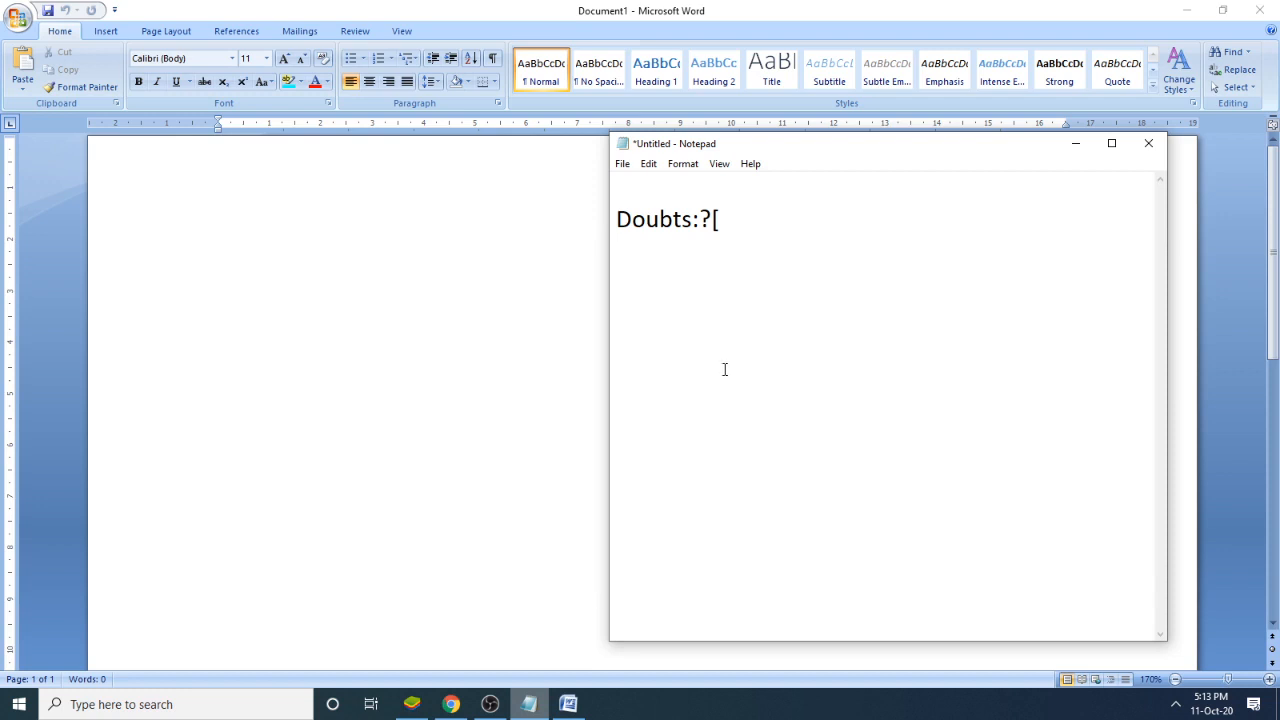
- Add a "Sorting:" heading below the Doubts line in the notes, with "Asc" and "Desc" on separate lines beneath it
{"action": "key", "text": "Return"}
{"action": "key", "text": "Return"}
{"action": "type", "text": "Sorting"}
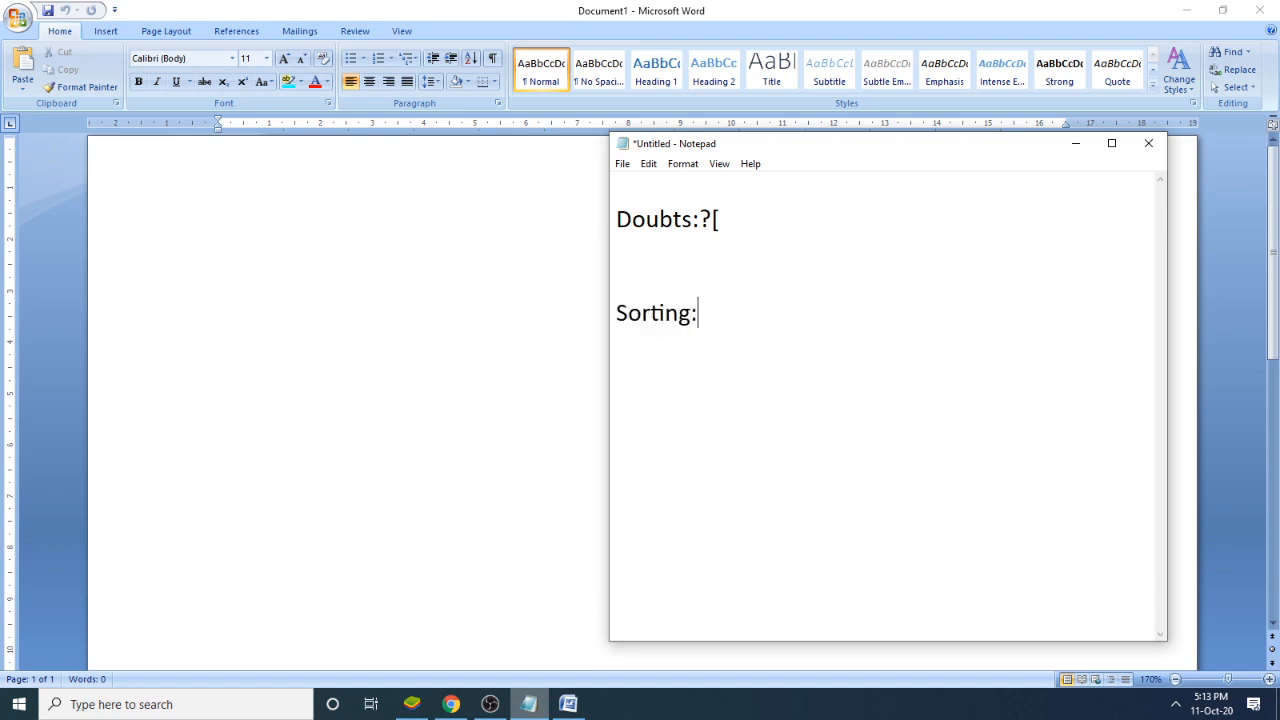
{"action": "type", "text": ":"}
{"action": "type", "text": "Asc"}
{"action": "key", "text": "Return"}
{"action": "type", "text": "Desc"}
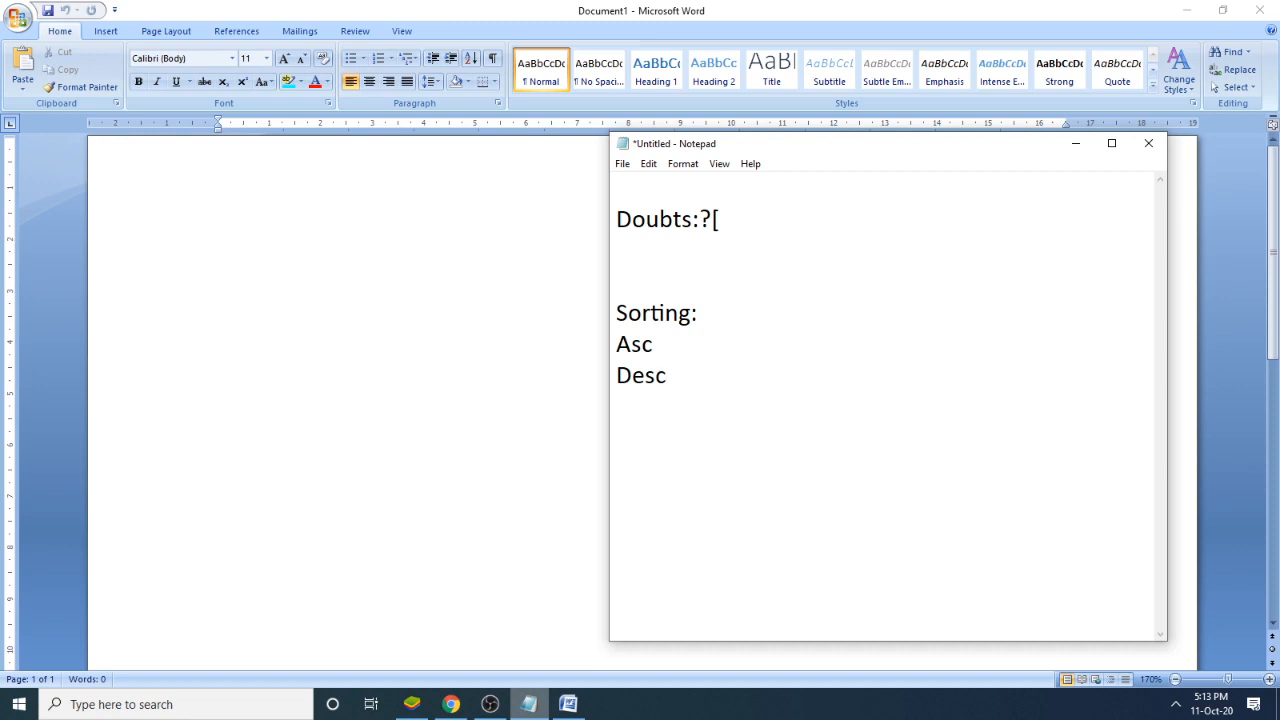
- Fill in the number examples, putting 1, 2, 3 after Asc and 10, 9, 8 after Desc, separated by tabs
{"action": "left_click", "coordinate": [723, 358]}
{"action": "key", "text": "Tab"}
{"action": "type", "text": "1 2"}
{"action": "key", "text": "Tab"}
{"action": "type", "text": "3"}
{"action": "key", "text": "Tab"}
{"action": "type", "text": "10"}
{"action": "key", "text": "Tab"}
{"action": "type", "text": "9"}
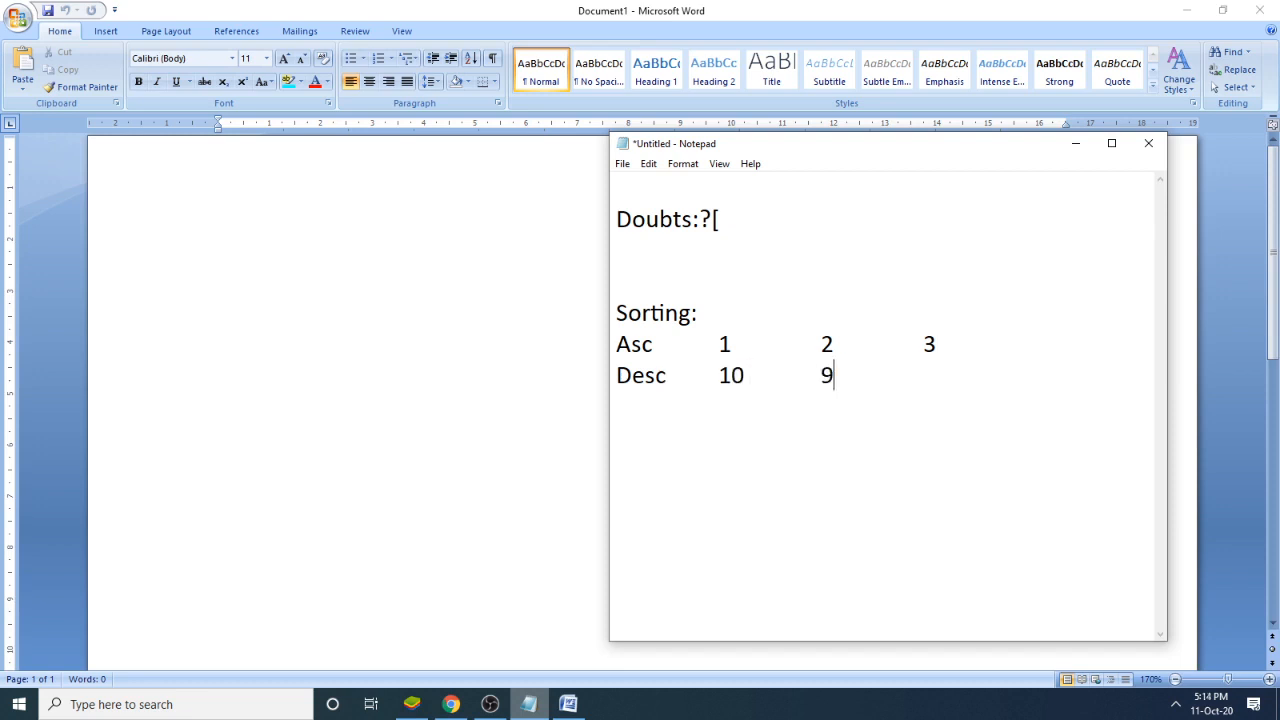
{"action": "key", "text": "Tab"}
{"action": "type", "text": "8"}
- Insert a row beneath the Asc numbers with the letters a, b, b aligned under them, leaving a blank line before Desc
{"action": "key", "text": "Return"}
{"action": "key", "text": "Return"}
{"action": "left_click", "coordinate": [966, 352]}
{"action": "key", "text": "Return"}
{"action": "key", "text": "Tab"}
{"action": "key", "text": "Return"}
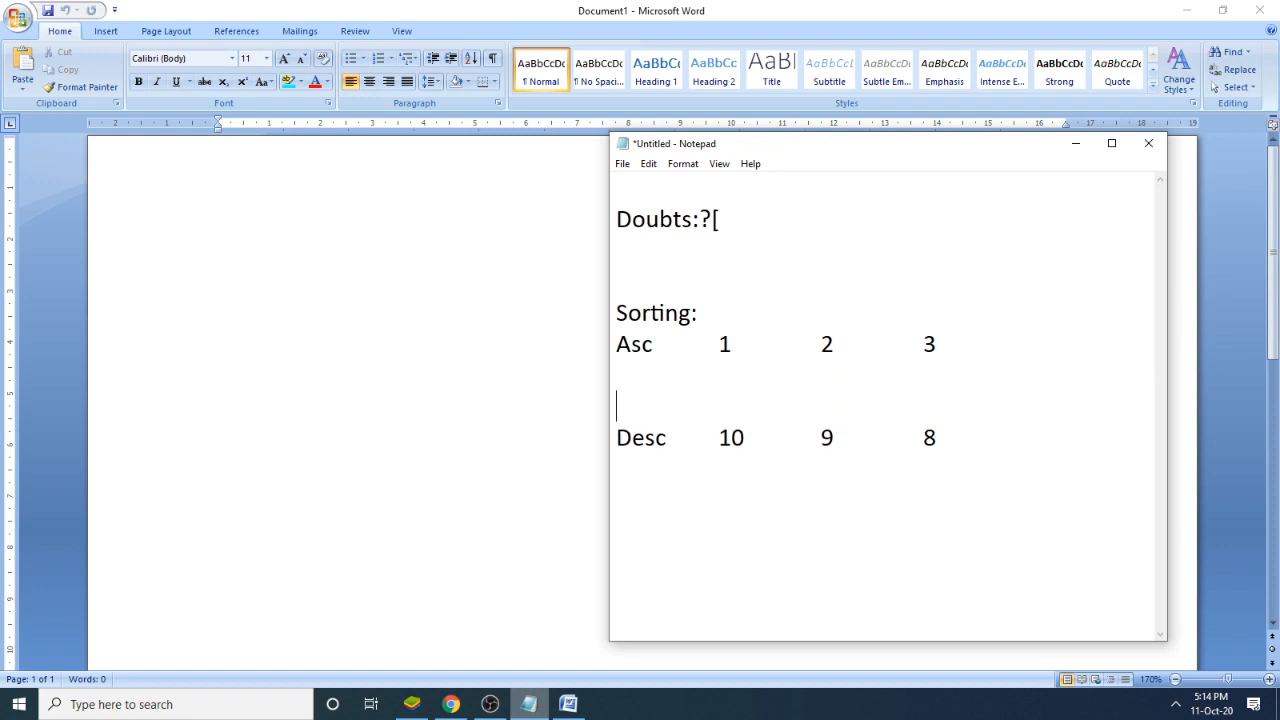
{"action": "key", "text": "Up"}
{"action": "key", "text": "Right"}
{"action": "type", "text": "a"}
{"action": "key", "text": "Tab"}
{"action": "type", "text": "b"}
{"action": "key", "text": "Tab"}
{"action": "type", "text": "b"}
- Add a row beneath the Desc numbers with the letters z, y, x aligned under 10, 9 and 8
{"action": "key", "text": "Down"}
{"action": "key", "text": "Down"}
{"action": "left_click", "coordinate": [970, 436]}
{"action": "key", "text": "Tab"}
{"action": "key", "text": "Tab"}
{"action": "key", "text": "Tab"}
{"action": "type", "text": "x"}
{"action": "key", "text": "Left"}
{"action": "key", "text": "Left"}
{"action": "type", "text": "y"}
{"action": "key", "text": "Left"}
{"action": "key", "text": "Left"}
{"action": "type", "text": "z"}
{"action": "left_click", "coordinate": [838, 547]}
{"action": "left_click", "coordinate": [957, 474]}
- Highlight the whole Sorting block in the notes to review the ascending and descending examples
{"action": "left_click_drag", "start_coordinate": [1006, 478], "coordinate": [606, 305]}
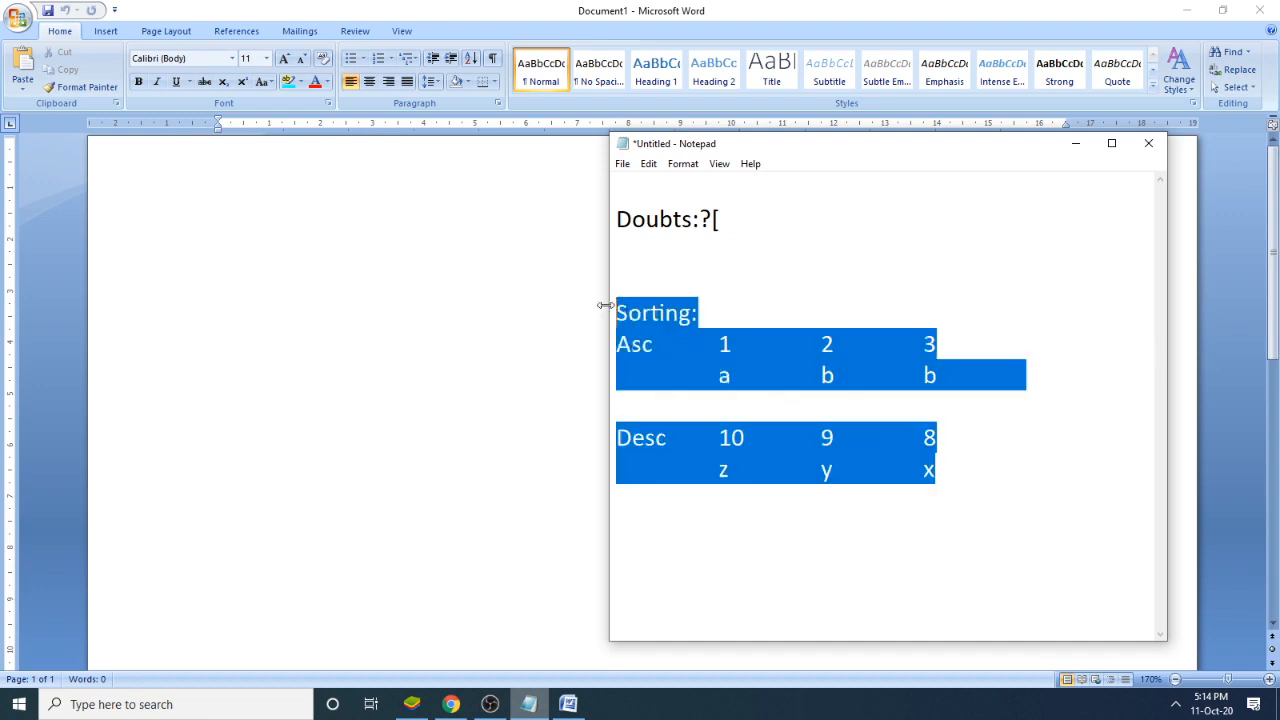
{"action": "left_click", "coordinate": [410, 293]}
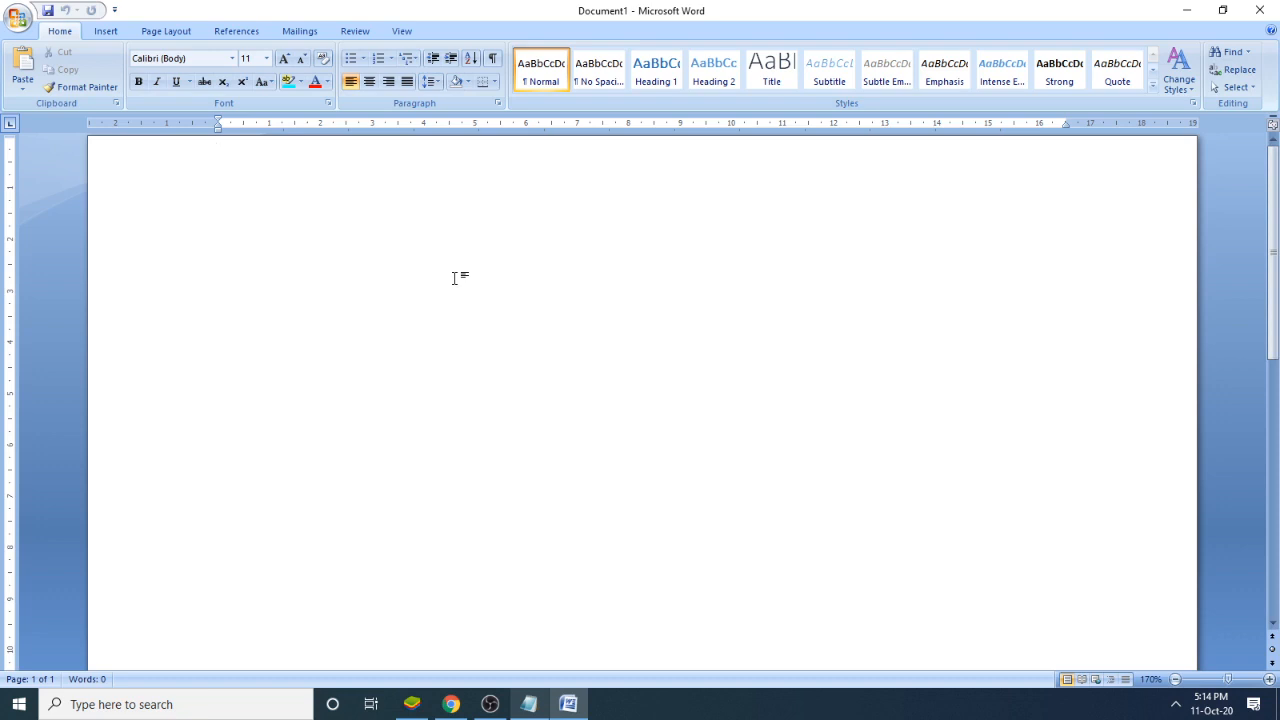
{"action": "key", "text": "alt+Tab"}
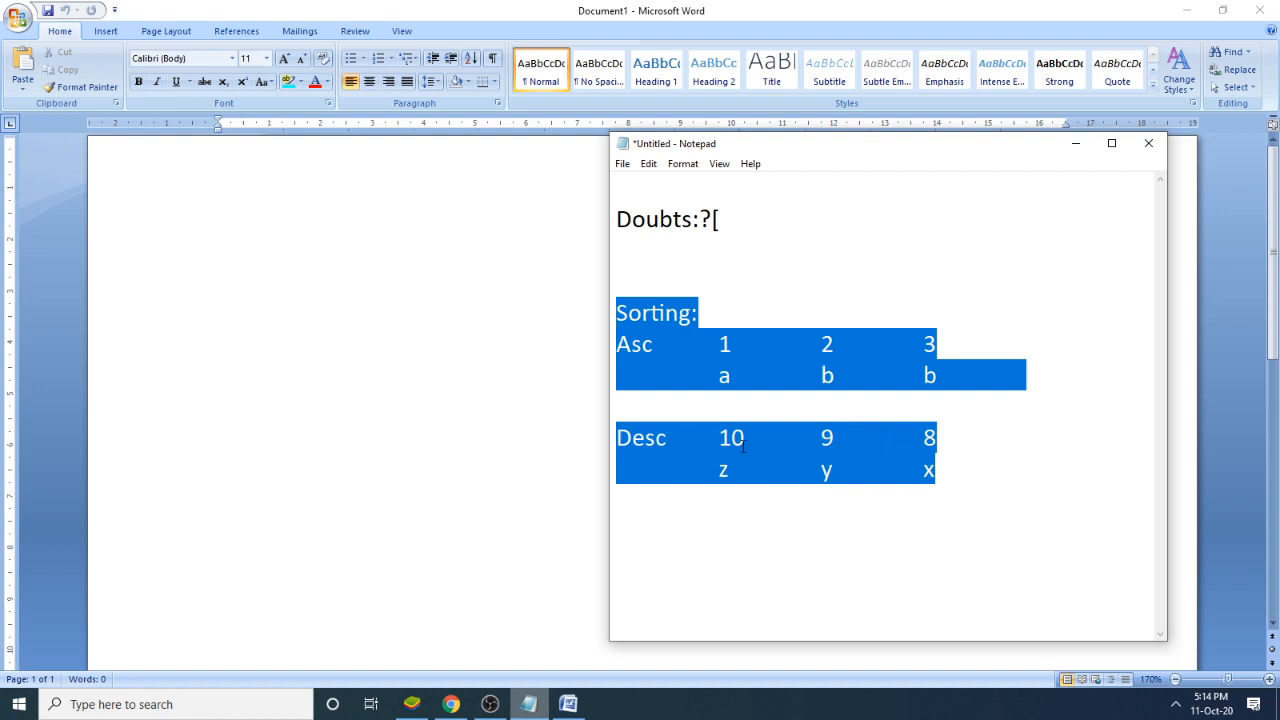
- Switch to the blank Word document and enter 10, 5, 7, 4, 2, 6, 3, 1, 14 and 11, each on its own line
{"action": "left_click", "coordinate": [497, 372]}
{"action": "type", "text": "10"}
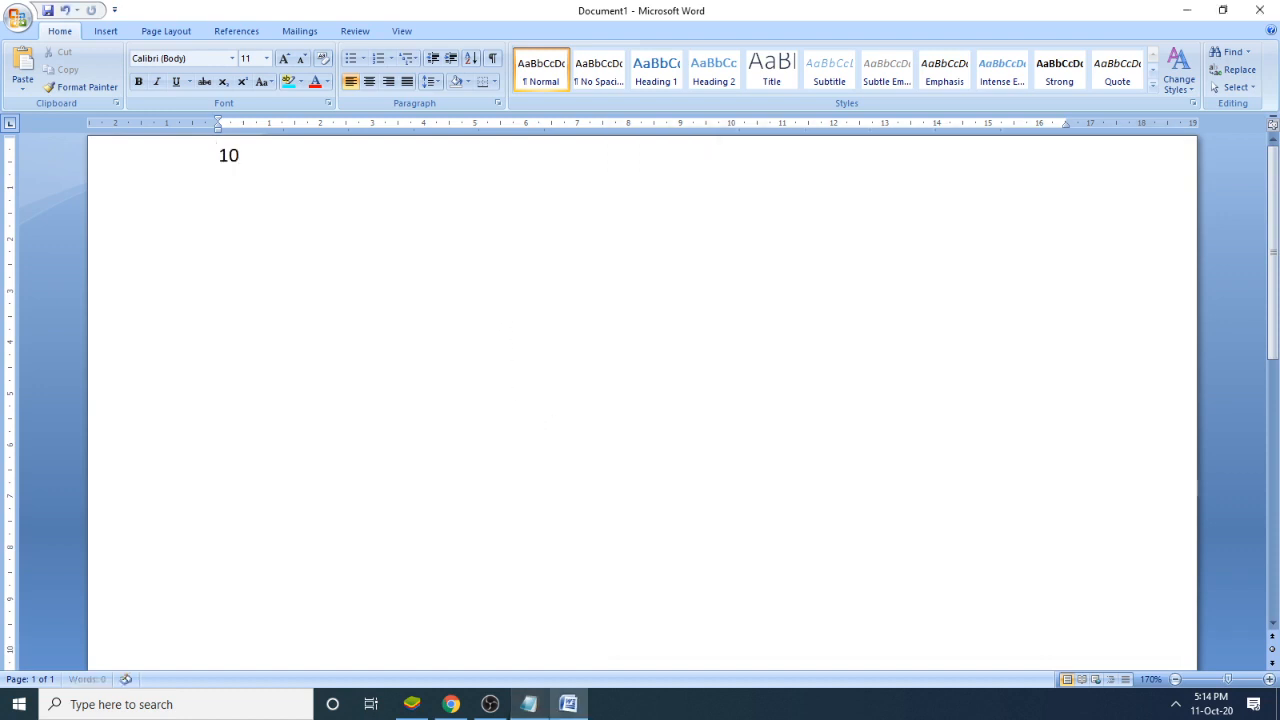
{"action": "key", "text": "Return"}
{"action": "type", "text": "5"}
{"action": "key", "text": "Return"}
{"action": "type", "text": "7"}
{"action": "key", "text": "Return"}
{"action": "type", "text": "6"}
{"action": "key", "text": "BackSpace"}
{"action": "type", "text": "4"}
{"action": "key", "text": "Return"}
{"action": "type", "text": "2"}
{"action": "key", "text": "Return"}
{"action": "type", "text": "6"}
{"action": "key", "text": "Return"}
{"action": "type", "text": "3"}
{"action": "key", "text": "Return"}
{"action": "type", "text": "1"}
{"action": "key", "text": "Return"}
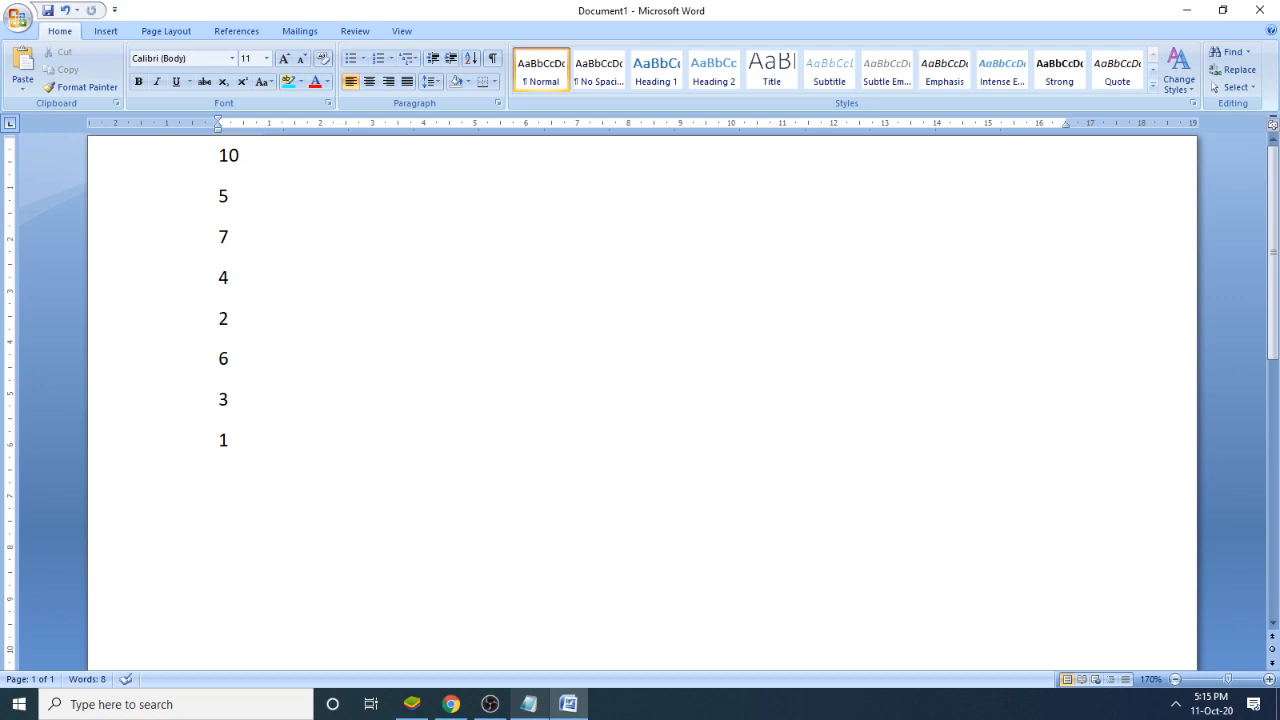
{"action": "type", "text": "14"}
{"action": "key", "text": "Return"}
{"action": "type", "text": "11"}
{"action": "key", "text": "Return"}
- Duplicate the full number list below the original list
{"action": "left_click_drag", "start_coordinate": [263, 523], "coordinate": [192, 167]}
{"action": "key", "text": "ctrl+c"}
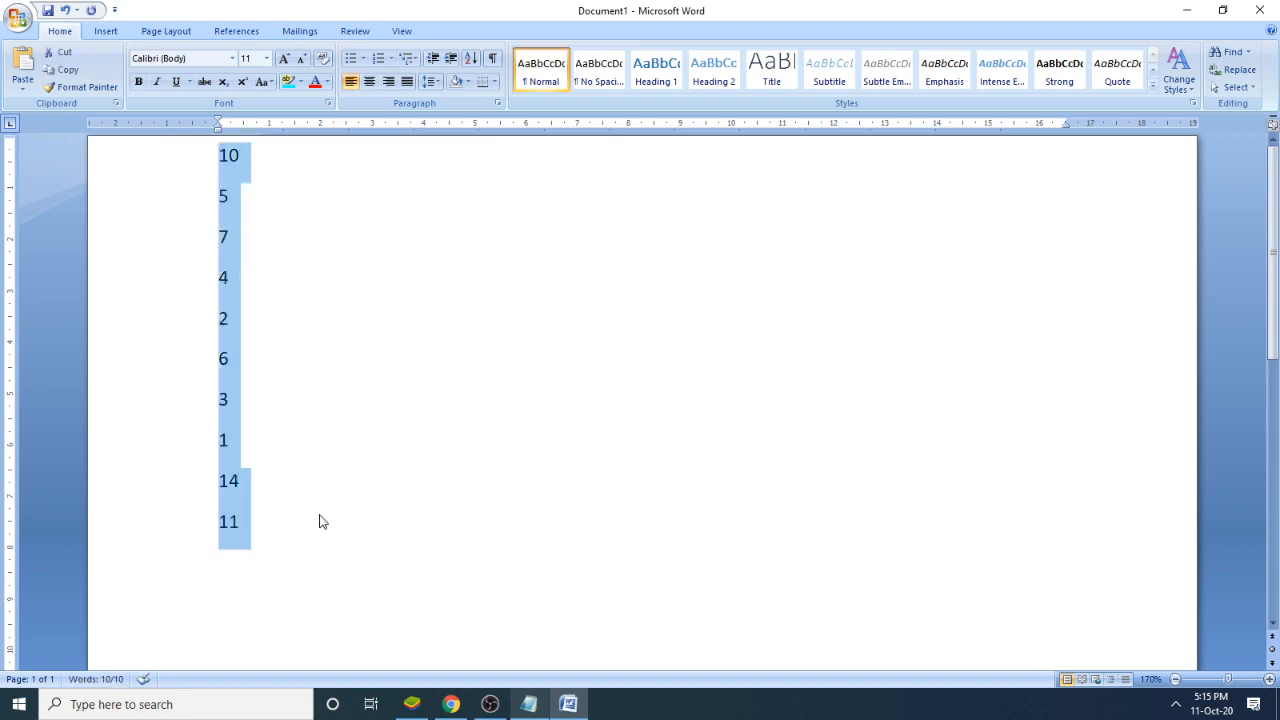
{"action": "left_click", "coordinate": [319, 521]}
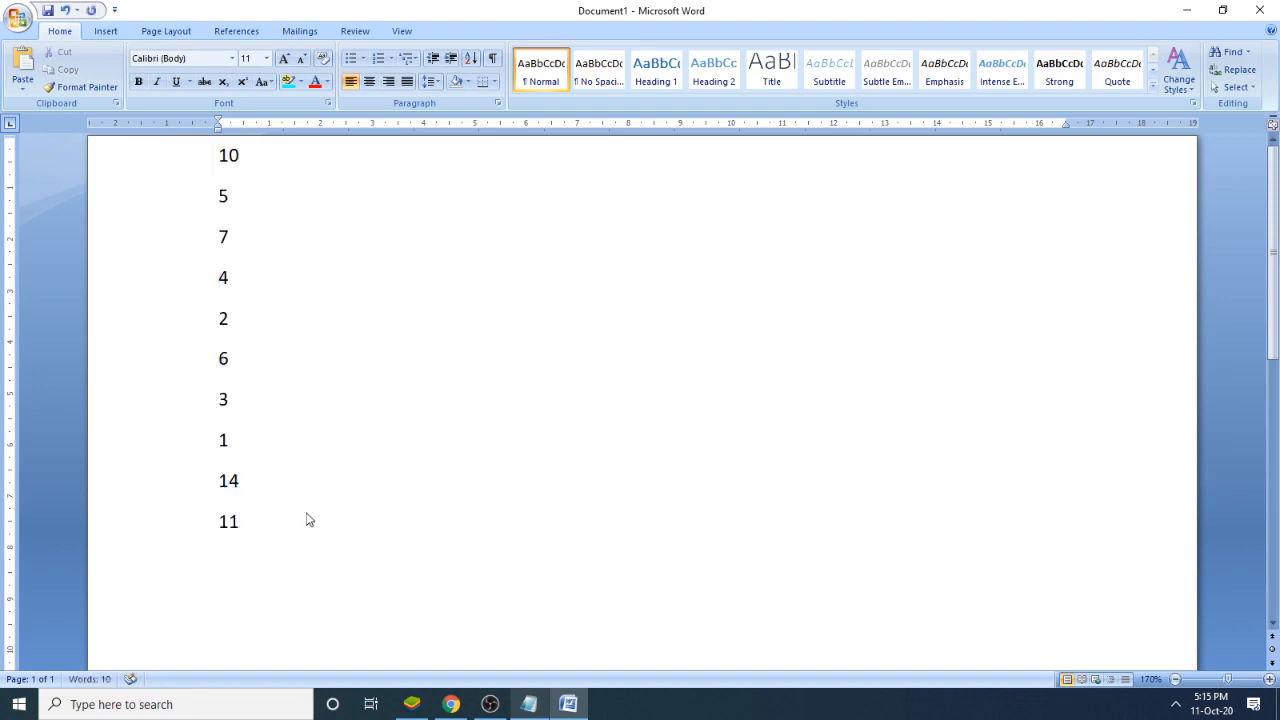
{"action": "key", "text": "ctrl+v"}
- Enter the heading "Sort: Asc" directly above the duplicated number list
{"action": "scroll", "coordinate": [331, 569], "scroll_direction": "up", "scroll_amount": 4}
{"action": "left_click", "coordinate": [262, 606]}
{"action": "type", "text": "Sort: Asc"}
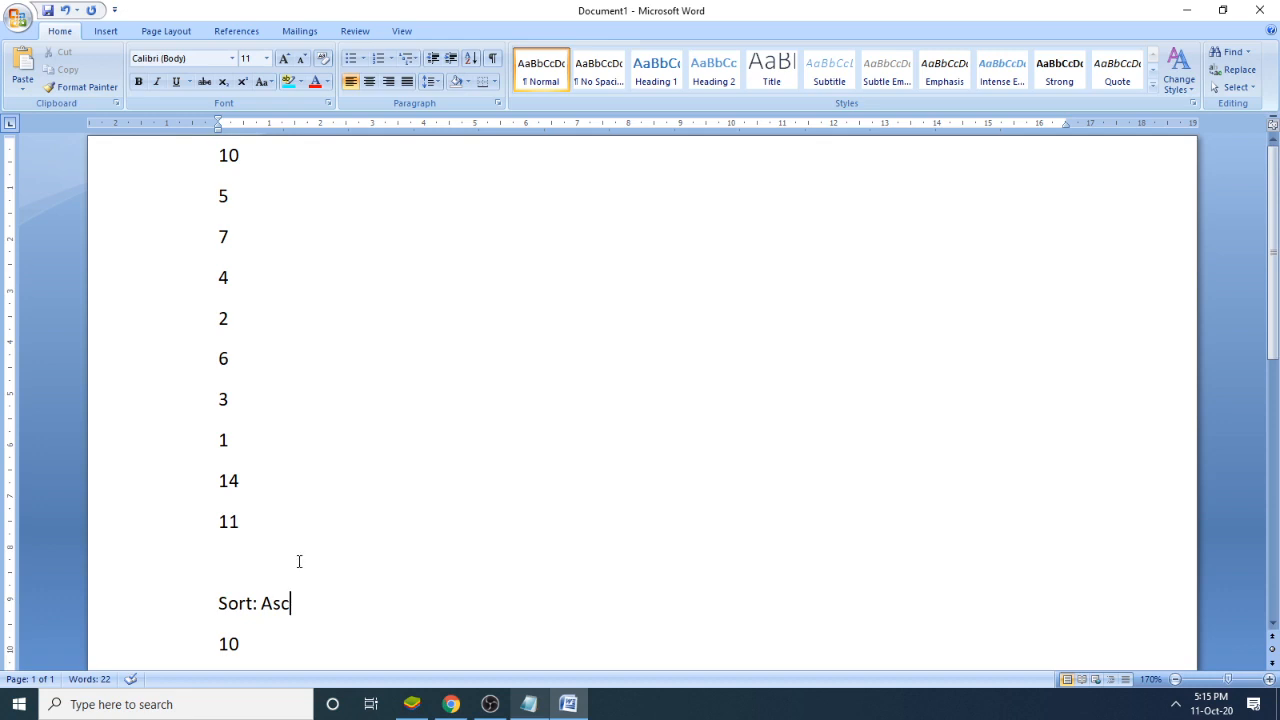
- Sort the duplicated list under "Sort: Asc" by paragraphs as numbers in ascending order, with no header row
{"action": "scroll", "coordinate": [300, 557], "scroll_direction": "down", "scroll_amount": 3}
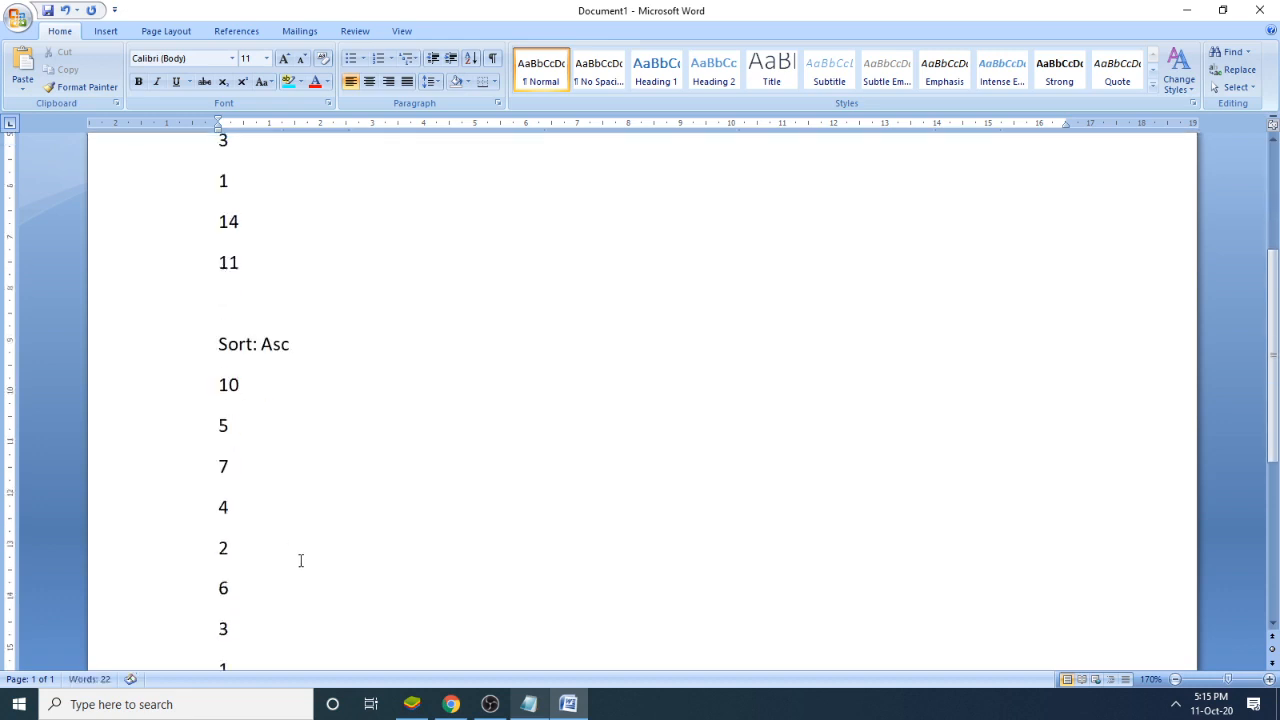
{"action": "scroll", "coordinate": [300, 560], "scroll_direction": "down", "scroll_amount": 1}
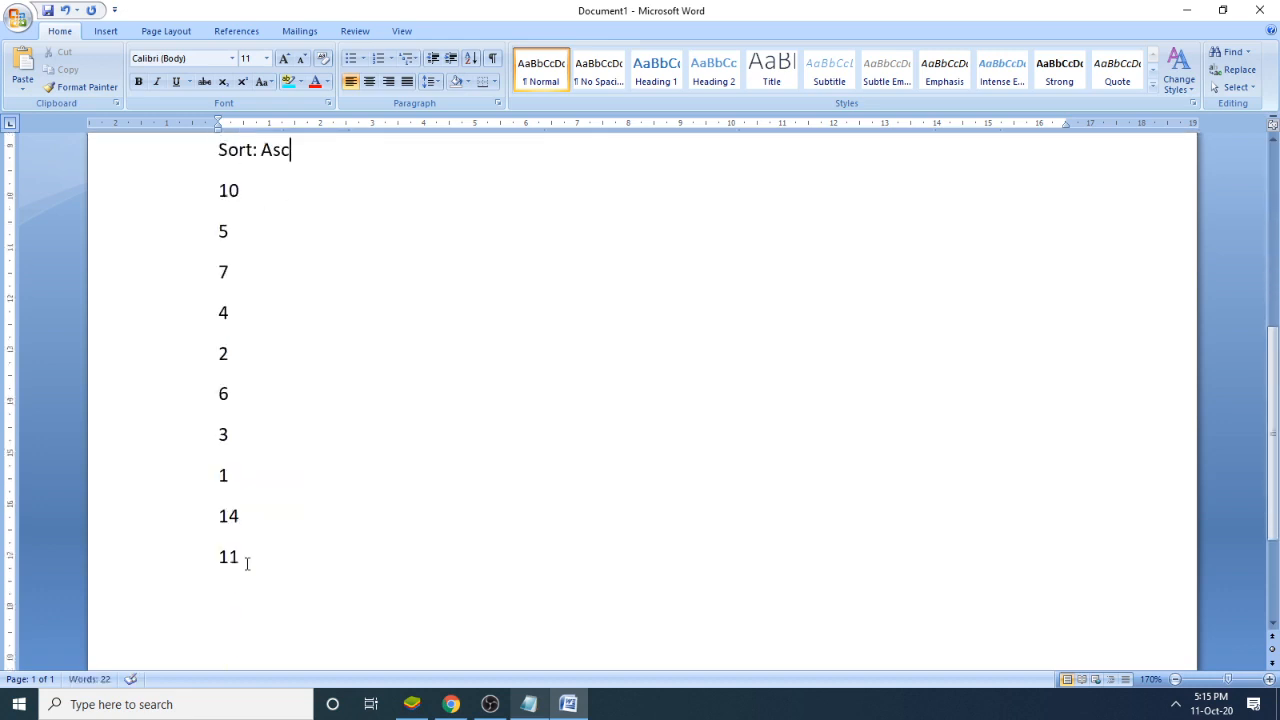
{"action": "left_click", "coordinate": [247, 563]}
{"action": "left_click_drag", "start_coordinate": [247, 563], "coordinate": [157, 206]}
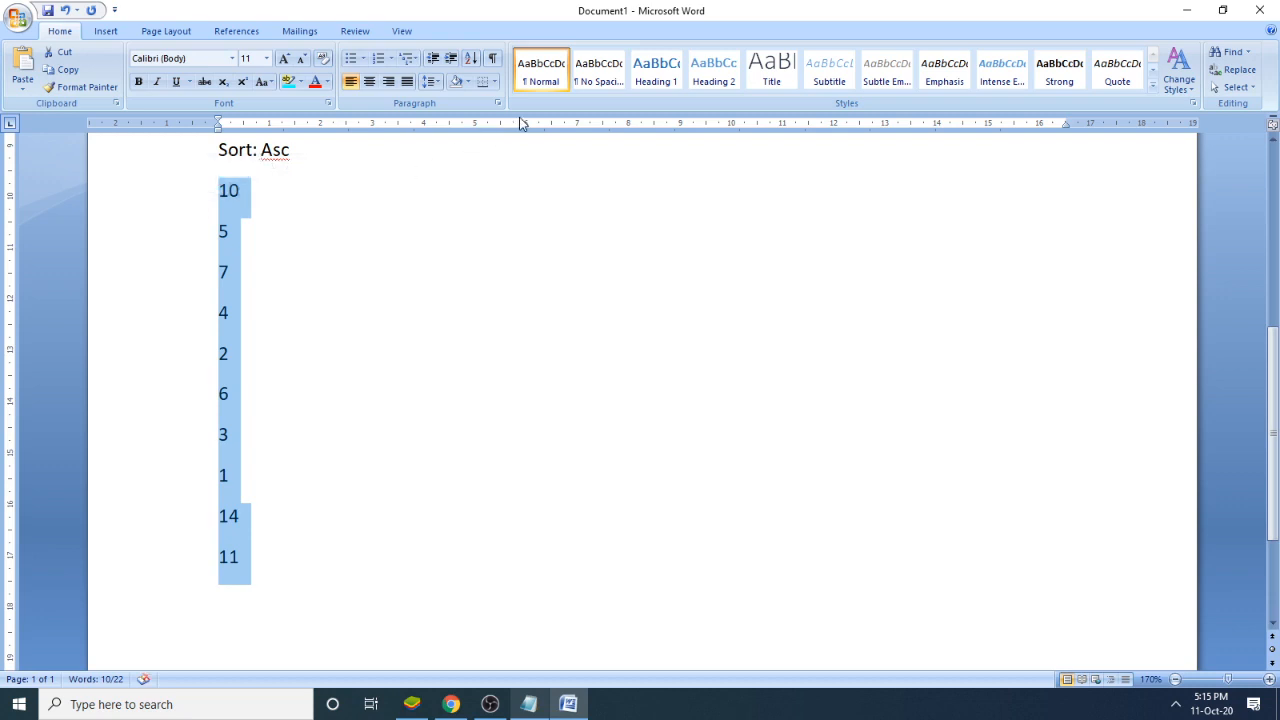
{"action": "left_click", "coordinate": [473, 60]}
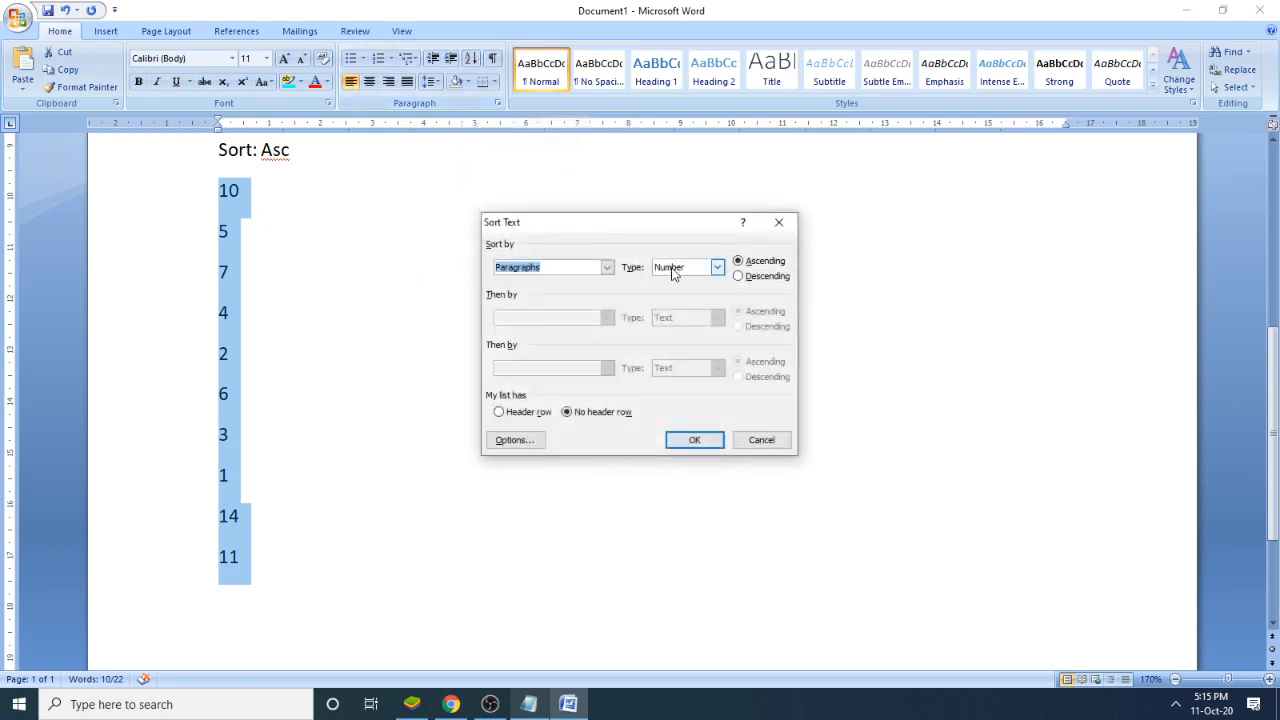
{"action": "left_click", "coordinate": [768, 277]}
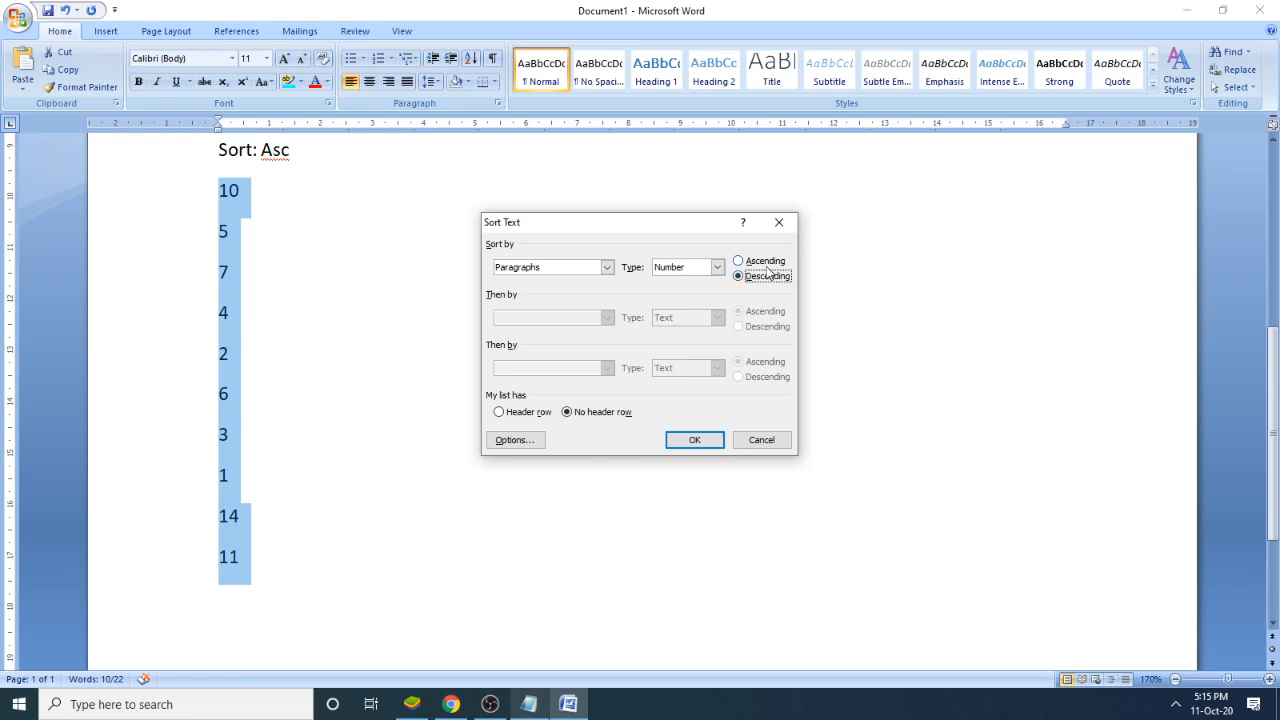
{"action": "left_click", "coordinate": [766, 264]}
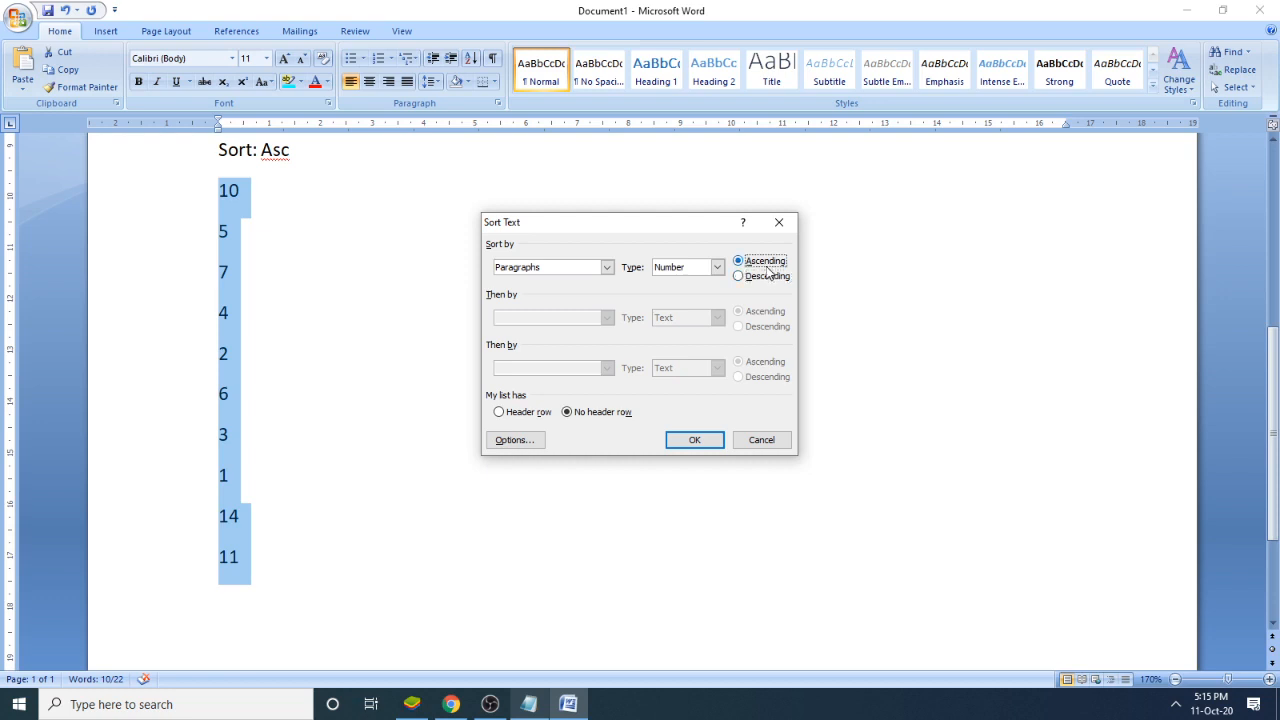
{"action": "left_click", "coordinate": [697, 442]}
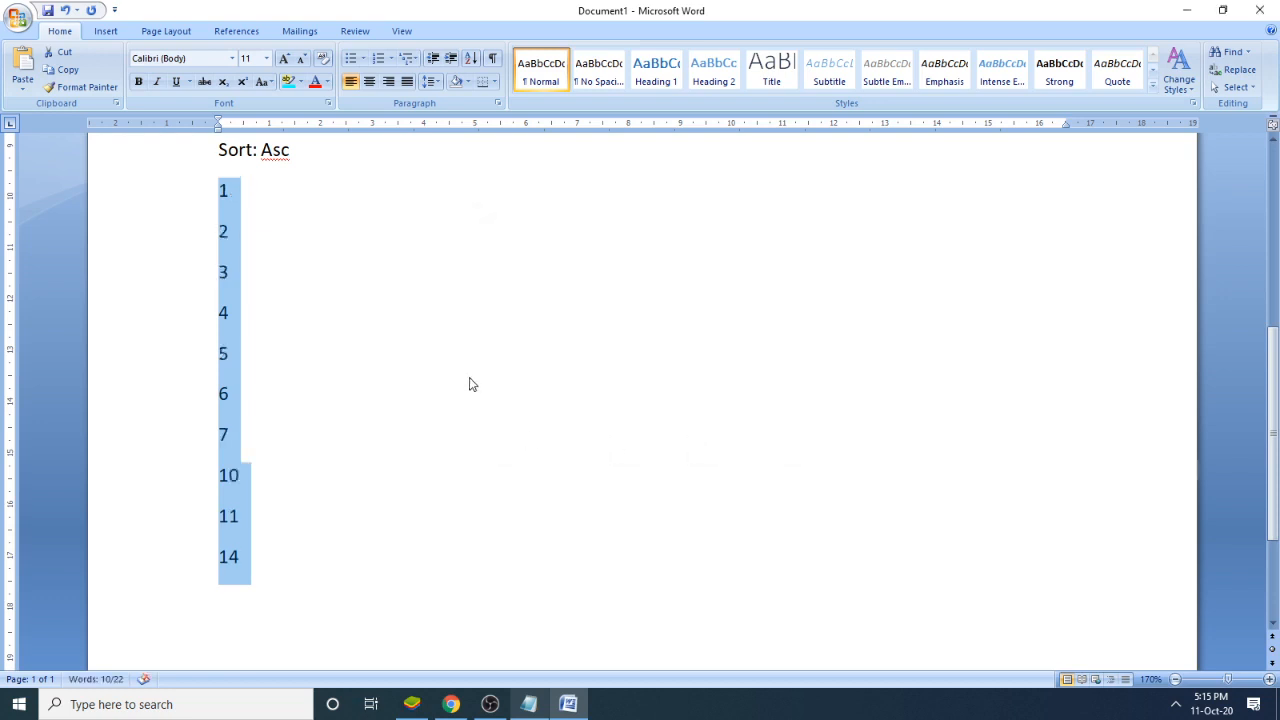
{"action": "left_click", "coordinate": [494, 375]}
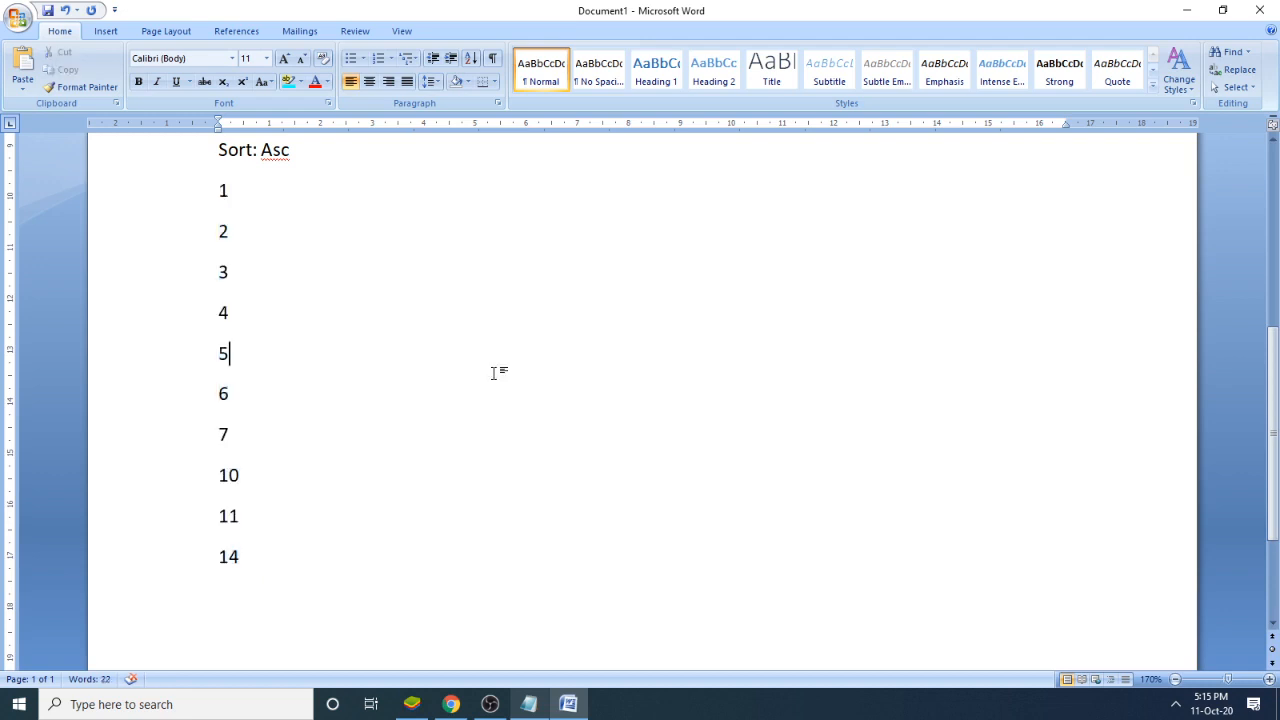
- Go through the sorted numbers line by line and compare their order with the original unsorted list
{"action": "left_click", "coordinate": [236, 196]}
{"action": "left_click", "coordinate": [236, 228]}
{"action": "left_click", "coordinate": [240, 271]}
{"action": "left_click", "coordinate": [251, 318]}
{"action": "left_click", "coordinate": [251, 354]}
{"action": "left_click", "coordinate": [251, 396]}
{"action": "left_click", "coordinate": [254, 436]}
{"action": "left_click", "coordinate": [261, 478]}
{"action": "scroll", "coordinate": [391, 294], "scroll_direction": "up", "scroll_amount": 2}
{"action": "scroll", "coordinate": [392, 294], "scroll_direction": "up", "scroll_amount": 5}
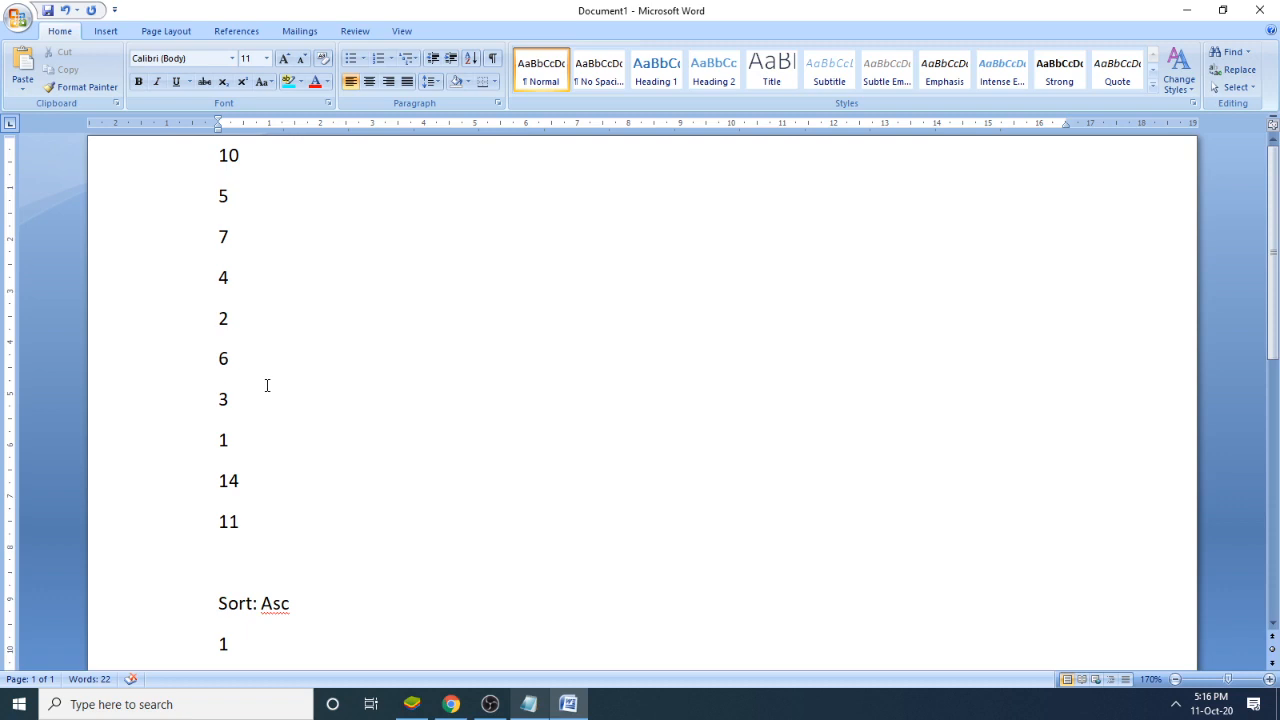
{"action": "scroll", "coordinate": [285, 398], "scroll_direction": "down", "scroll_amount": 2}
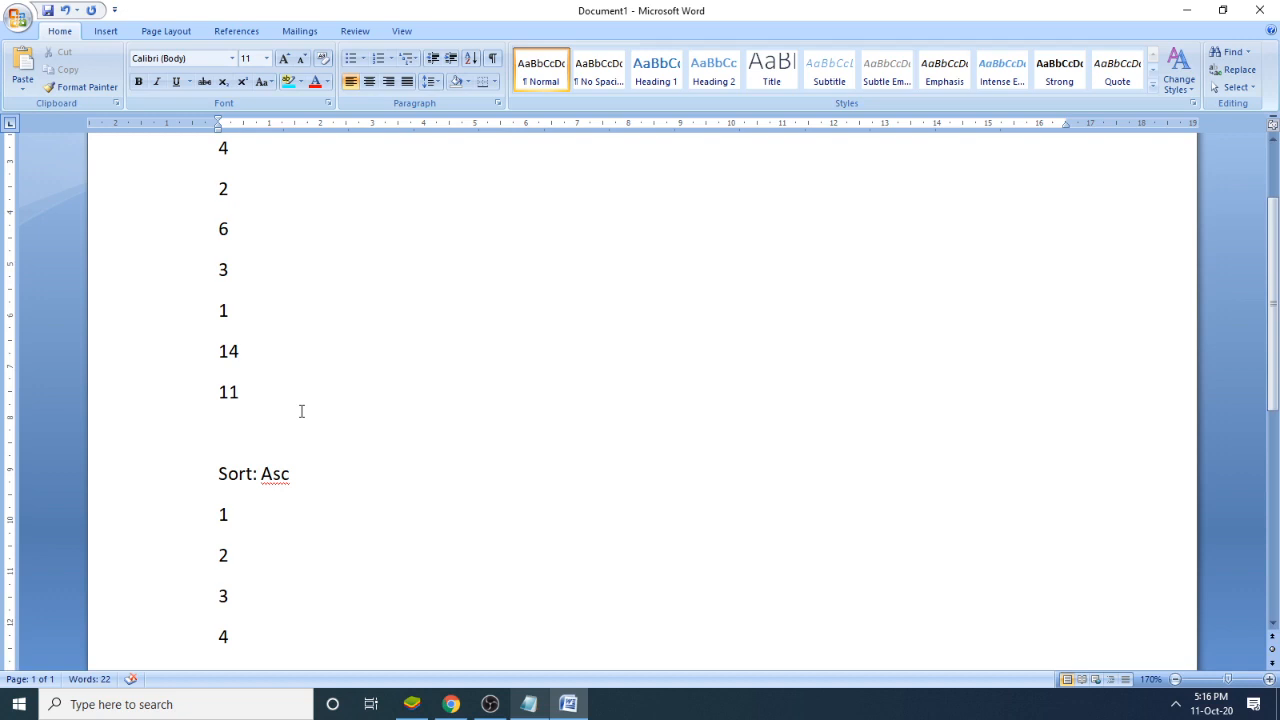
{"action": "scroll", "coordinate": [314, 431], "scroll_direction": "down", "scroll_amount": 5}
{"action": "scroll", "coordinate": [311, 446], "scroll_direction": "up", "scroll_amount": 2}
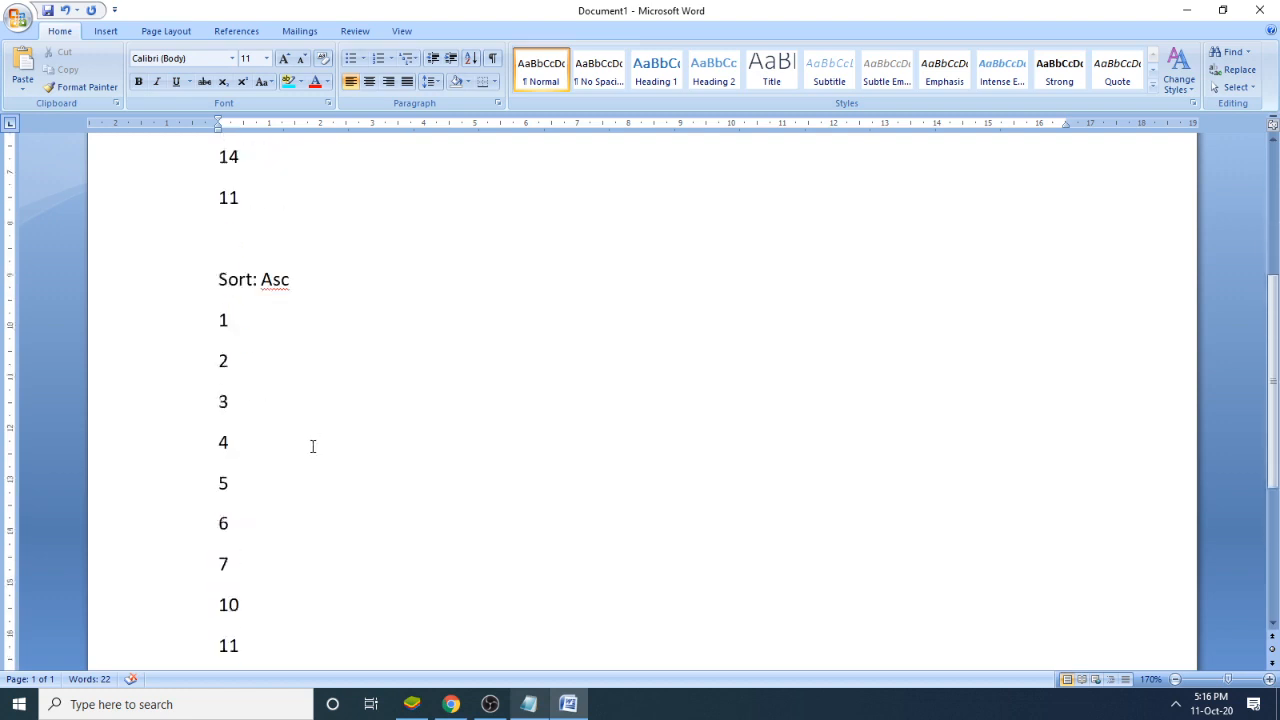
- Sort the numbers under the "Sort: Asc" heading by paragraphs as numbers in descending order
{"action": "scroll", "coordinate": [318, 548], "scroll_direction": "down", "scroll_amount": 1}
{"action": "scroll", "coordinate": [318, 548], "scroll_direction": "down", "scroll_amount": 1}
{"action": "left_click_drag", "start_coordinate": [277, 557], "coordinate": [186, 214]}
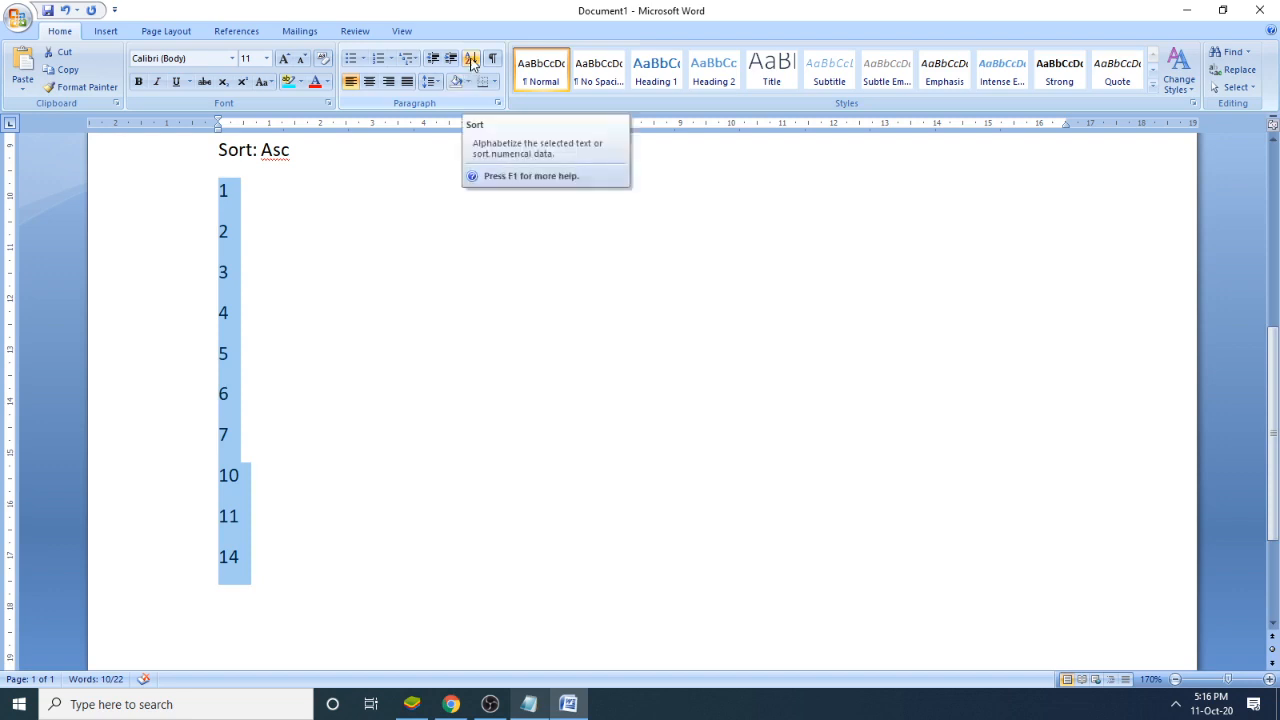
{"action": "left_click", "coordinate": [471, 60]}
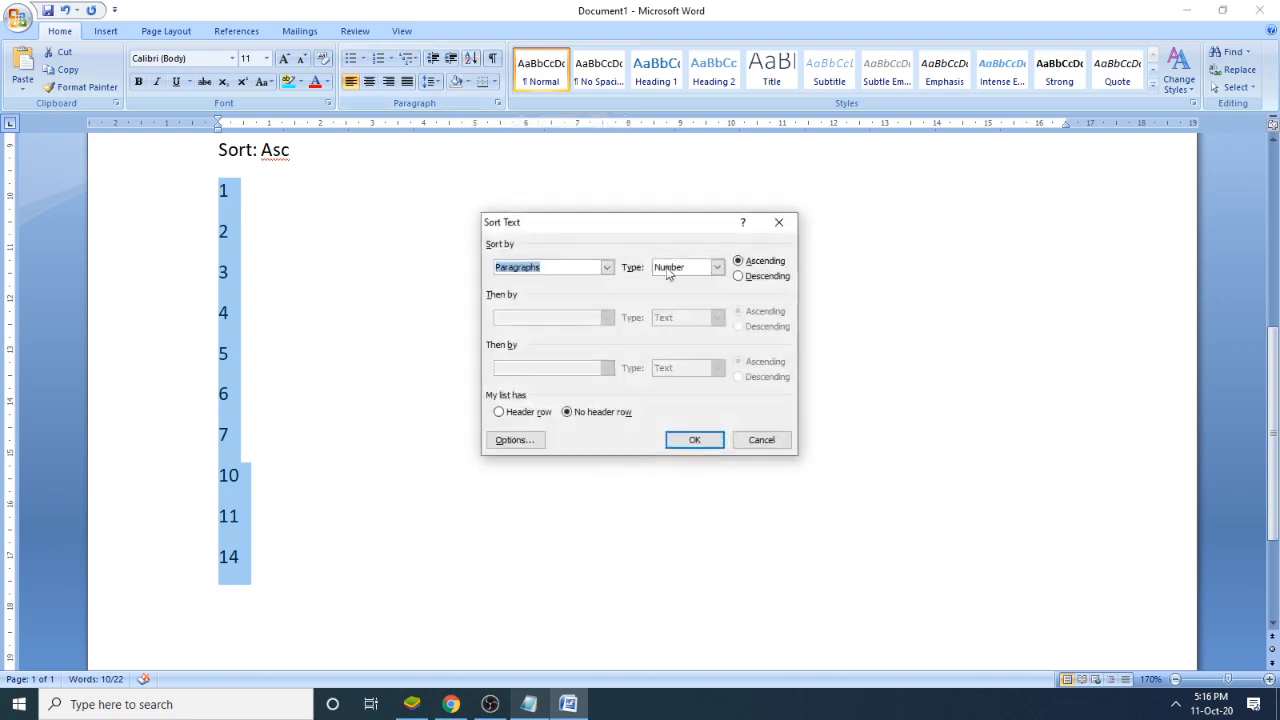
{"action": "left_click", "coordinate": [776, 279]}
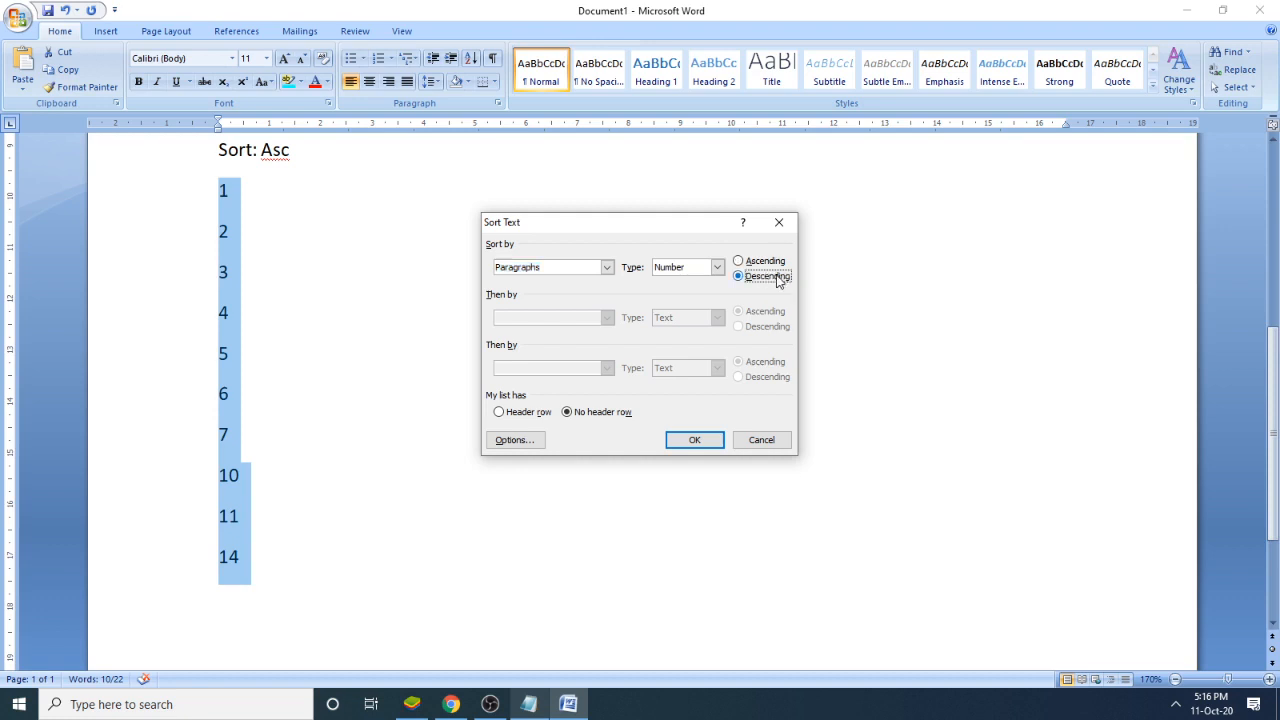
{"action": "left_click", "coordinate": [709, 447]}
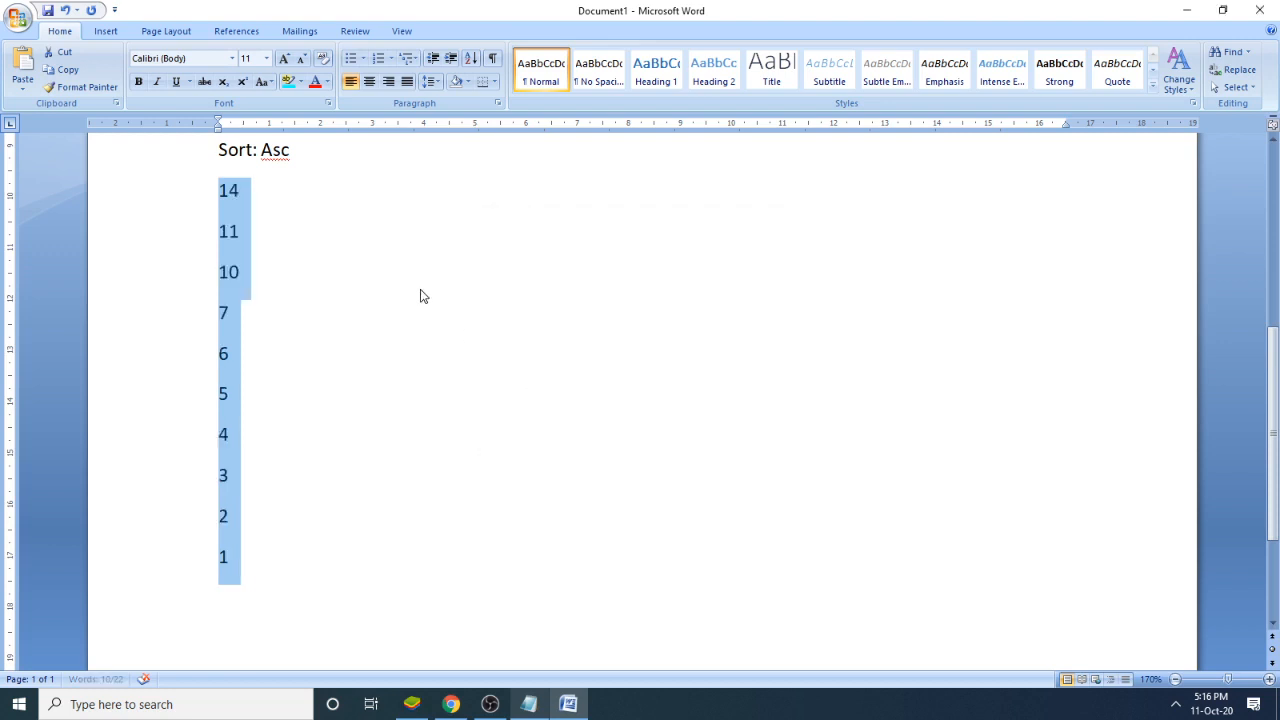
{"action": "left_click", "coordinate": [300, 240]}
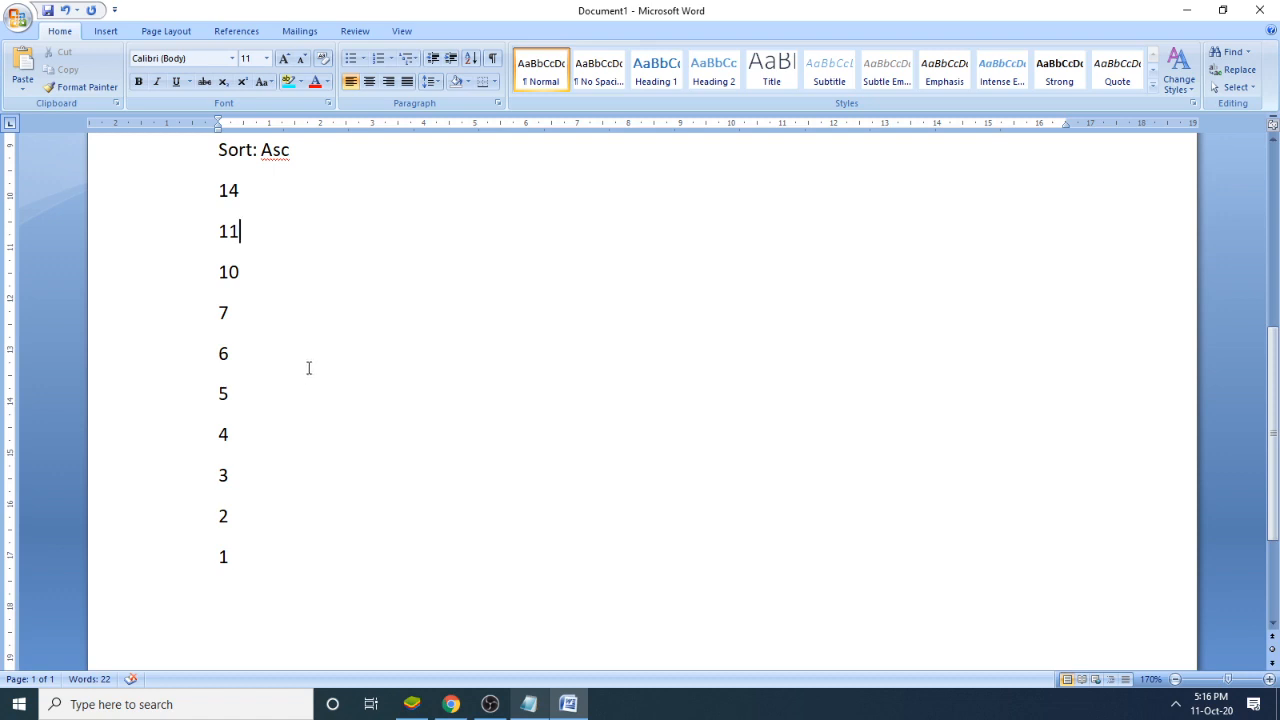
- Return to the Notepad notes and highlight the Asc number and letter examples for review
{"action": "scroll", "coordinate": [309, 366], "scroll_direction": "down", "scroll_amount": 1}
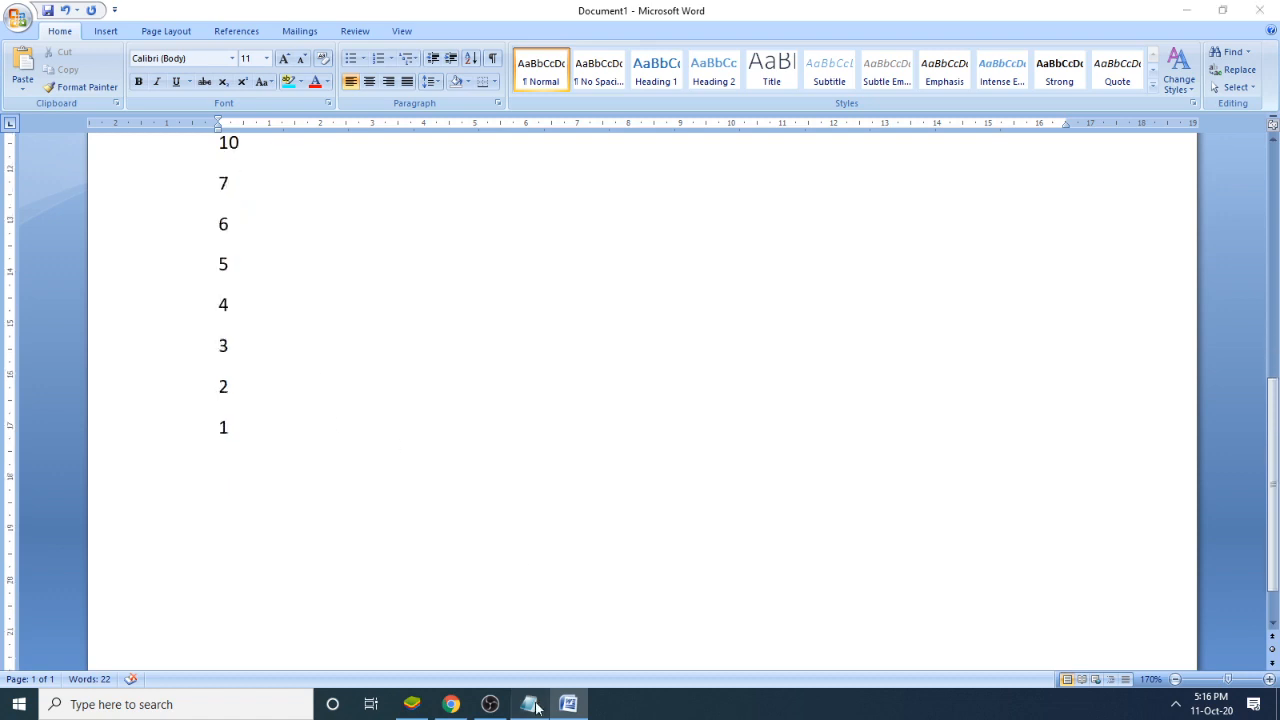
{"action": "left_click", "coordinate": [528, 704]}
{"action": "left_click", "coordinate": [702, 399]}
{"action": "left_click_drag", "start_coordinate": [1025, 376], "coordinate": [672, 355]}
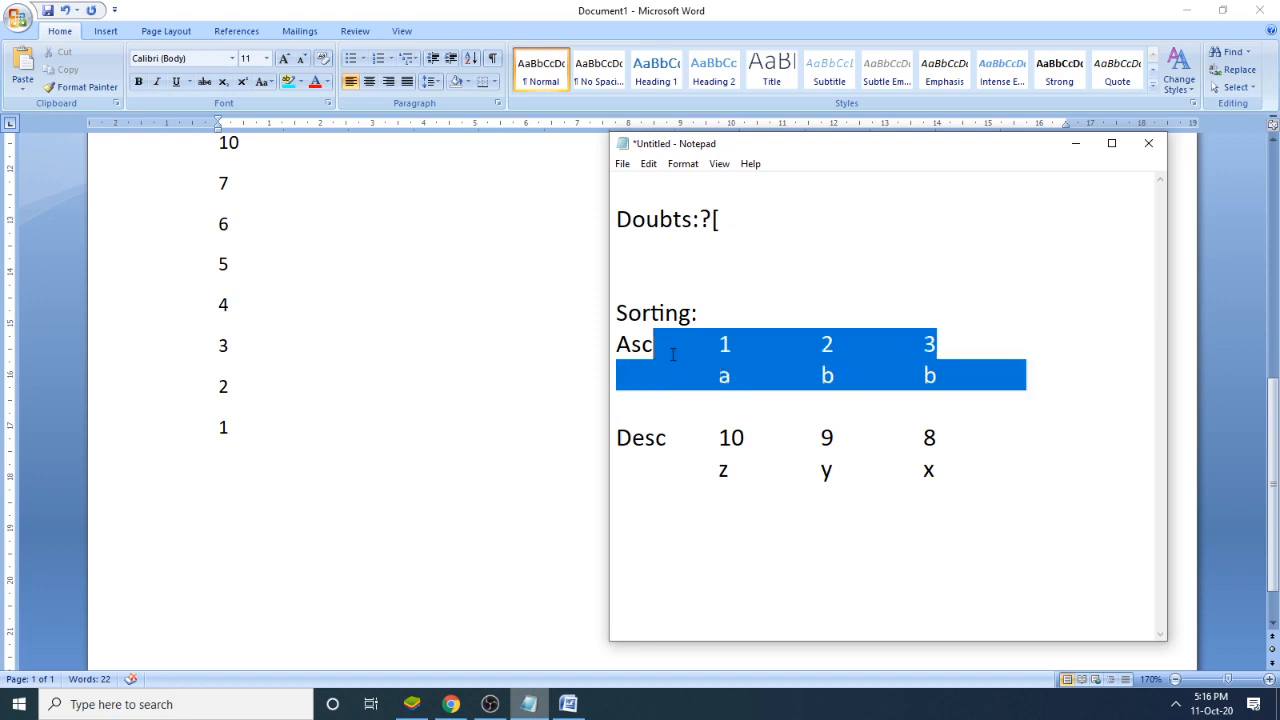
- Back in the Word document, add the letters C, B and A on separate lines below the number list, after some blank lines
{"action": "left_click", "coordinate": [231, 483]}
{"action": "scroll", "coordinate": [370, 425], "scroll_direction": "down", "scroll_amount": 1}
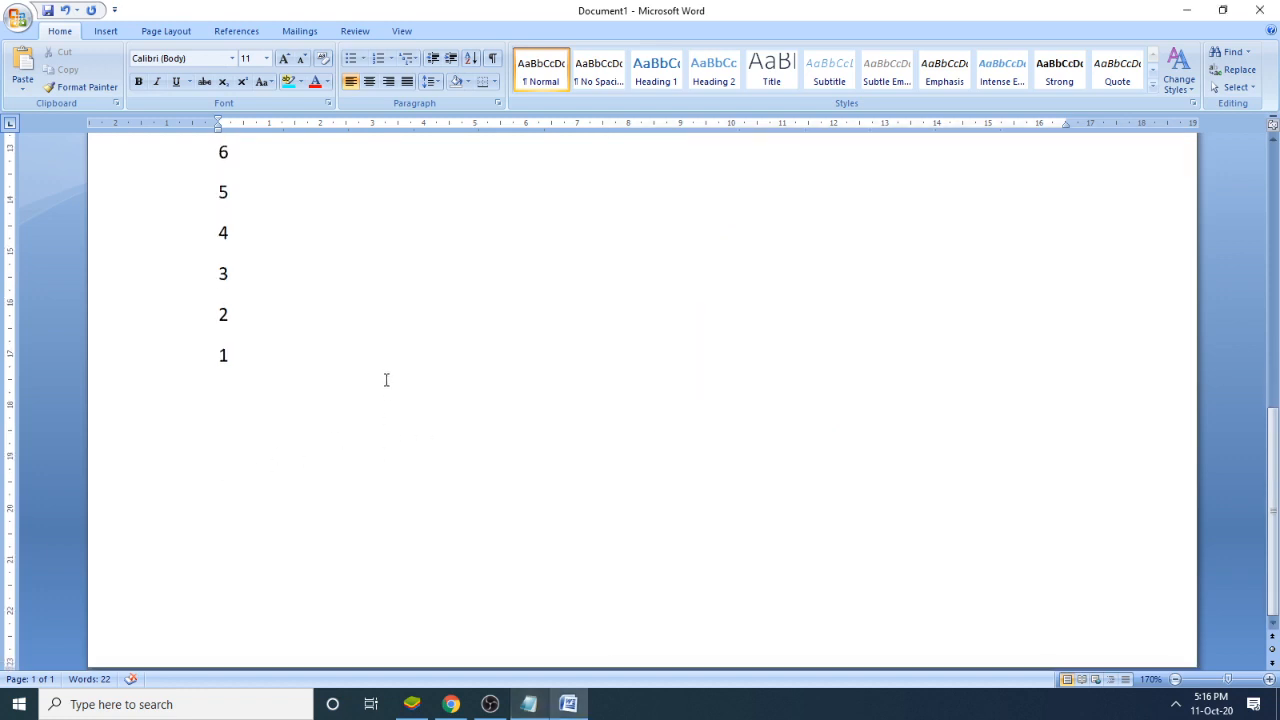
{"action": "key", "text": "Return"}
{"action": "key", "text": "Return"}
{"action": "key", "text": "Return"}
{"action": "type", "text": "CBA"}
{"action": "key", "text": "Left"}
{"action": "key", "text": "Left"}
{"action": "key", "text": "Return"}
{"action": "key", "text": "Right"}
{"action": "key", "text": "Return"}
{"action": "key", "text": "Right"}
{"action": "left_click", "coordinate": [240, 479]}
{"action": "left_click_drag", "start_coordinate": [236, 561], "coordinate": [393, 560]}
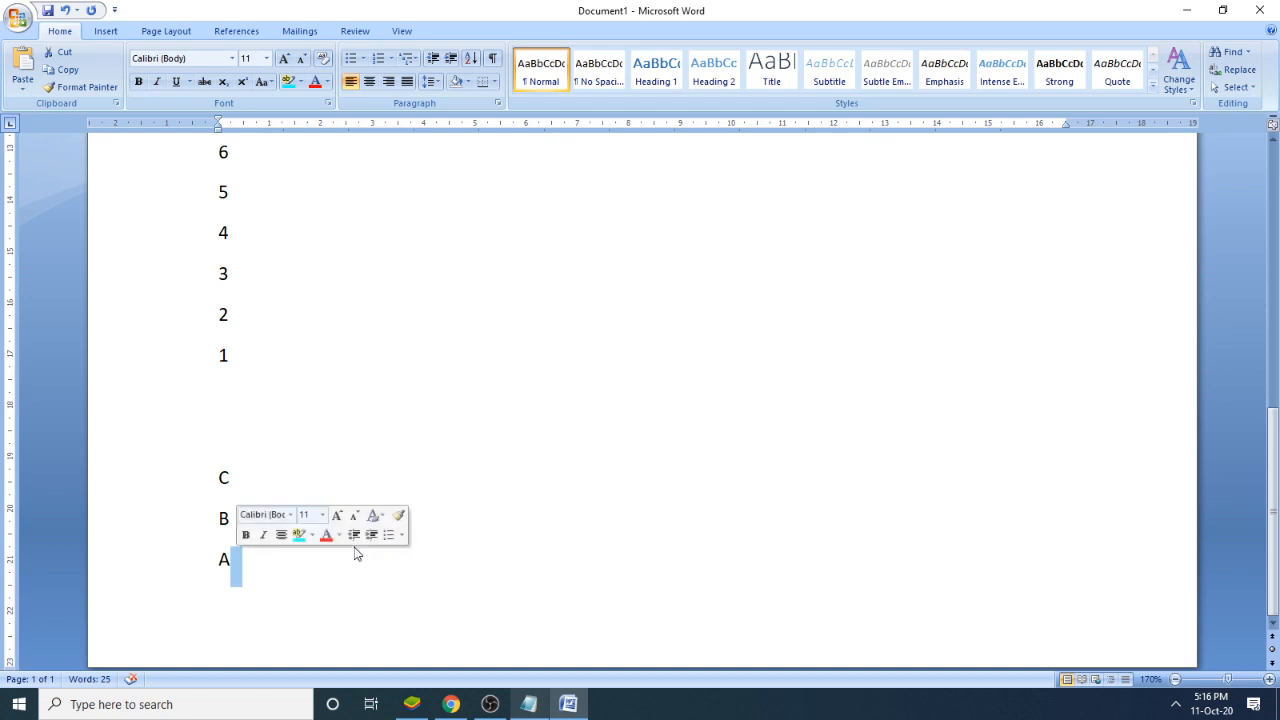
{"action": "left_click", "coordinate": [337, 436]}
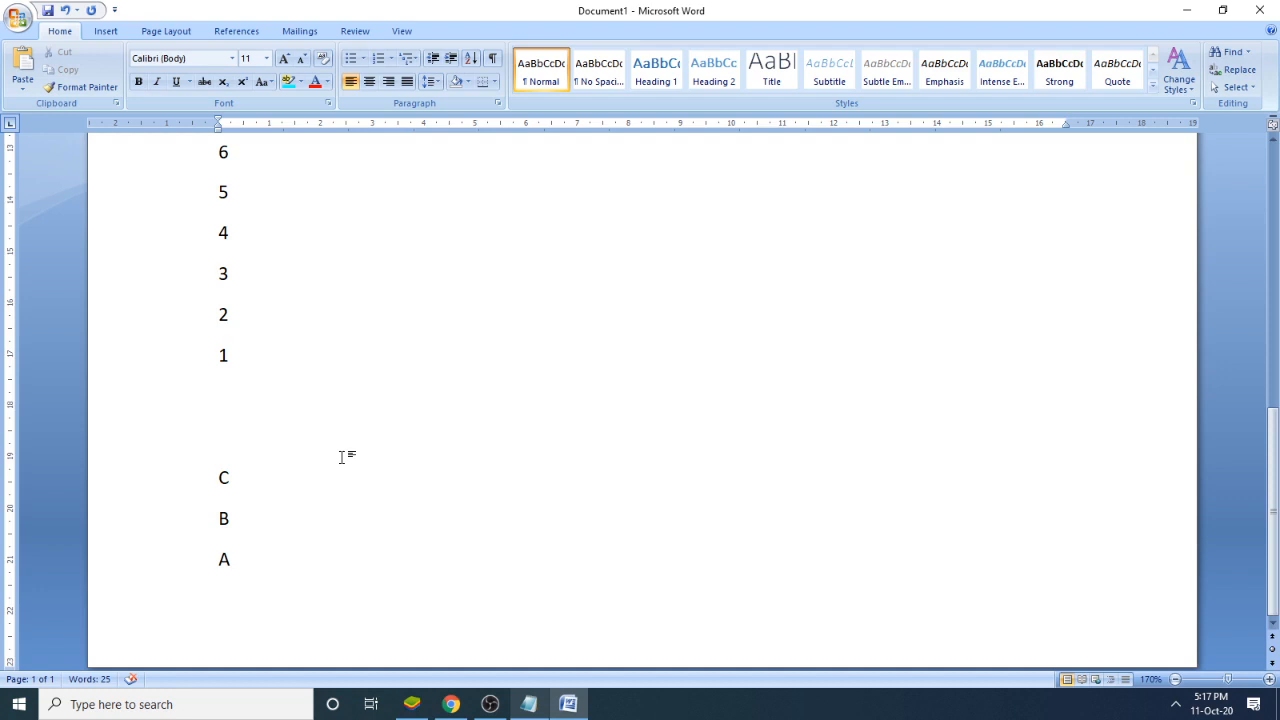
- Sort the letters C, B and A below the number list by paragraphs as text in ascending order
{"action": "left_click_drag", "start_coordinate": [264, 564], "coordinate": [203, 485]}
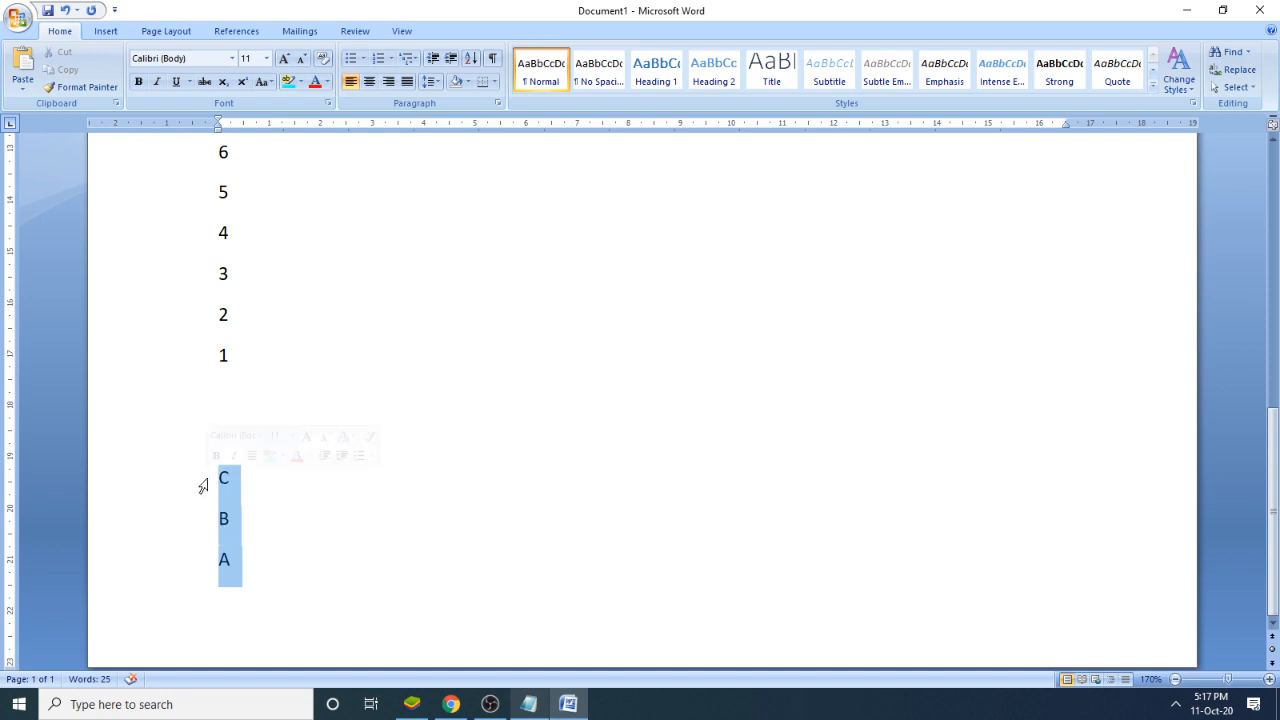
{"action": "left_click", "coordinate": [470, 62]}
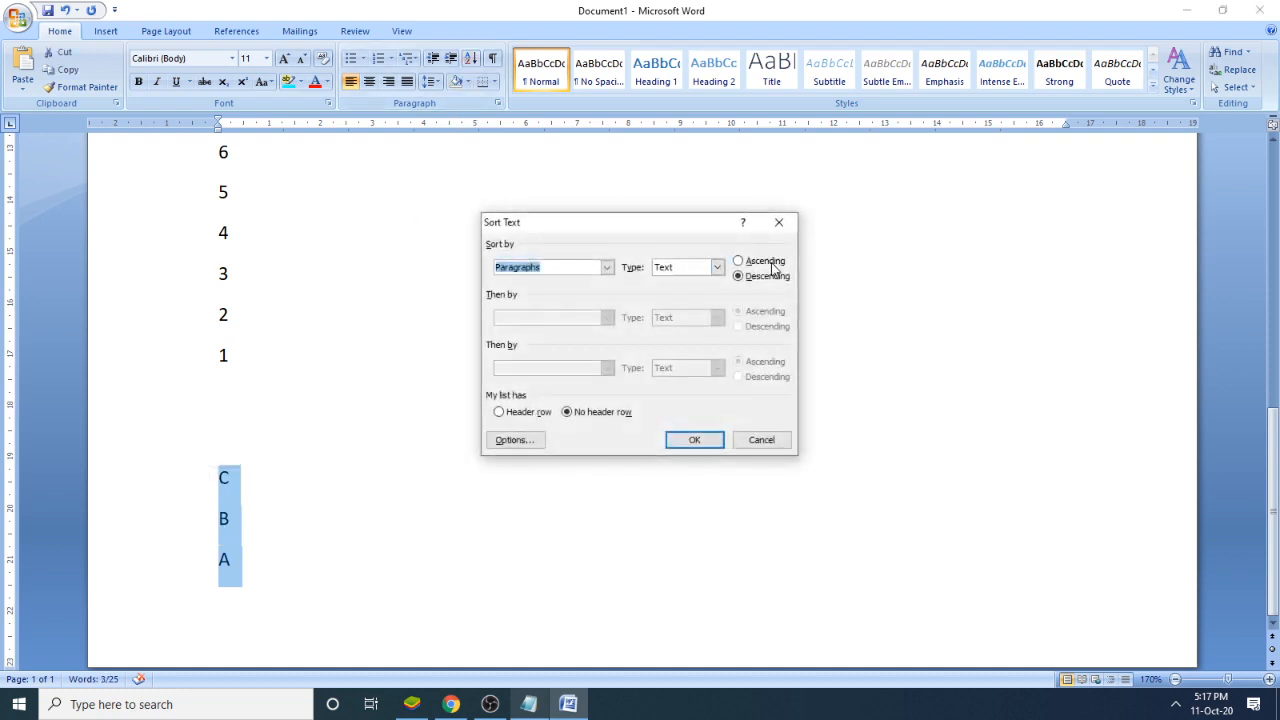
{"action": "left_click", "coordinate": [772, 264]}
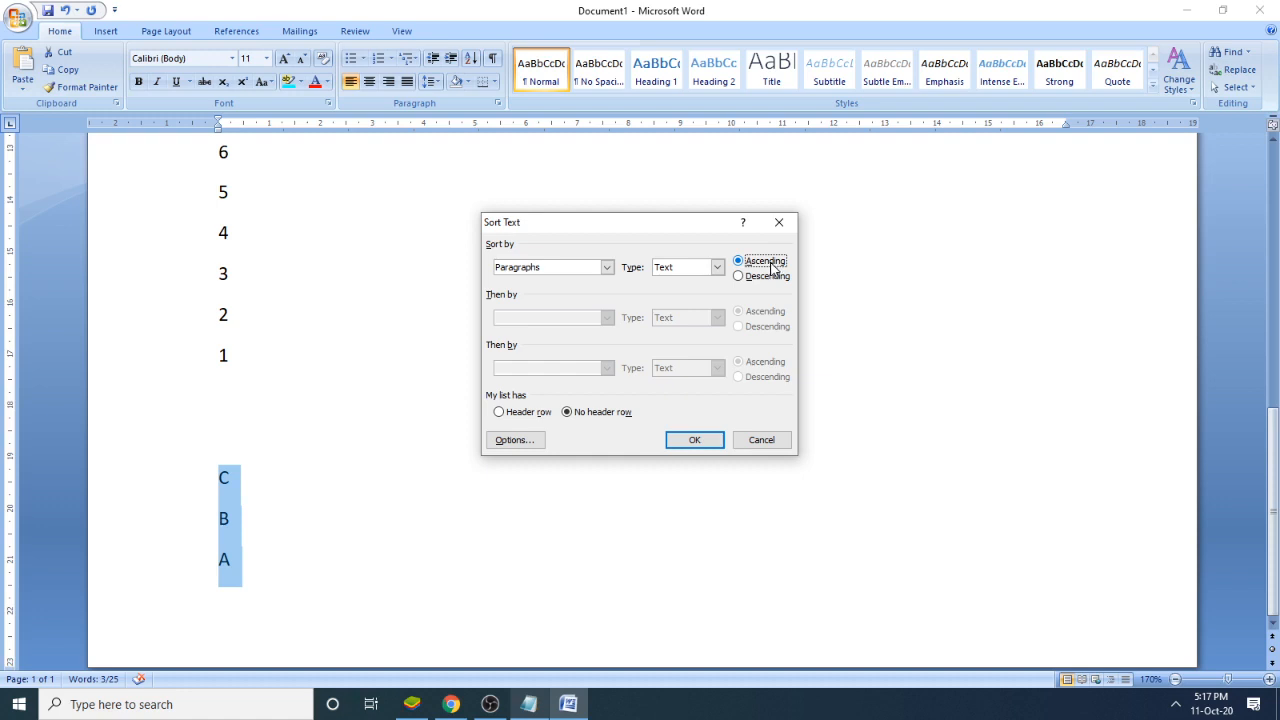
{"action": "left_click", "coordinate": [694, 440]}
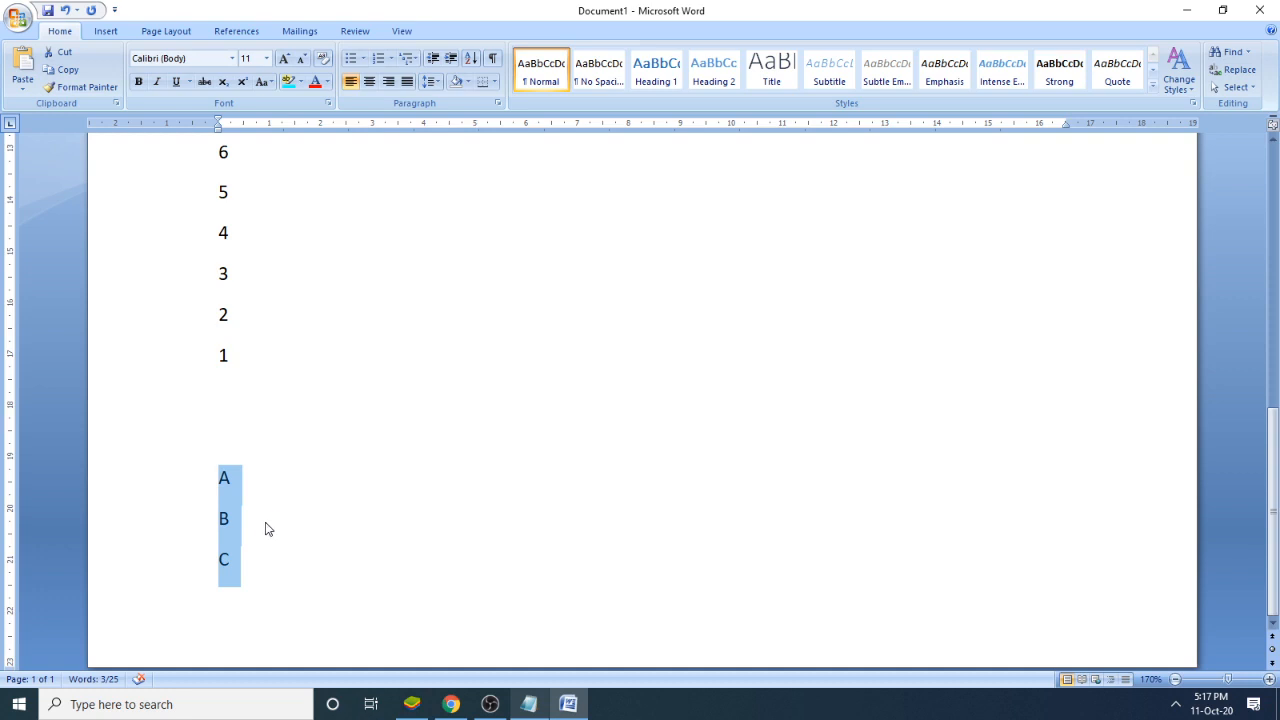
- Insert a page break after the sorted letters and paste a copy of the A, B, C list on the new page
{"action": "left_click", "coordinate": [279, 570]}
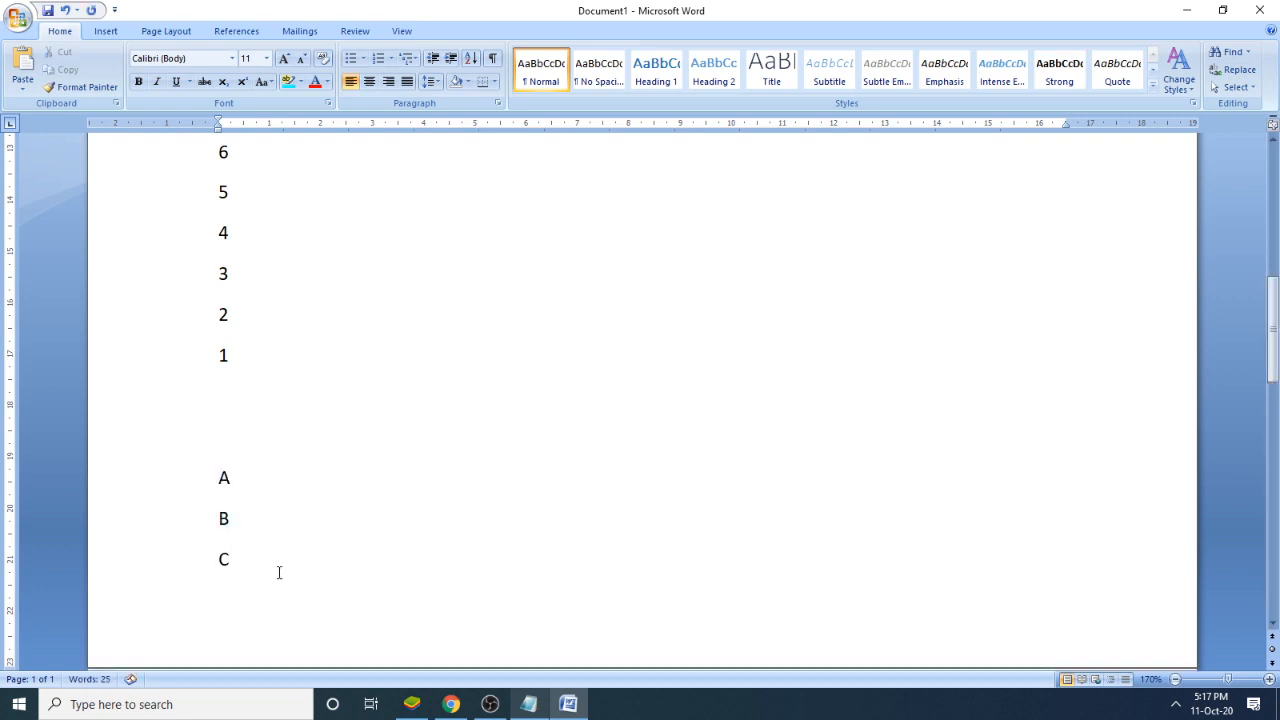
{"action": "key", "text": "Return"}
{"action": "key", "text": "ctrl+Return"}
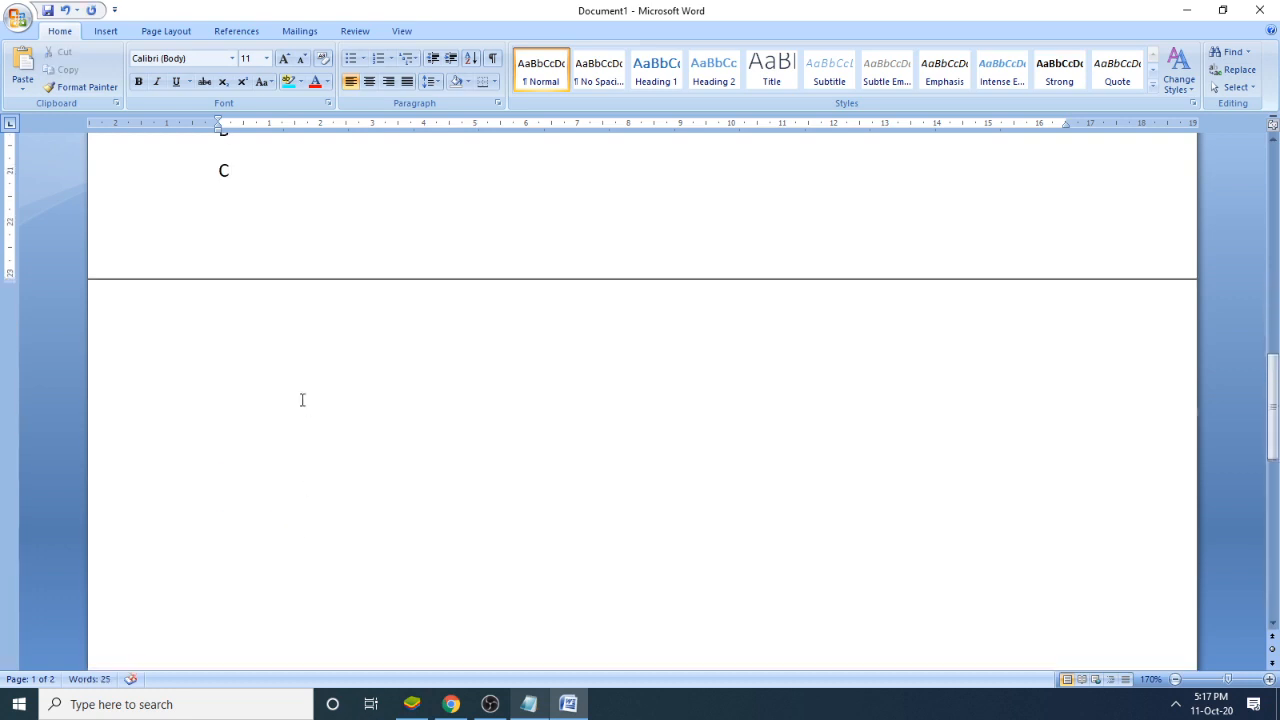
{"action": "double_click", "coordinate": [349, 280]}
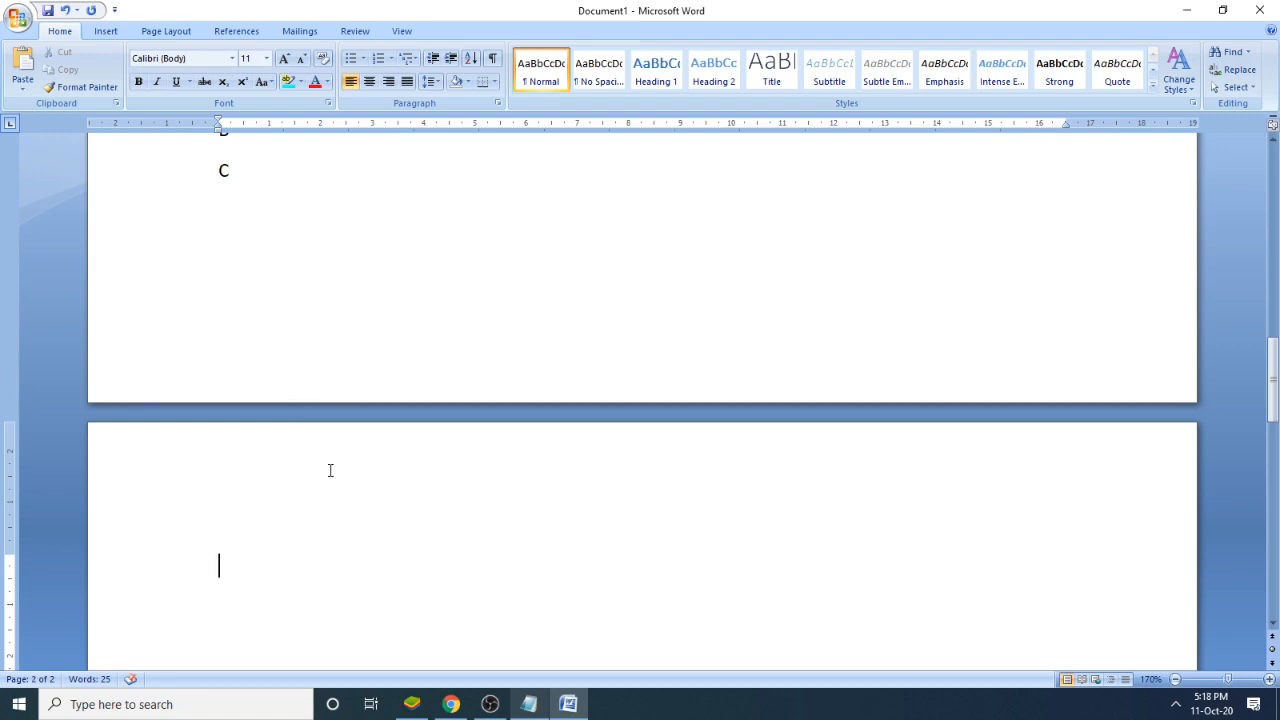
{"action": "type", "text": "A B C"}
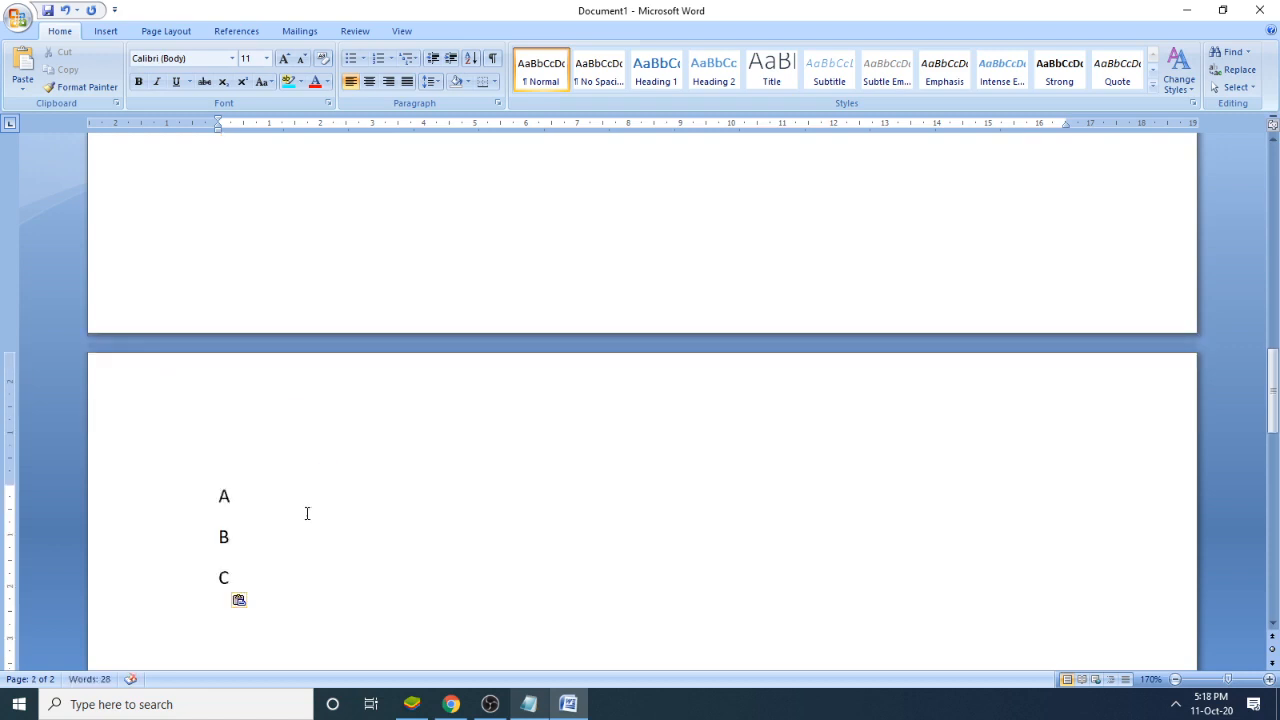
- Sort the copied A, B, C list on the second page by paragraphs as text in descending order
{"action": "scroll", "coordinate": [307, 513], "scroll_direction": "down", "scroll_amount": 3}
{"action": "left_click_drag", "start_coordinate": [298, 416], "coordinate": [189, 313]}
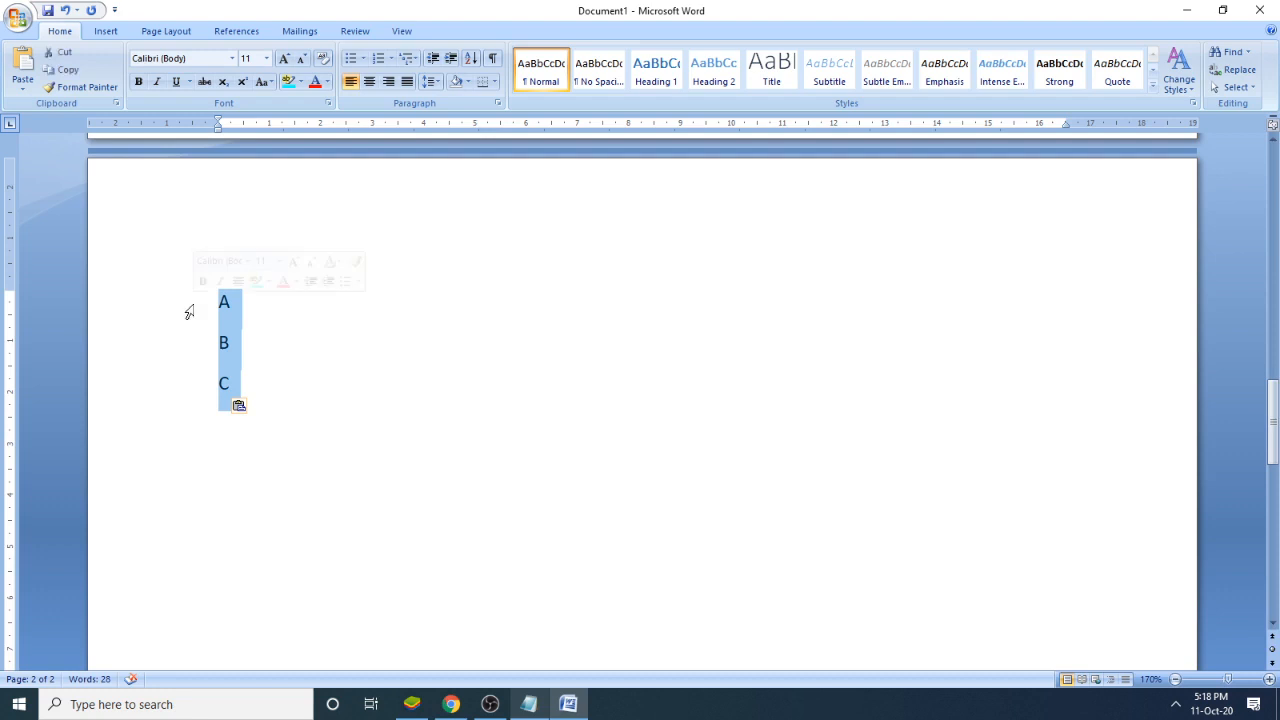
{"action": "left_click", "coordinate": [470, 62]}
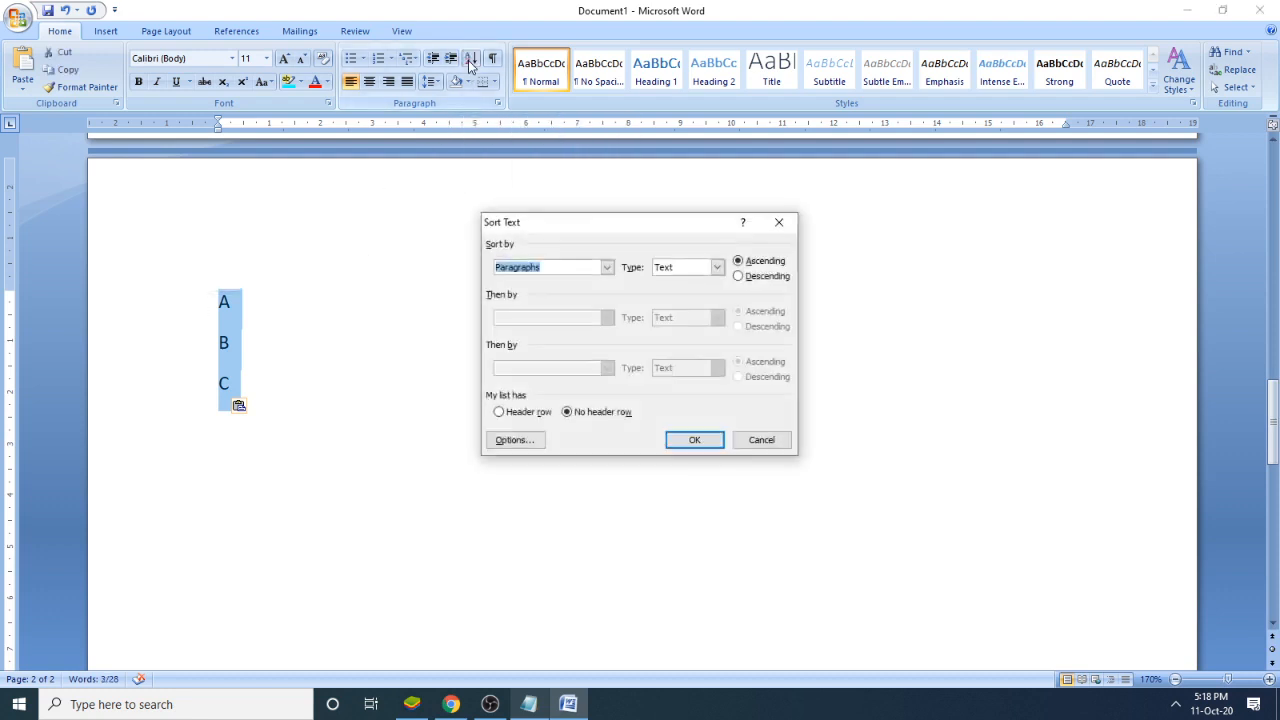
{"action": "left_click", "coordinate": [746, 279]}
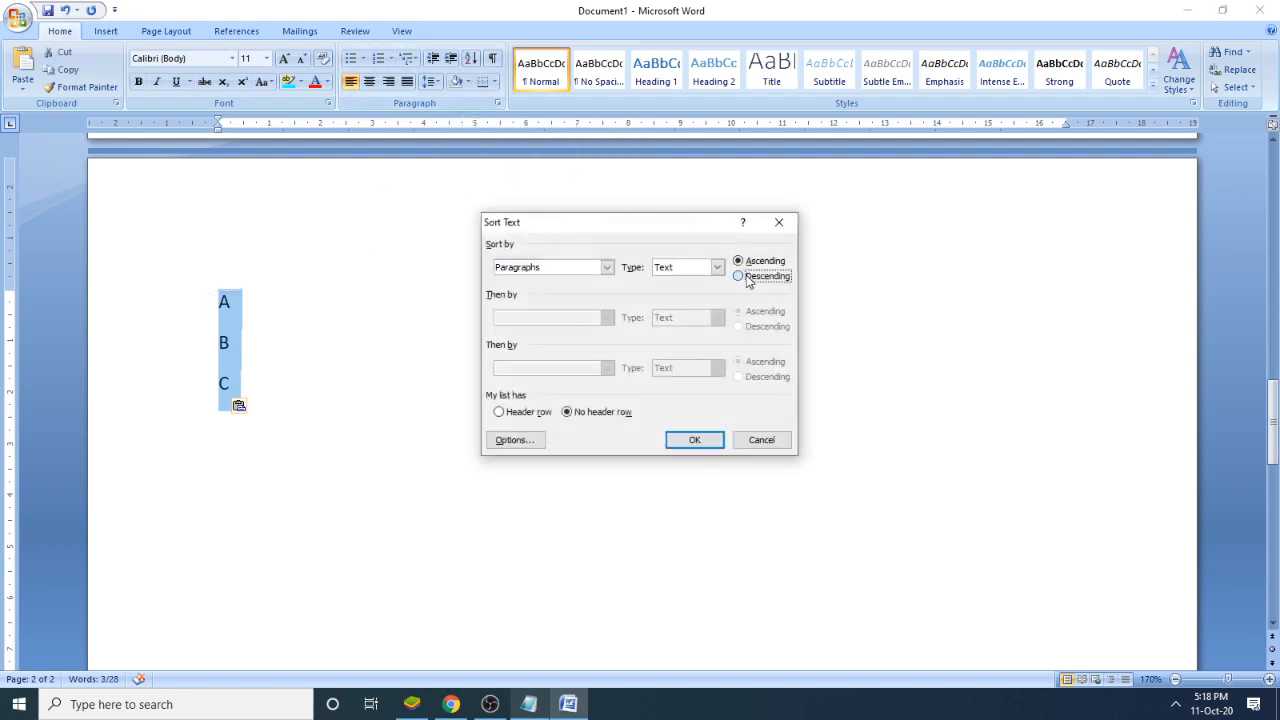
{"action": "left_click", "coordinate": [695, 441]}
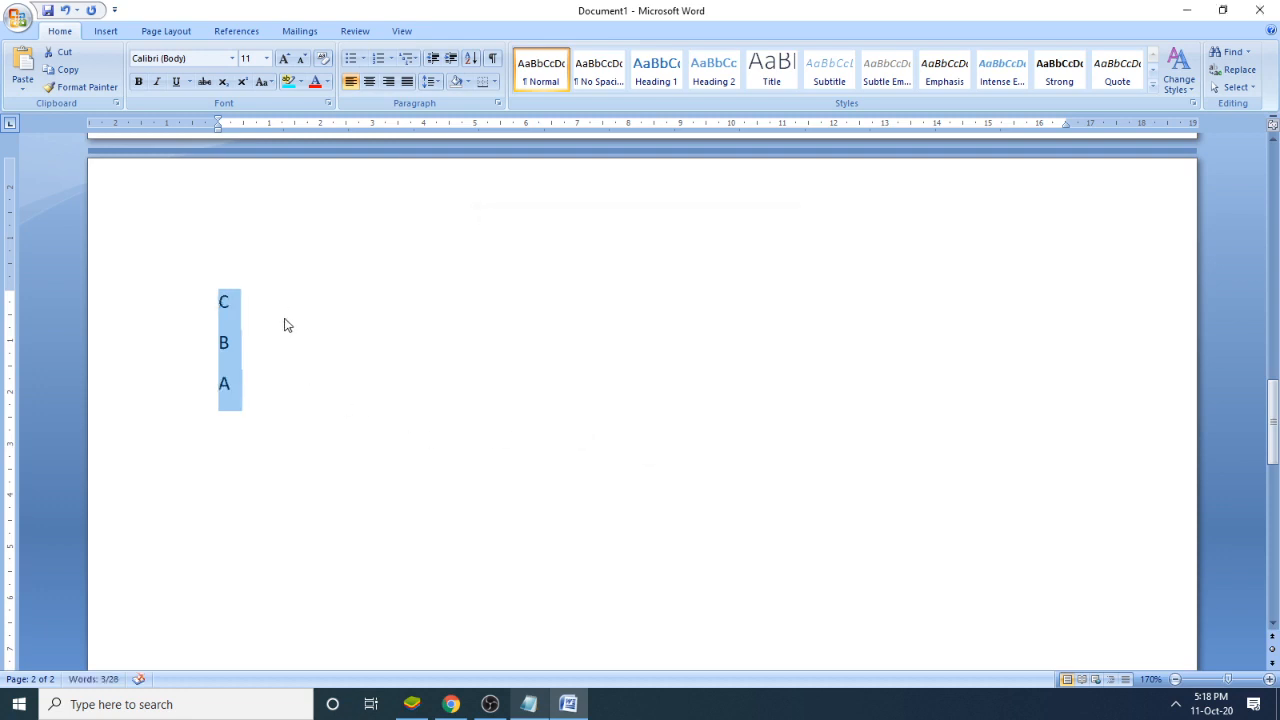
{"action": "left_click", "coordinate": [303, 375]}
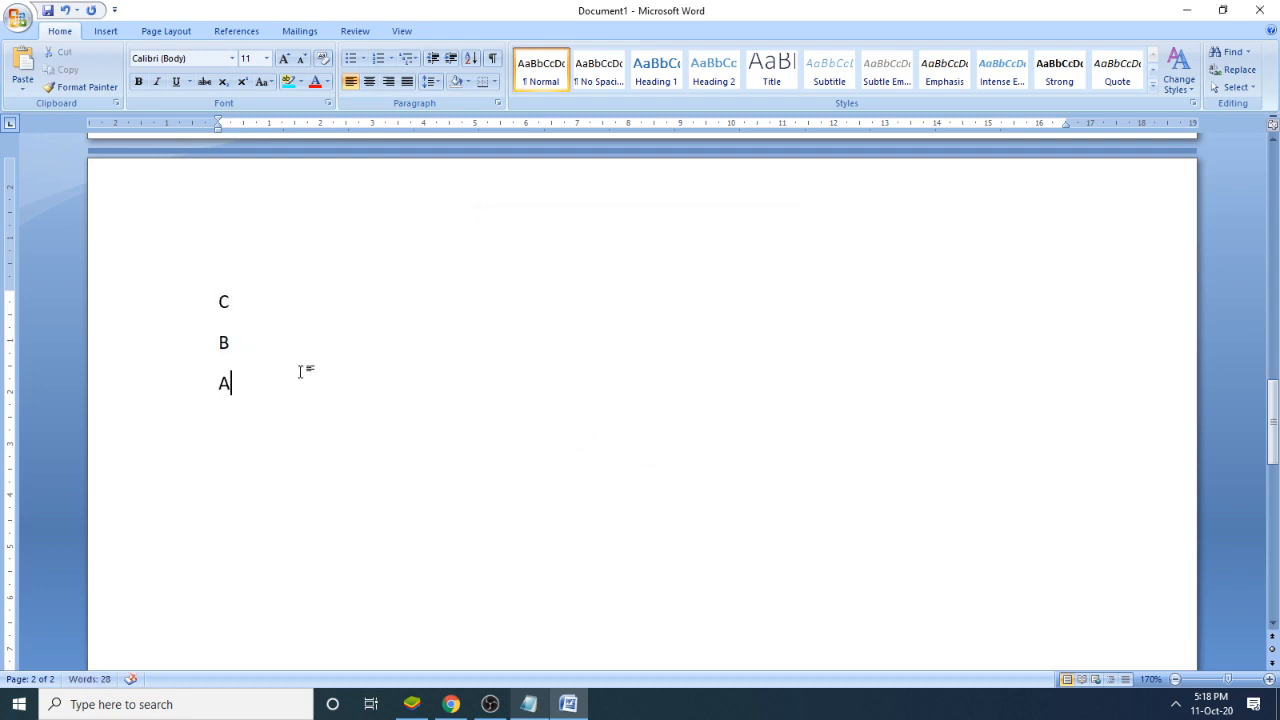
- Review the ascending letter list on the first page and highlight the Sorting heading in the Notepad notes
{"action": "scroll", "coordinate": [300, 372], "scroll_direction": "up", "scroll_amount": 3}
{"action": "scroll", "coordinate": [301, 372], "scroll_direction": "up", "scroll_amount": 3}
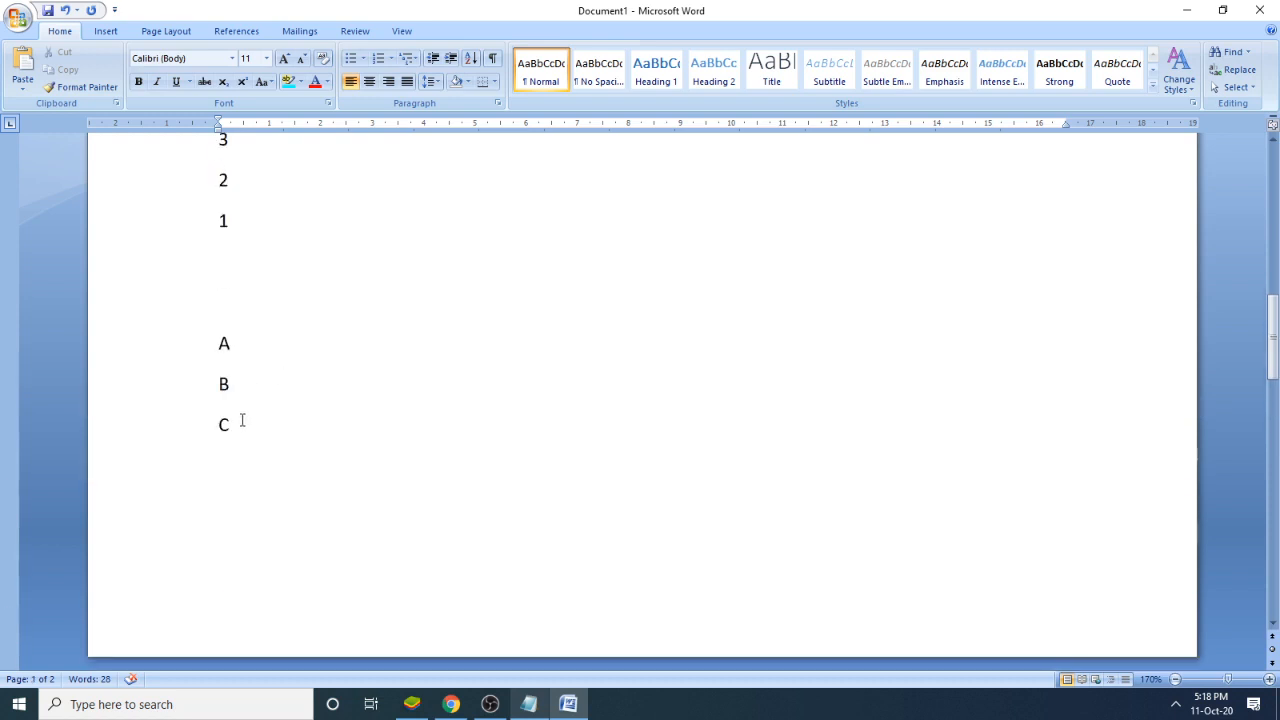
{"action": "left_click_drag", "start_coordinate": [243, 422], "coordinate": [218, 356]}
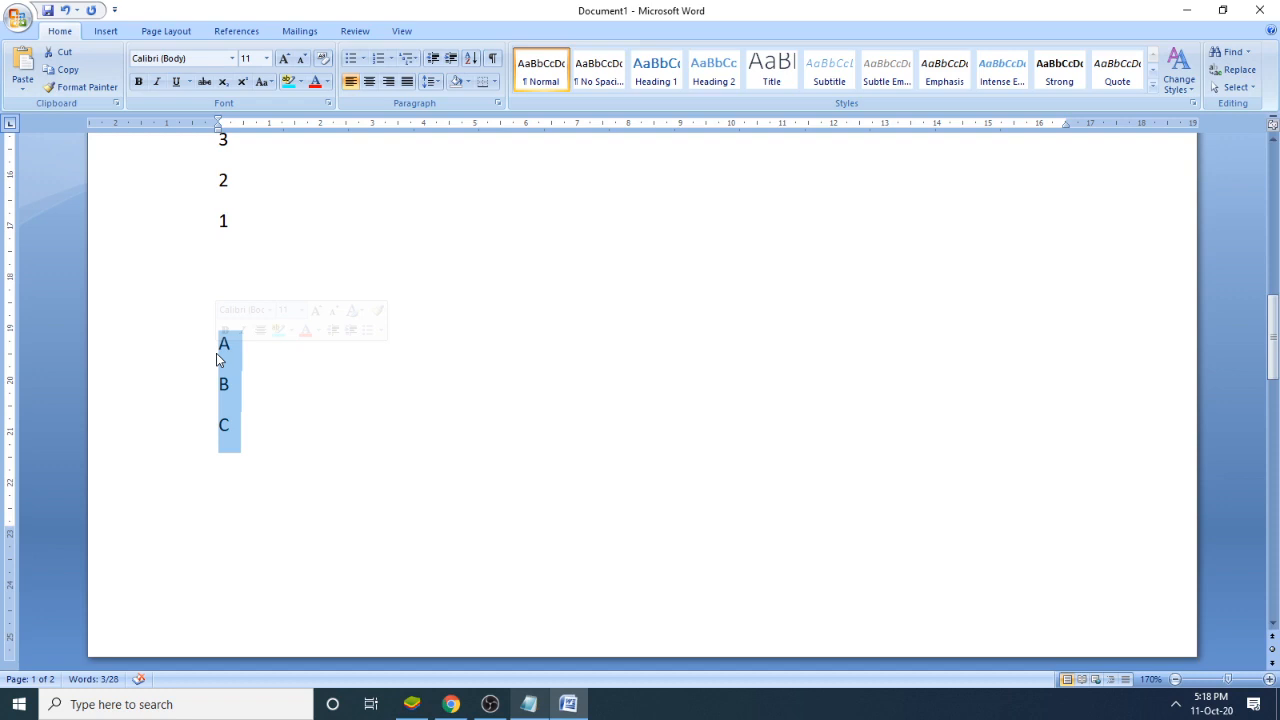
{"action": "scroll", "coordinate": [217, 359], "scroll_direction": "up", "scroll_amount": 2}
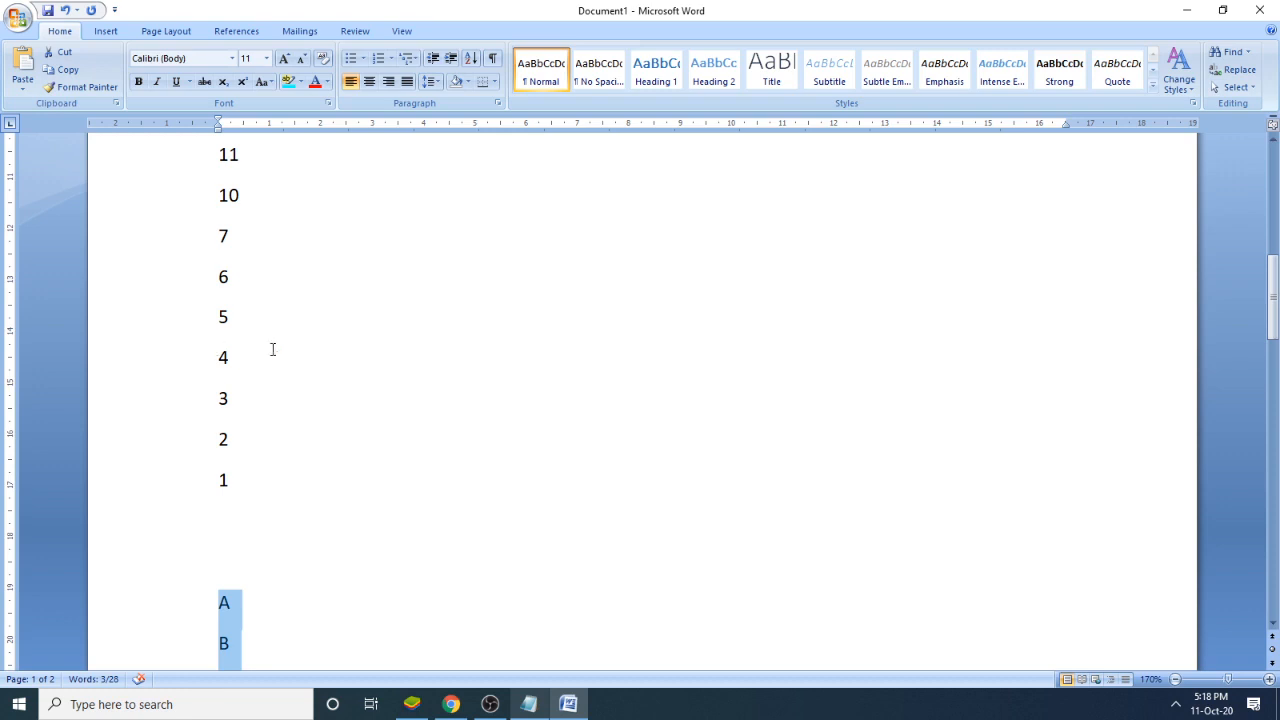
{"action": "left_click", "coordinate": [528, 704]}
{"action": "left_click", "coordinate": [748, 455]}
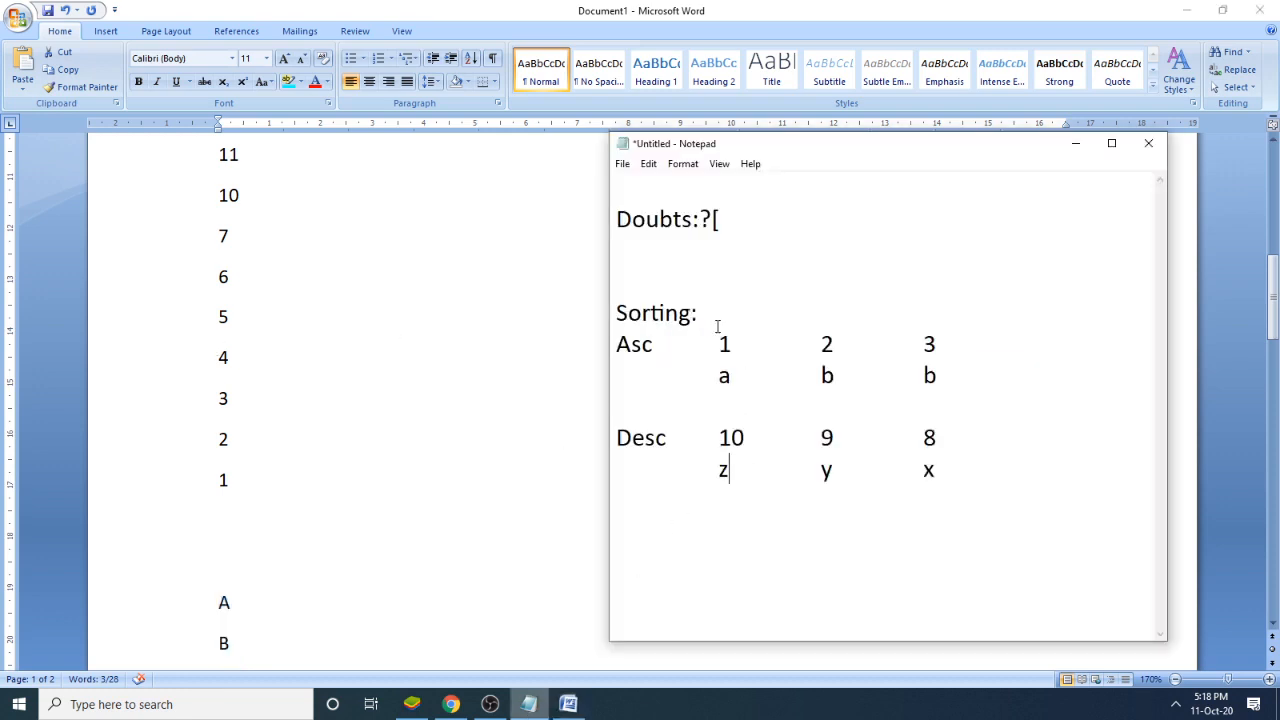
{"action": "left_click_drag", "start_coordinate": [691, 314], "coordinate": [616, 314]}
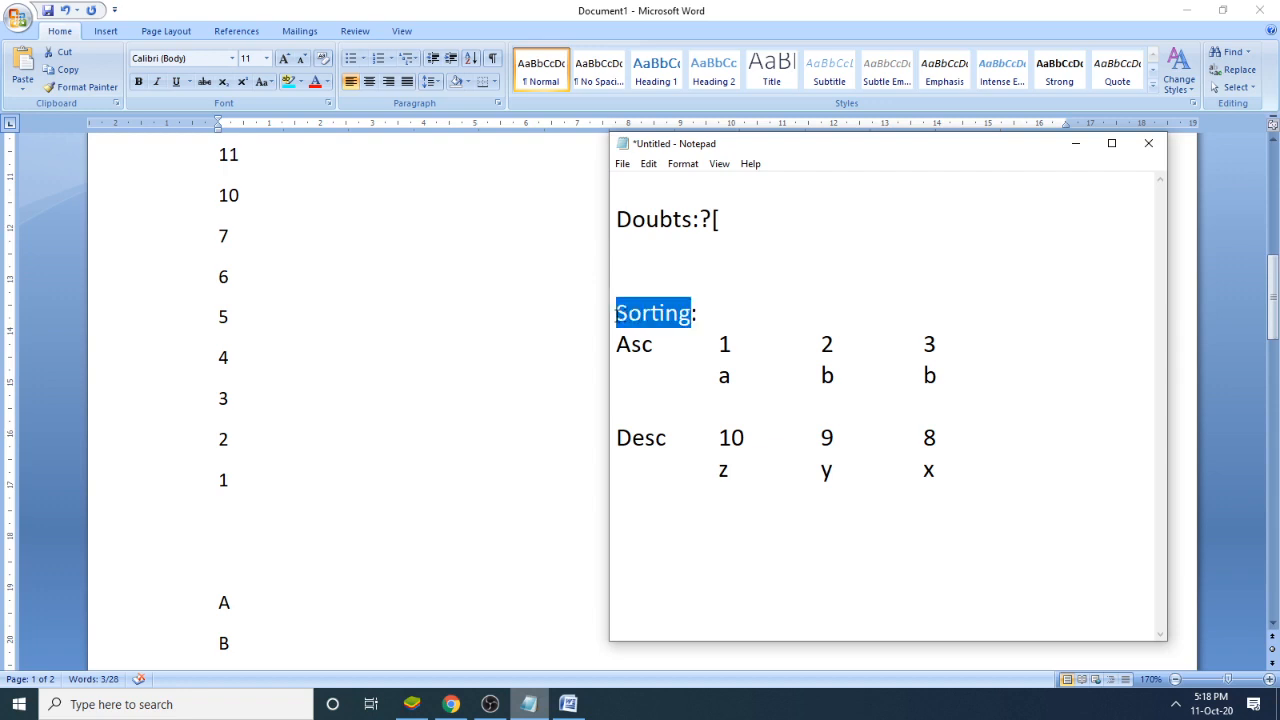
- Add "Find" and "Replace" as separate topics below the Desc examples in the notes, with a blank line between them
{"action": "left_click", "coordinate": [996, 476]}
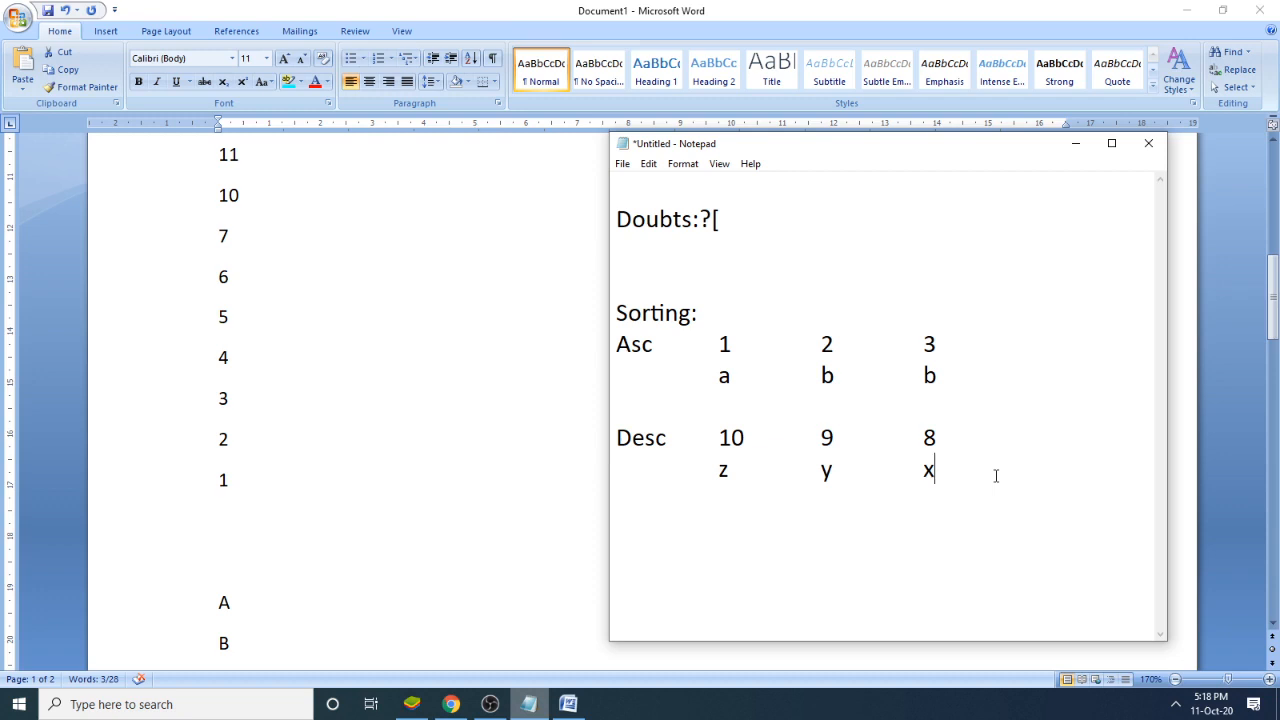
{"action": "key", "text": "Return"}
{"action": "key", "text": "Return"}
{"action": "type", "text": "Find"}
{"action": "key", "text": "Return"}
{"action": "key", "text": "Return"}
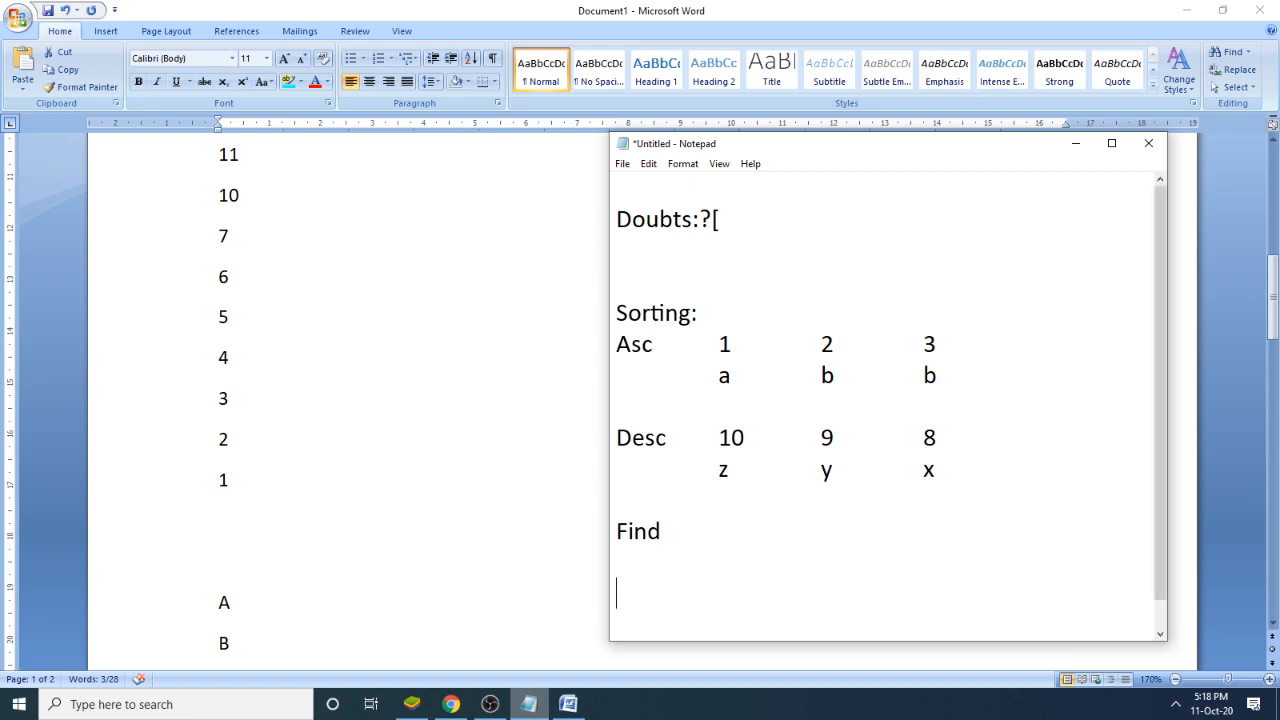
{"action": "type", "text": "Replace"}
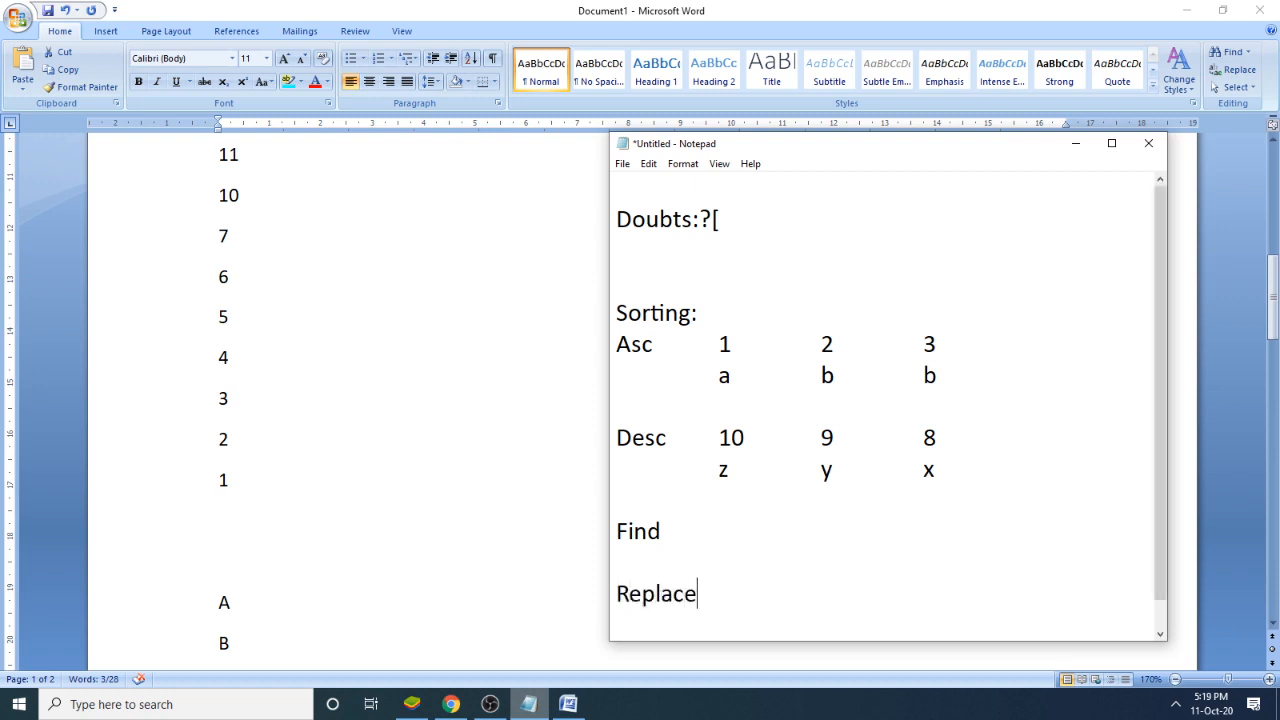
{"action": "left_click", "coordinate": [706, 543]}
{"action": "left_click", "coordinate": [704, 588]}
- Switch back to the Word document and generate sample paragraphs with =rand() below the C, B, A list, after some blank lines
{"action": "key", "text": "alt+Tab"}
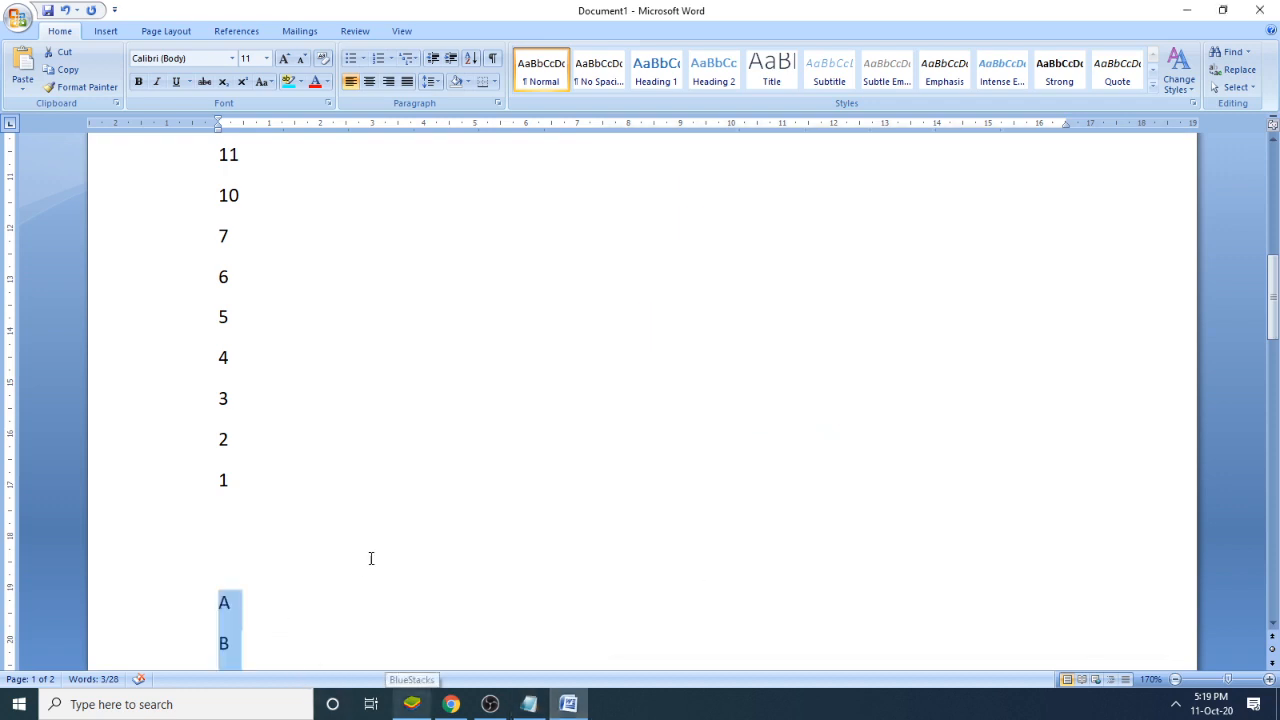
{"action": "scroll", "coordinate": [377, 548], "scroll_direction": "down", "scroll_amount": 5}
{"action": "scroll", "coordinate": [377, 548], "scroll_direction": "down", "scroll_amount": 5}
{"action": "left_click", "coordinate": [331, 306]}
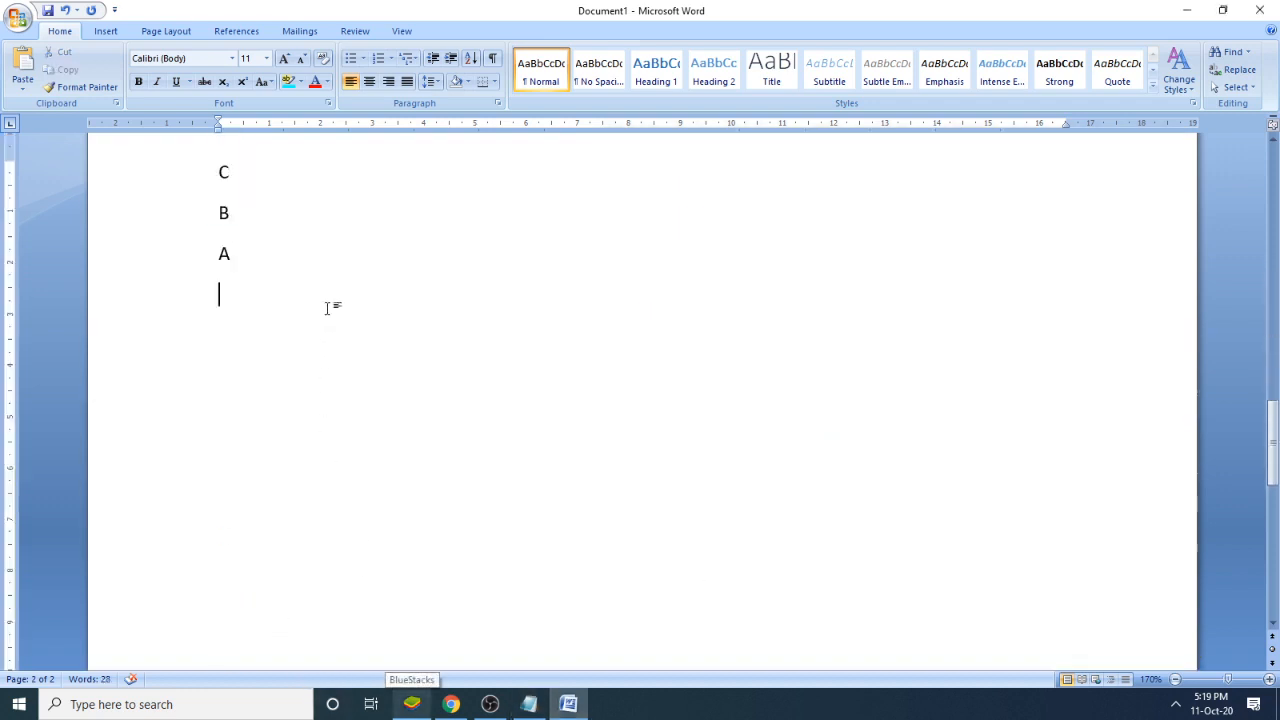
{"action": "key", "text": "Return"}
{"action": "key", "text": "Return"}
{"action": "type", "text": "=rand()"}
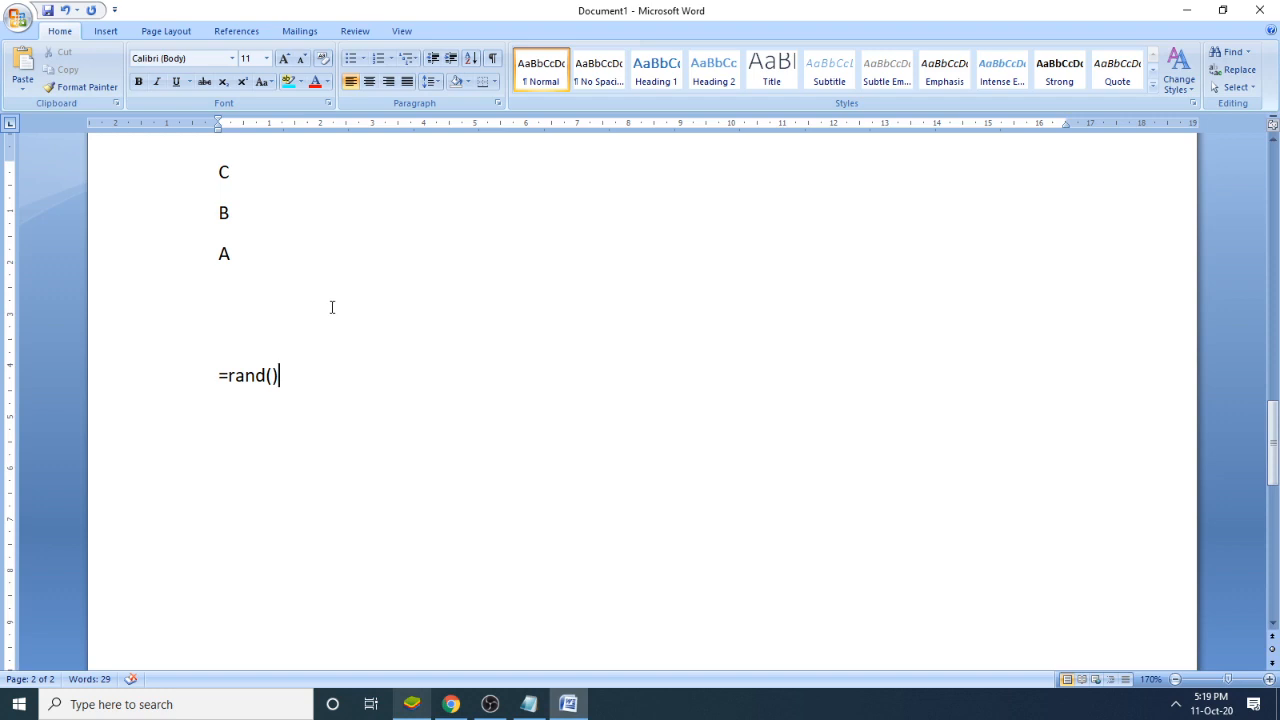
{"action": "left_click_drag", "start_coordinate": [266, 376], "coordinate": [230, 378]}
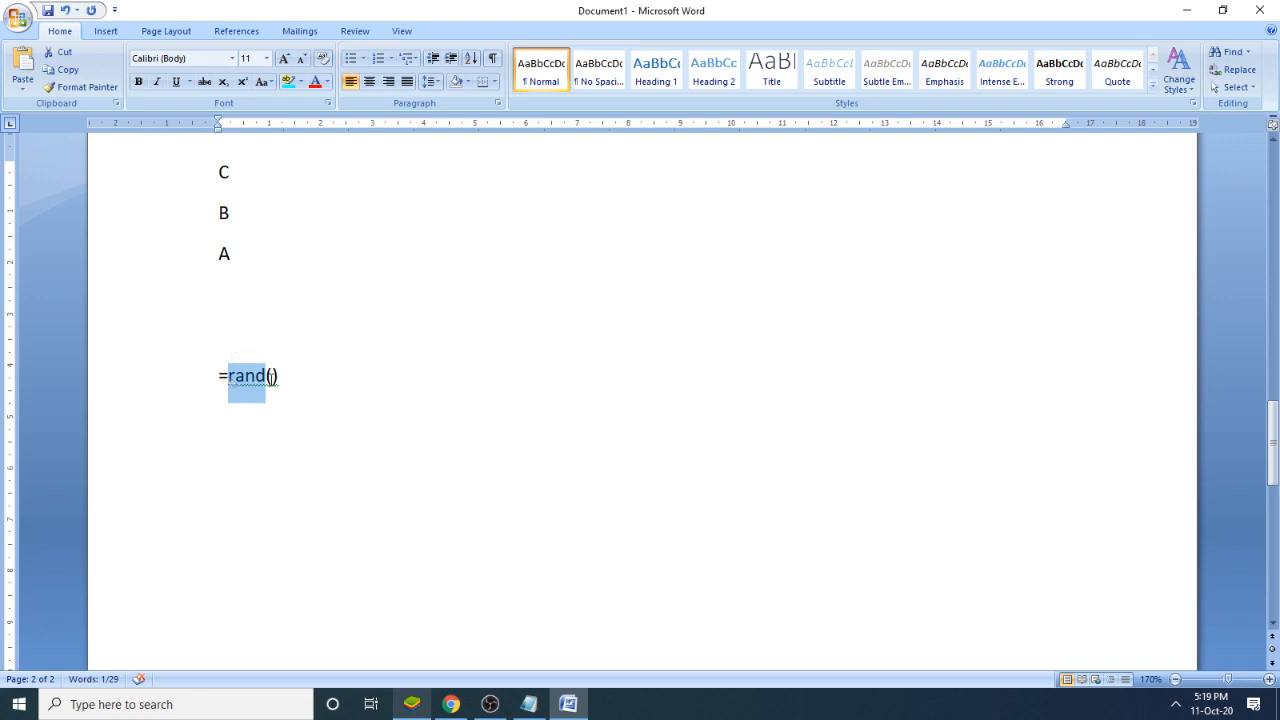
{"action": "left_click", "coordinate": [269, 378]}
{"action": "left_click", "coordinate": [281, 380]}
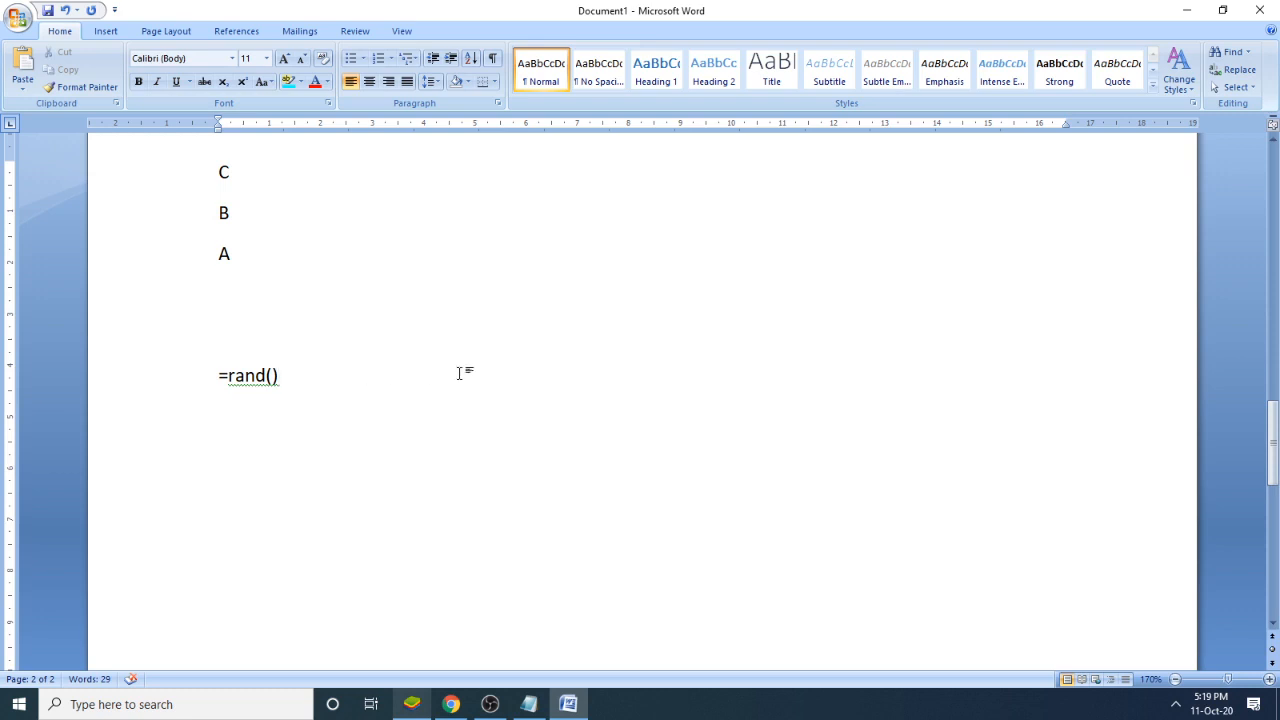
{"action": "key", "text": "Return"}
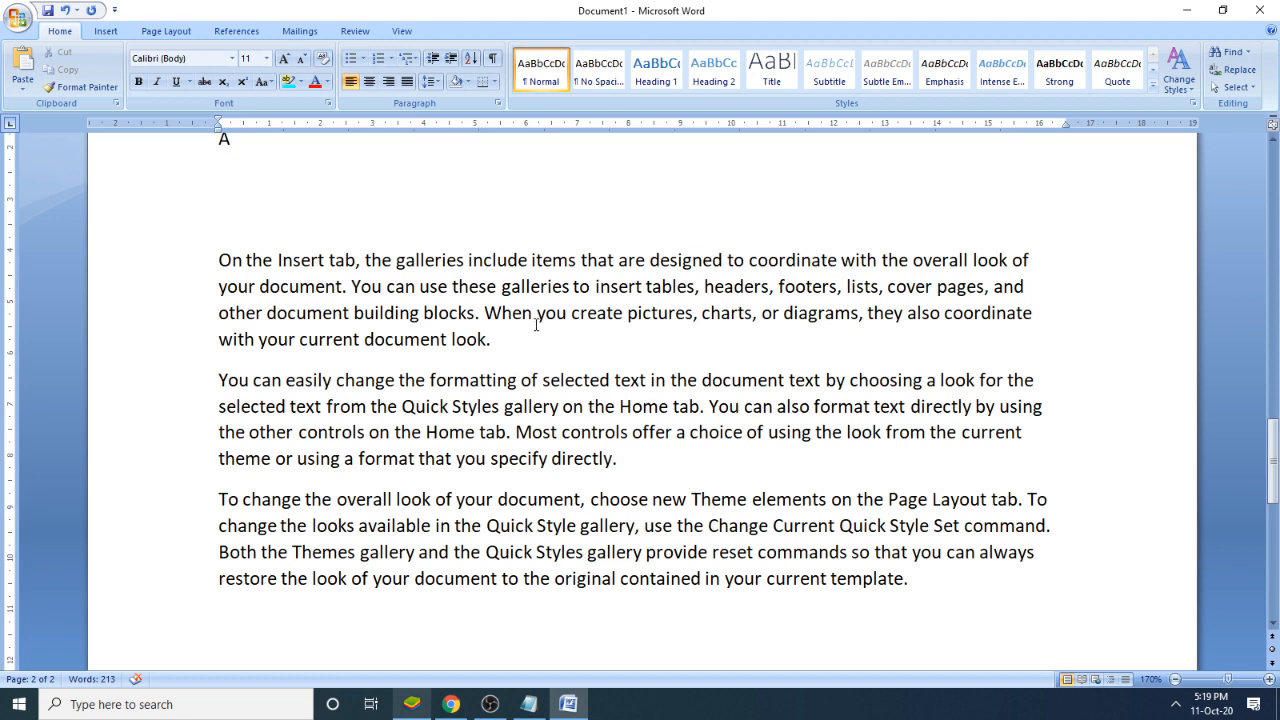
- Copy the word "When" from the first paragraph and paste it before "You can also", "Quick Style gallery" and "Quick Style Set"
{"action": "left_click_drag", "start_coordinate": [533, 313], "coordinate": [484, 313]}
{"action": "key", "text": "ctrl+c"}
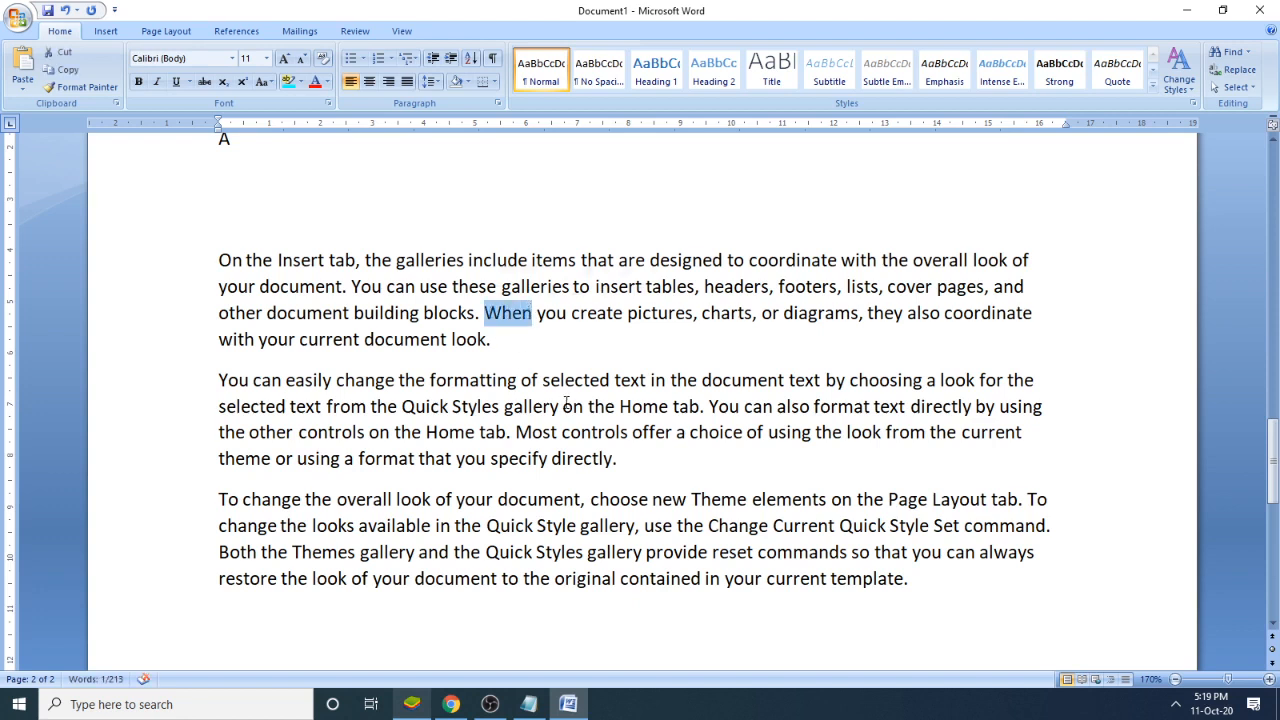
{"action": "left_click", "coordinate": [707, 406]}
{"action": "key", "text": "ctrl+v"}
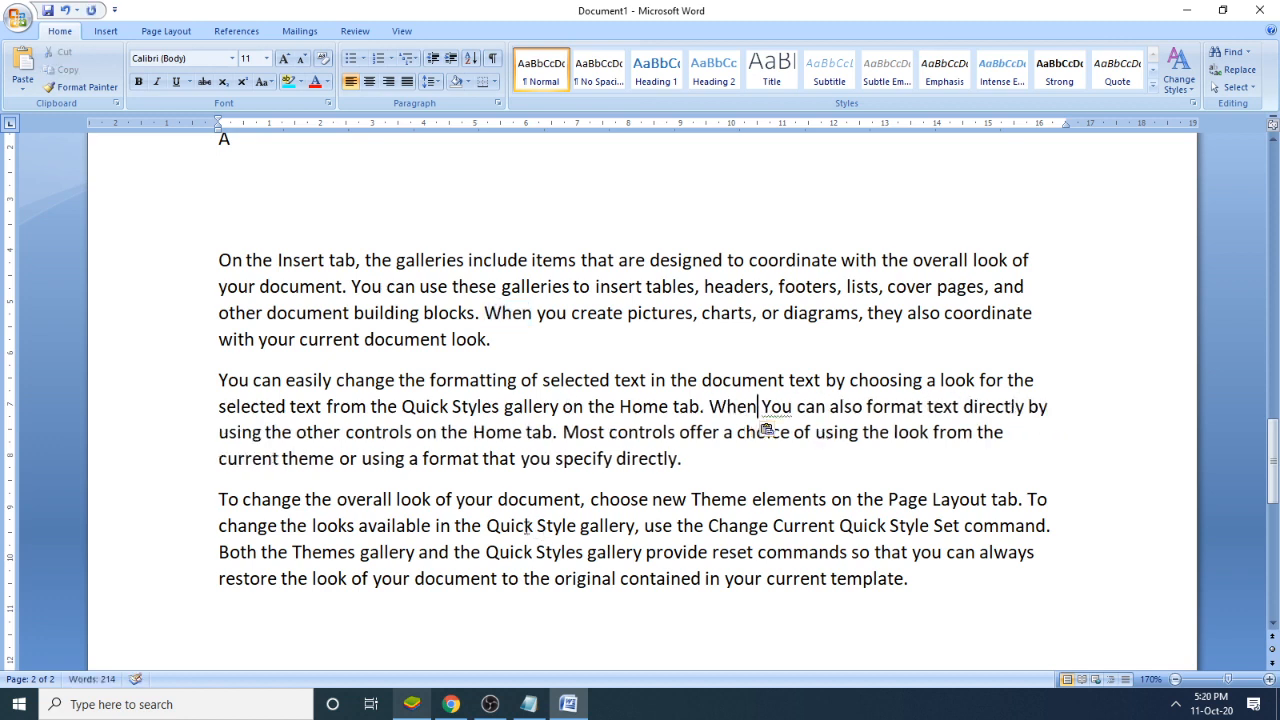
{"action": "left_click", "coordinate": [485, 525]}
{"action": "key", "text": "ctrl+v"}
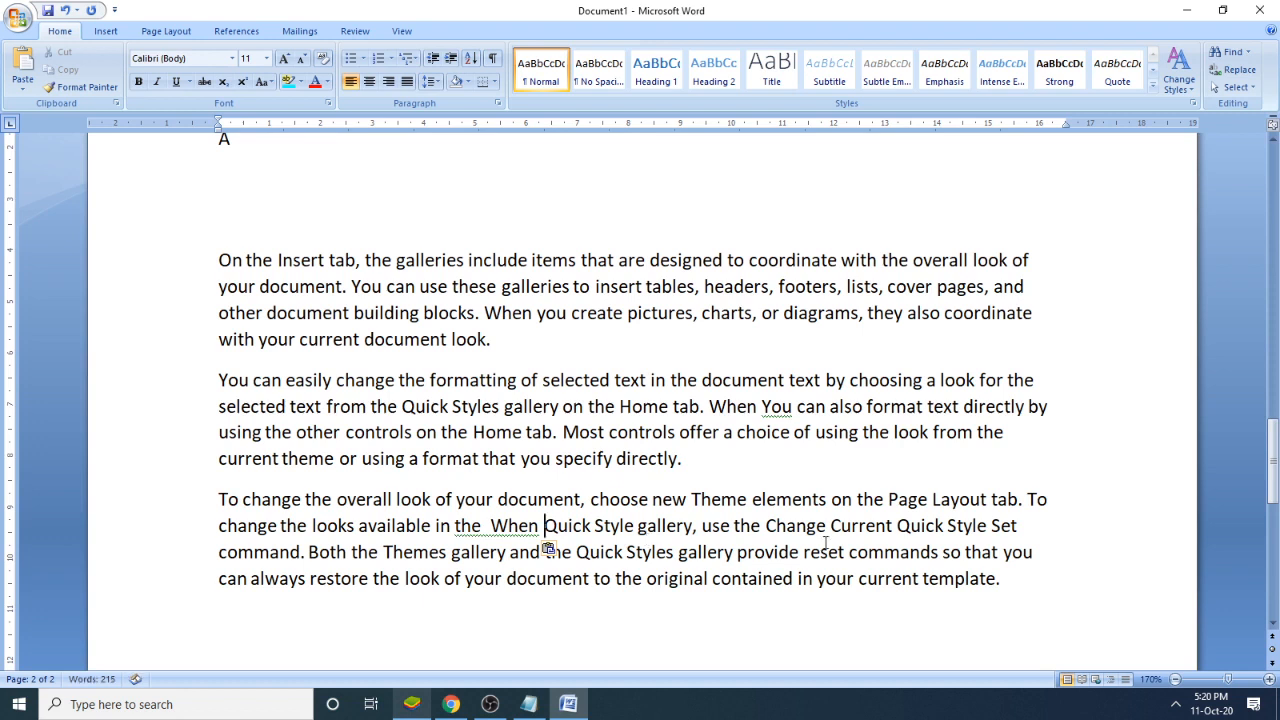
{"action": "left_click", "coordinate": [892, 527]}
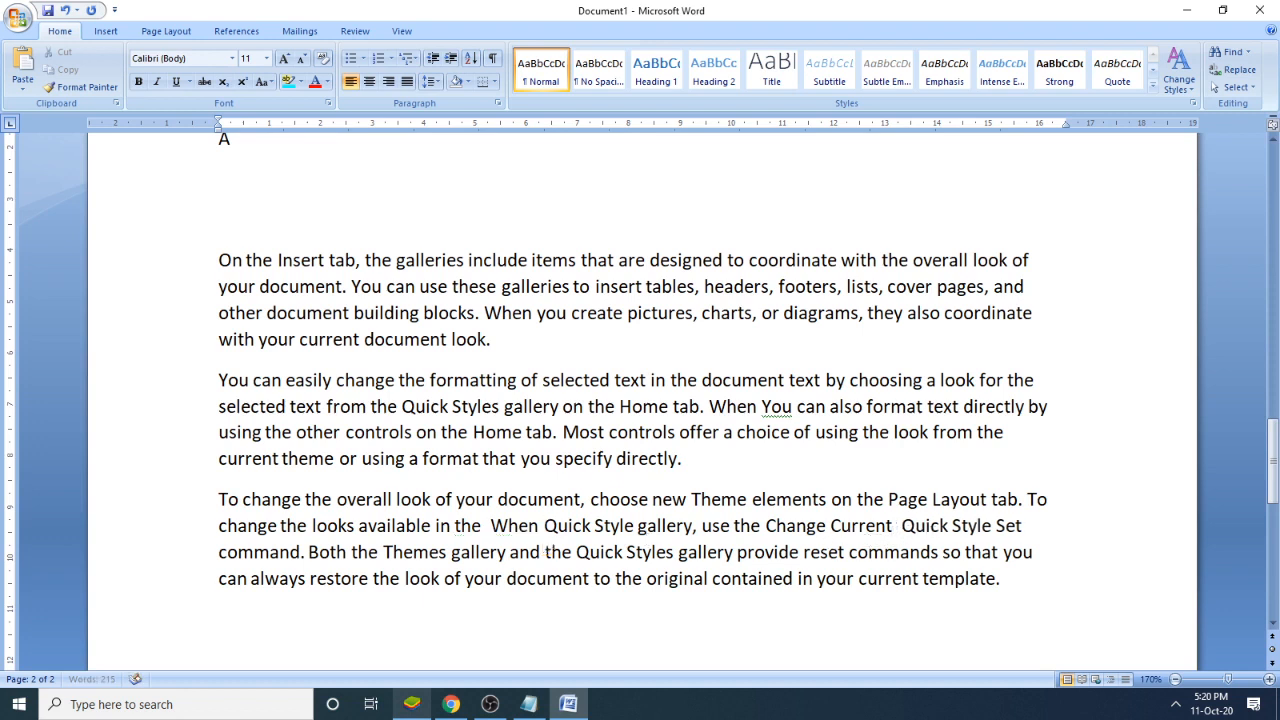
{"action": "key", "text": "ctrl+v"}
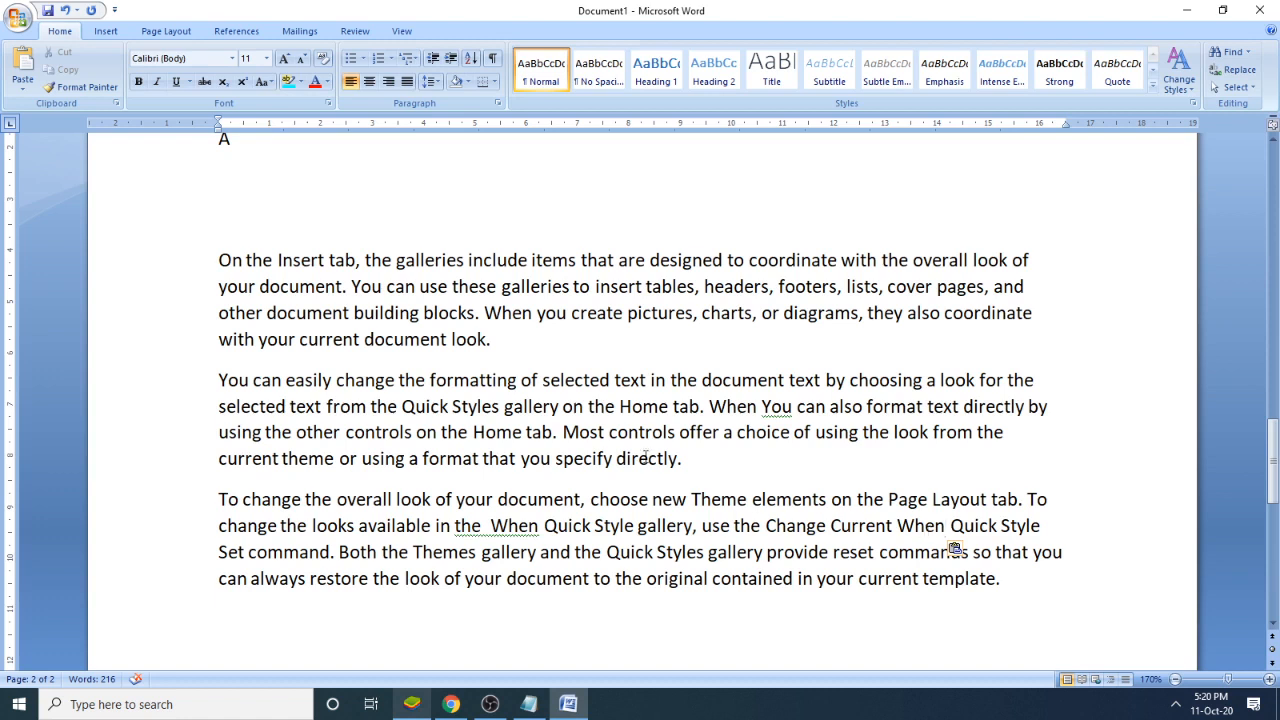
- Return to the Notepad notes and add ": Ctrl+F" after the Find topic
{"action": "left_click", "coordinate": [570, 354]}
{"action": "key", "text": "alt+Tab"}
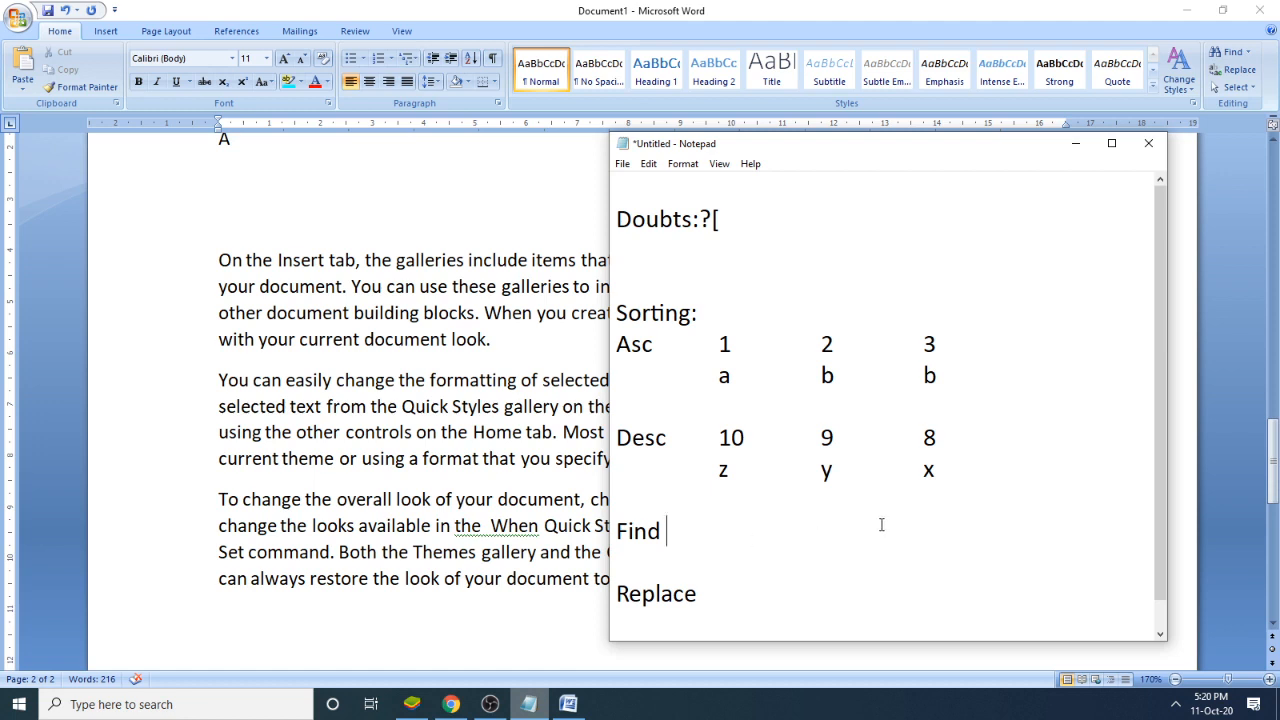
{"action": "type", "text": ": Ctrl+F"}
- Switch to the Word document, highlight all occurrences of "when" with Find's reading highlight, and close the search
{"action": "left_click", "coordinate": [728, 22]}
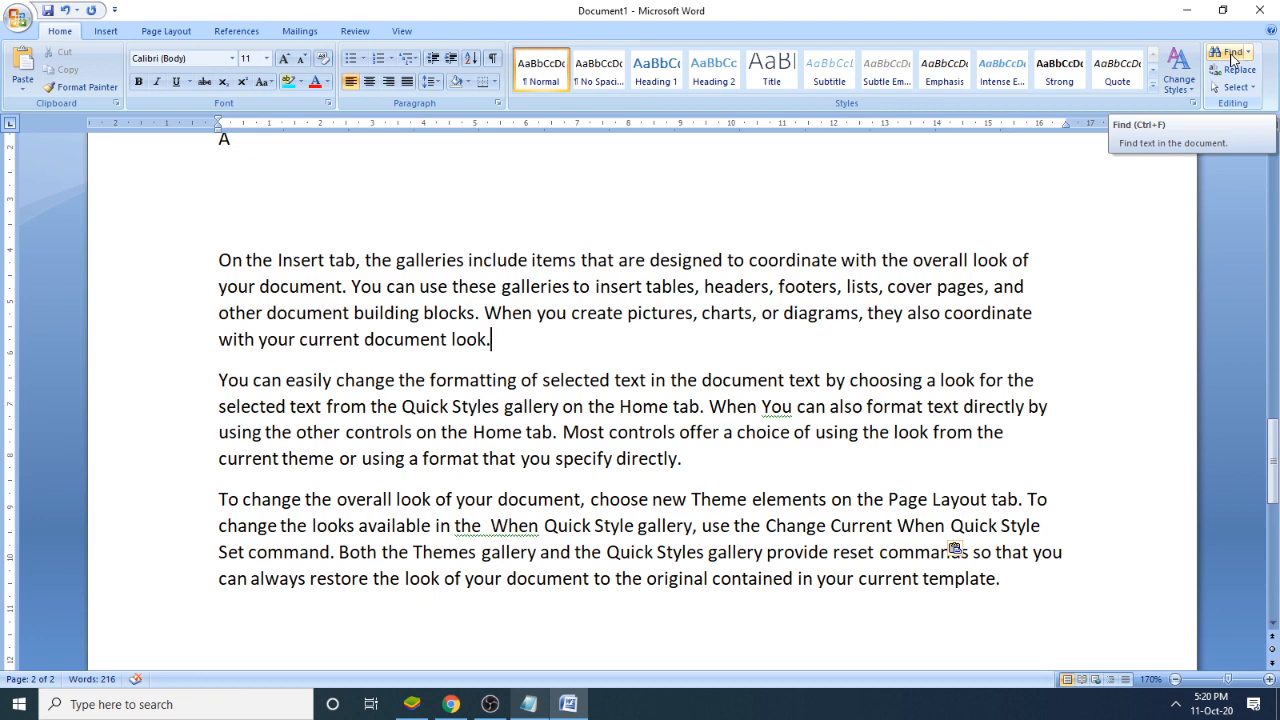
{"action": "left_click", "coordinate": [1230, 56]}
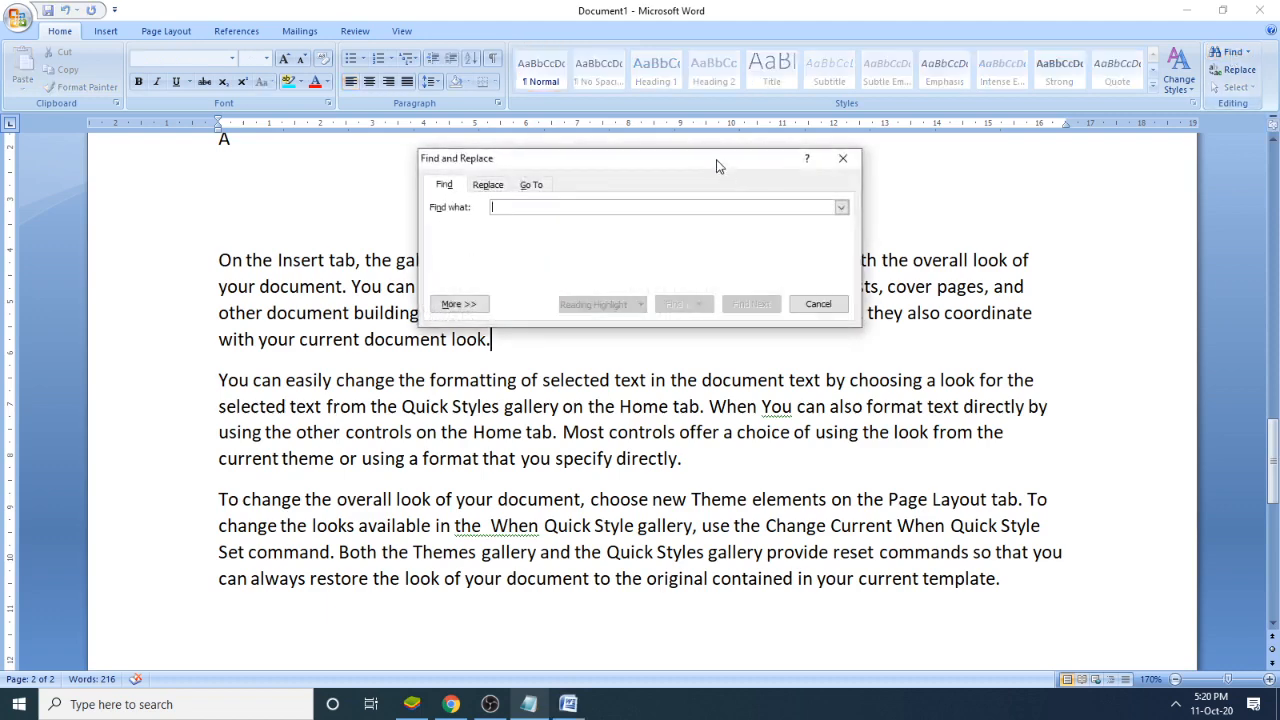
{"action": "left_click_drag", "start_coordinate": [714, 163], "coordinate": [971, 52]}
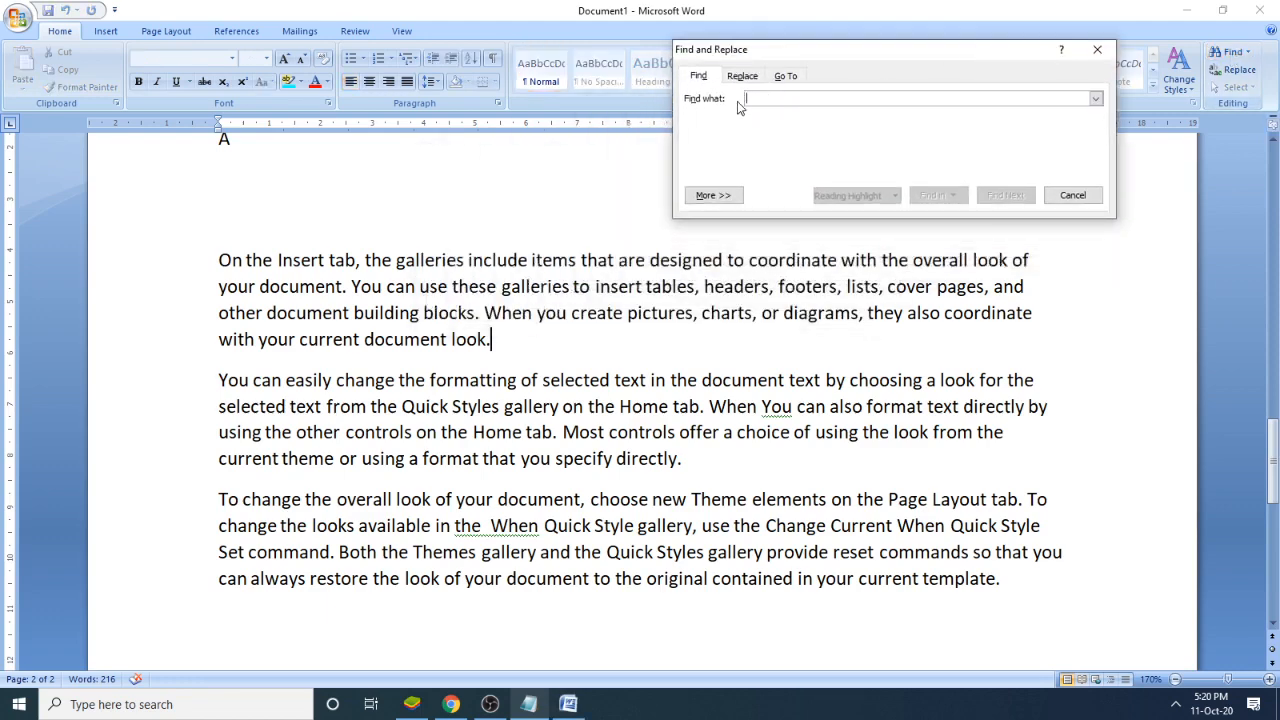
{"action": "left_click", "coordinate": [784, 97]}
{"action": "type", "text": "when"}
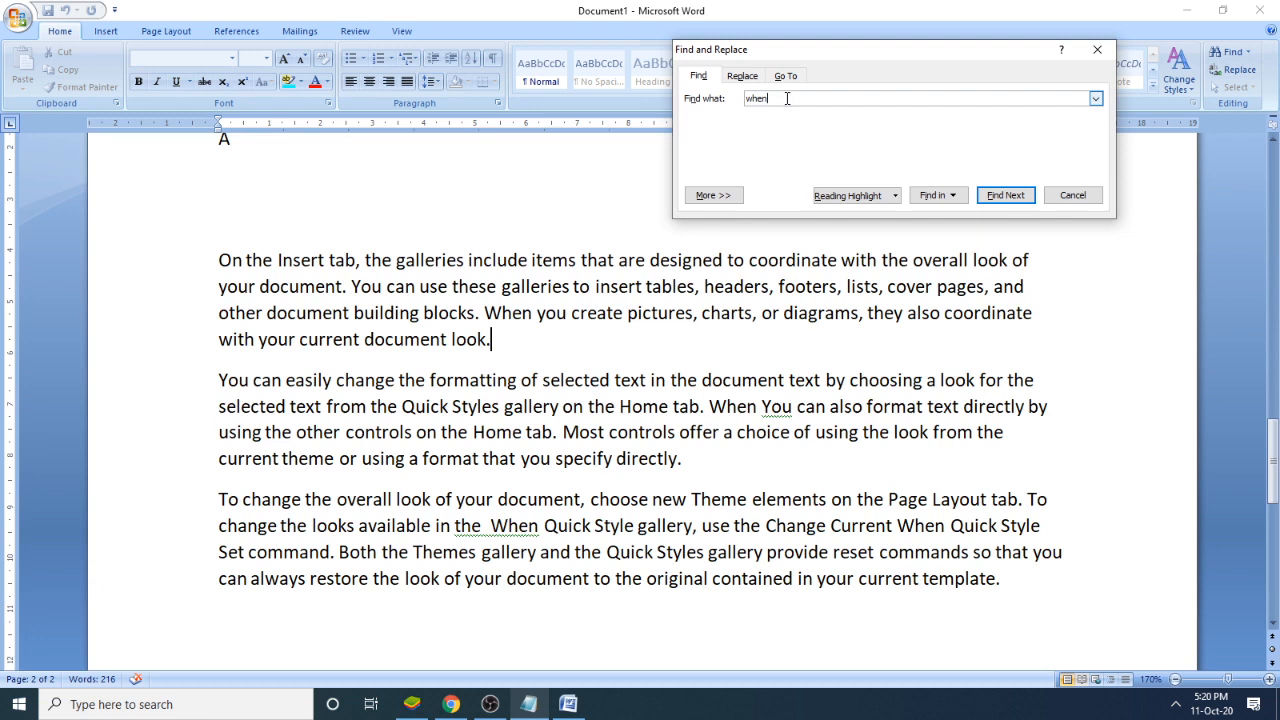
{"action": "left_click", "coordinate": [842, 197]}
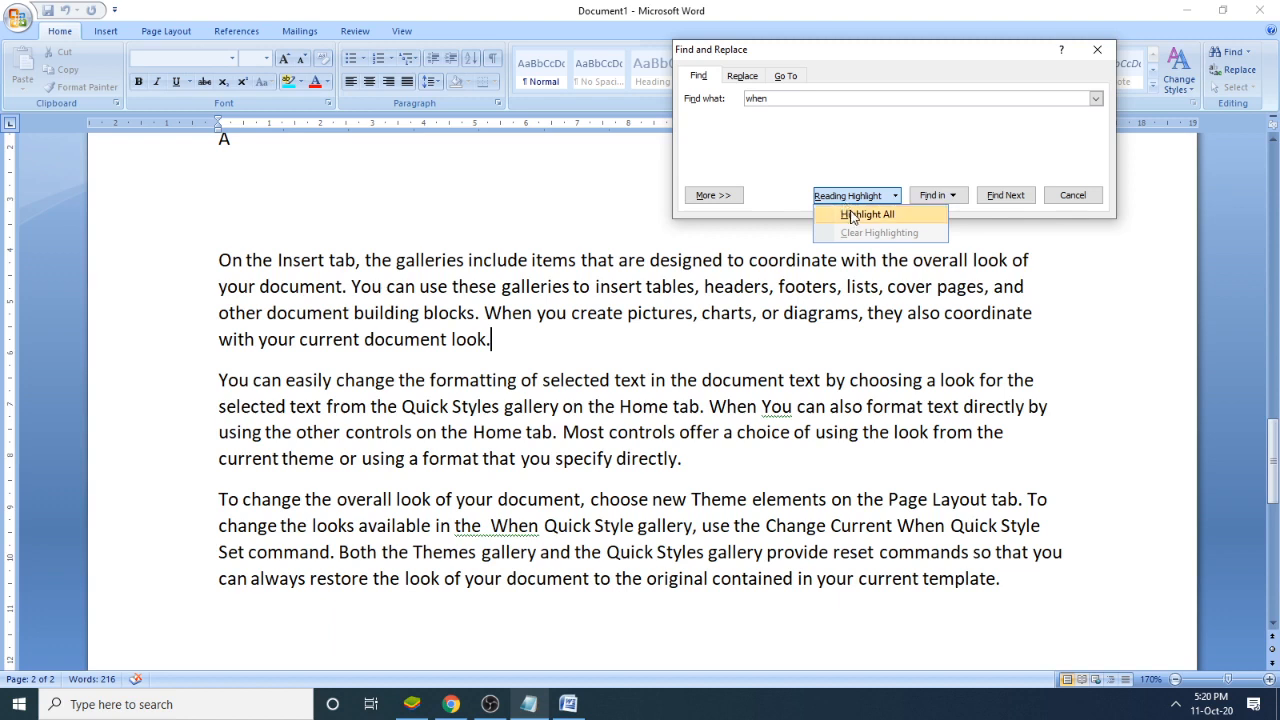
{"action": "left_click", "coordinate": [852, 216]}
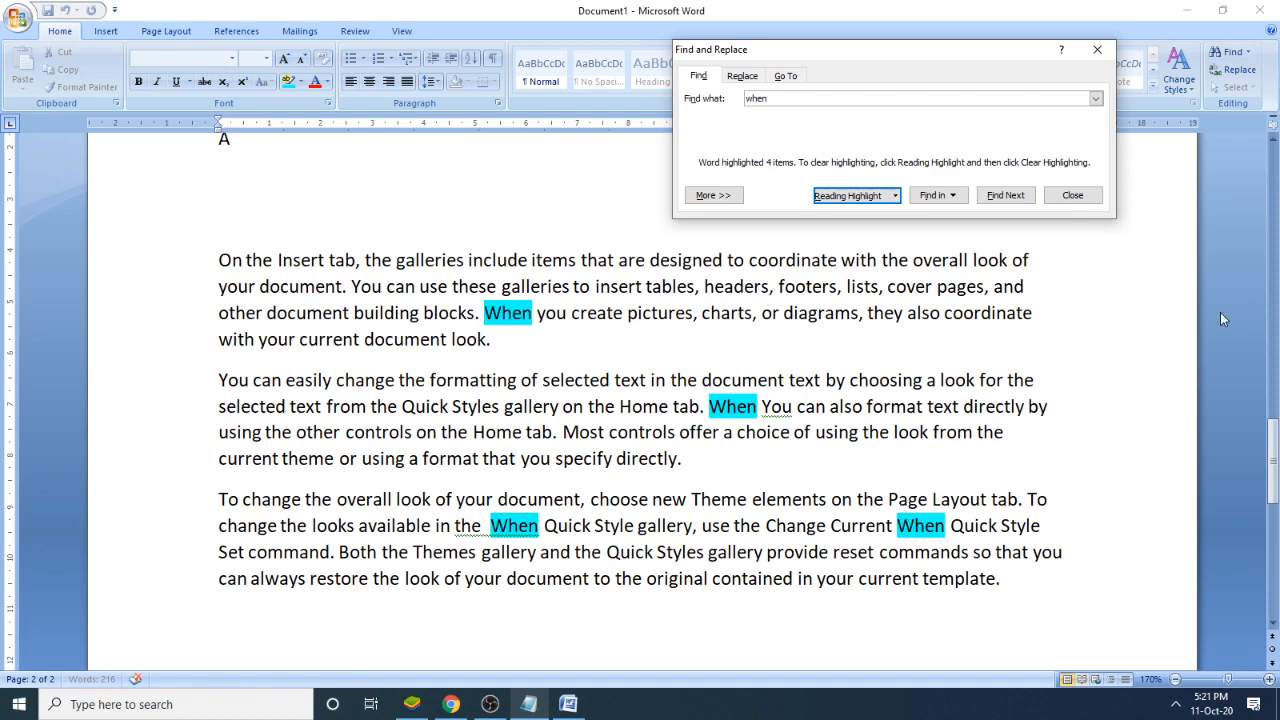
{"action": "left_click", "coordinate": [1093, 197]}
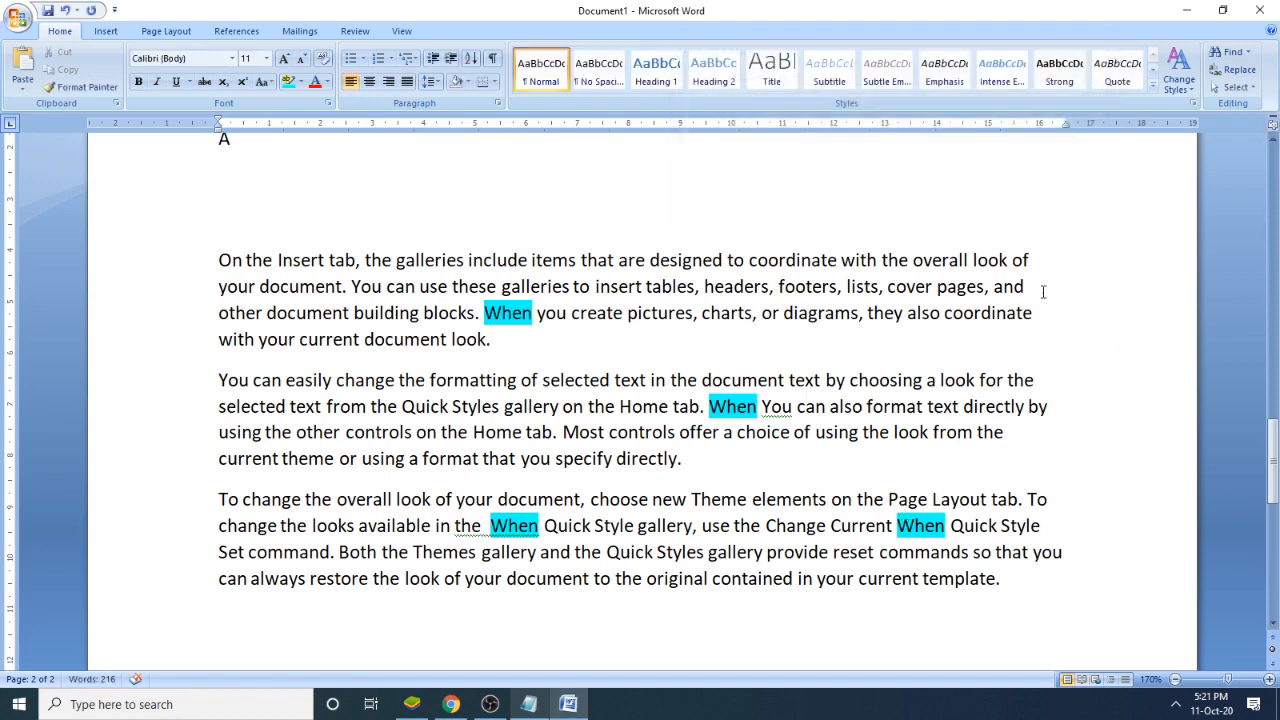
- In the Notepad notes, add a colon after Replace and an indented "When" on a line below "Find : Ctrl+F"
{"action": "left_click", "coordinate": [526, 703]}
{"action": "left_click", "coordinate": [713, 590]}
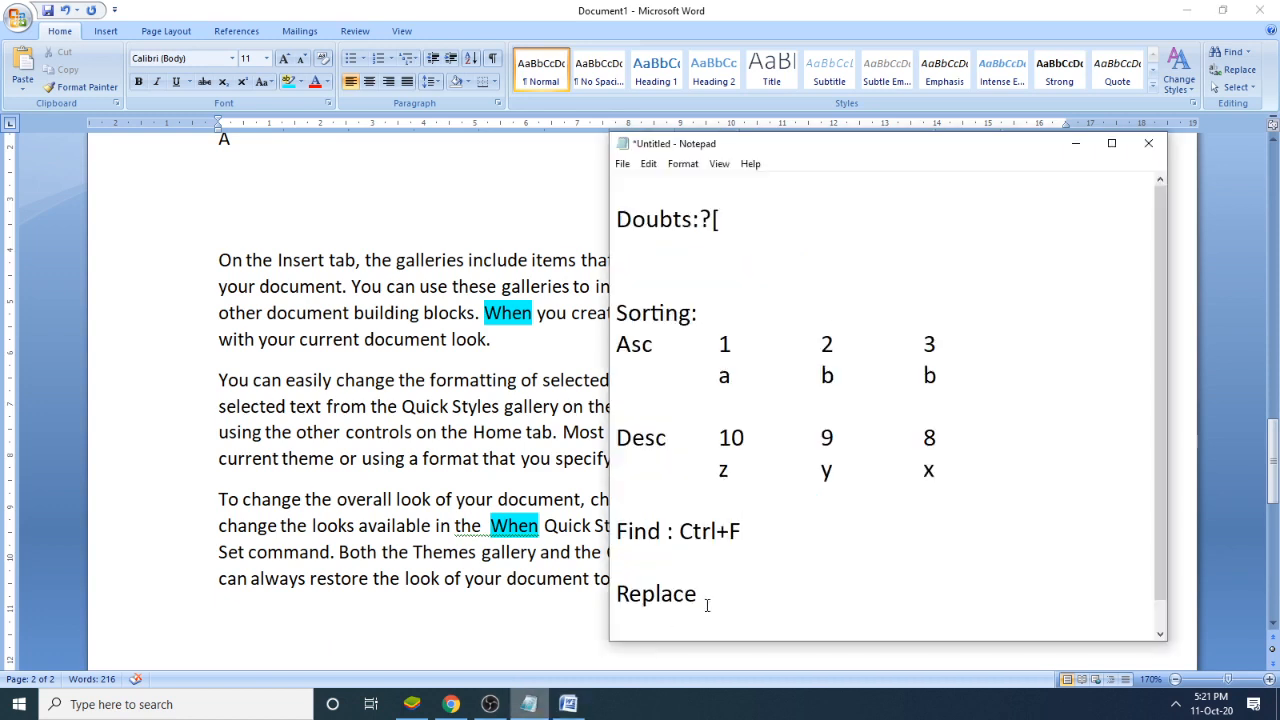
{"action": "type", "text": ":"}
{"action": "left_click", "coordinate": [767, 529]}
{"action": "key", "text": "Return"}
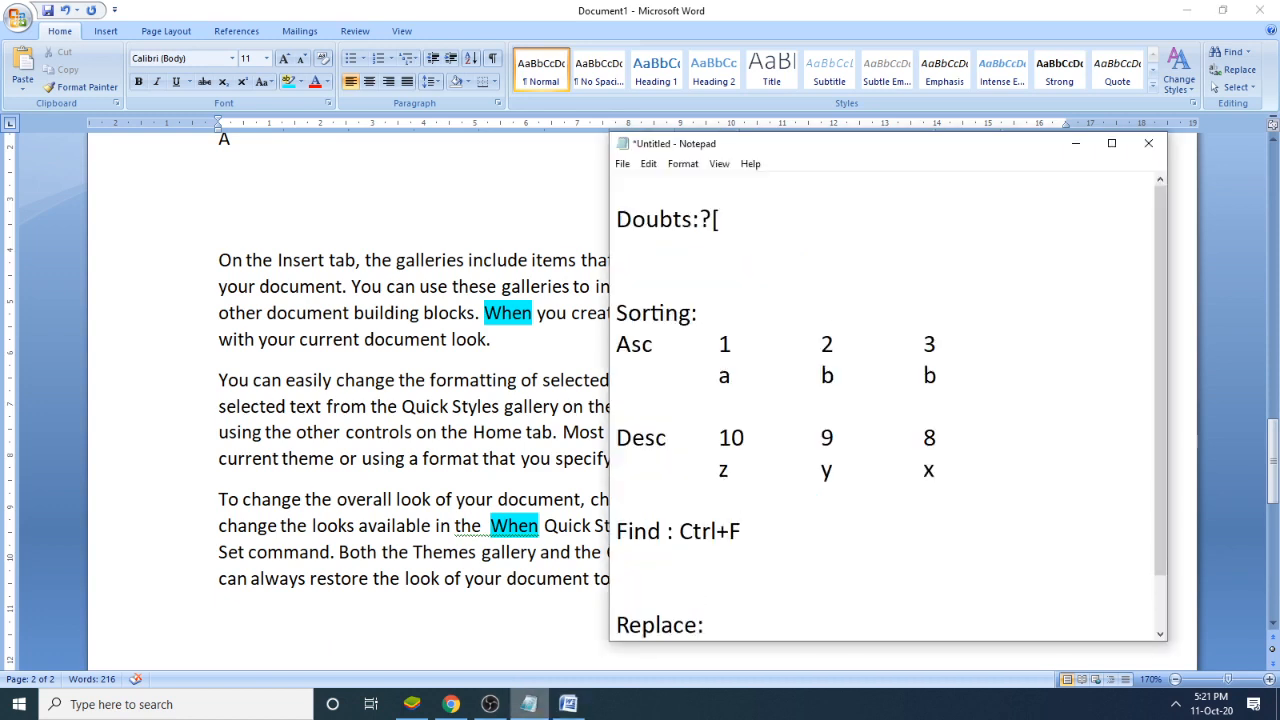
{"action": "key", "text": "Tab"}
{"action": "type", "text": "Whe"}
{"action": "key", "text": "BackSpace"}
{"action": "type", "text": "hen"}
- Add the tab-separated example words "when" and "how", indented, on the line below Replace
{"action": "key", "text": "Down"}
{"action": "key", "text": "Down"}
{"action": "key", "text": "Down"}
{"action": "key", "text": "Down"}
{"action": "key", "text": "BackSpace"}
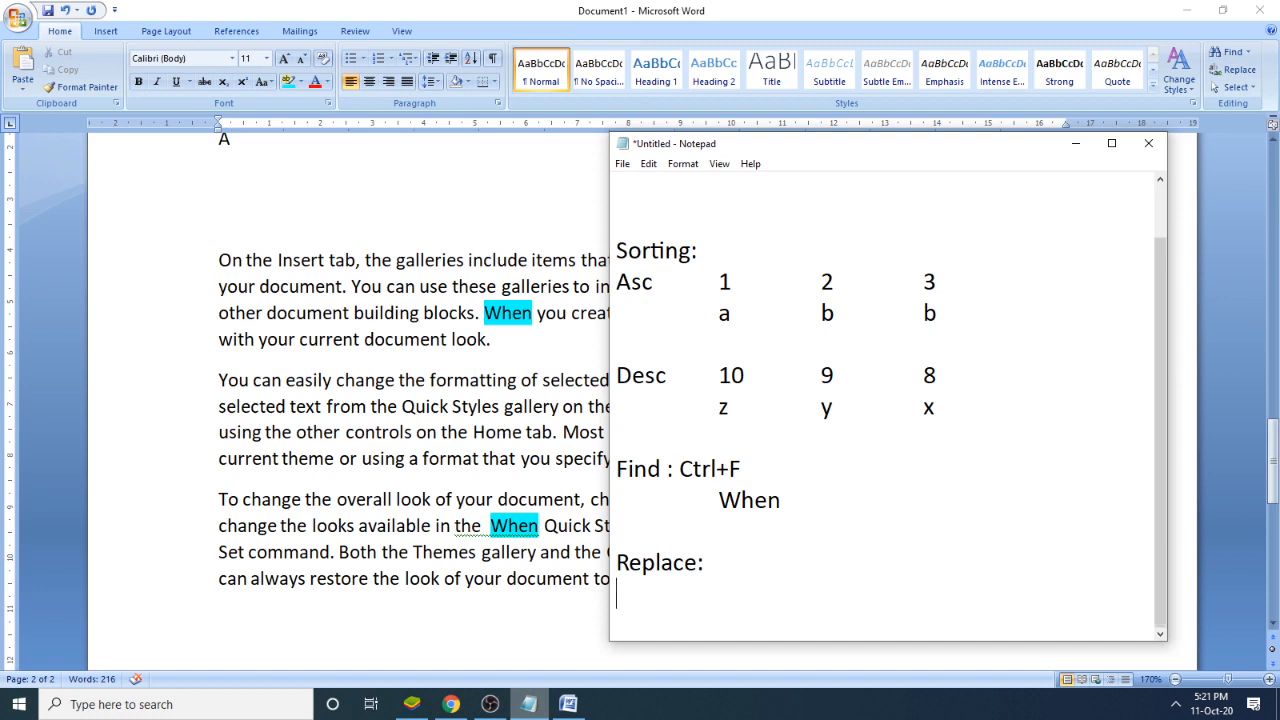
{"action": "key", "text": "Tab"}
{"action": "type", "text": "when"}
{"action": "key", "text": "Tab"}
{"action": "type", "text": "how"}
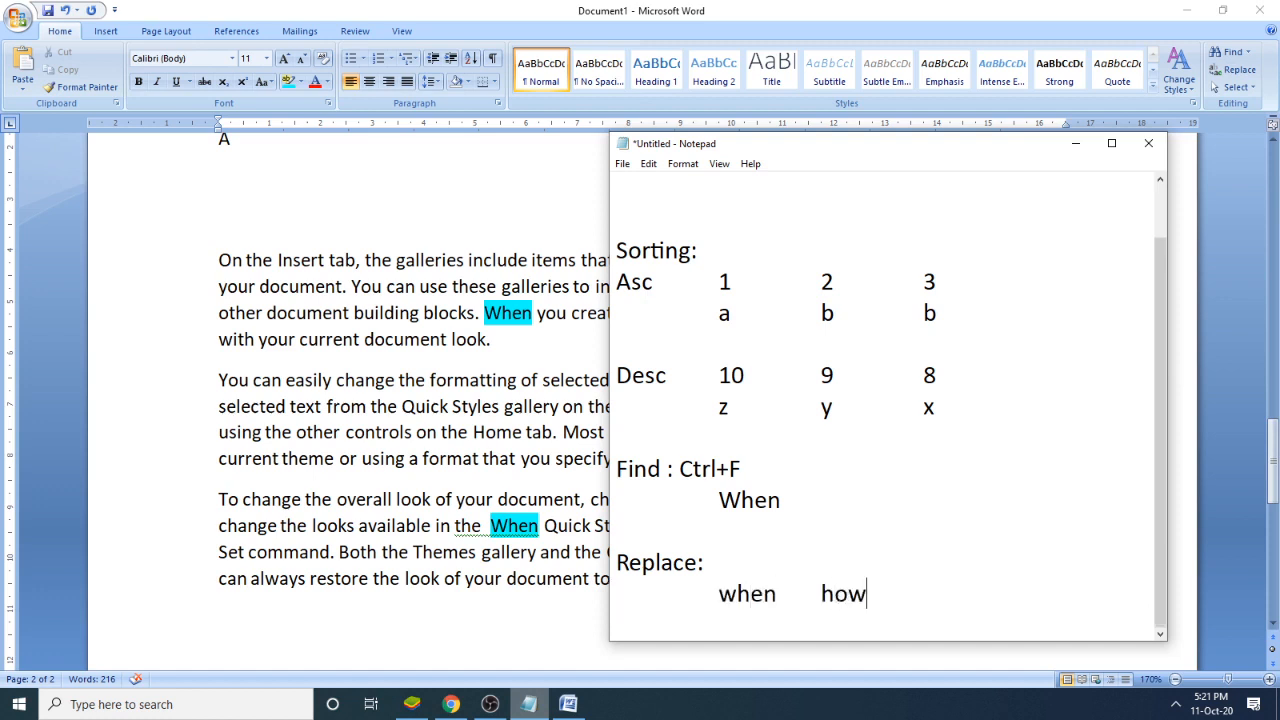
- Select the first "When" in the Word document, and add "Ctrl+H" after "Replace:" in the Notepad notes
{"action": "left_click", "coordinate": [673, 8]}
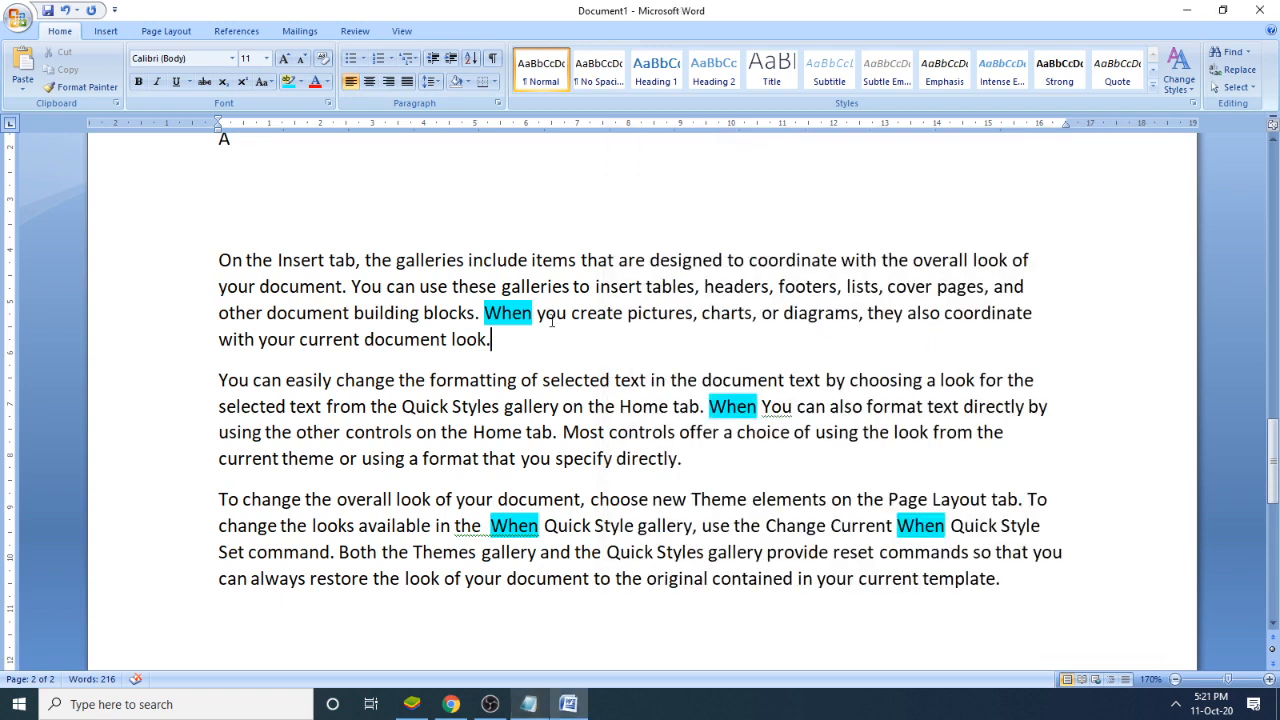
{"action": "double_click", "coordinate": [527, 313]}
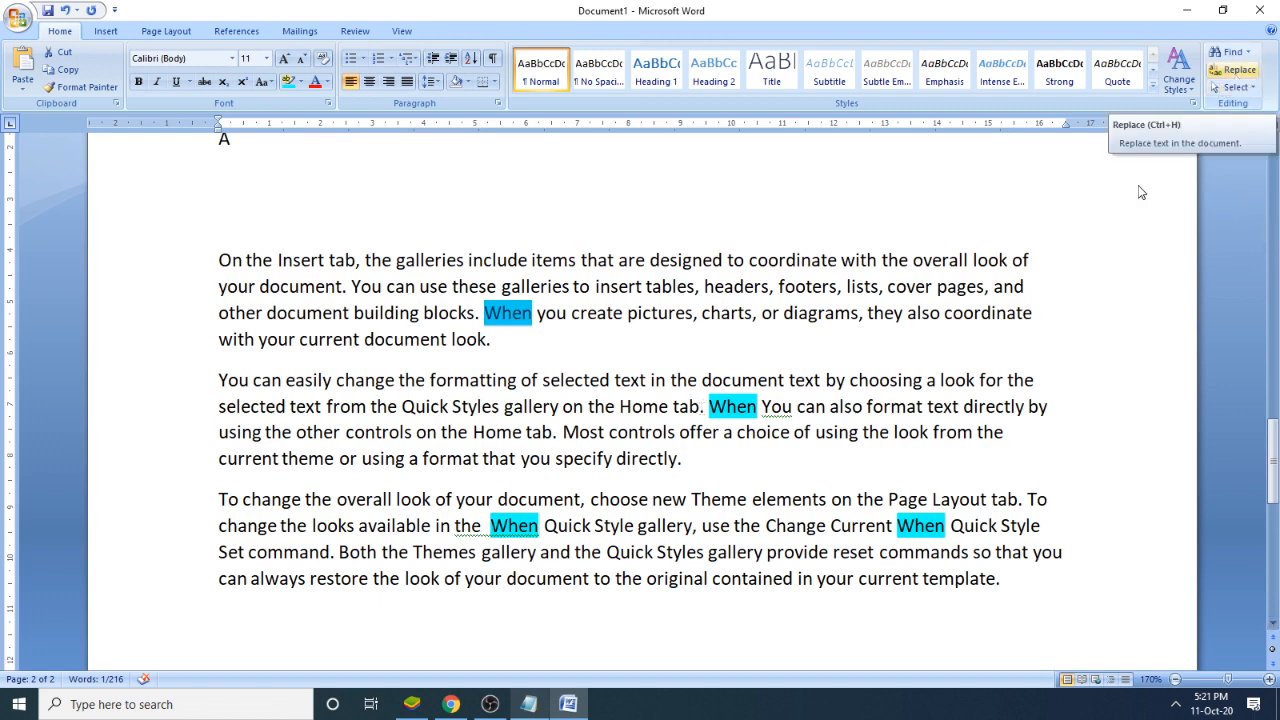
{"action": "left_click", "coordinate": [530, 703]}
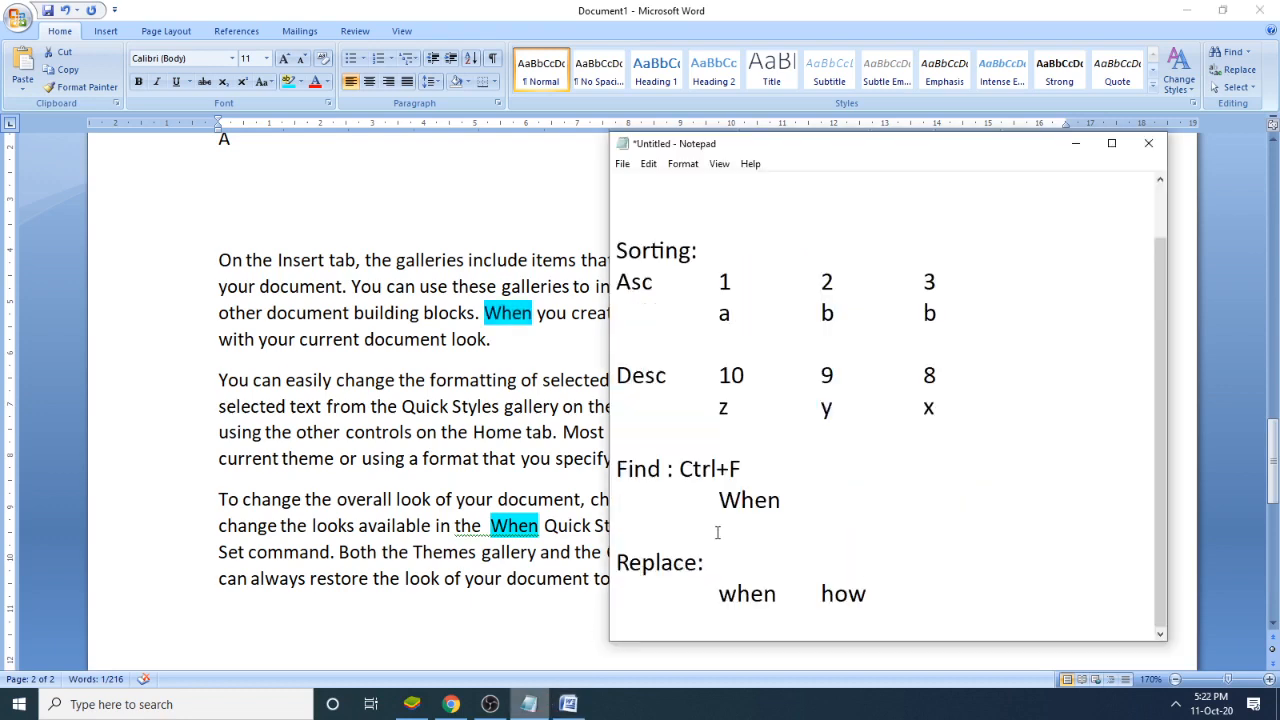
{"action": "left_click", "coordinate": [717, 564]}
{"action": "type", "text": "Ctrl+H"}
- Back in Word, set up a replacement of "When" with "computer", keeping the dialog clear of the paragraphs
{"action": "left_click", "coordinate": [643, 8]}
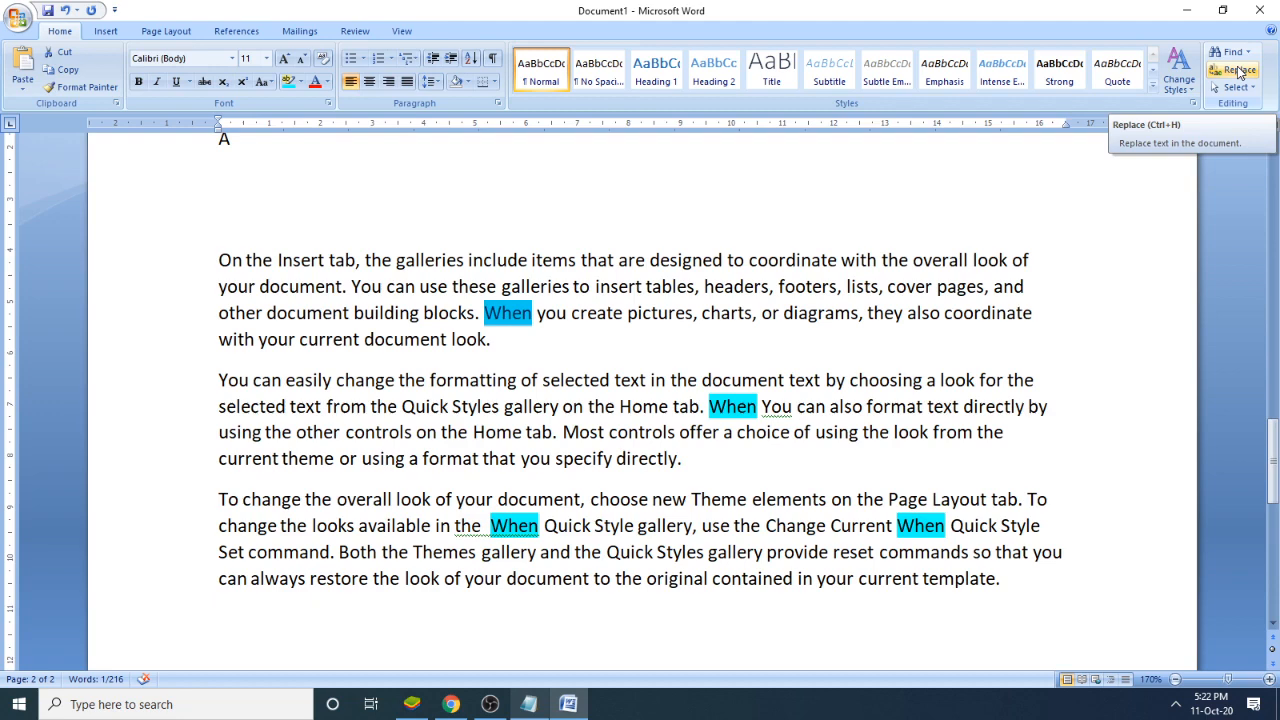
{"action": "left_click", "coordinate": [1238, 72]}
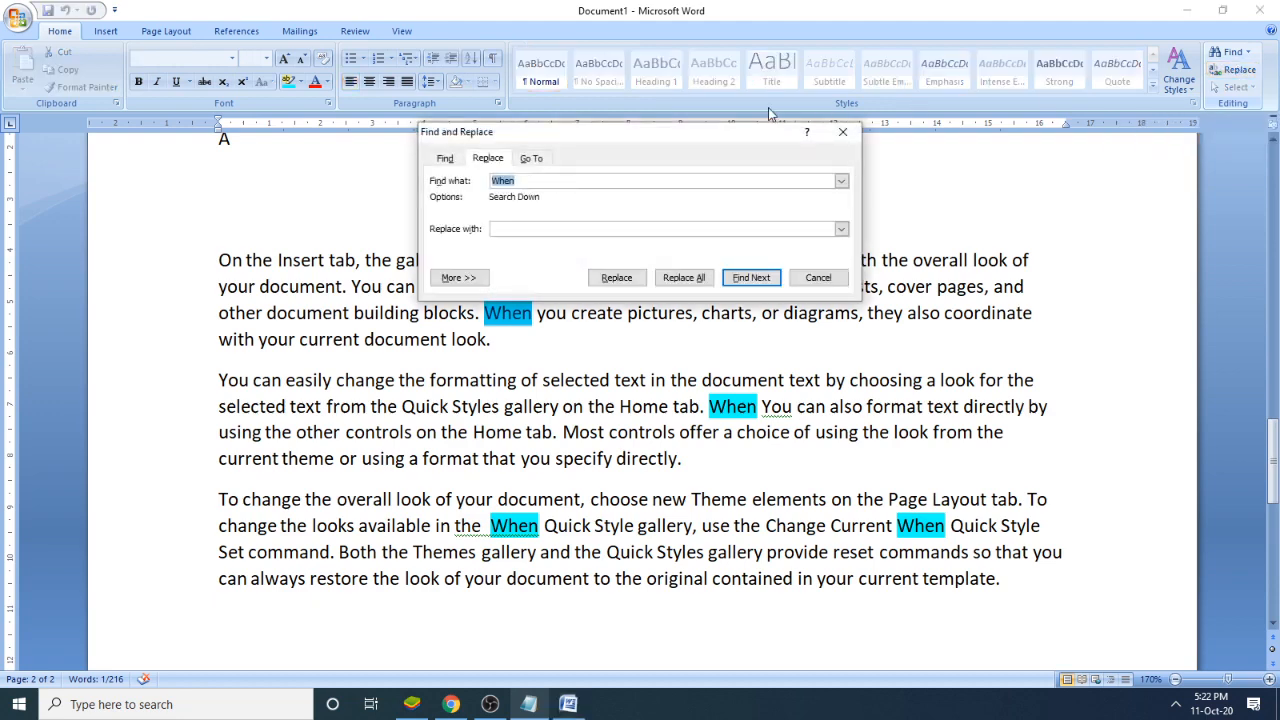
{"action": "left_click_drag", "start_coordinate": [640, 131], "coordinate": [876, 31]}
{"action": "left_click", "coordinate": [763, 81]}
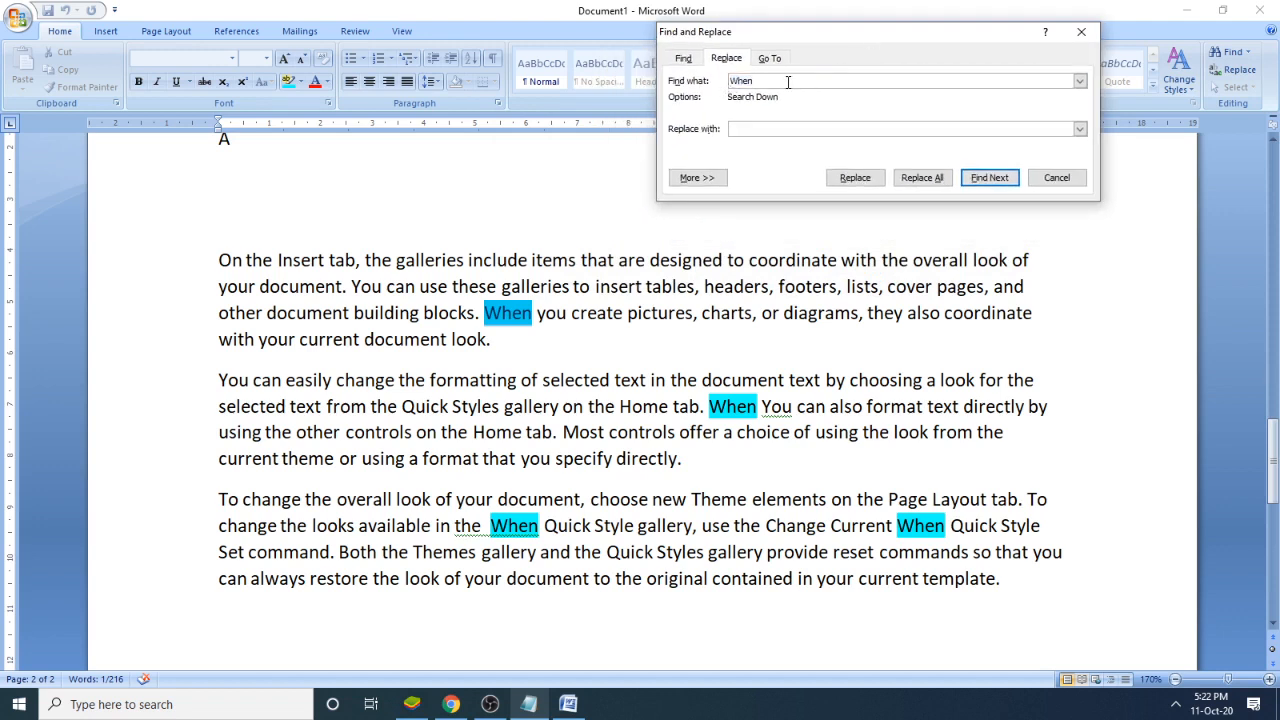
{"action": "left_click", "coordinate": [757, 129]}
{"action": "type", "text": "computer"}
{"action": "left_click_drag", "start_coordinate": [767, 80], "coordinate": [724, 82]}
{"action": "left_click_drag", "start_coordinate": [767, 129], "coordinate": [724, 135]}
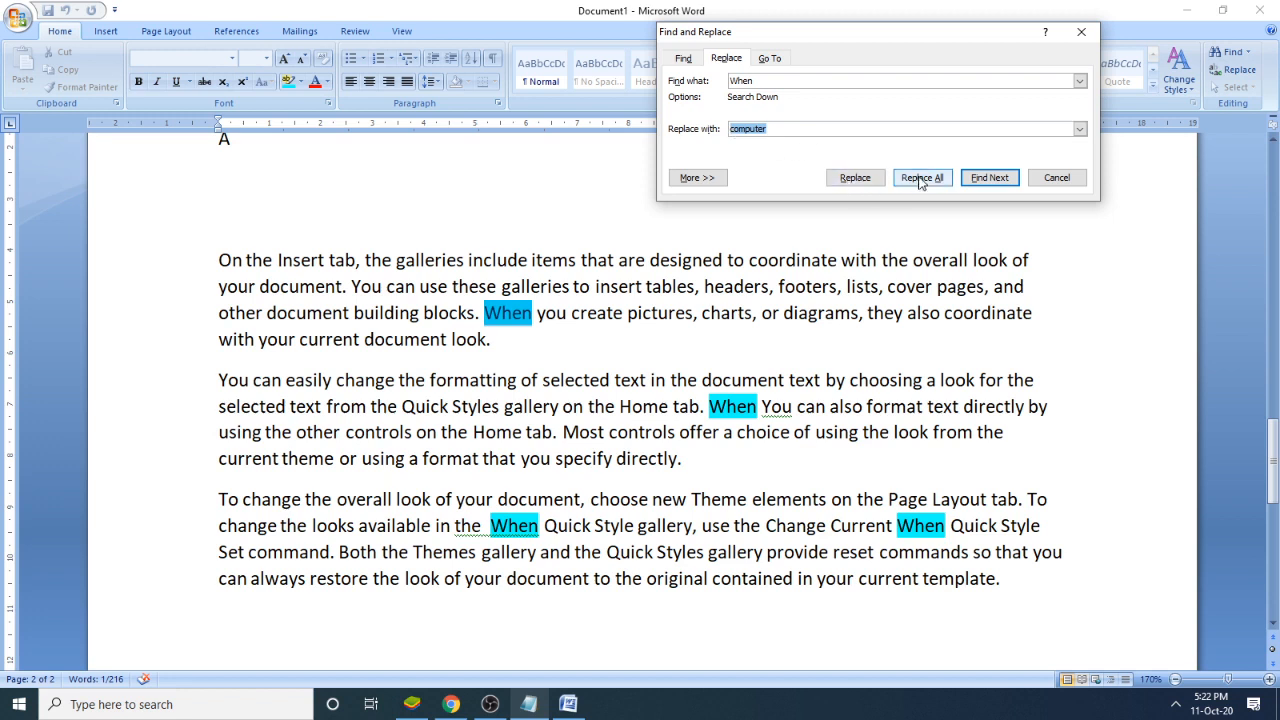
{"action": "left_click", "coordinate": [297, 260]}
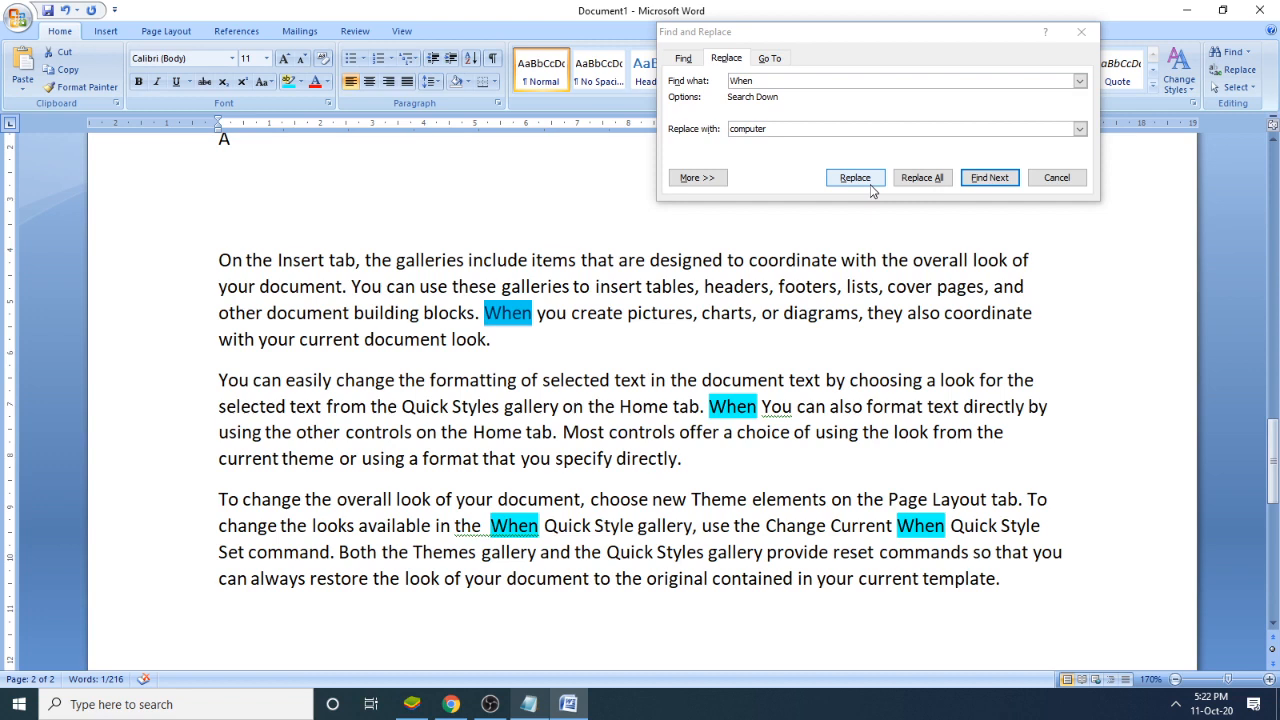
{"action": "left_click", "coordinate": [712, 84]}
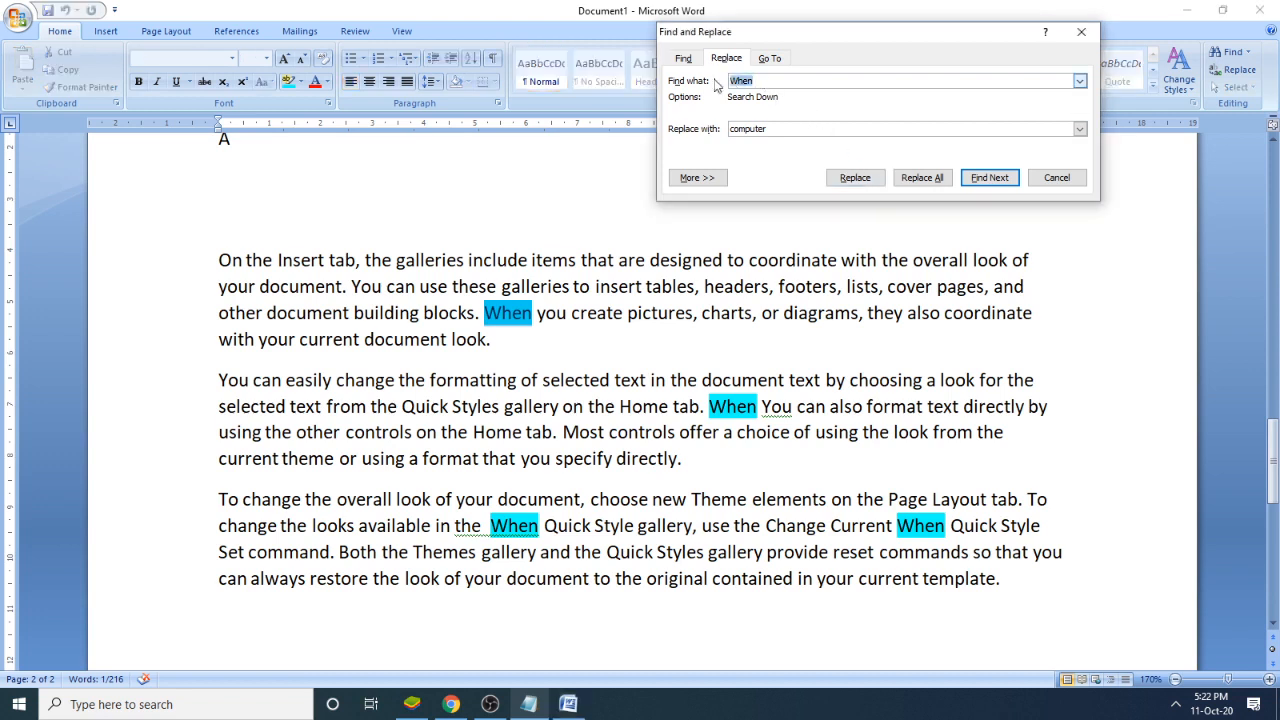
{"action": "left_click", "coordinate": [530, 316]}
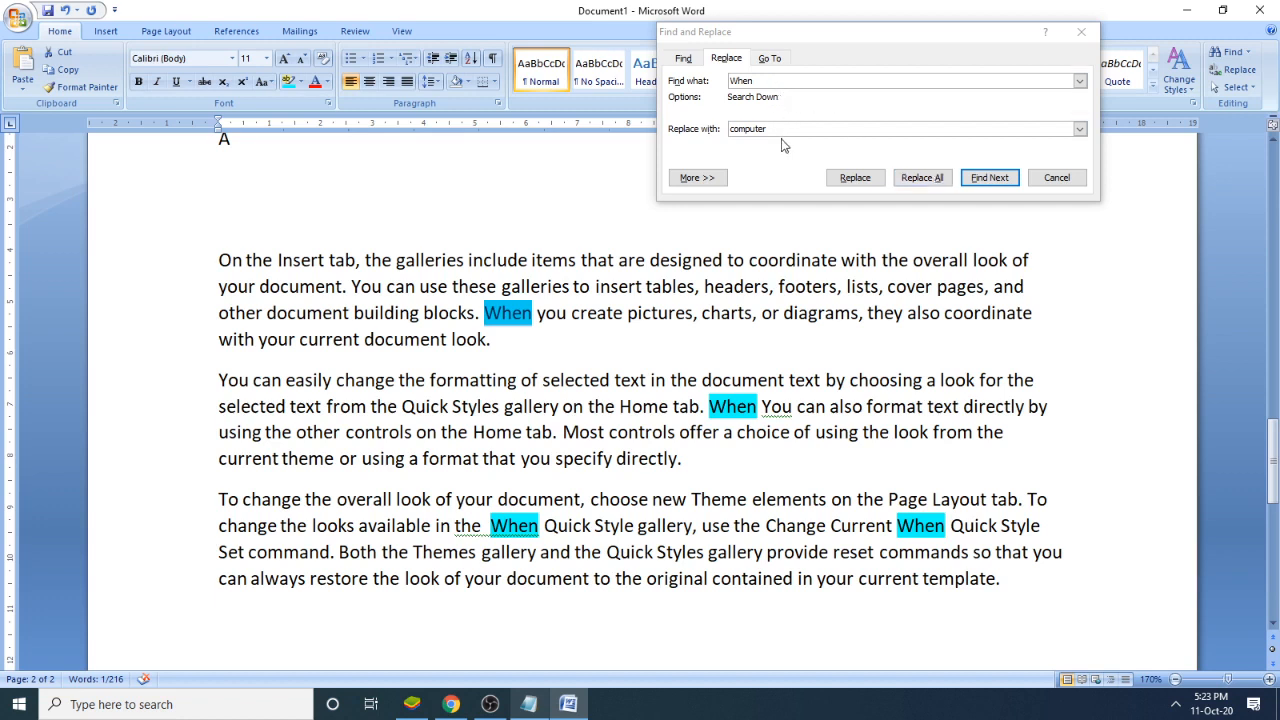
{"action": "left_click_drag", "start_coordinate": [787, 130], "coordinate": [743, 132]}
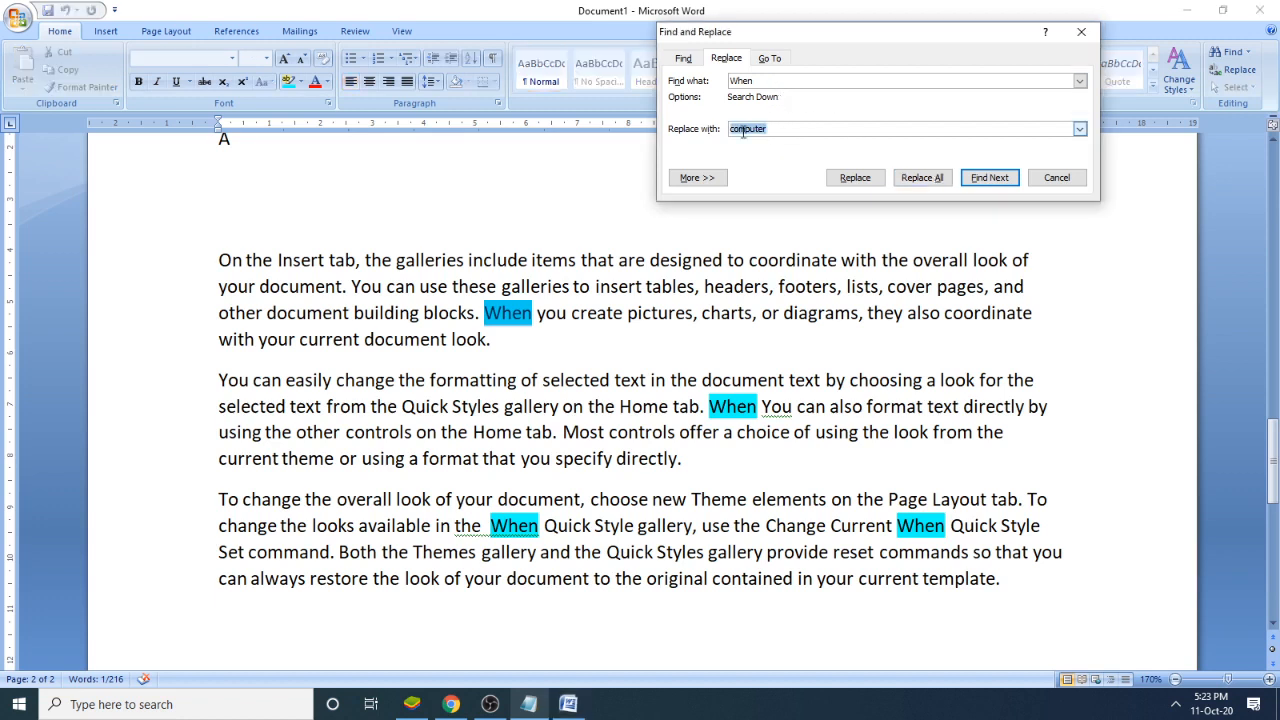
- Replace every "When" with "computer" throughout the document, check the replaced words in the paragraphs, and close Find and Replace
{"action": "left_click", "coordinate": [937, 185]}
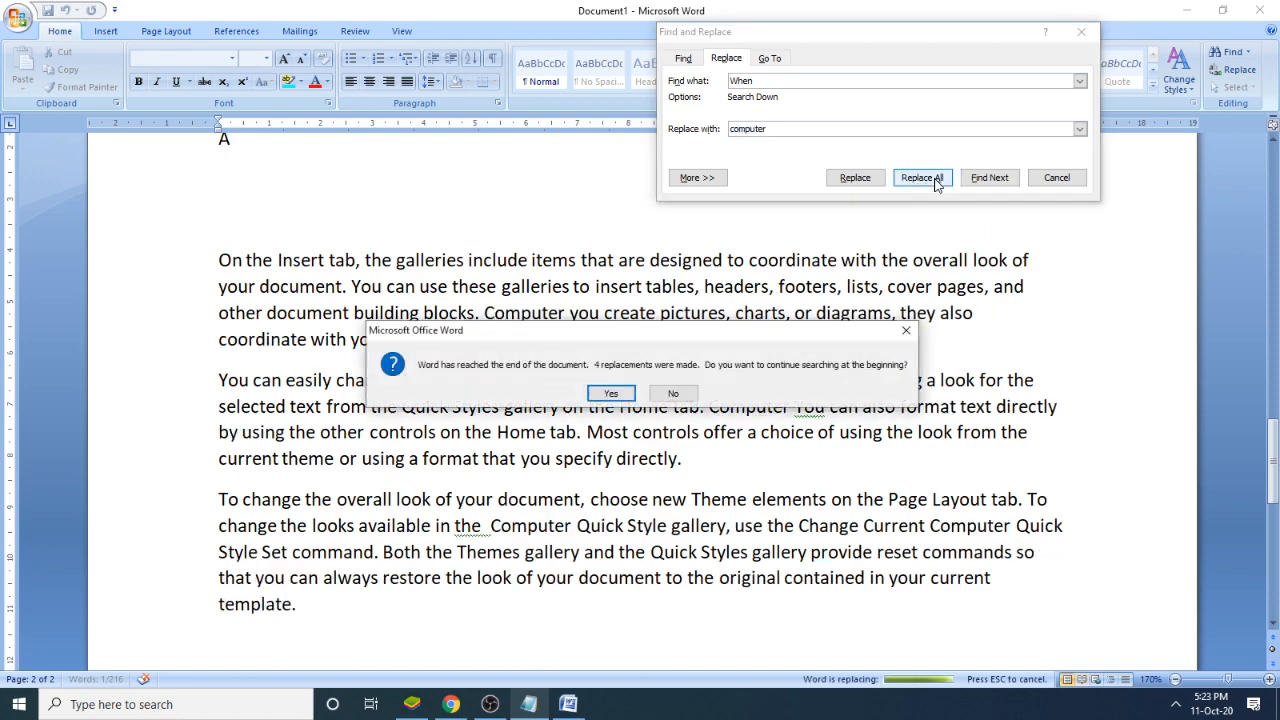
{"action": "left_click", "coordinate": [620, 392]}
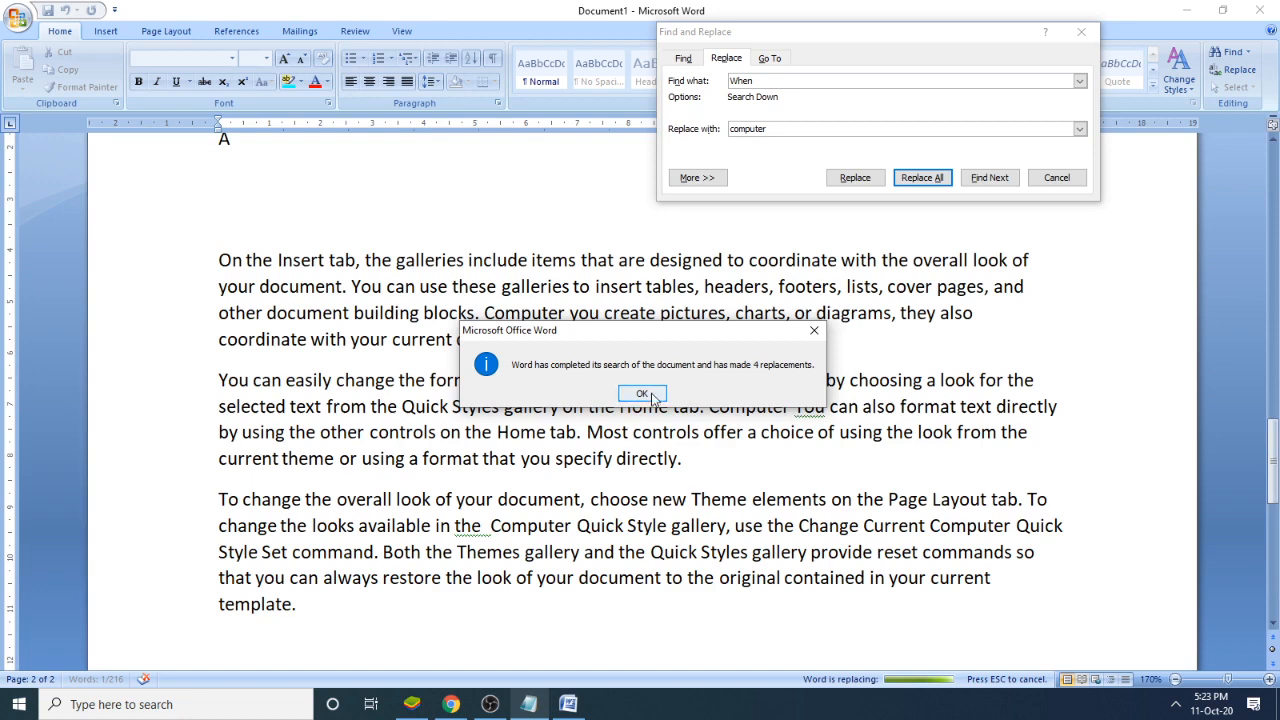
{"action": "left_click", "coordinate": [651, 393]}
{"action": "left_click", "coordinate": [566, 374]}
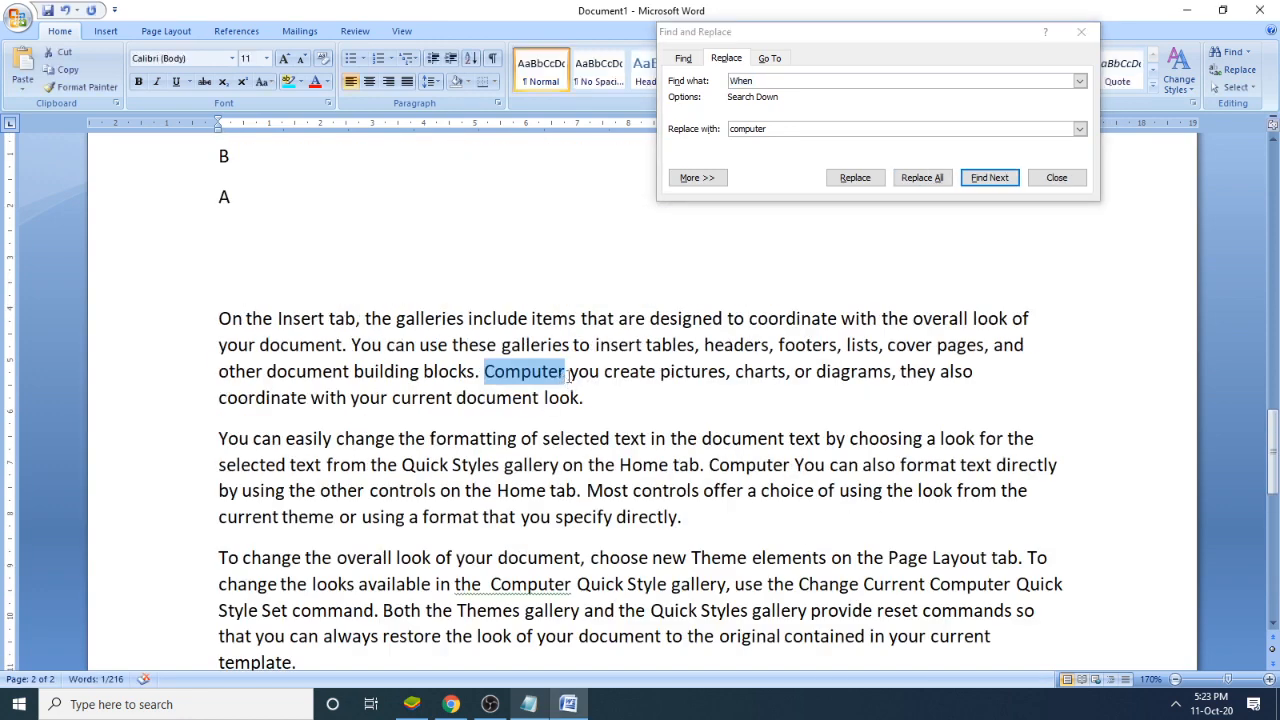
{"action": "left_click_drag", "start_coordinate": [574, 587], "coordinate": [528, 587]}
{"action": "left_click_drag", "start_coordinate": [790, 466], "coordinate": [712, 468]}
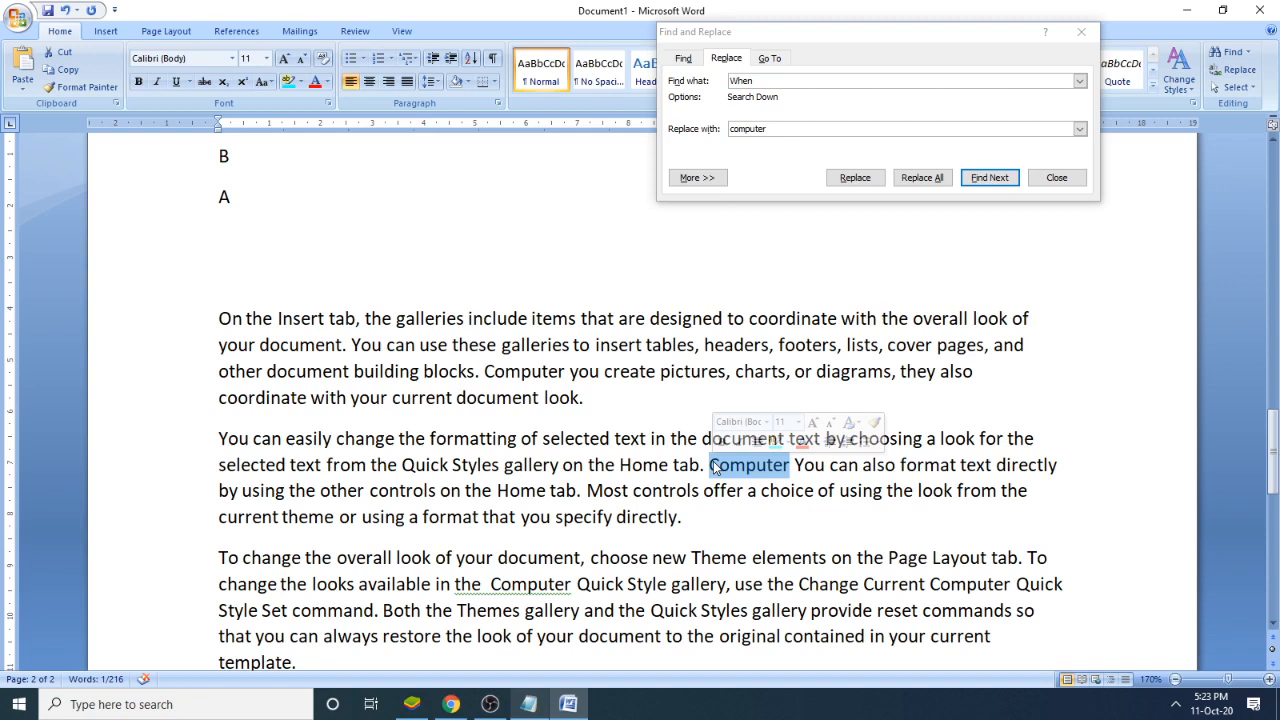
{"action": "left_click", "coordinate": [1081, 32]}
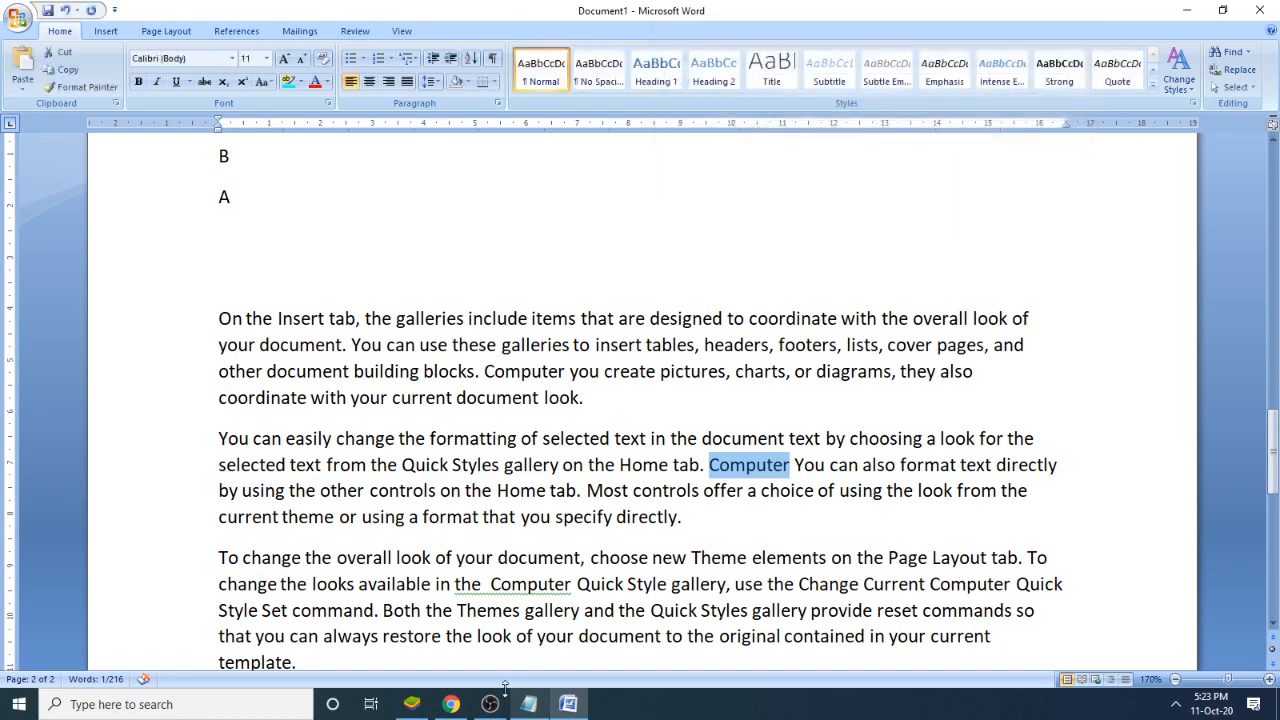
- Return to the Notepad notes and add a few blank lines below the "when" and "how" example
{"action": "left_click", "coordinate": [529, 704]}
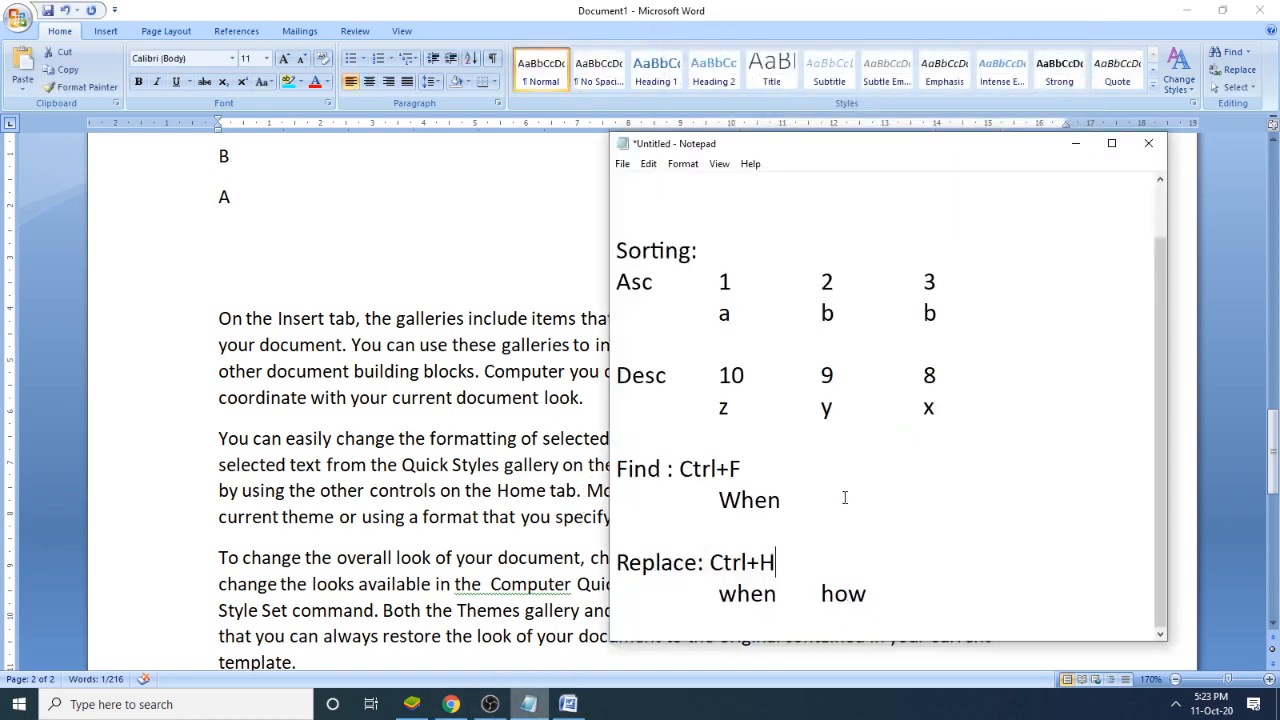
{"action": "left_click", "coordinate": [903, 583]}
{"action": "key", "text": "Return"}
{"action": "key", "text": "Return"}
{"action": "key", "text": "Return"}
{"action": "key", "text": "Return"}
{"action": "key", "text": "Return"}
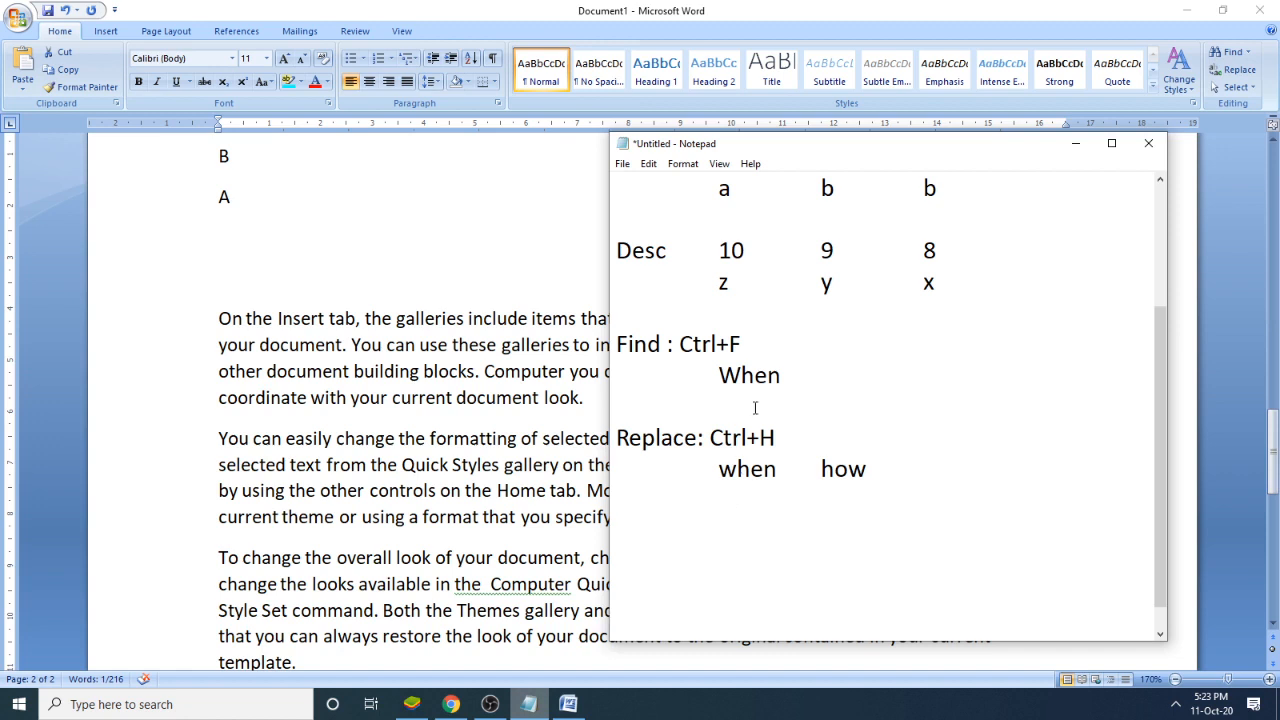
- Number the Sorting, Find and Replace topics "1.", "2." and "3." in the notes, and add a line after the Replace example
{"action": "scroll", "coordinate": [865, 357], "scroll_direction": "up", "scroll_amount": 2}
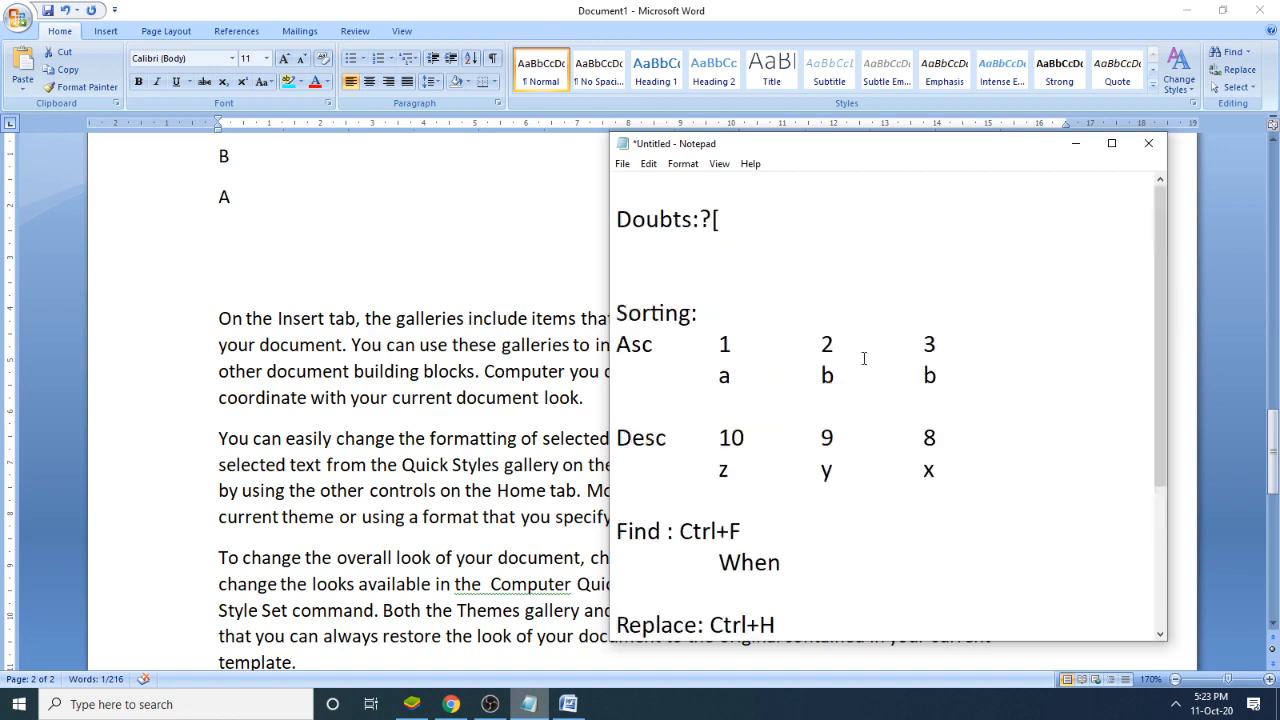
{"action": "left_click", "coordinate": [622, 313]}
{"action": "type", "text": "1."}
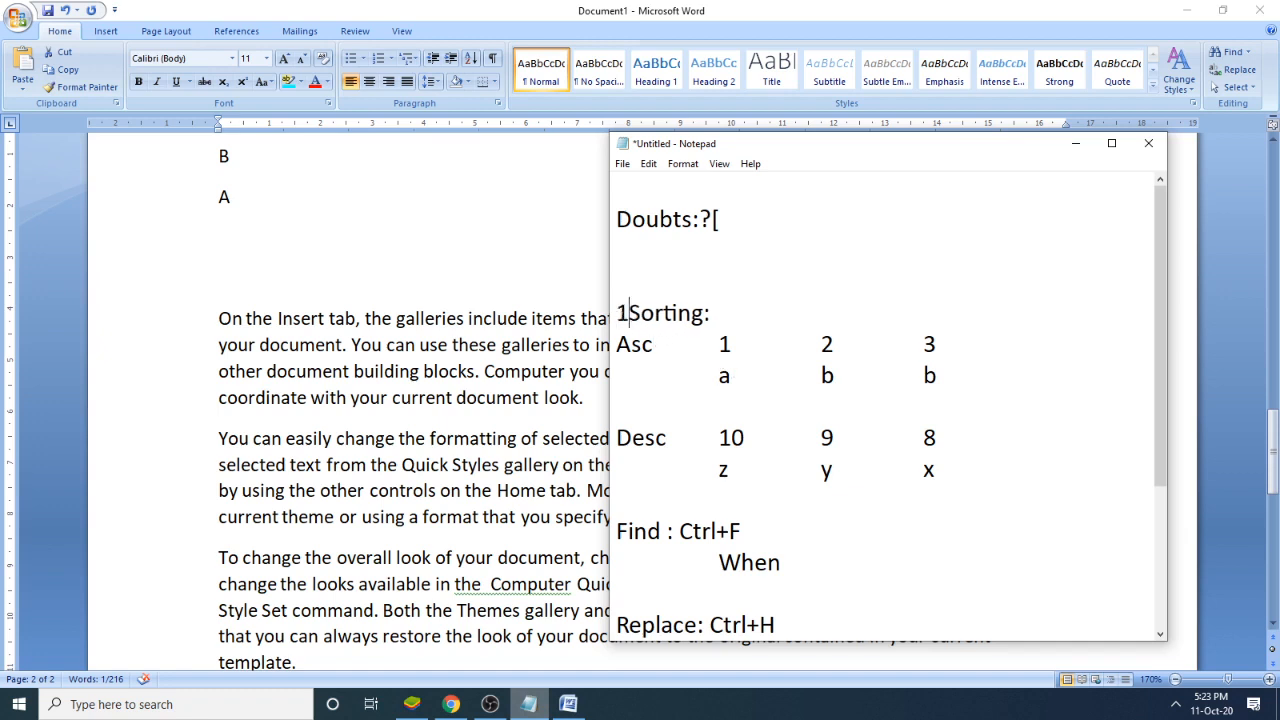
{"action": "scroll", "coordinate": [670, 448], "scroll_direction": "down", "scroll_amount": 1}
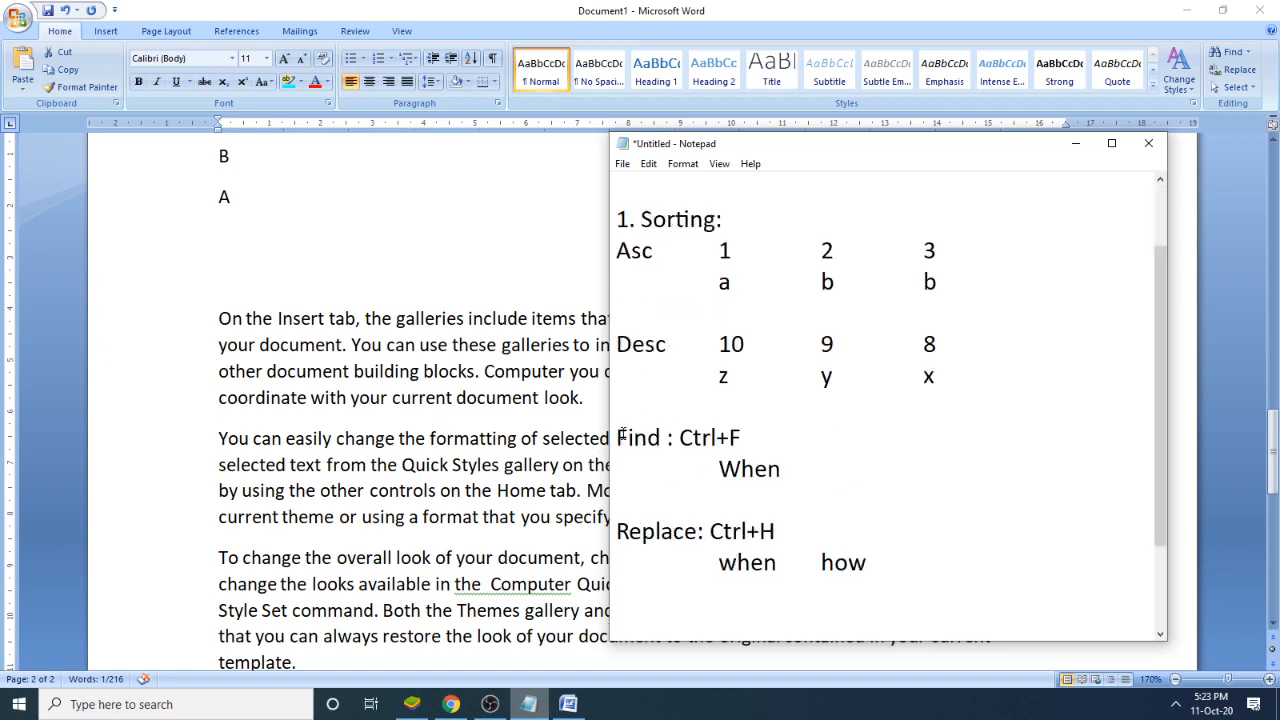
{"action": "left_click", "coordinate": [617, 438]}
{"action": "type", "text": "2."}
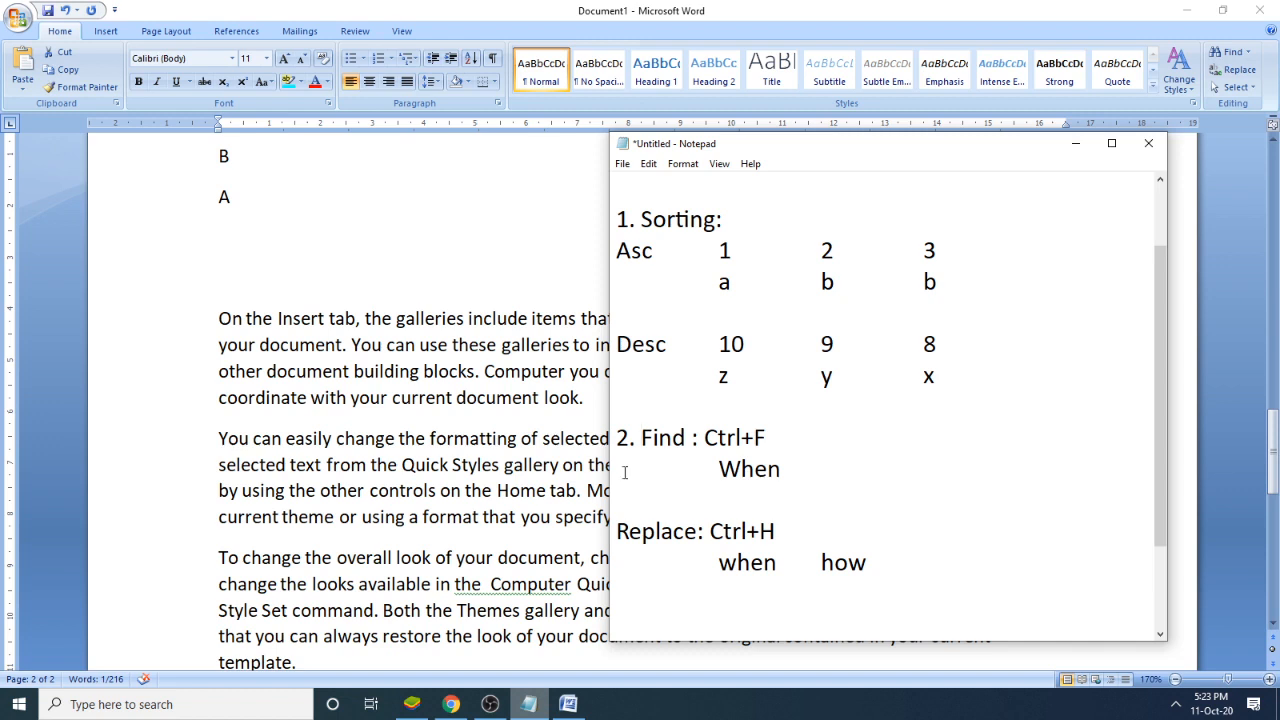
{"action": "left_click", "coordinate": [619, 530]}
{"action": "type", "text": "3."}
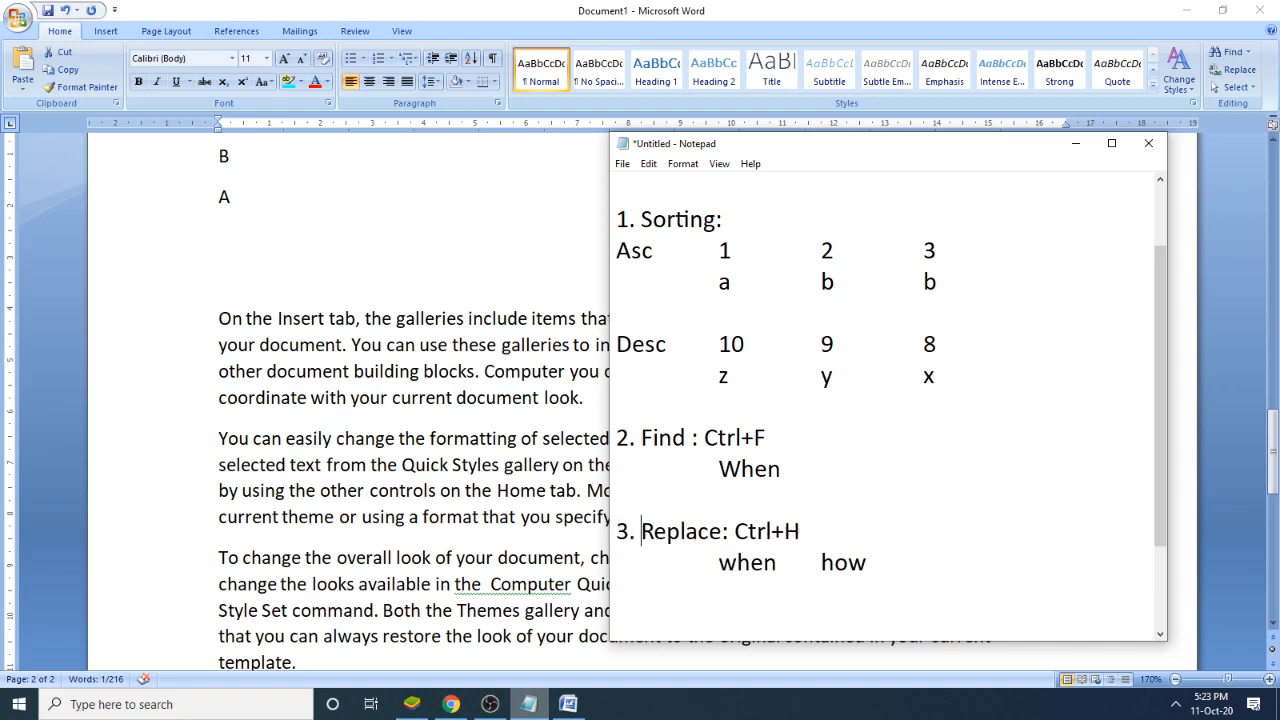
{"action": "left_click", "coordinate": [911, 566]}
{"action": "key", "text": "Return"}
- Back in Word, look through the quick styles for the "On the Insert tab" paragraph and apply Heading 2 to it
{"action": "left_click", "coordinate": [748, 7]}
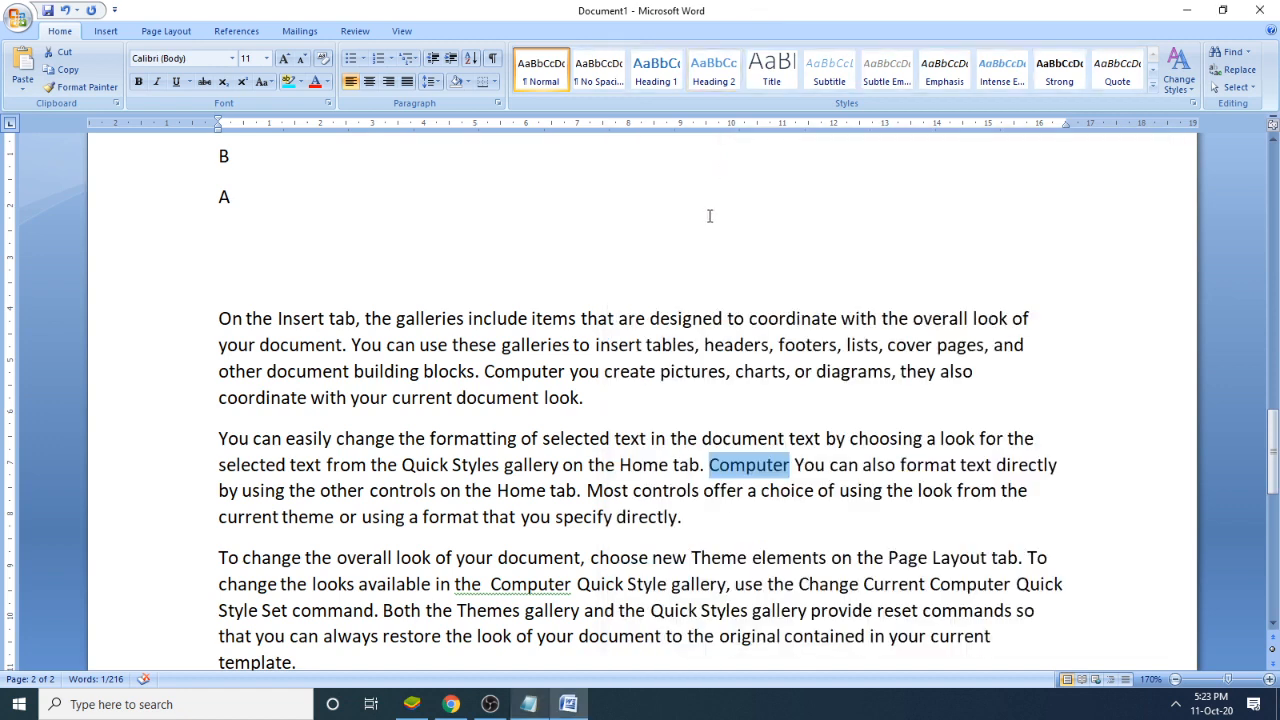
{"action": "left_click_drag", "start_coordinate": [581, 394], "coordinate": [219, 320]}
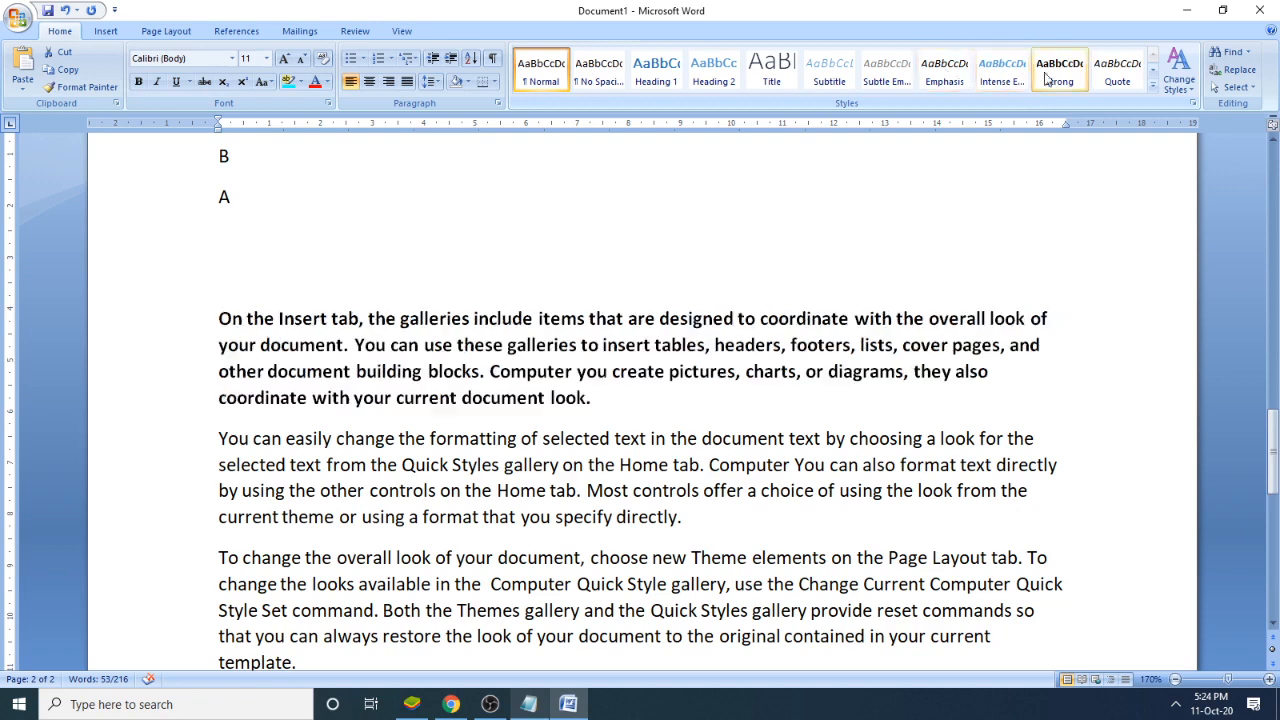
{"action": "left_click", "coordinate": [1152, 86]}
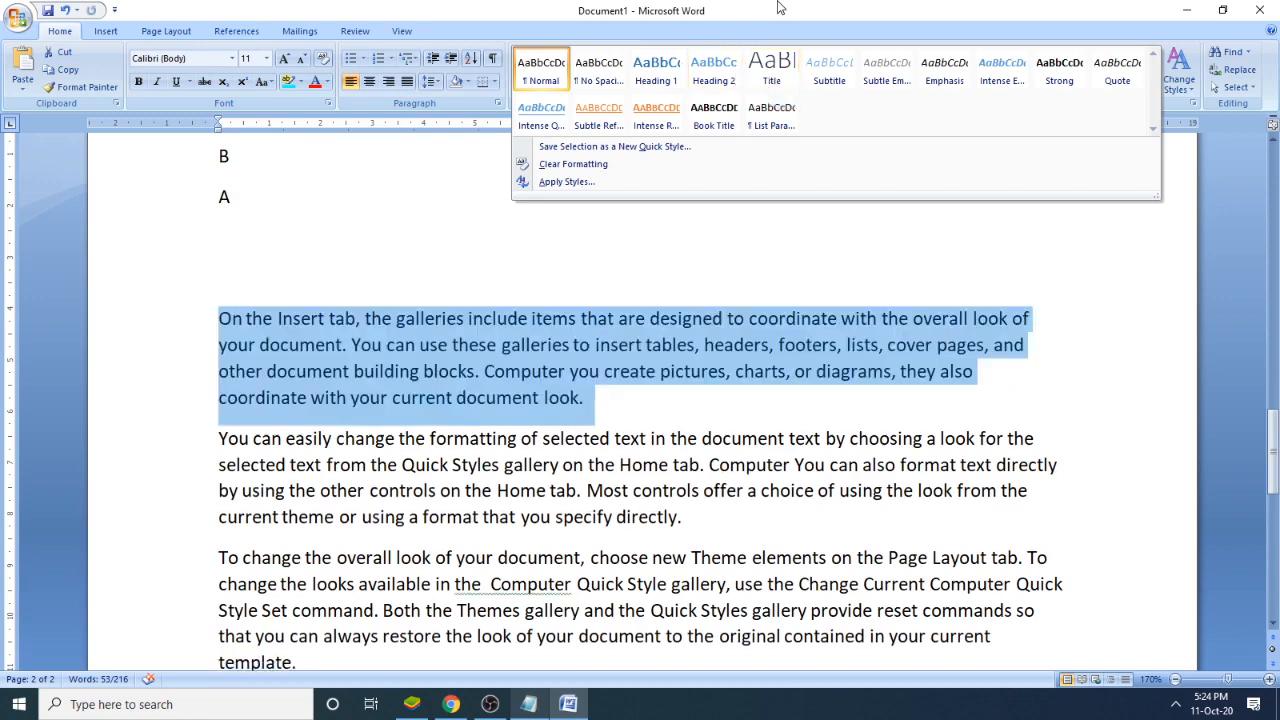
{"action": "key", "text": "Escape"}
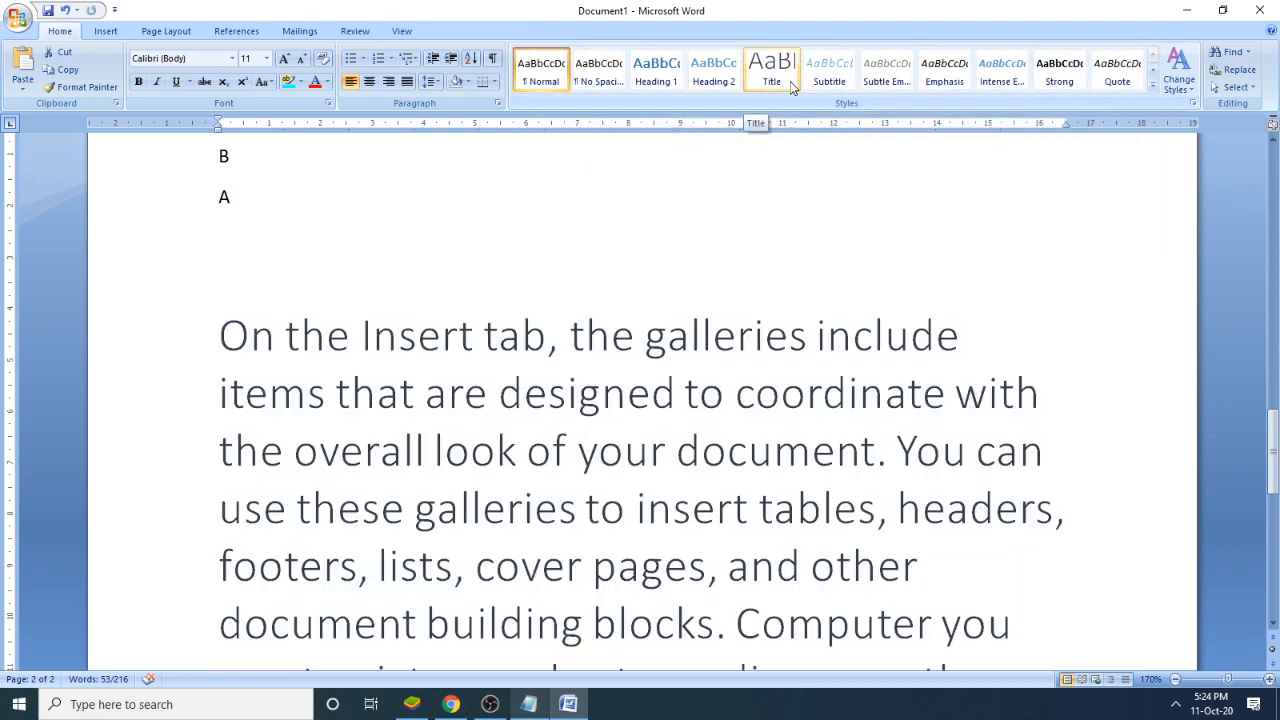
{"action": "left_click", "coordinate": [710, 75]}
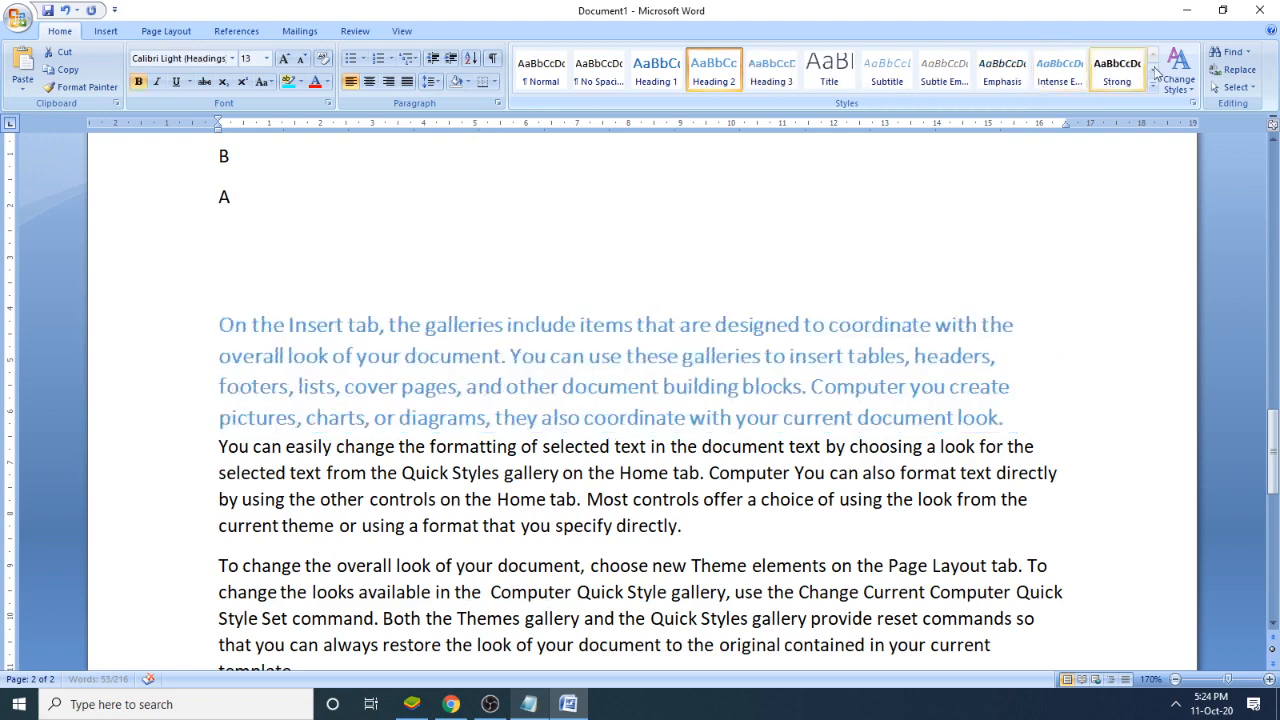
- Preview the built-in theme color sets, such as Urban and Median, on the Heading 2 paragraph
{"action": "left_click", "coordinate": [1172, 82]}
{"action": "mouse_move", "coordinate": [1205, 124]}
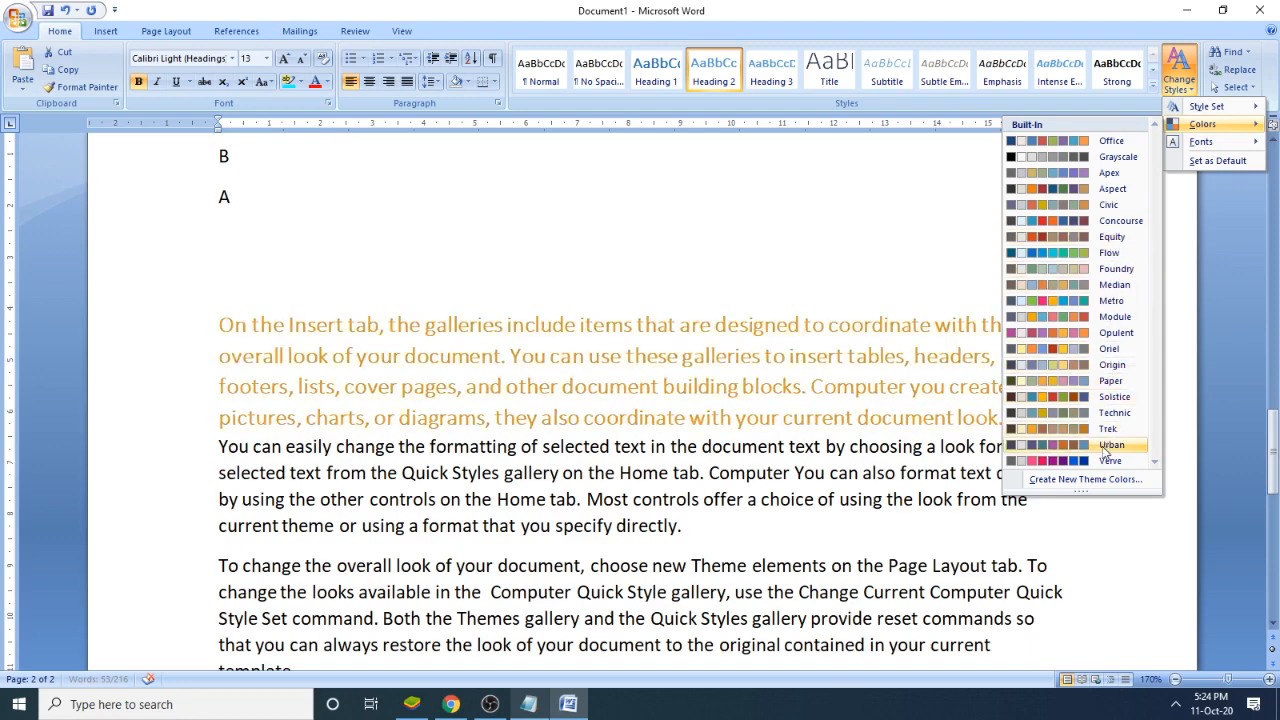
{"action": "left_click", "coordinate": [1126, 287]}
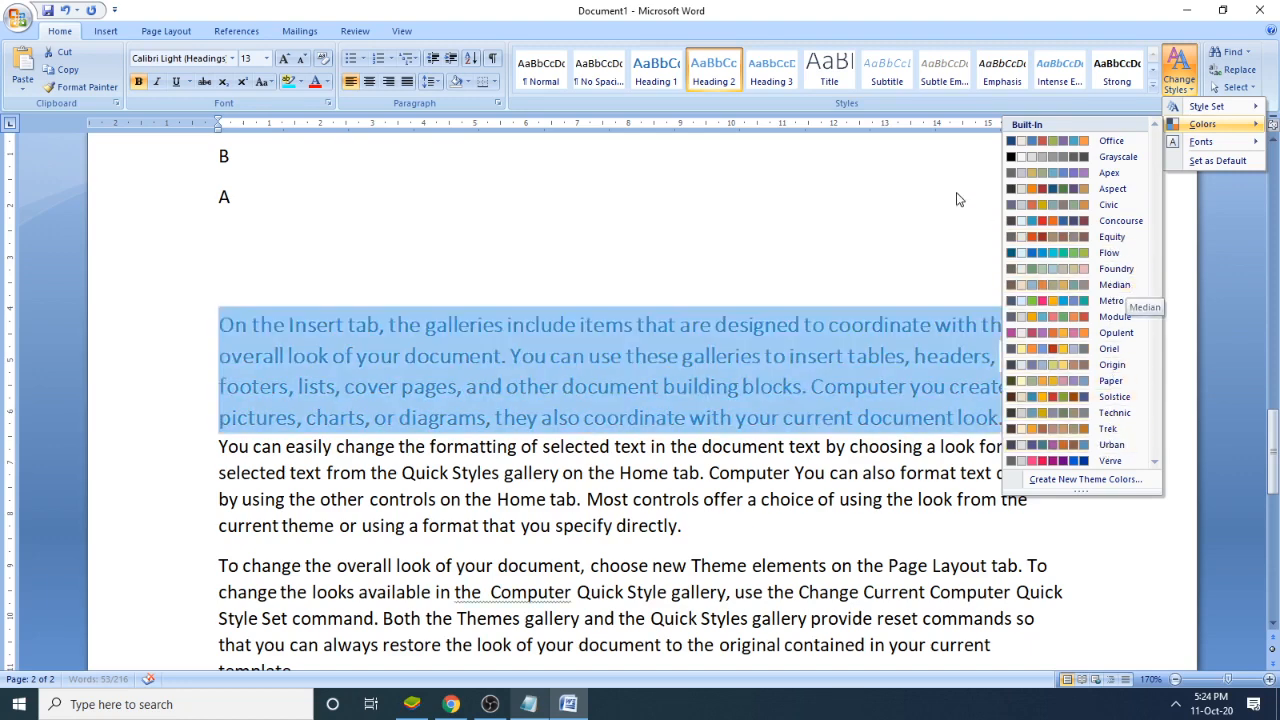
{"action": "left_click", "coordinate": [786, 282]}
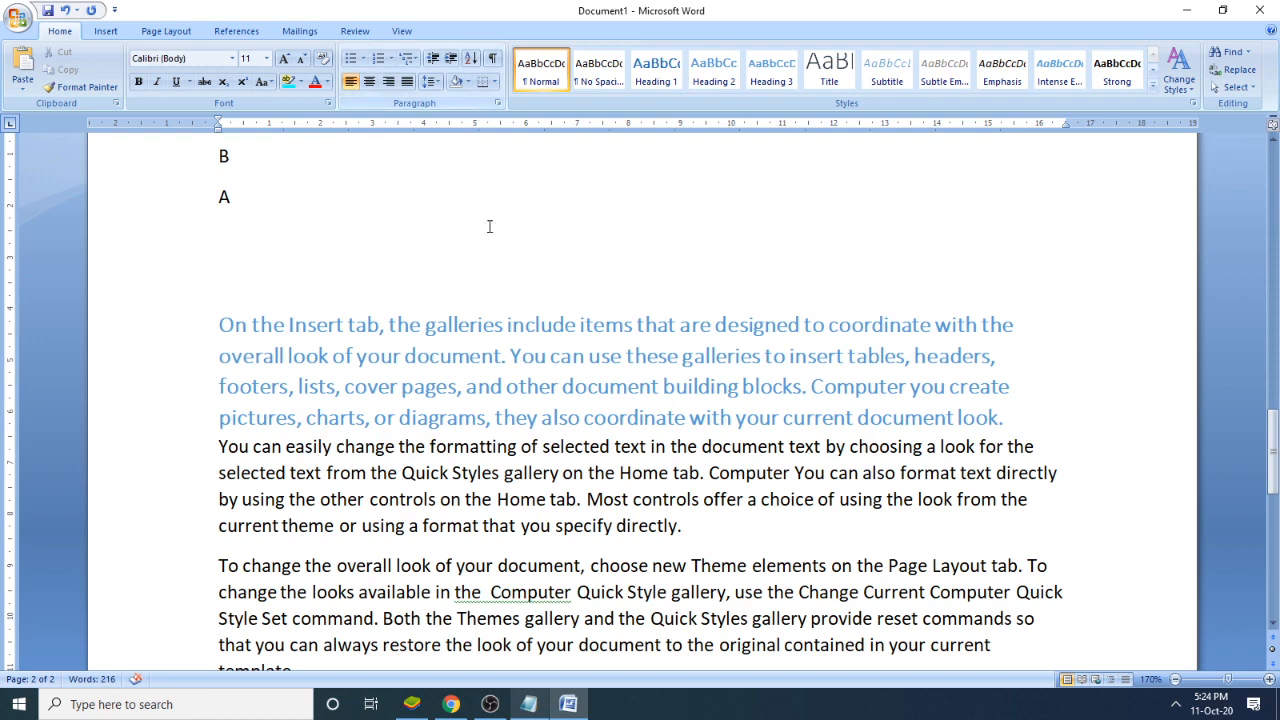
- Insert a blank line after the Heading 2 paragraph, before the one starting "You can easily change"
{"action": "scroll", "coordinate": [543, 290], "scroll_direction": "down", "scroll_amount": 2}
{"action": "left_click", "coordinate": [1034, 280]}
{"action": "key", "text": "Return"}
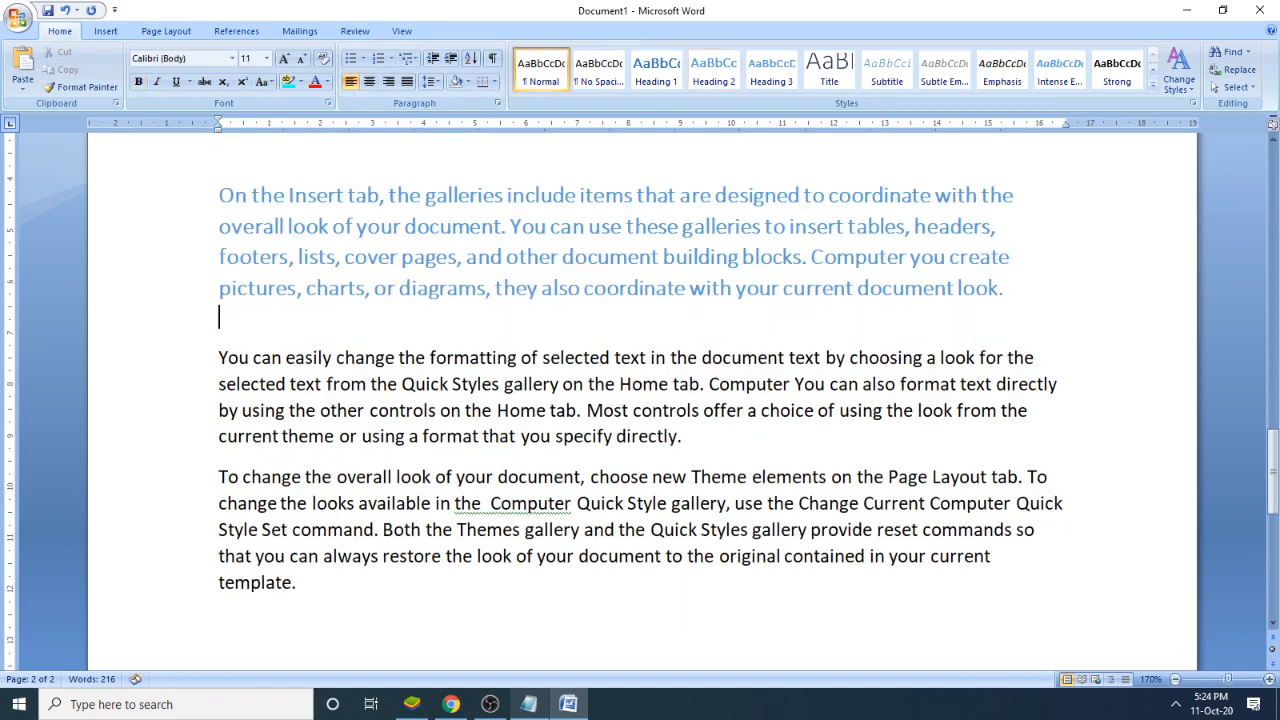
- Switch to the Notepad notes and add the topic "4. To hide any text:" followed by a new line
{"action": "left_click", "coordinate": [540, 705]}
{"action": "type", "text": "4."}
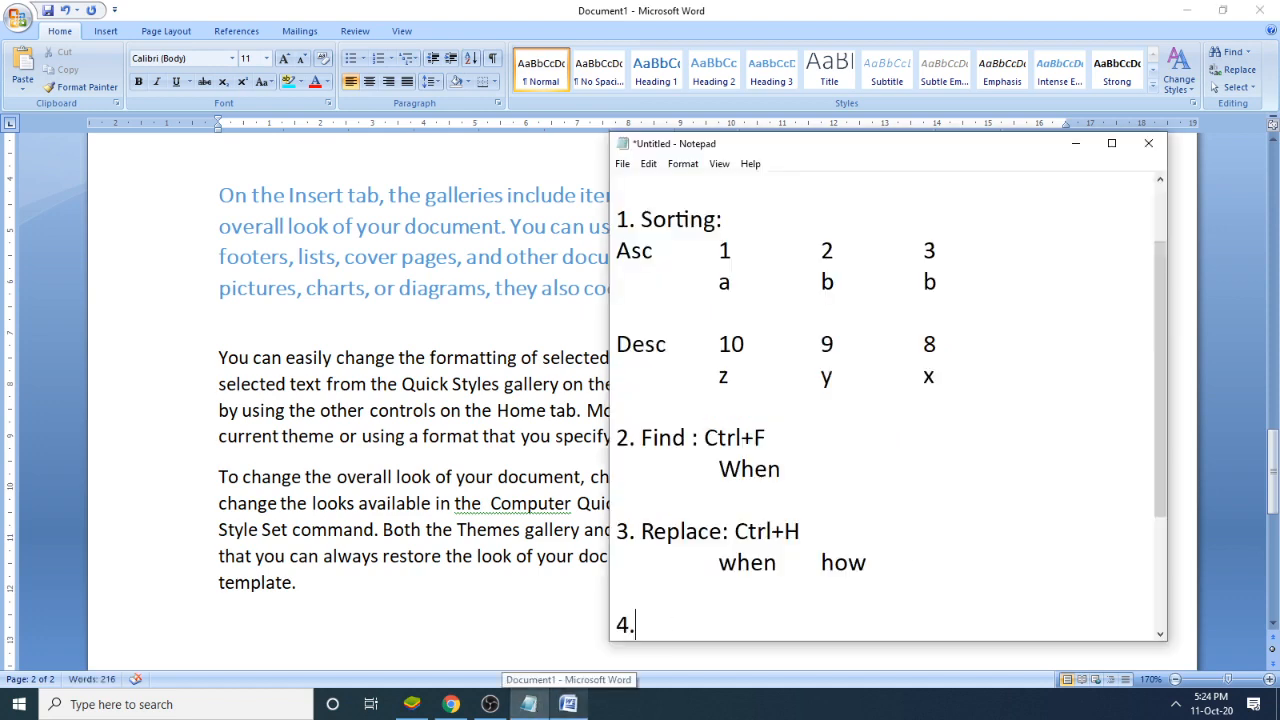
{"action": "type", "text": " To hide any "}
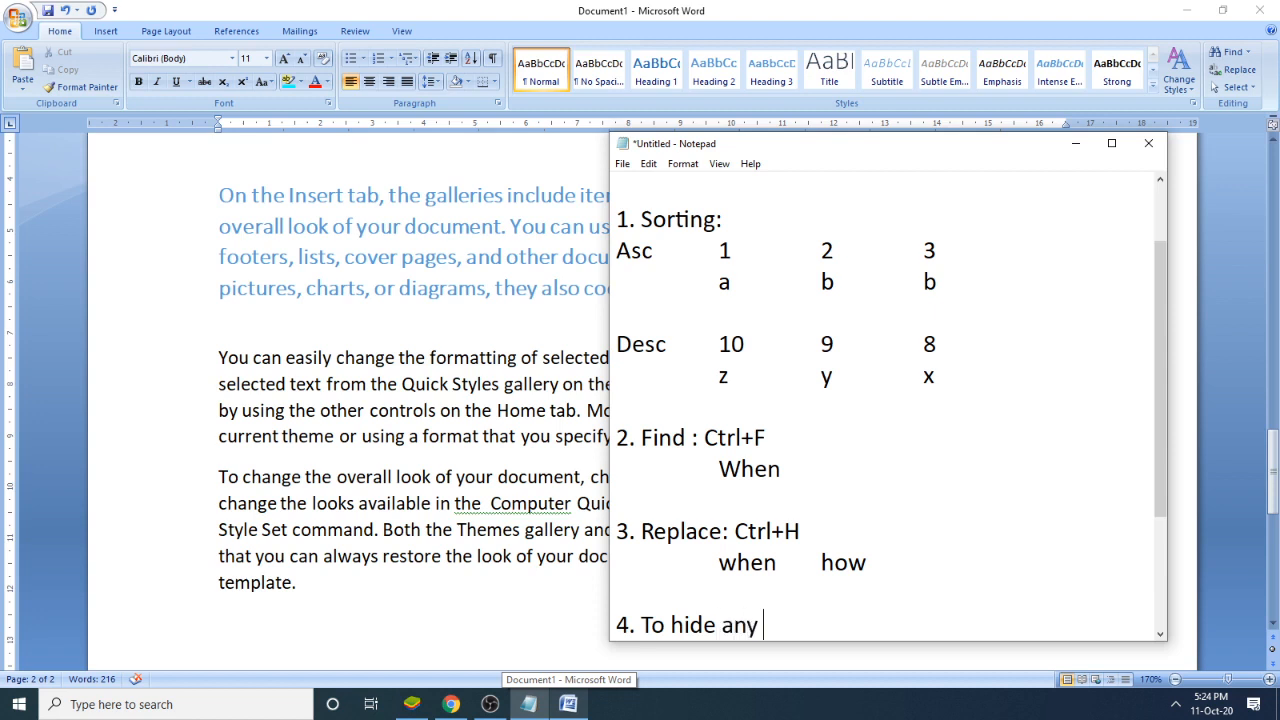
{"action": "type", "text": "text:"}
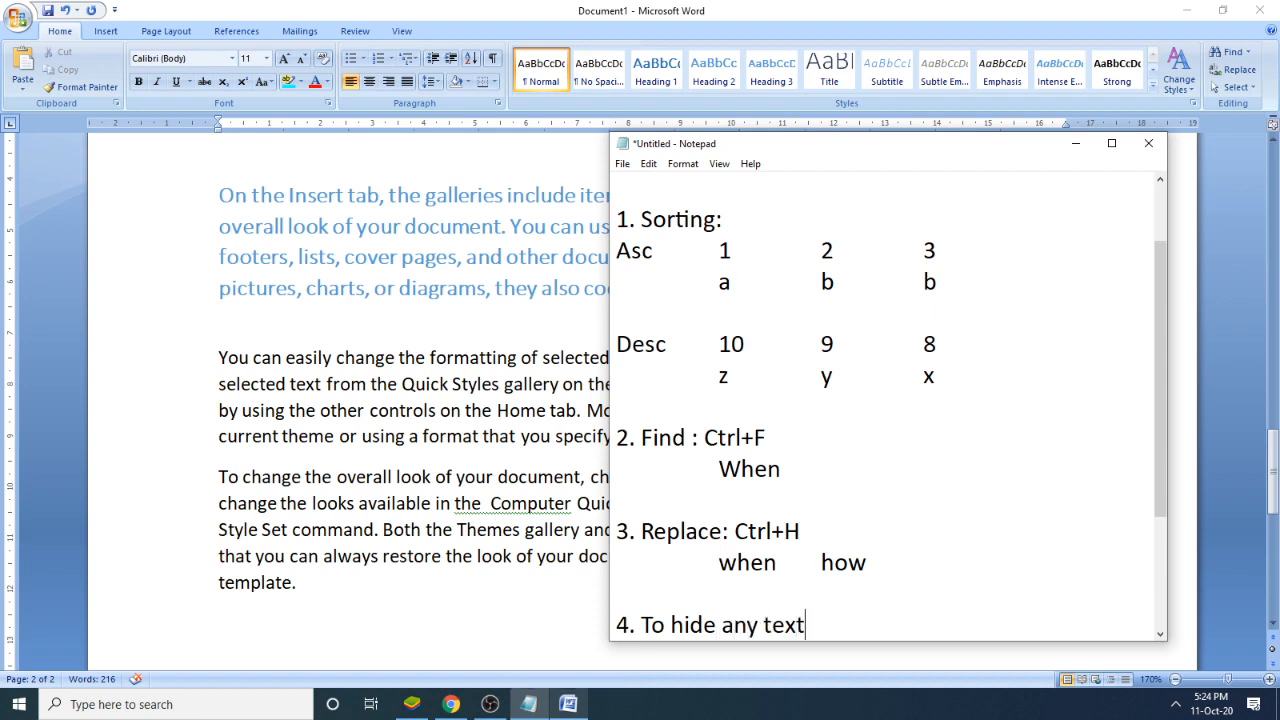
{"action": "key", "text": "Return"}
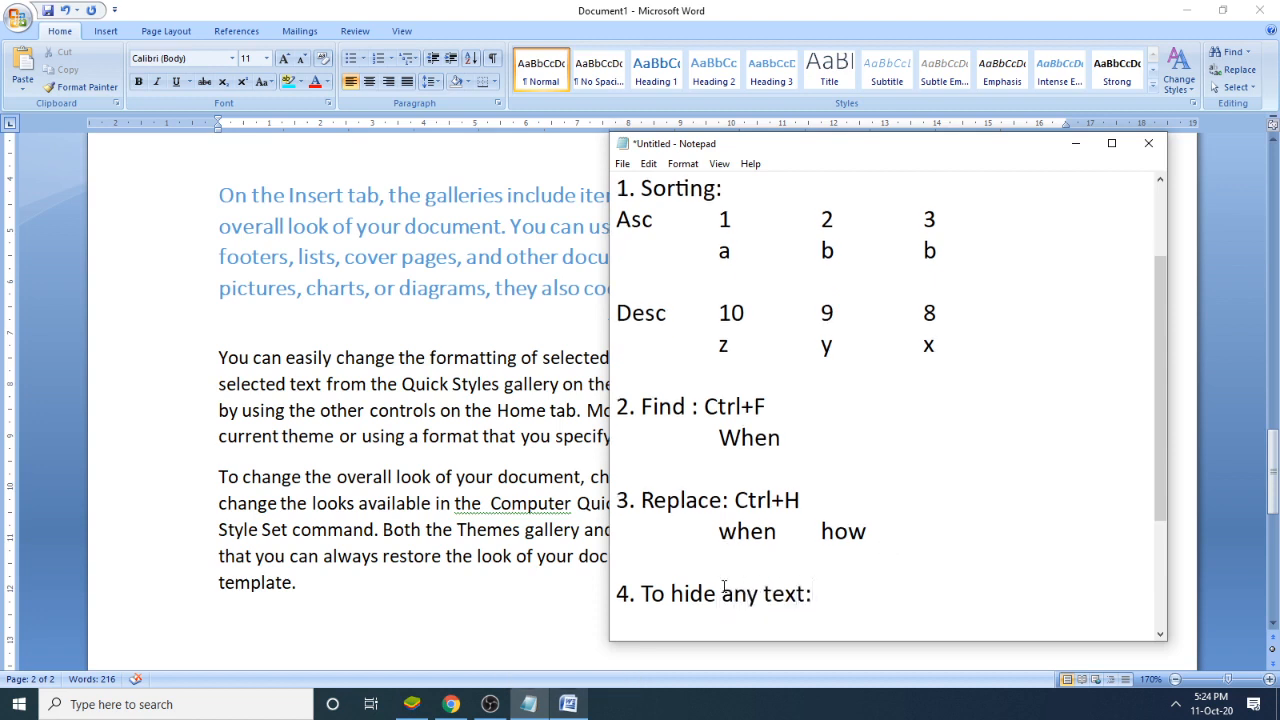
{"action": "left_click_drag", "start_coordinate": [722, 593], "coordinate": [684, 593]}
- Return to Word and select "gallery on the Home tab." in the "You can easily change" paragraph
{"action": "key", "text": "alt+Tab"}
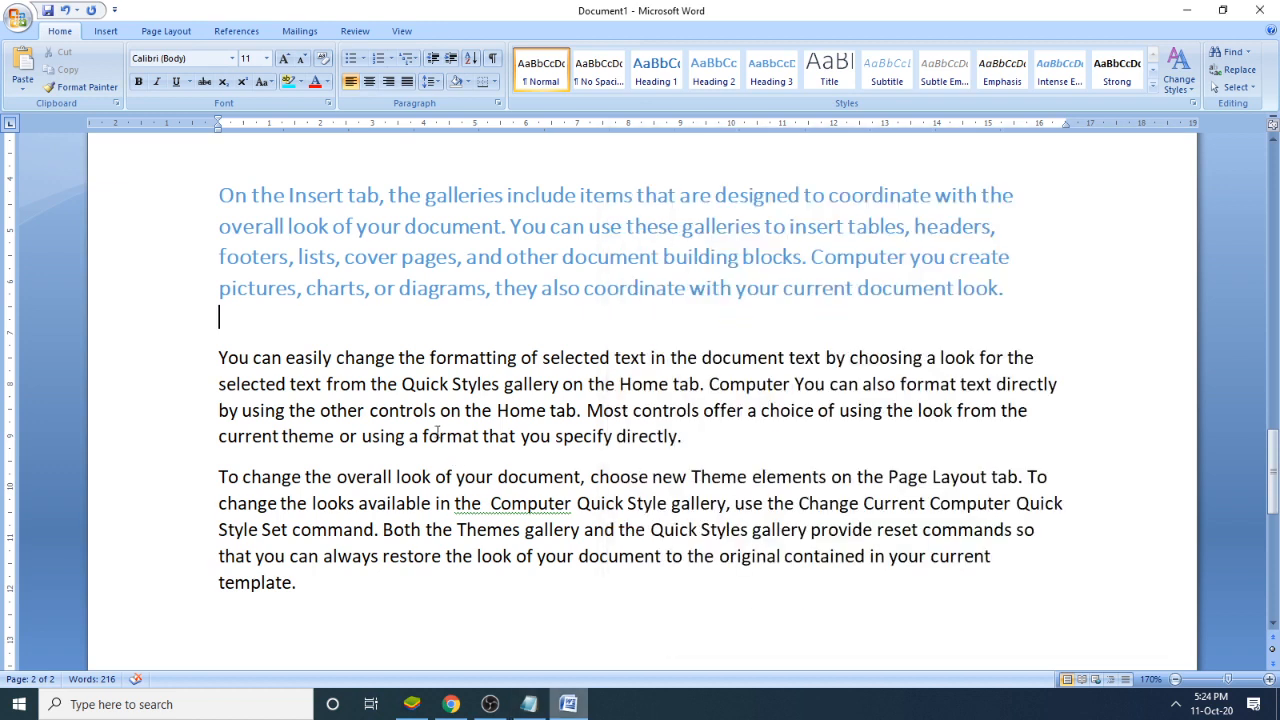
{"action": "left_click", "coordinate": [438, 436]}
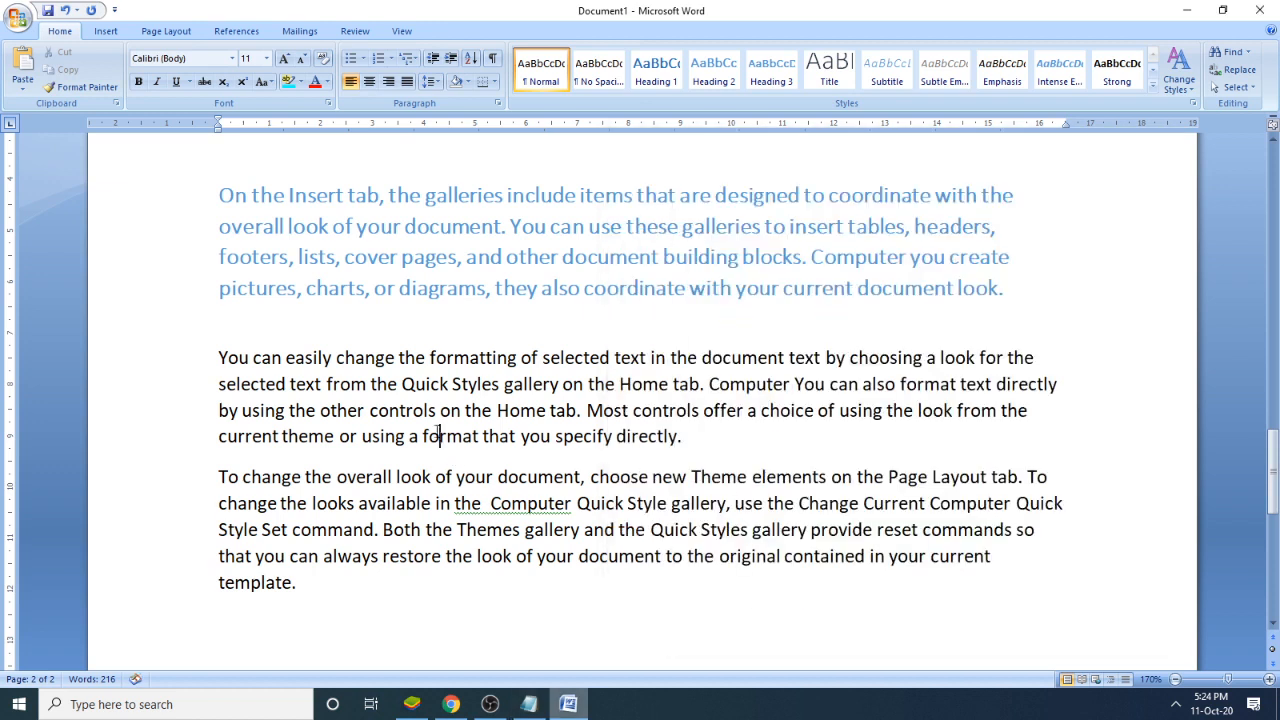
{"action": "left_click", "coordinate": [587, 410]}
{"action": "left_click_drag", "start_coordinate": [503, 384], "coordinate": [693, 387]}
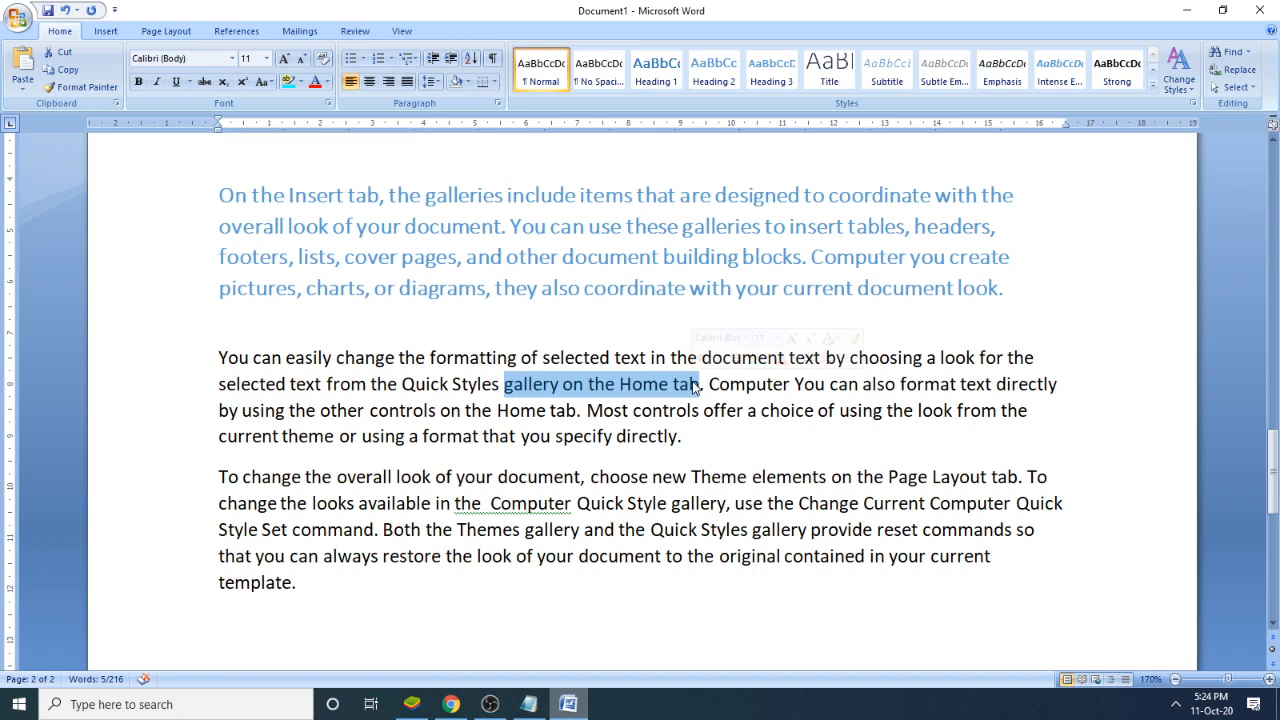
{"action": "key", "text": "shift+Right"}
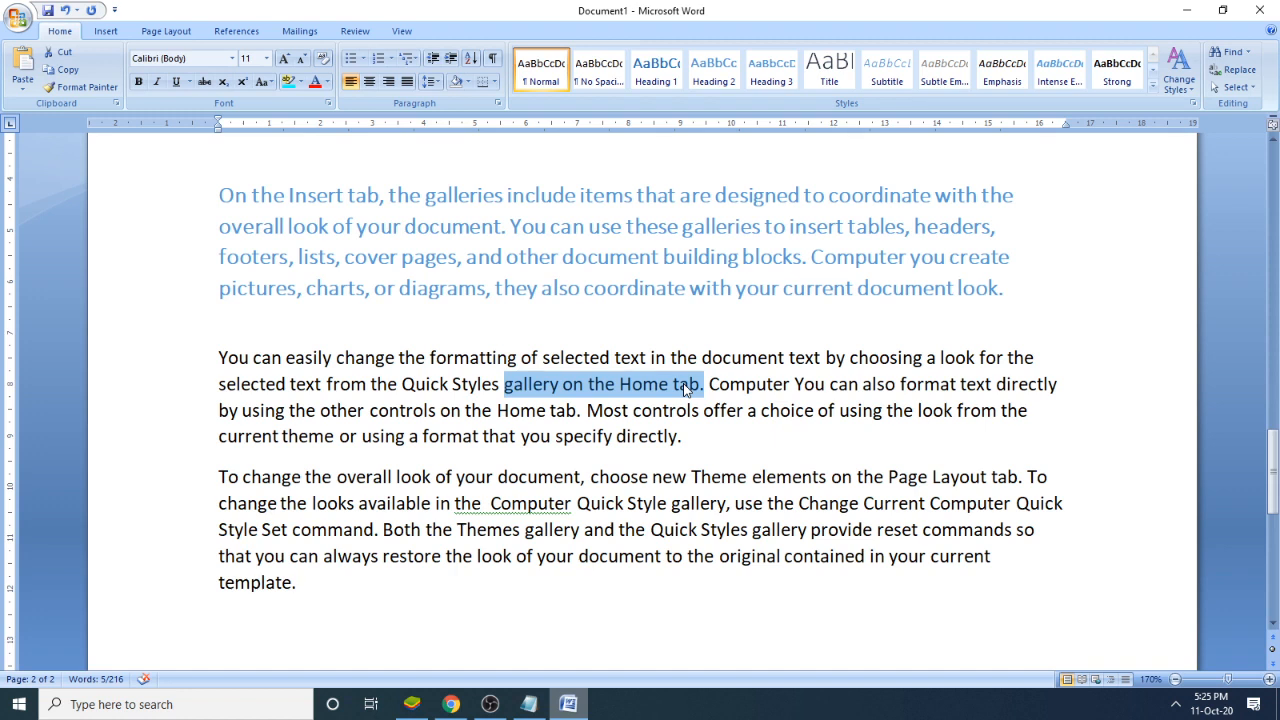
{"action": "left_click", "coordinate": [780, 409]}
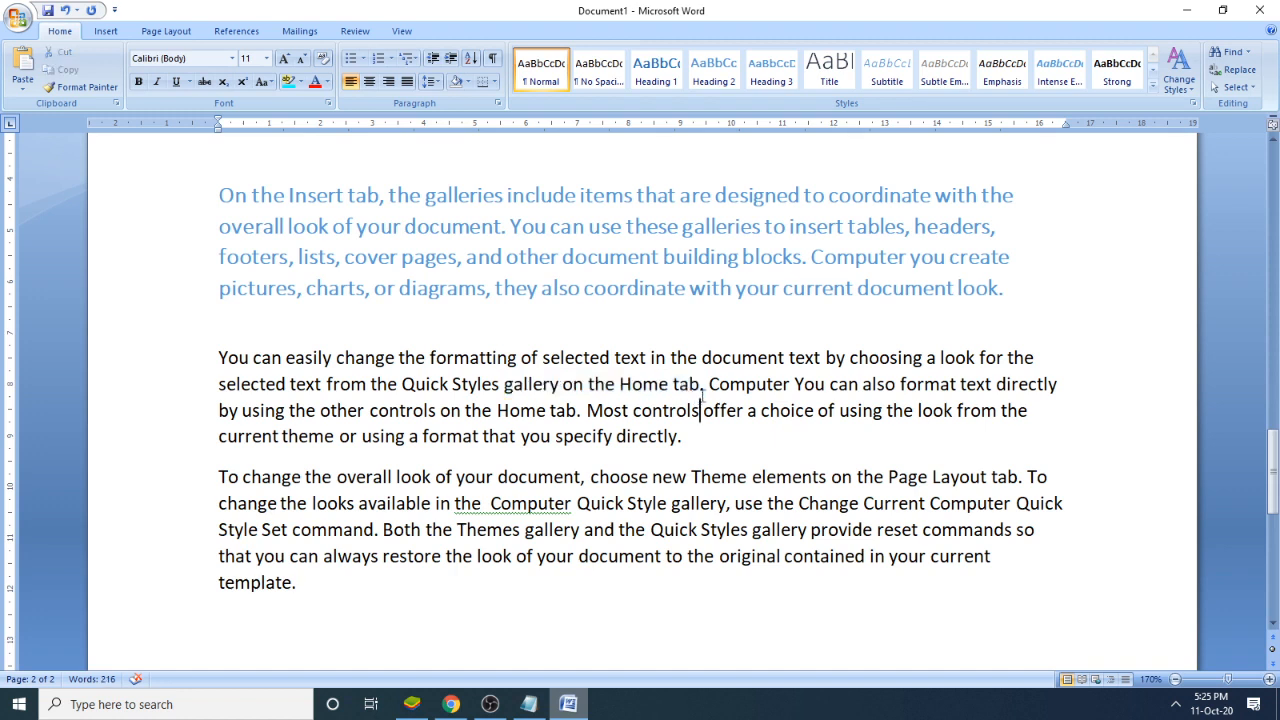
{"action": "left_click_drag", "start_coordinate": [706, 386], "coordinate": [535, 378]}
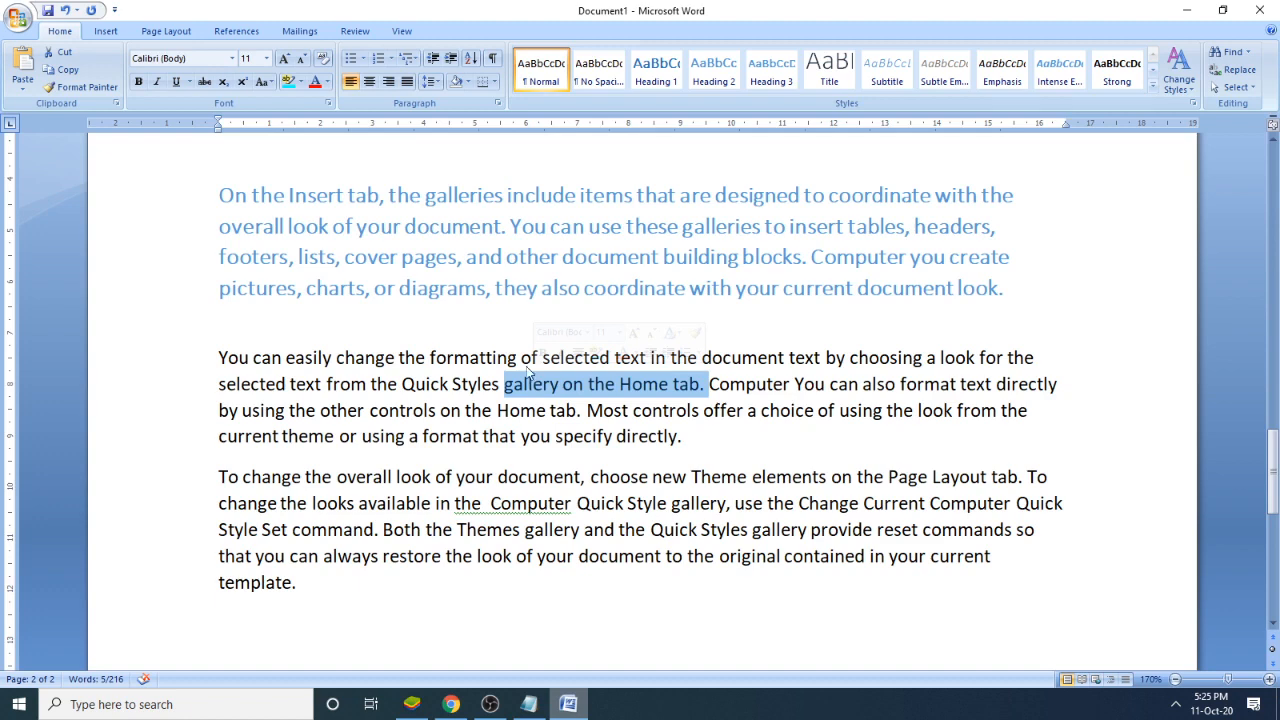
{"action": "left_click", "coordinate": [18, 18]}
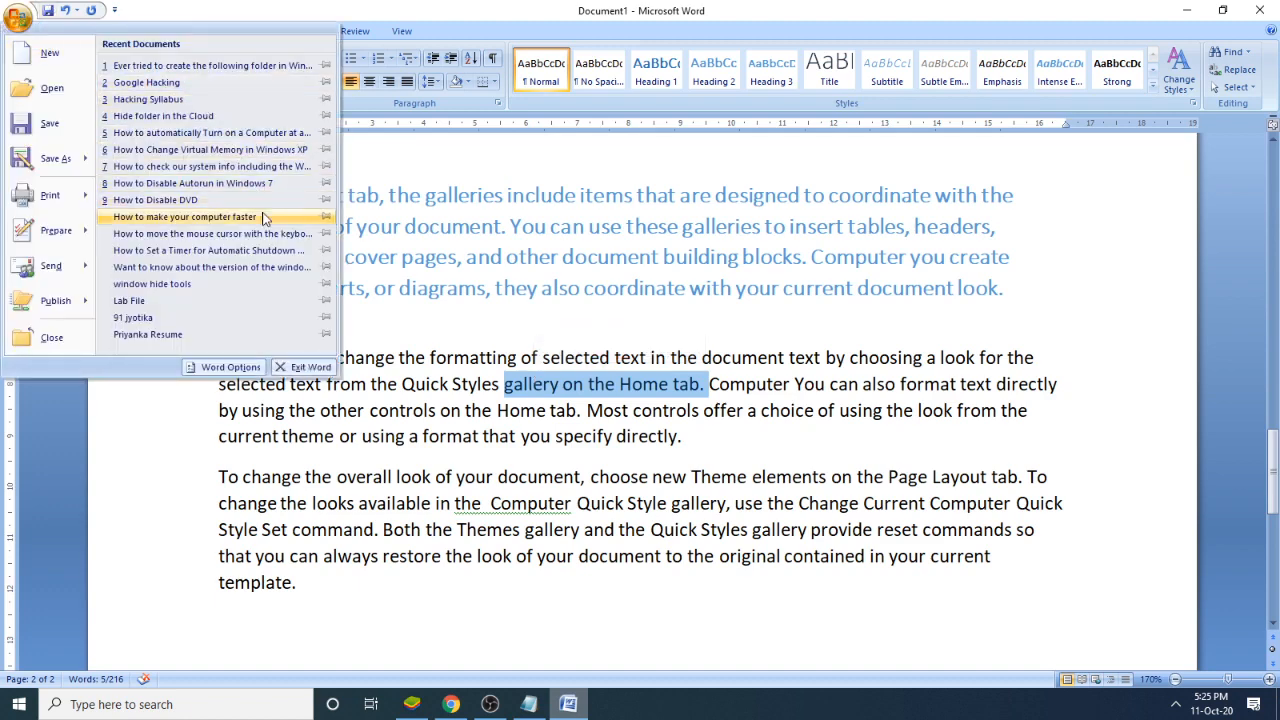
{"action": "left_click", "coordinate": [378, 8]}
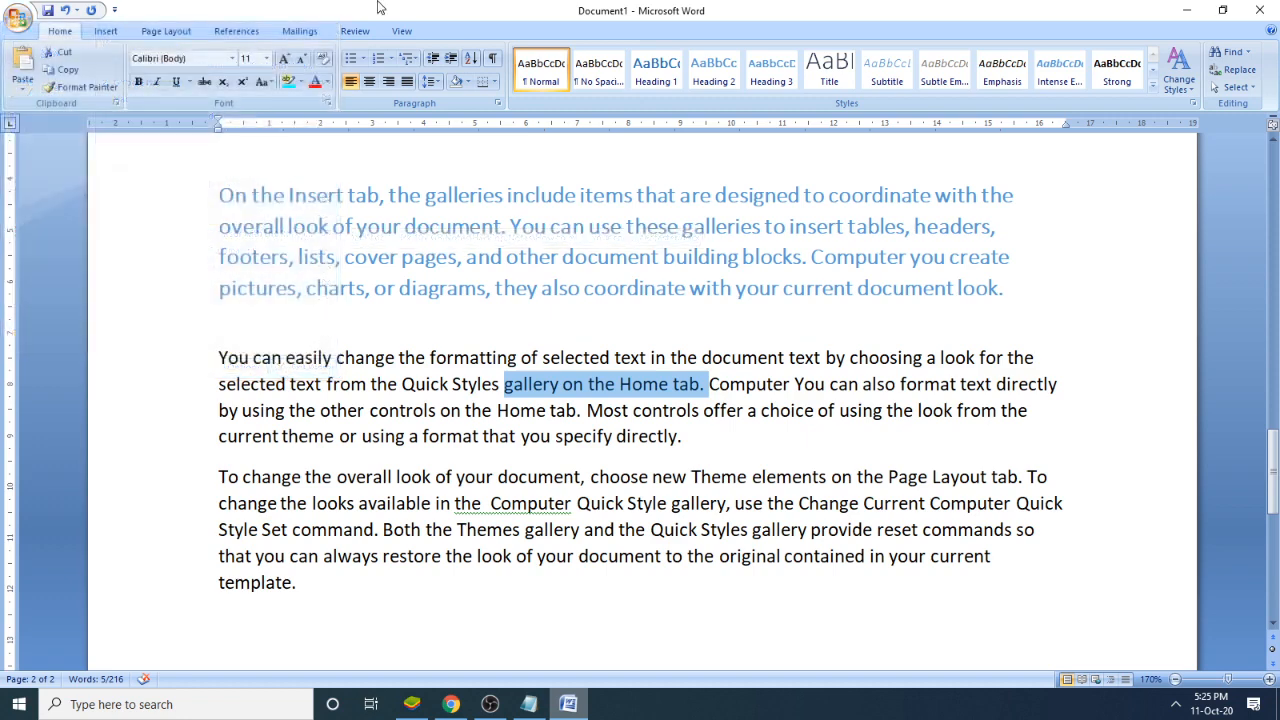
- Hide the selected "gallery on the Home tab." text with the Hidden font effect, keeping the Font dialog clear of the selection
{"action": "left_click", "coordinate": [330, 103]}
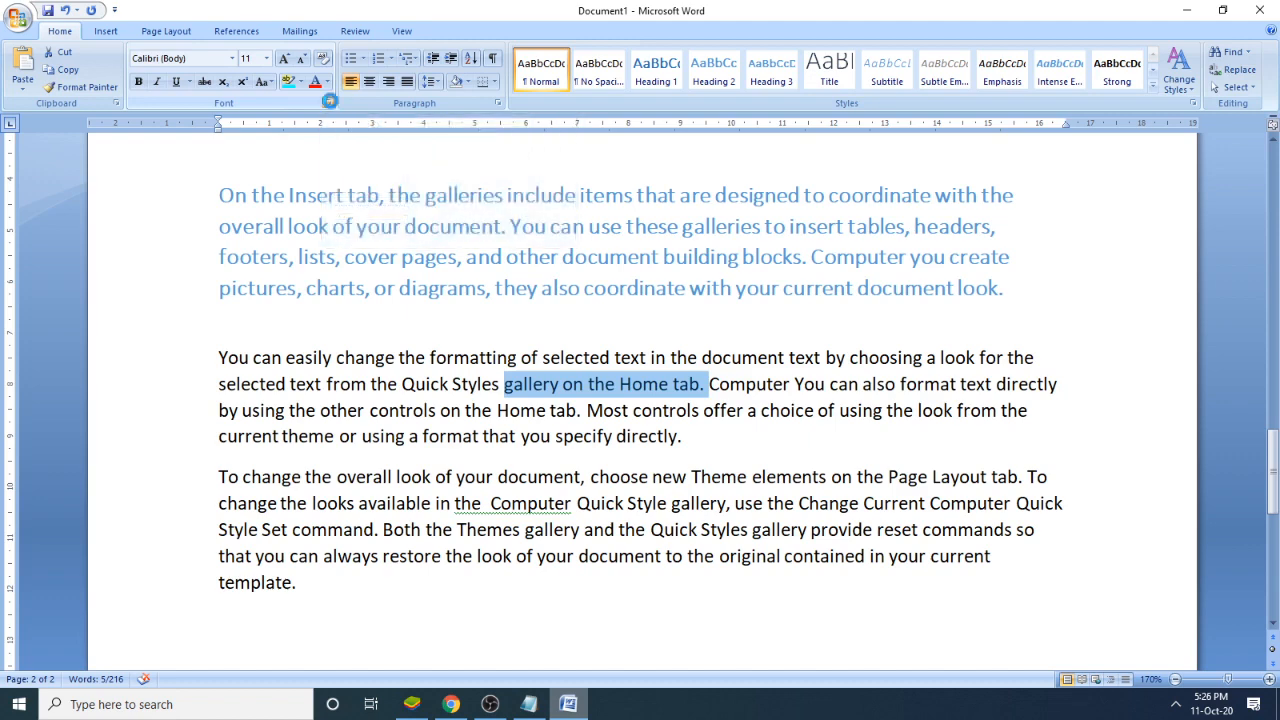
{"action": "left_click_drag", "start_coordinate": [550, 136], "coordinate": [859, 79]}
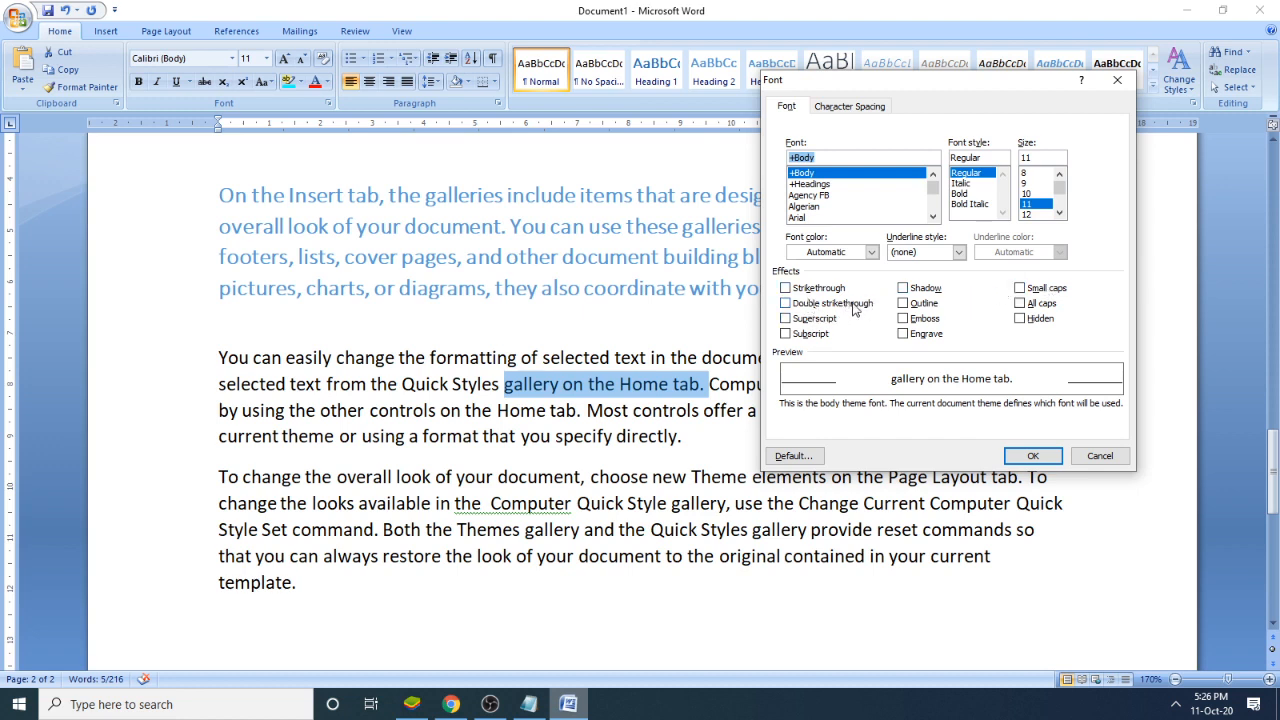
{"action": "left_click", "coordinate": [1030, 322]}
{"action": "left_click", "coordinate": [1030, 321]}
{"action": "left_click", "coordinate": [1023, 321]}
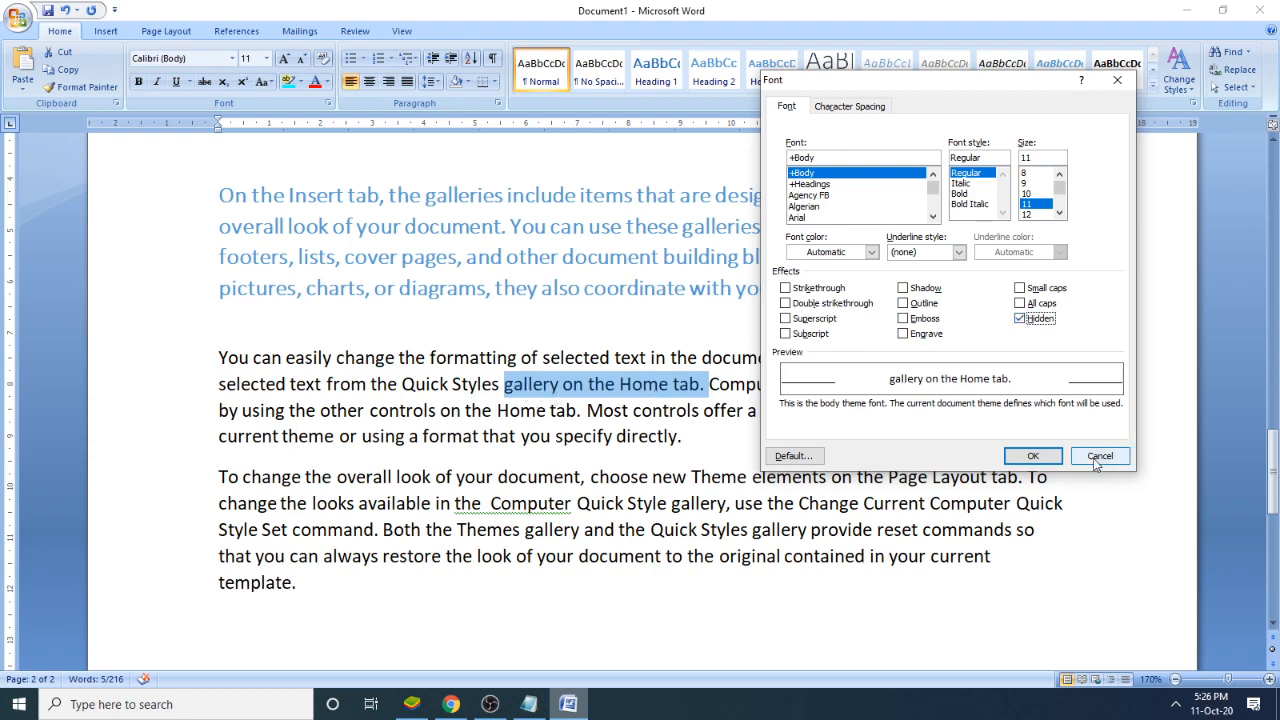
{"action": "left_click", "coordinate": [1047, 456]}
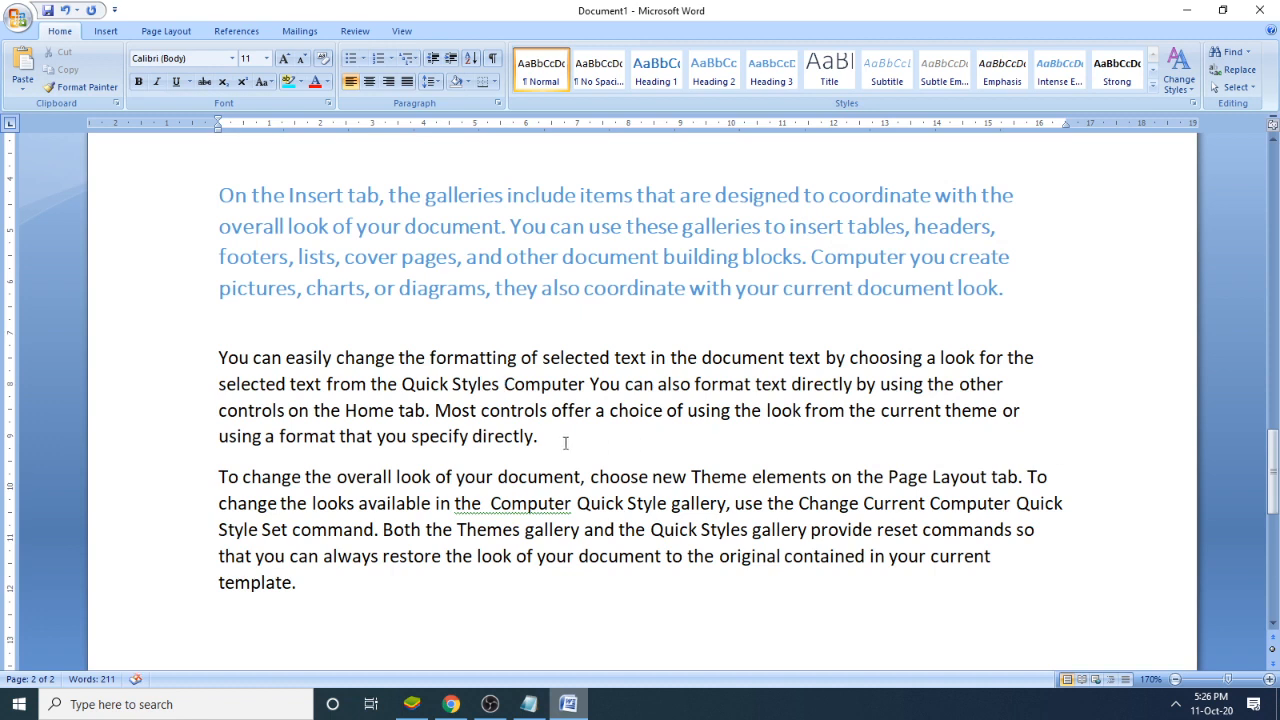
{"action": "left_click_drag", "start_coordinate": [590, 384], "coordinate": [392, 390]}
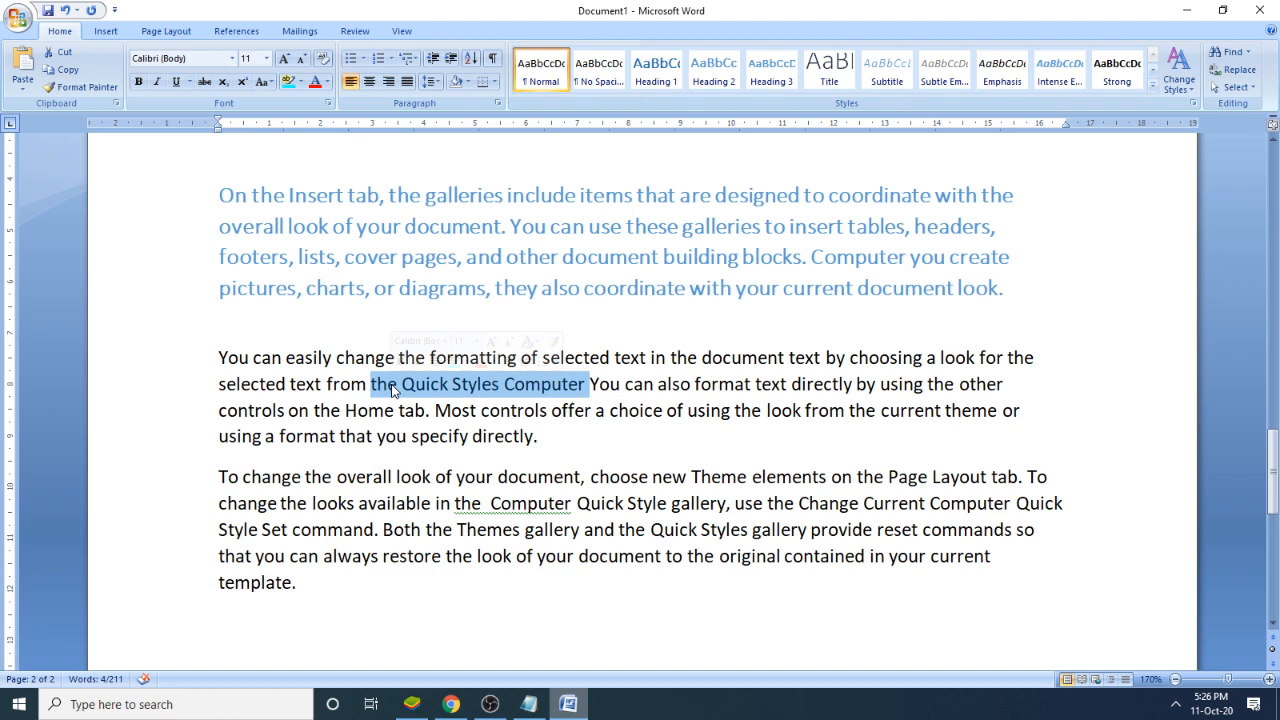
{"action": "left_click", "coordinate": [487, 436]}
{"action": "left_click_drag", "start_coordinate": [384, 227], "coordinate": [568, 235]}
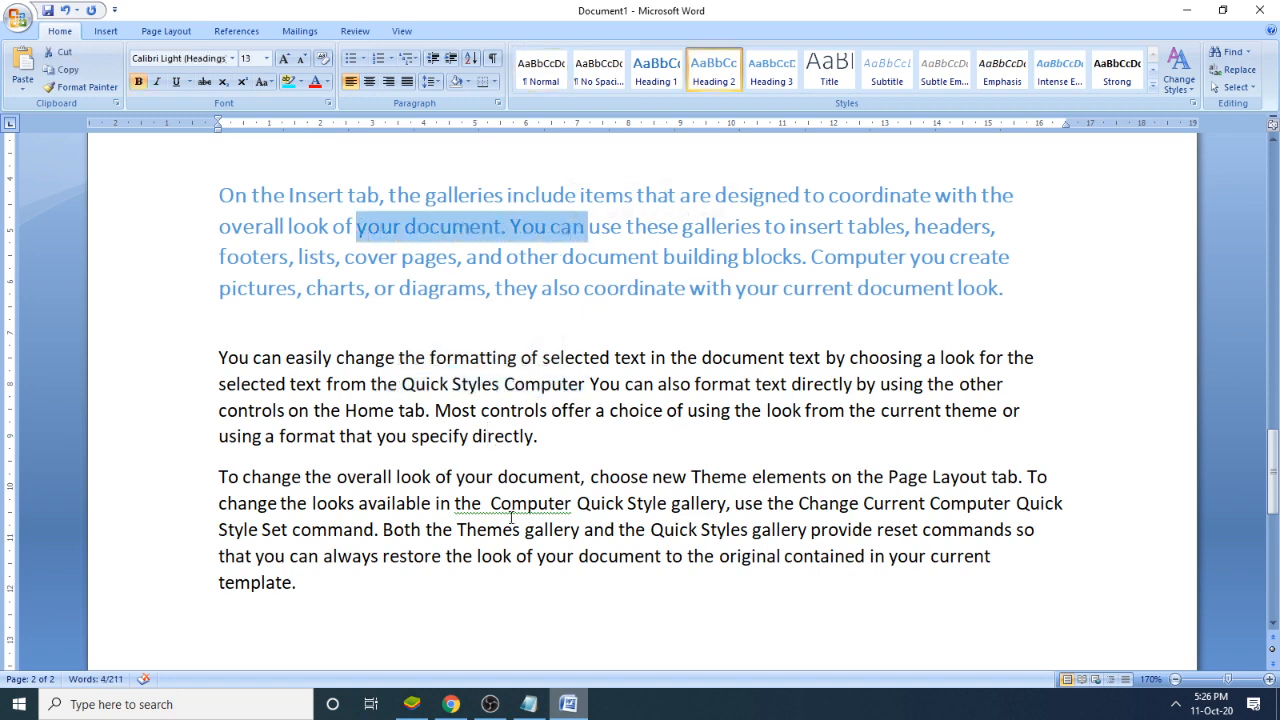
{"action": "left_click_drag", "start_coordinate": [491, 504], "coordinate": [617, 531]}
{"action": "left_click_drag", "start_coordinate": [843, 531], "coordinate": [777, 531]}
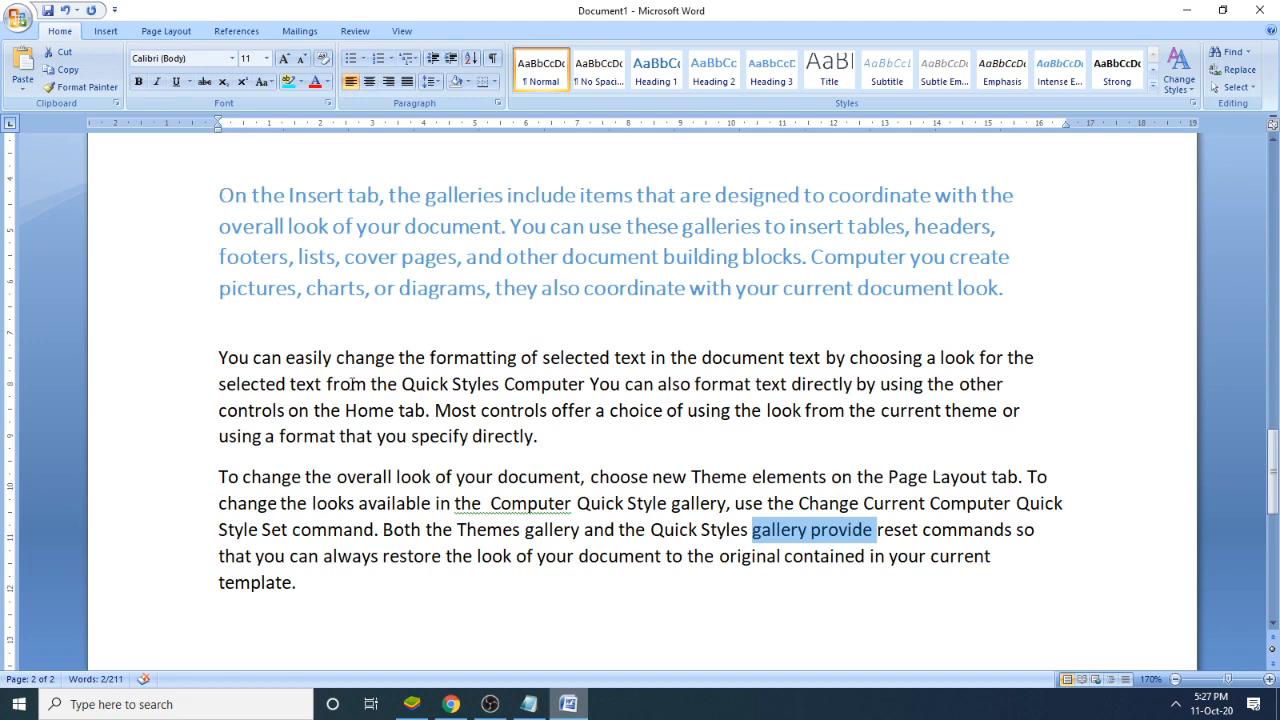
- Go back to the Notepad notes and start item "5." below "To hide any text:", leaving a blank line between
{"action": "left_click", "coordinate": [524, 704]}
{"action": "scroll", "coordinate": [746, 616], "scroll_direction": "down", "scroll_amount": 2}
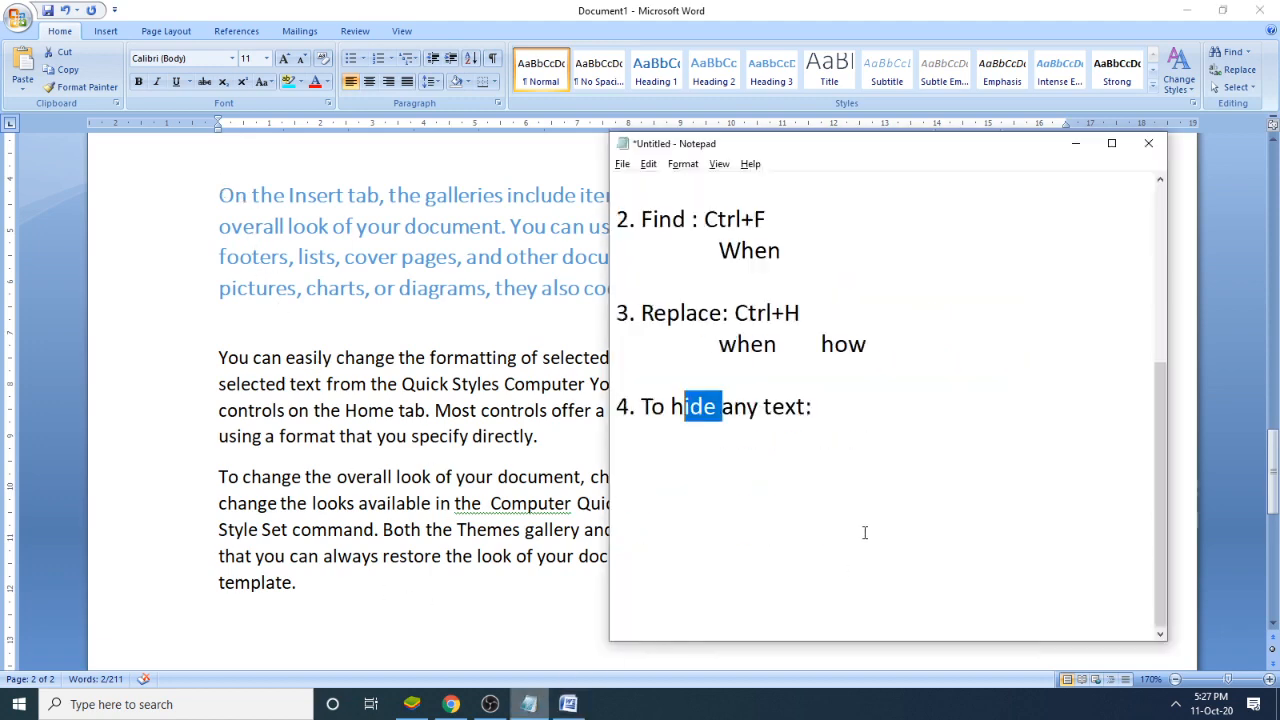
{"action": "left_click", "coordinate": [857, 406]}
{"action": "key", "text": "Return"}
{"action": "key", "text": "Return"}
{"action": "type", "text": "5"}
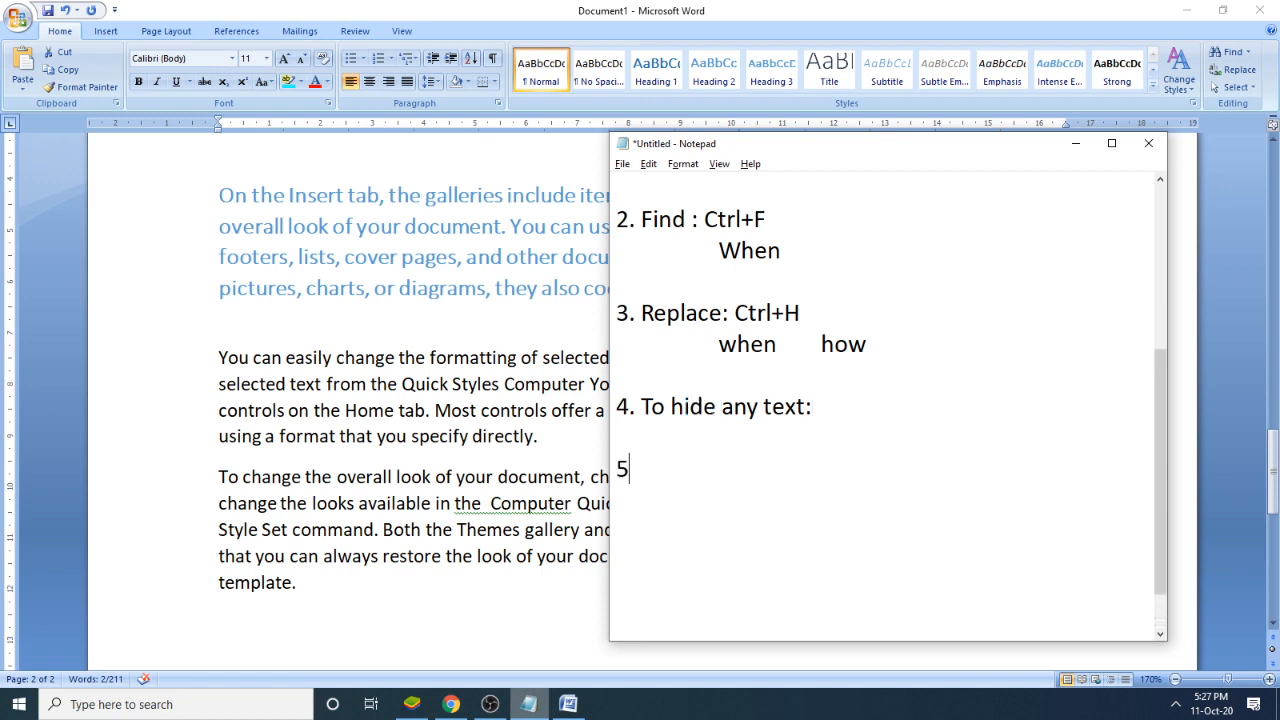
{"action": "type", "text": ". To selet"}
- Write "To select all text: Ctrl+A" as the fifth topic in the notes
{"action": "key", "text": "BackSpace"}
{"action": "key", "text": "BackSpace"}
{"action": "key", "text": "BackSpace"}
{"action": "type", "text": "c"}
{"action": "key", "text": "BackSpace"}
{"action": "type", "text": "ect al"}
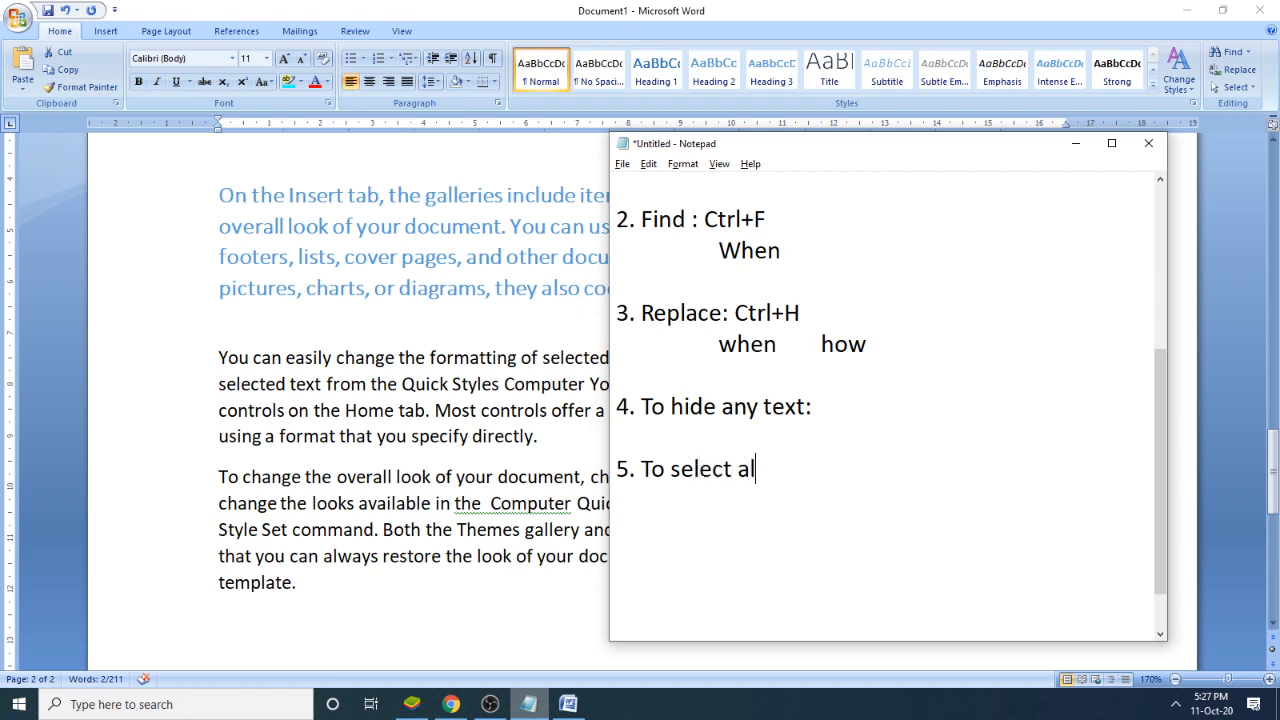
{"action": "type", "text": "l text: Ctrl+A"}
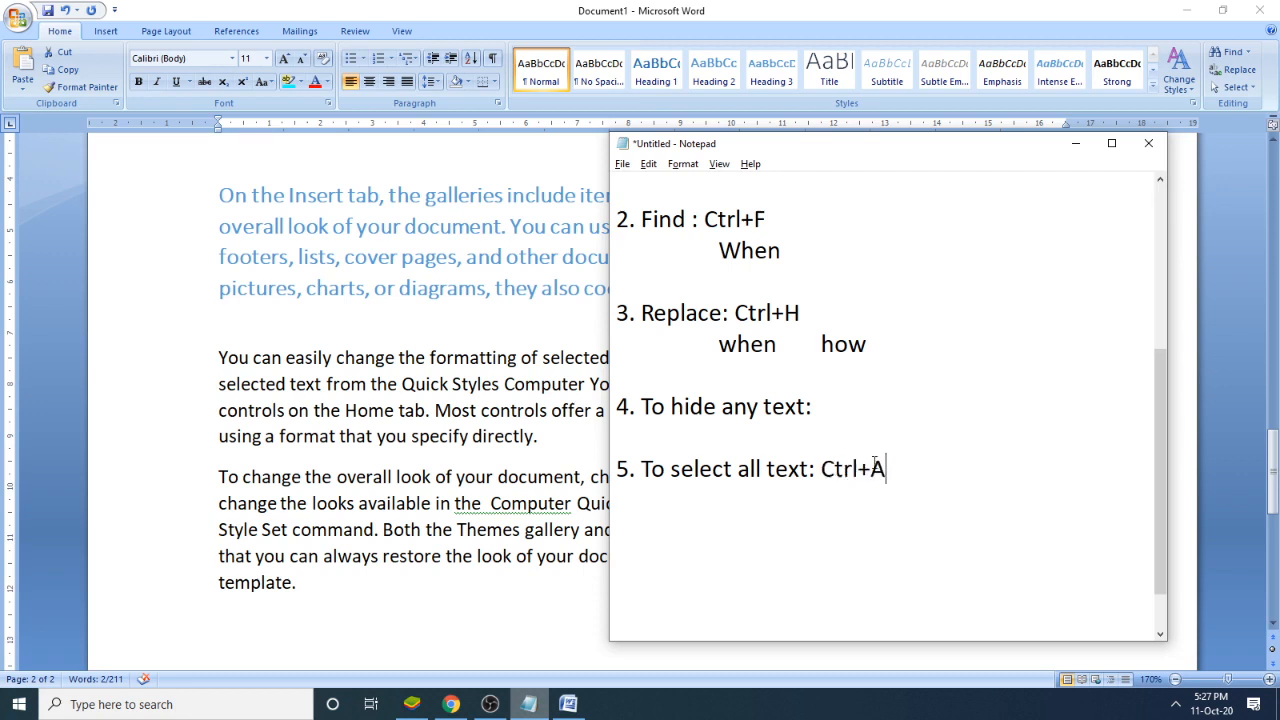
{"action": "key", "text": "shift+Left"}
- In Word, select the three sample paragraphs manually, clear that selection, and select the entire document at once
{"action": "left_click", "coordinate": [722, 15]}
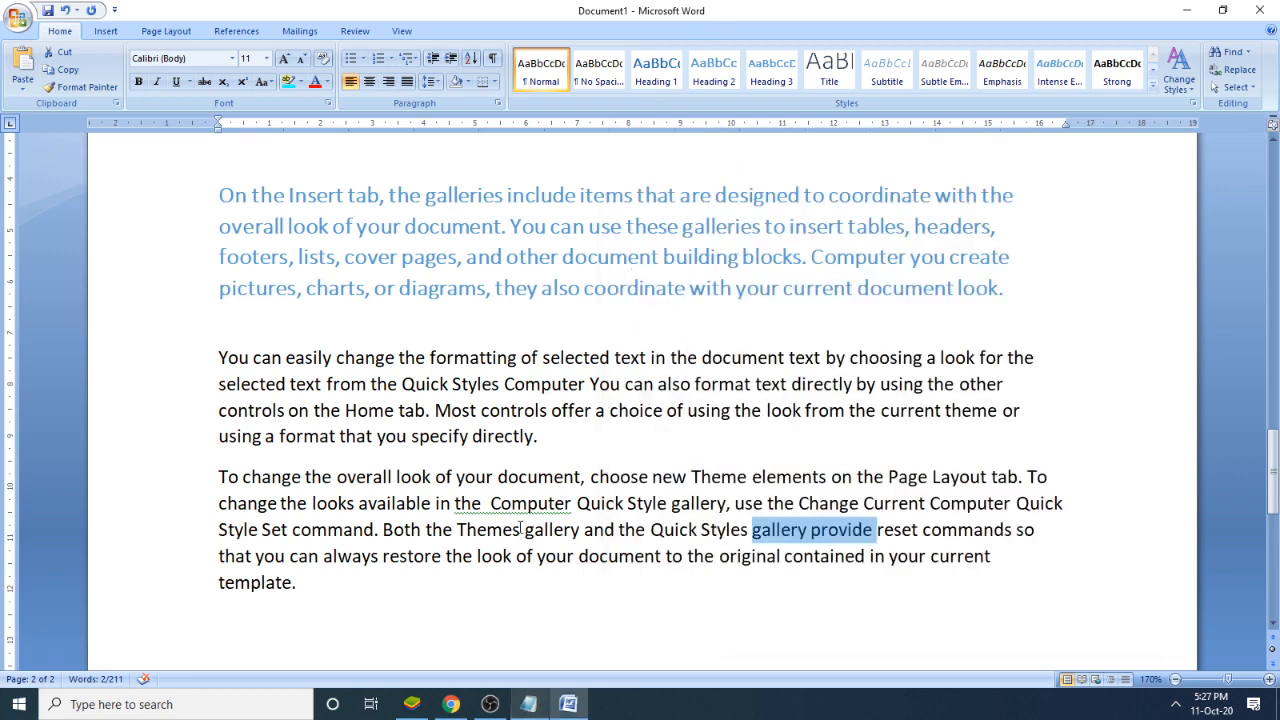
{"action": "left_click_drag", "start_coordinate": [320, 584], "coordinate": [211, 180]}
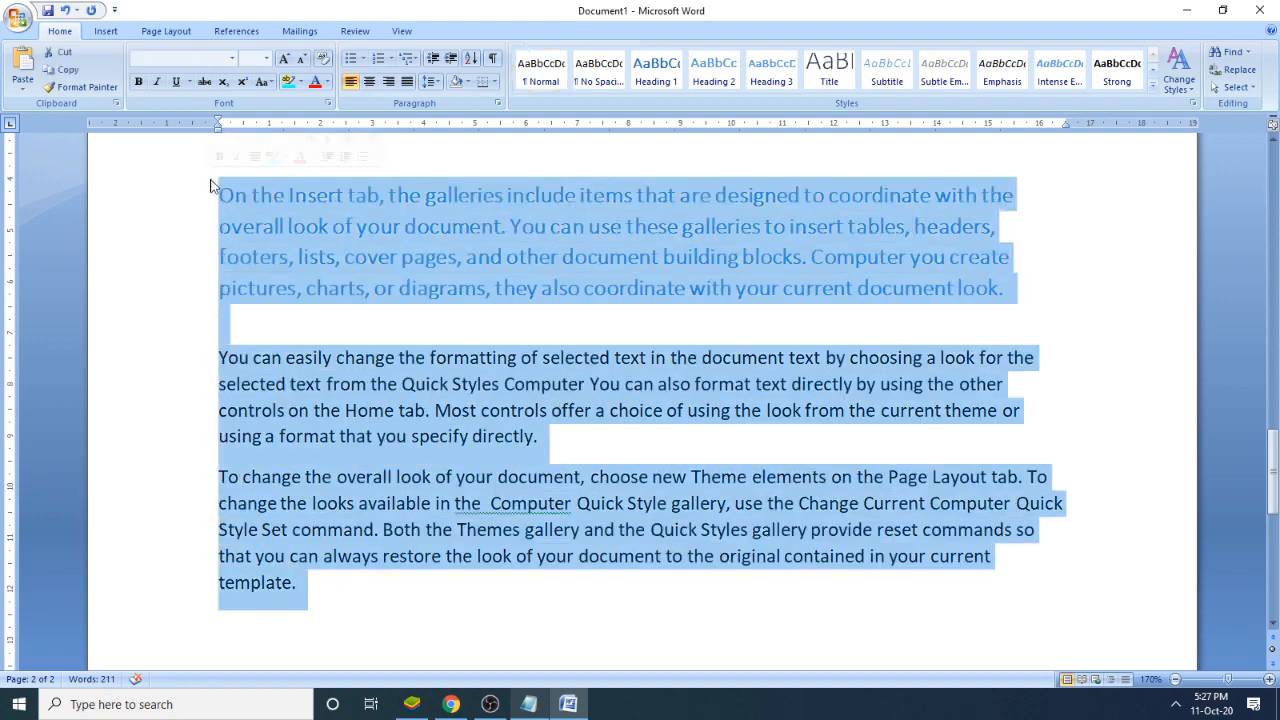
{"action": "left_click", "coordinate": [383, 357]}
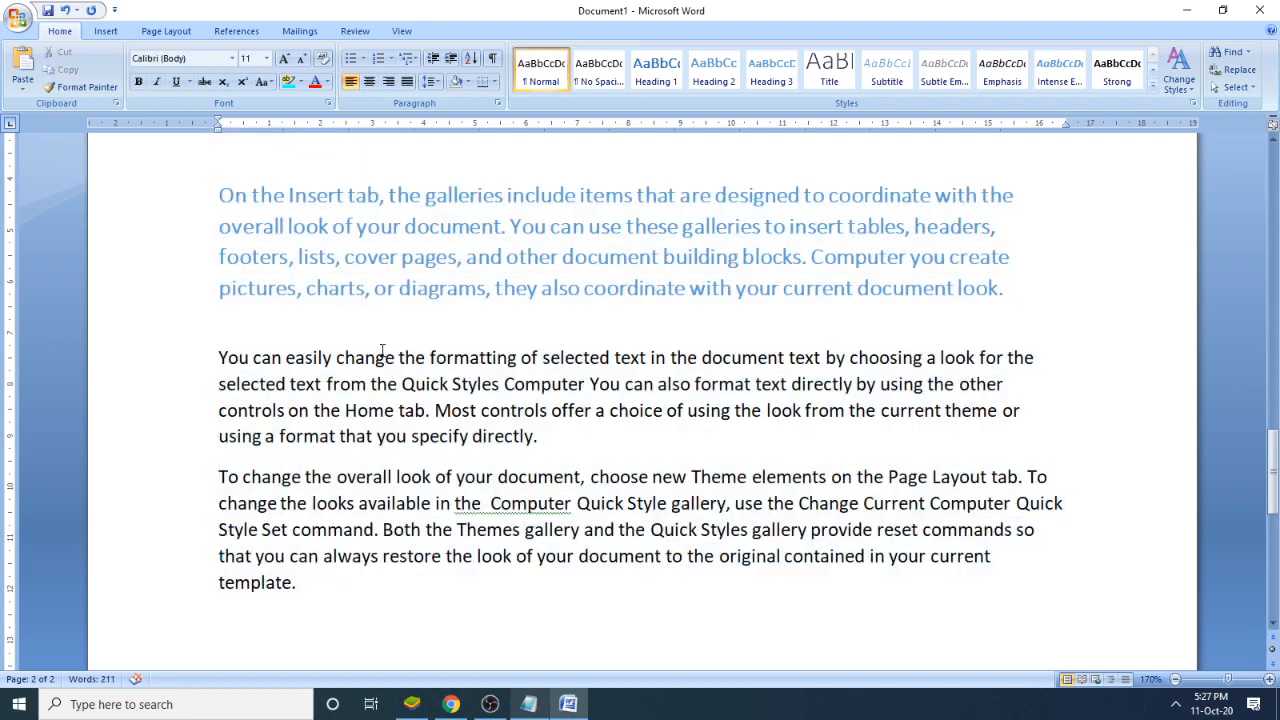
{"action": "key", "text": "ctrl+a"}
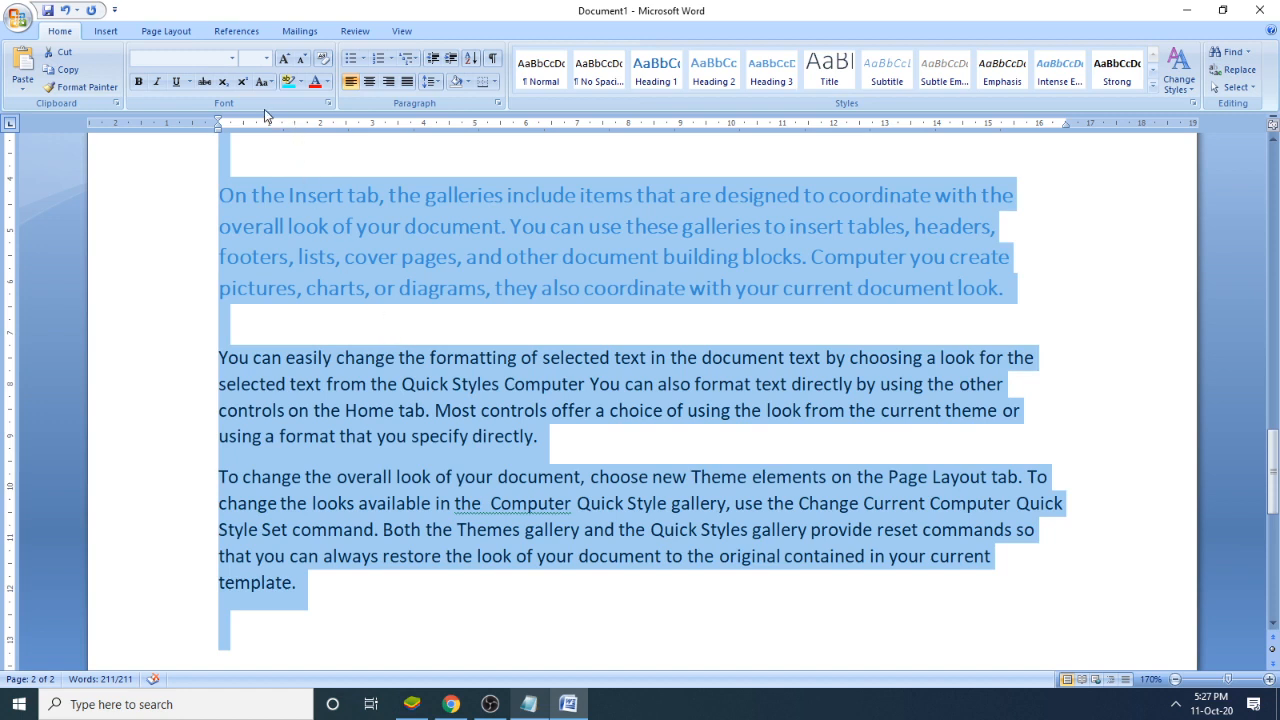
- Clear the Hidden font effect for the whole selected document
{"action": "left_click", "coordinate": [326, 105]}
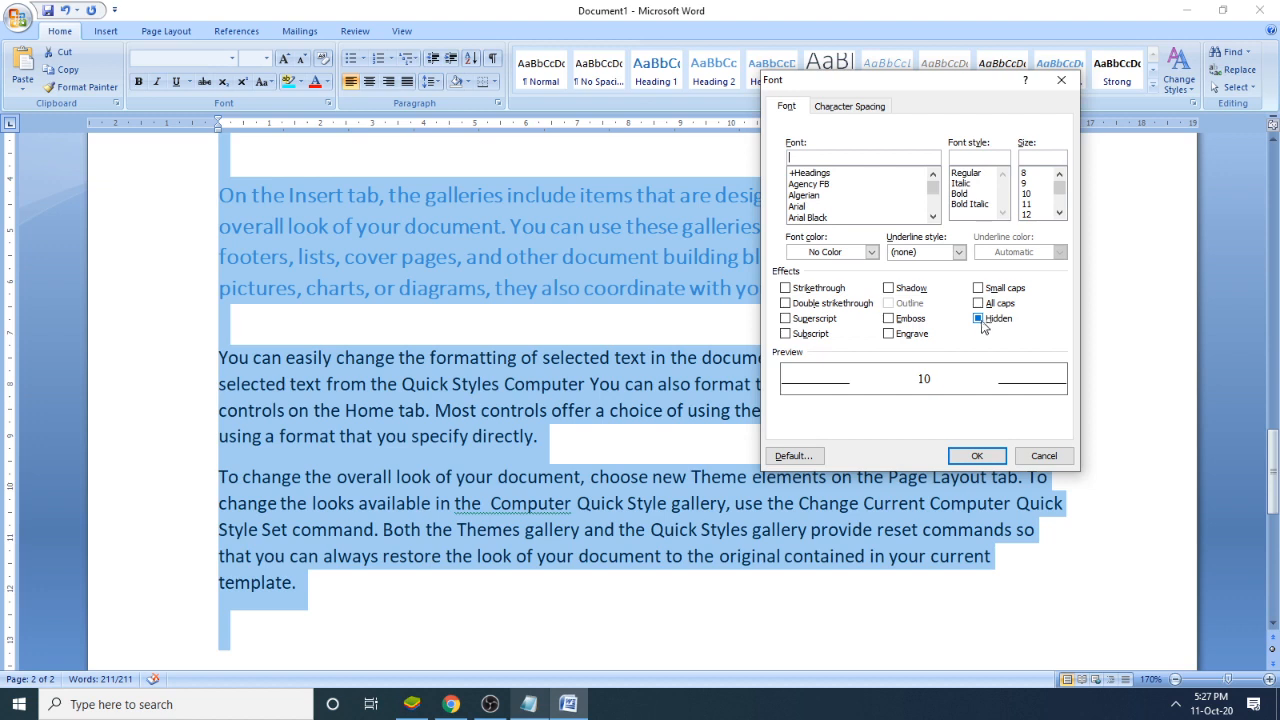
{"action": "left_click", "coordinate": [982, 323]}
{"action": "left_click", "coordinate": [983, 318]}
{"action": "left_click", "coordinate": [975, 455]}
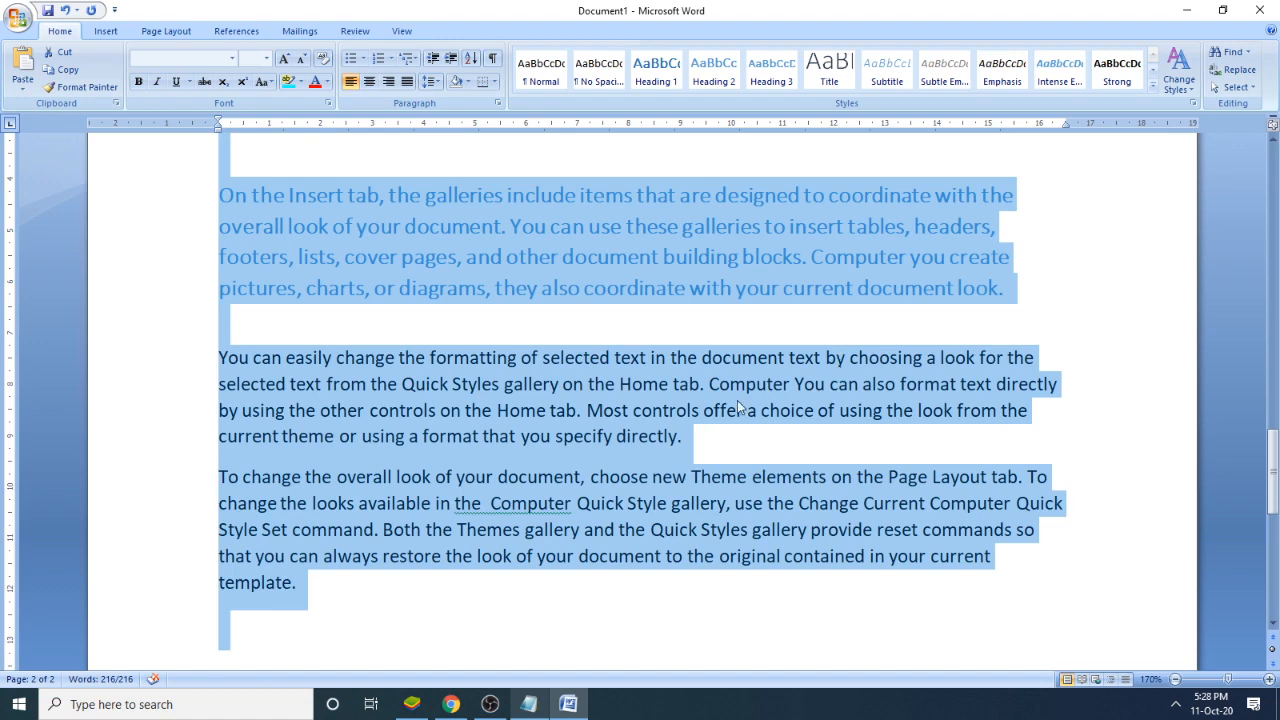
- Highlight "gallery on the Home tab" in the second sample paragraph, then select the three sample paragraphs manually
{"action": "left_click", "coordinate": [697, 437]}
{"action": "left_click_drag", "start_coordinate": [701, 384], "coordinate": [504, 384]}
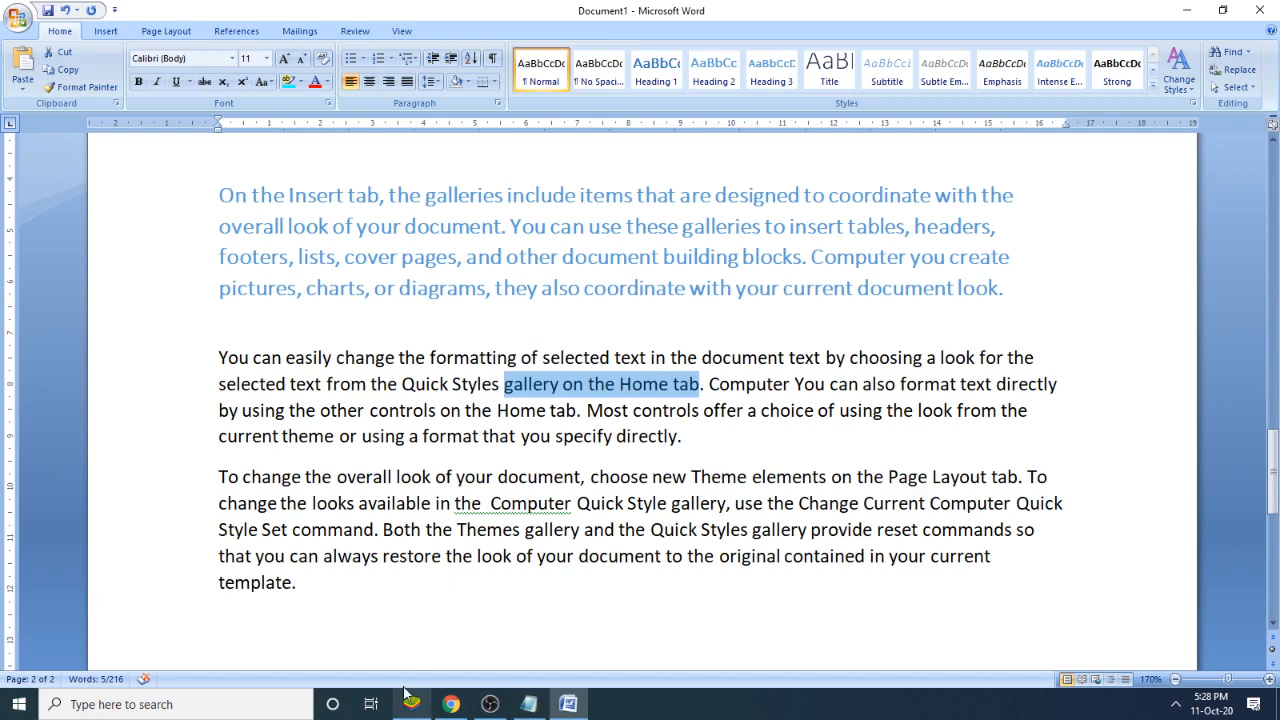
{"action": "left_click", "coordinate": [412, 614]}
{"action": "left_click_drag", "start_coordinate": [412, 614], "coordinate": [177, 169]}
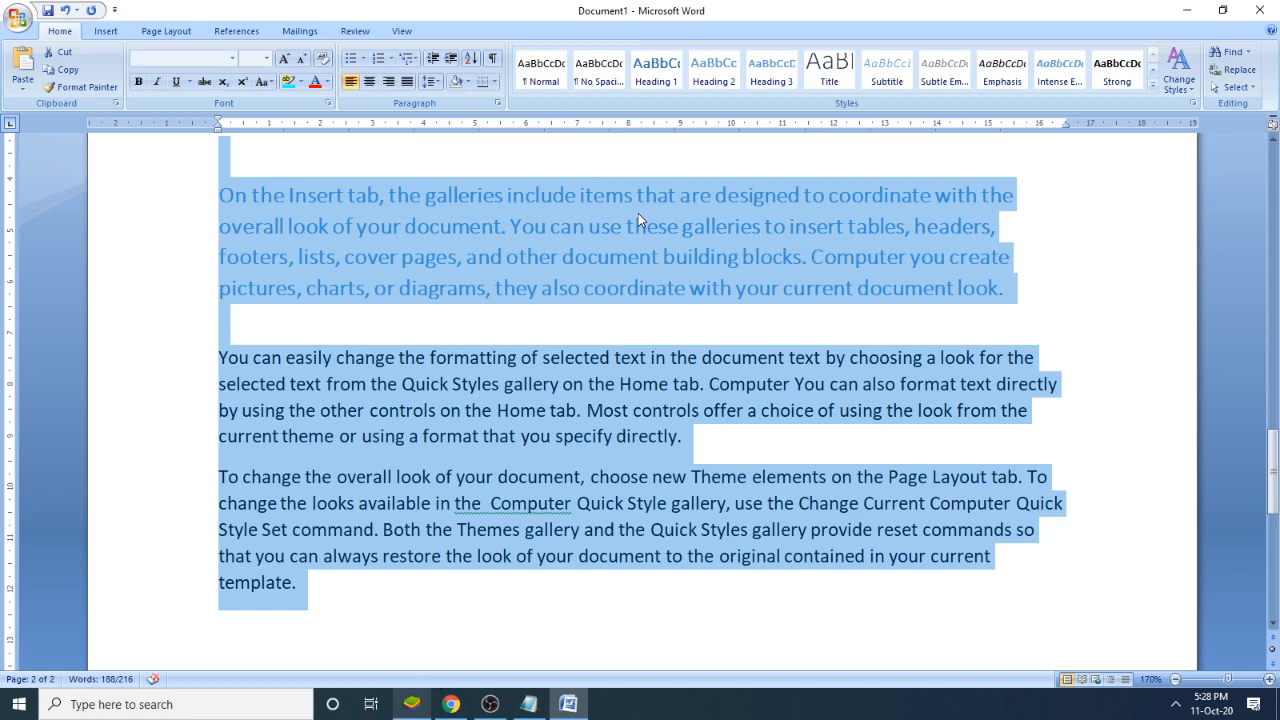
- In the Notepad notes, add "Ctrl+D (Font)" after "To hide any text:" and highlight "(Font)"
{"action": "left_click", "coordinate": [528, 704]}
{"action": "left_click", "coordinate": [827, 406]}
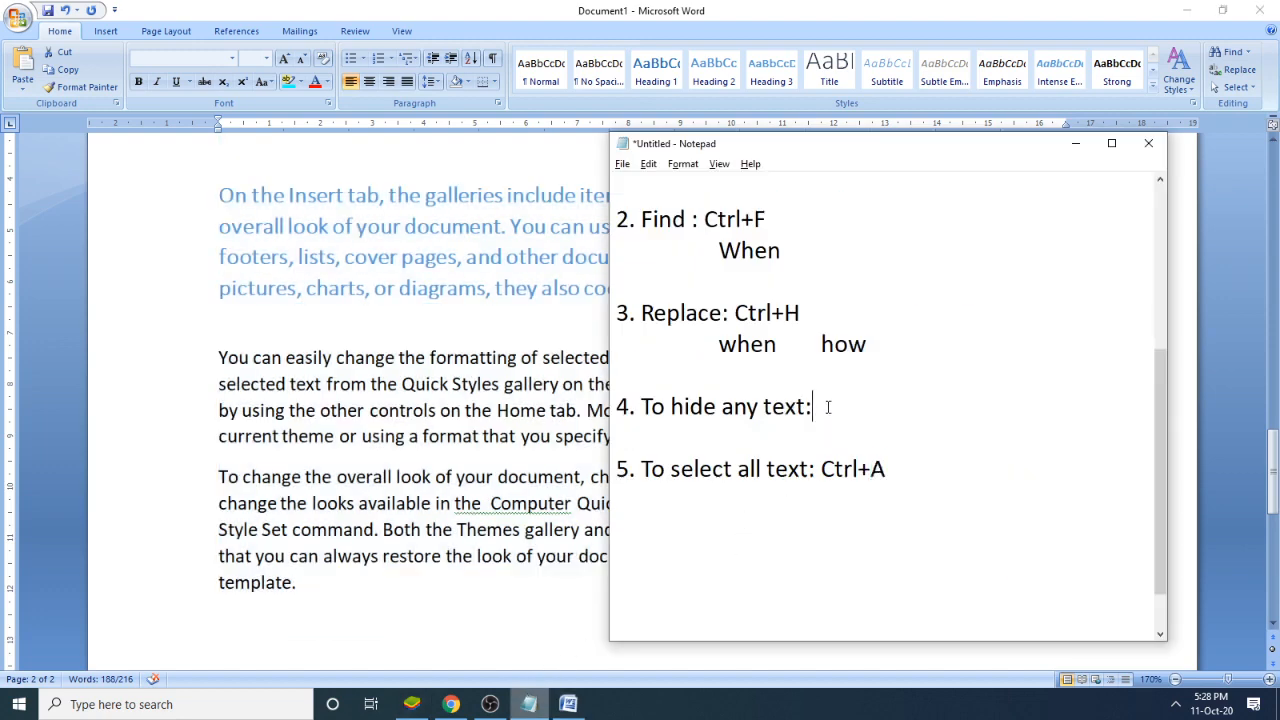
{"action": "type", "text": "Ctrl+D (Font)"}
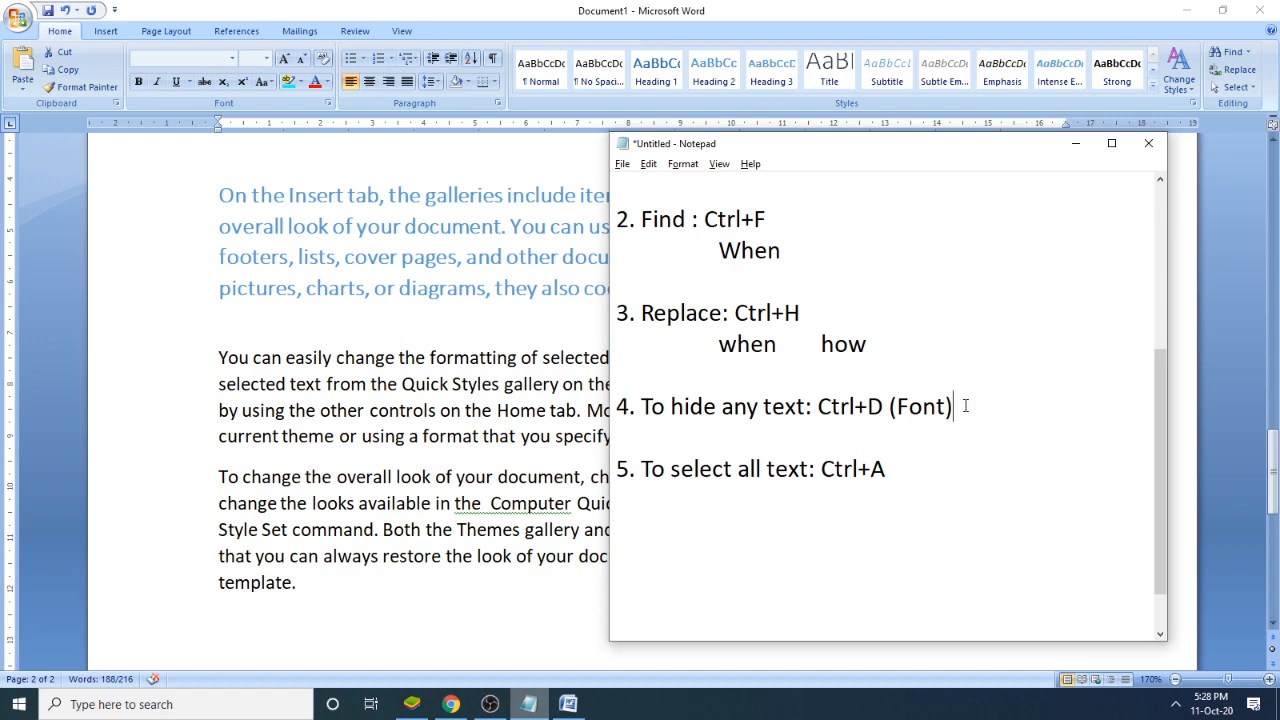
{"action": "left_click_drag", "start_coordinate": [966, 405], "coordinate": [889, 401]}
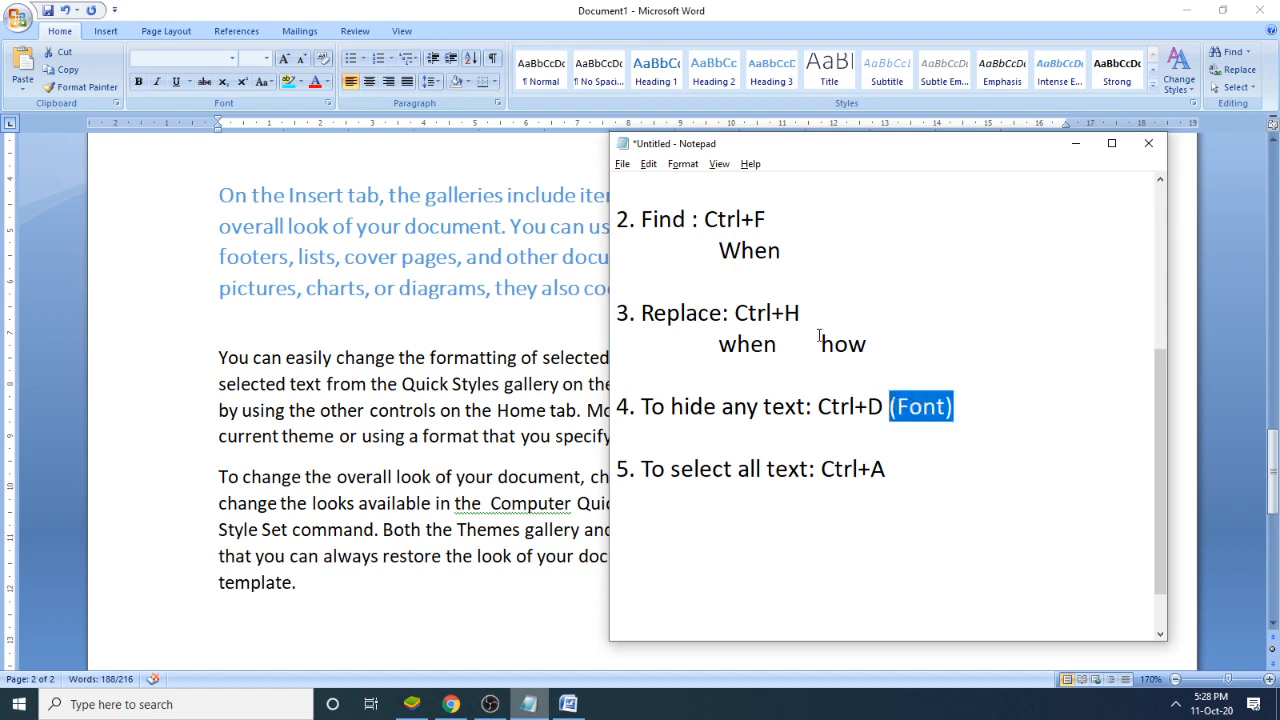
- Return to Word, view the Font dialog's effects for the heading-styled paragraph, and close it without applying anything
{"action": "left_click", "coordinate": [547, 7]}
{"action": "left_click", "coordinate": [340, 143]}
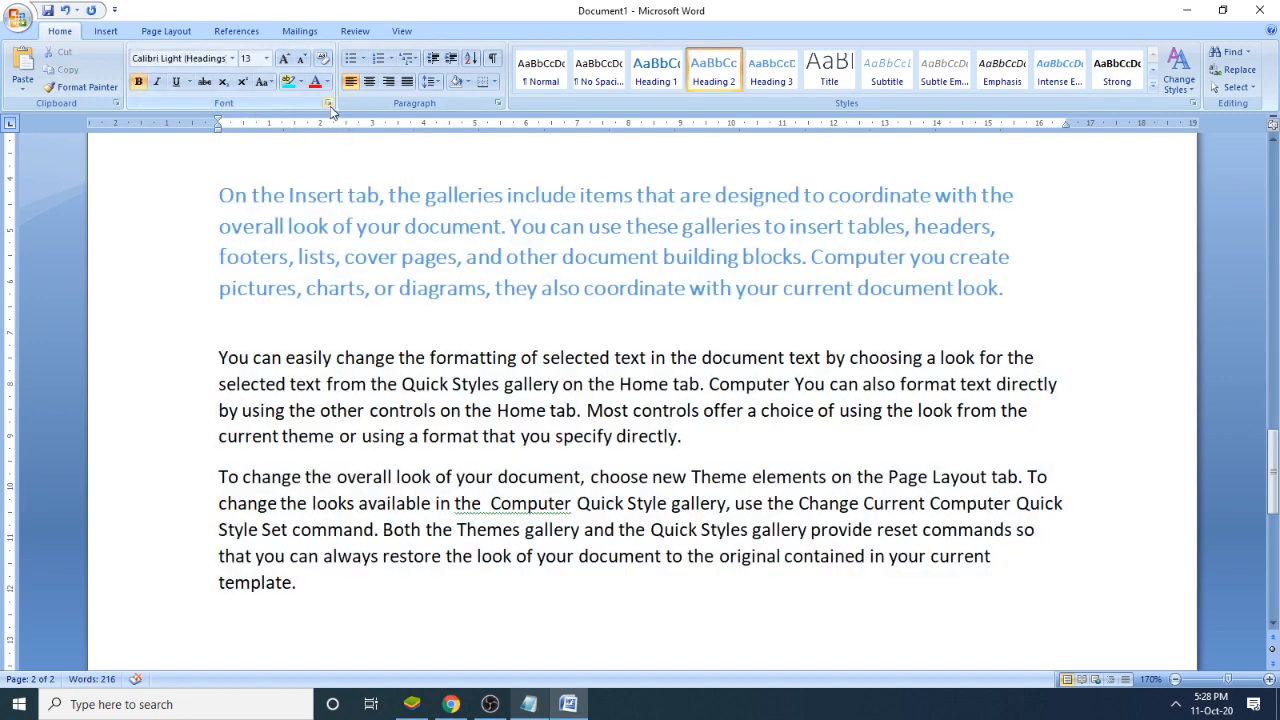
{"action": "left_click", "coordinate": [329, 103]}
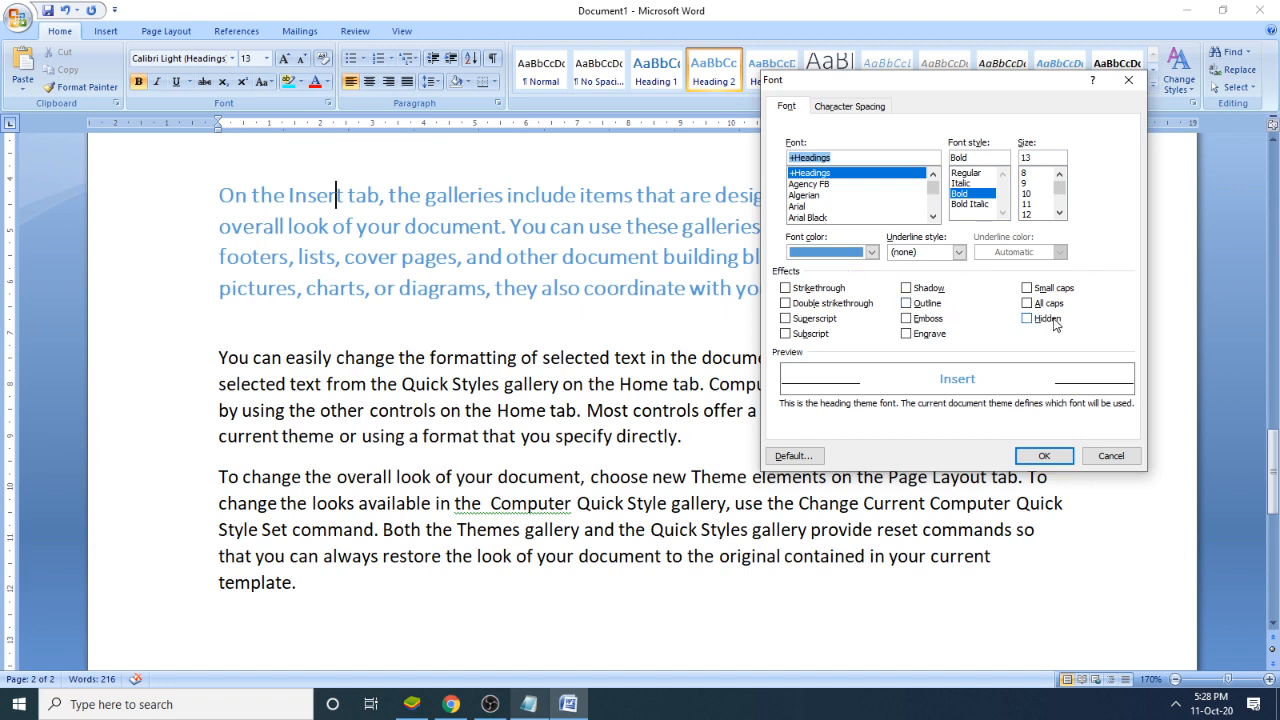
{"action": "left_click", "coordinate": [1111, 455]}
{"action": "left_click", "coordinate": [730, 357]}
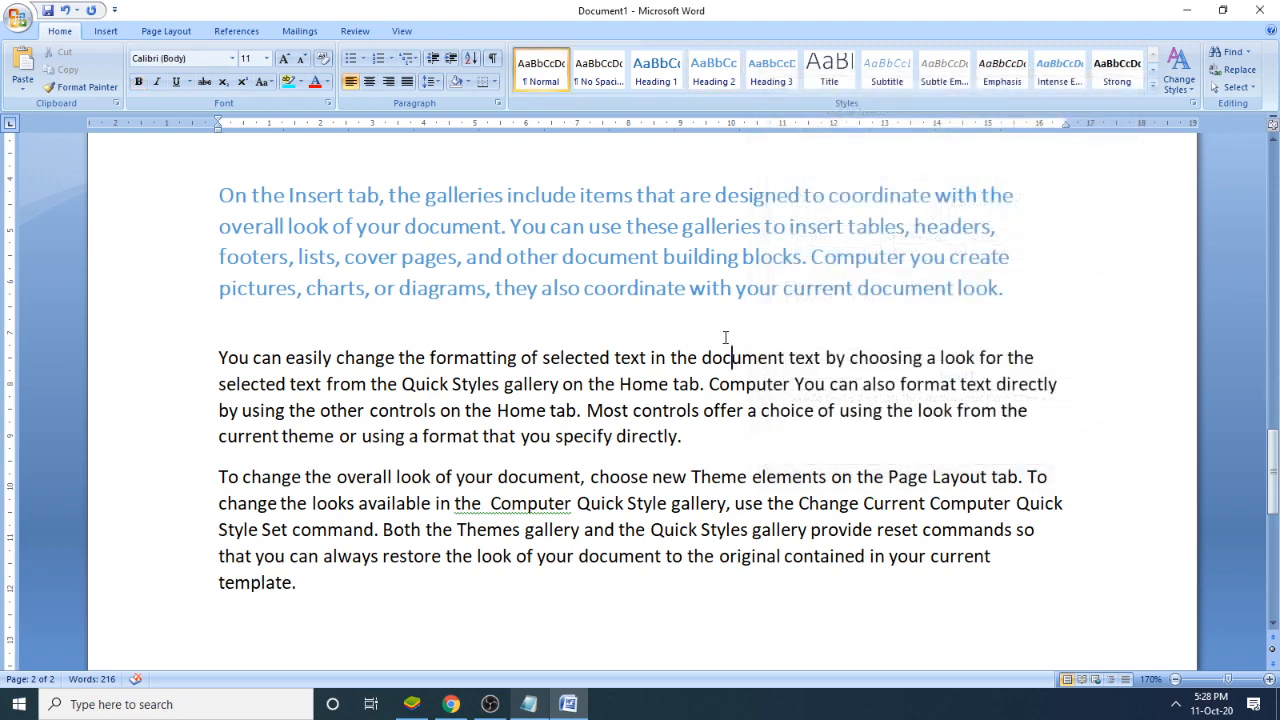
{"action": "left_click", "coordinate": [438, 226]}
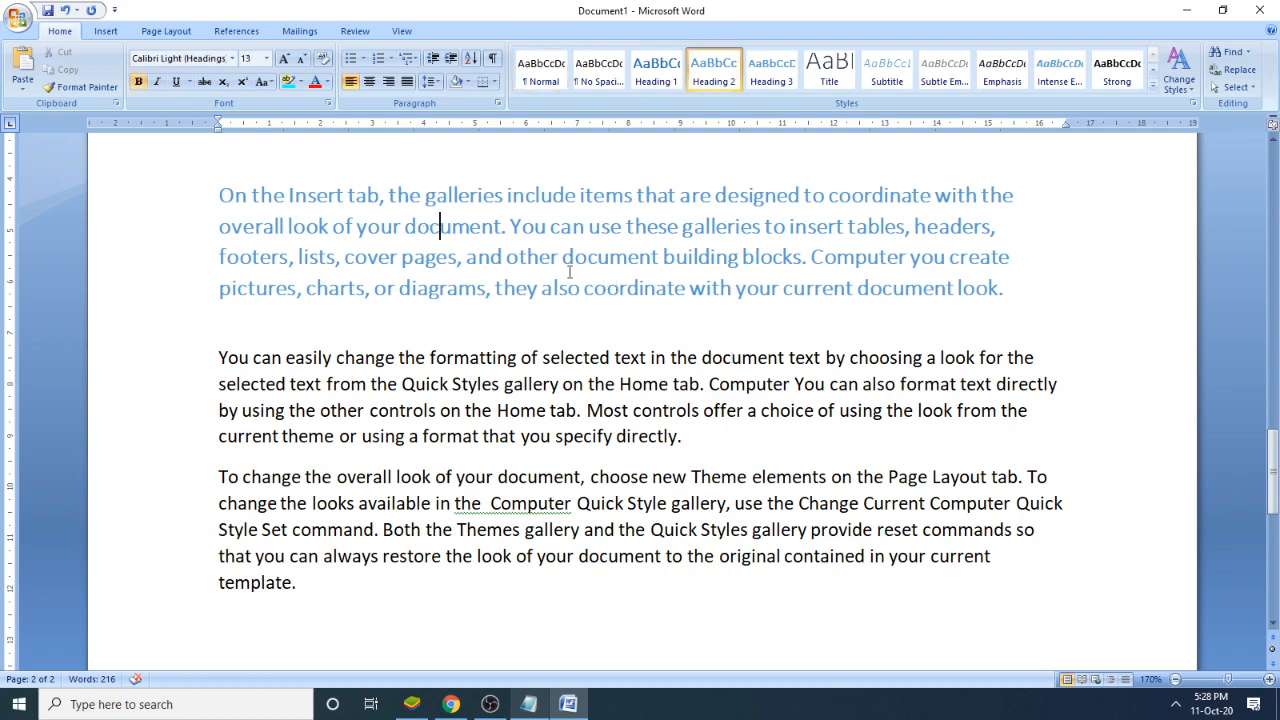
- Go back to the Notepad notes and add "6. Shift+F3" below the select-all topic, leaving blank space between
{"action": "left_click", "coordinate": [570, 704]}
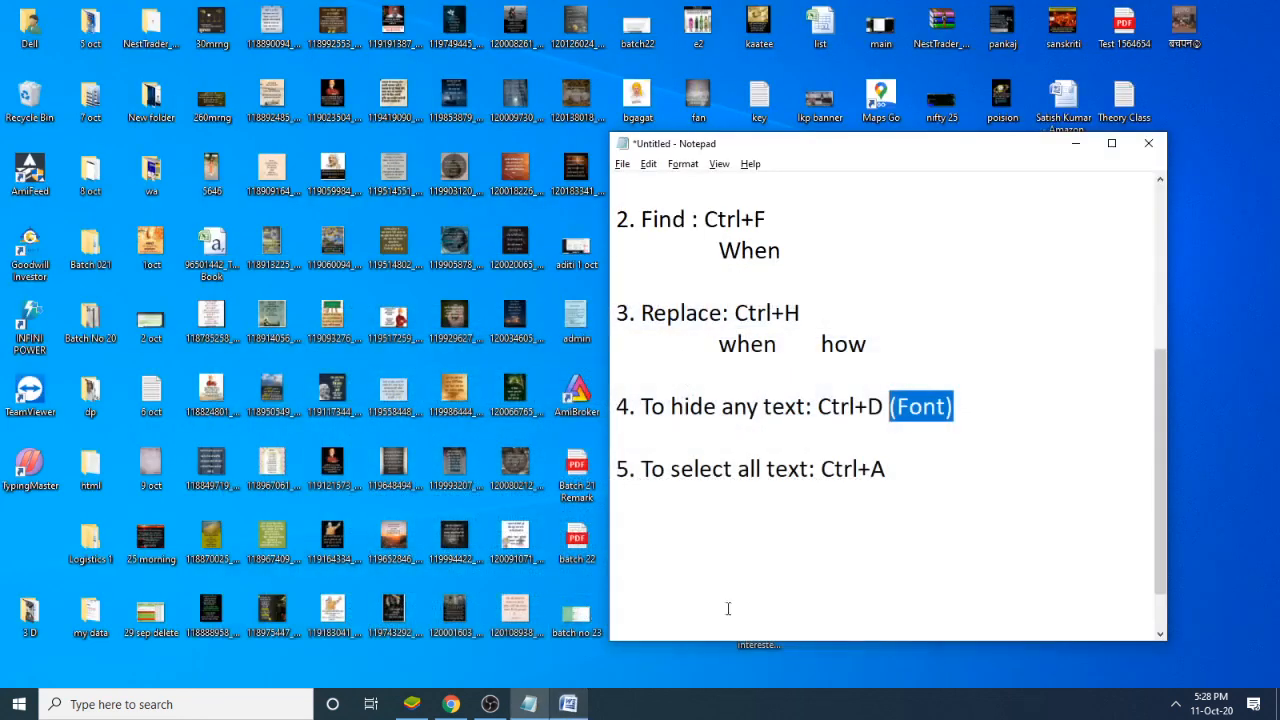
{"action": "left_click", "coordinate": [932, 486]}
{"action": "key", "text": "Return"}
{"action": "key", "text": "Return"}
{"action": "type", "text": "6"}
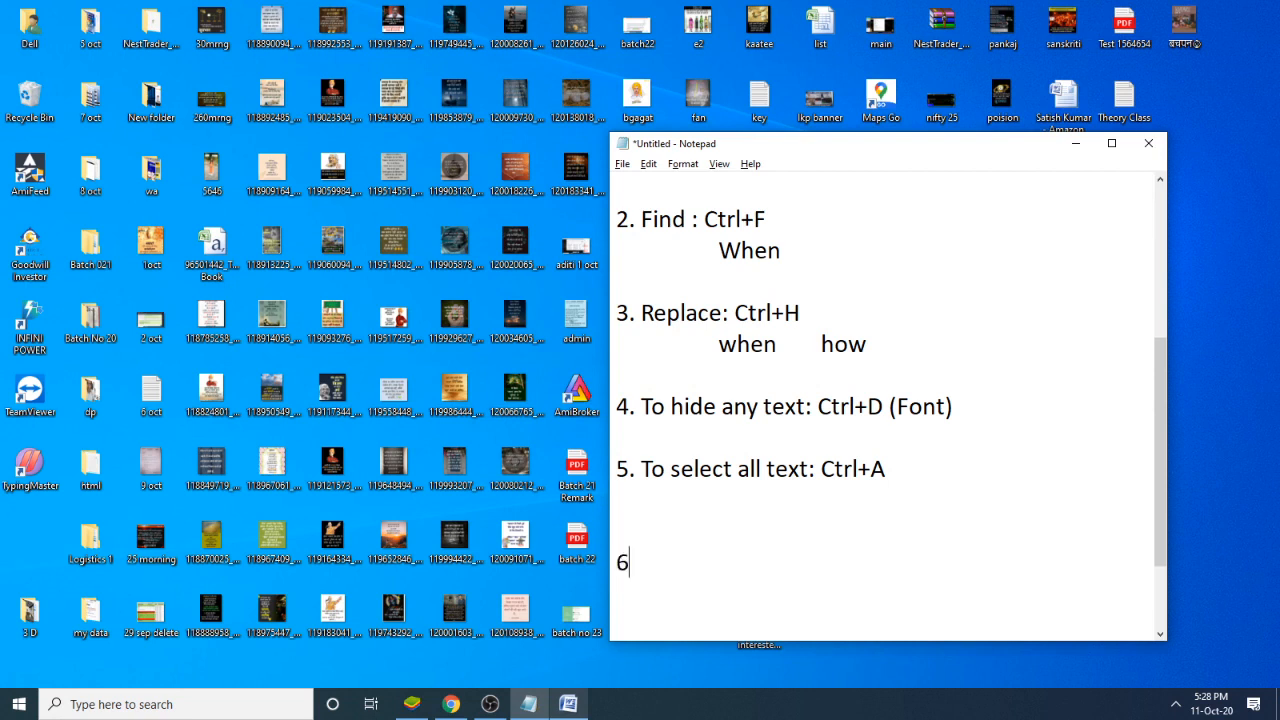
{"action": "type", "text": ". Shift+F3"}
- Insert "To change case:" before "Shift+F3" in item 6 of the notes
{"action": "key", "text": "Left"}
{"action": "key", "text": "Left"}
{"action": "key", "text": "Left"}
{"action": "key", "text": "Left"}
{"action": "key", "text": "Left"}
{"action": "key", "text": "Left"}
{"action": "key", "text": "Left"}
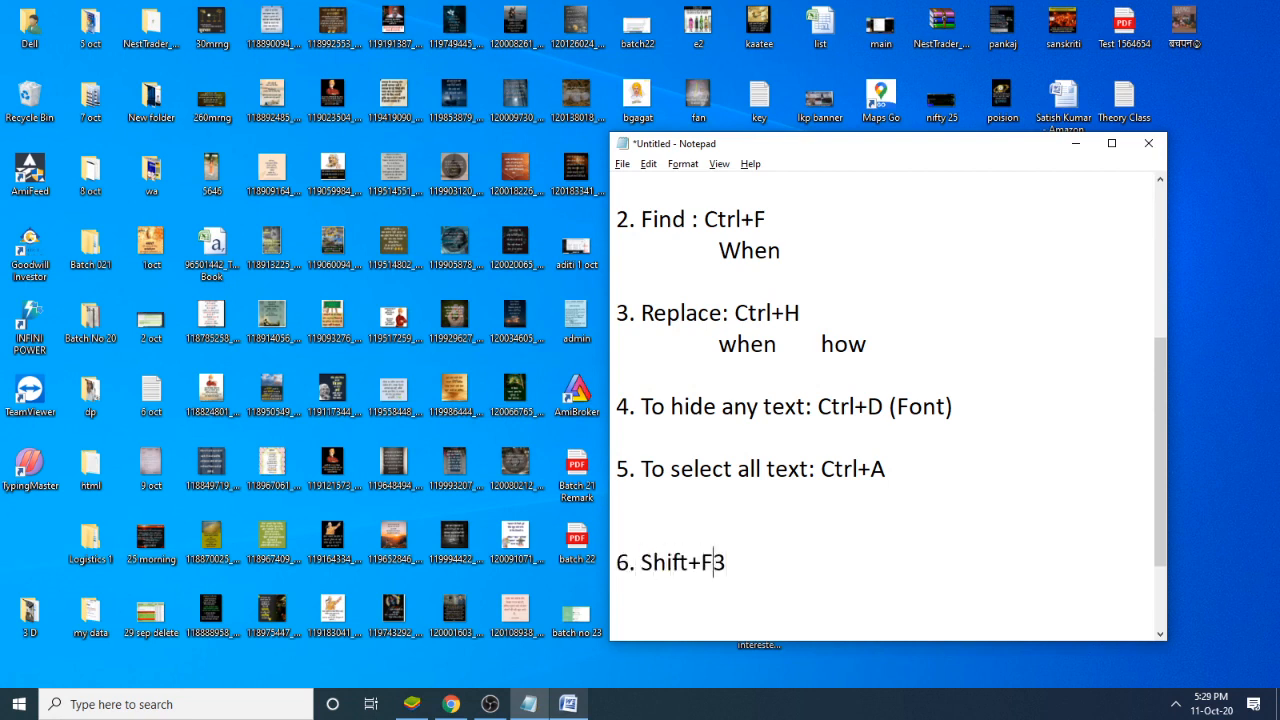
{"action": "key", "text": "Left"}
{"action": "type", "text": "To c"}
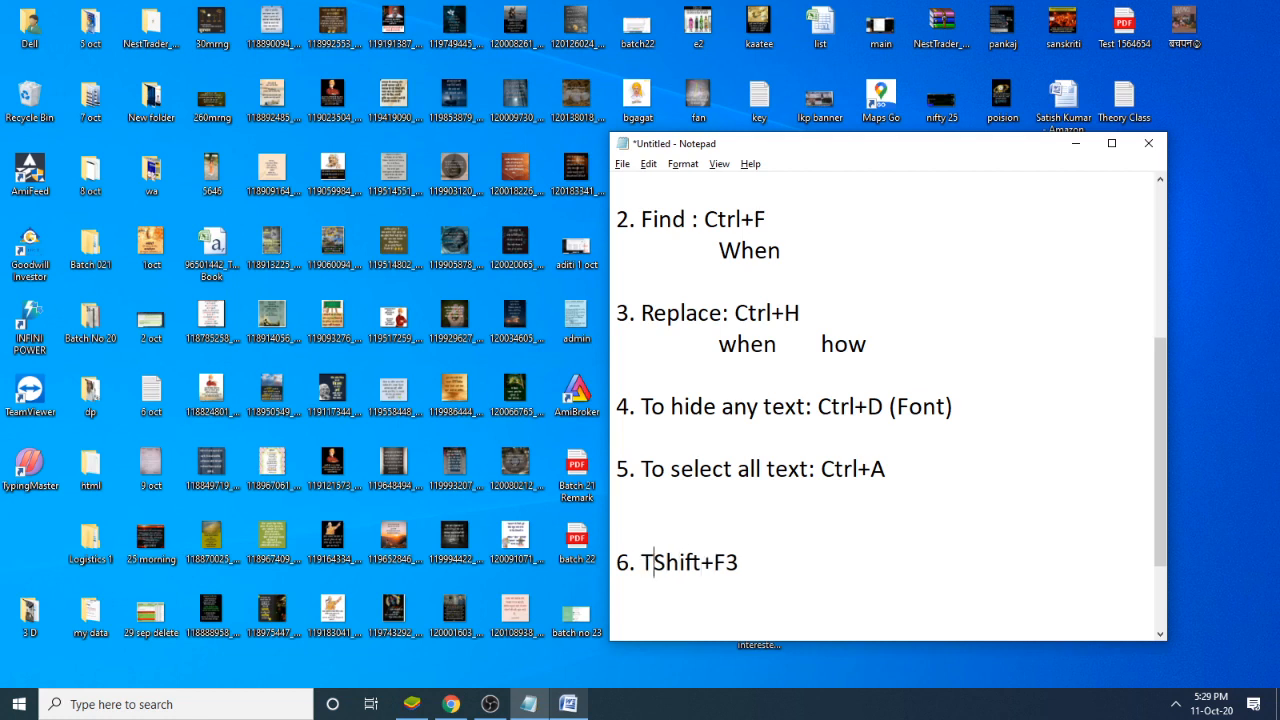
{"action": "type", "text": "hange cas"}
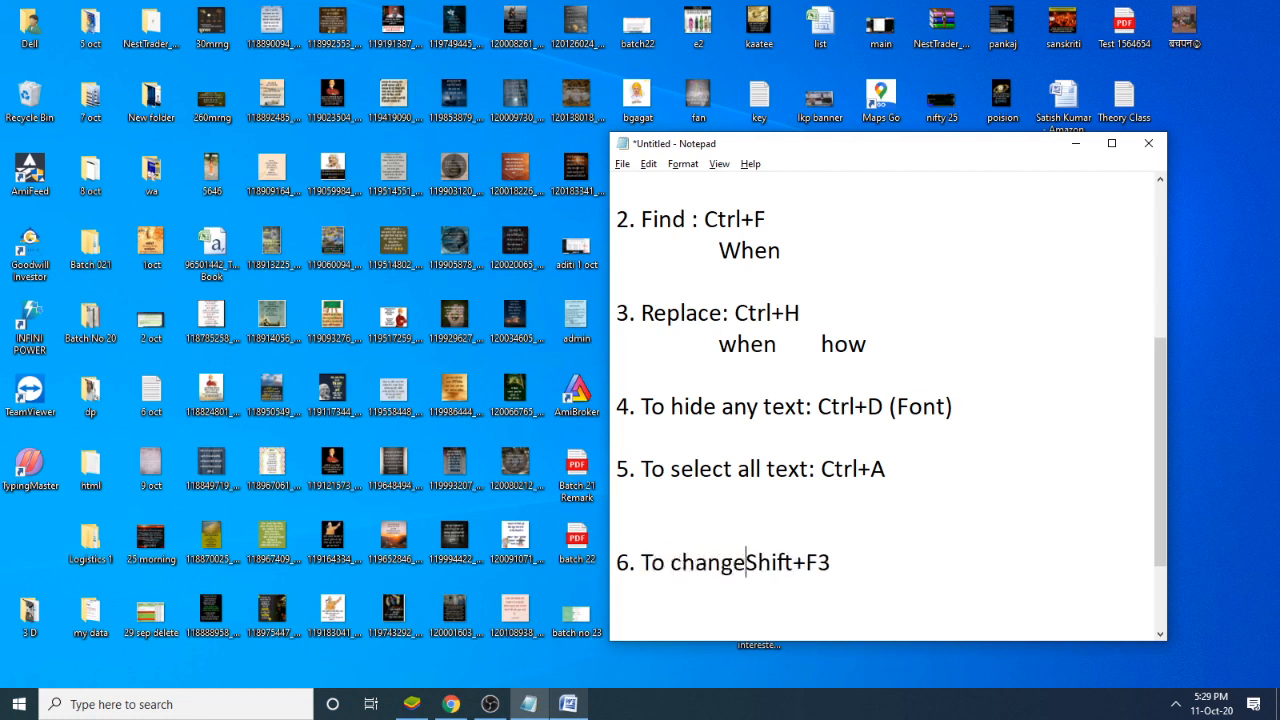
{"action": "type", "text": "e:"}
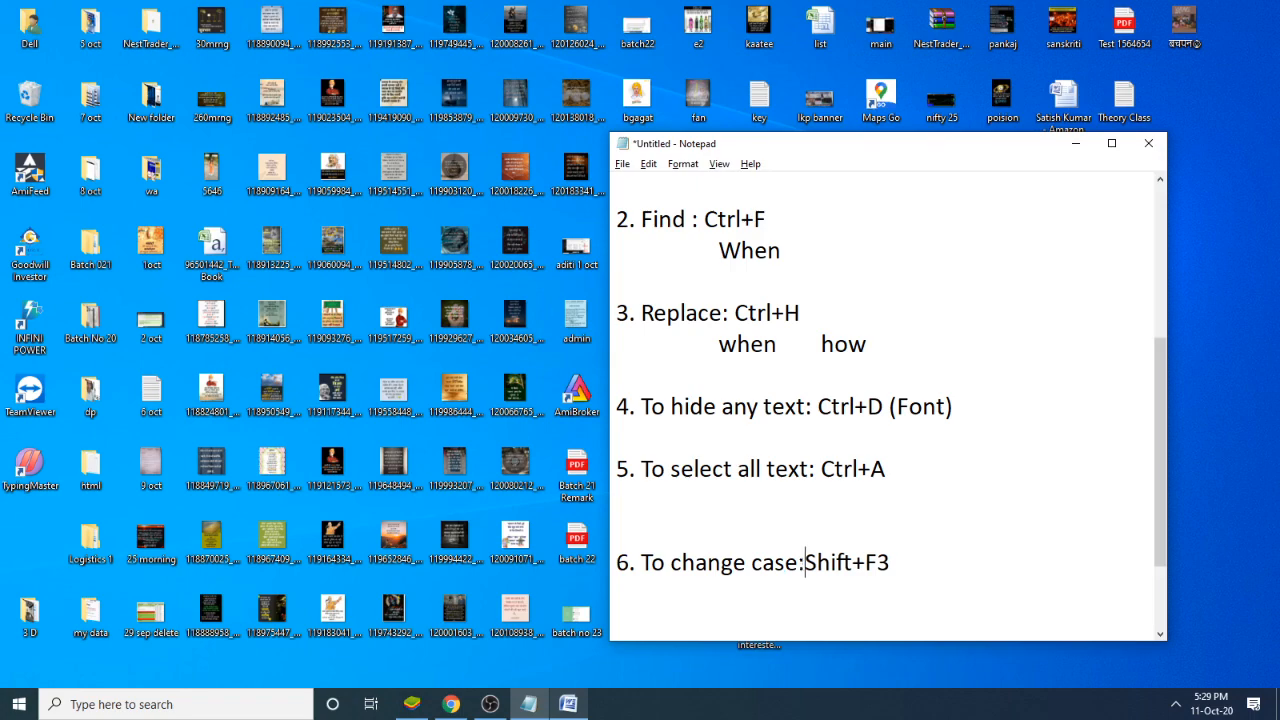
- In Word, add the sentence "He is a good boy." a few lines below the last sample paragraph
{"action": "left_click", "coordinate": [564, 706]}
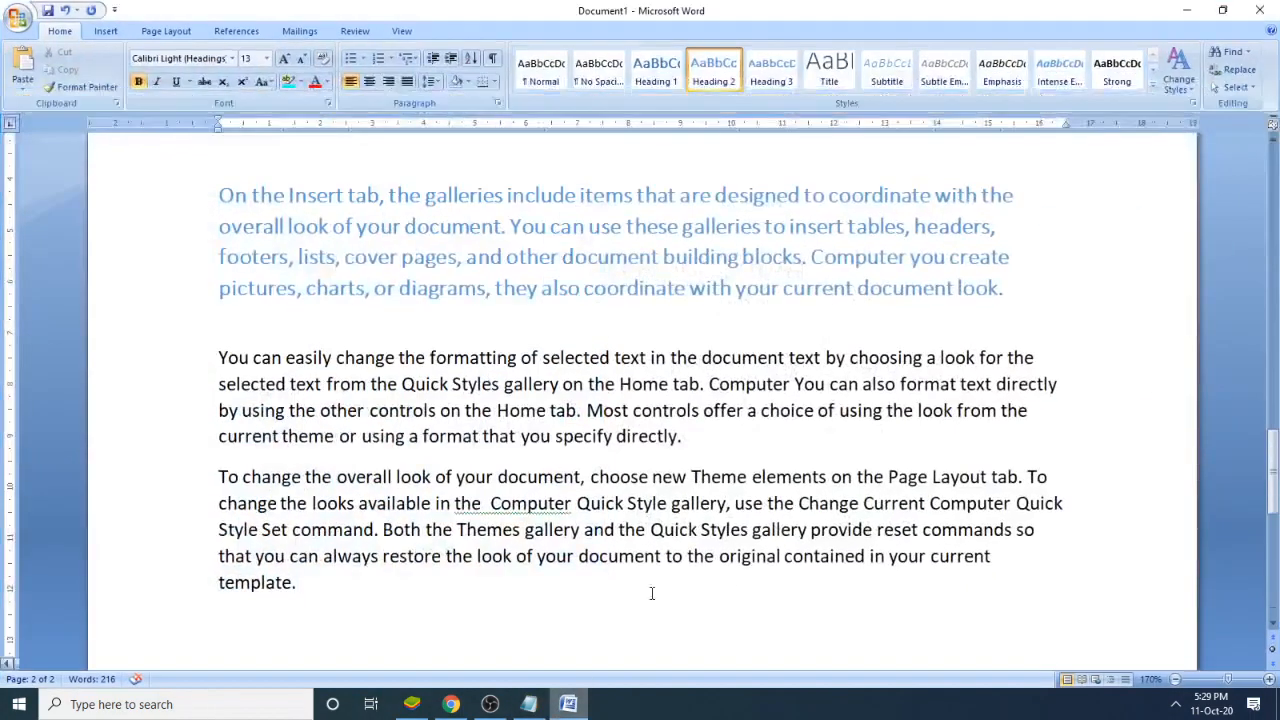
{"action": "scroll", "coordinate": [517, 517], "scroll_direction": "down", "scroll_amount": 3}
{"action": "left_click", "coordinate": [454, 418]}
{"action": "key", "text": "Return"}
{"action": "key", "text": "Return"}
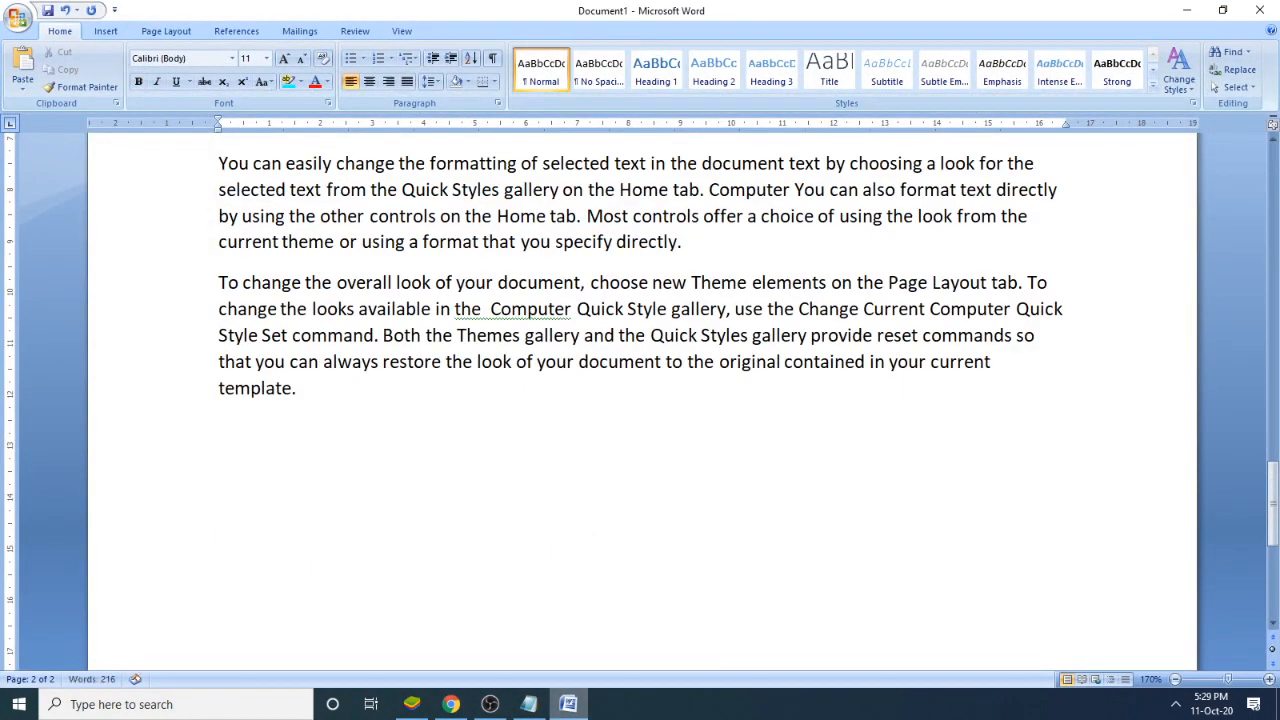
{"action": "type", "text": "He is a good"}
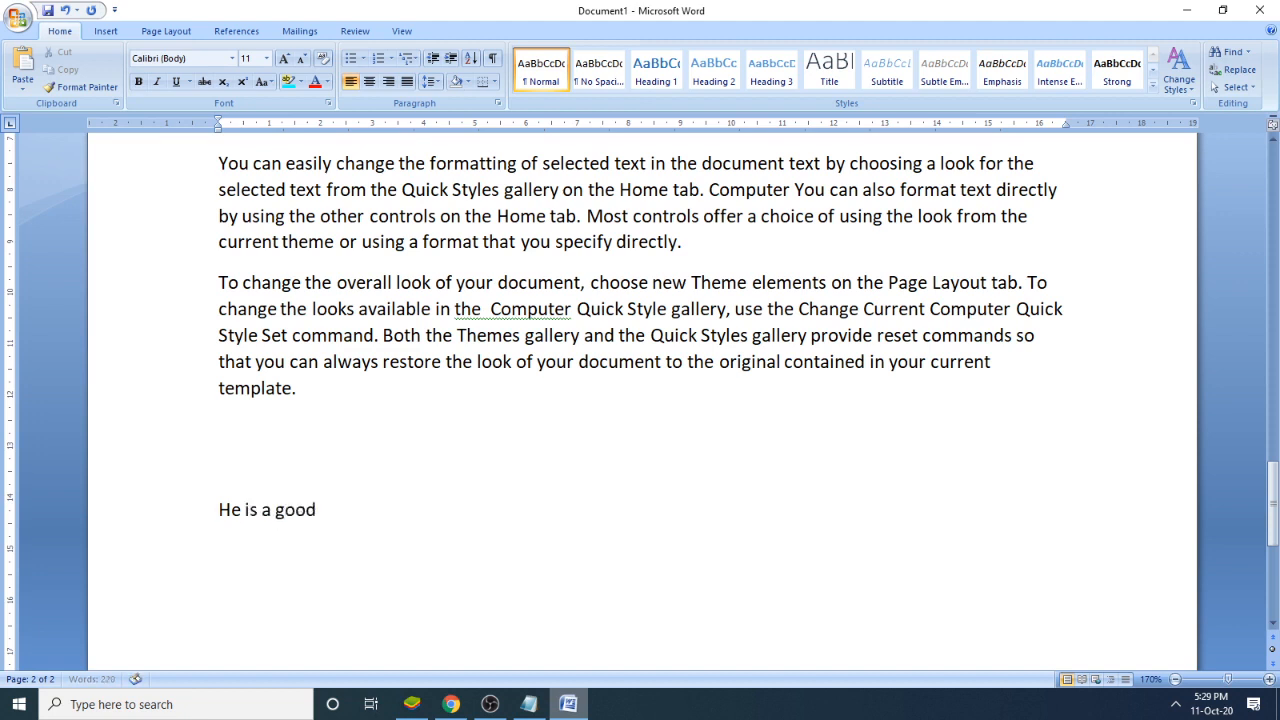
{"action": "type", "text": " boy."}
- Select the sentence "He is a good boy.", then switch to Notepad and highlight the shortcut in item 6
{"action": "left_click_drag", "start_coordinate": [441, 516], "coordinate": [214, 509]}
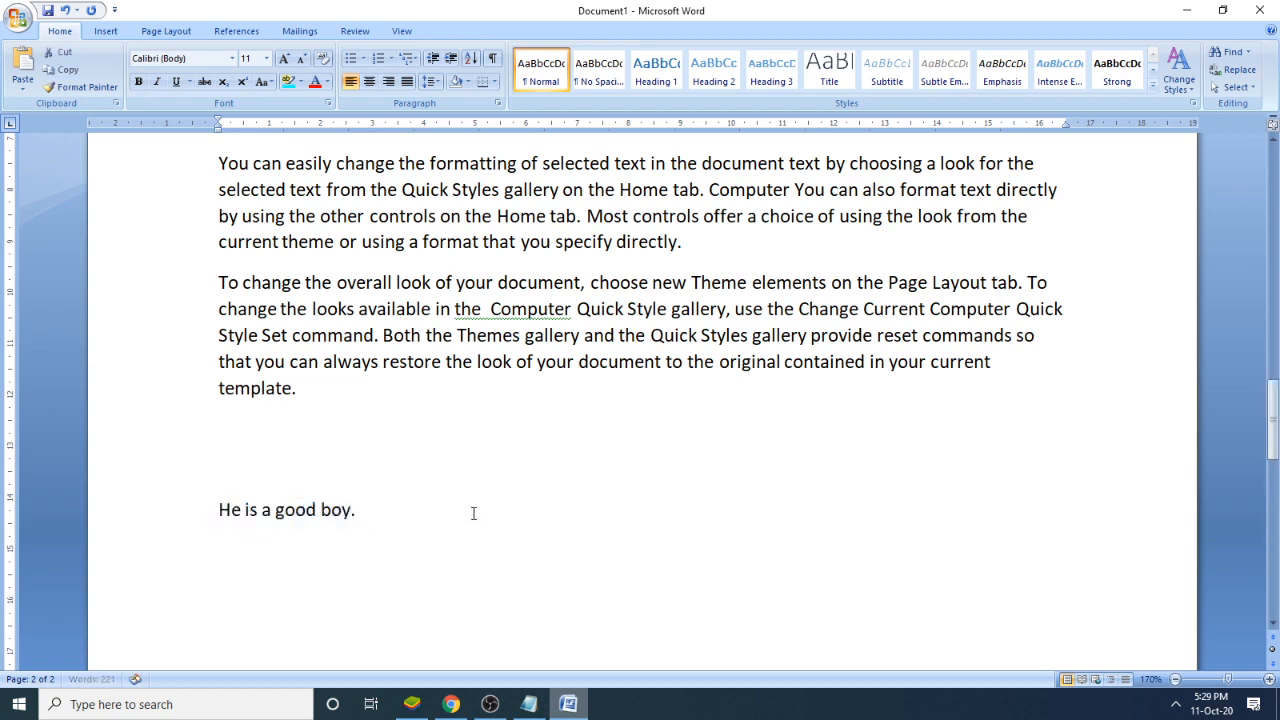
{"action": "scroll", "coordinate": [471, 514], "scroll_direction": "up", "scroll_amount": 11, "text": "ctrl"}
{"action": "scroll", "coordinate": [465, 500], "scroll_direction": "up", "scroll_amount": 15, "text": "ctrl"}
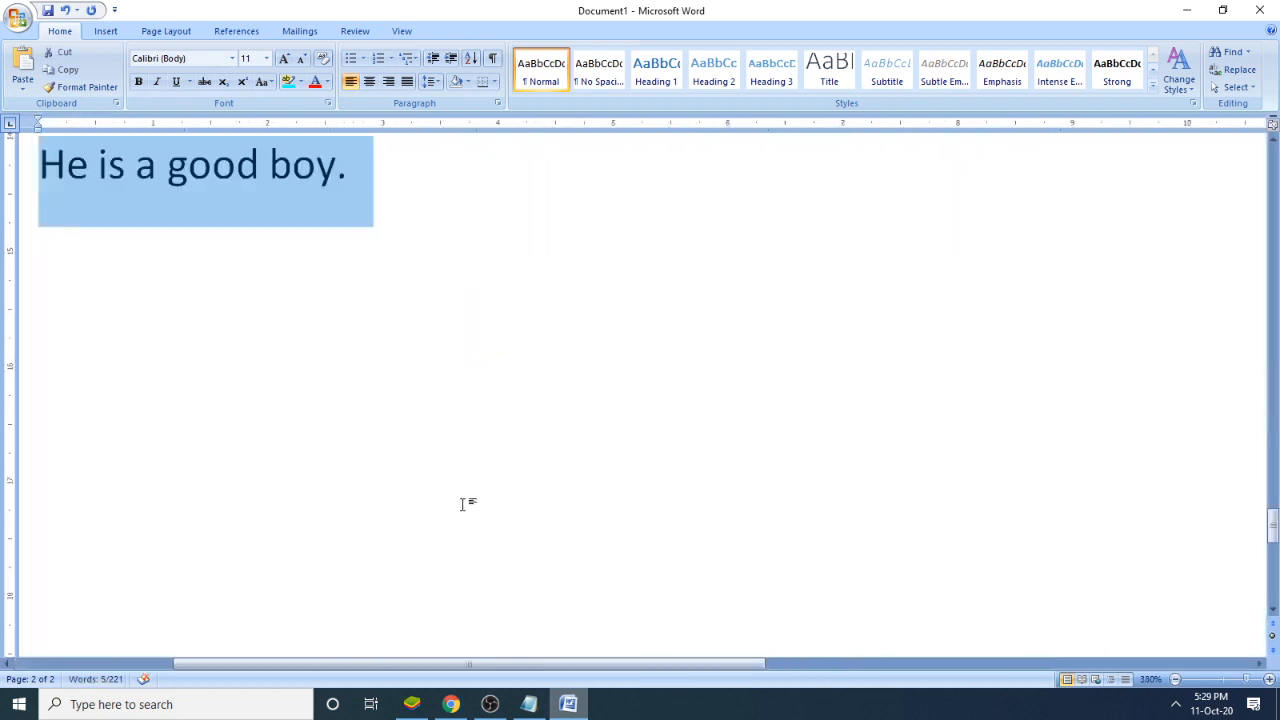
{"action": "scroll", "coordinate": [472, 491], "scroll_direction": "up", "scroll_amount": 4}
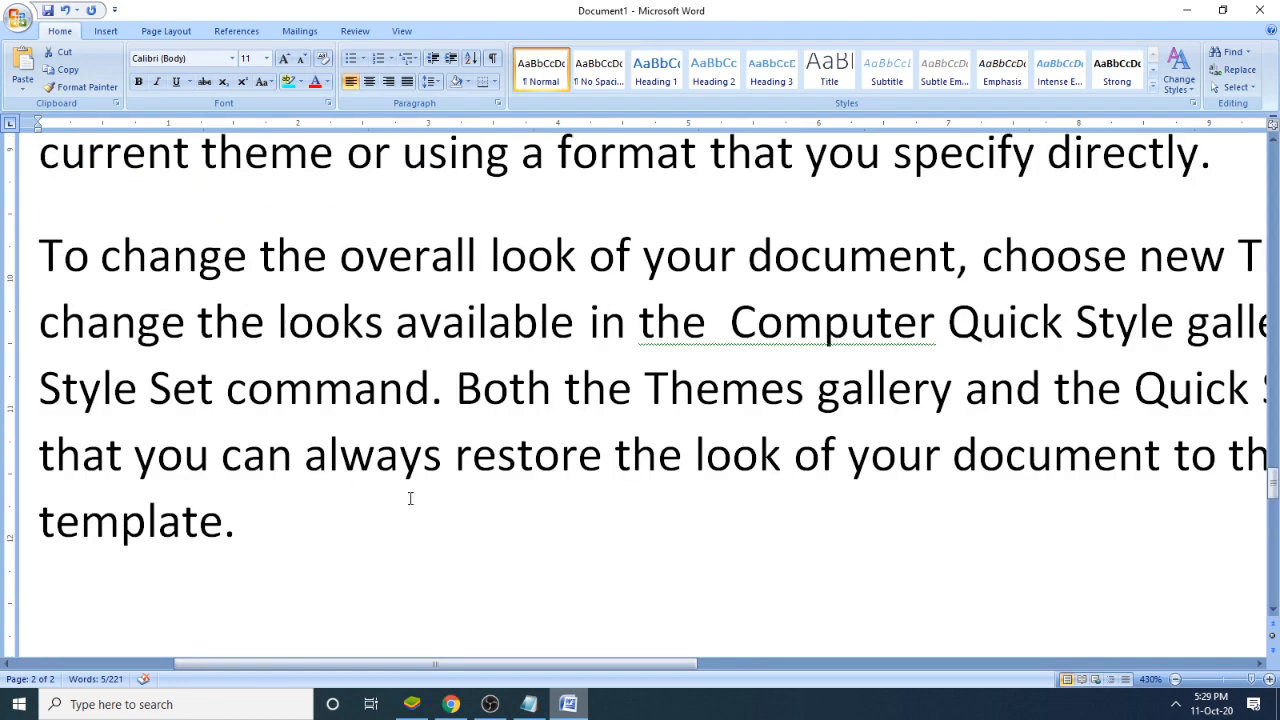
{"action": "scroll", "coordinate": [409, 498], "scroll_direction": "down", "scroll_amount": 3}
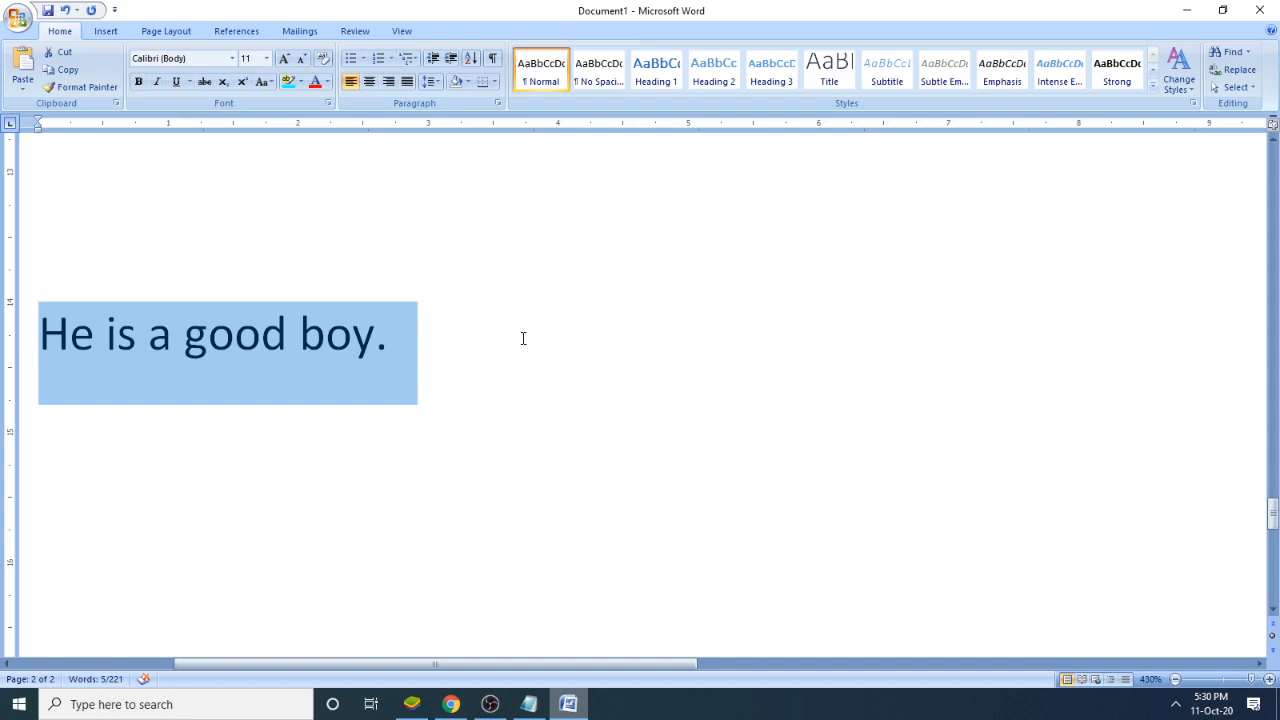
{"action": "left_click", "coordinate": [529, 704]}
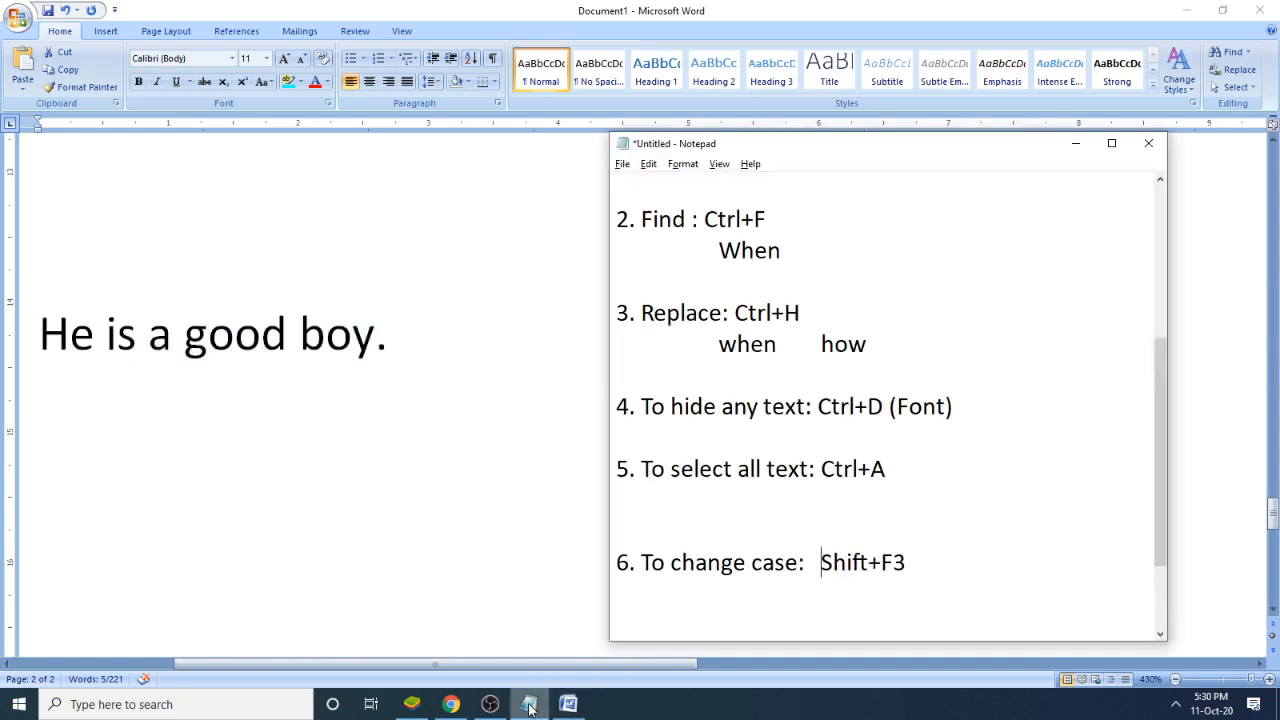
{"action": "left_click_drag", "start_coordinate": [906, 563], "coordinate": [833, 563]}
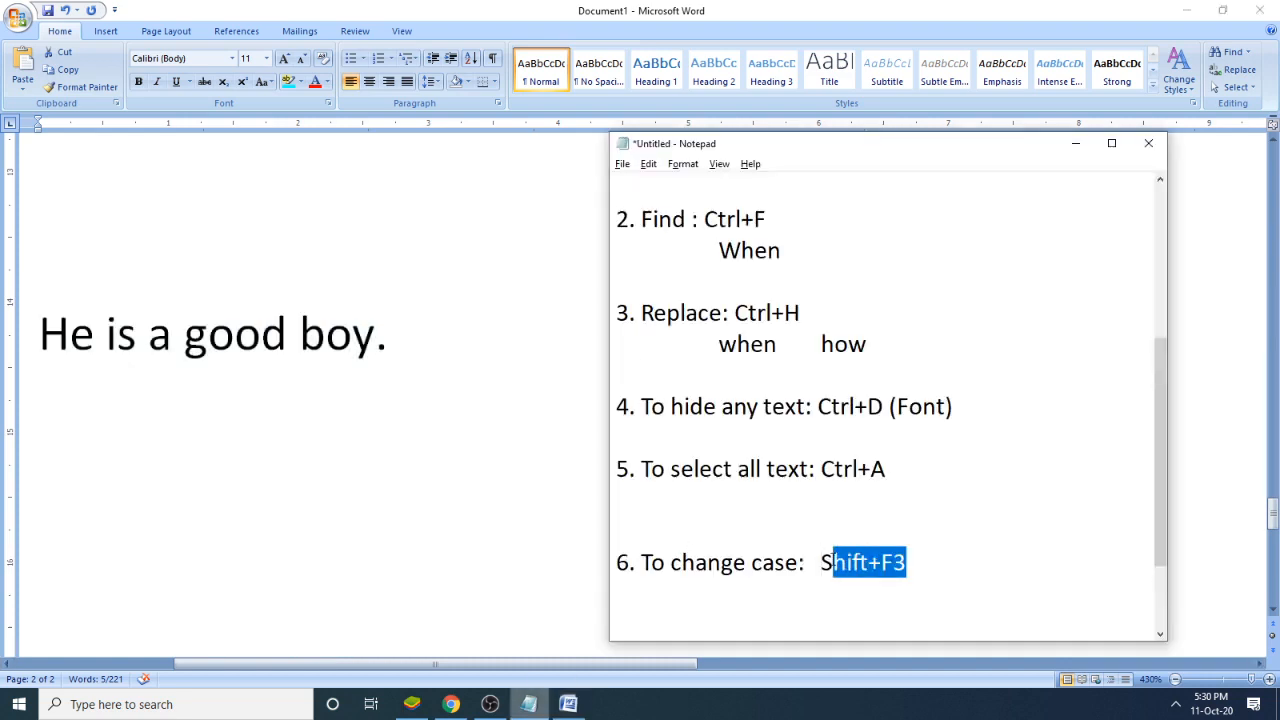
- In Word, cycle the case of "boy" through "Boy" and "BOY" back to lowercase
{"action": "left_click", "coordinate": [792, 6]}
{"action": "left_click", "coordinate": [389, 347]}
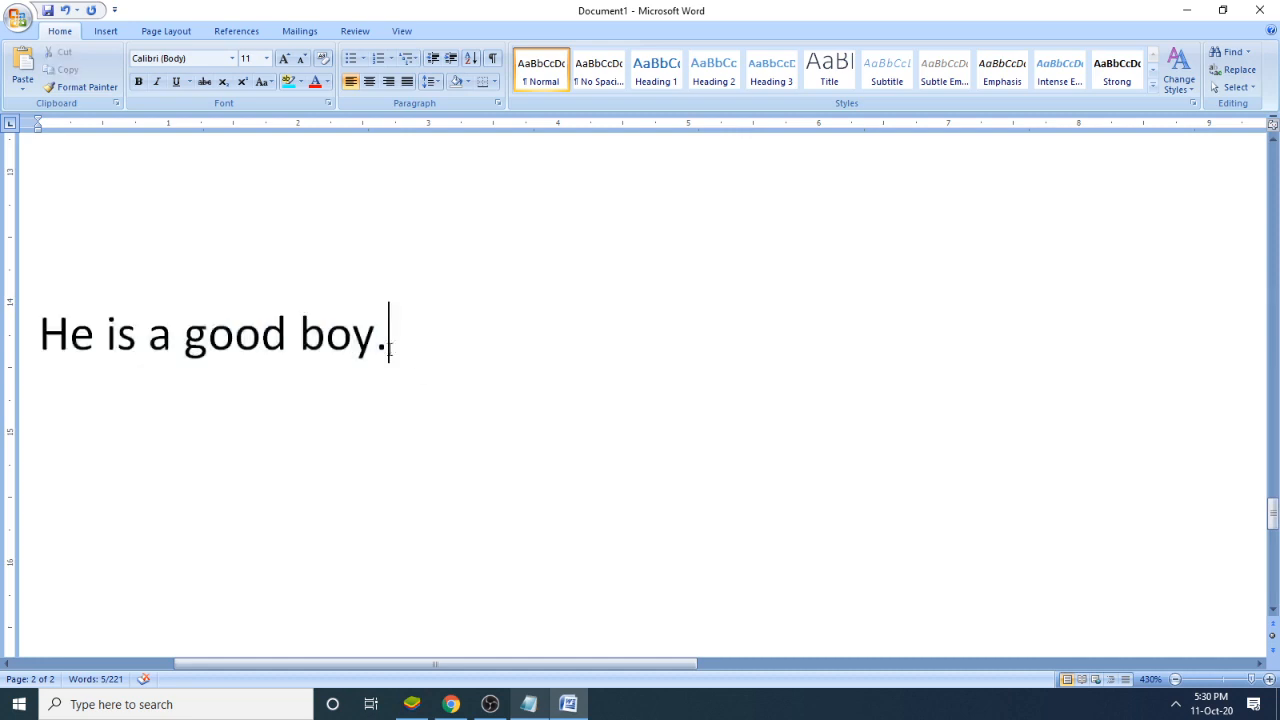
{"action": "left_click_drag", "start_coordinate": [376, 340], "coordinate": [305, 338]}
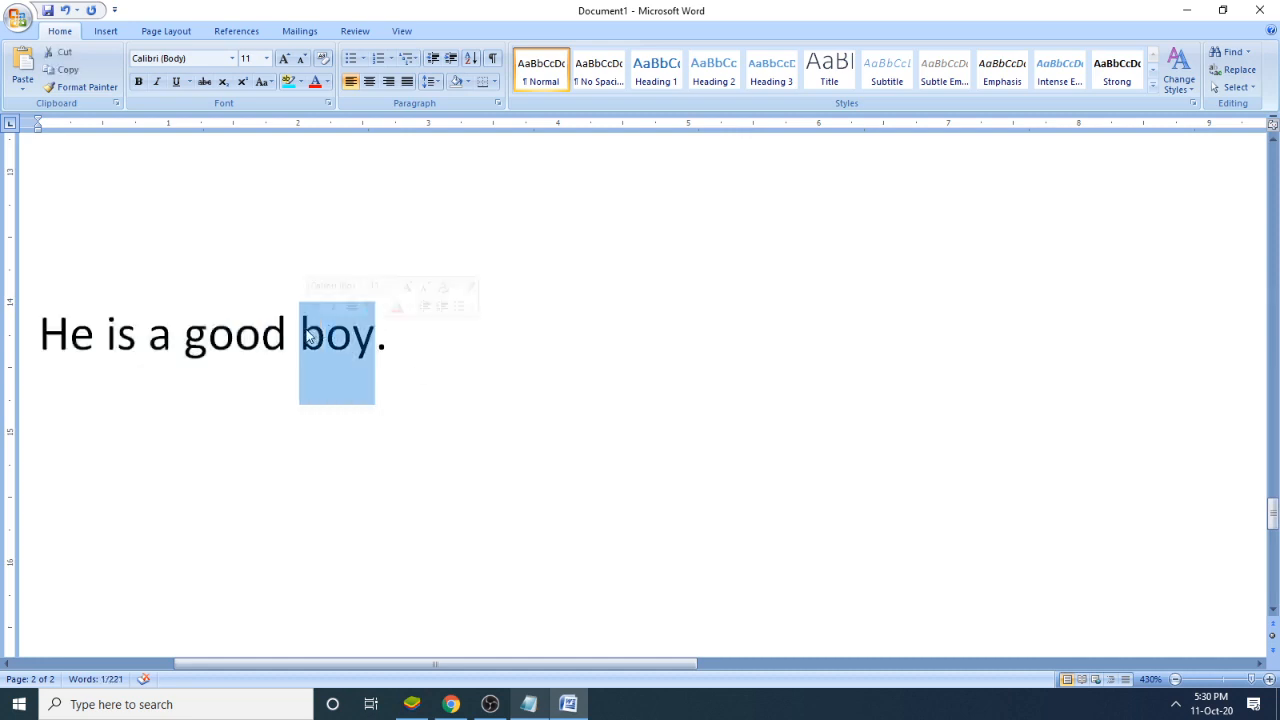
{"action": "key", "text": "shift+F3"}
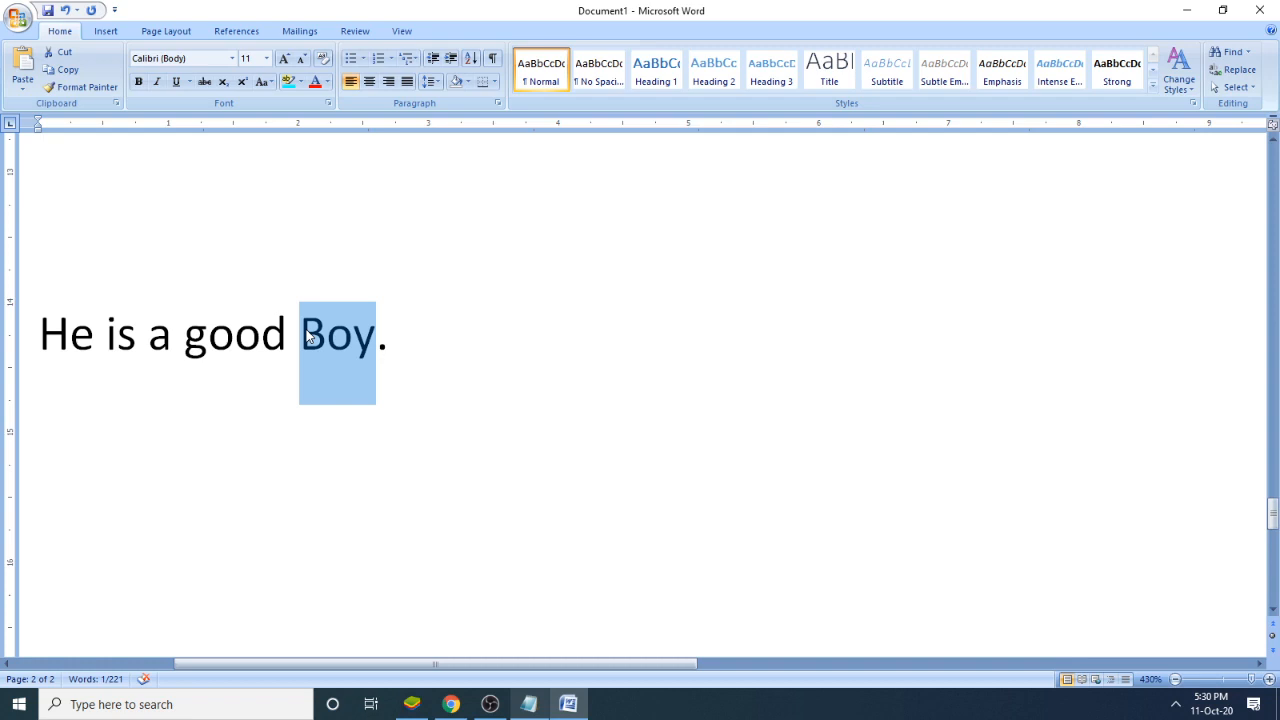
{"action": "key", "text": "shift+F3"}
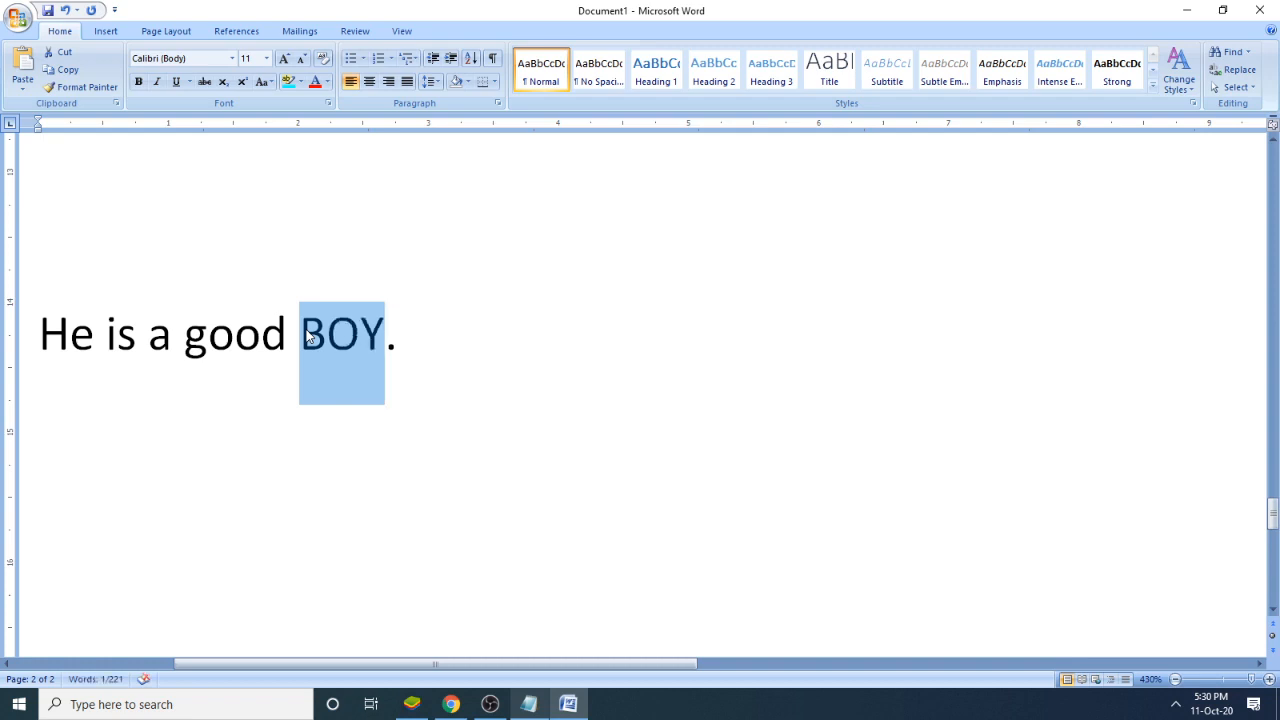
{"action": "key", "text": "shift+F3"}
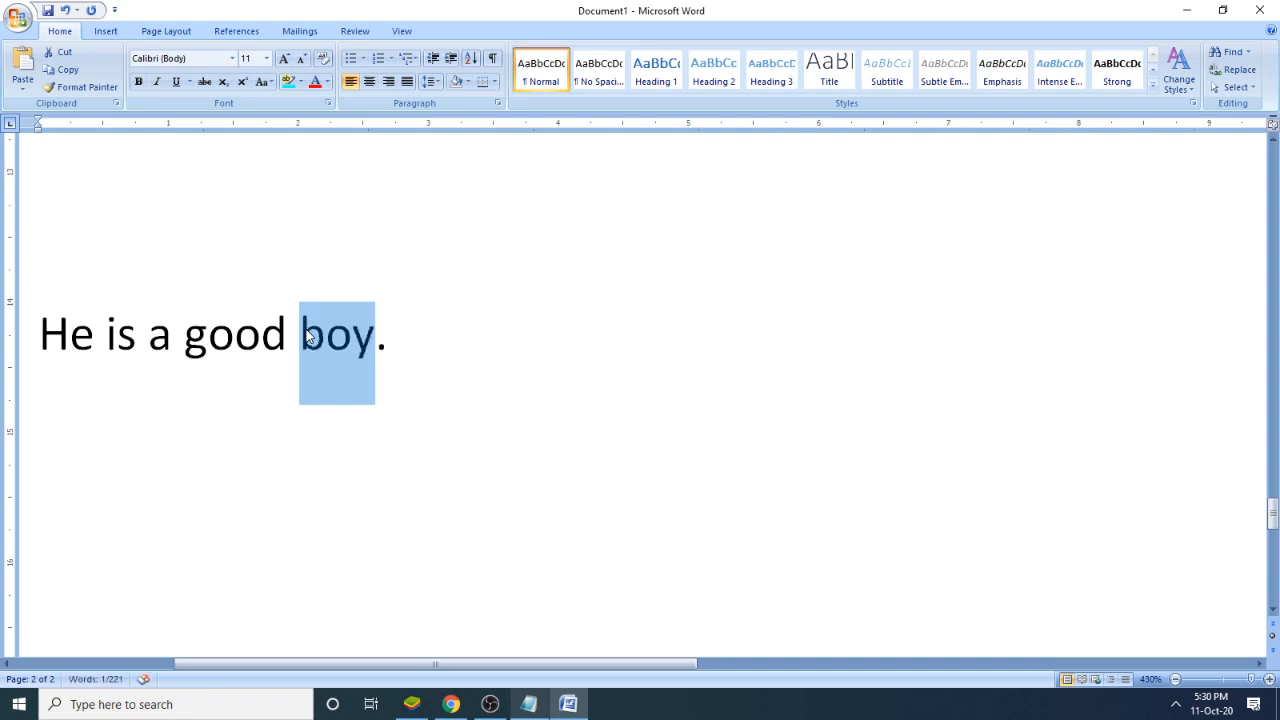
- Cycle the case of the whole sentence "He is a good boy." through uppercase and back to sentence case
{"action": "left_click_drag", "start_coordinate": [482, 352], "coordinate": [45, 349]}
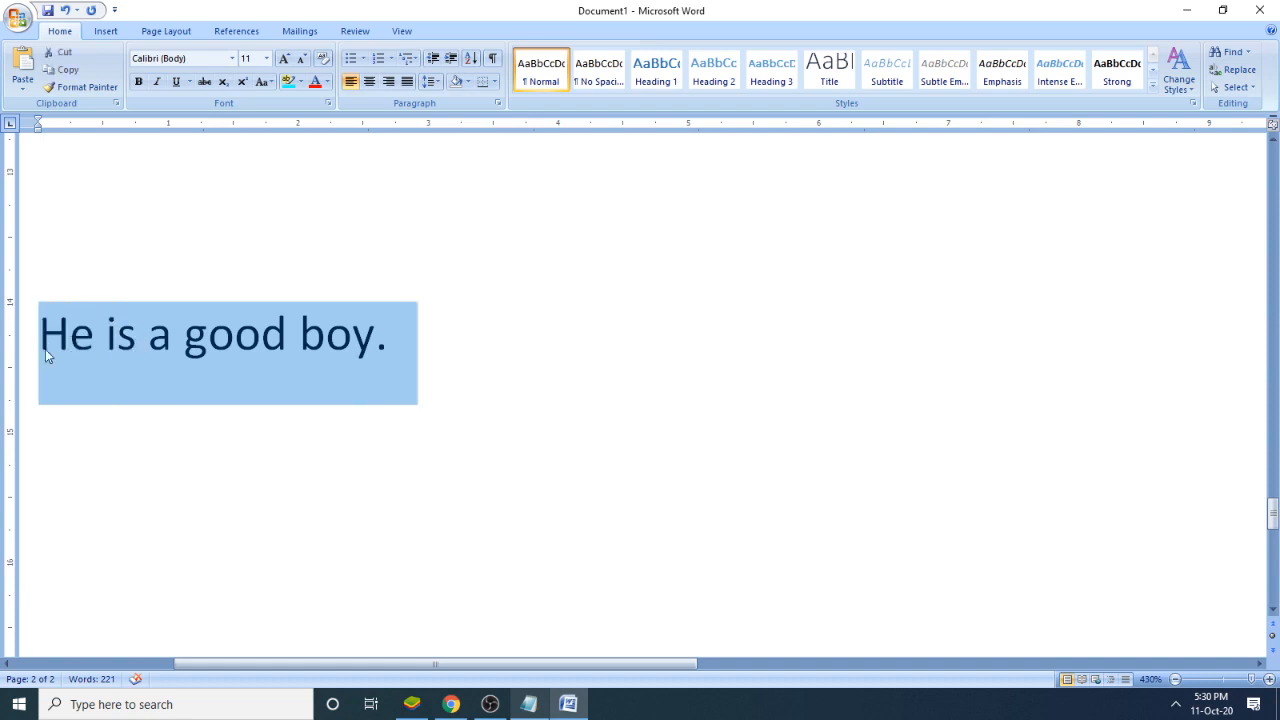
{"action": "key", "text": "shift+F3"}
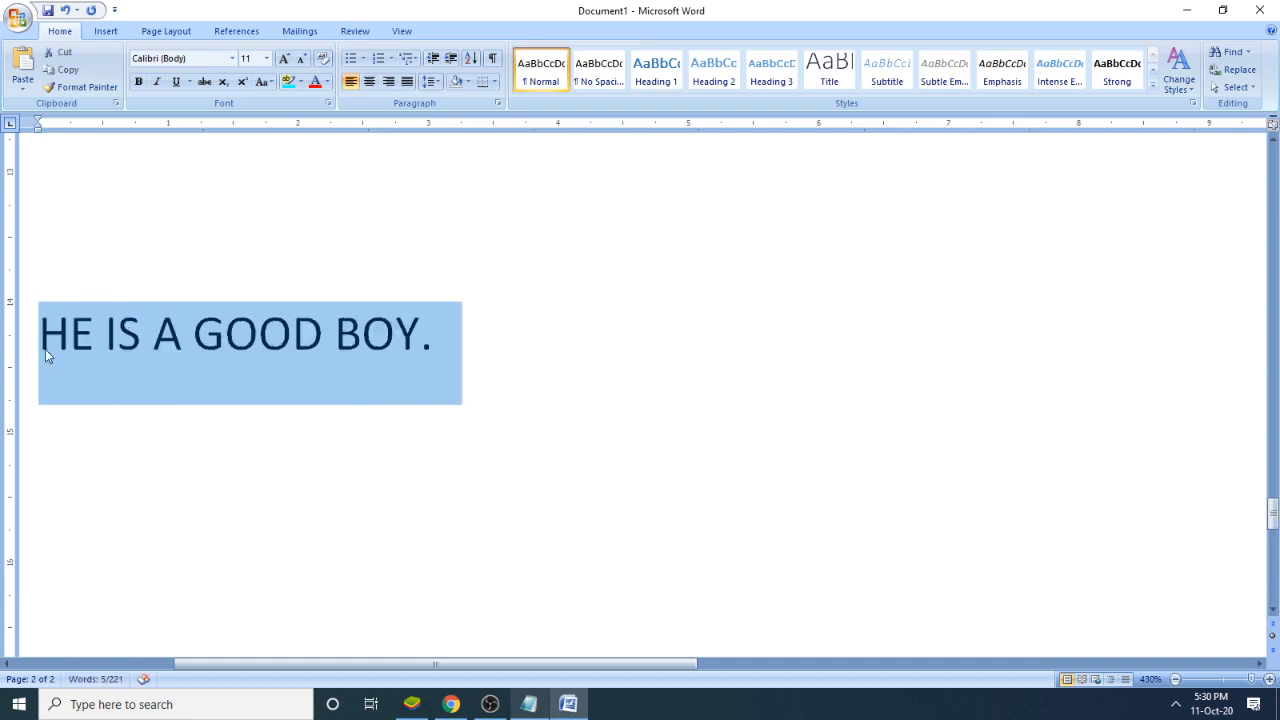
{"action": "key", "text": "shift+F3"}
{"action": "key", "text": "shift+F3"}
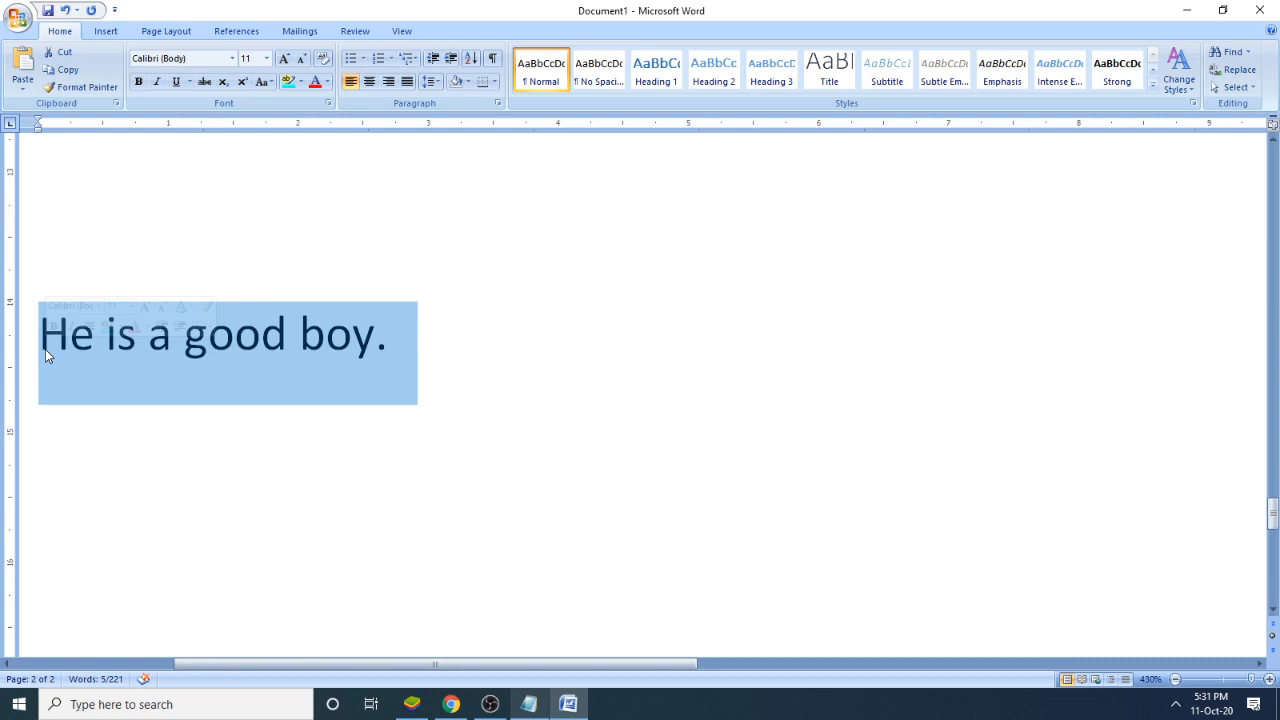
- Select "good boy." within the sentence and cycle its case repeatedly, ending with "Good Boy." capitalized
{"action": "left_click_drag", "start_coordinate": [392, 340], "coordinate": [230, 343]}
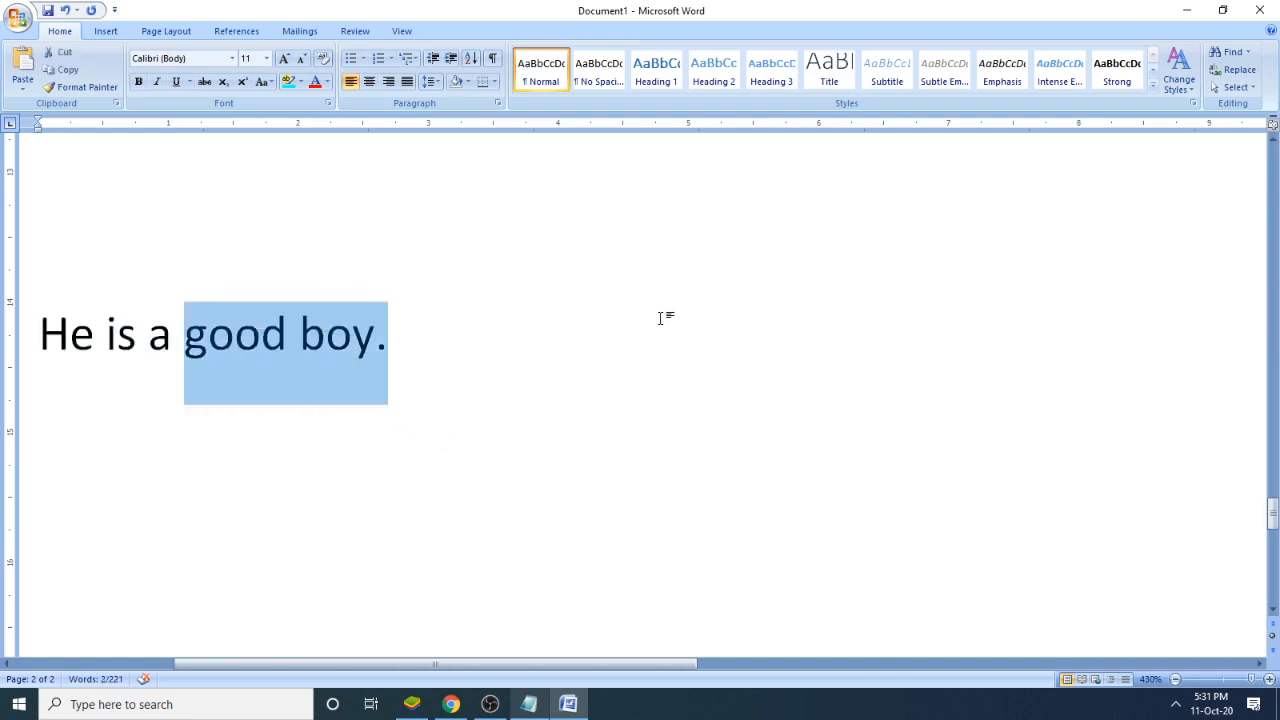
{"action": "key", "text": "shift+F3"}
{"action": "key", "text": "shift+F3"}
{"action": "key", "text": "shift+F3"}
{"action": "key", "text": "shift+F3"}
{"action": "key", "text": "shift+F3"}
{"action": "key", "text": "shift+F3"}
{"action": "key", "text": "shift+F3"}
{"action": "key", "text": "shift+F3"}
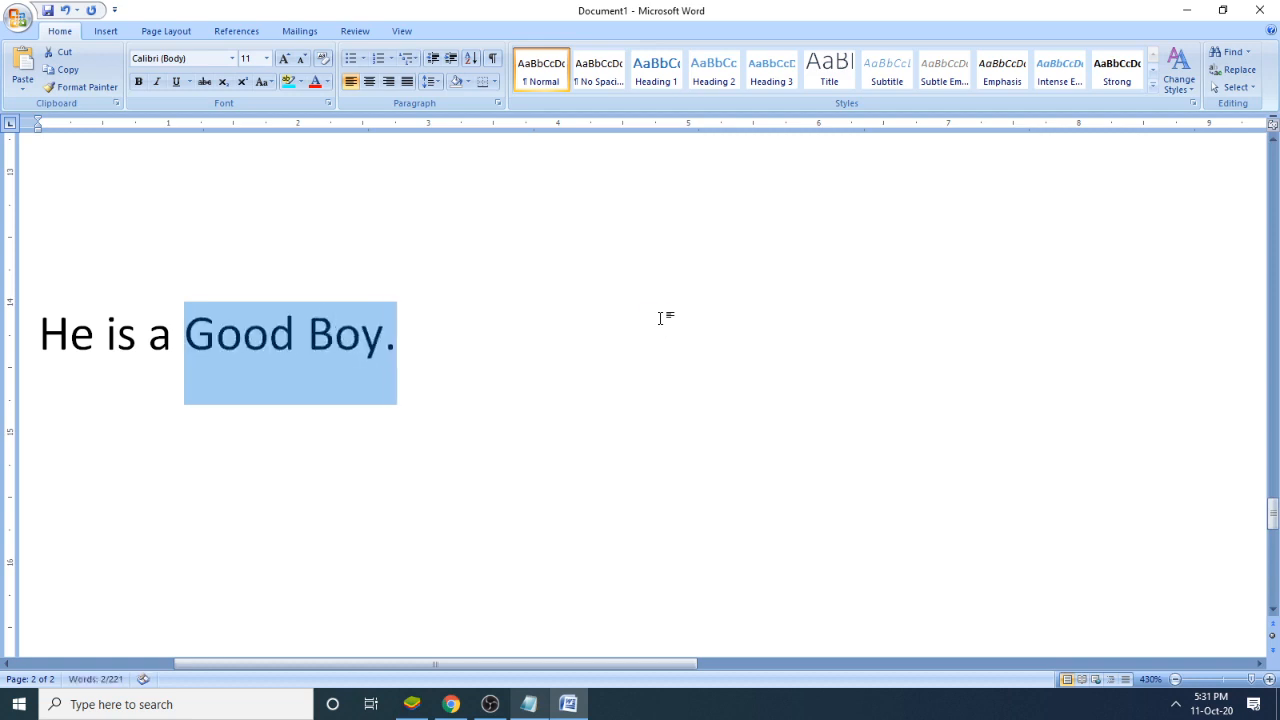
{"action": "key", "text": "shift+F3"}
{"action": "key", "text": "shift+F3"}
{"action": "key", "text": "shift+F3"}
{"action": "key", "text": "shift+F3"}
{"action": "key", "text": "shift+F3"}
- In Notepad, add item 7 "To Select:" below the change case note, then insert "text" before its colon
{"action": "left_click", "coordinate": [529, 704]}
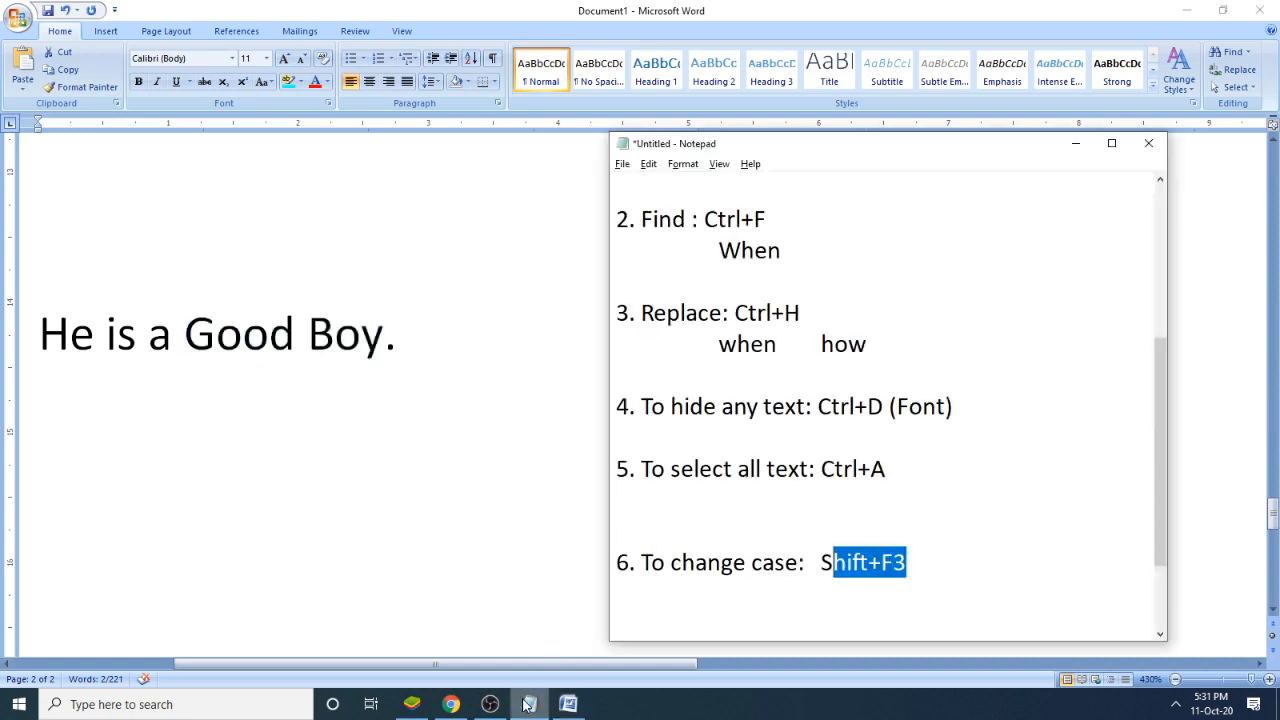
{"action": "scroll", "coordinate": [850, 555], "scroll_direction": "down", "scroll_amount": 1}
{"action": "left_click", "coordinate": [974, 478]}
{"action": "key", "text": "Return"}
{"action": "key", "text": "Return"}
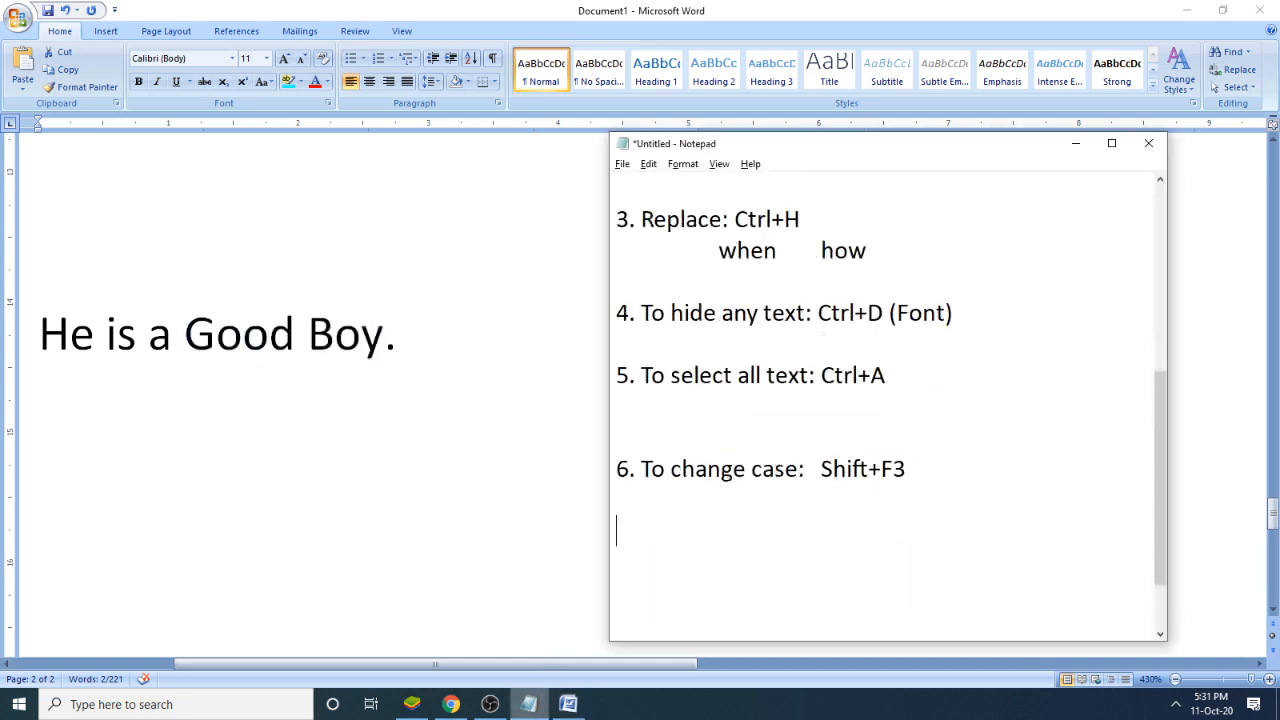
{"action": "type", "text": "7. To Select:"}
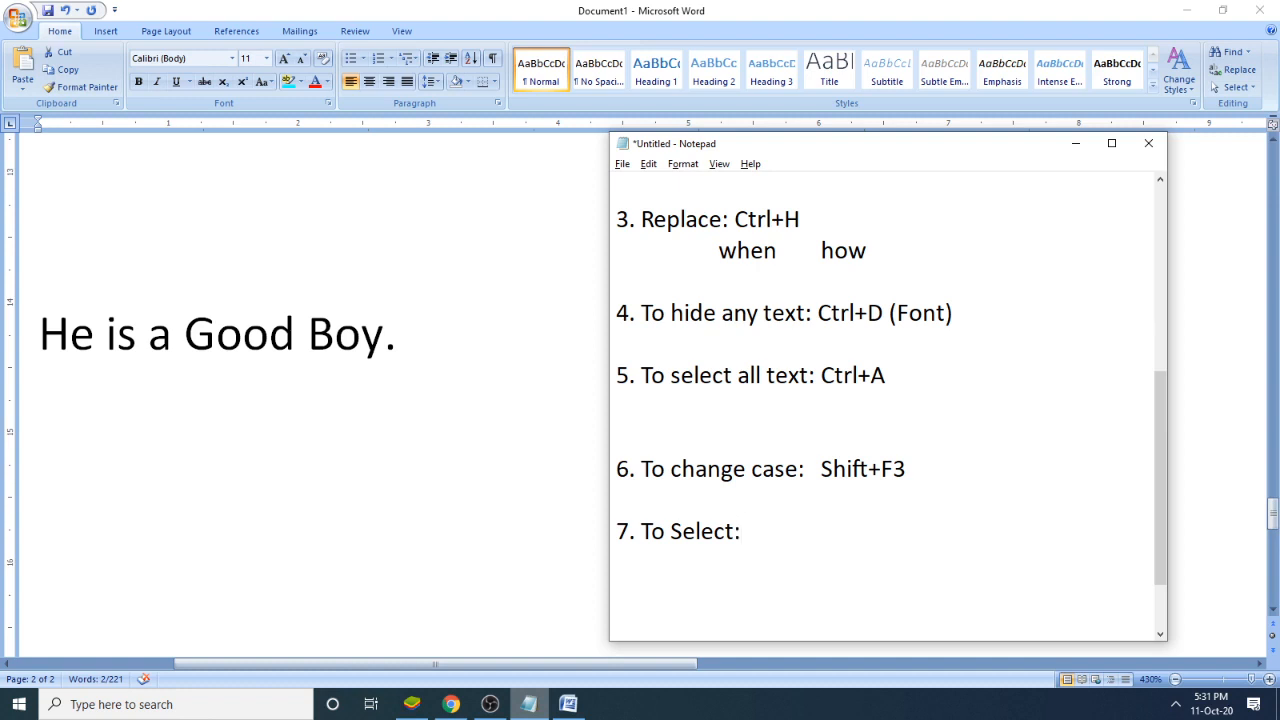
{"action": "left_click", "coordinate": [735, 531]}
{"action": "type", "text": "text"}
- Switch to Word and bring the sample paragraphs into view at 200% zoom
{"action": "key", "text": "alt+Tab"}
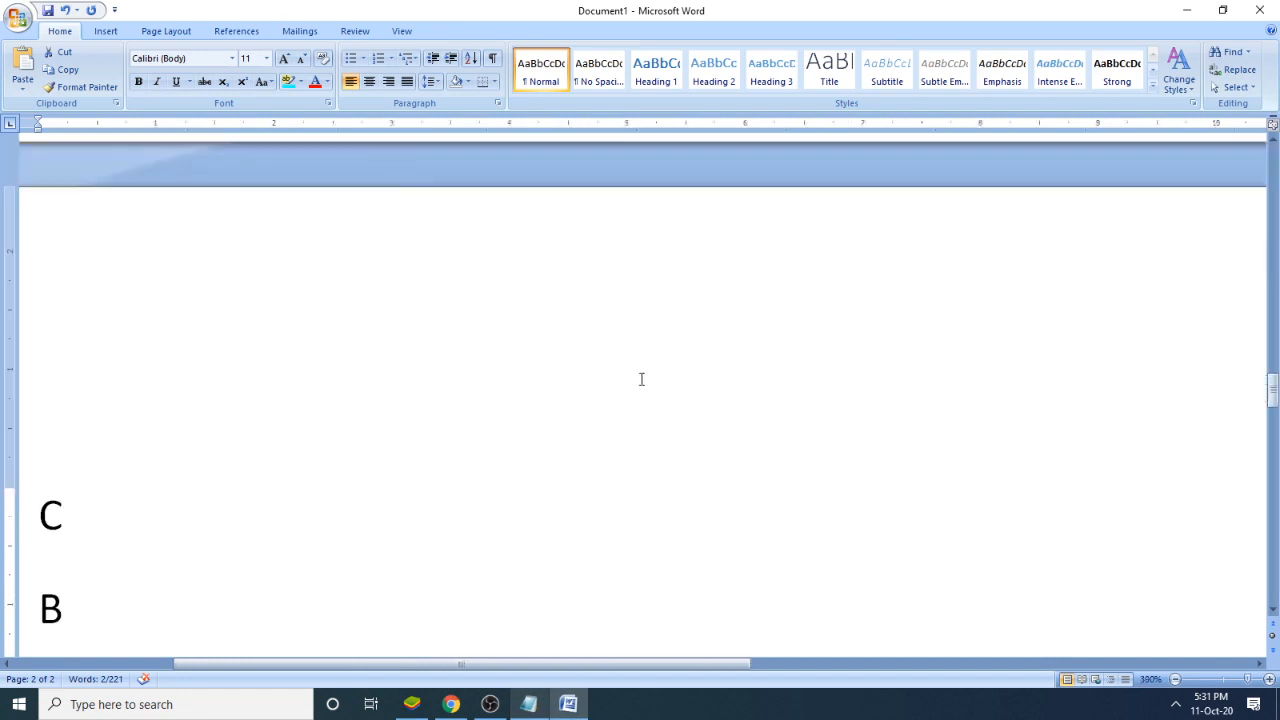
{"action": "scroll", "coordinate": [642, 379], "scroll_direction": "down", "scroll_amount": 3}
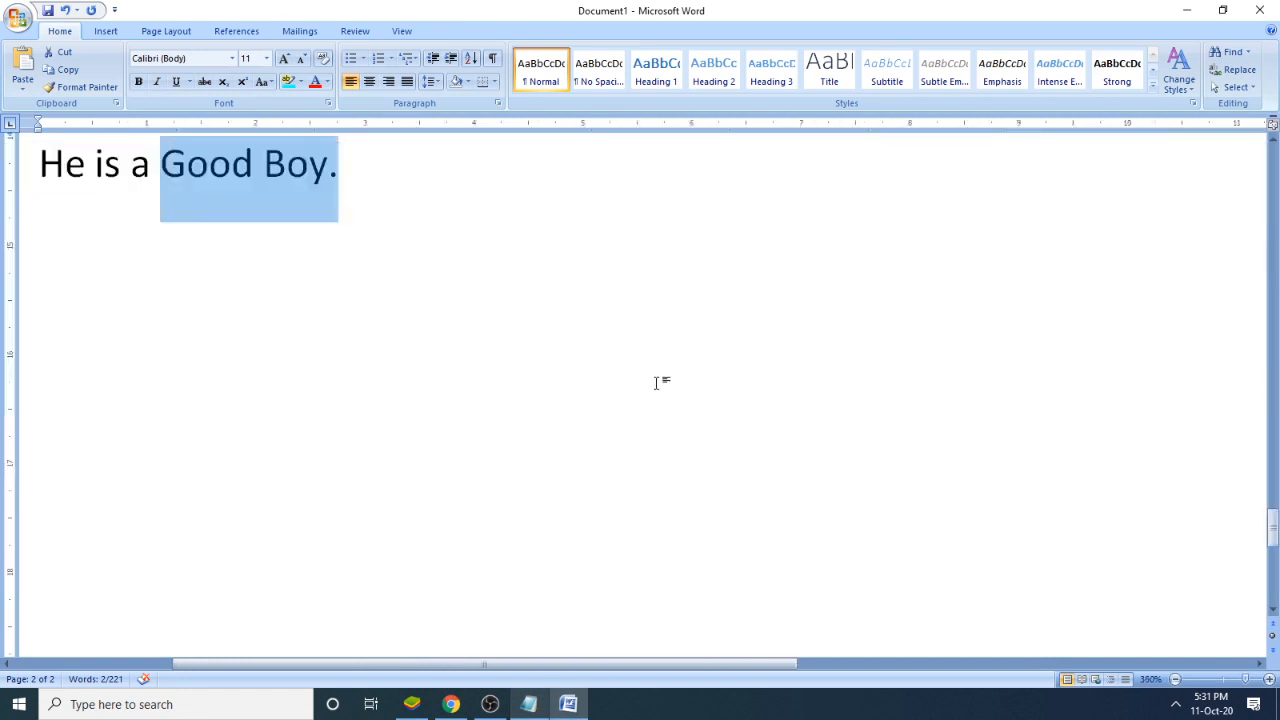
{"action": "scroll", "coordinate": [696, 385], "scroll_direction": "up", "scroll_amount": 4}
{"action": "scroll", "coordinate": [696, 385], "scroll_direction": "down", "scroll_amount": 3}
{"action": "scroll", "coordinate": [696, 385], "scroll_direction": "down", "scroll_amount": 8}
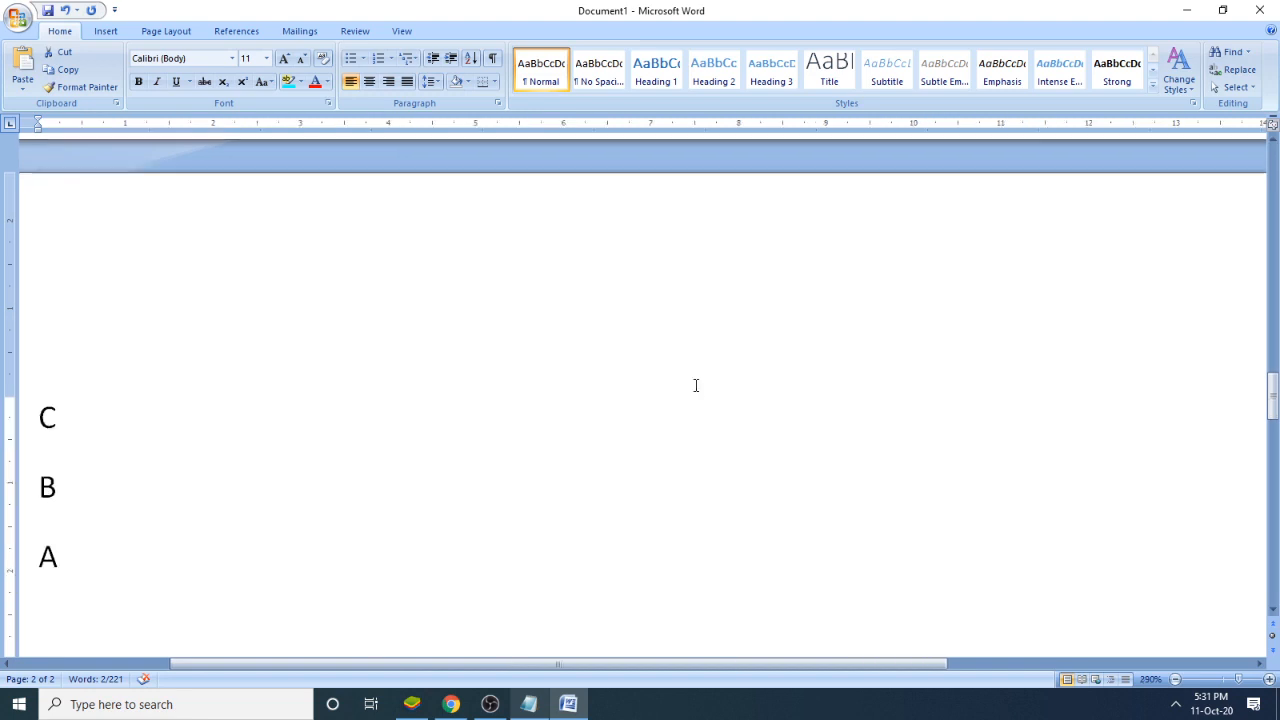
{"action": "scroll", "coordinate": [697, 386], "scroll_direction": "down", "scroll_amount": 5}
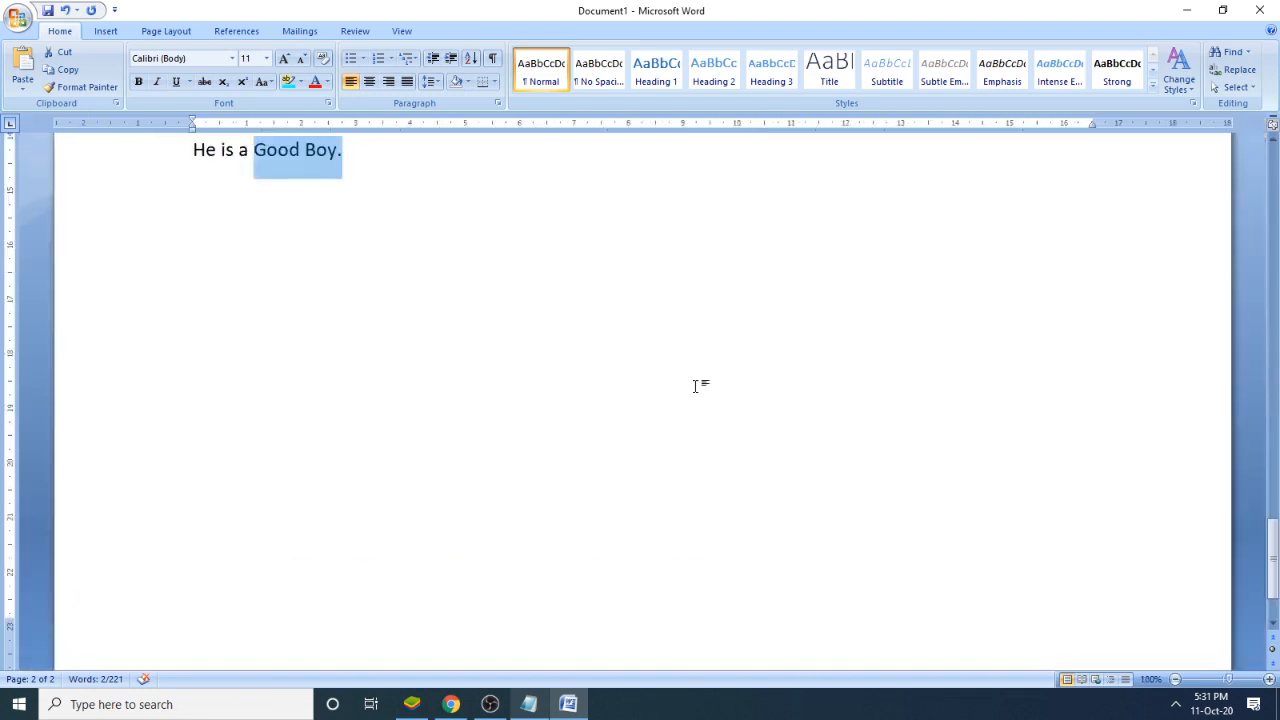
{"action": "scroll", "coordinate": [697, 386], "scroll_direction": "up", "scroll_amount": 3}
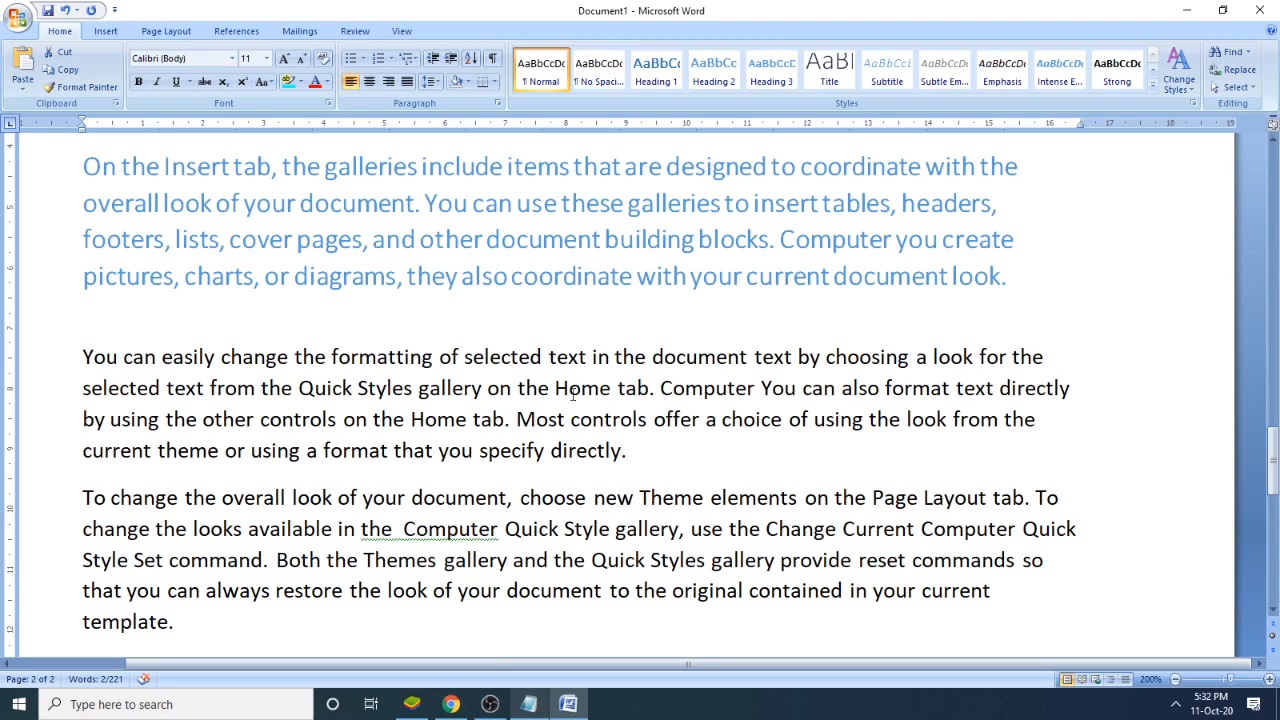
- Select the whole paragraph beginning "You can easily change" from its end back to its start, and clear the selection
{"action": "left_click", "coordinate": [644, 452]}
{"action": "left_click_drag", "start_coordinate": [628, 452], "coordinate": [84, 358]}
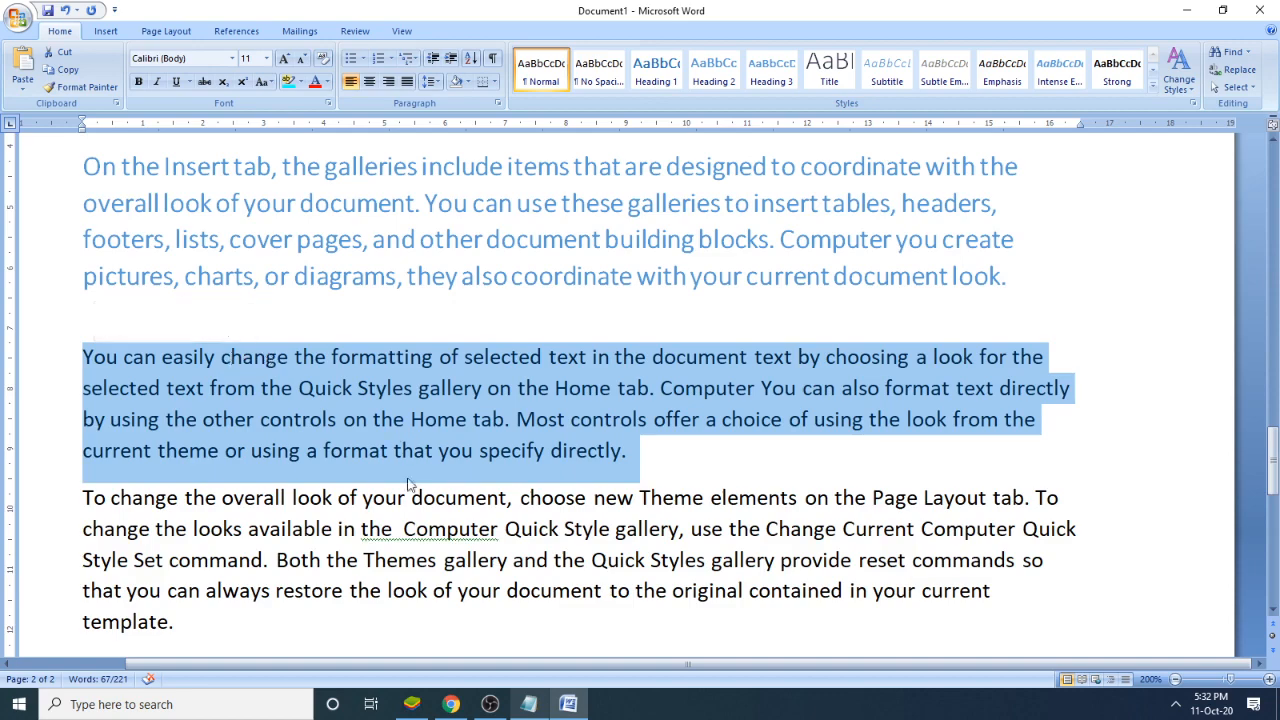
{"action": "left_click", "coordinate": [695, 482]}
- Search Windows for "key" and open the On-Screen Keyboard
{"action": "left_click", "coordinate": [19, 704]}
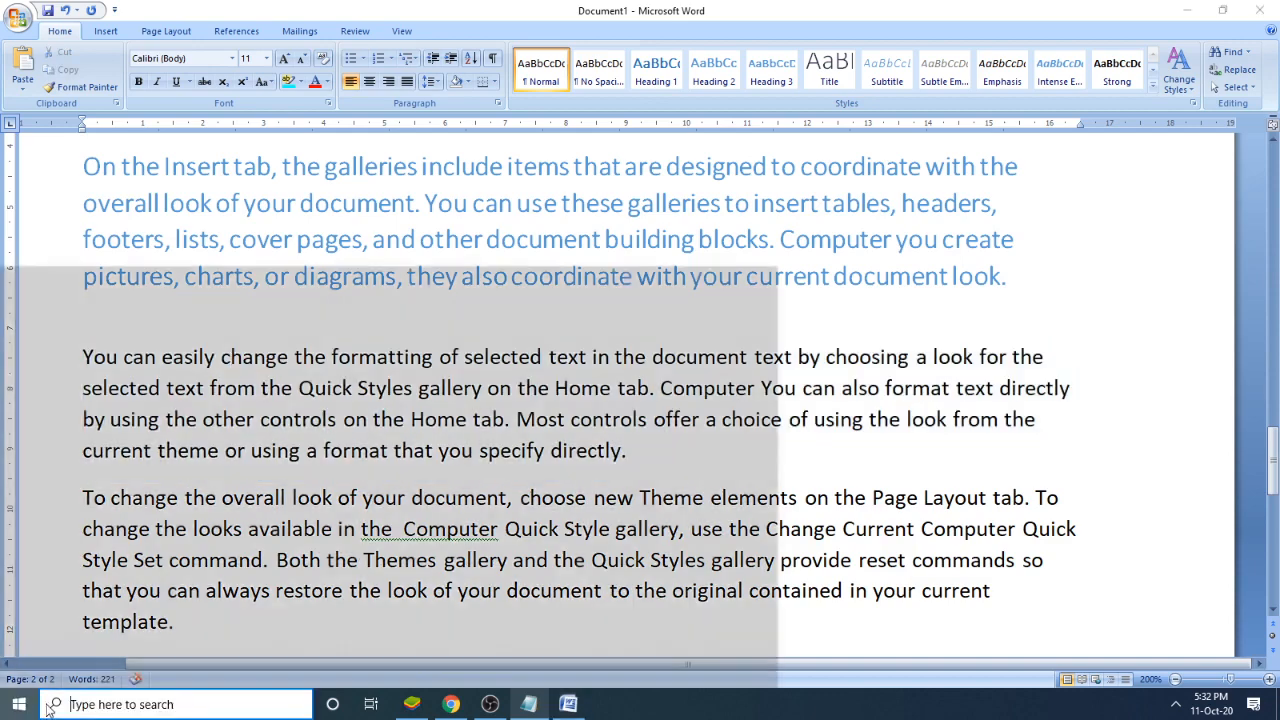
{"action": "type", "text": "key"}
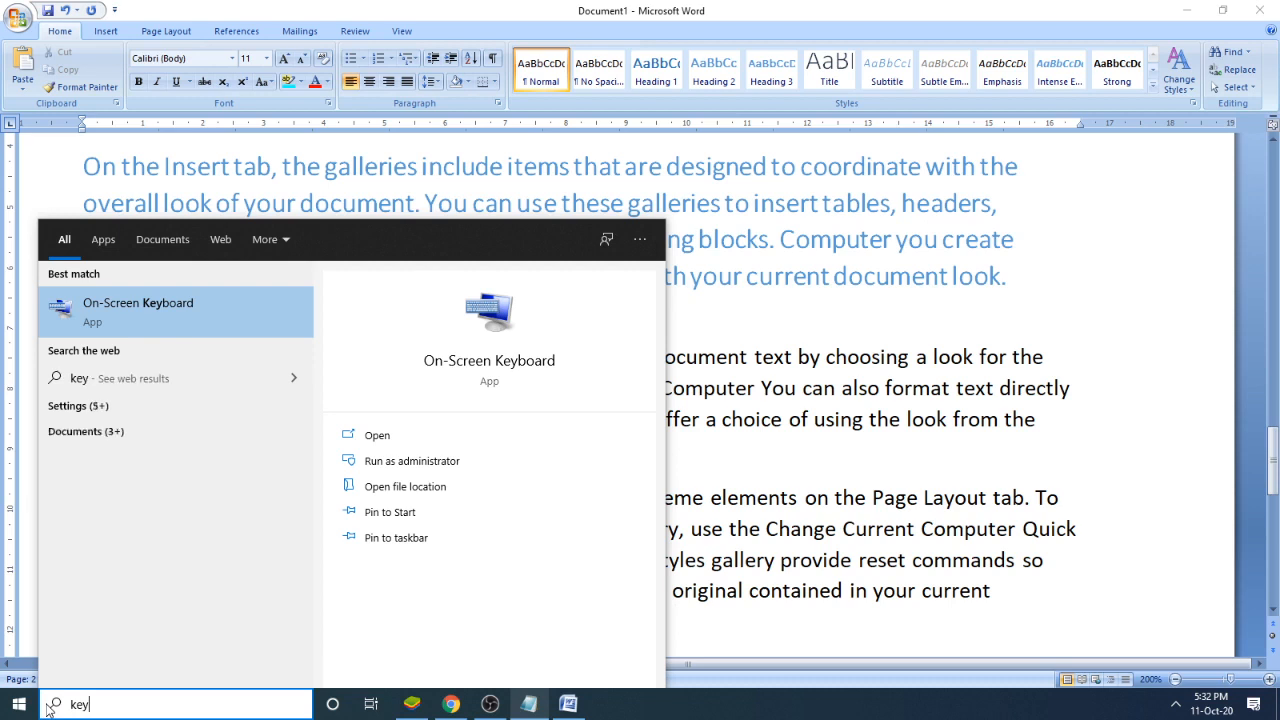
{"action": "left_click", "coordinate": [176, 318]}
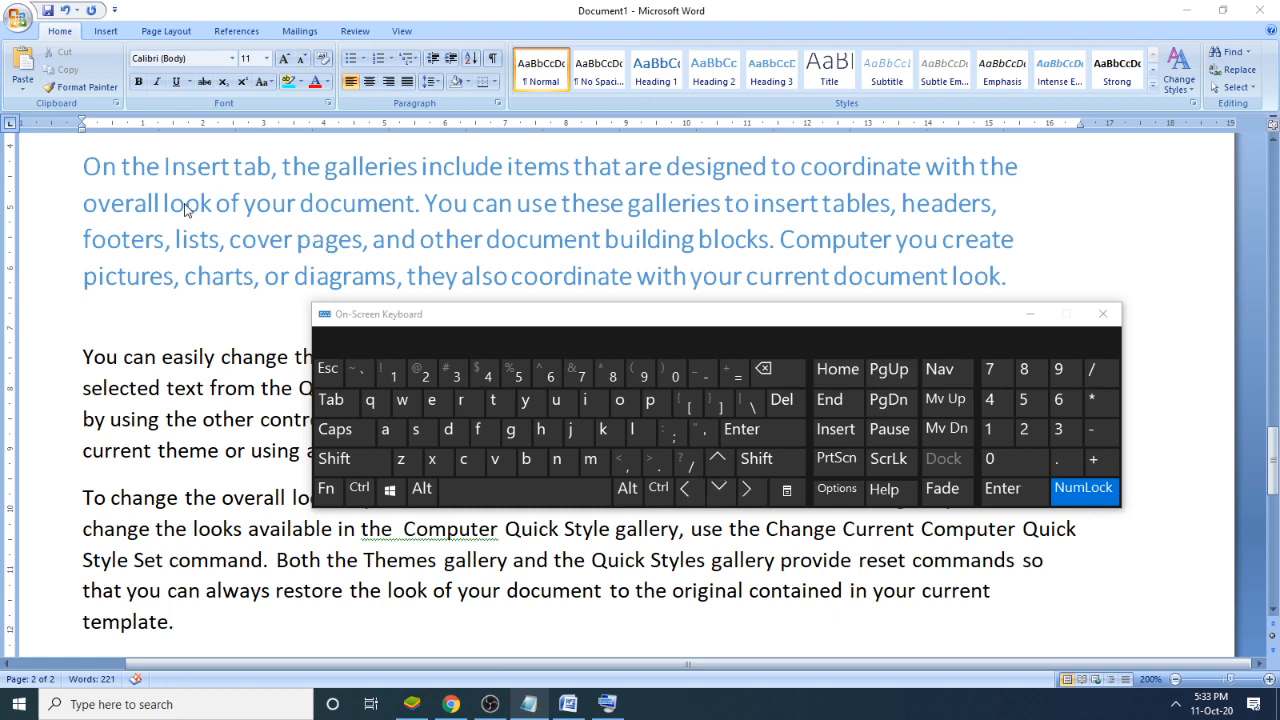
- Using the On-Screen Keyboard, extend a selection forward character by character from "On the Insert tab" through "Computer yo" in the third line
{"action": "left_click", "coordinate": [85, 170]}
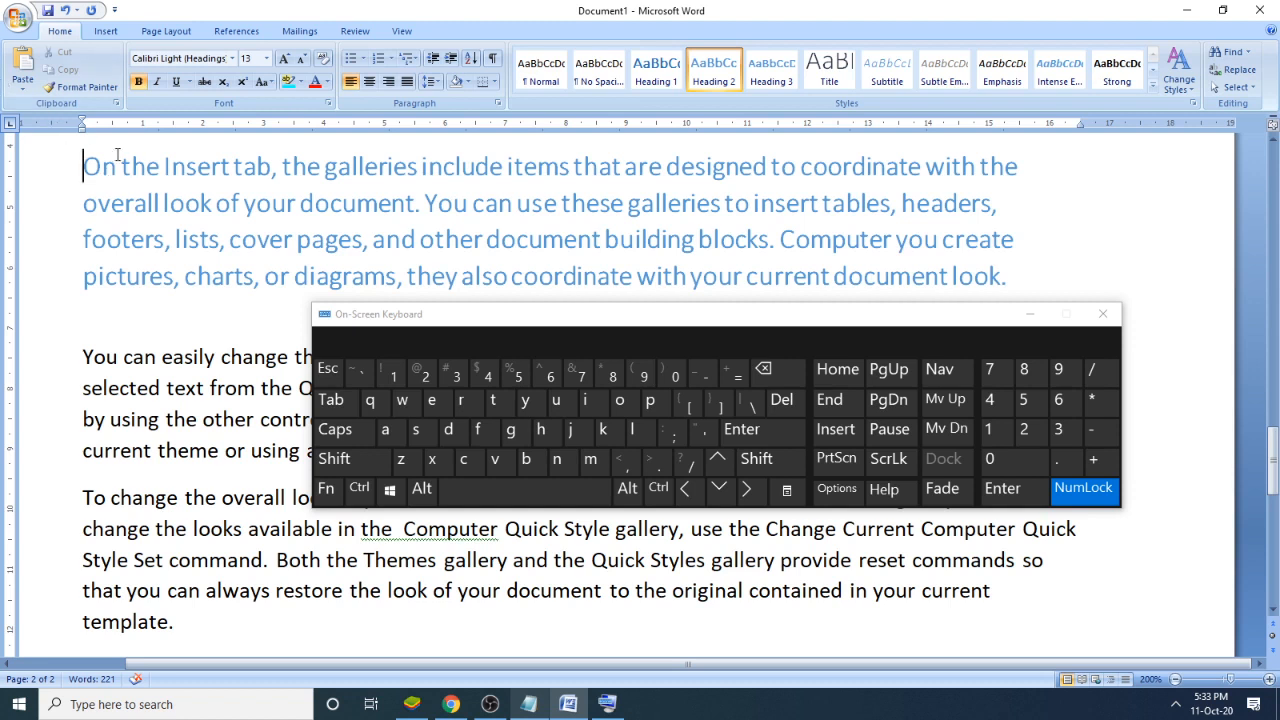
{"action": "left_click", "coordinate": [768, 466]}
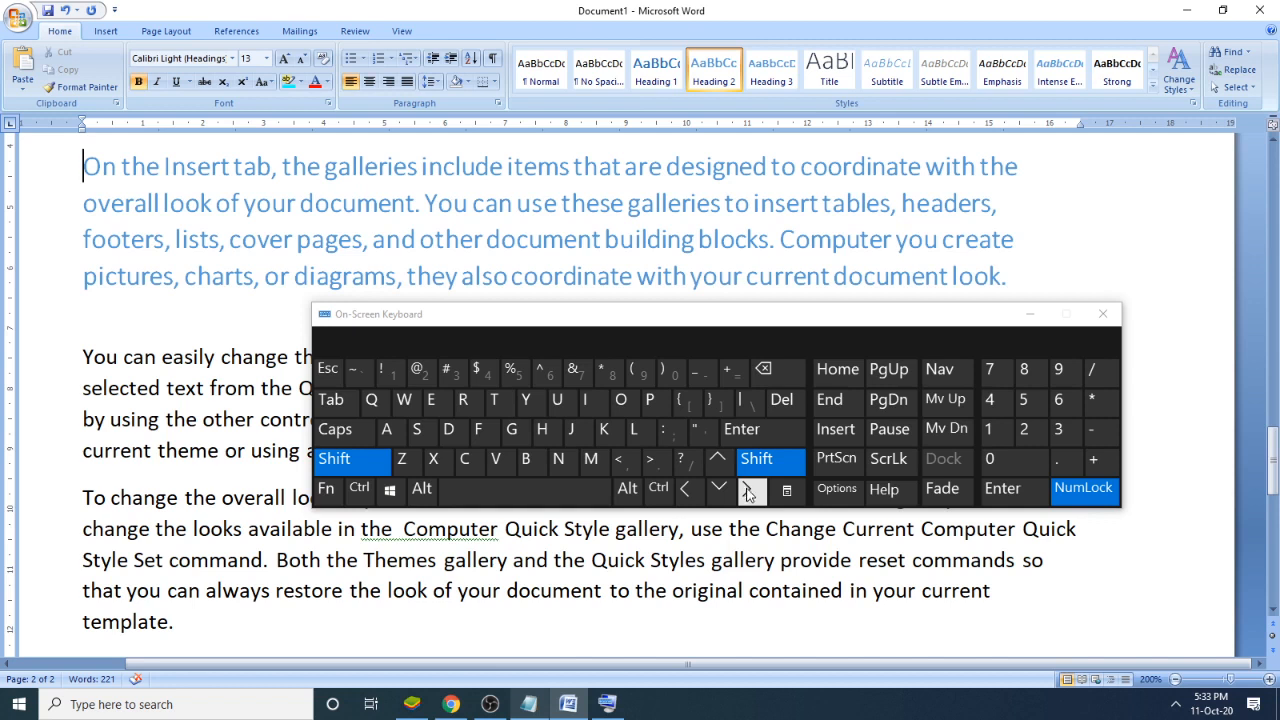
{"action": "left_click", "coordinate": [748, 490]}
{"action": "left_click", "coordinate": [748, 490]}
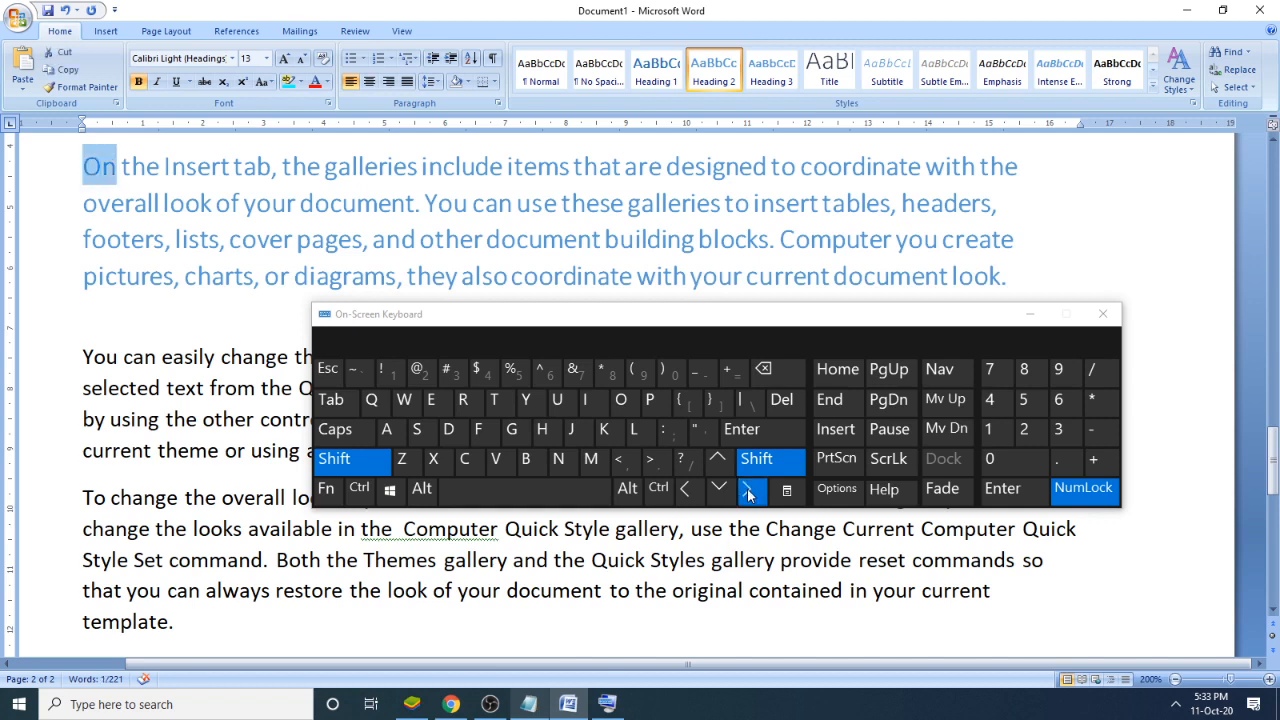
{"action": "left_click", "coordinate": [748, 490]}
{"action": "left_click", "coordinate": [748, 490]}
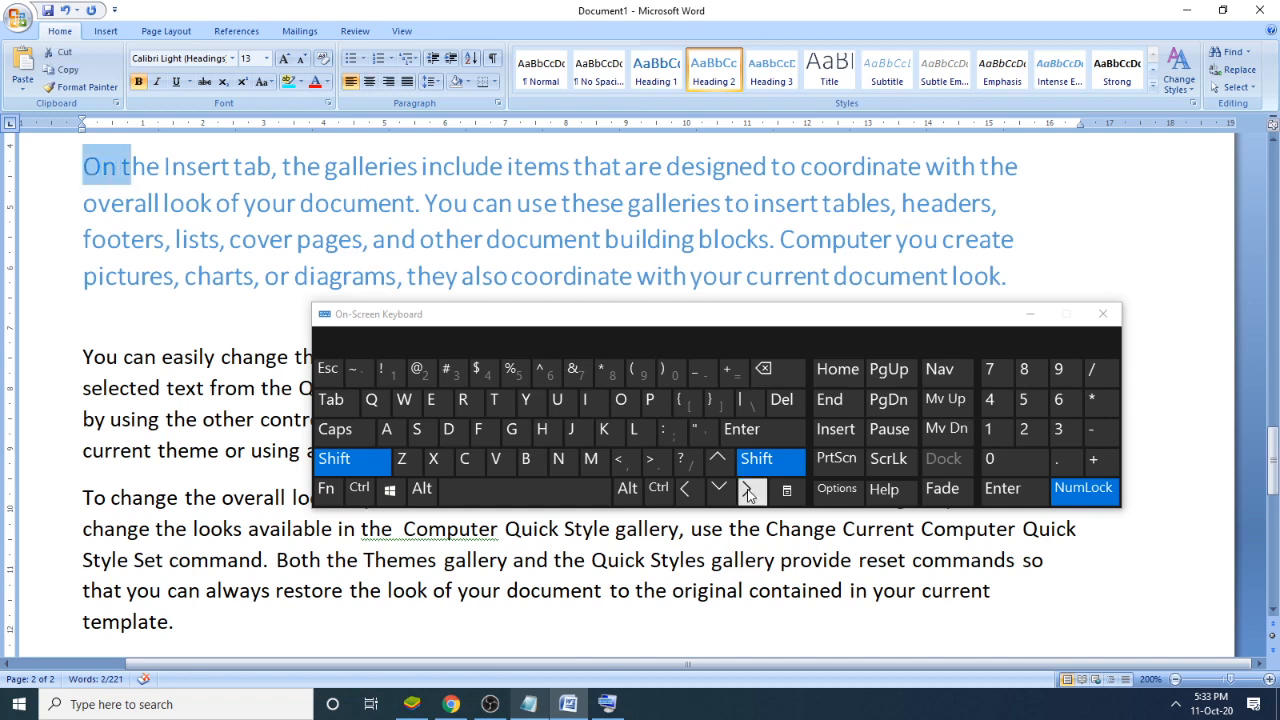
{"action": "left_click", "coordinate": [748, 490]}
{"action": "left_click", "coordinate": [748, 490]}
{"action": "left_click", "coordinate": [748, 490]}
{"action": "left_click", "coordinate": [748, 490]}
{"action": "left_click", "coordinate": [748, 490]}
{"action": "left_click", "coordinate": [748, 490]}
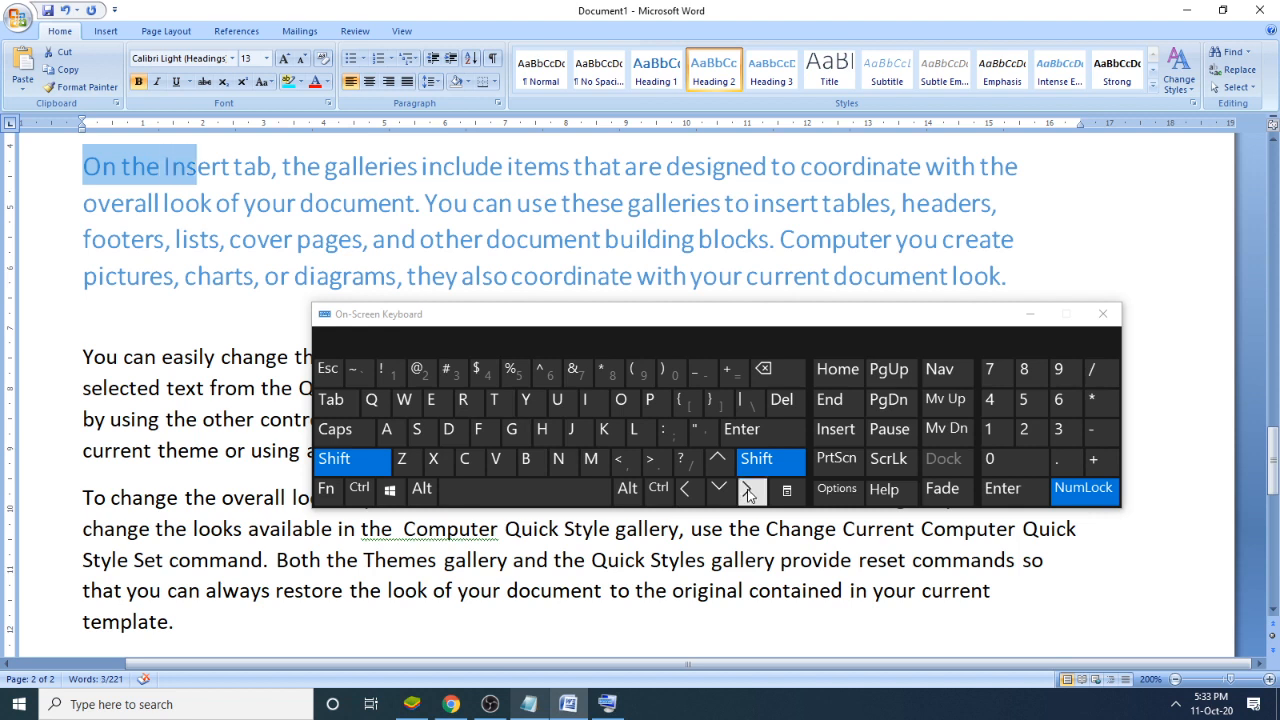
{"action": "left_click", "coordinate": [748, 490]}
{"action": "left_click", "coordinate": [748, 490]}
{"action": "left_click", "coordinate": [748, 490]}
{"action": "left_click", "coordinate": [748, 490]}
{"action": "left_click", "coordinate": [748, 490]}
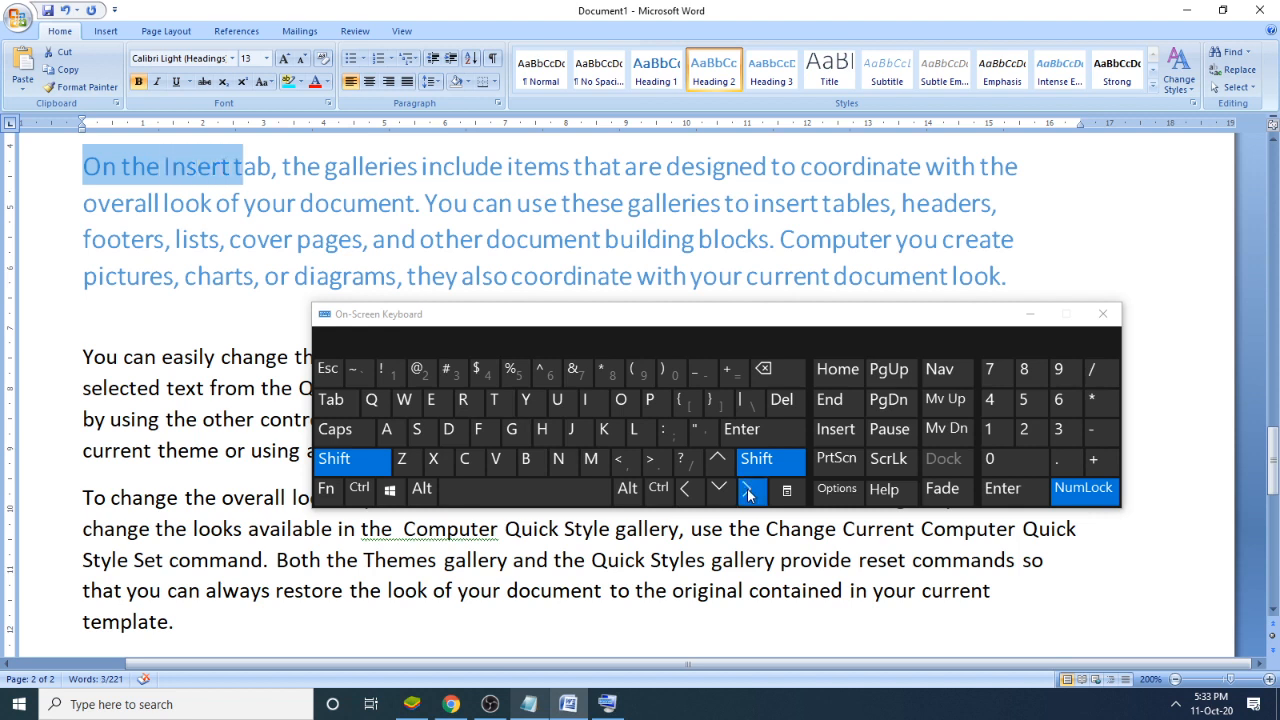
{"action": "left_click", "coordinate": [748, 490]}
{"action": "left_click", "coordinate": [748, 490]}
{"action": "left_click", "coordinate": [748, 490]}
{"action": "left_click", "coordinate": [748, 490]}
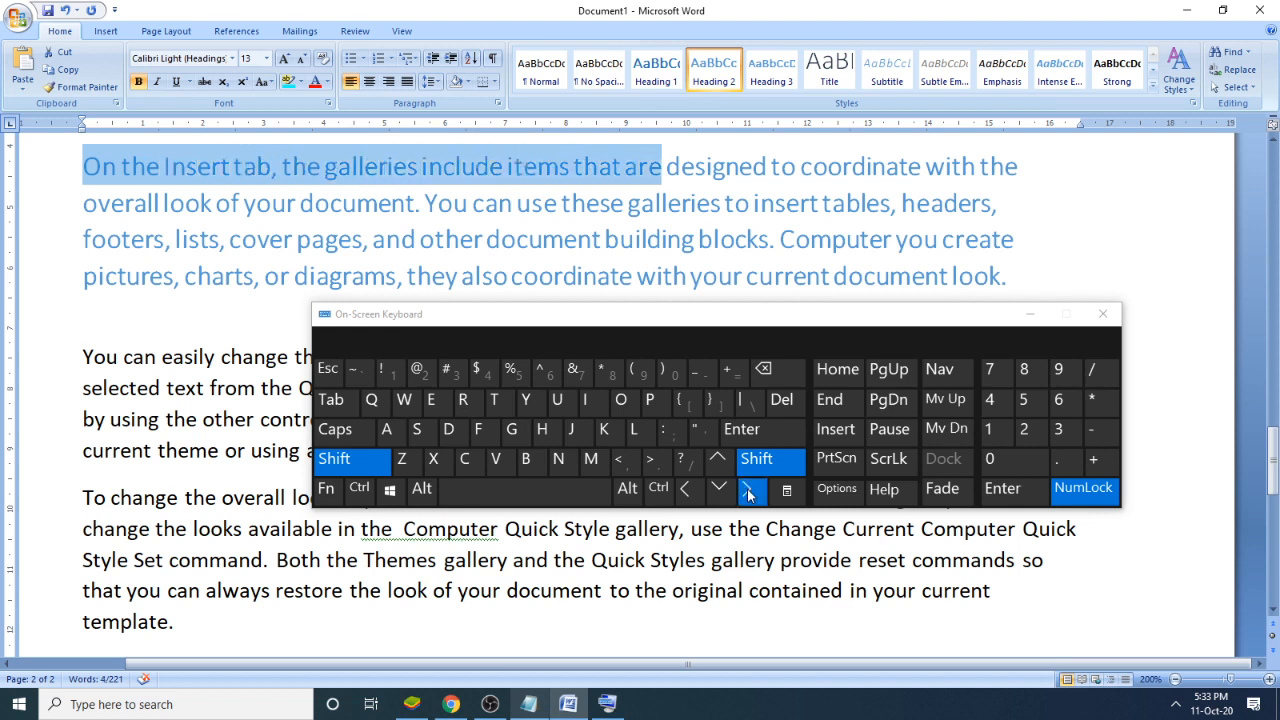
{"action": "left_click", "coordinate": [751, 493]}
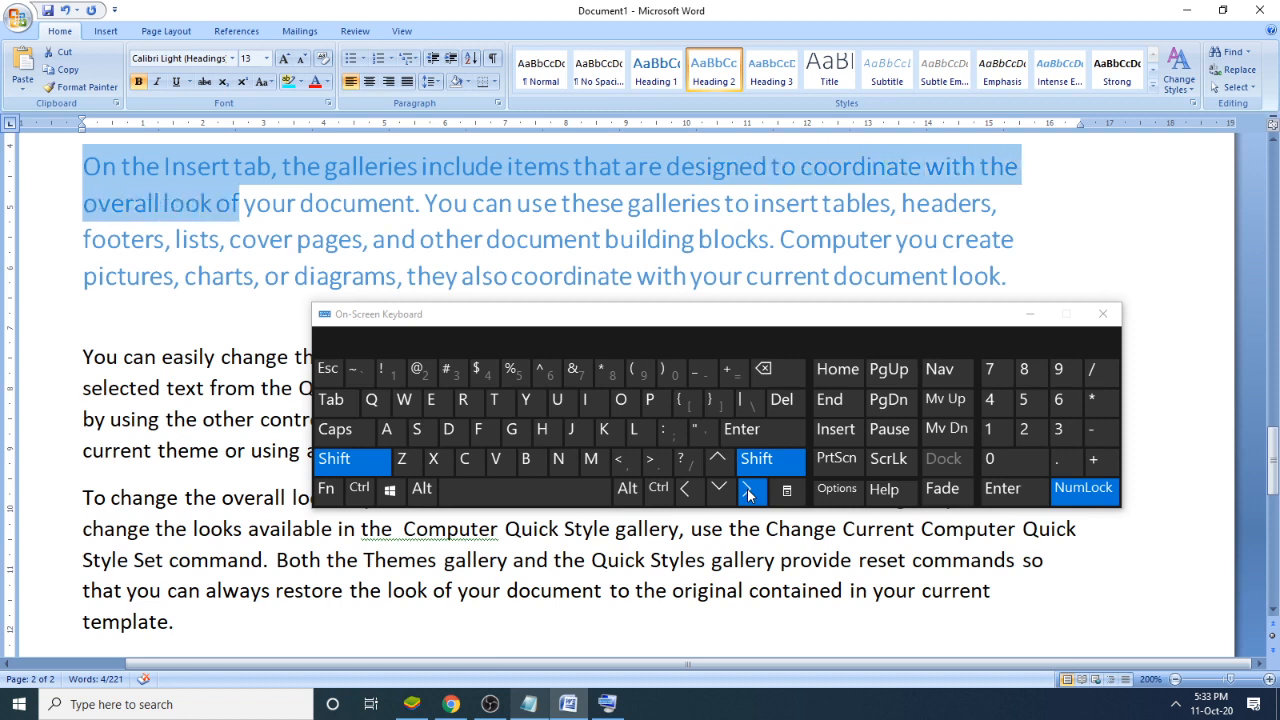
{"action": "left_click", "coordinate": [748, 491]}
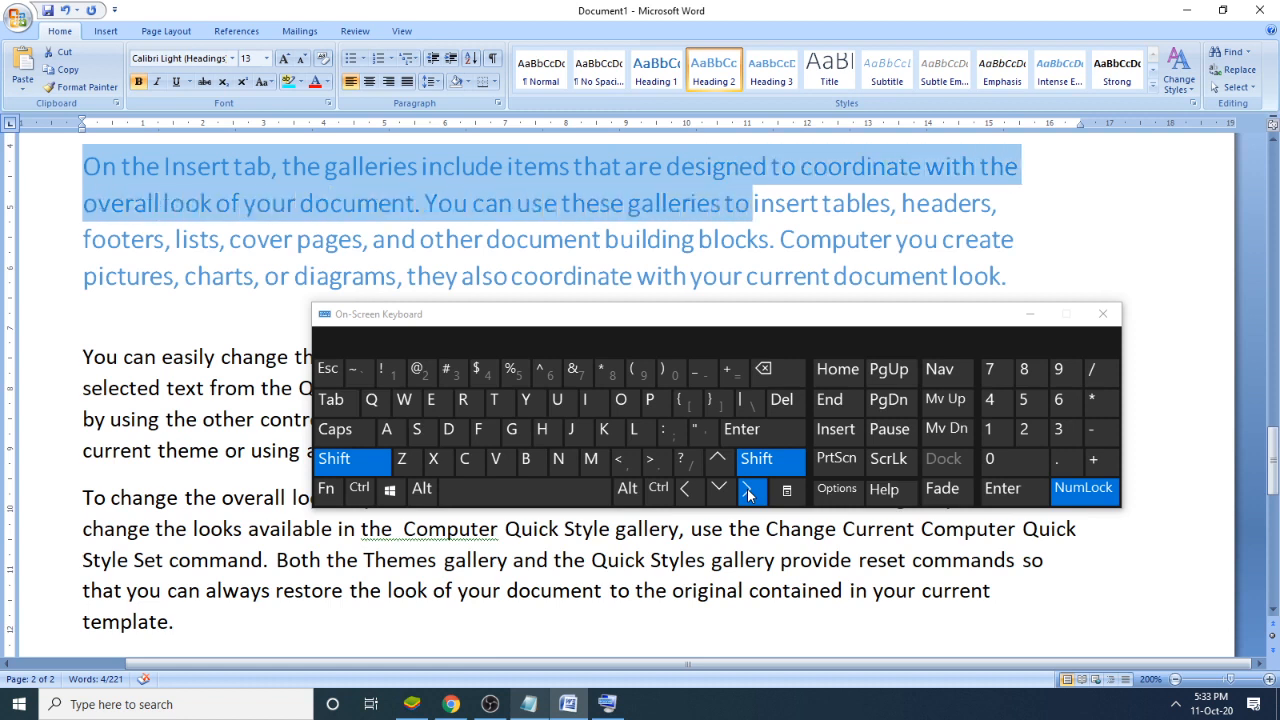
{"action": "left_click", "coordinate": [748, 491]}
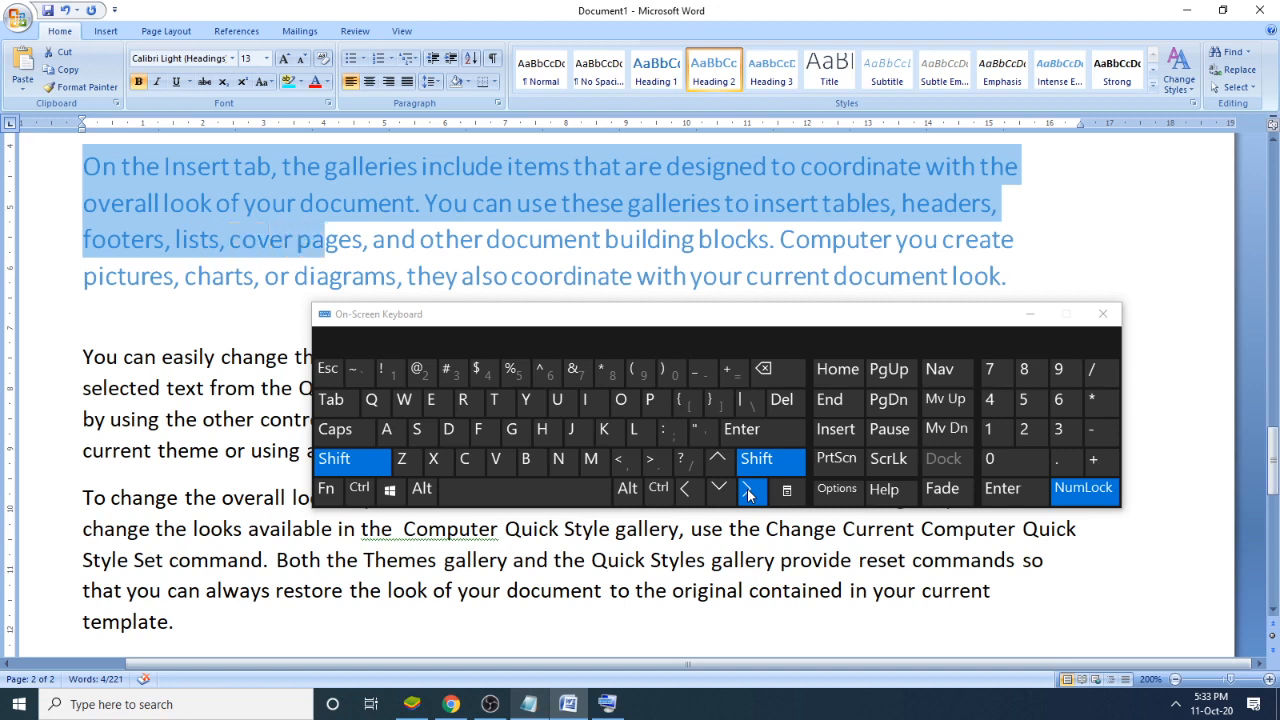
{"action": "left_click", "coordinate": [748, 491]}
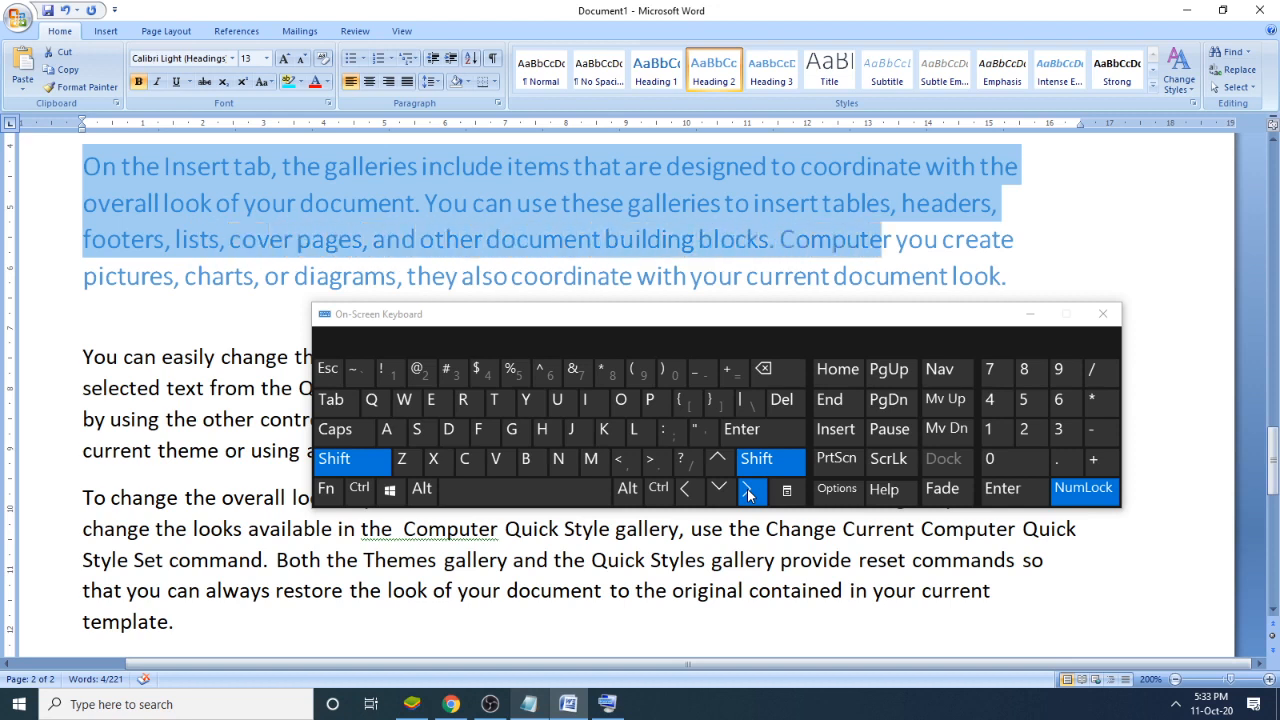
{"action": "left_click", "coordinate": [748, 491]}
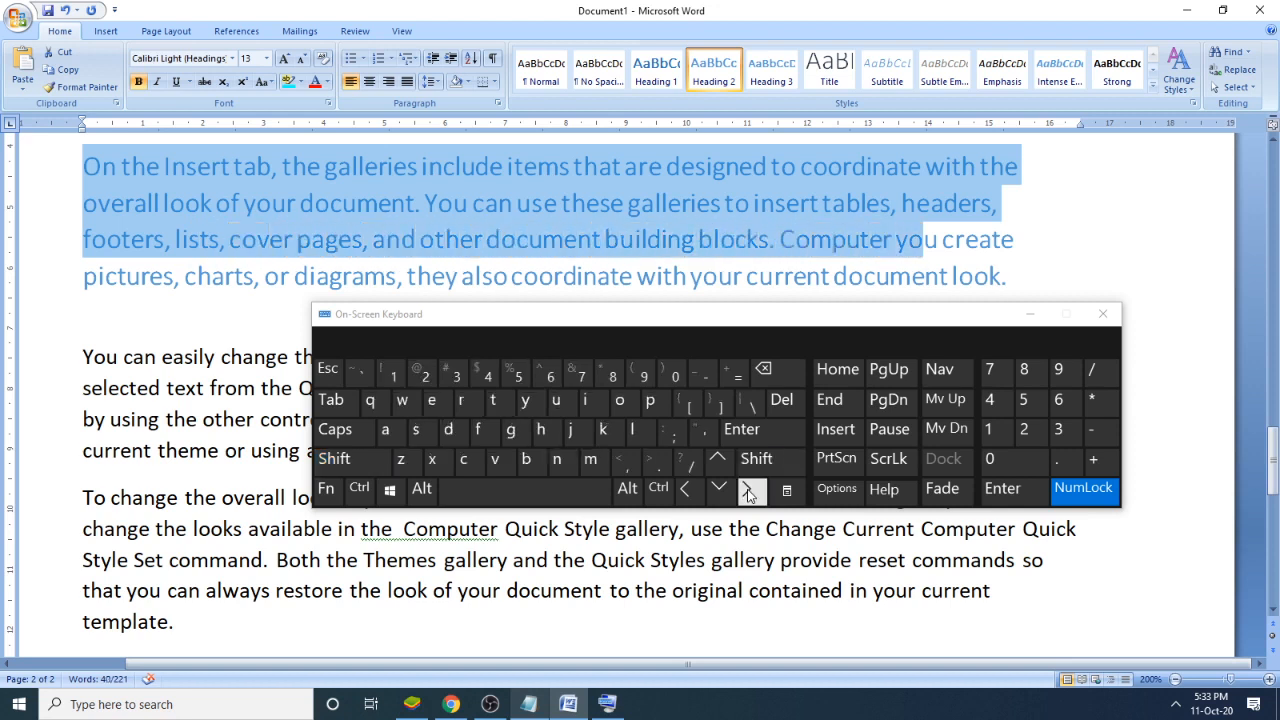
- Select the blue paragraph's first line backward, character by character from its end to its start, and clear the selection
{"action": "left_click", "coordinate": [1024, 169]}
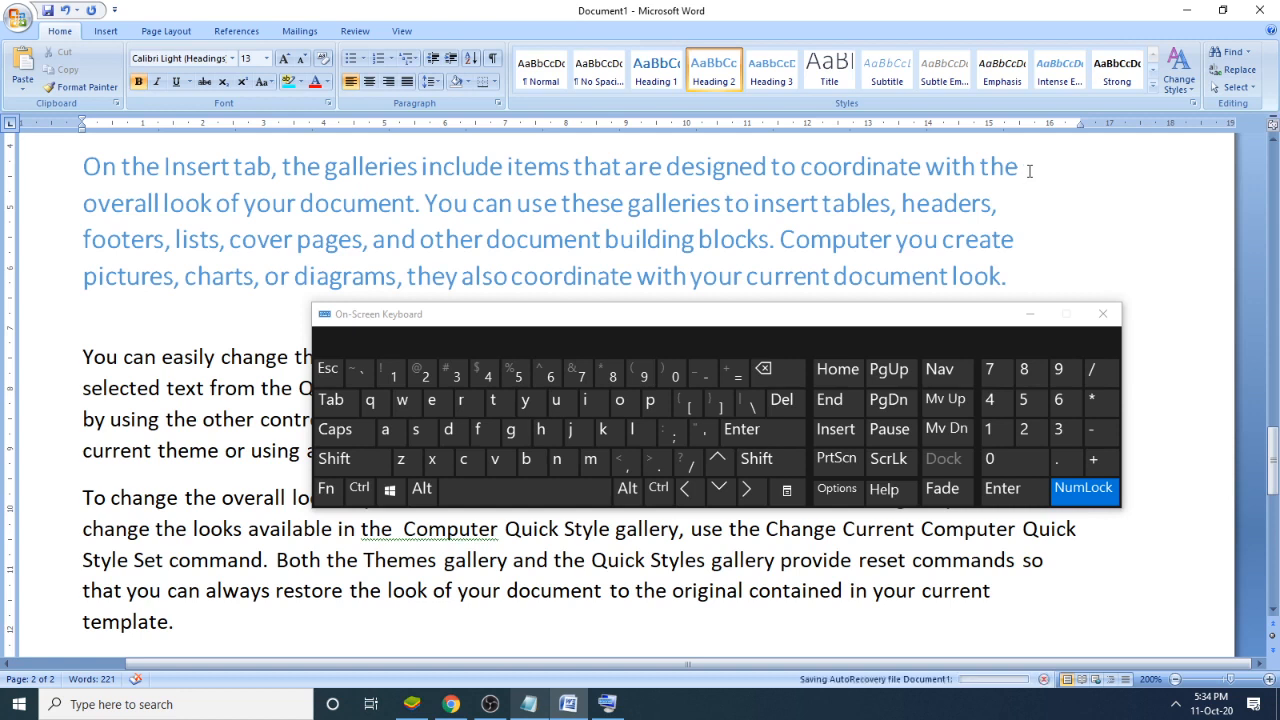
{"action": "left_click", "coordinate": [757, 462]}
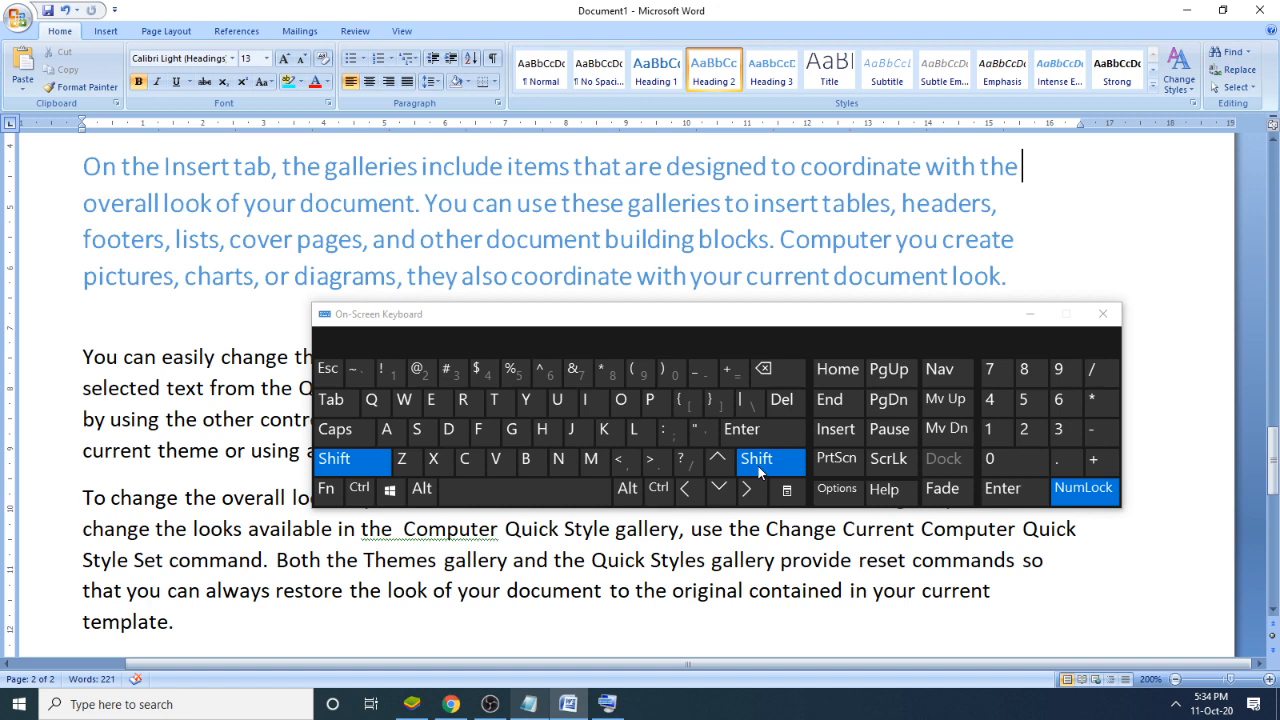
{"action": "left_click", "coordinate": [692, 490]}
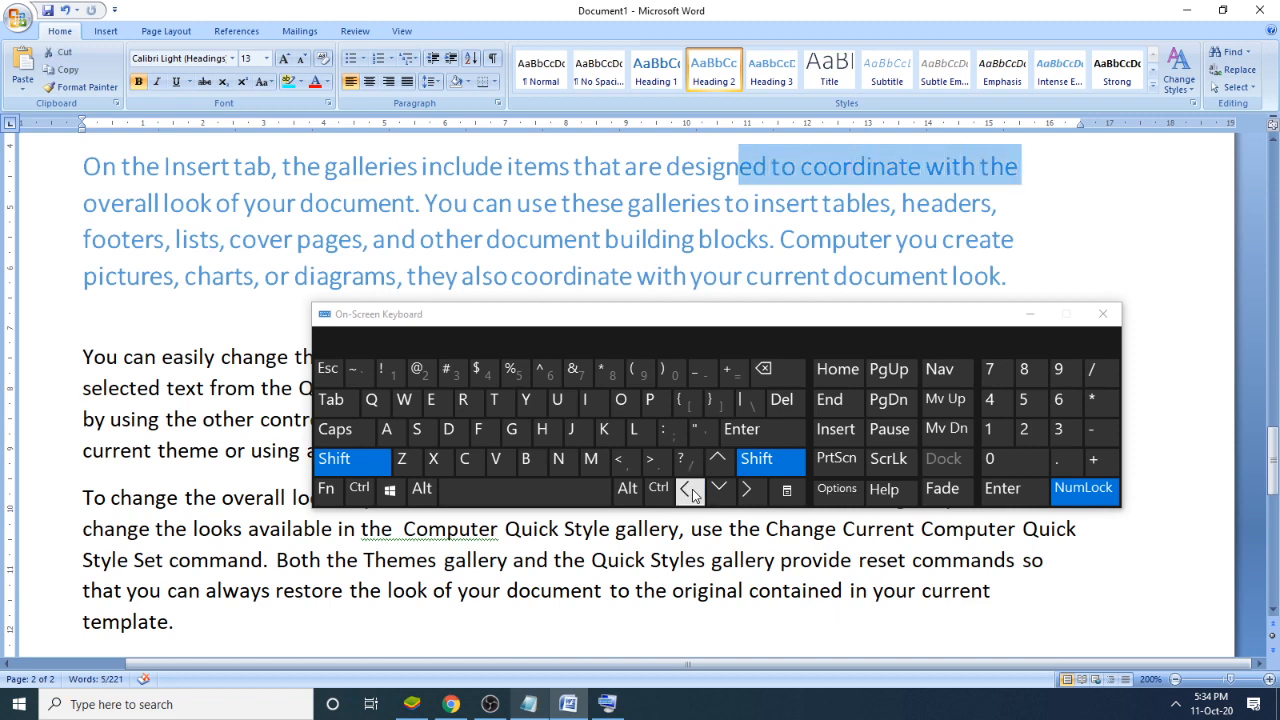
{"action": "left_click", "coordinate": [692, 490]}
{"action": "left_click", "coordinate": [692, 490]}
{"action": "left_click", "coordinate": [692, 490]}
{"action": "left_click", "coordinate": [692, 490]}
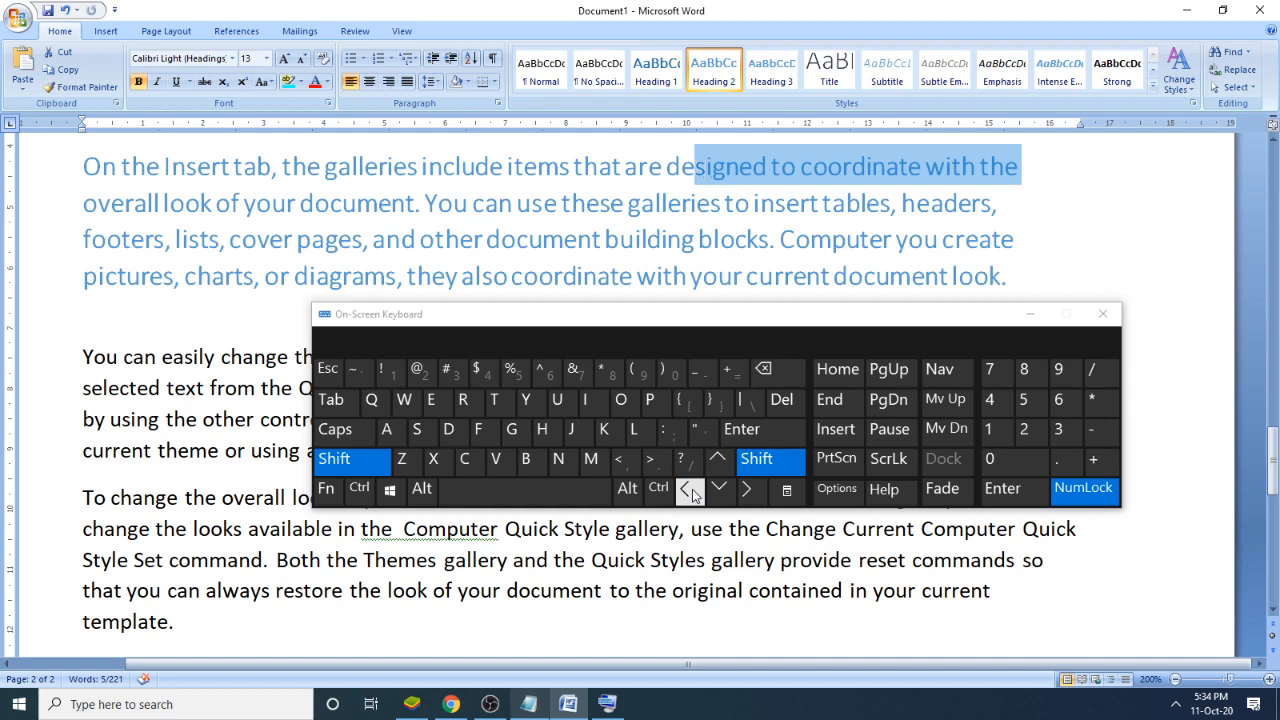
{"action": "left_click", "coordinate": [692, 490]}
{"action": "left_click_drag", "start_coordinate": [692, 489], "coordinate": [692, 489]}
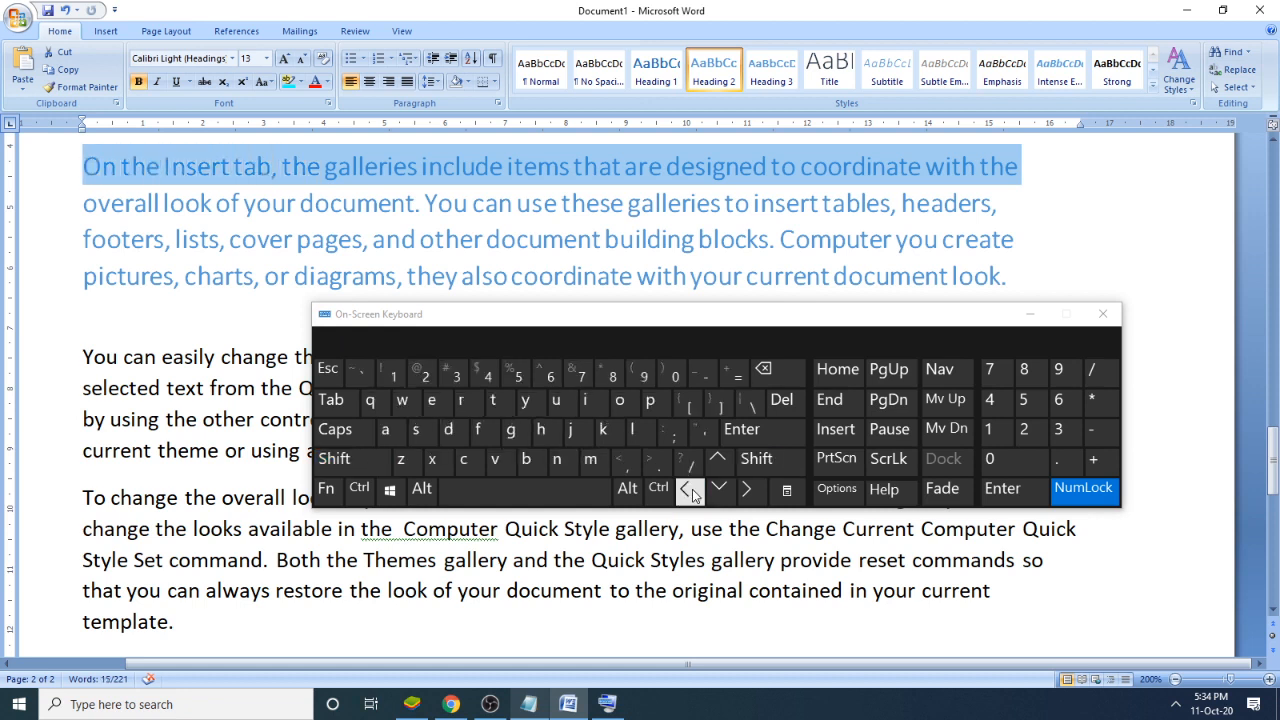
{"action": "left_click", "coordinate": [542, 240]}
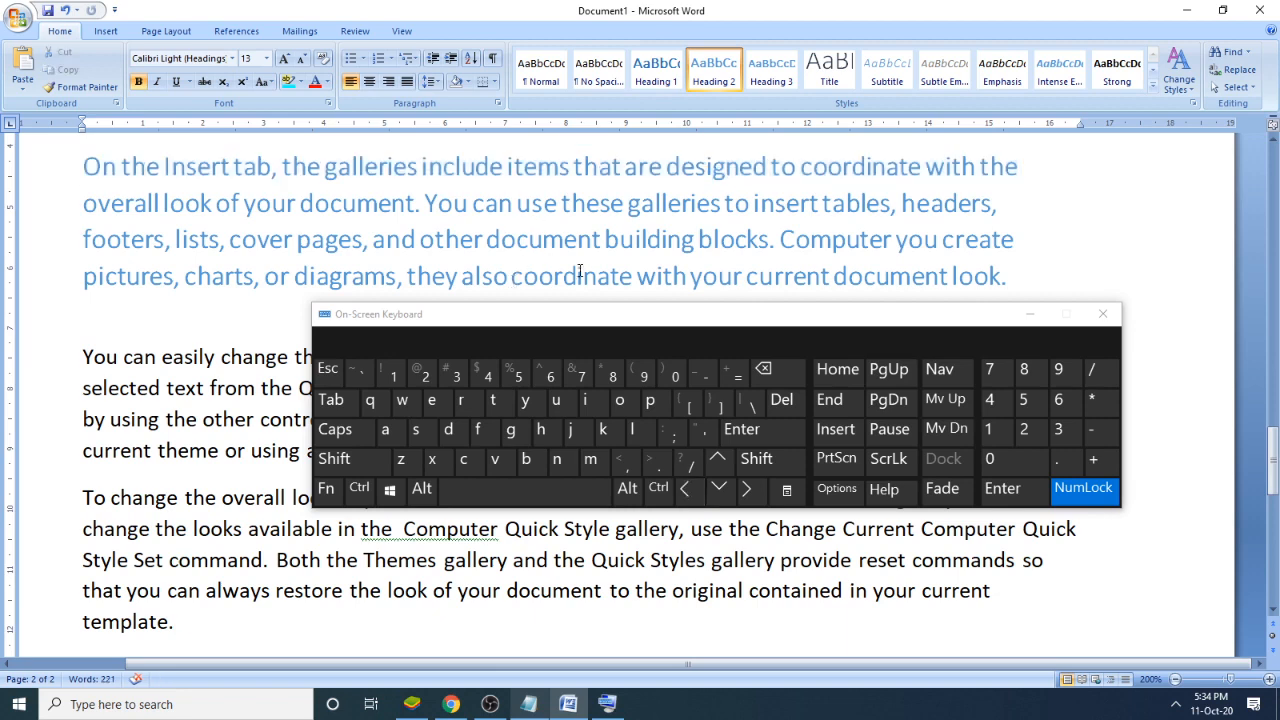
- Move the On-Screen Keyboard above the "You can easily change" paragraph and select that paragraph downward line by line from its start
{"action": "left_click_drag", "start_coordinate": [550, 328], "coordinate": [558, 140]}
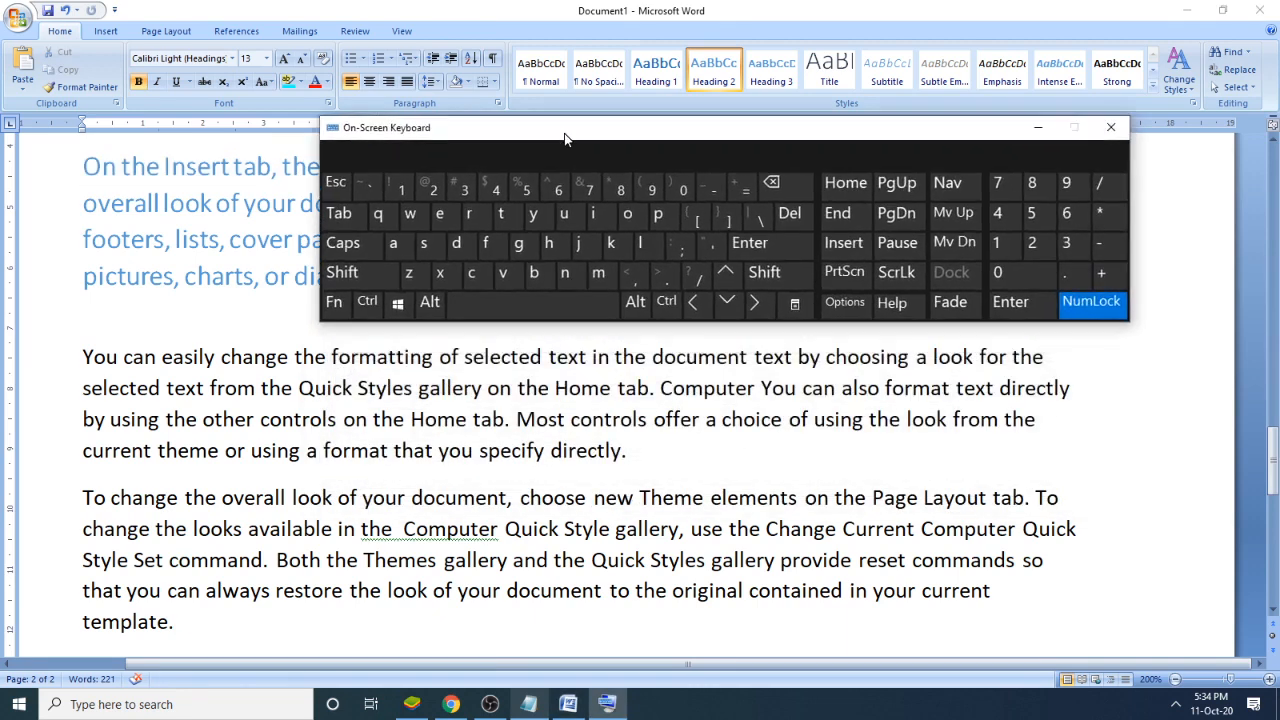
{"action": "left_click", "coordinate": [88, 362]}
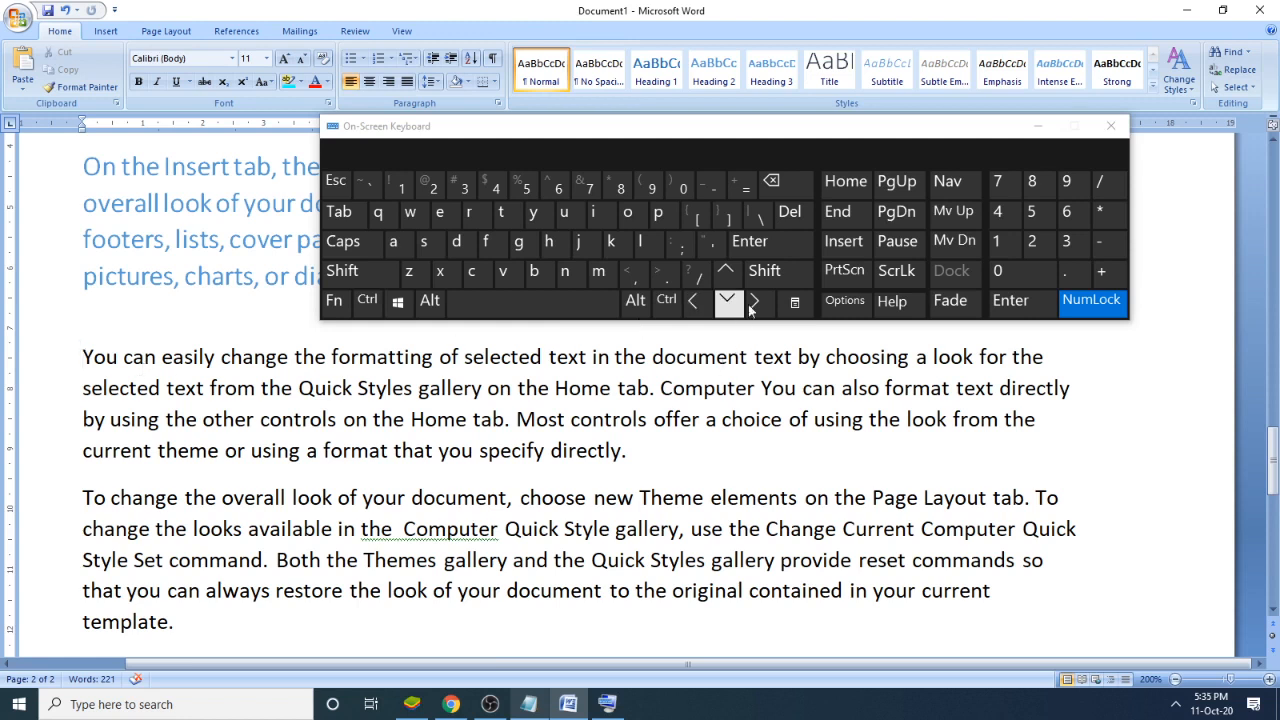
{"action": "left_click", "coordinate": [780, 274]}
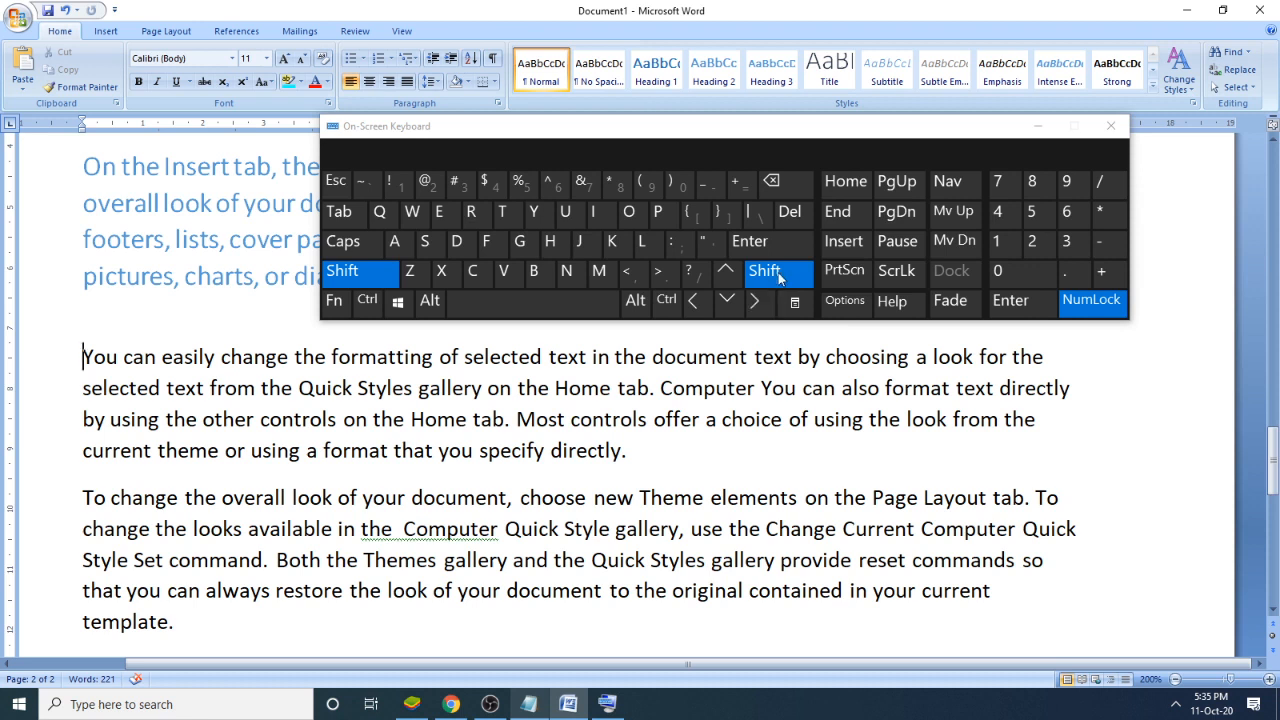
{"action": "left_click", "coordinate": [730, 302]}
{"action": "left_click", "coordinate": [730, 302]}
{"action": "left_click", "coordinate": [730, 302]}
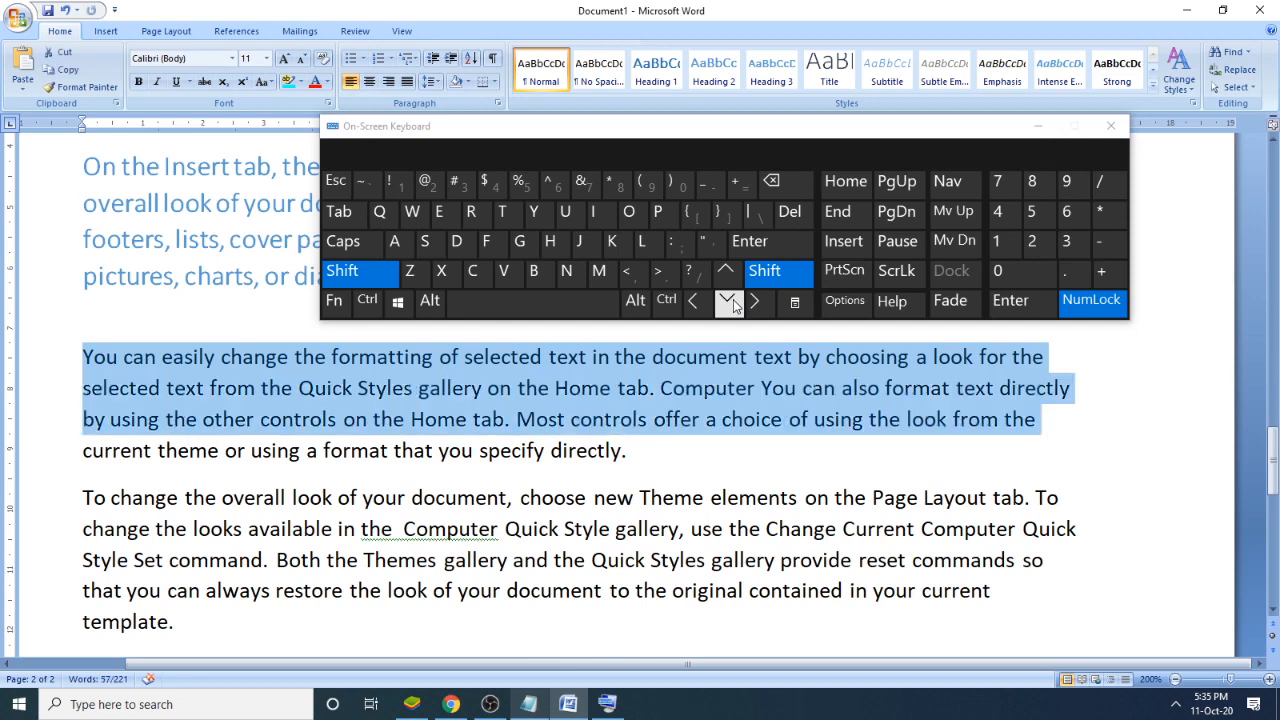
{"action": "left_click", "coordinate": [730, 302]}
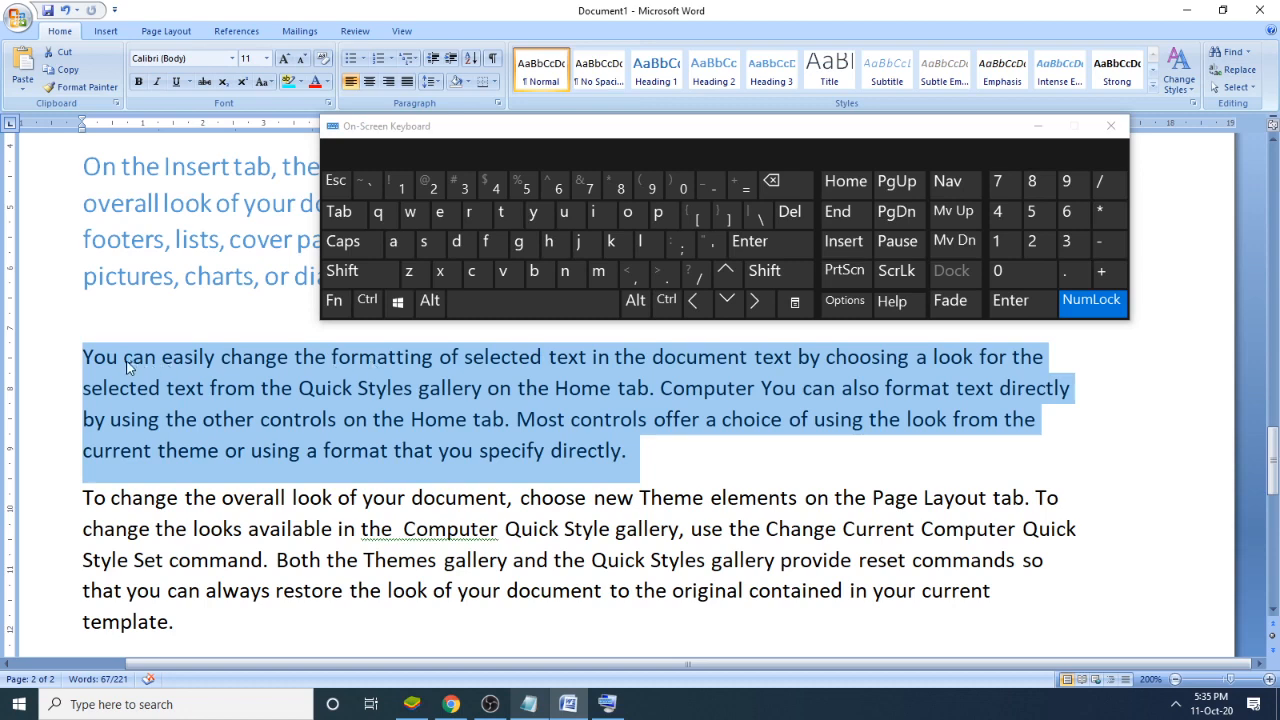
- Return to the start of the "You can easily change" paragraph and select all four lines again, one line at a time
{"action": "left_click", "coordinate": [82, 366]}
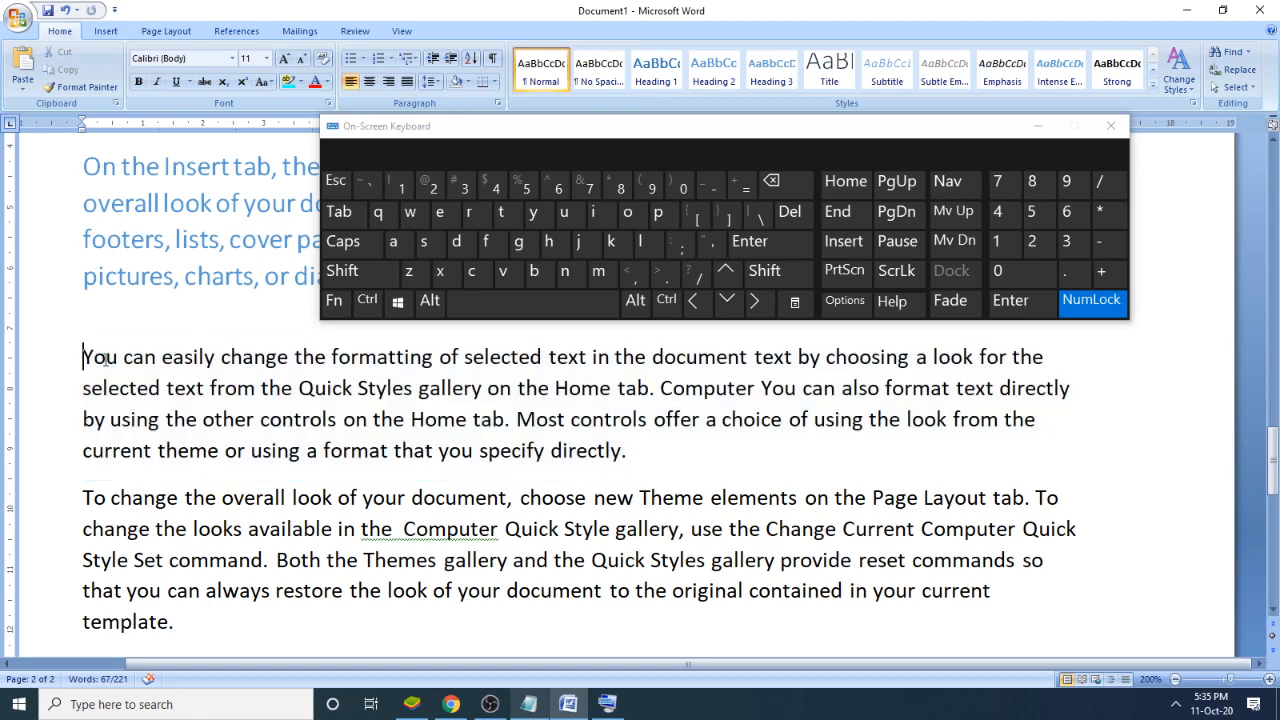
{"action": "left_click", "coordinate": [728, 302], "text": "shift"}
{"action": "left_click", "coordinate": [728, 302], "text": "shift"}
{"action": "left_click", "coordinate": [728, 302], "text": "shift"}
{"action": "left_click", "coordinate": [728, 302], "text": "shift"}
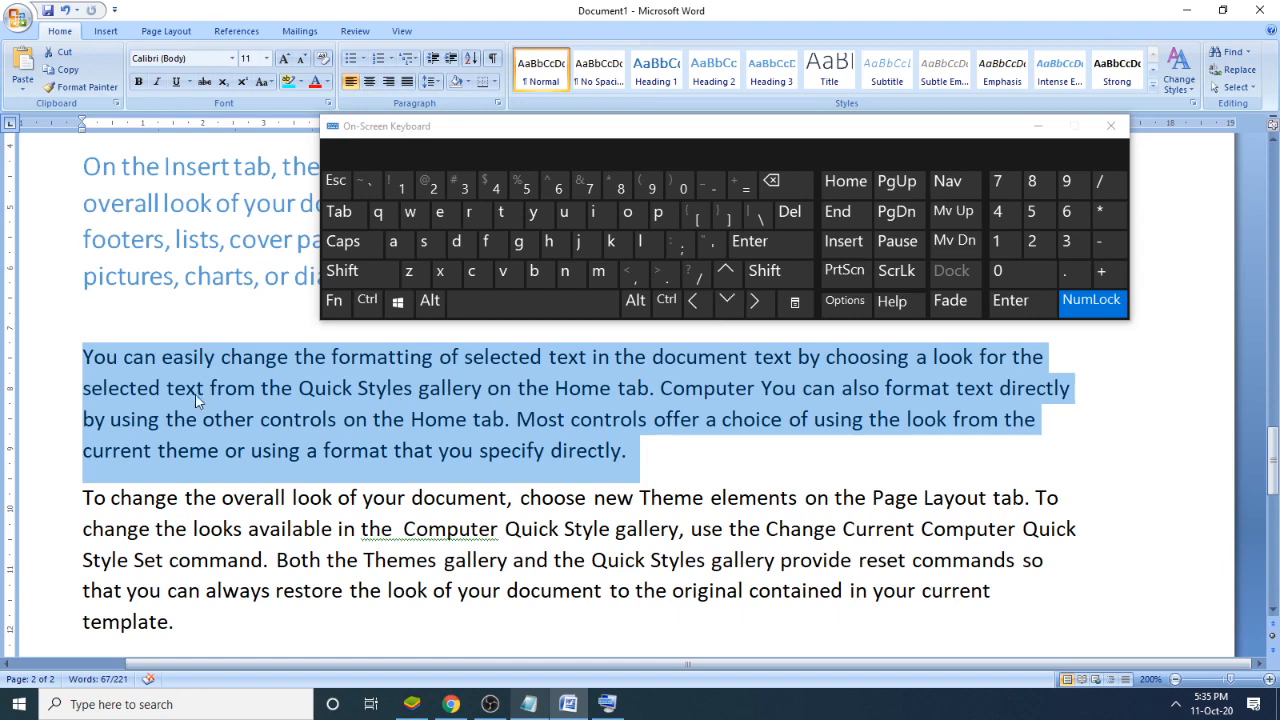
- Extend a selection character by character from "You can easily" through "document te" in the paragraph's first line, and clear it
{"action": "left_click", "coordinate": [92, 358]}
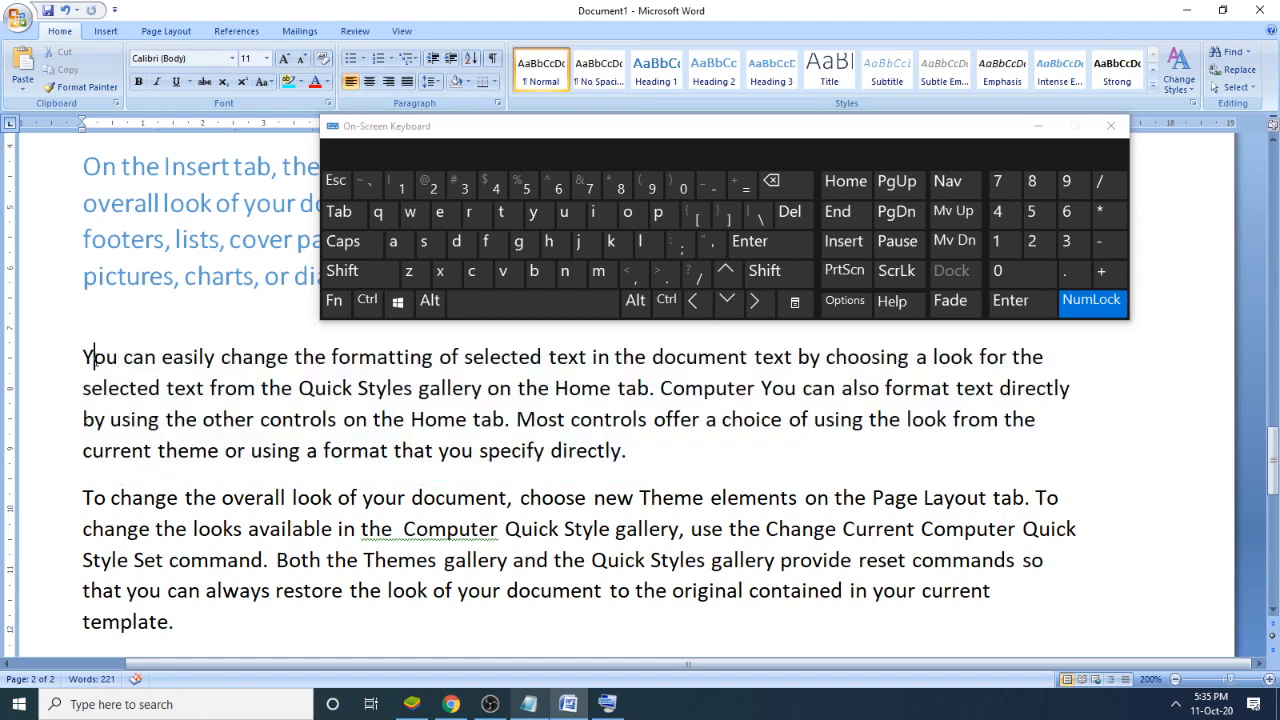
{"action": "left_click", "coordinate": [80, 356]}
{"action": "left_click", "coordinate": [764, 271]}
{"action": "left_click", "coordinate": [755, 301]}
{"action": "left_click", "coordinate": [755, 301]}
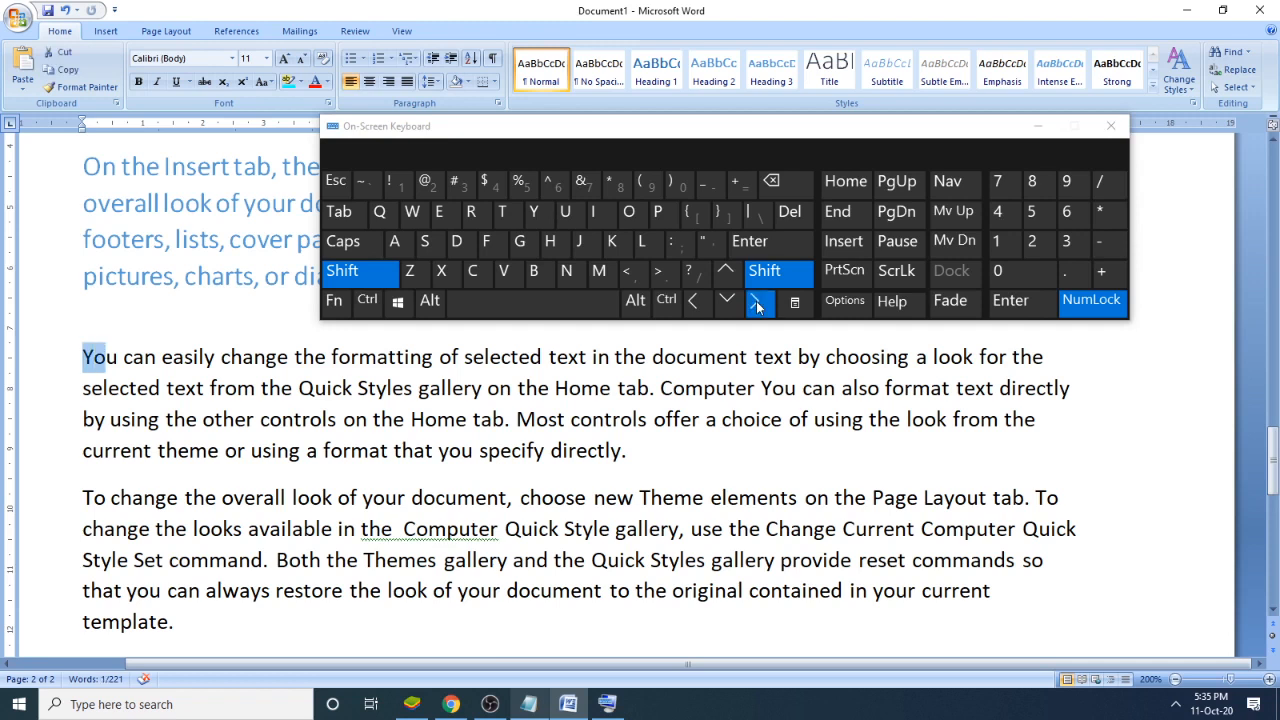
{"action": "left_click", "coordinate": [757, 303]}
{"action": "left_click", "coordinate": [757, 303]}
{"action": "left_click", "coordinate": [757, 303]}
{"action": "left_click", "coordinate": [757, 303]}
{"action": "left_click", "coordinate": [757, 303]}
{"action": "left_click", "coordinate": [757, 303]}
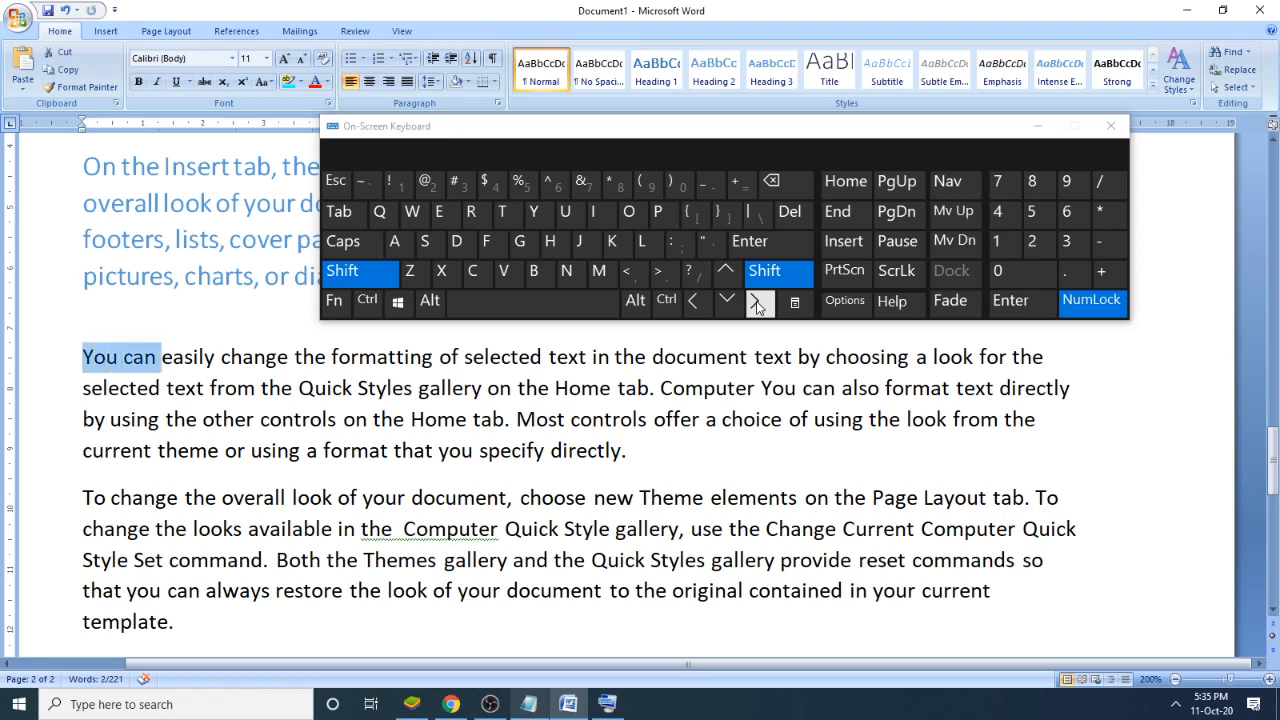
{"action": "left_click", "coordinate": [757, 303]}
{"action": "left_click", "coordinate": [757, 303]}
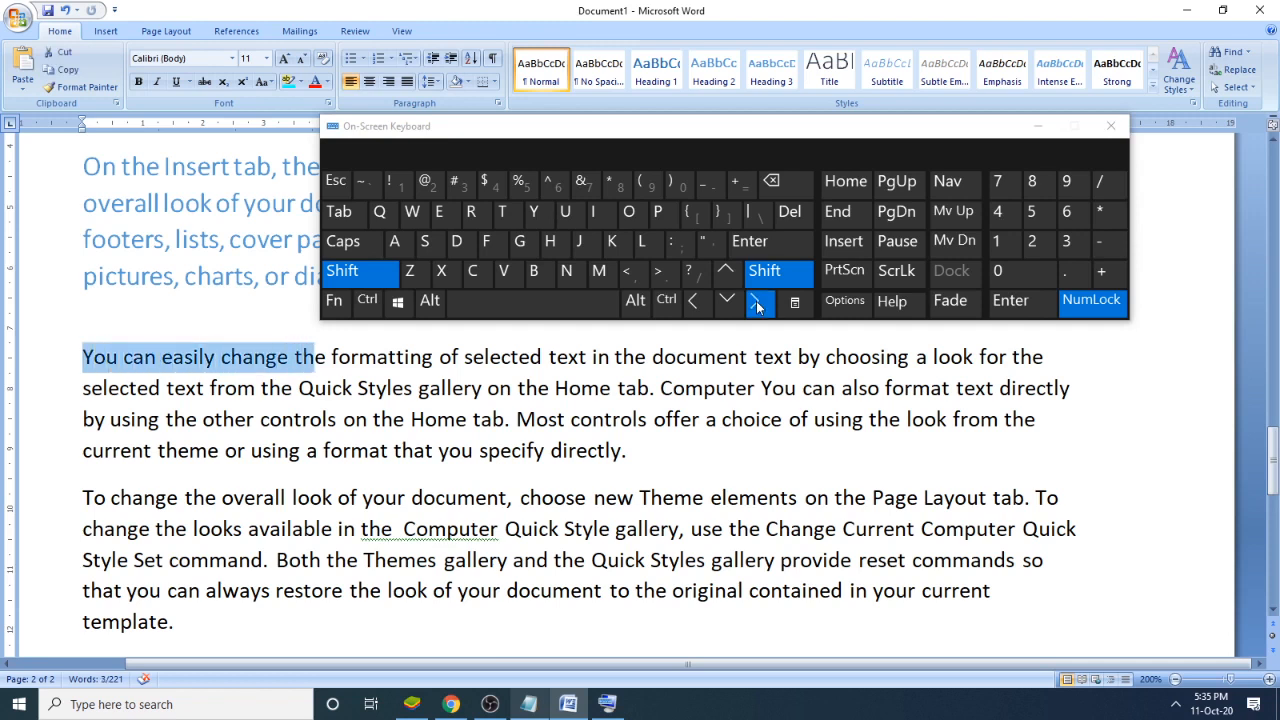
{"action": "left_click_drag", "start_coordinate": [757, 303], "coordinate": [757, 303]}
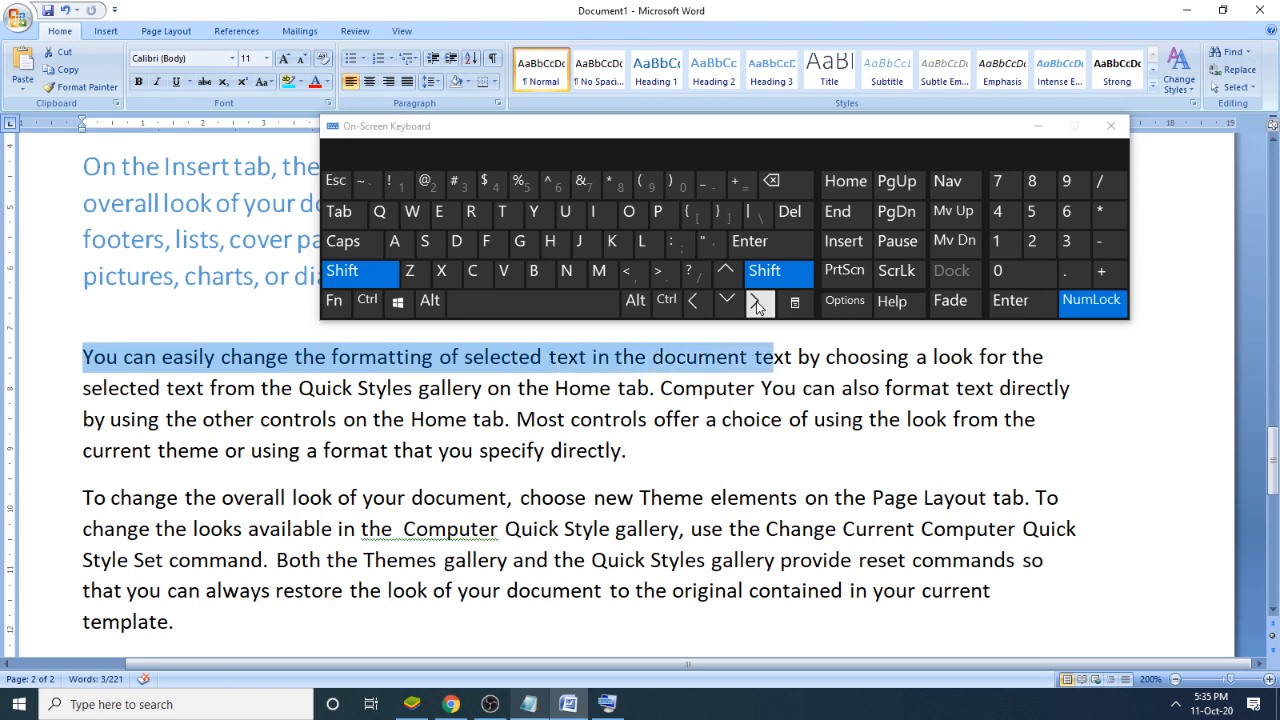
{"action": "left_click", "coordinate": [537, 419]}
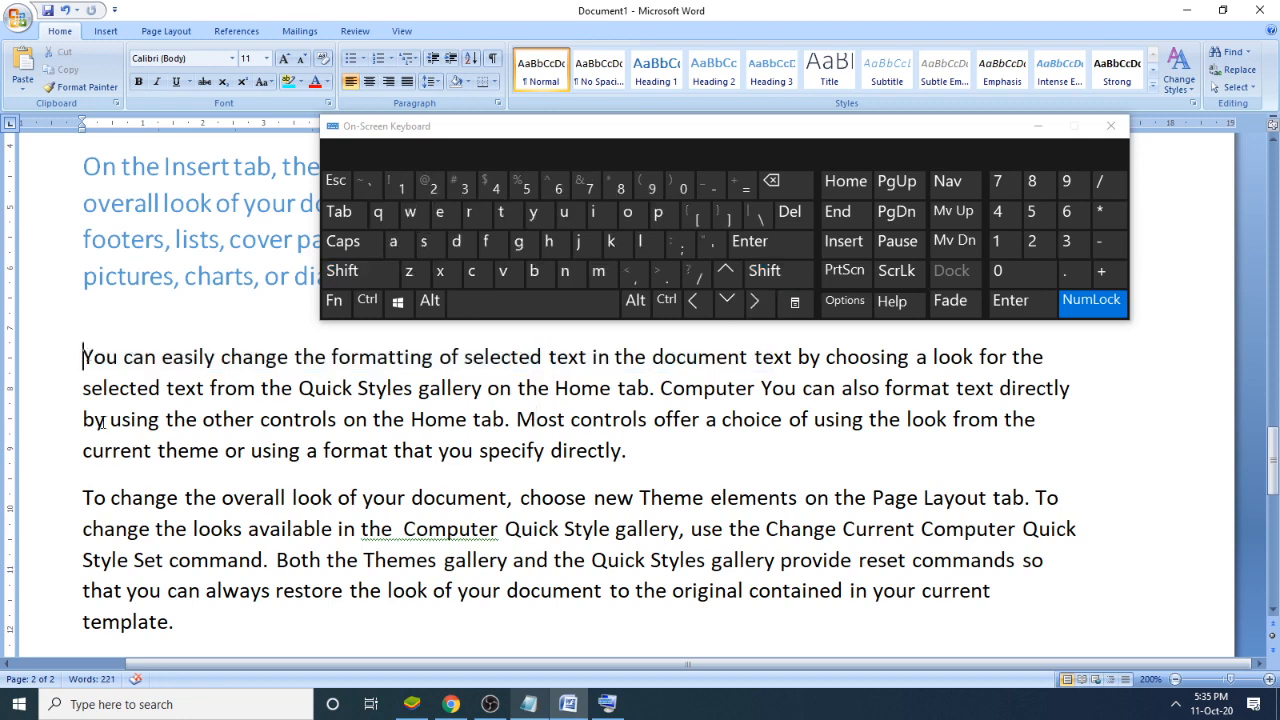
- Select downward line by line from the start of the "You can easily change" paragraph through "He is a Good Boy." and clear the selection
{"action": "left_click", "coordinate": [802, 268]}
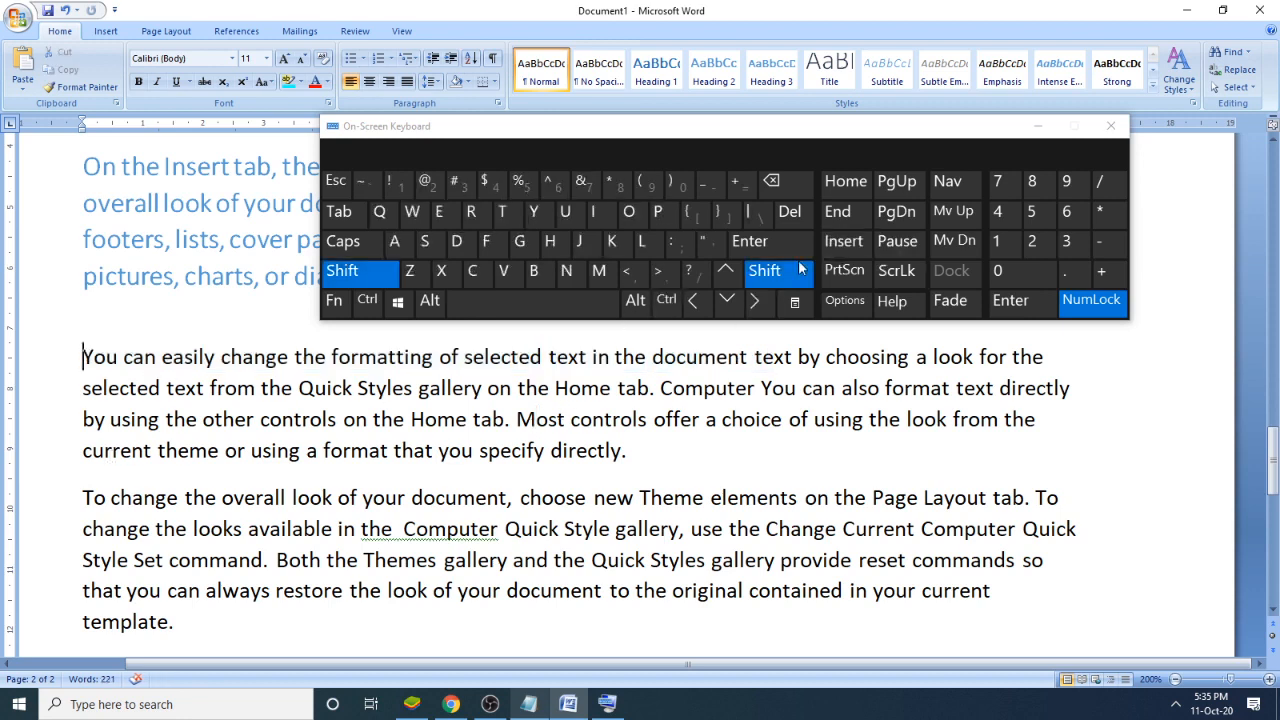
{"action": "left_click", "coordinate": [727, 300]}
{"action": "left_click", "coordinate": [731, 300]}
{"action": "left_click", "coordinate": [731, 300]}
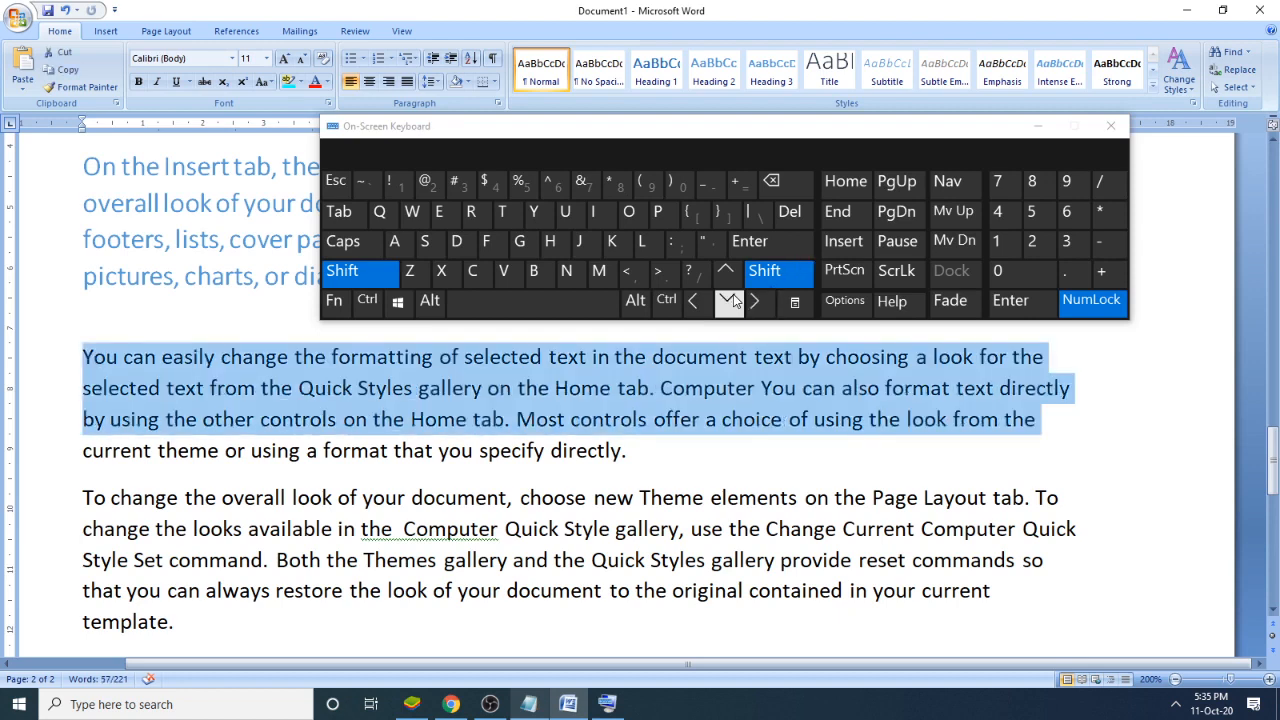
{"action": "left_click", "coordinate": [731, 300]}
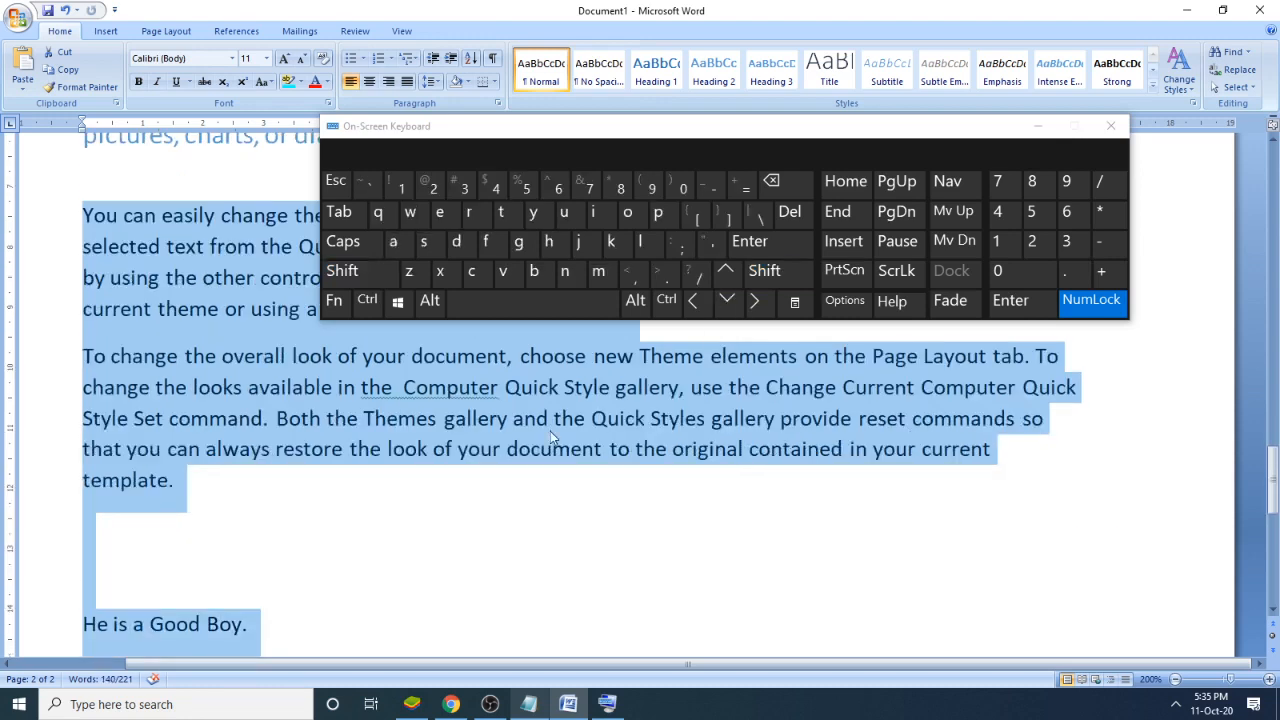
{"action": "left_click", "coordinate": [205, 495]}
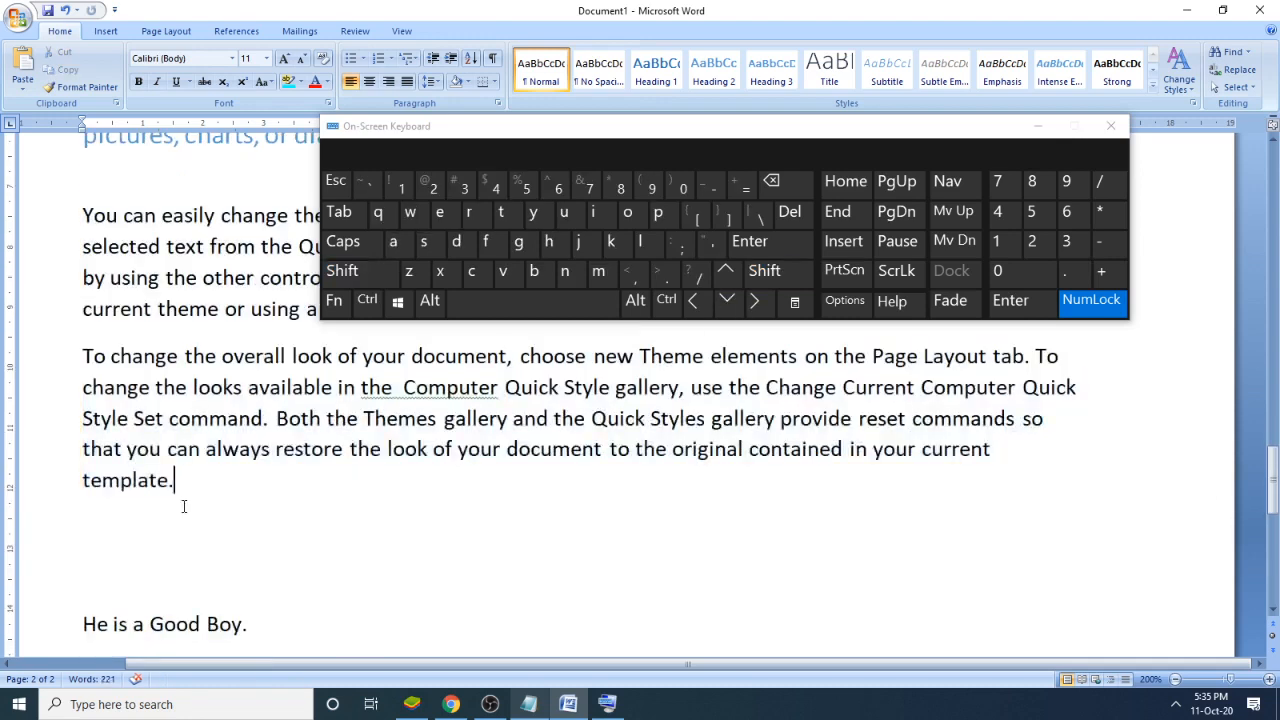
- Insert blank lines after the paragraph ending in "template." to push "He is a Good Boy." further down
{"action": "left_click", "coordinate": [125, 509]}
{"action": "left_click", "coordinate": [190, 495]}
{"action": "key", "text": "Return"}
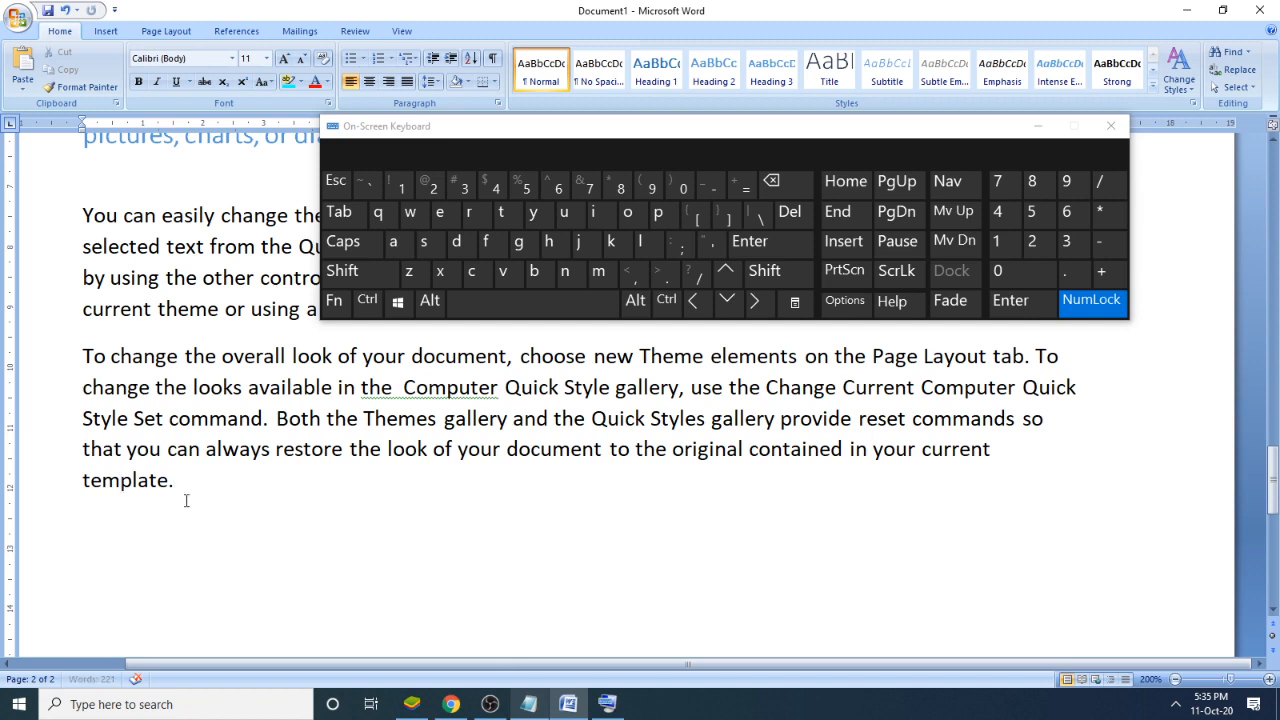
- Select upward line by line from the end of "template." to the "current theme" line of the paragraph above
{"action": "left_click", "coordinate": [246, 480]}
{"action": "left_click", "coordinate": [768, 280]}
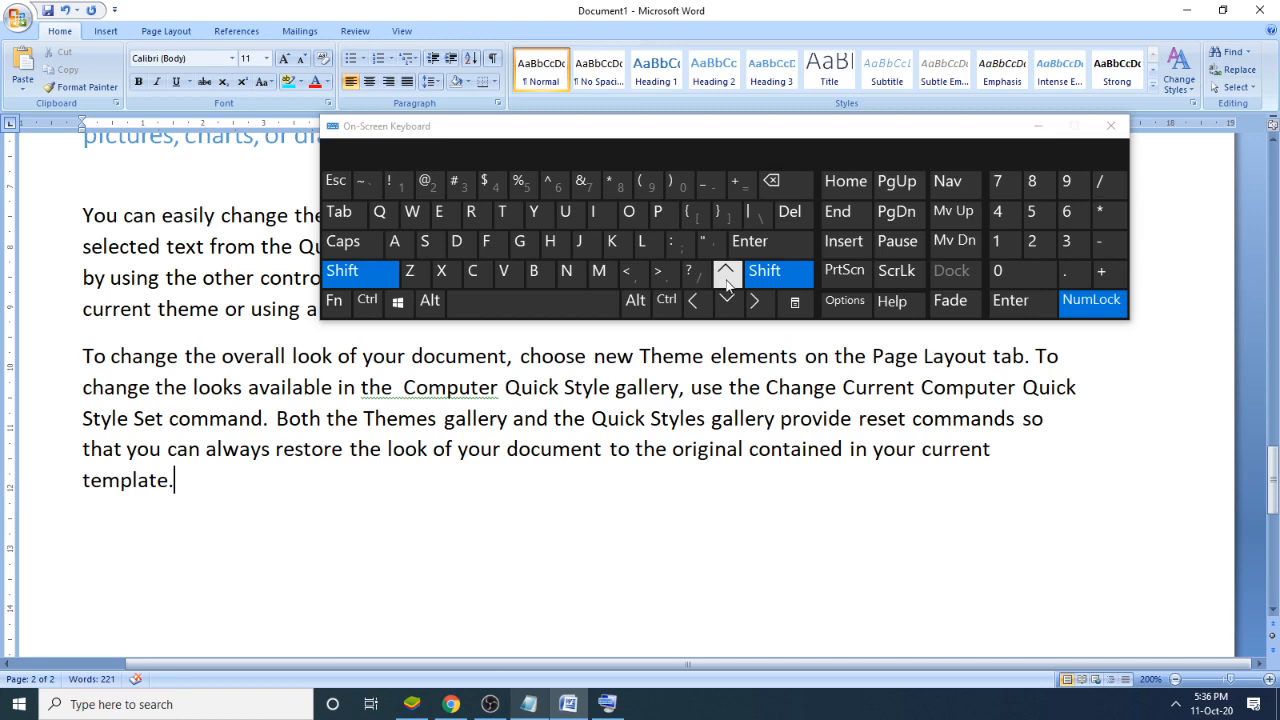
{"action": "left_click", "coordinate": [725, 276]}
{"action": "left_click", "coordinate": [725, 276]}
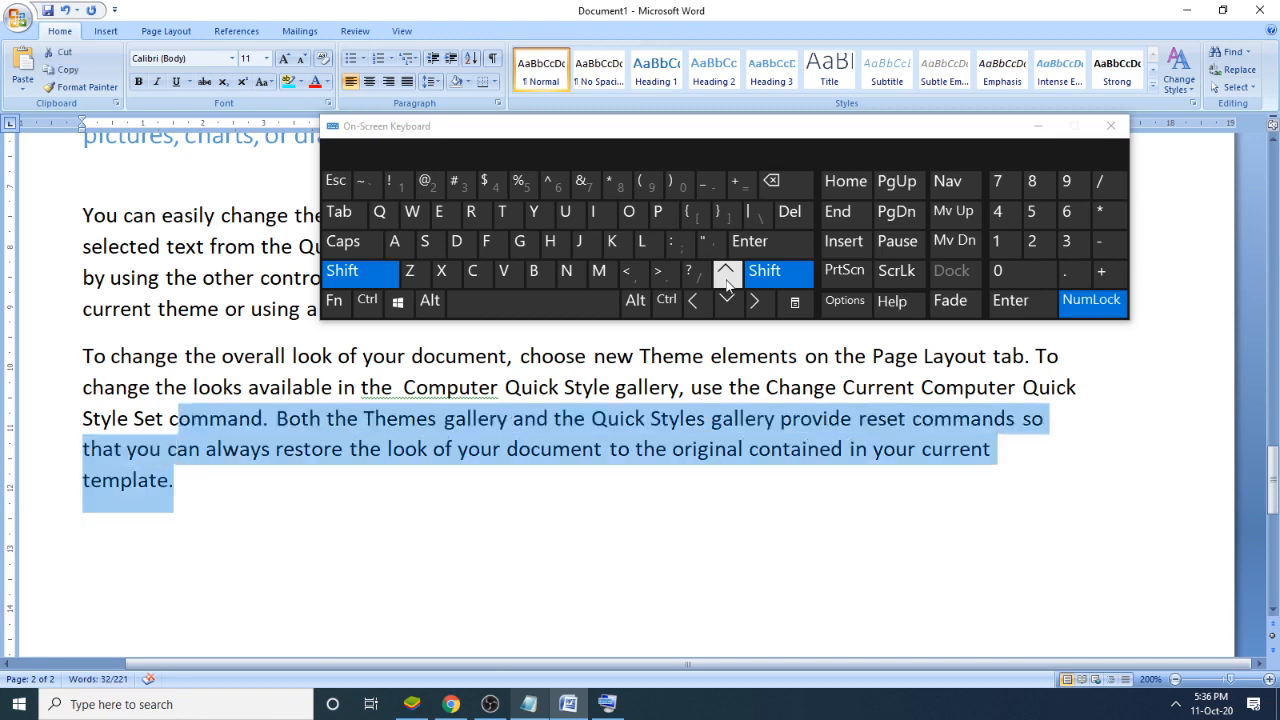
{"action": "left_click", "coordinate": [726, 278]}
{"action": "left_click", "coordinate": [726, 278]}
{"action": "left_click", "coordinate": [726, 278]}
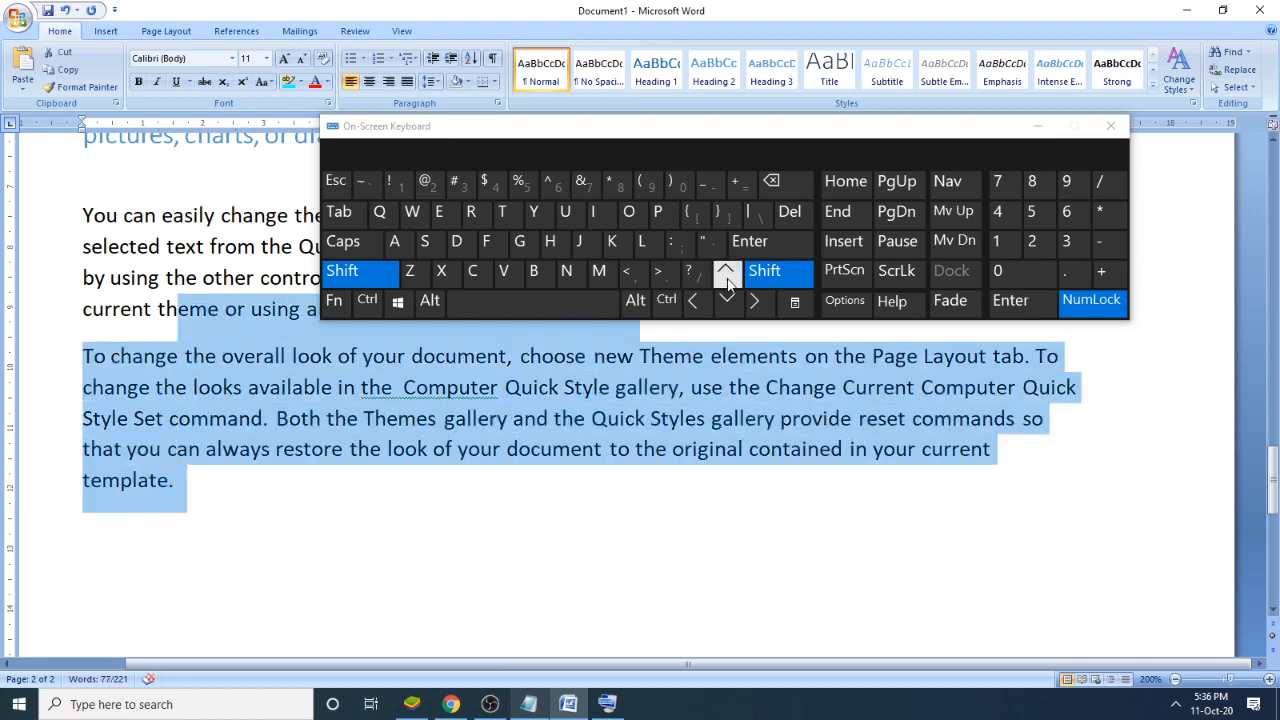
- Move the On-Screen Keyboard higher and shrink the selection character by character to only the "To change the overall look" paragraph
{"action": "left_click_drag", "start_coordinate": [849, 145], "coordinate": [869, 90]}
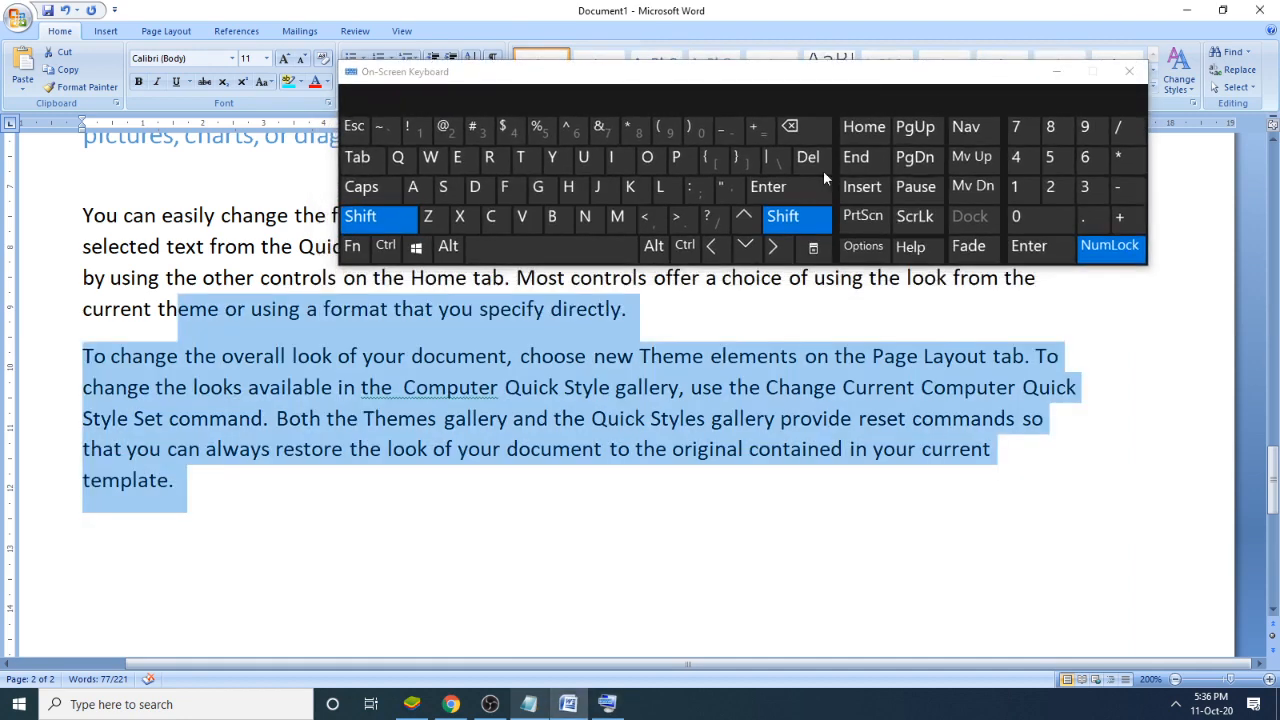
{"action": "key", "text": "shift"}
{"action": "left_click", "coordinate": [776, 256]}
{"action": "left_click", "coordinate": [776, 256]}
{"action": "left_click", "coordinate": [776, 256]}
{"action": "left_click_drag", "start_coordinate": [776, 256], "coordinate": [776, 256]}
{"action": "left_click", "coordinate": [776, 256]}
{"action": "left_click", "coordinate": [776, 256]}
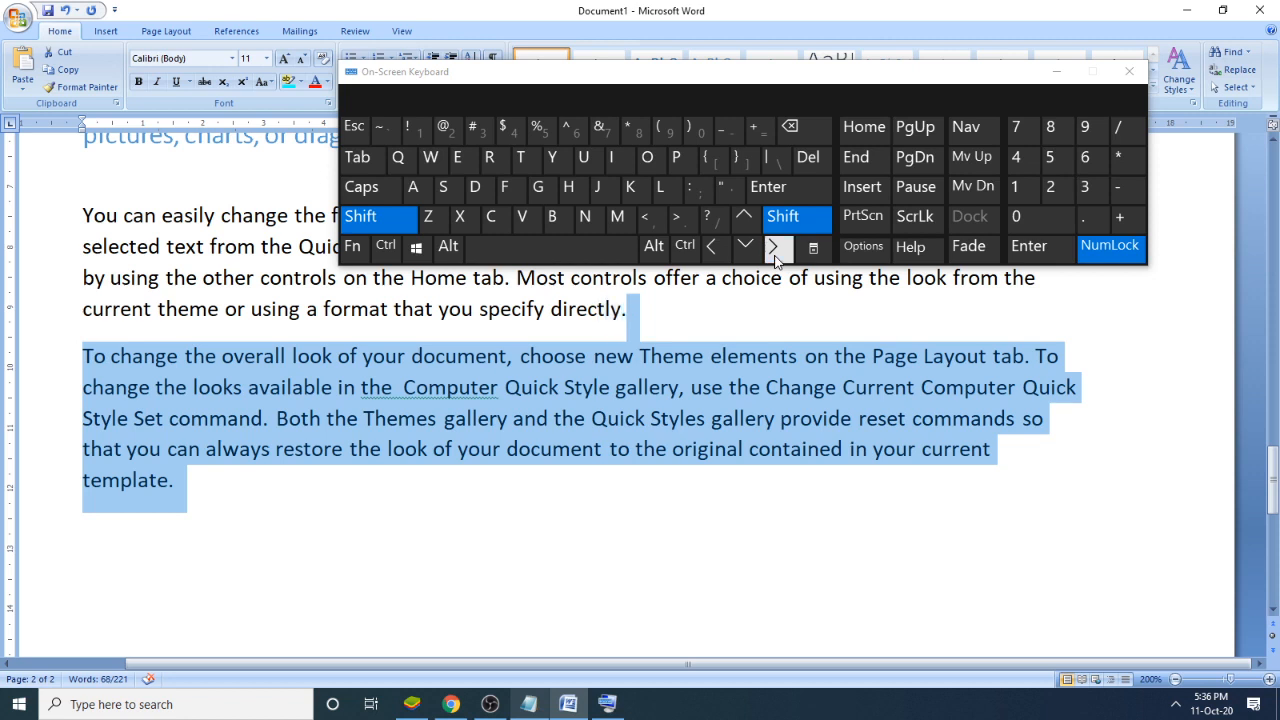
{"action": "left_click", "coordinate": [776, 256]}
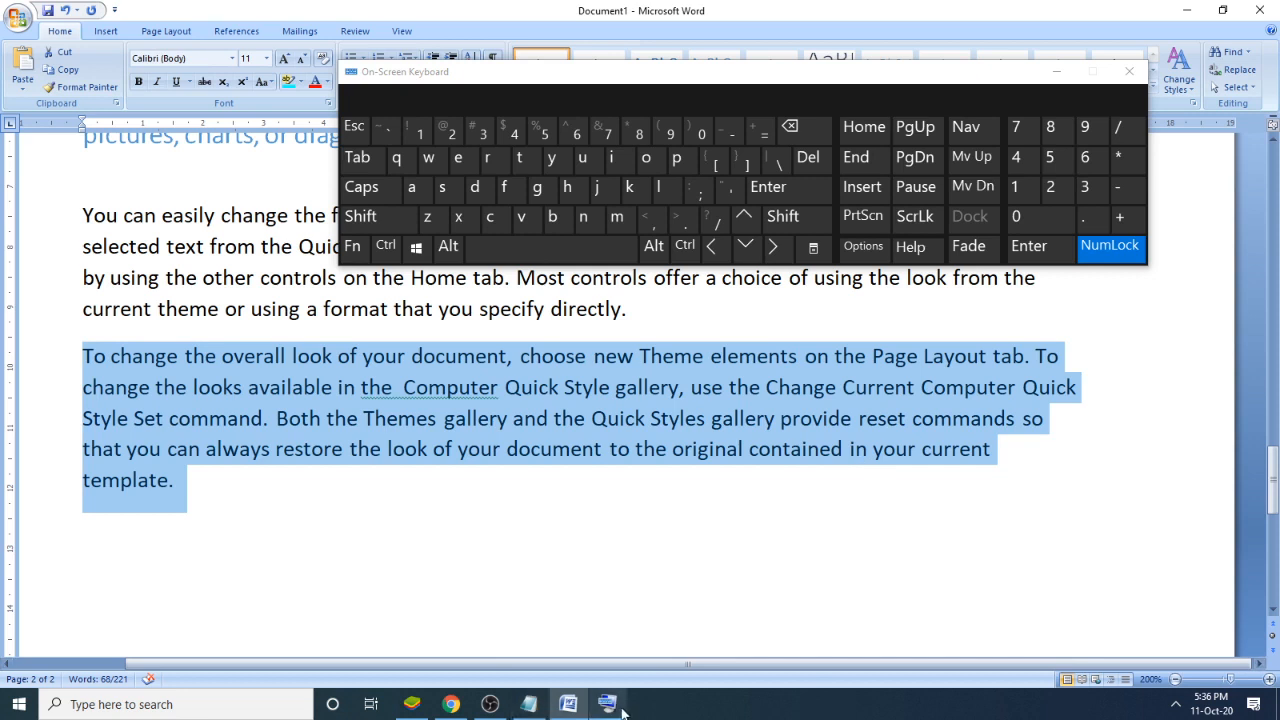
- Switch to the Notepad notes and add "Arrow" under item 7, with "Up" centred below it and "LEft" and "Right" on the following line
{"action": "left_click", "coordinate": [528, 706]}
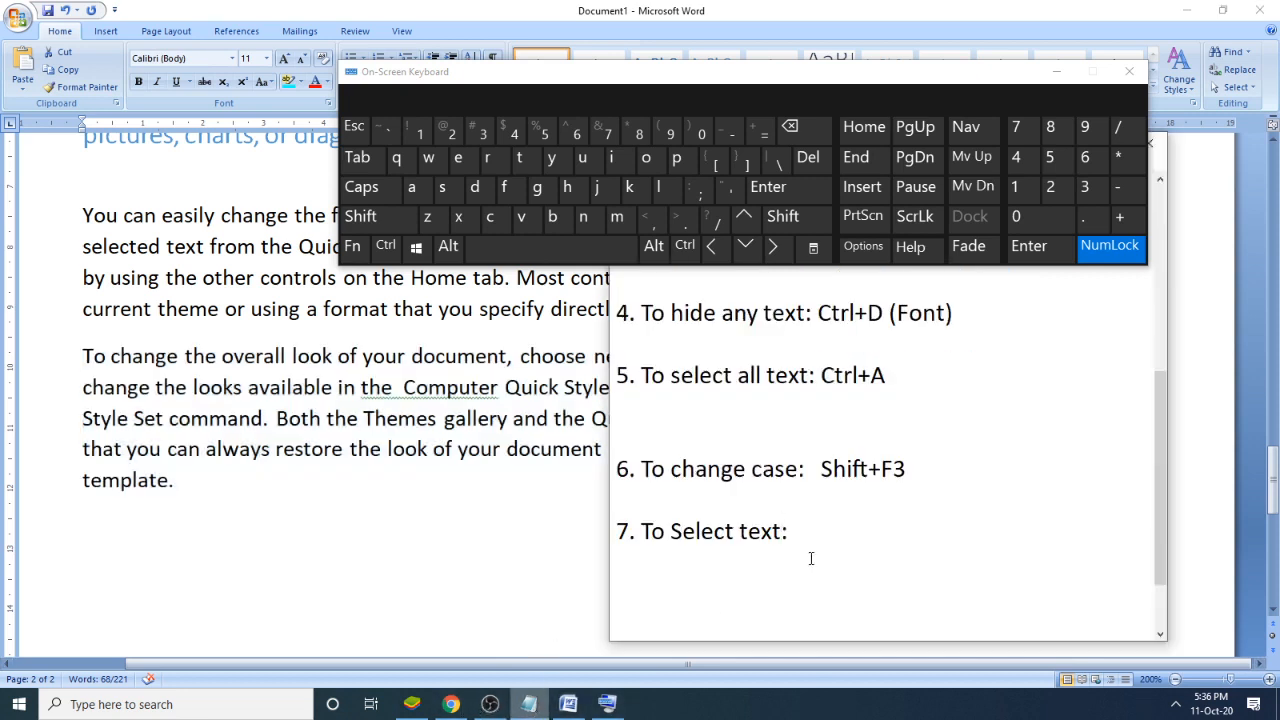
{"action": "key", "text": "Return"}
{"action": "type", "text": "Arrow"}
{"action": "key", "text": "Return"}
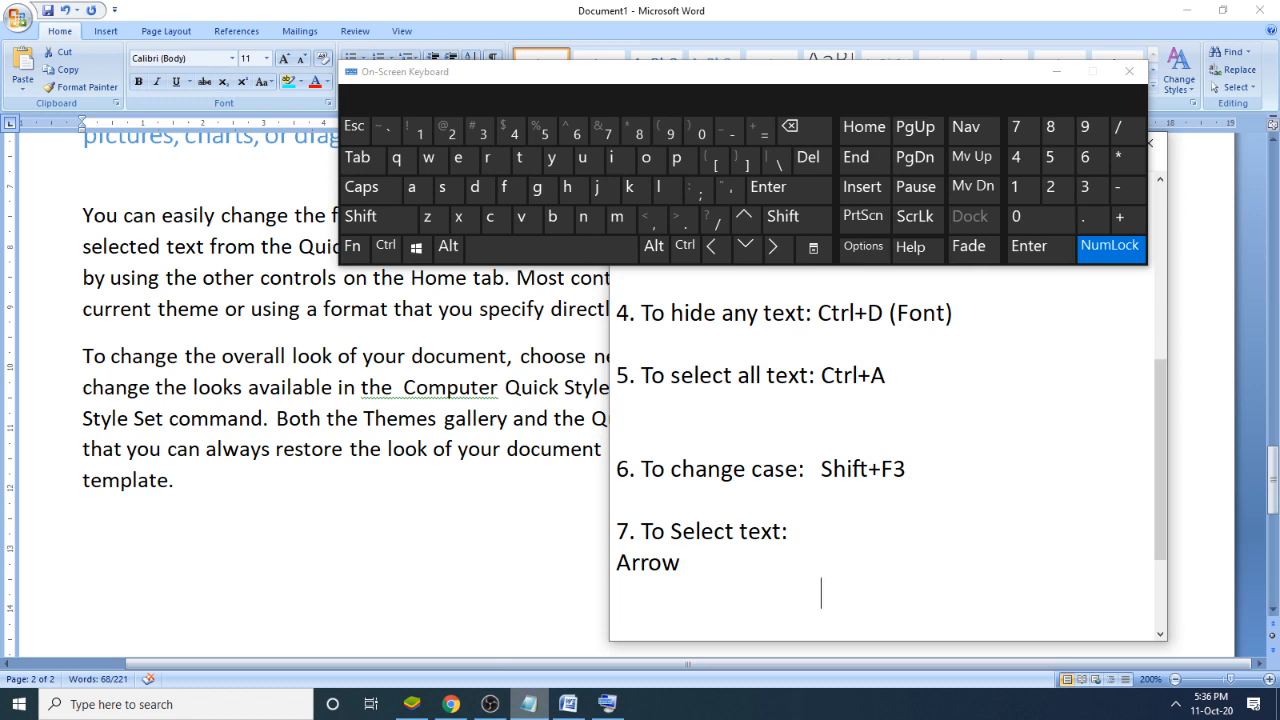
{"action": "type", "text": "Up"}
{"action": "key", "text": "Return"}
{"action": "type", "text": "LEft"}
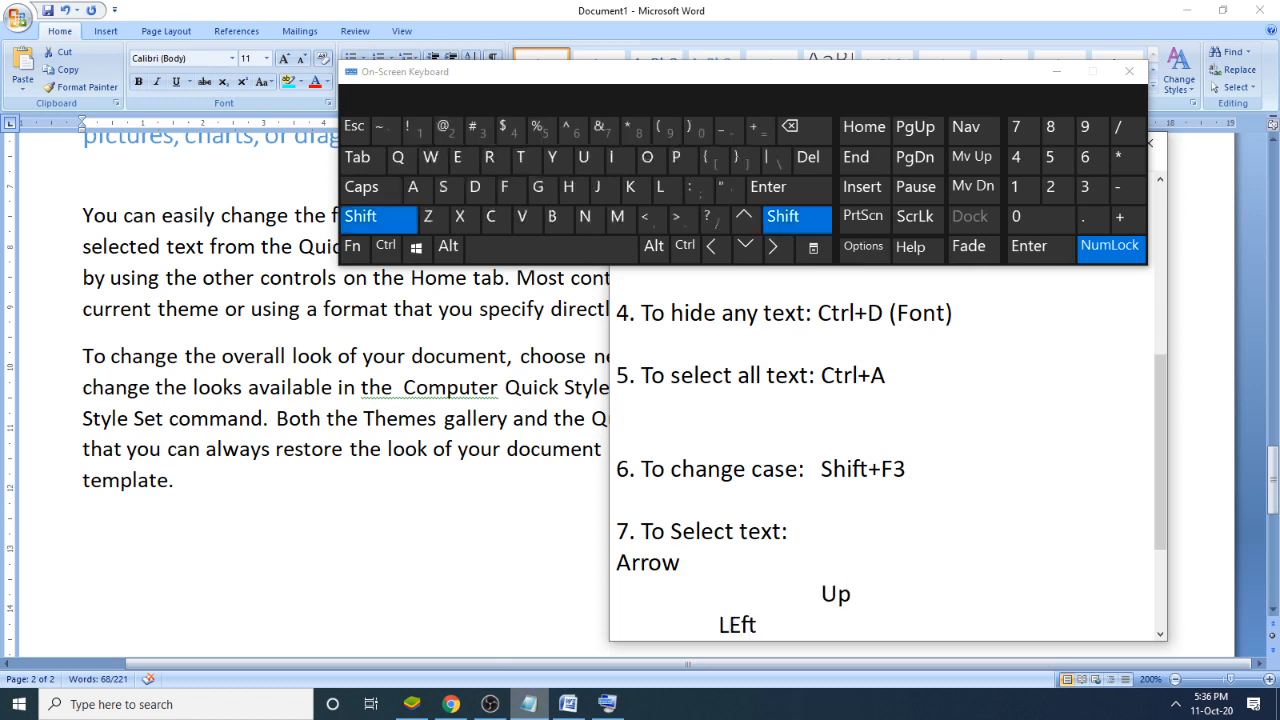
{"action": "type", "text": "Right"}
{"action": "key", "text": "Return"}
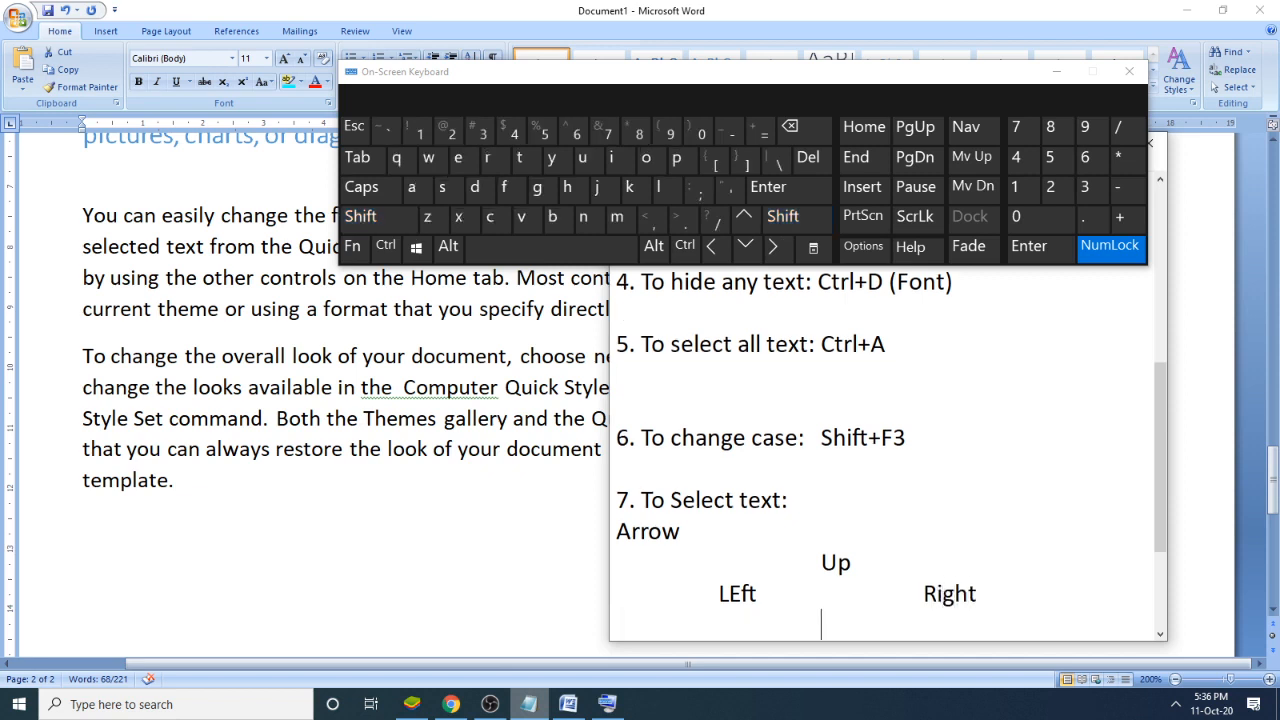
- Add "Dow" centred below the "Right" line of the notes and correct "LEft" to "Left"
{"action": "key", "text": "Tab"}
{"action": "key", "text": "Tab"}
{"action": "type", "text": "Dow"}
{"action": "key", "text": "Left"}
{"action": "key", "text": "BackSpace"}
{"action": "type", "text": "e"}
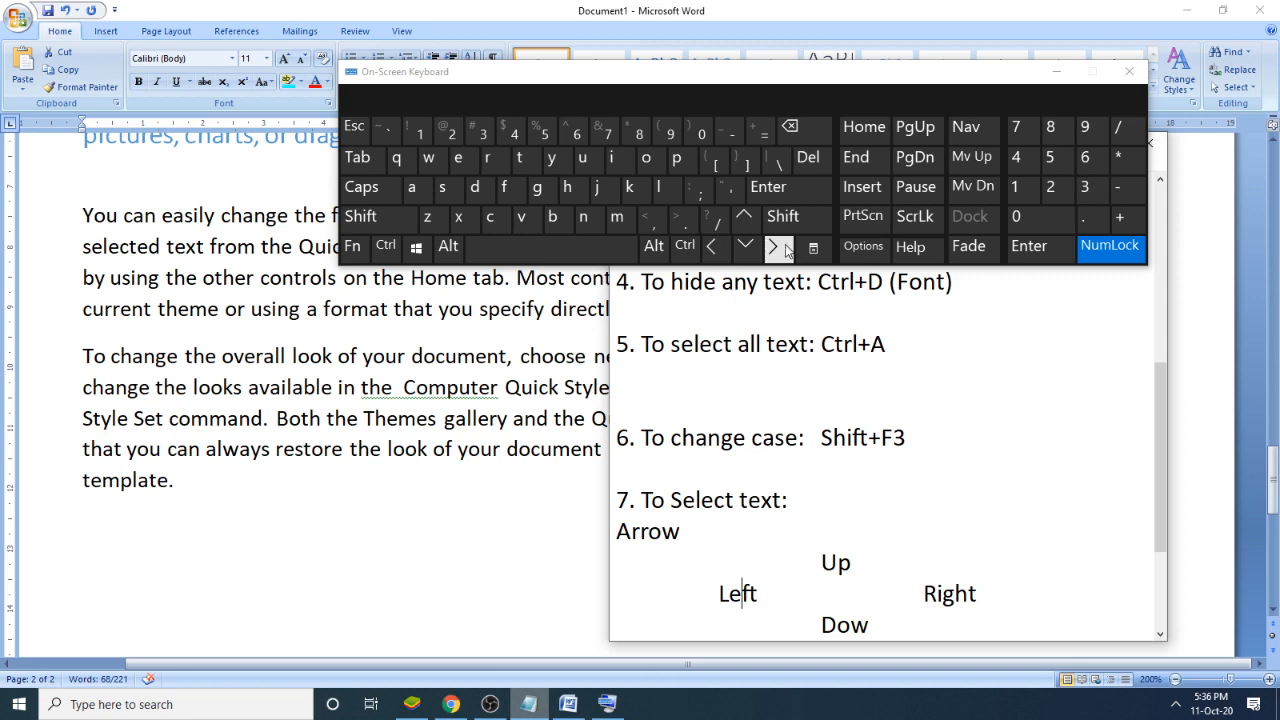
- Insert the line "Shift+Arrow" directly below "7. To Select text:" in the notes
{"action": "left_click", "coordinate": [808, 503]}
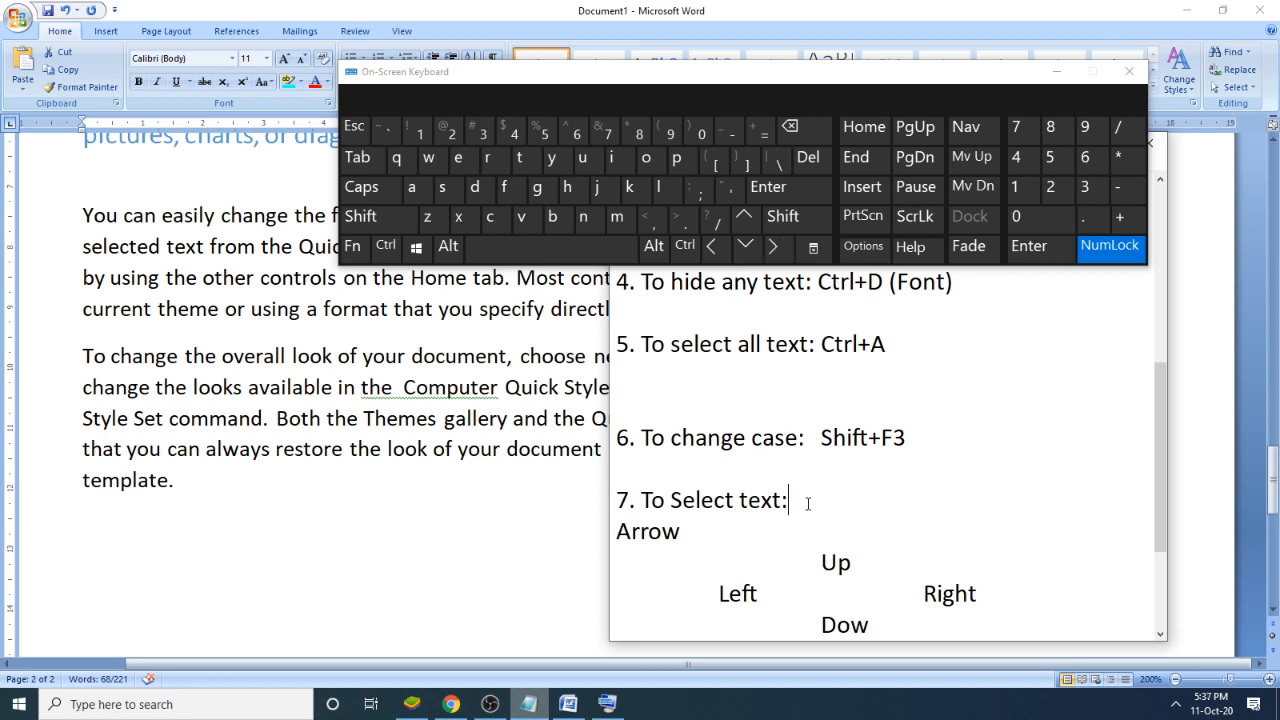
{"action": "key", "text": "Return"}
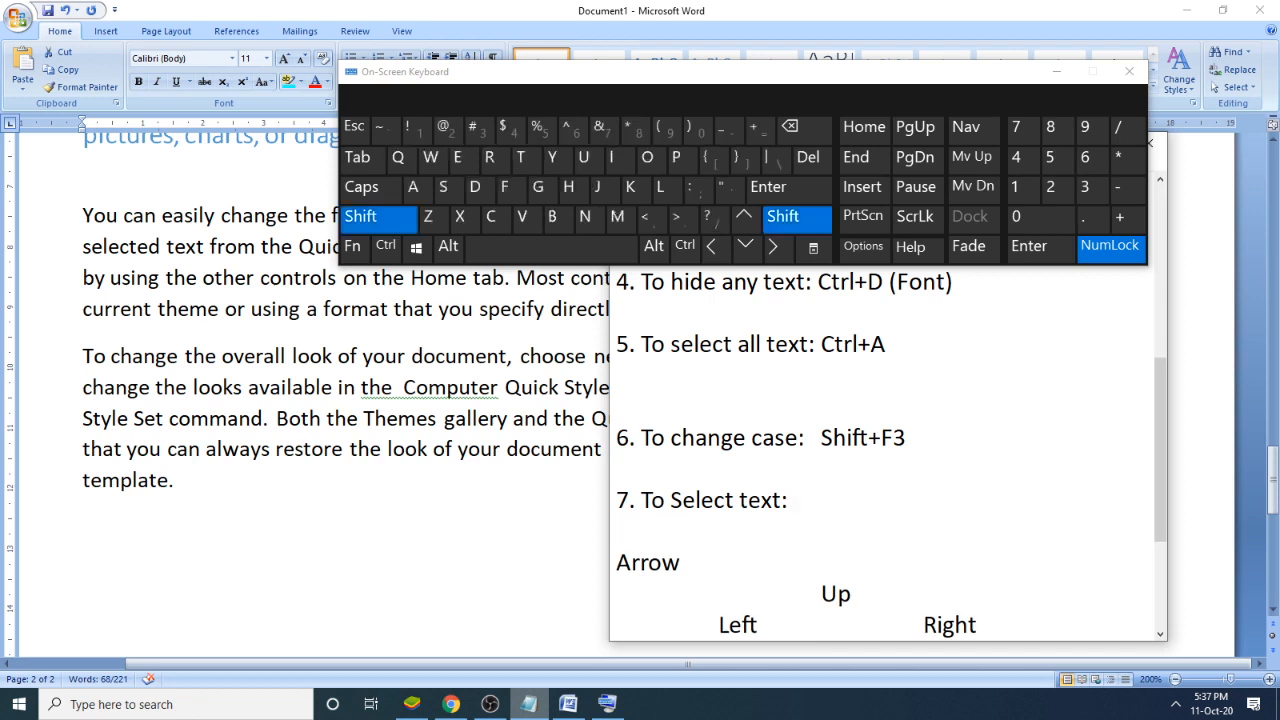
{"action": "type", "text": "Shift+Arrow"}
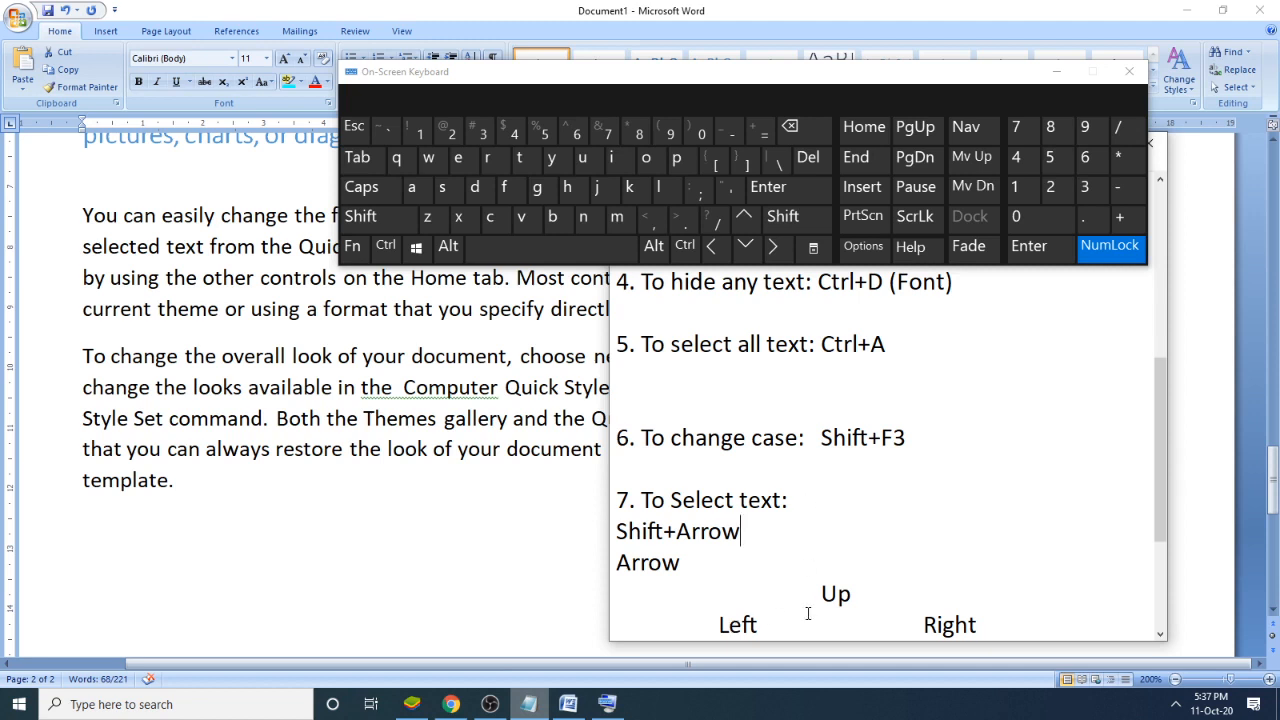
- Complete "Dow" as "Down" in the notes, then return to Word and clear the paragraph selection
{"action": "scroll", "coordinate": [830, 600], "scroll_direction": "down", "scroll_amount": 1}
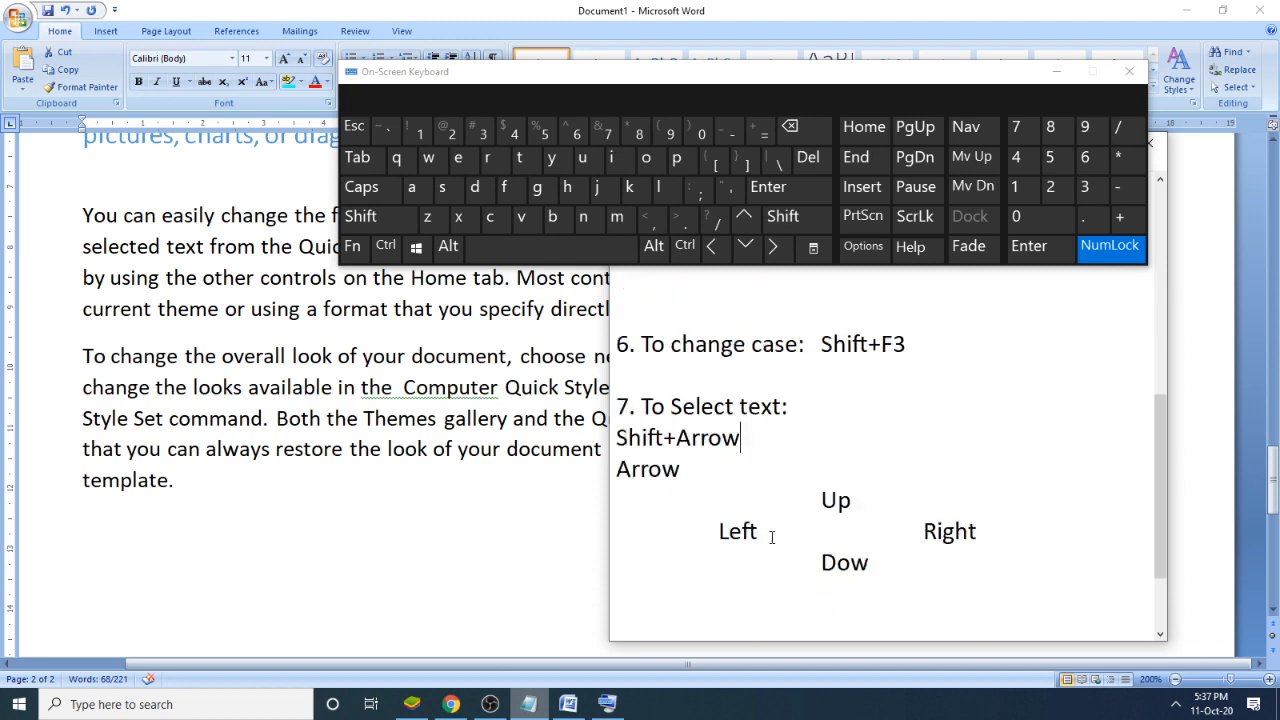
{"action": "left_click", "coordinate": [872, 563]}
{"action": "type", "text": "n"}
{"action": "triple_click", "coordinate": [411, 472]}
{"action": "left_click", "coordinate": [580, 477]}
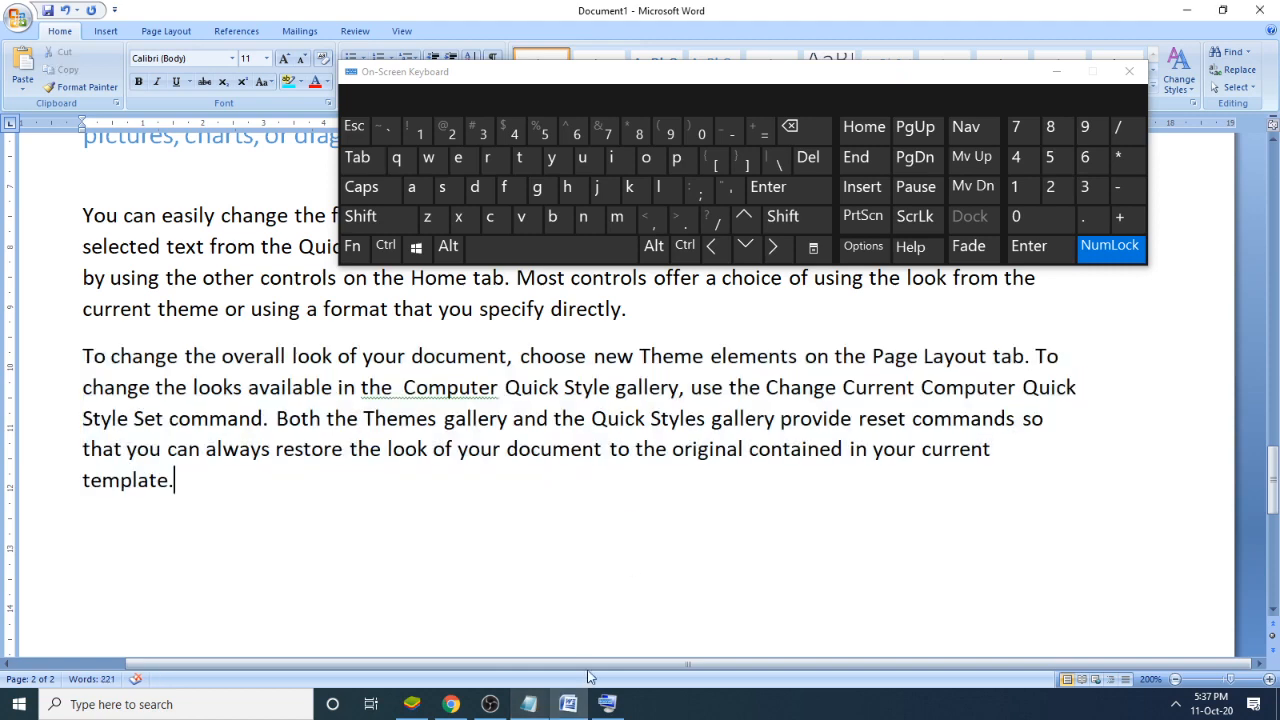
- Add two blank lines below "Down" in the Notepad notes and close the On-Screen Keyboard, returning to the Word document
{"action": "left_click", "coordinate": [529, 704]}
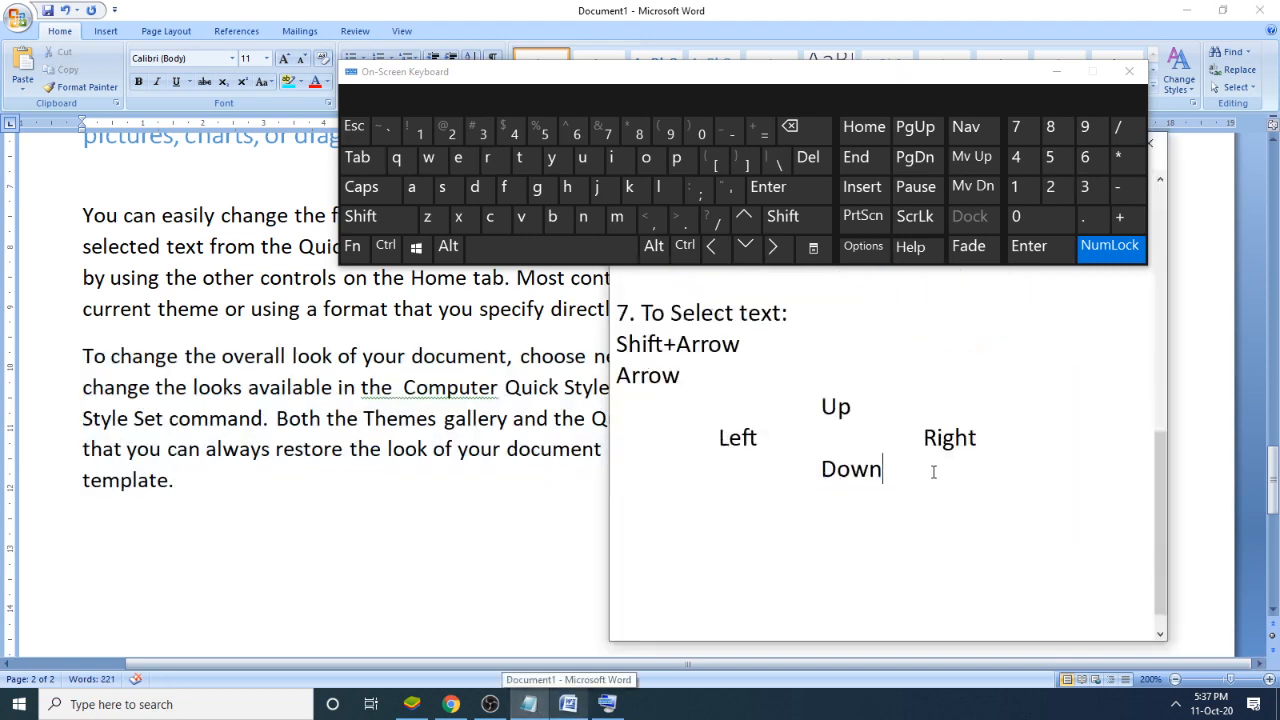
{"action": "key", "text": "Return"}
{"action": "key", "text": "Return"}
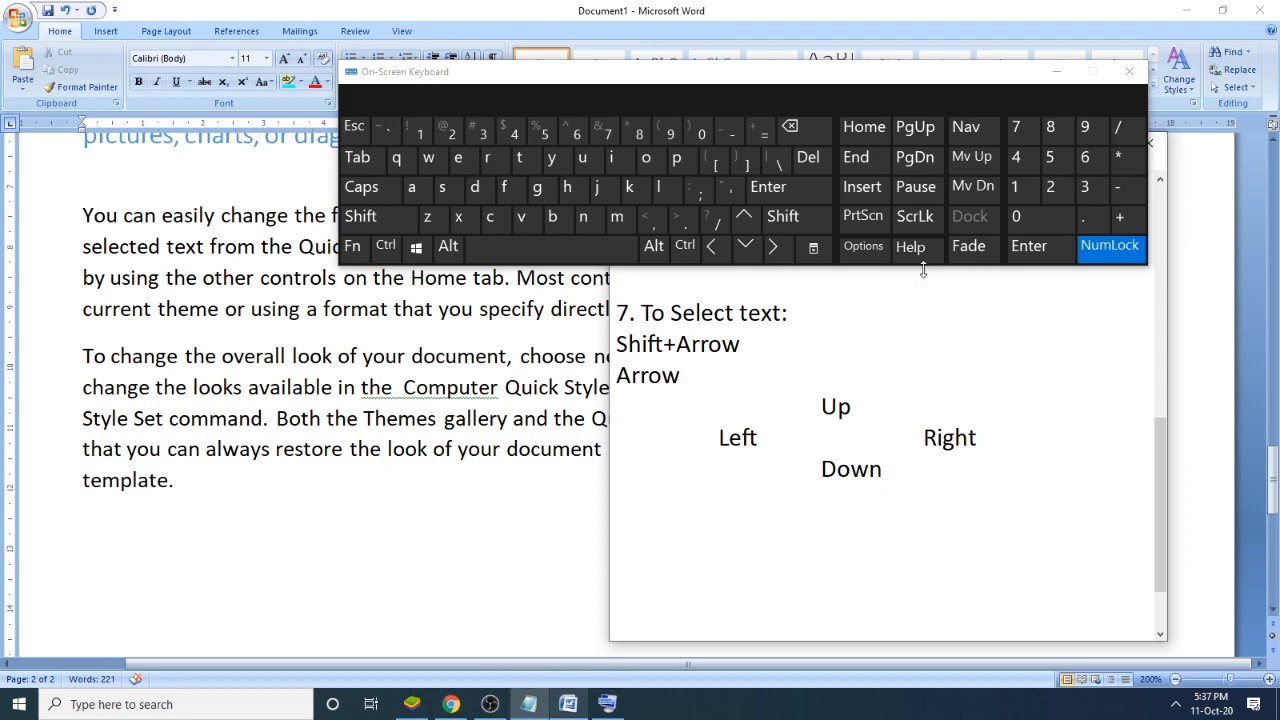
{"action": "left_click", "coordinate": [1129, 71]}
{"action": "left_click", "coordinate": [572, 292]}
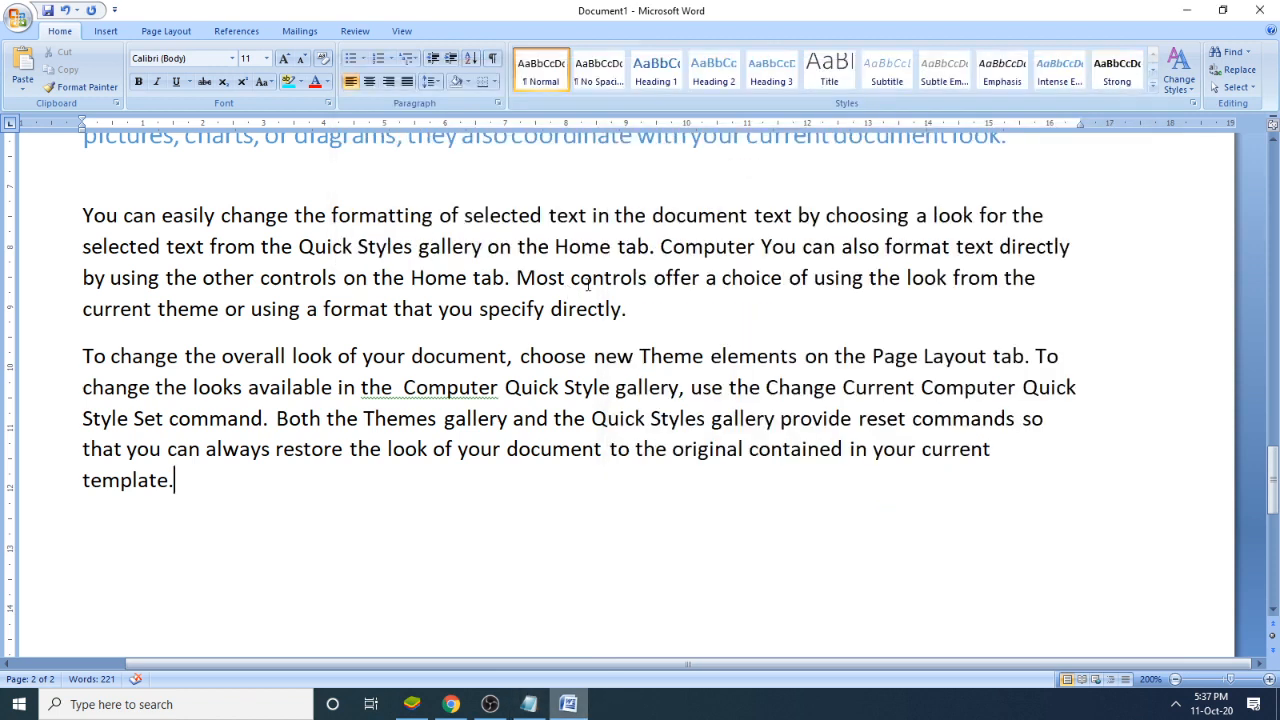
- Copy the word "template." from the end of the last paragraph and paste it on a new line two lines below
{"action": "left_click_drag", "start_coordinate": [174, 484], "coordinate": [83, 470]}
{"action": "key", "text": "ctrl+c"}
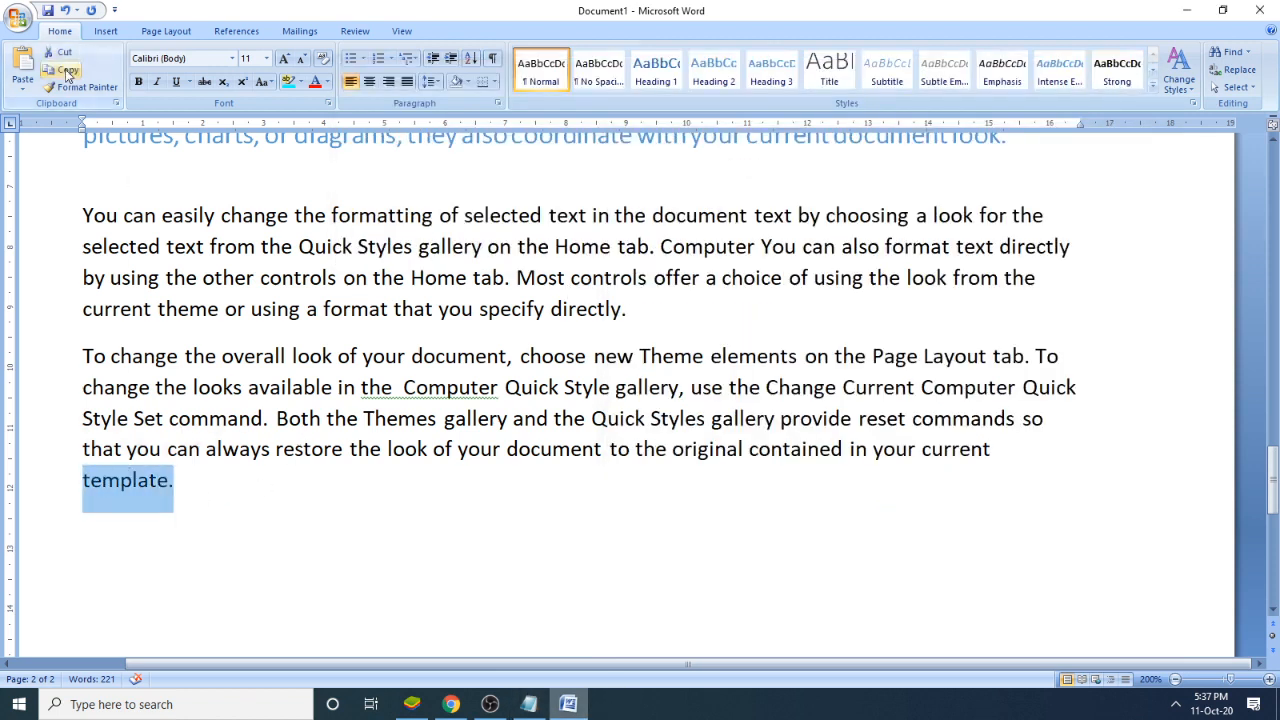
{"action": "left_click", "coordinate": [206, 481]}
{"action": "key", "text": "Return"}
{"action": "key", "text": "Return"}
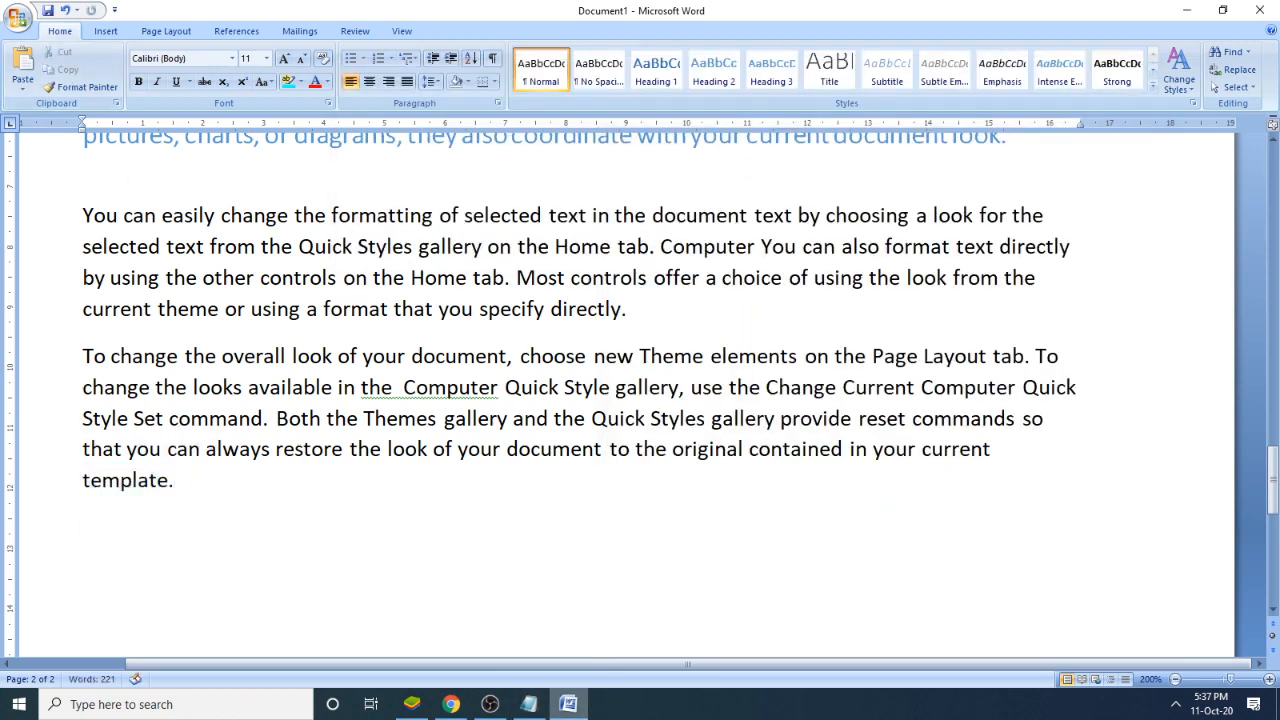
{"action": "left_click", "coordinate": [24, 78]}
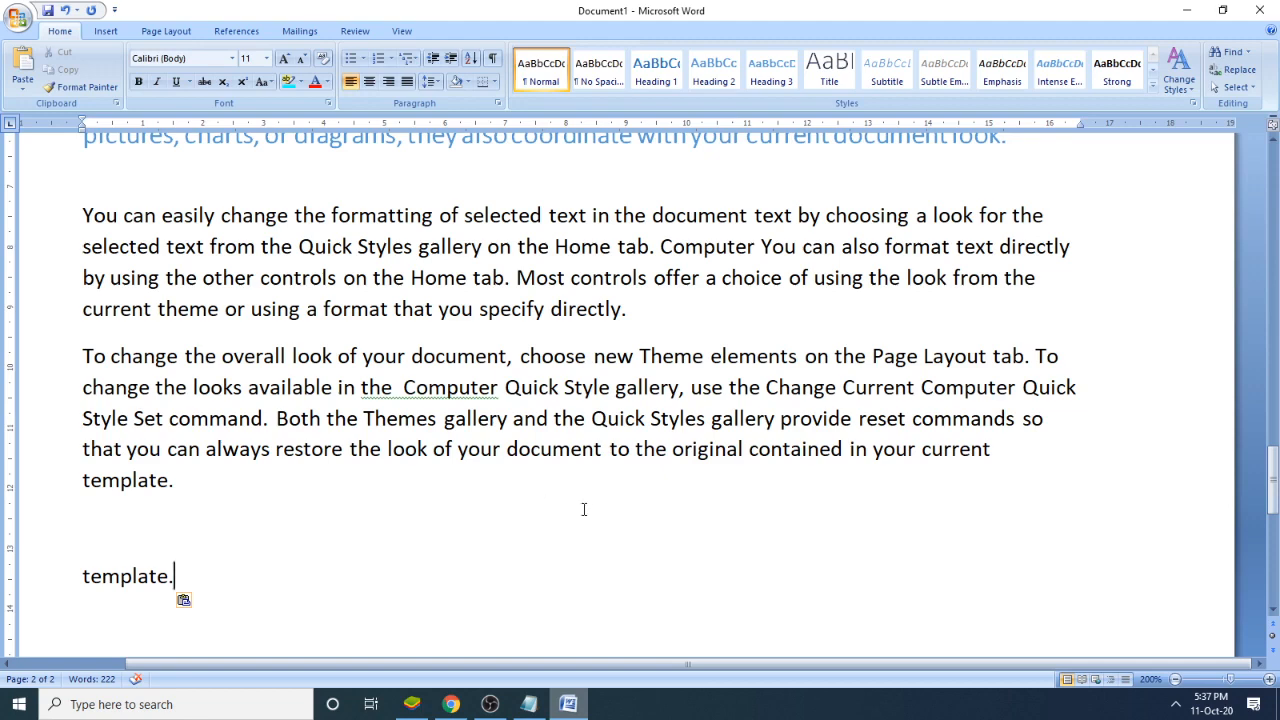
- Reopen the On-Screen Keyboard and select the whole "To change the overall look" paragraph in Word
{"action": "key", "text": "super"}
{"action": "type", "text": "key"}
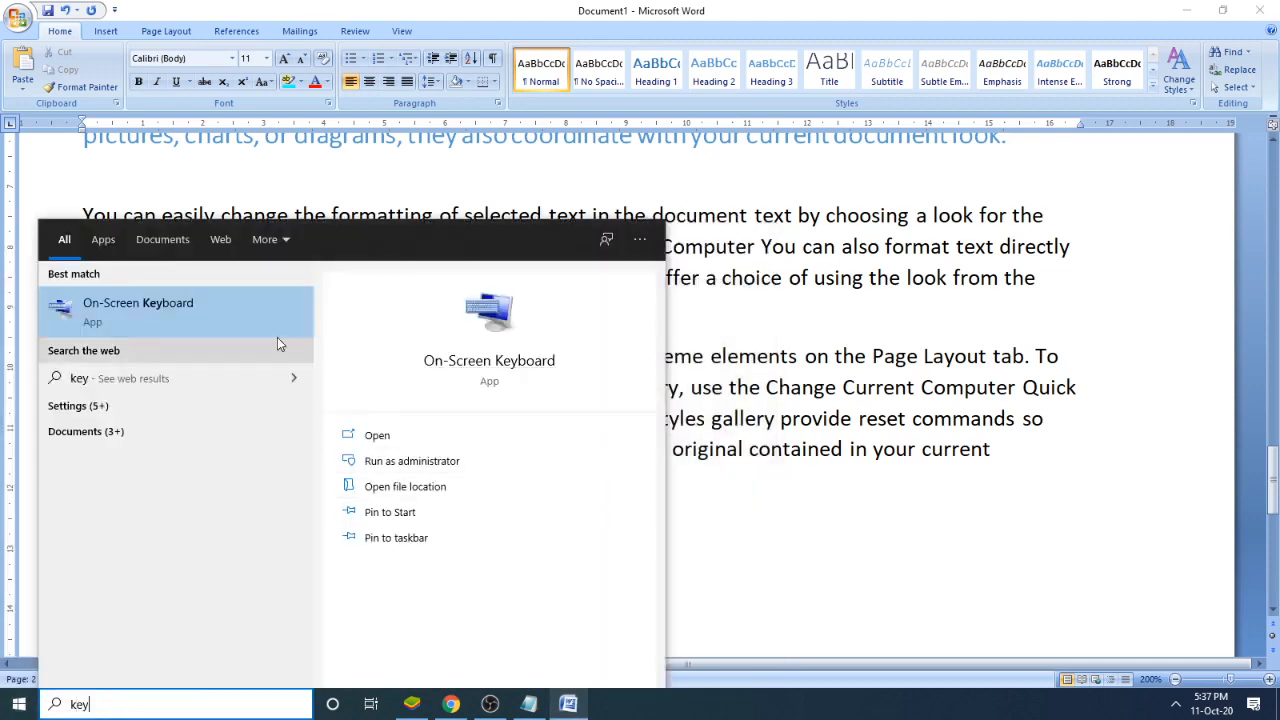
{"action": "left_click", "coordinate": [222, 310]}
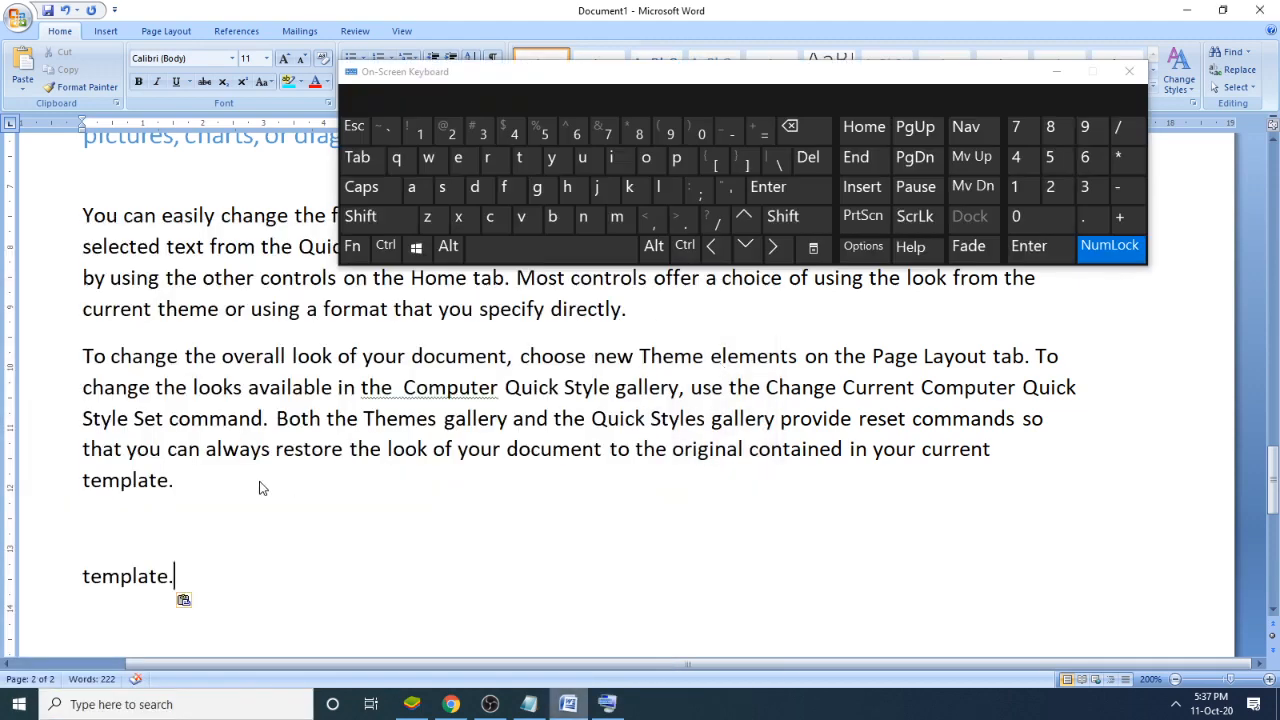
{"action": "left_click_drag", "start_coordinate": [262, 486], "coordinate": [80, 362]}
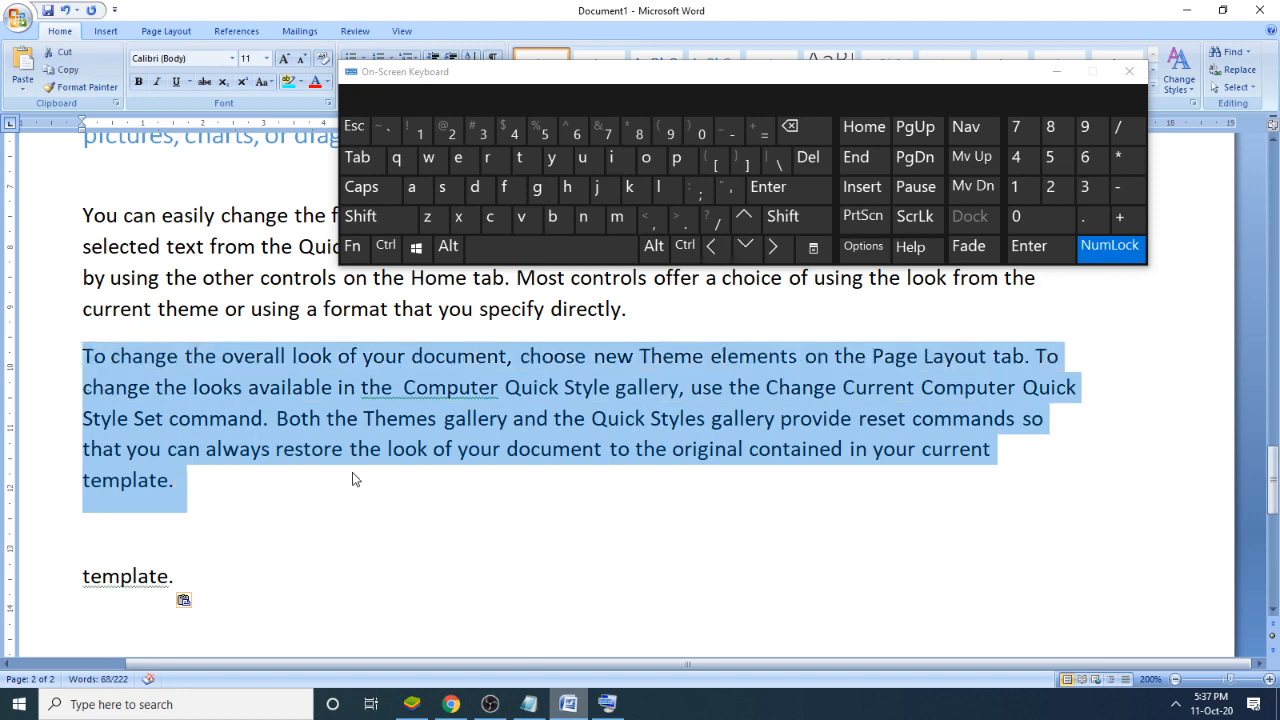
- Reselect the "To change the overall look" paragraph from its end, first backward through "template." and then upward line by line to its start
{"action": "left_click", "coordinate": [297, 489]}
{"action": "key", "text": "shift+Left"}
{"action": "key", "text": "shift+Left"}
{"action": "key", "text": "shift+Left"}
{"action": "key", "text": "shift+Left"}
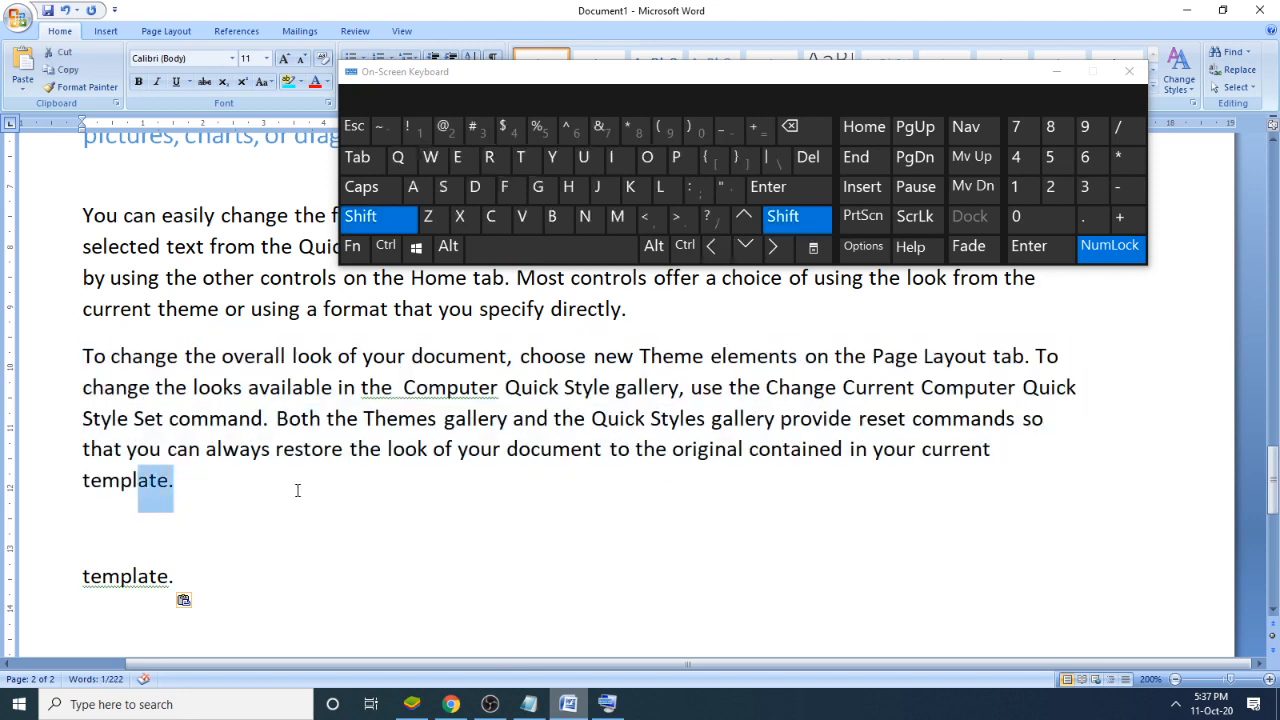
{"action": "key", "text": "shift+Left"}
{"action": "key", "text": "shift+Home"}
{"action": "key", "text": "shift+Up"}
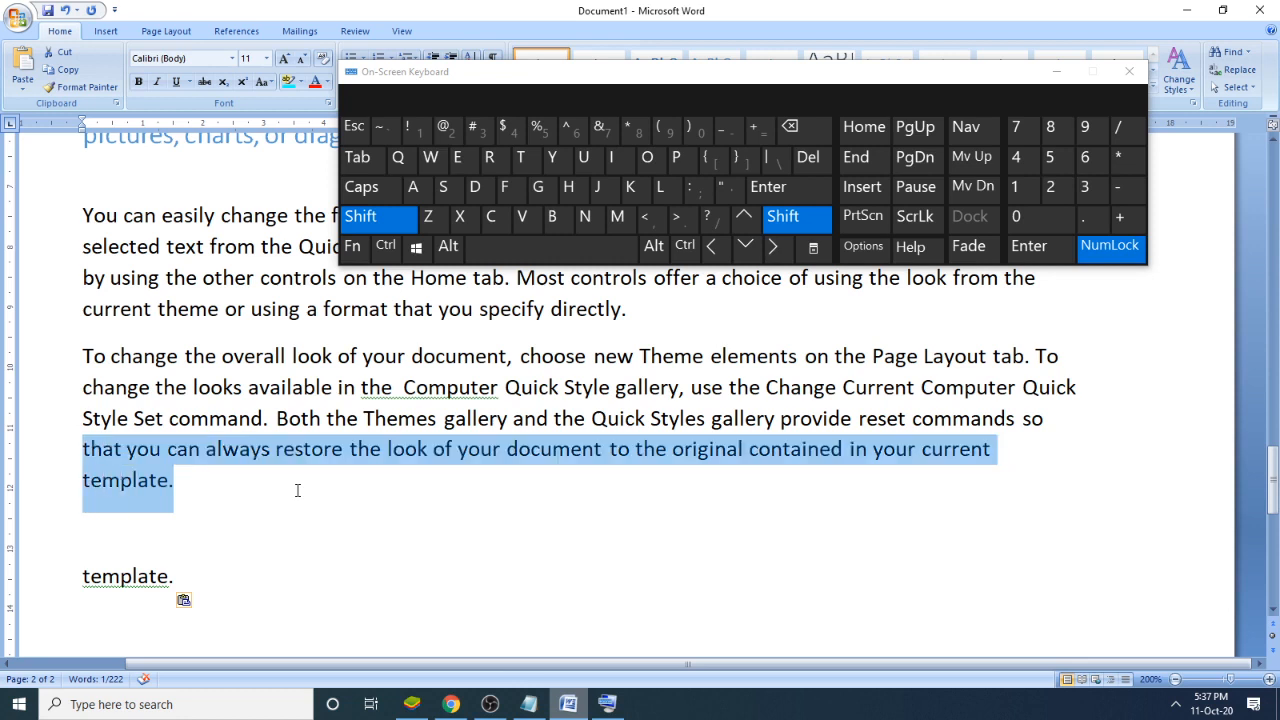
{"action": "key", "text": "shift+Up"}
{"action": "key", "text": "shift+Up"}
{"action": "key", "text": "shift+Up"}
{"action": "key", "text": "ctrl+c"}
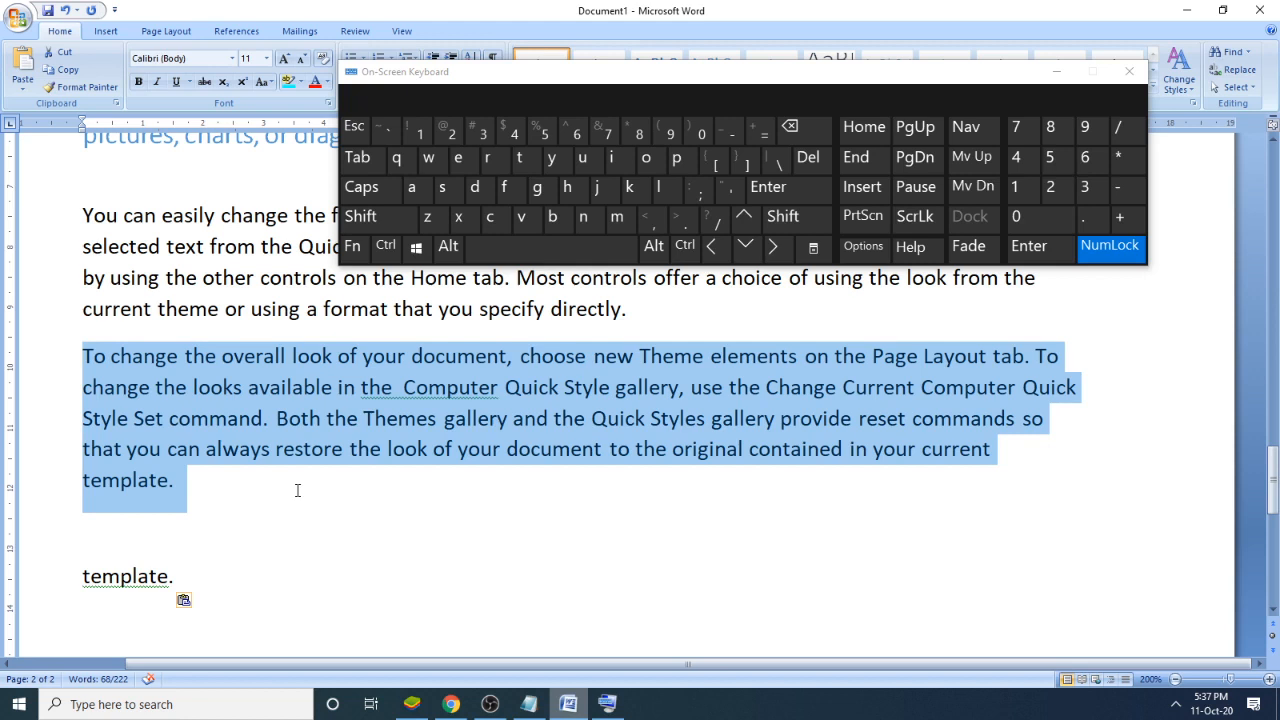
- Copy the selected paragraph with the On-Screen Keyboard and place the insertion point at the paragraph's end
{"action": "key", "text": "ctrl"}
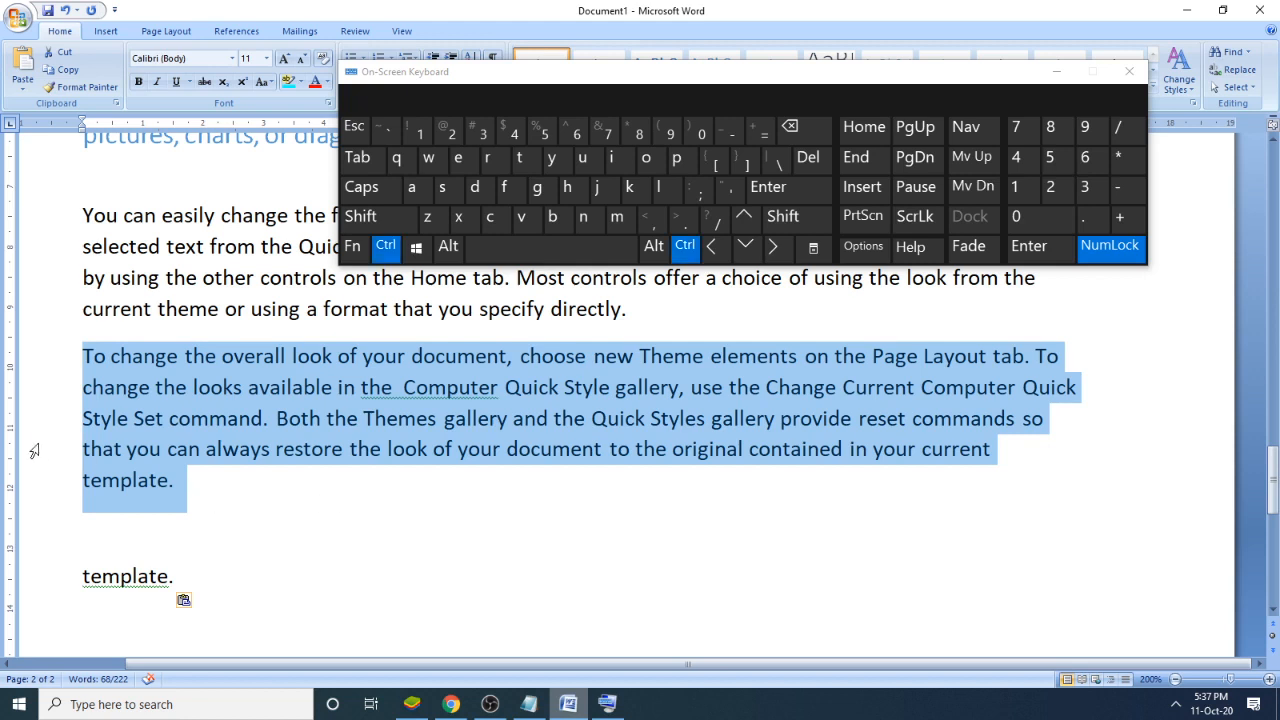
{"action": "left_click", "coordinate": [489, 216]}
{"action": "left_click", "coordinate": [271, 500]}
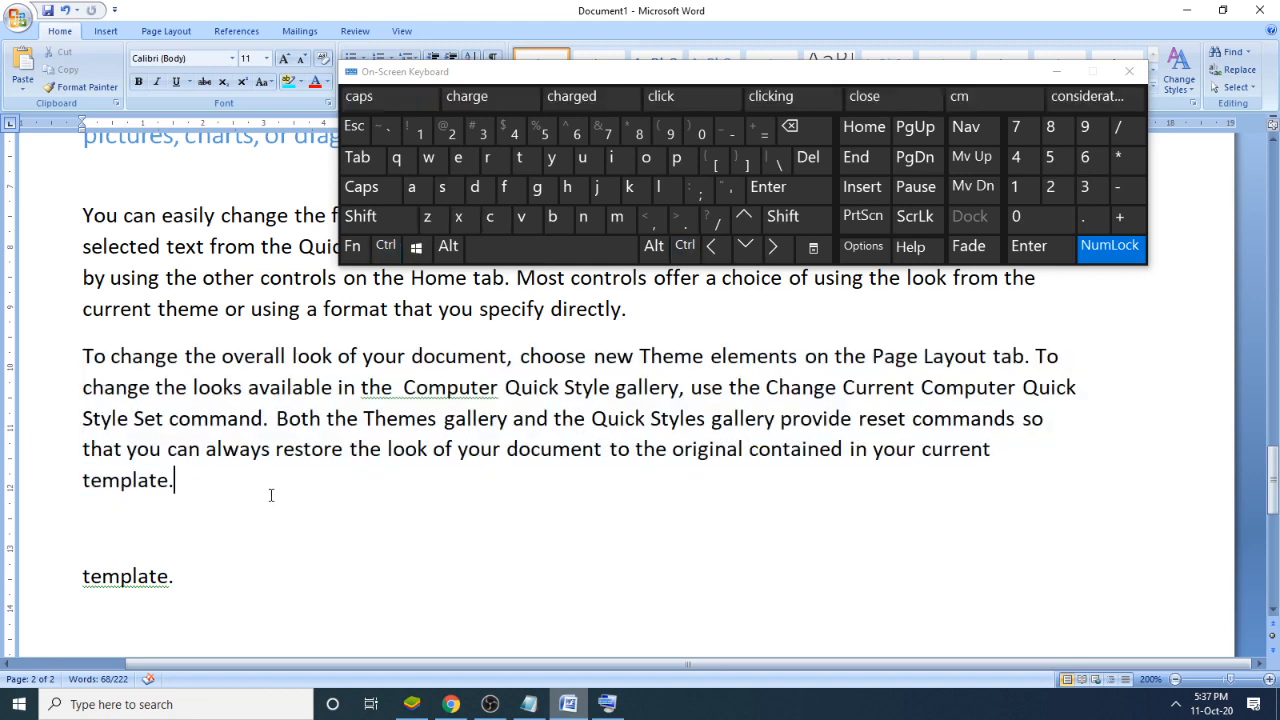
- Paste the copied paragraph on a new line below the original with the On-Screen Keyboard, and move the keyboard window clear of the ribbon
{"action": "key", "text": "Return"}
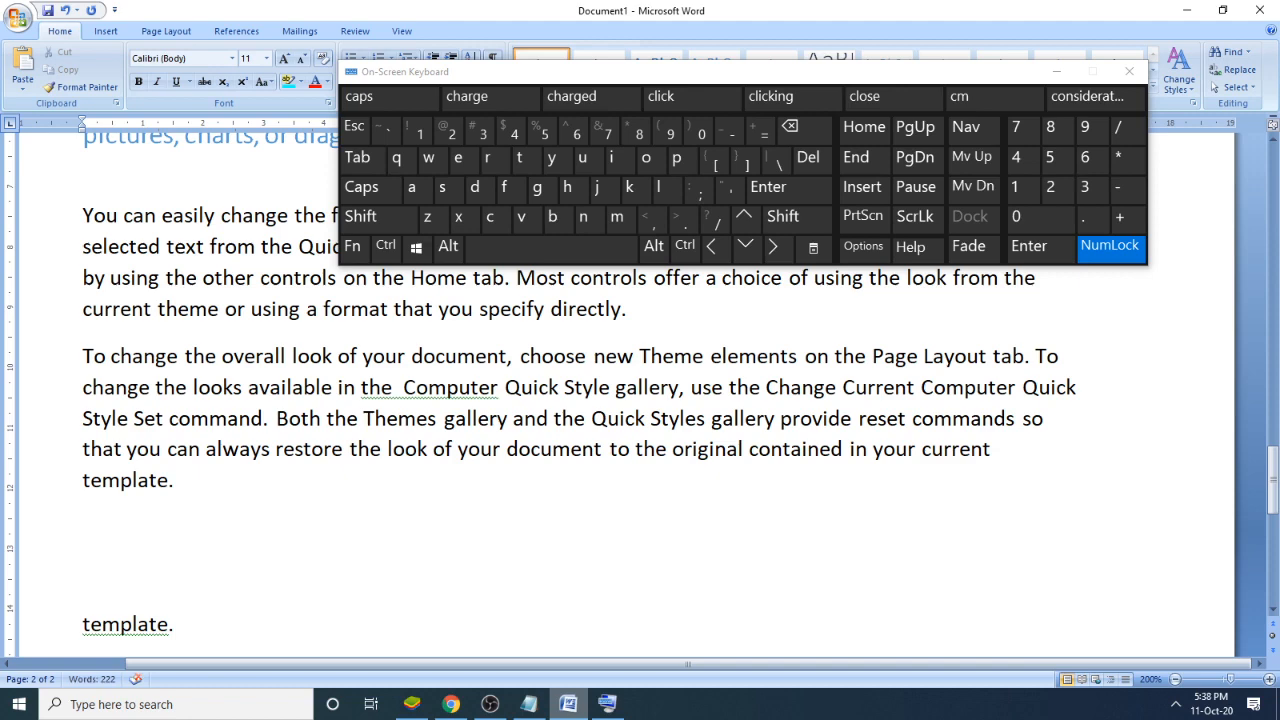
{"action": "key", "text": "ctrl"}
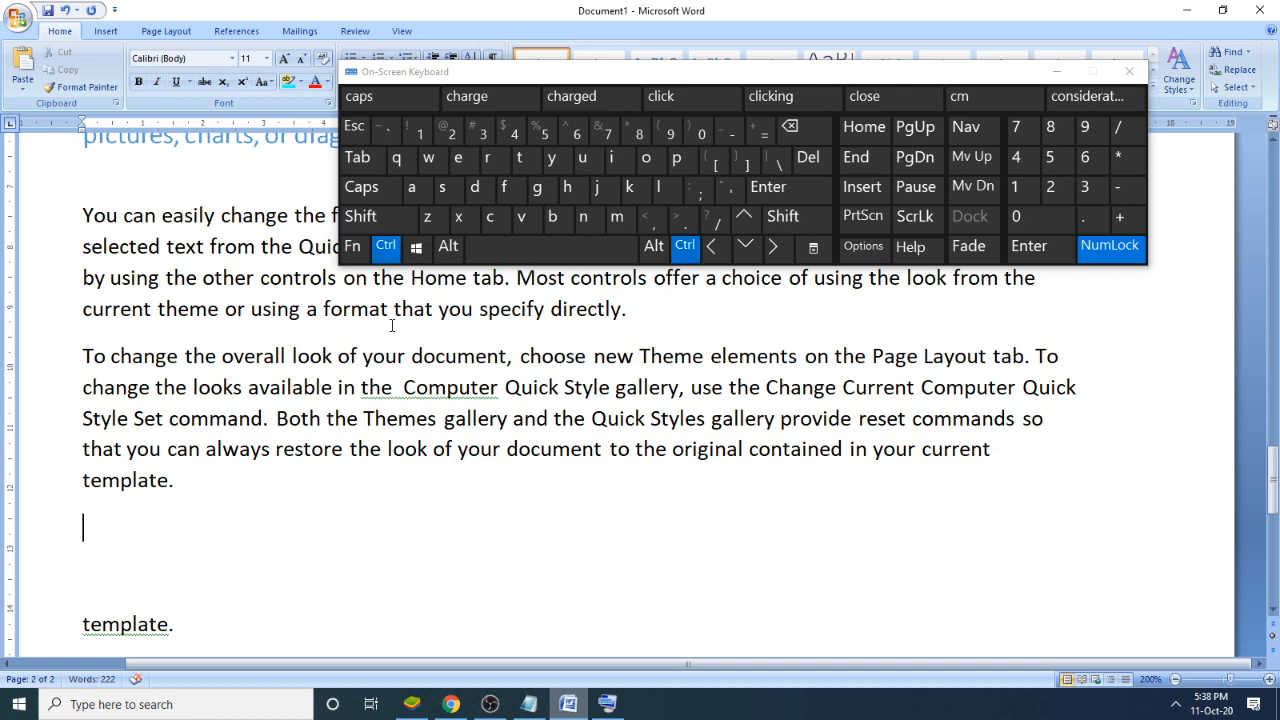
{"action": "left_click", "coordinate": [521, 216]}
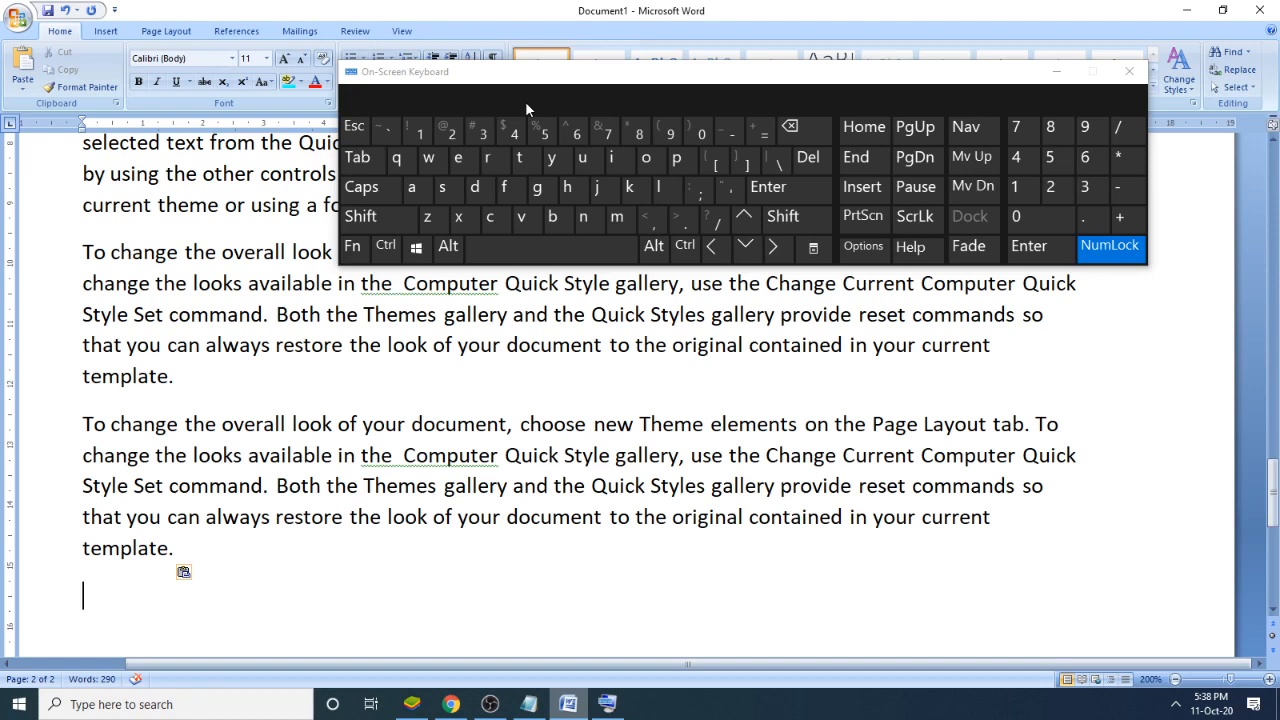
{"action": "left_click_drag", "start_coordinate": [954, 78], "coordinate": [966, 169]}
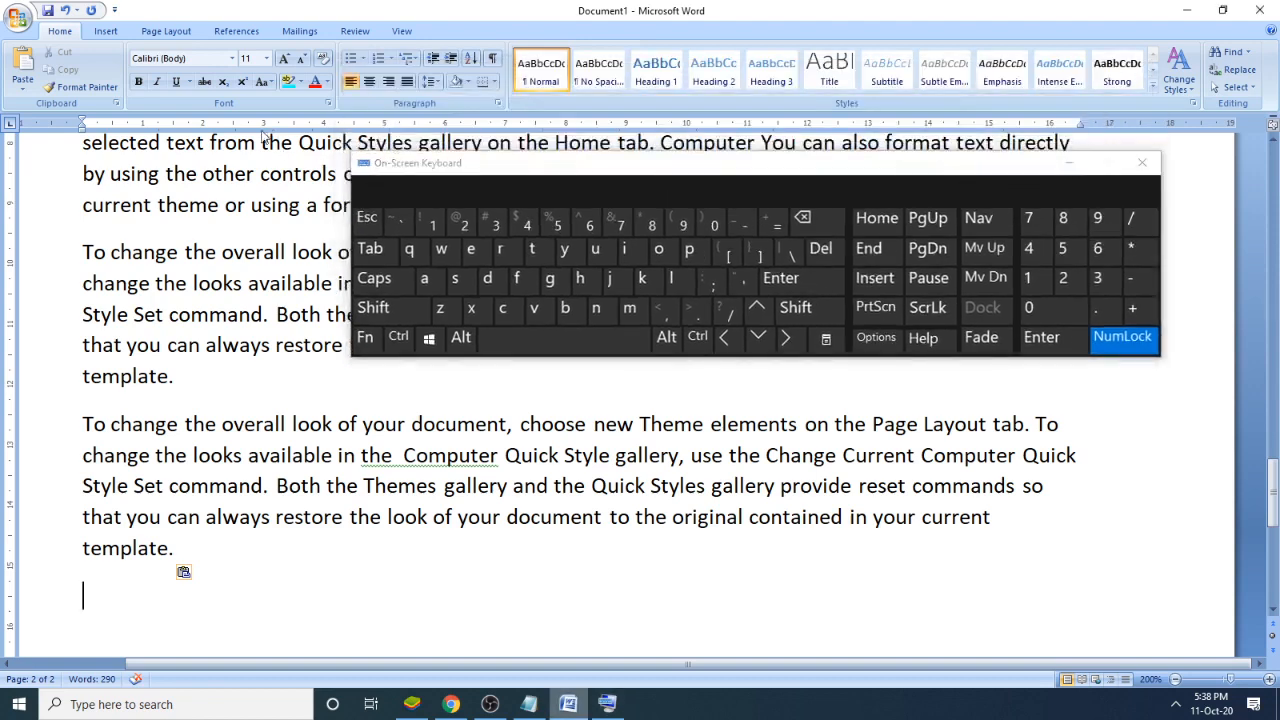
{"action": "left_click", "coordinate": [142, 85]}
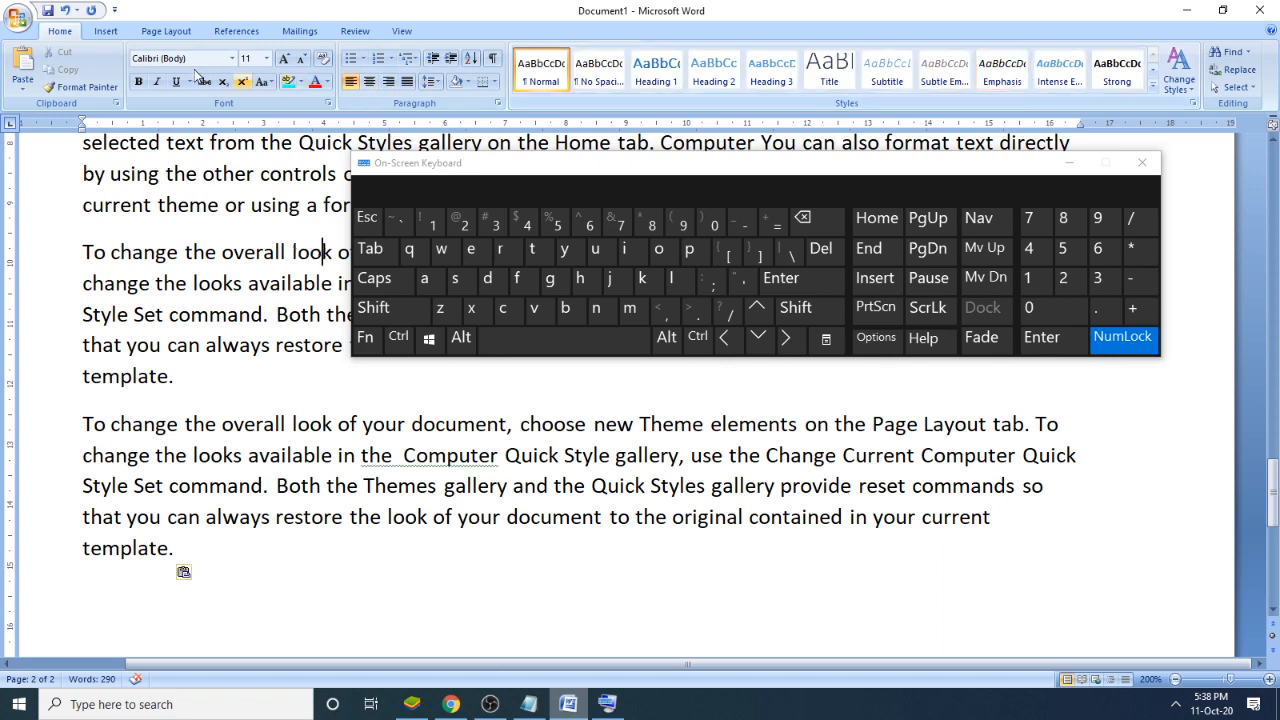
- Switch to Notepad, close the On-Screen Keyboard, and add the note "8. Blank Page:" below the arrow list
{"action": "left_click", "coordinate": [300, 485]}
{"action": "left_click", "coordinate": [529, 704]}
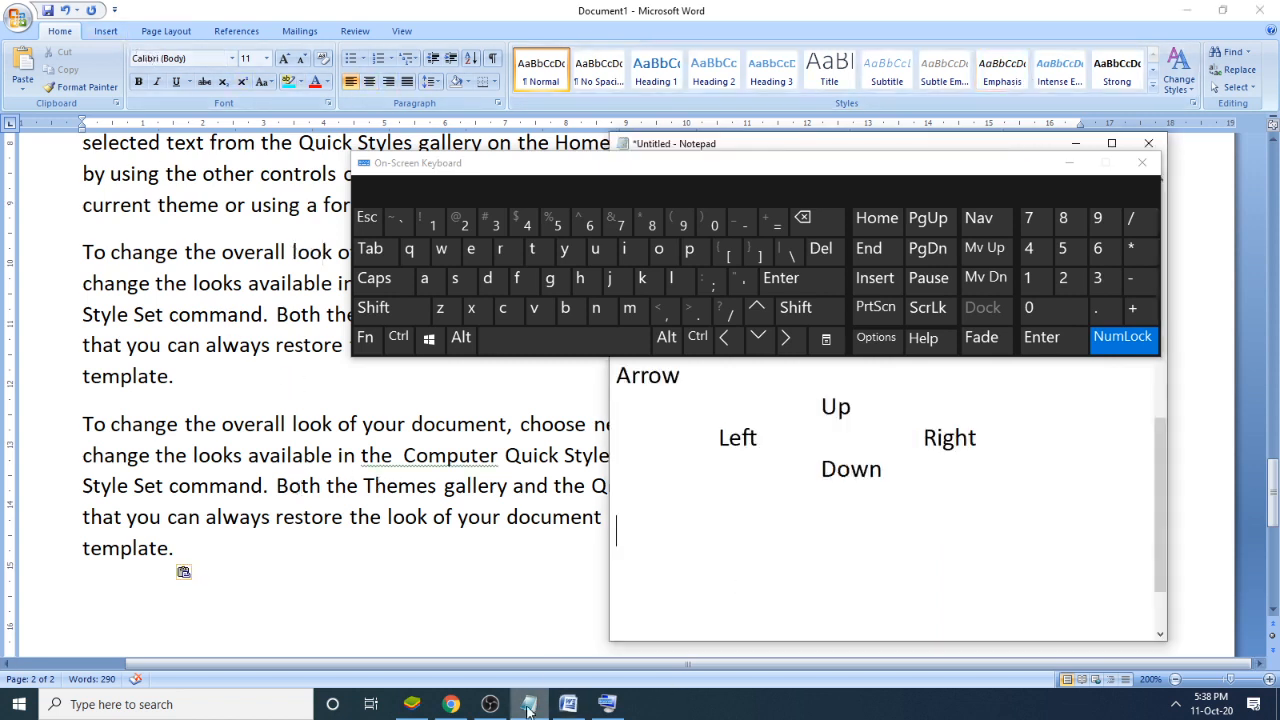
{"action": "left_click", "coordinate": [1141, 163]}
{"action": "type", "text": "8. "}
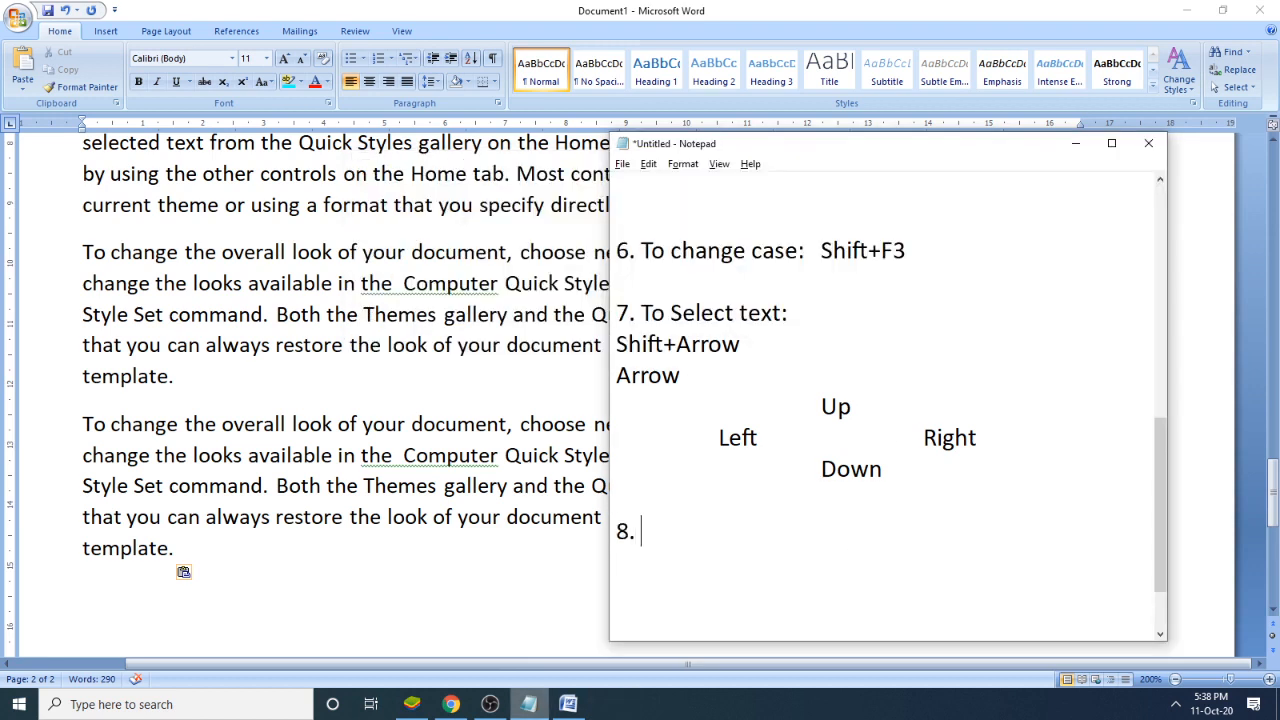
{"action": "type", "text": "Blank"}
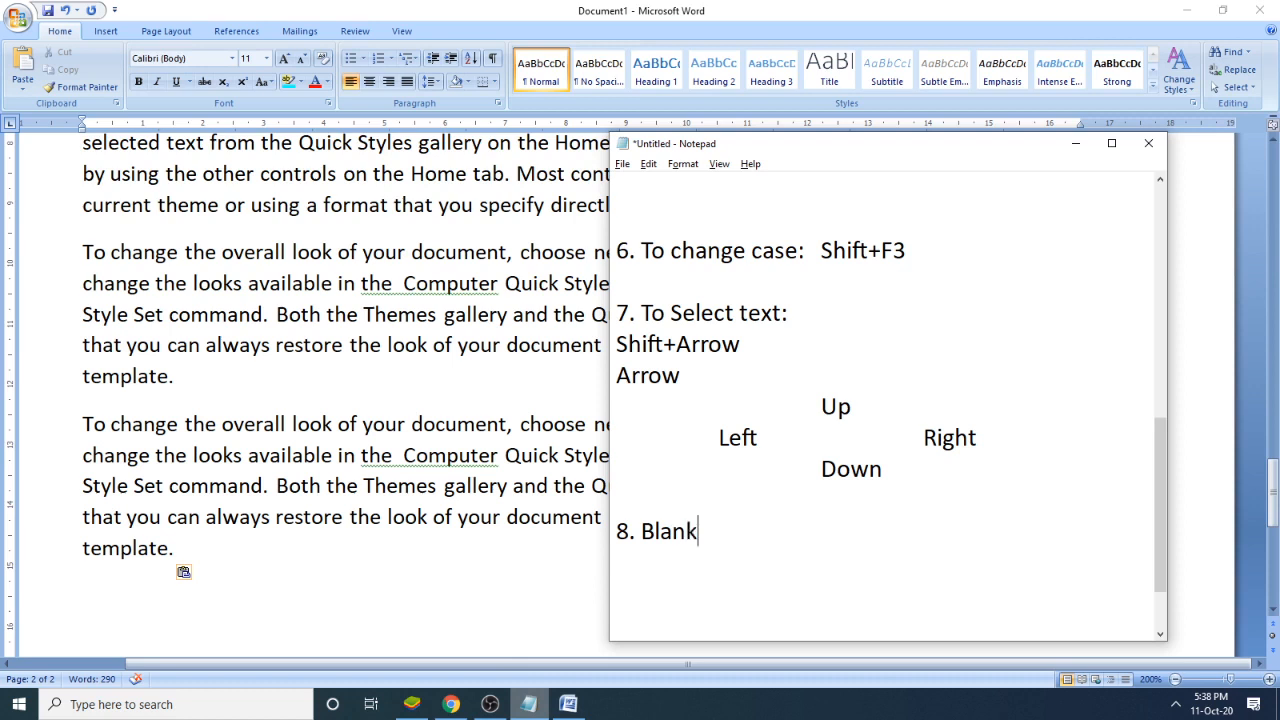
{"action": "type", "text": " Page:"}
- Return to Word, zoom out to 90%, and examine how the content is laid out across both pages
{"action": "left_click", "coordinate": [392, 414]}
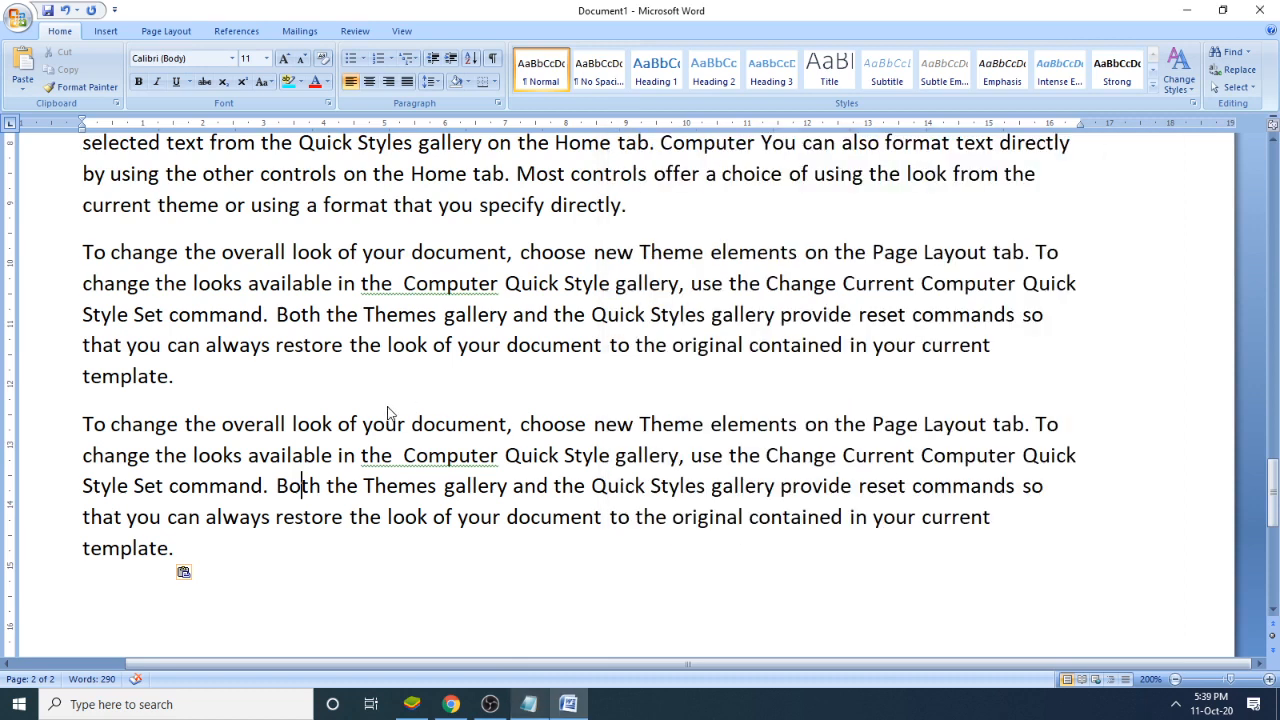
{"action": "scroll", "coordinate": [742, 443], "scroll_direction": "down", "scroll_amount": 3}
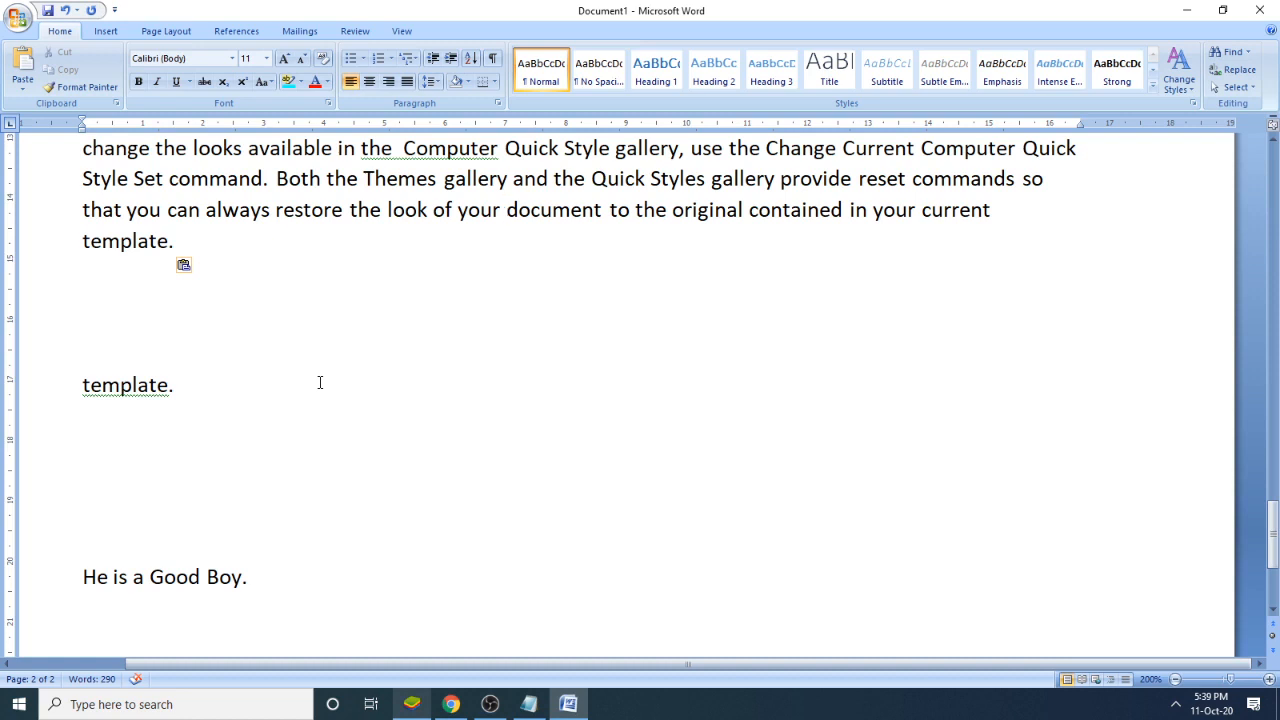
{"action": "left_click", "coordinate": [1176, 680]}
{"action": "left_click", "coordinate": [1176, 680]}
{"action": "left_click", "coordinate": [1176, 680]}
{"action": "left_click", "coordinate": [1176, 680]}
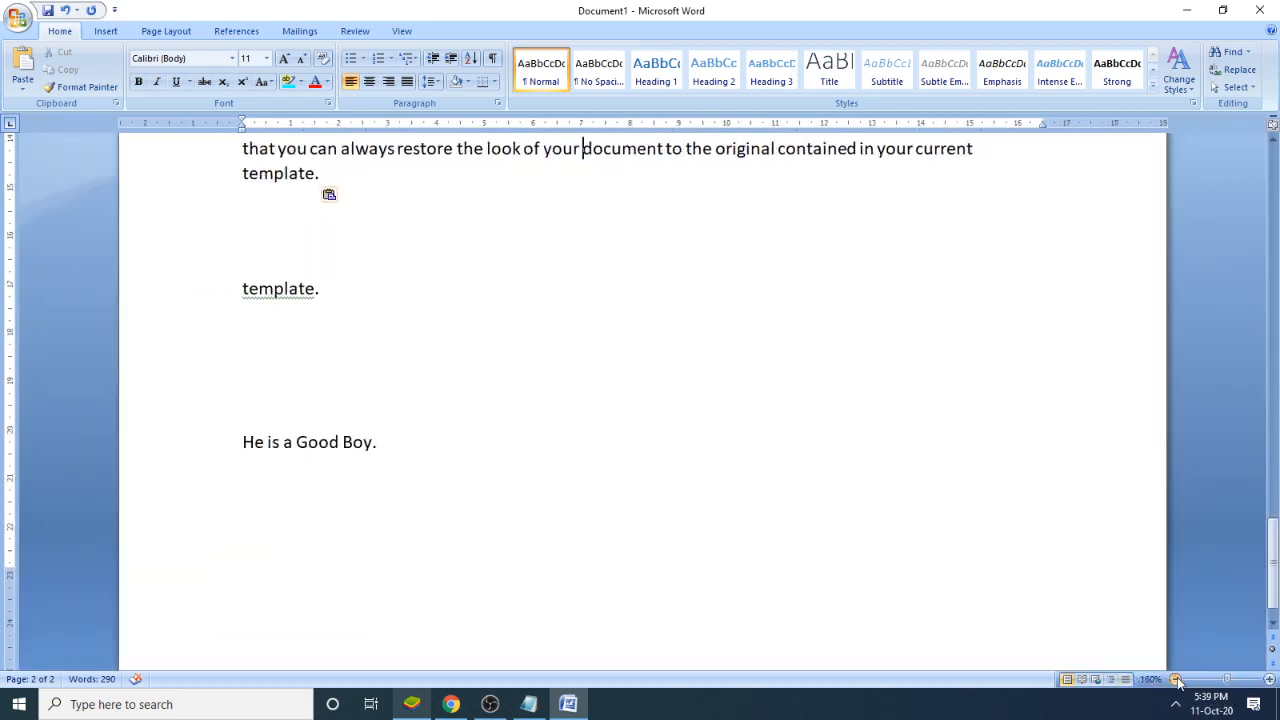
{"action": "left_click", "coordinate": [1176, 680]}
{"action": "left_click", "coordinate": [1176, 680]}
{"action": "left_click", "coordinate": [1176, 680]}
{"action": "left_click", "coordinate": [1176, 680]}
{"action": "left_click", "coordinate": [1176, 680]}
{"action": "left_click", "coordinate": [1176, 680]}
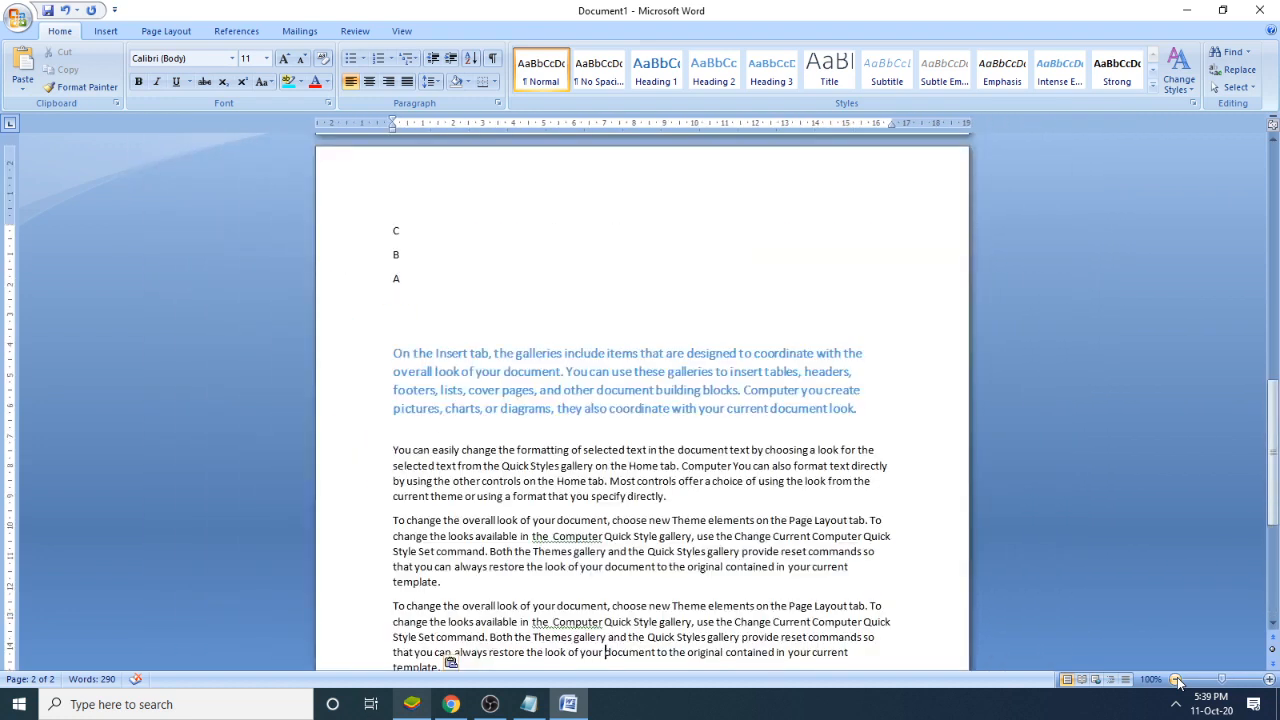
{"action": "left_click", "coordinate": [1176, 680]}
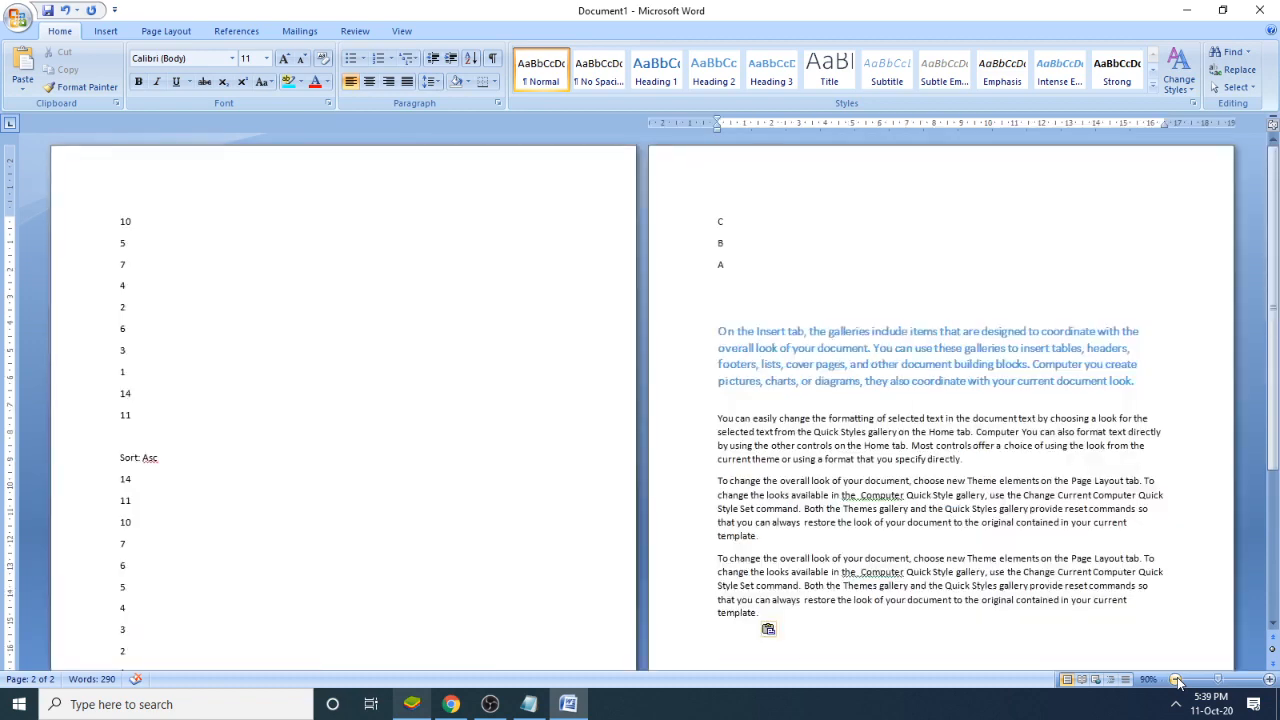
{"action": "scroll", "coordinate": [894, 505], "scroll_direction": "down", "scroll_amount": 5}
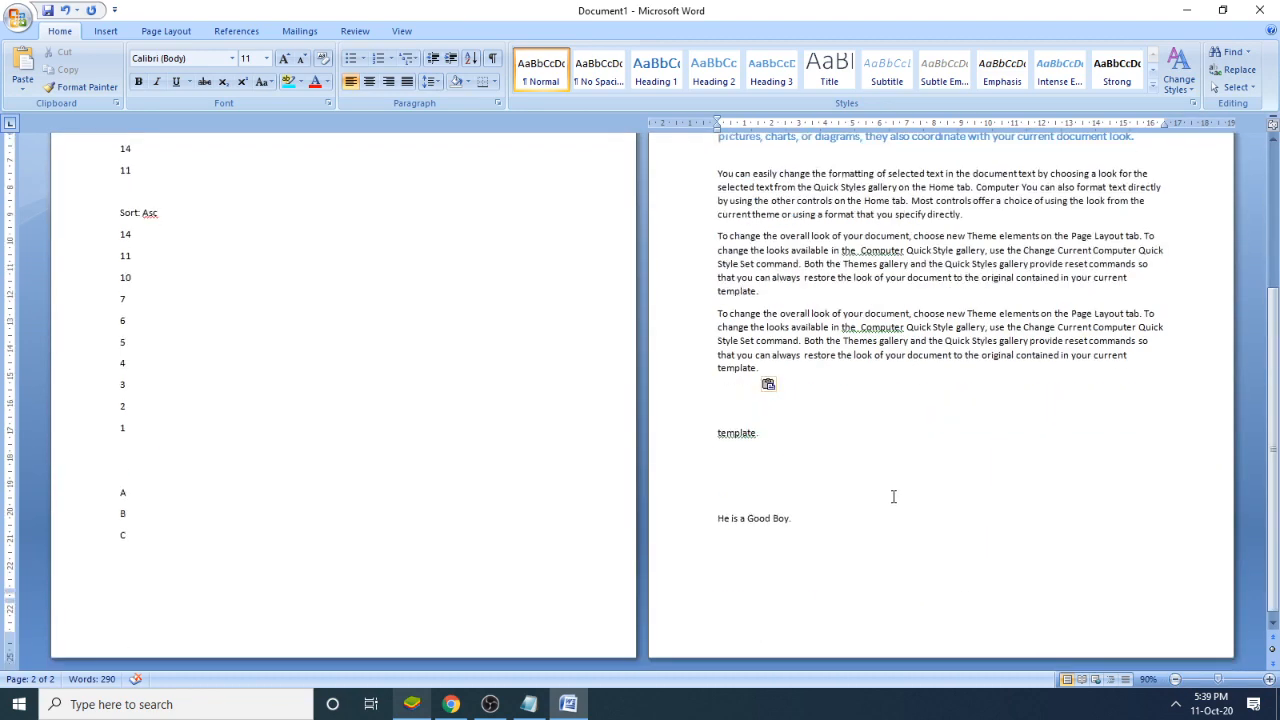
{"action": "scroll", "coordinate": [894, 505], "scroll_direction": "up", "scroll_amount": 5}
{"action": "left_click", "coordinate": [125, 350]}
{"action": "left_click", "coordinate": [787, 381]}
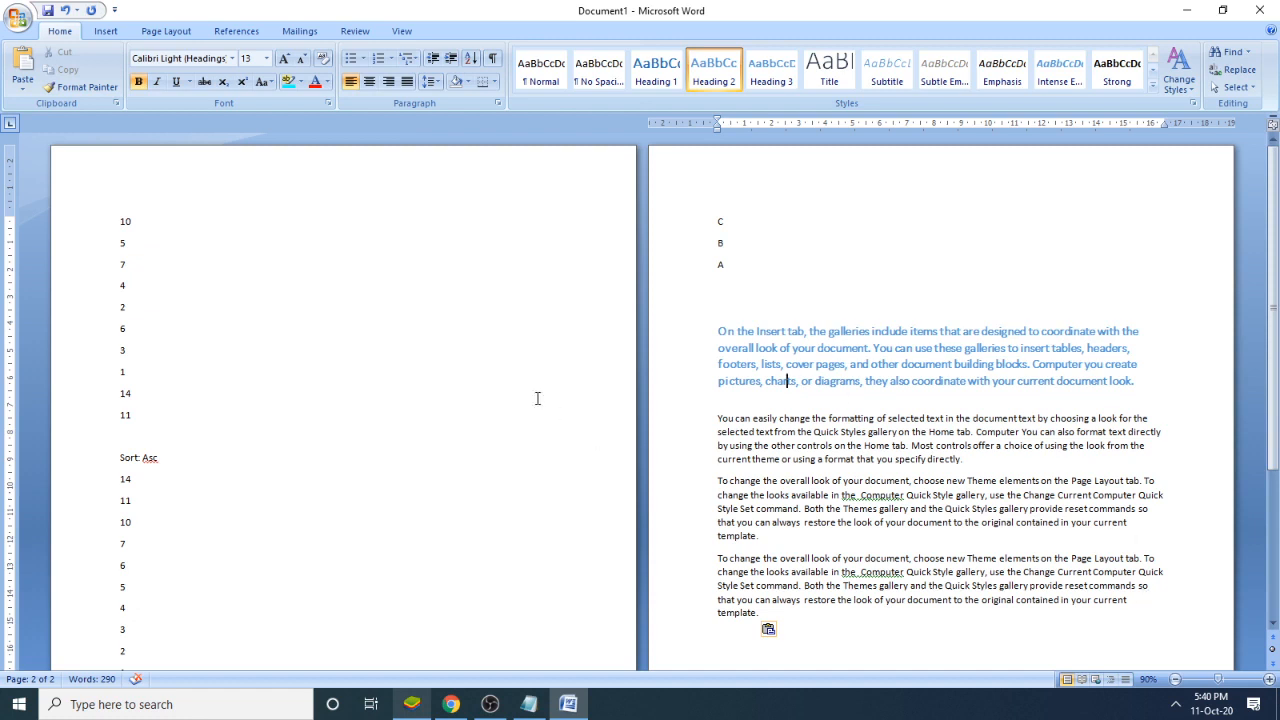
- Start a new line after "He is a Good Boy." on the second page
{"action": "left_click", "coordinate": [1269, 680]}
{"action": "left_click", "coordinate": [1269, 680]}
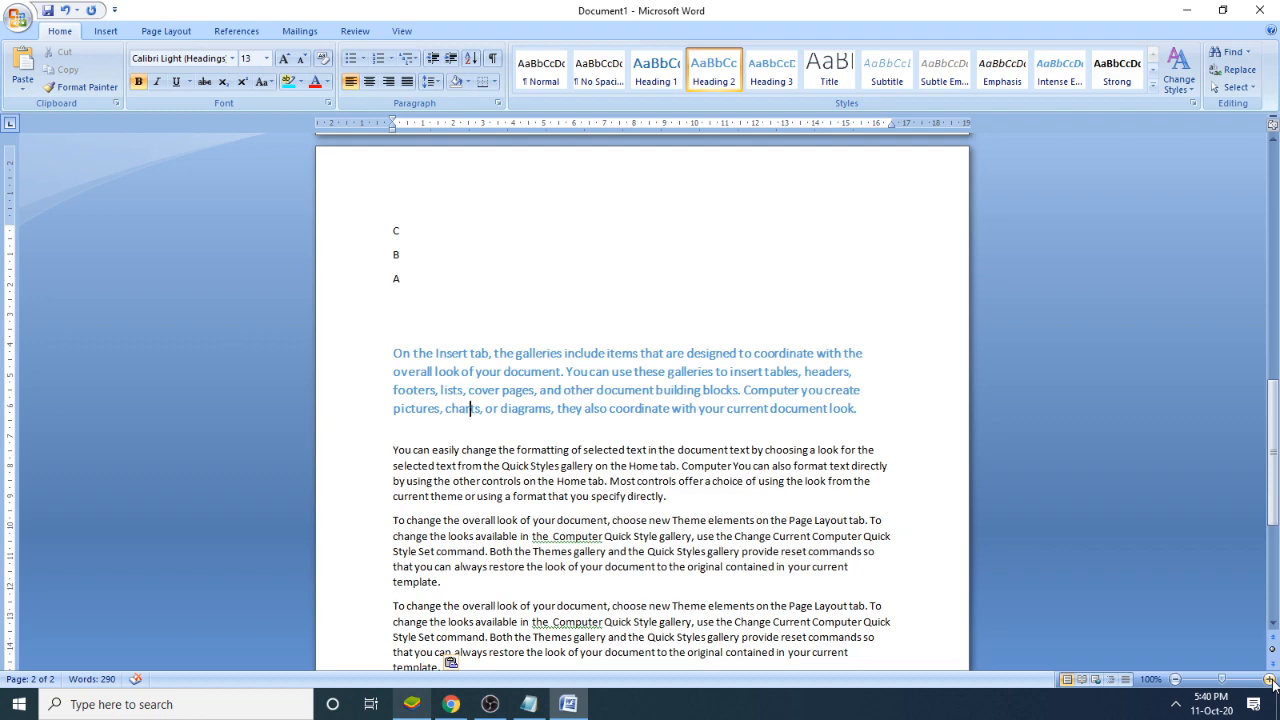
{"action": "left_click", "coordinate": [1269, 680]}
{"action": "left_click", "coordinate": [1269, 680]}
{"action": "left_click", "coordinate": [1269, 680]}
{"action": "left_click", "coordinate": [1269, 680]}
{"action": "left_click", "coordinate": [1269, 680]}
{"action": "left_click", "coordinate": [1269, 680]}
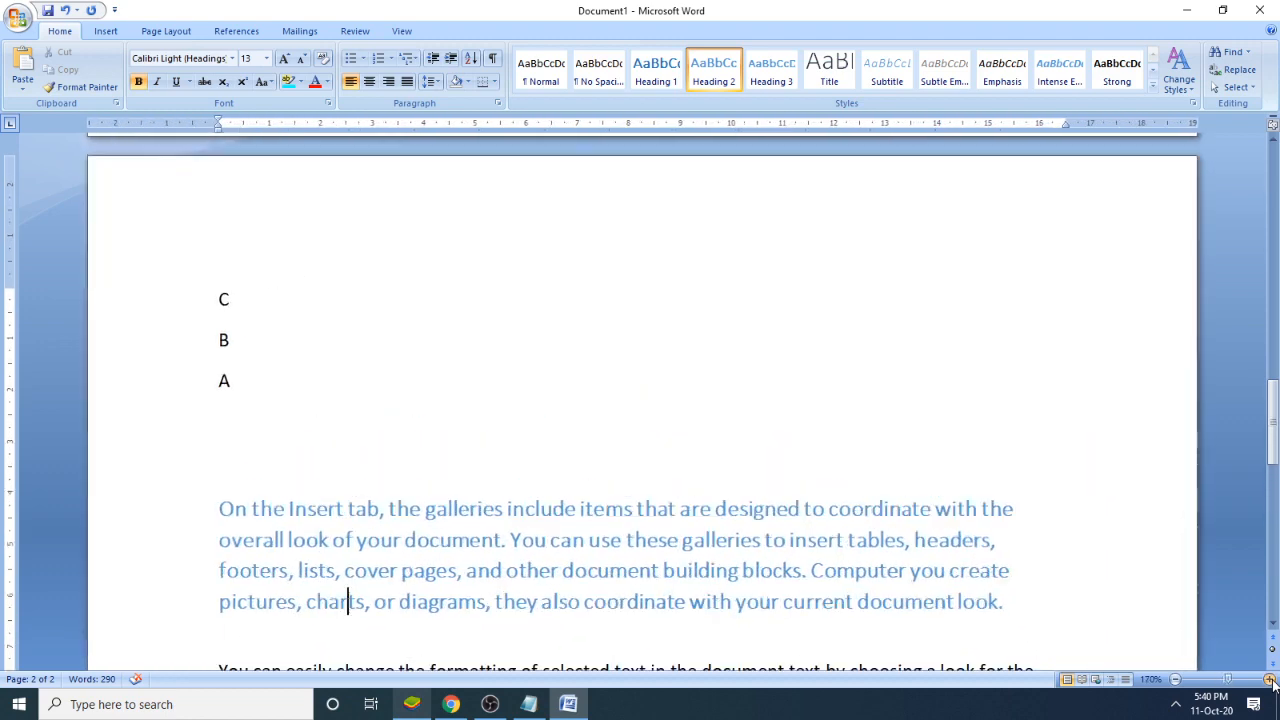
{"action": "left_click", "coordinate": [1269, 680]}
{"action": "left_click", "coordinate": [1269, 680]}
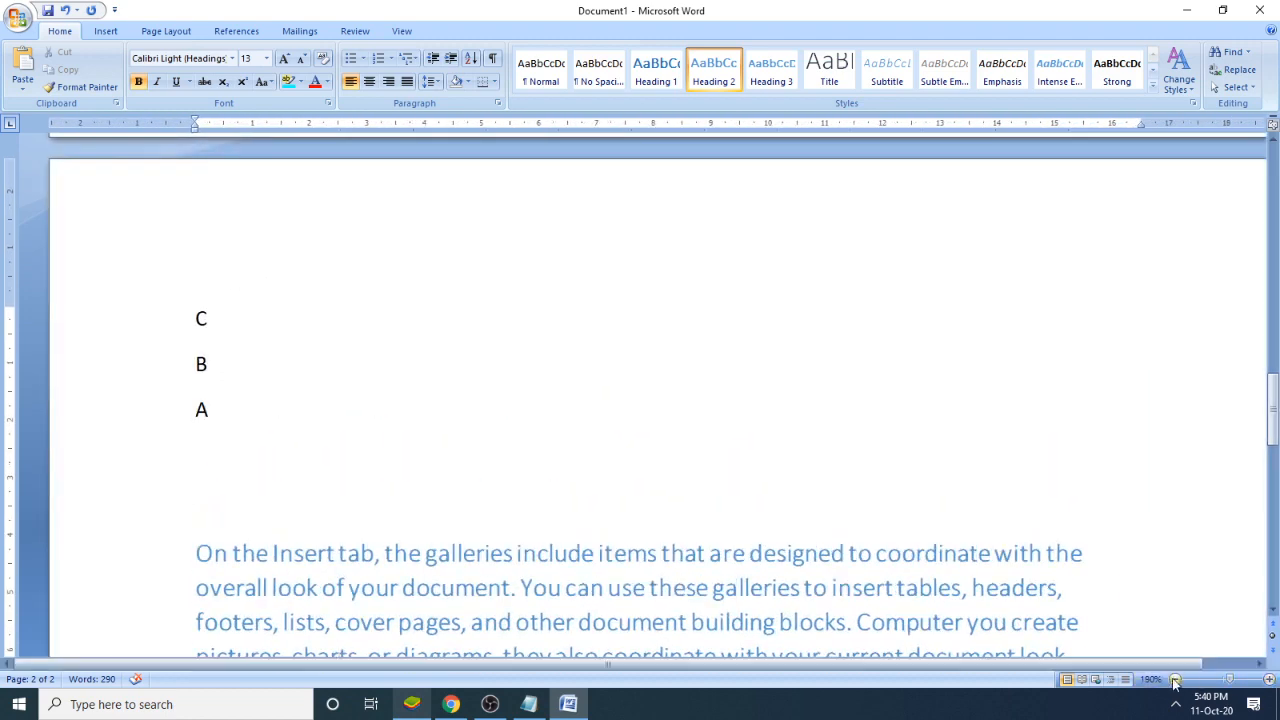
{"action": "left_click", "coordinate": [1176, 680]}
{"action": "left_click", "coordinate": [1176, 680]}
{"action": "left_click", "coordinate": [1176, 680]}
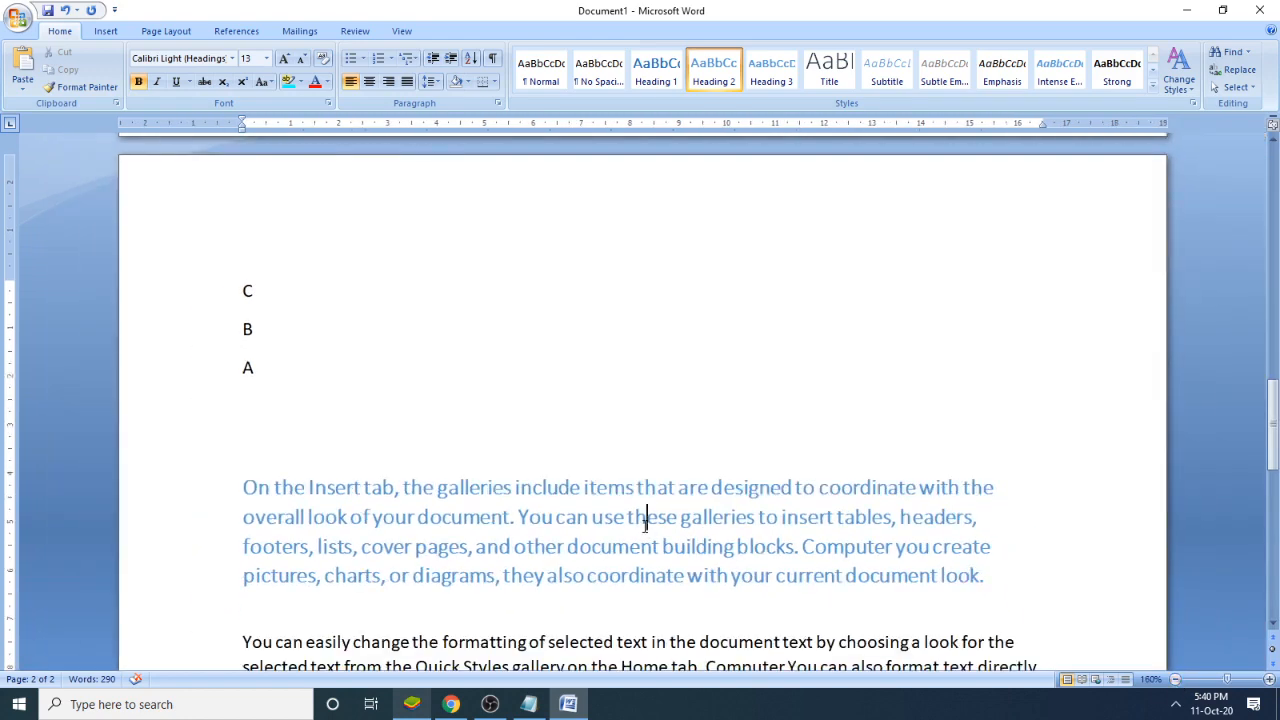
{"action": "scroll", "coordinate": [677, 524], "scroll_direction": "down", "scroll_amount": 12}
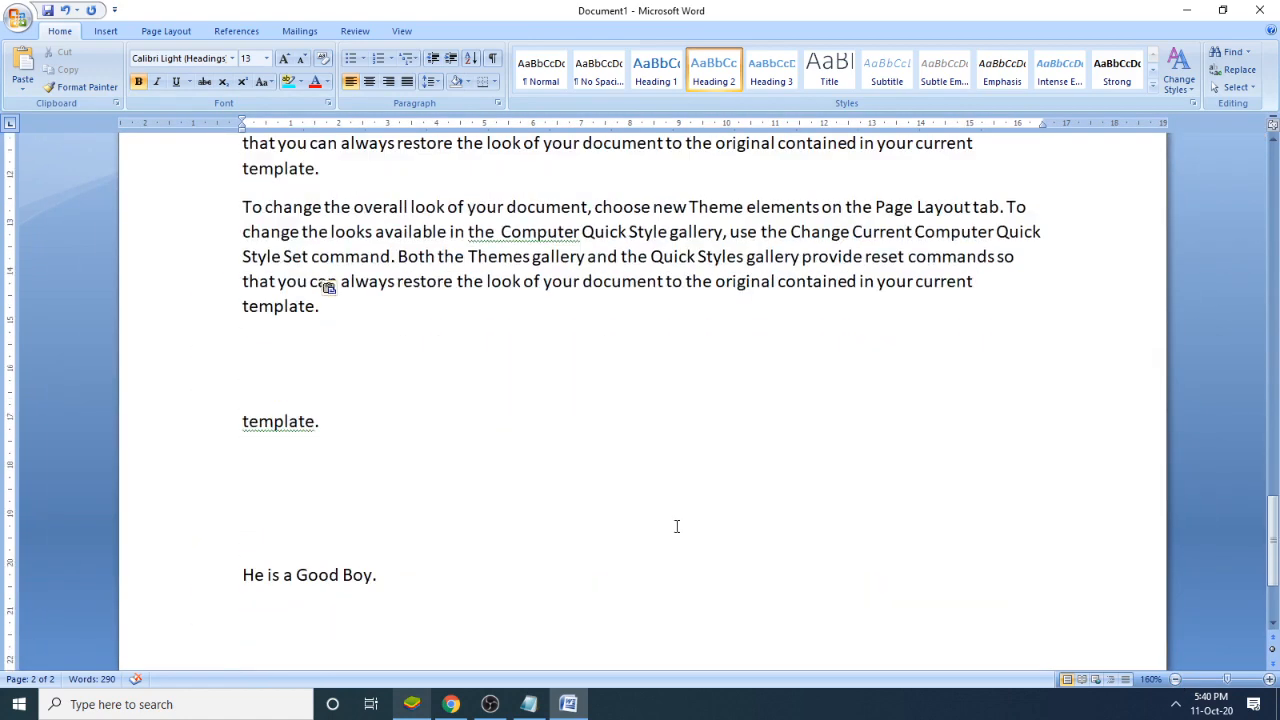
{"action": "left_click", "coordinate": [423, 450]}
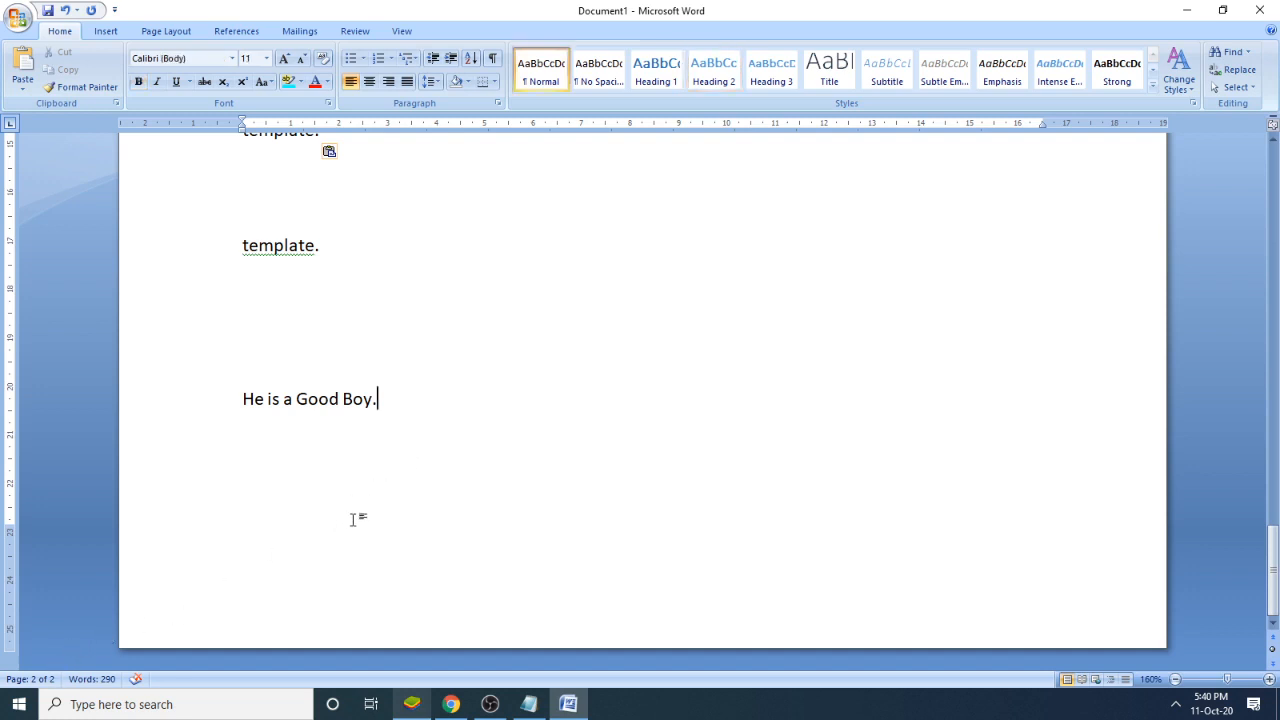
{"action": "key", "text": "Return"}
- Complete note 8 in Notepad with "Enter" and return to the Word document
{"action": "left_click", "coordinate": [529, 704]}
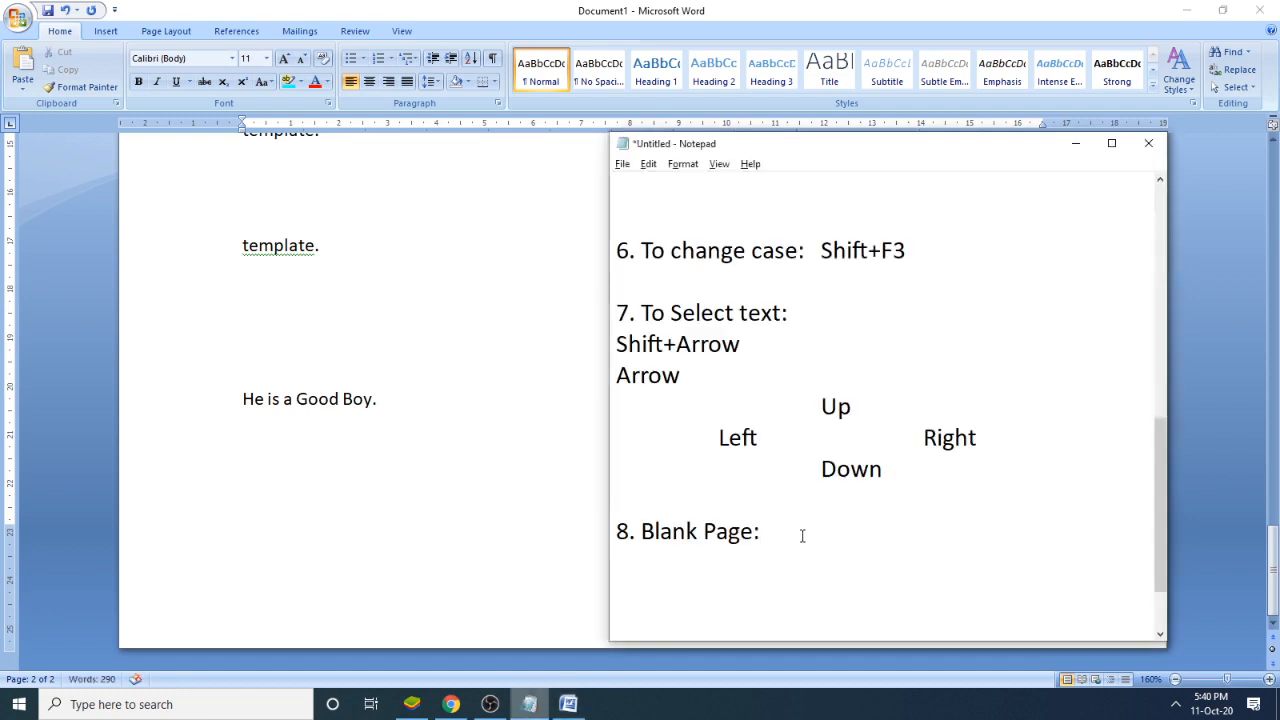
{"action": "type", "text": "Enter"}
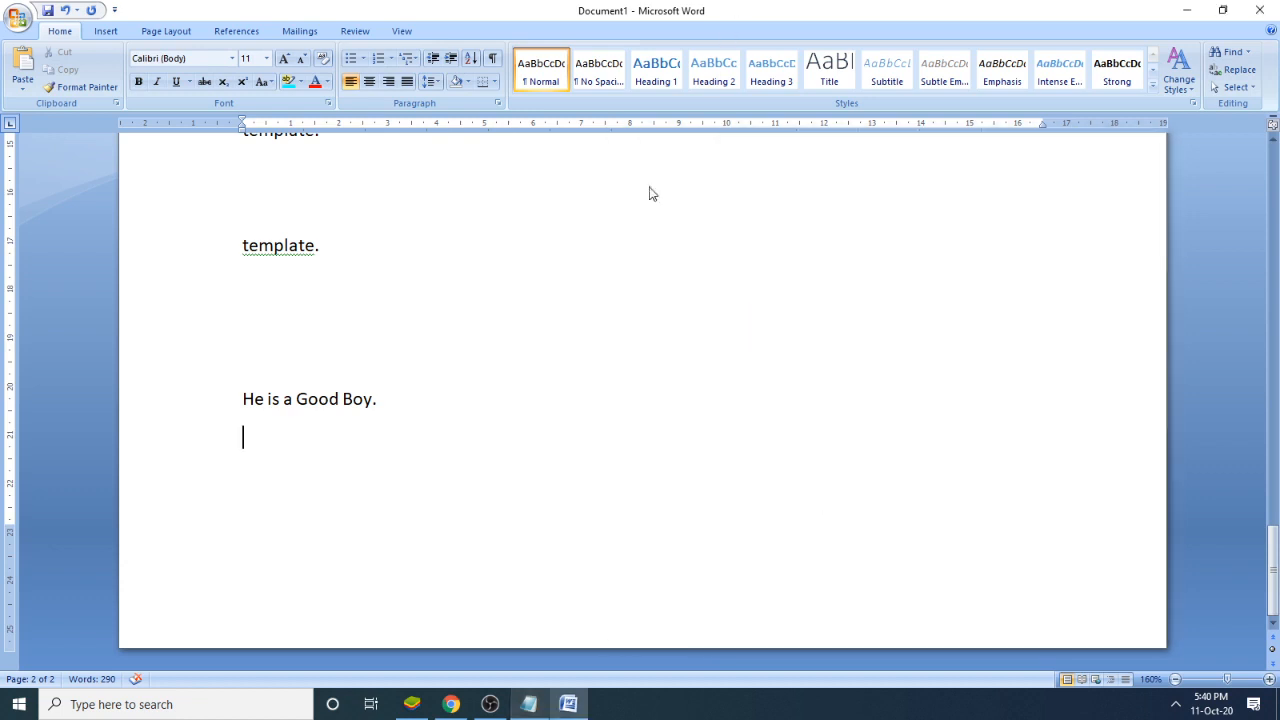
{"action": "left_click", "coordinate": [740, 8]}
- Add a blank third page after "He is a Good Boy." and place the insertion point on it
{"action": "key", "text": "Return"}
{"action": "key", "text": "ctrl+Return"}
{"action": "left_click", "coordinate": [271, 340]}
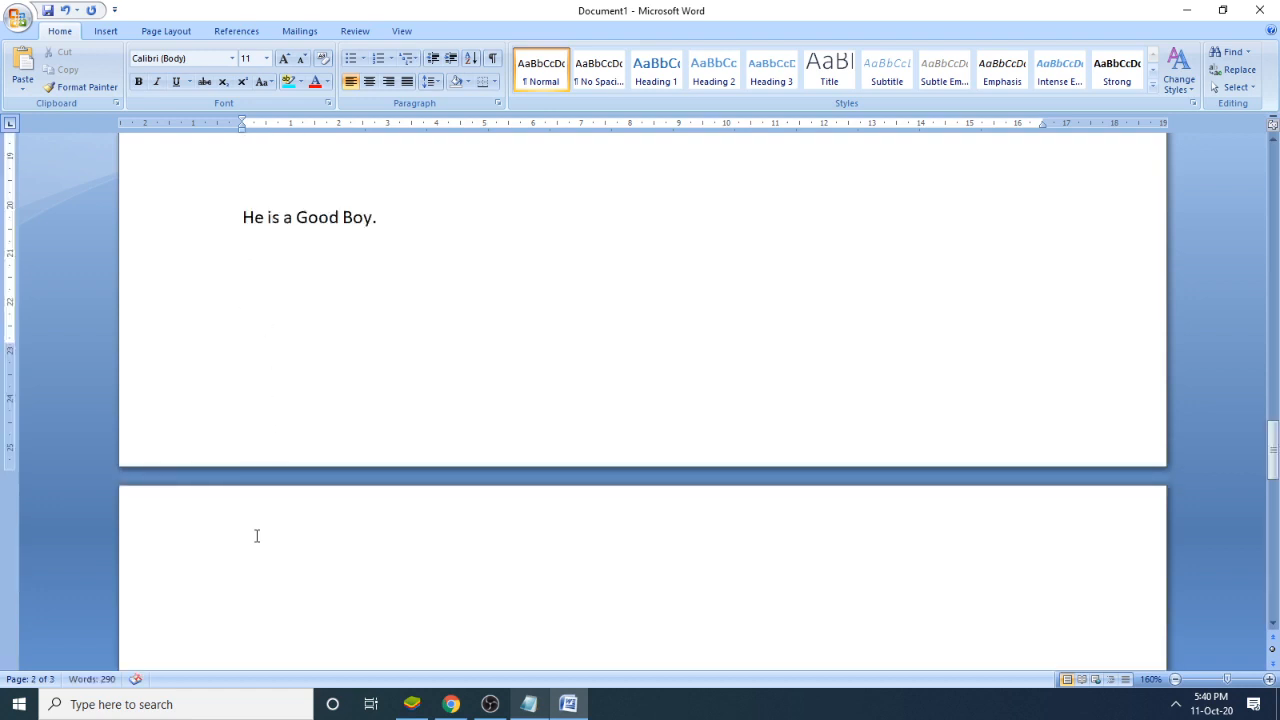
{"action": "left_click", "coordinate": [260, 571]}
{"action": "scroll", "coordinate": [300, 560], "scroll_direction": "down", "scroll_amount": 1}
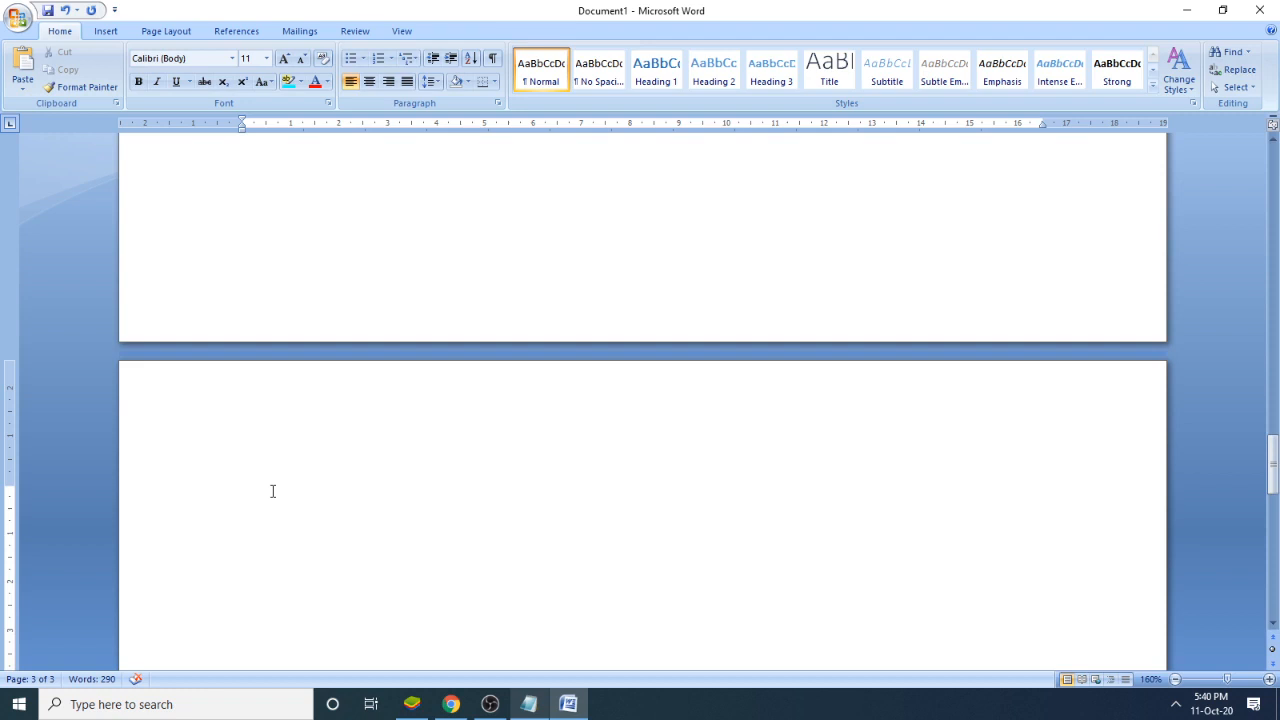
- Fill the third page with empty lines until the insertion point moves onto a new fourth page
{"action": "key", "text": "Return"}
{"action": "key", "text": "Return"}
{"action": "key", "text": "Return"}
{"action": "key", "text": "Return"}
{"action": "key", "text": "Return"}
{"action": "key", "text": "Return"}
{"action": "key", "text": "Return"}
{"action": "key", "text": "Return"}
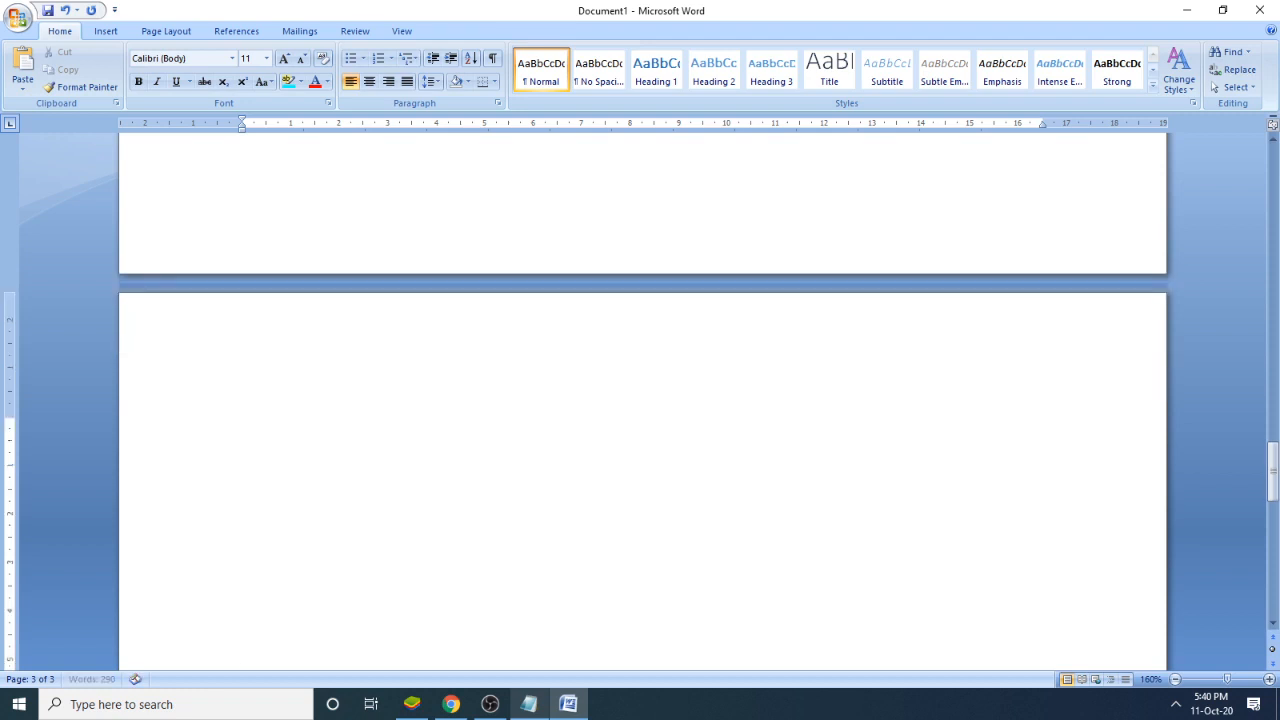
{"action": "key", "text": "Return"}
{"action": "key", "text": "Return"}
{"action": "key", "text": "Return"}
{"action": "key", "text": "Return"}
{"action": "key", "text": "Return"}
{"action": "key", "text": "Return"}
{"action": "key", "text": "Return"}
{"action": "key", "text": "Return"}
{"action": "key", "text": "Return"}
{"action": "key", "text": "Return"}
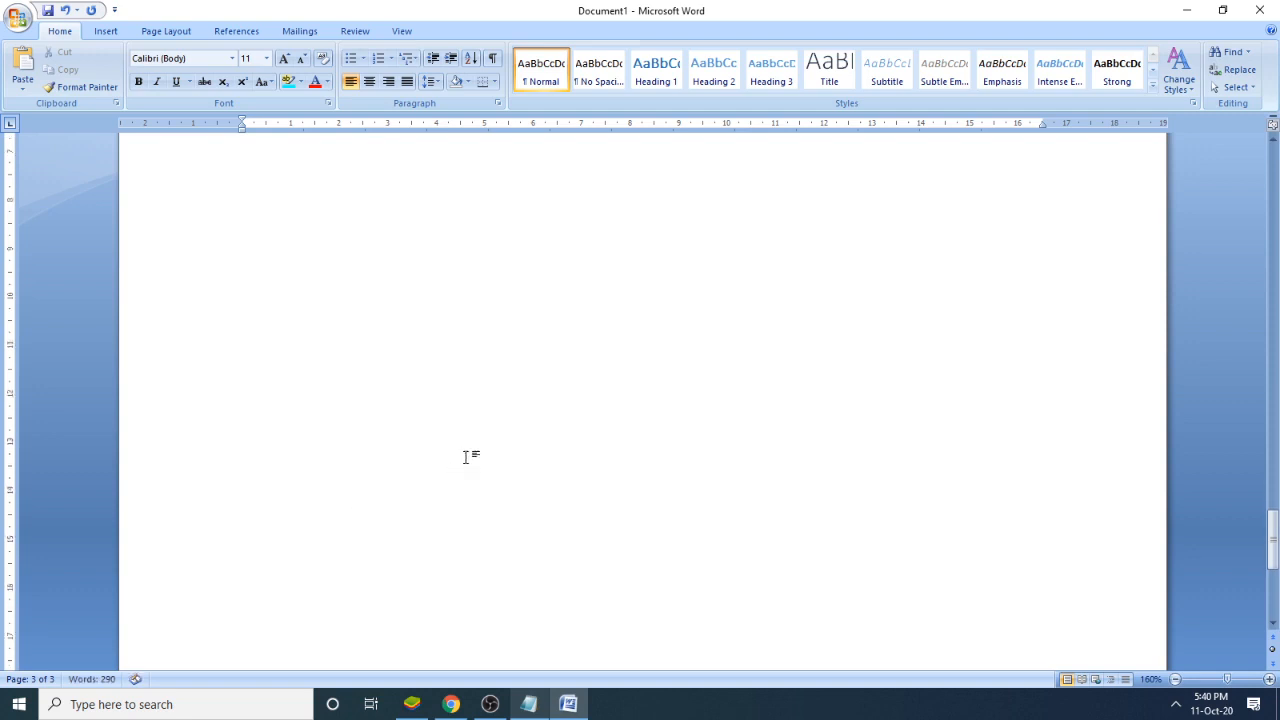
{"action": "scroll", "coordinate": [484, 447], "scroll_direction": "down", "scroll_amount": 5}
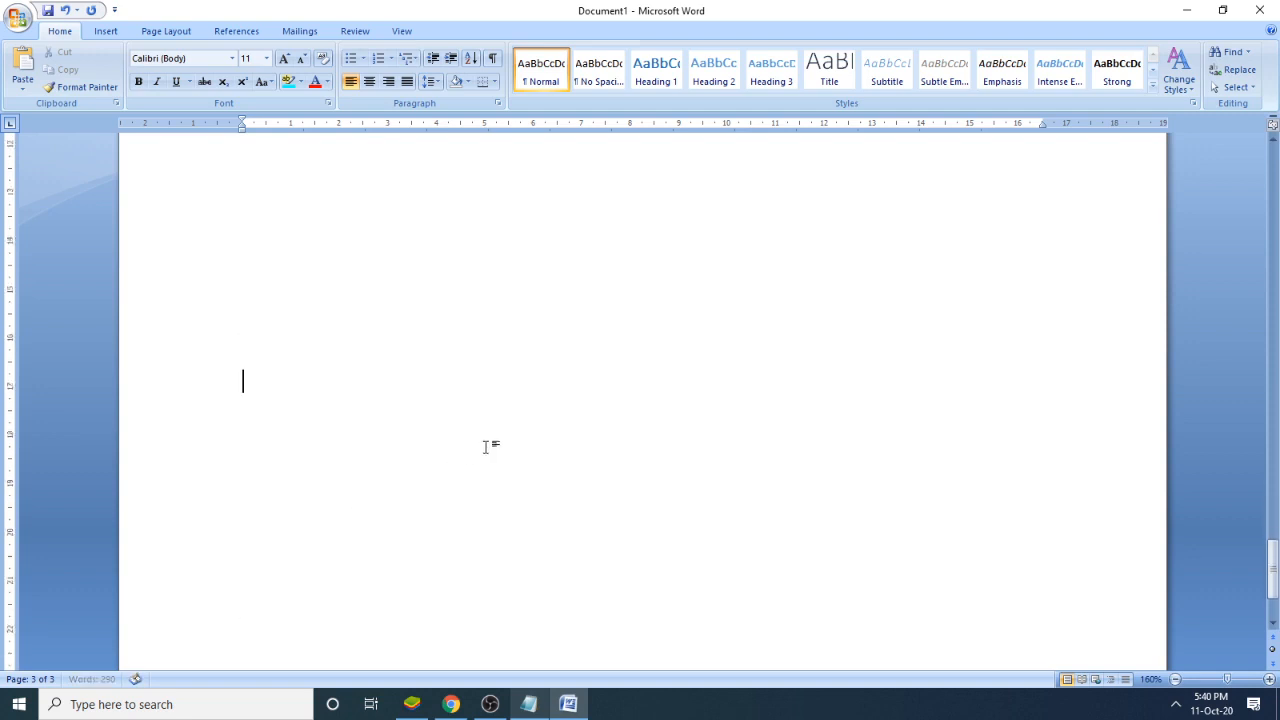
{"action": "key", "text": "Return"}
{"action": "key", "text": "Return"}
{"action": "key", "text": "Return"}
{"action": "key", "text": "Return"}
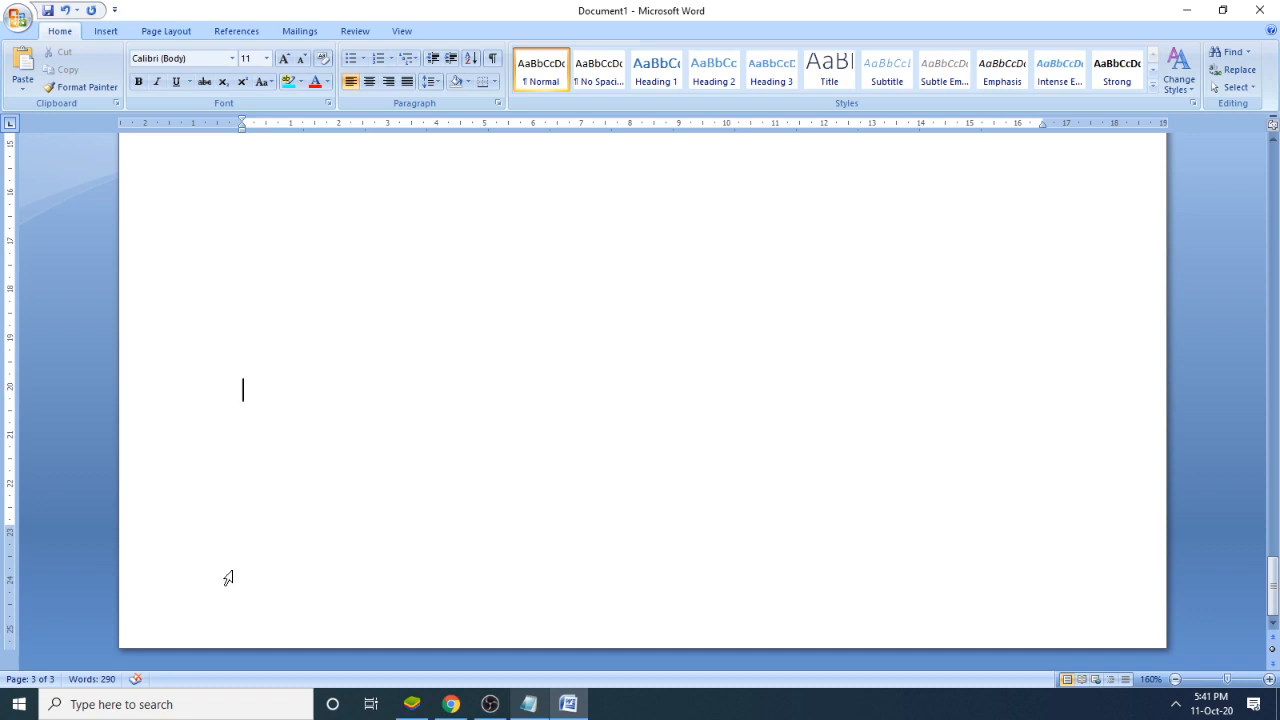
{"action": "key", "text": "Return"}
{"action": "key", "text": "Return"}
{"action": "key", "text": "Return"}
{"action": "key", "text": "Return"}
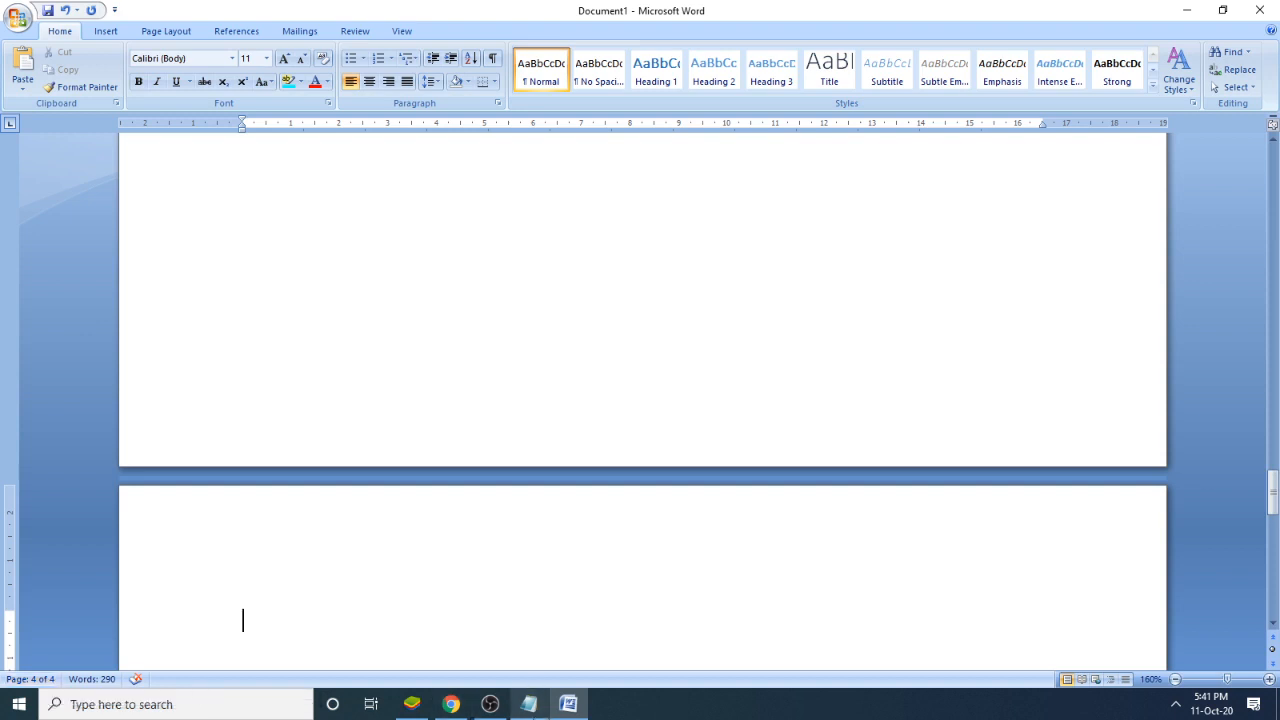
- Switch to Notepad and add the note "9. Remove Page" on a new line below note 8
{"action": "left_click", "coordinate": [528, 704]}
{"action": "key", "text": "Return"}
{"action": "type", "text": "9"}
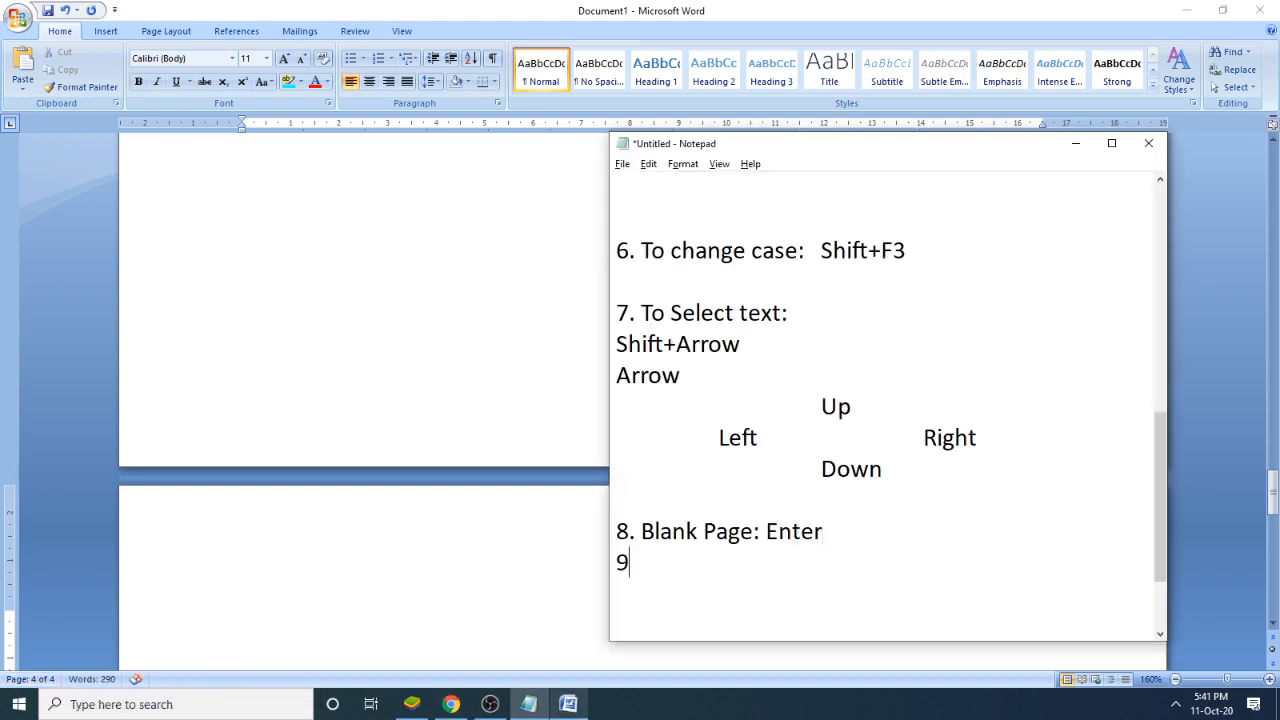
{"action": "type", "text": ". Remove Page"}
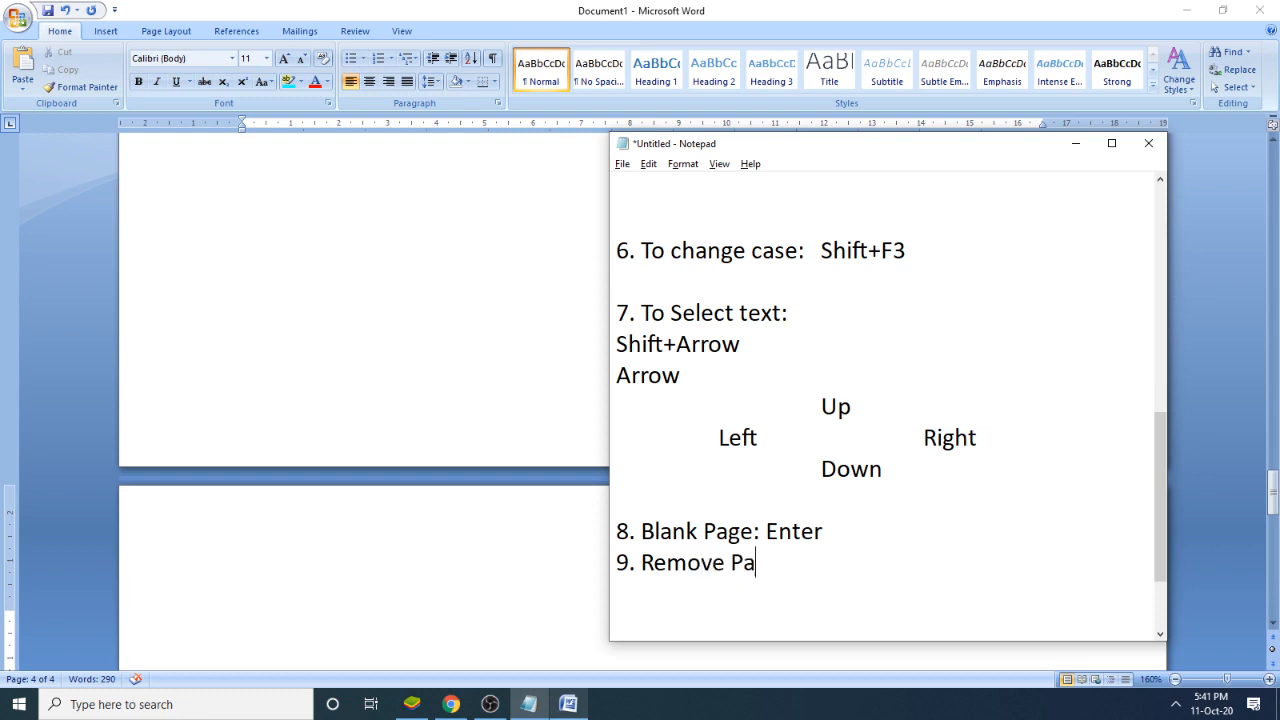
- Return to the Word document, open the On-Screen Keyboard, and move it to the upper part of the screen
{"action": "left_click", "coordinate": [458, 573]}
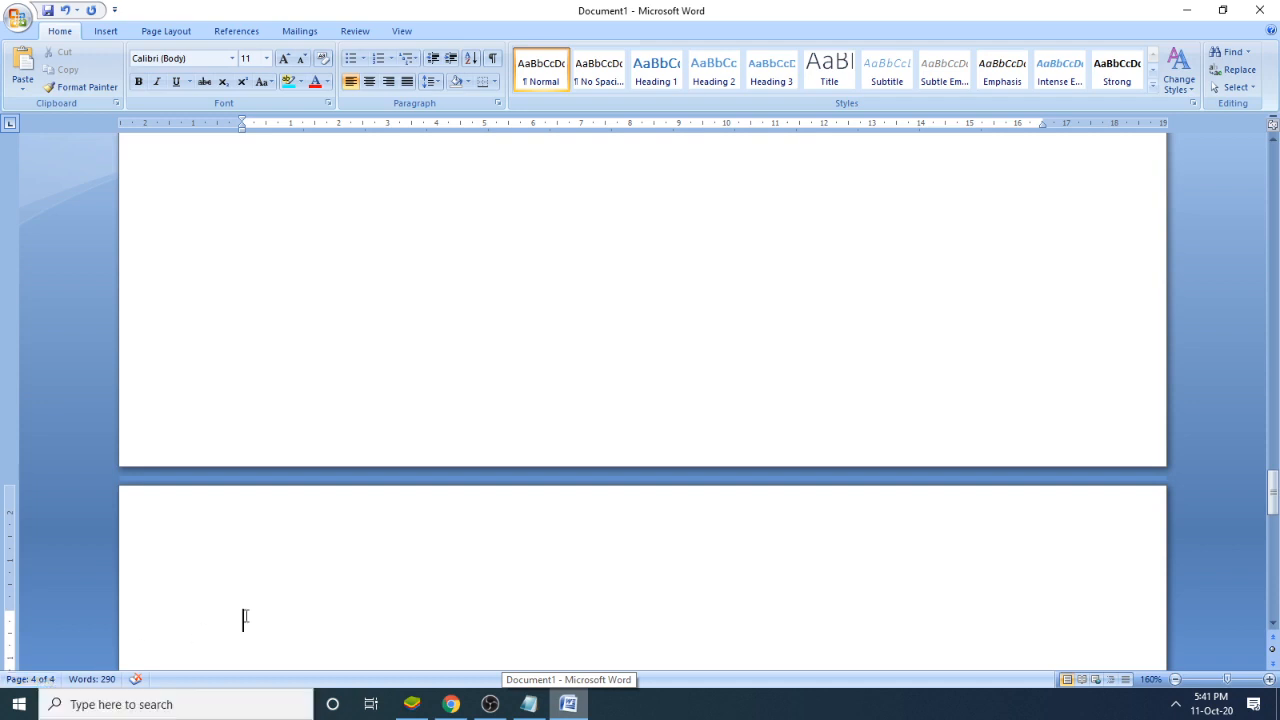
{"action": "scroll", "coordinate": [389, 540], "scroll_direction": "down", "scroll_amount": 3}
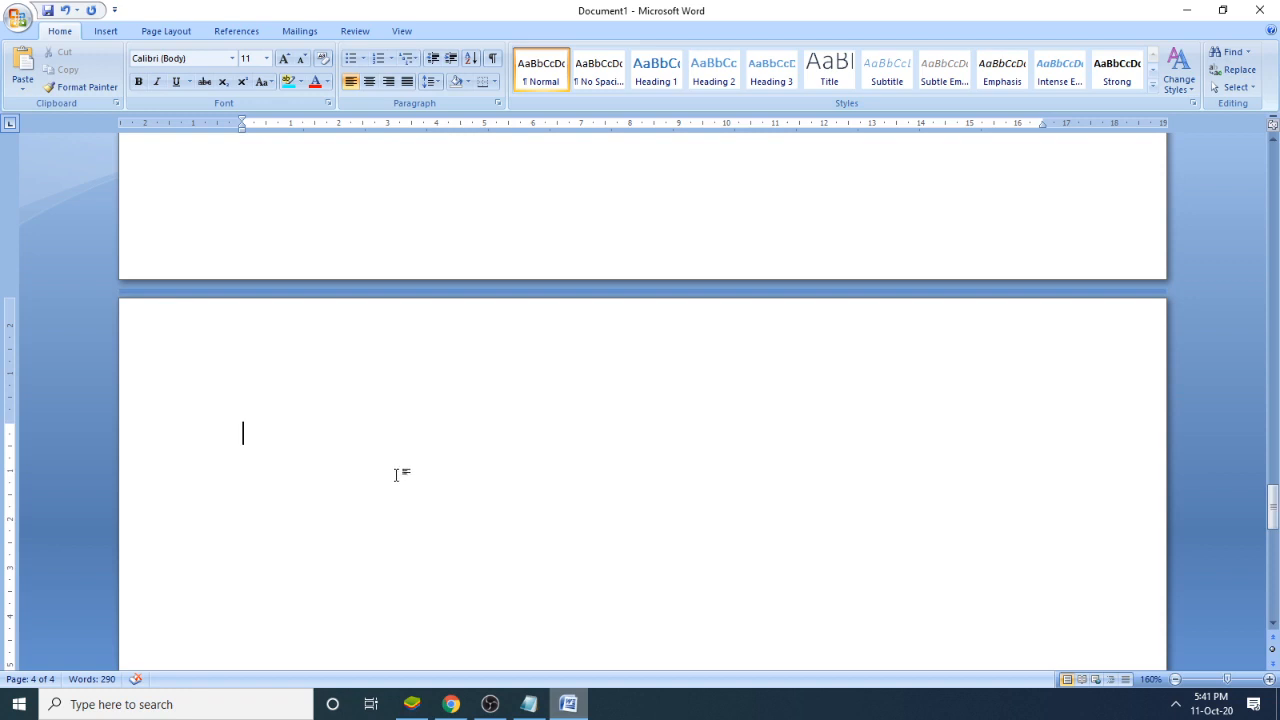
{"action": "key", "text": "super"}
{"action": "type", "text": "key"}
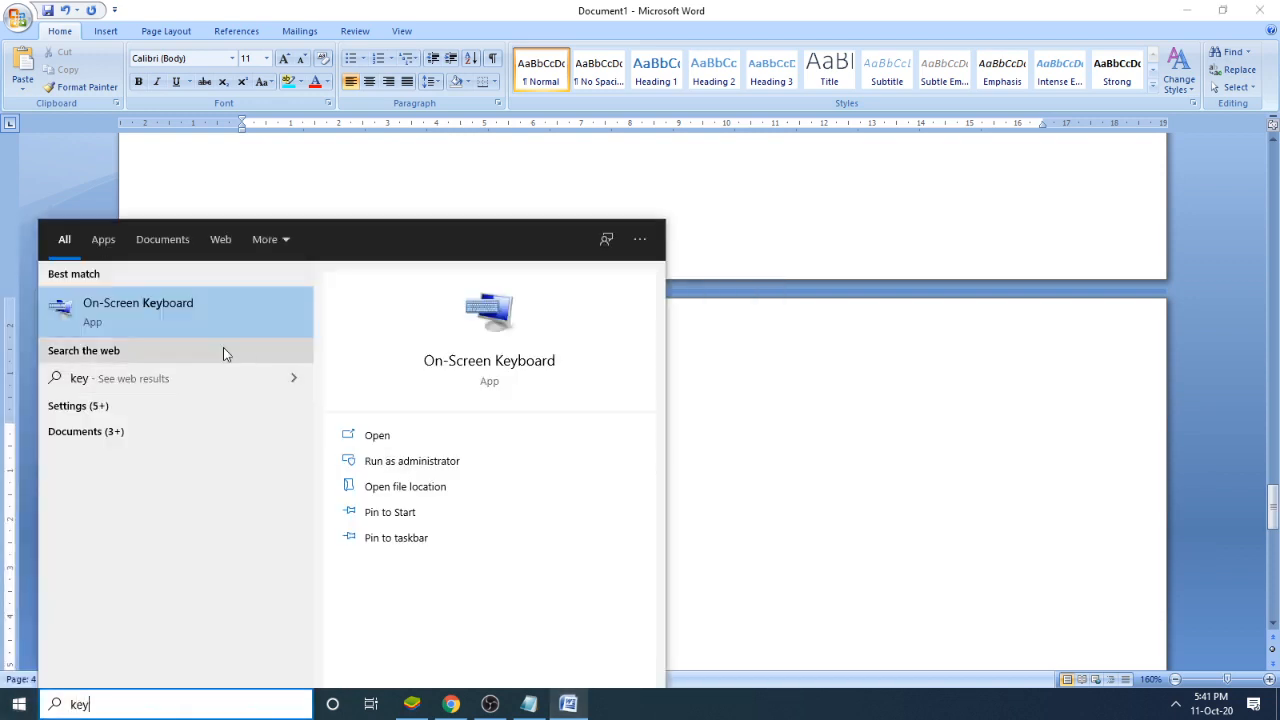
{"action": "left_click", "coordinate": [213, 334]}
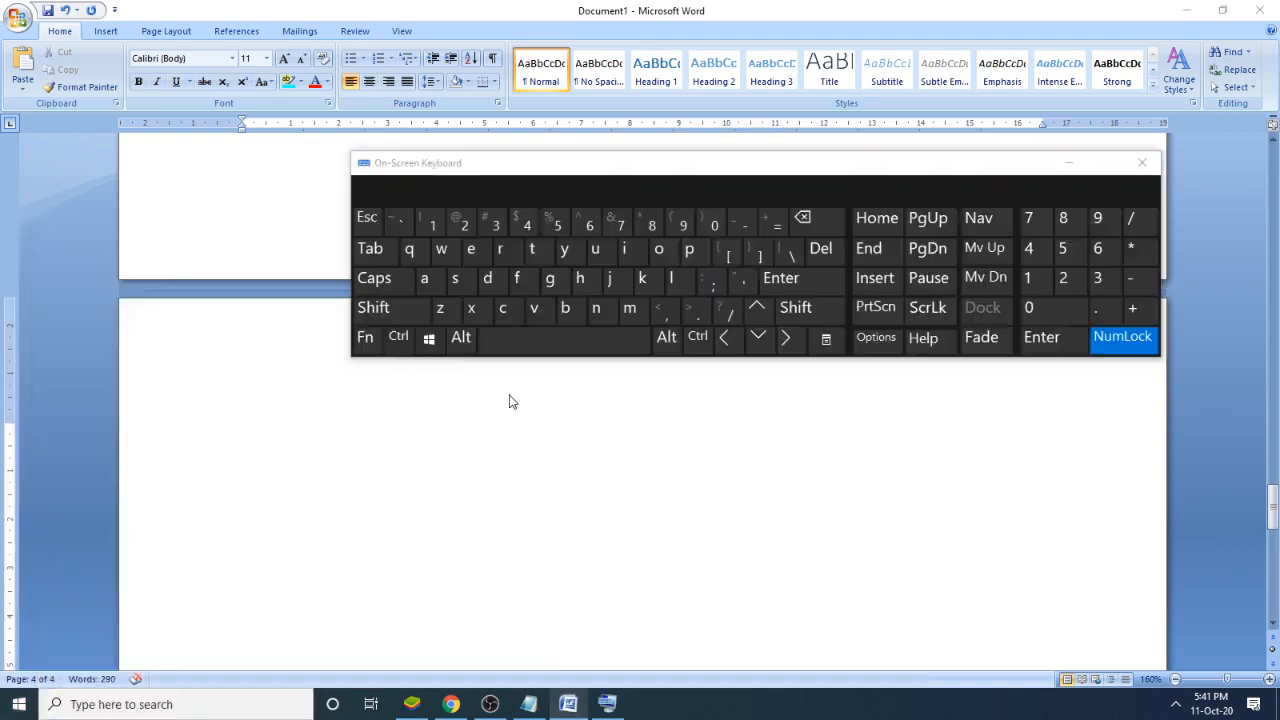
{"action": "left_click_drag", "start_coordinate": [697, 175], "coordinate": [803, 37]}
{"action": "left_click", "coordinate": [462, 402]}
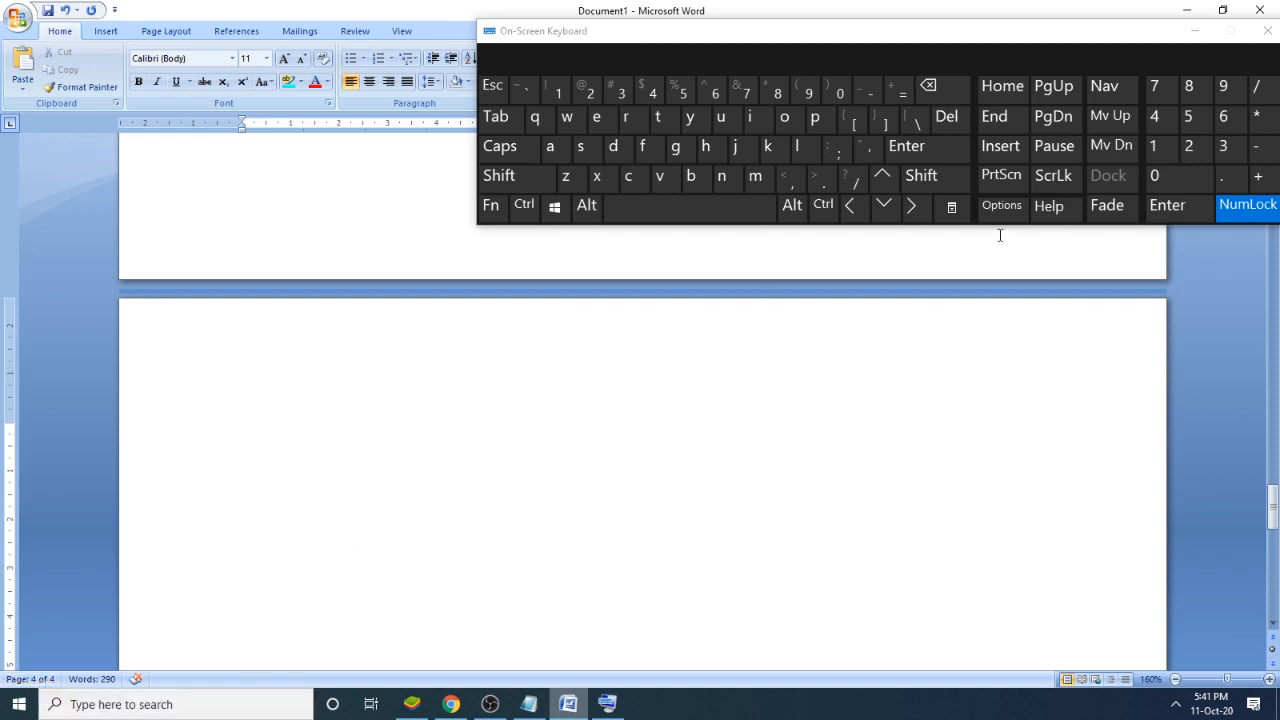
- Remove the blank fourth and third pages by deleting their empty lines back to the second page with the On-Screen Keyboard
{"action": "left_click", "coordinate": [930, 97]}
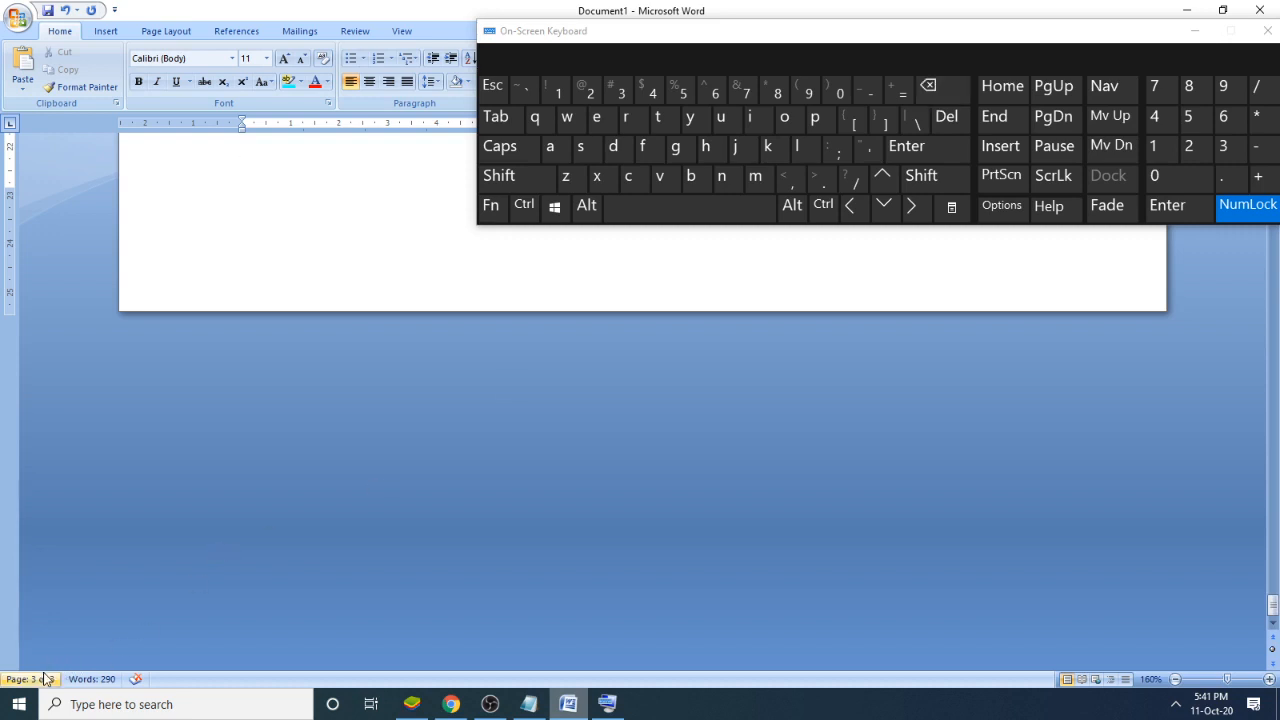
{"action": "scroll", "coordinate": [380, 495], "scroll_direction": "up", "scroll_amount": 3}
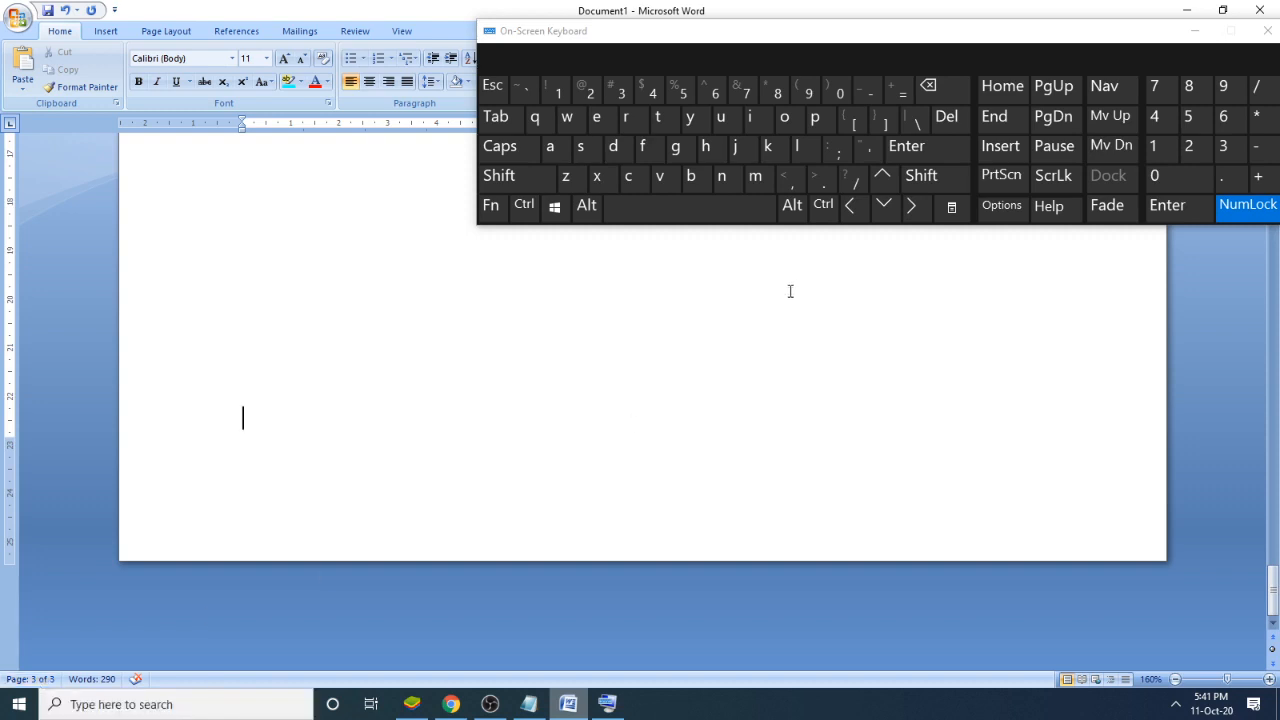
{"action": "left_click", "coordinate": [957, 96]}
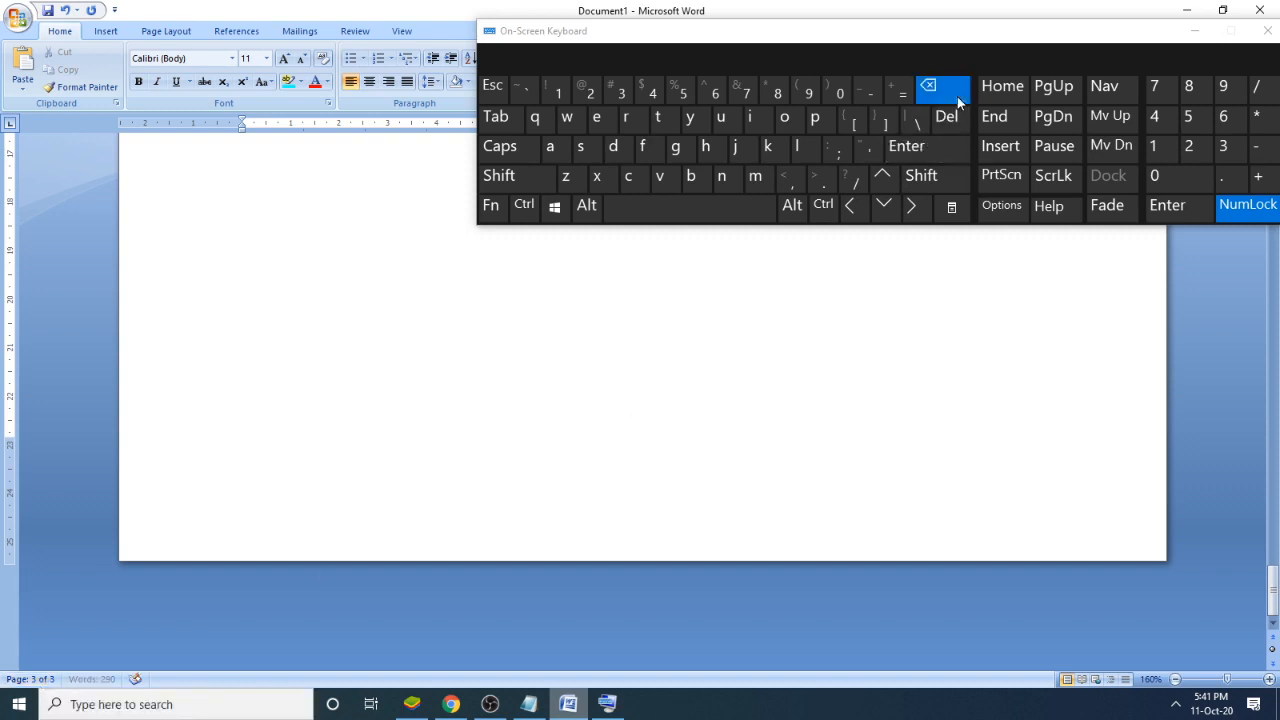
{"action": "left_click", "coordinate": [957, 96]}
{"action": "left_click", "coordinate": [957, 96]}
{"action": "left_click", "coordinate": [957, 96]}
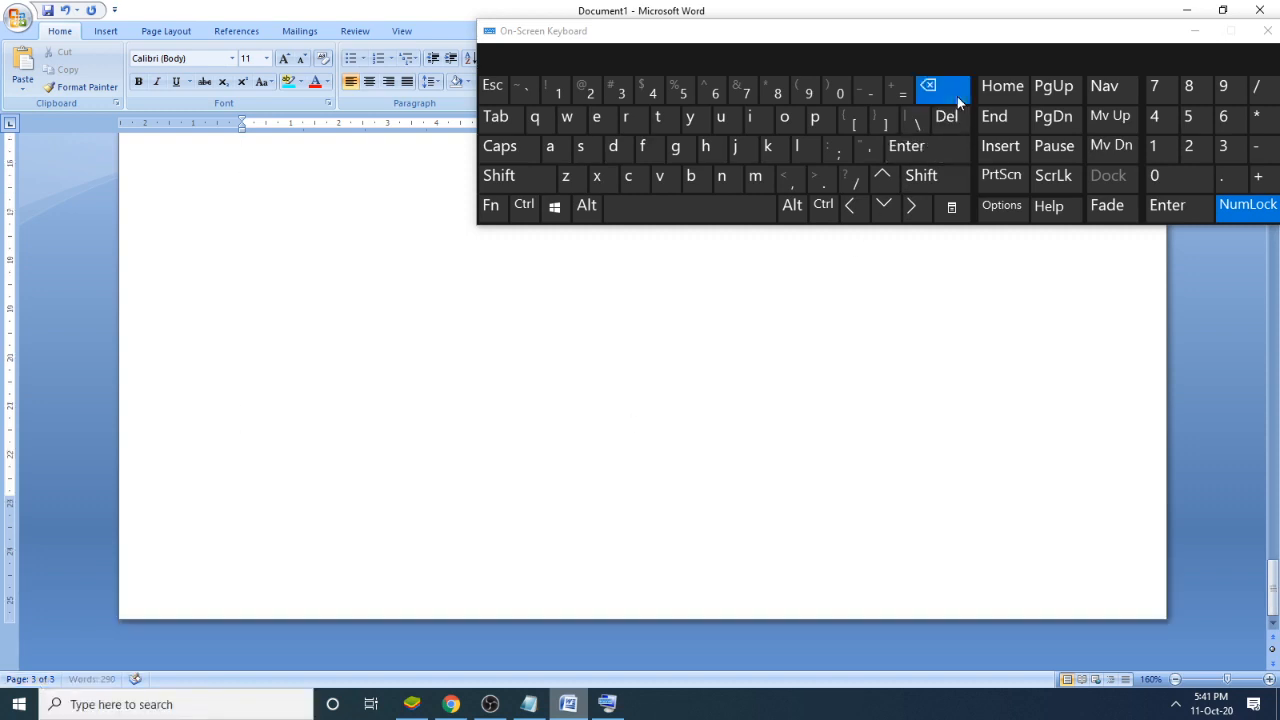
{"action": "left_click", "coordinate": [957, 96]}
{"action": "left_click", "coordinate": [957, 96]}
{"action": "left_click", "coordinate": [957, 96]}
{"action": "left_click", "coordinate": [957, 96]}
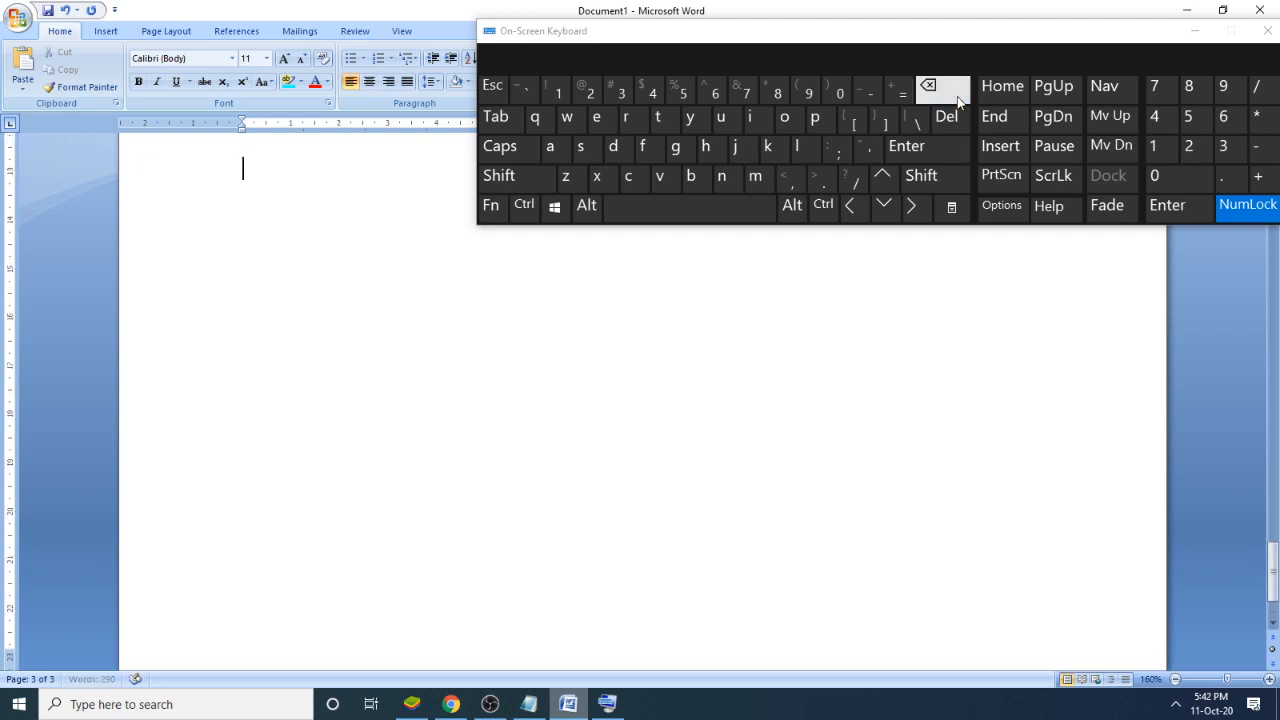
{"action": "left_click", "coordinate": [957, 96]}
{"action": "left_click", "coordinate": [957, 102]}
{"action": "left_click", "coordinate": [957, 102]}
{"action": "scroll", "coordinate": [391, 280], "scroll_direction": "up", "scroll_amount": 3}
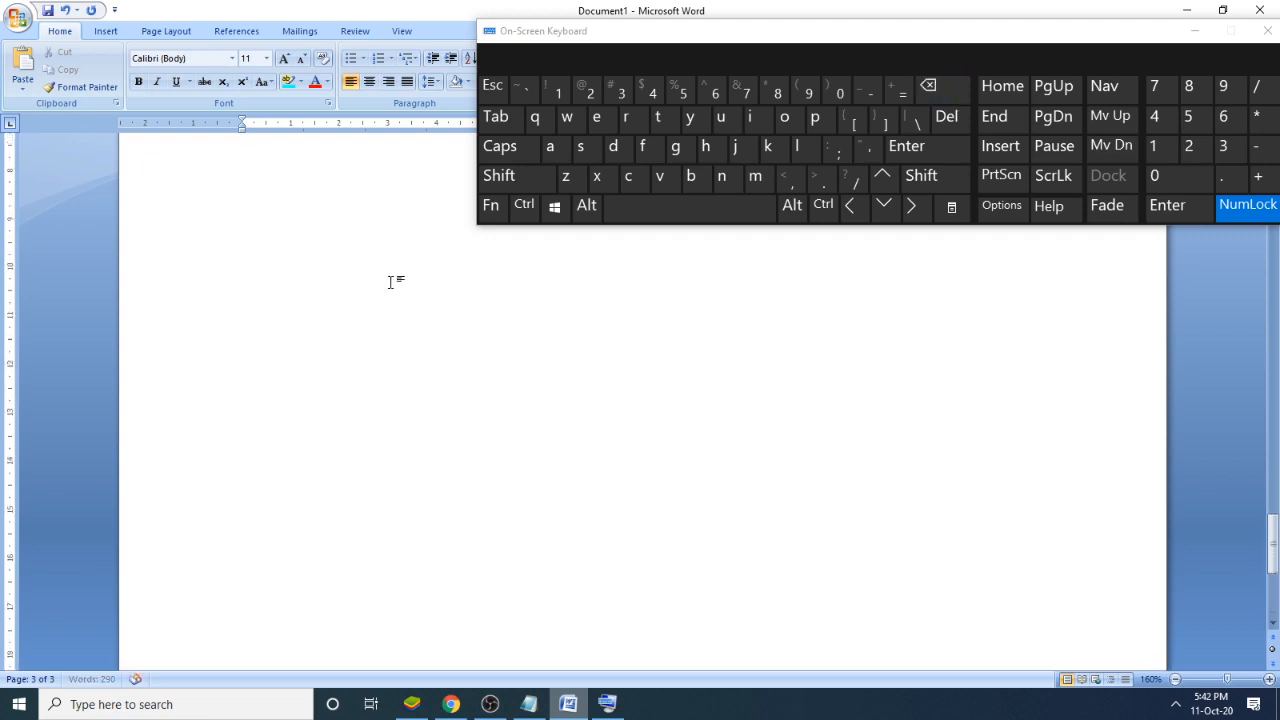
{"action": "scroll", "coordinate": [346, 421], "scroll_direction": "up", "scroll_amount": 3}
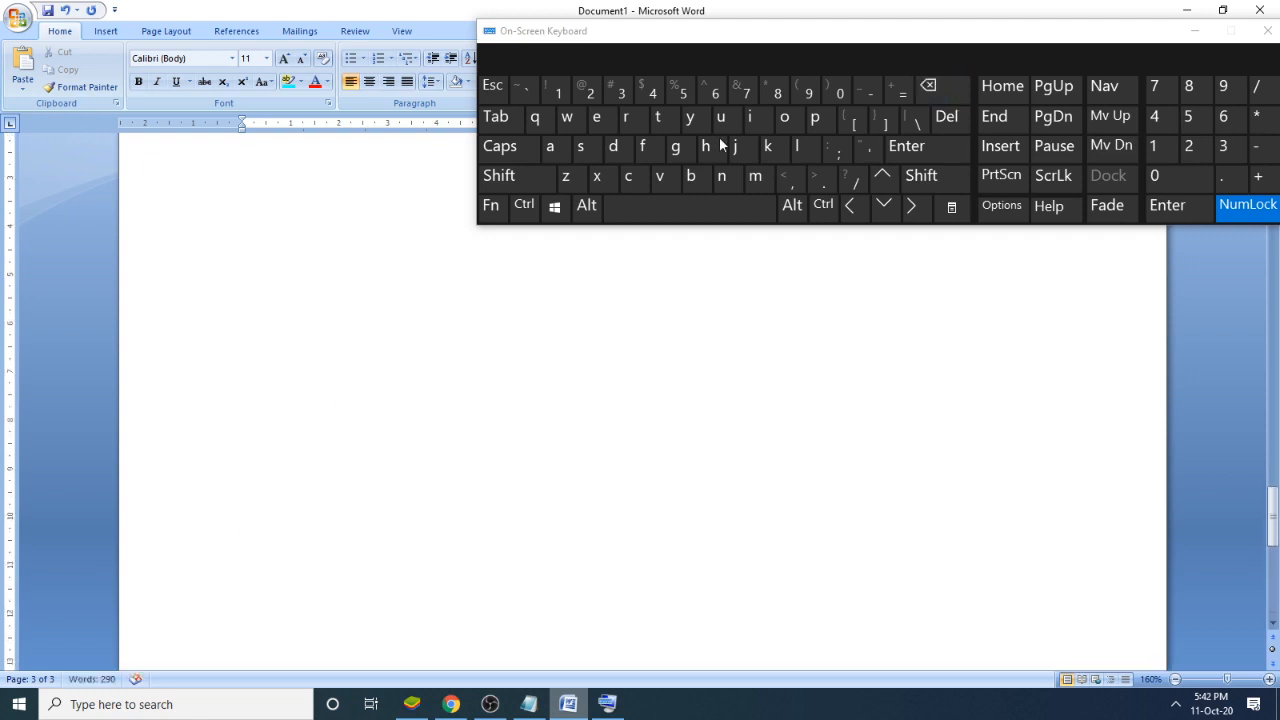
{"action": "left_click", "coordinate": [941, 92]}
{"action": "scroll", "coordinate": [477, 354], "scroll_direction": "up", "scroll_amount": 2}
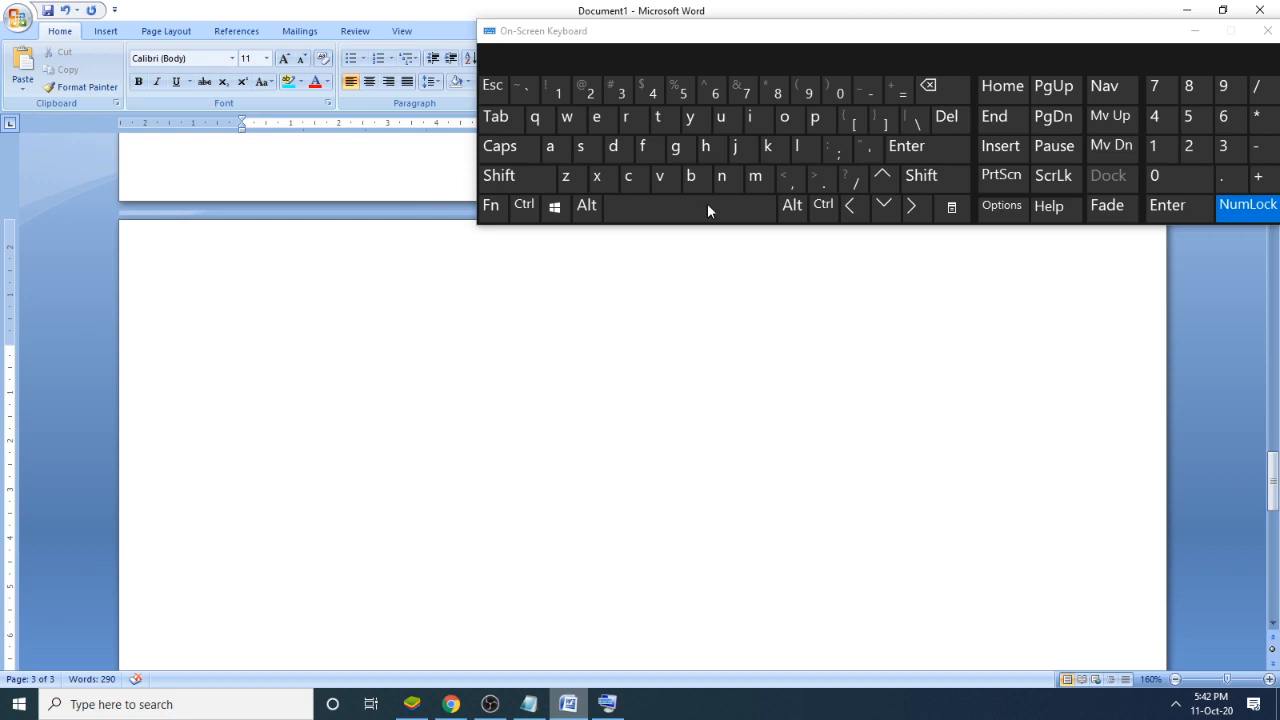
{"action": "left_click", "coordinate": [930, 90]}
{"action": "left_click", "coordinate": [933, 91]}
{"action": "left_click", "coordinate": [935, 91]}
{"action": "left_click", "coordinate": [935, 92]}
{"action": "left_click", "coordinate": [937, 92]}
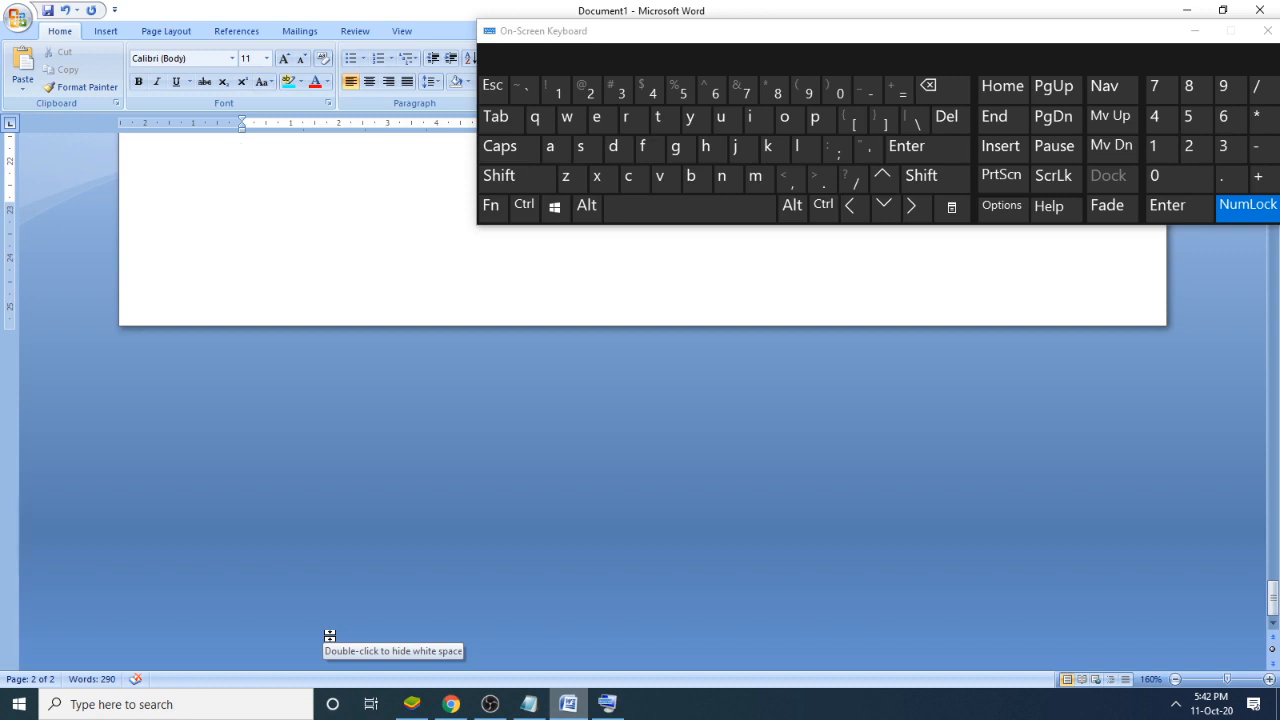
- Check note 9 in Notepad, then copy the second page's text in Word from "On the Insert tab" through the last full paragraph ending in "template."
{"action": "left_click", "coordinate": [530, 706]}
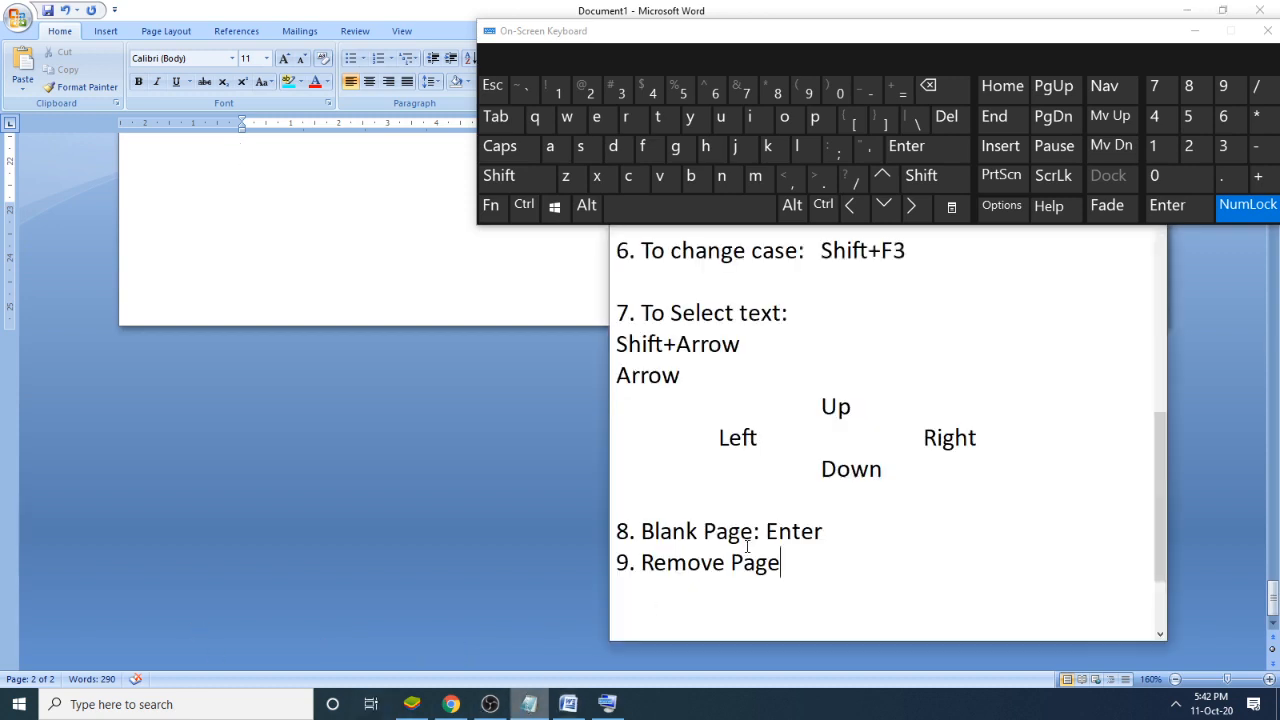
{"action": "left_click", "coordinate": [395, 400]}
{"action": "scroll", "coordinate": [490, 370], "scroll_direction": "up", "scroll_amount": 6}
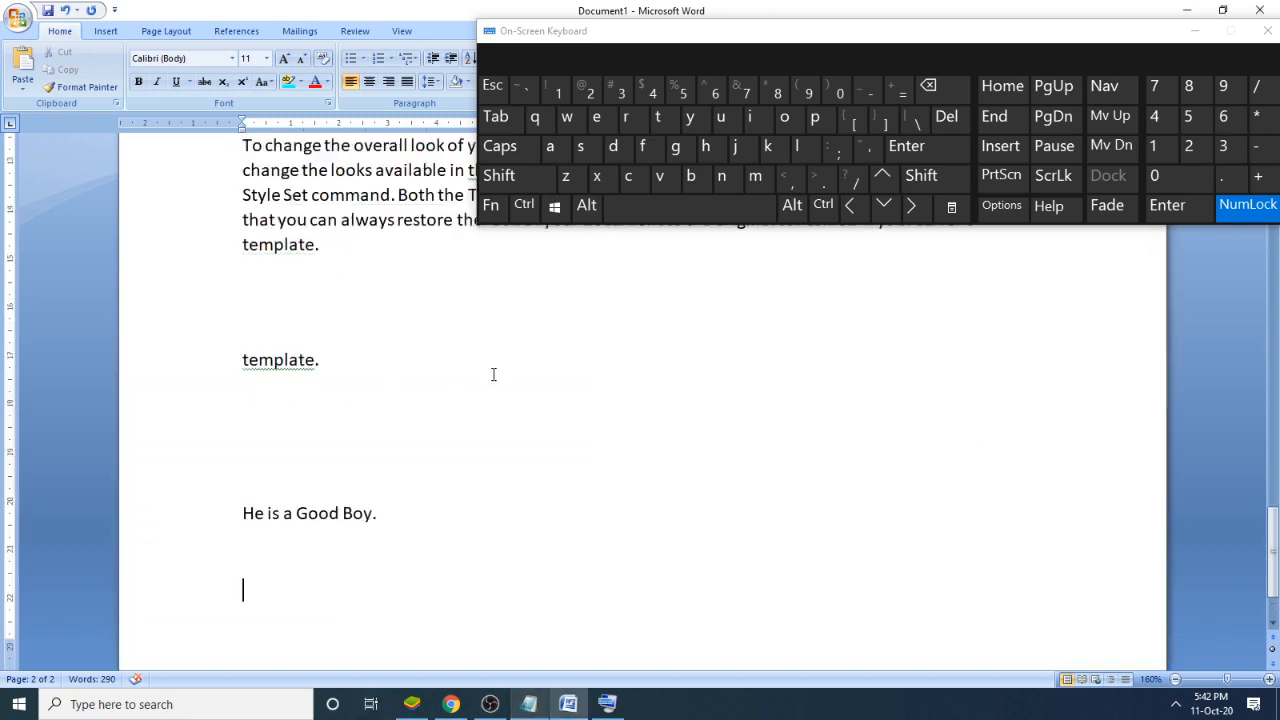
{"action": "left_click_drag", "start_coordinate": [406, 490], "coordinate": [240, 322]}
{"action": "right_click", "coordinate": [335, 341]}
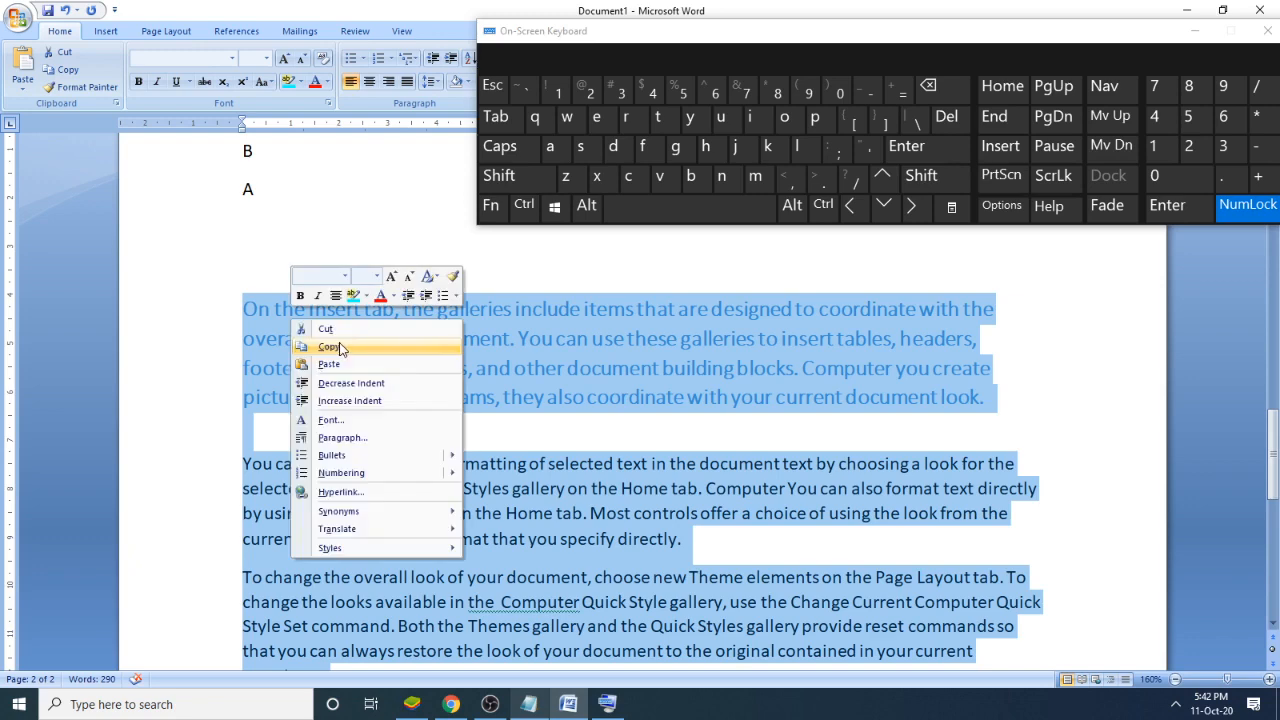
{"action": "left_click", "coordinate": [368, 344]}
{"action": "scroll", "coordinate": [396, 383], "scroll_direction": "down", "scroll_amount": 5}
{"action": "scroll", "coordinate": [410, 516], "scroll_direction": "down", "scroll_amount": 2}
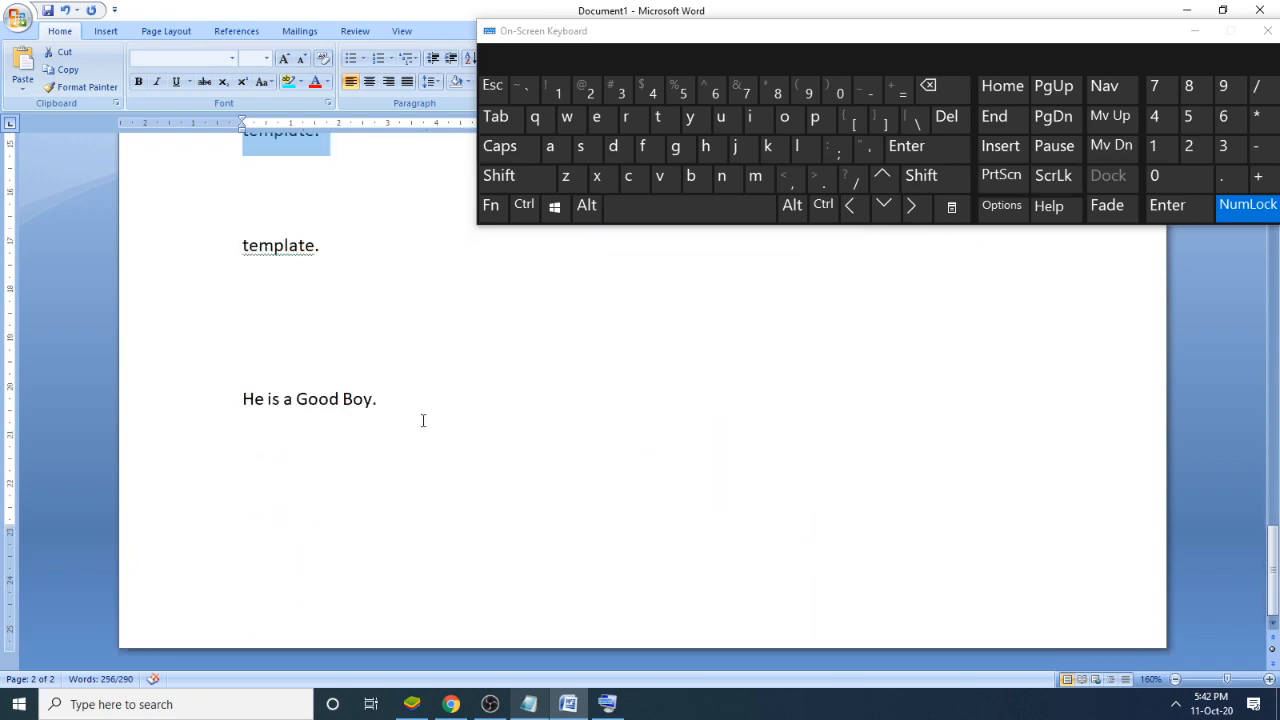
- Start a new third page after "He is a Good Boy." and place the insertion point on it
{"action": "left_click", "coordinate": [426, 398]}
{"action": "key", "text": "Return"}
{"action": "scroll", "coordinate": [390, 418], "scroll_direction": "down", "scroll_amount": 3}
{"action": "key", "text": "ctrl+Return"}
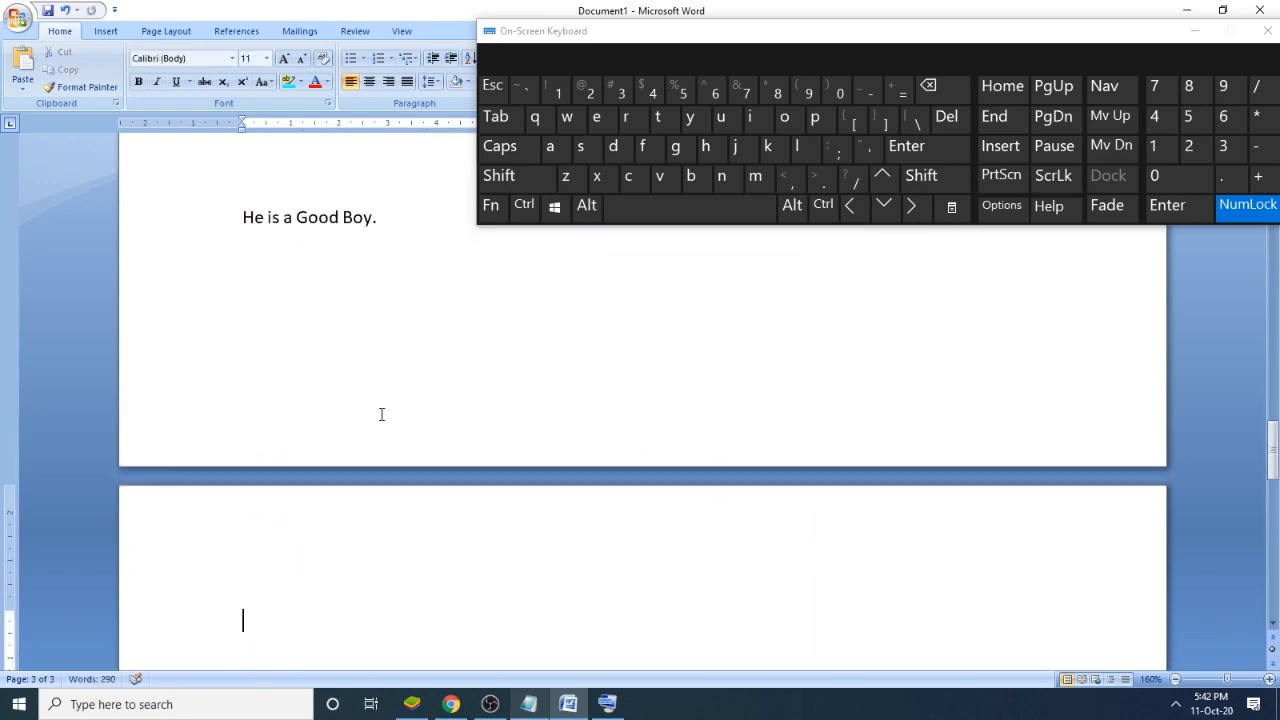
{"action": "scroll", "coordinate": [389, 409], "scroll_direction": "down", "scroll_amount": 2}
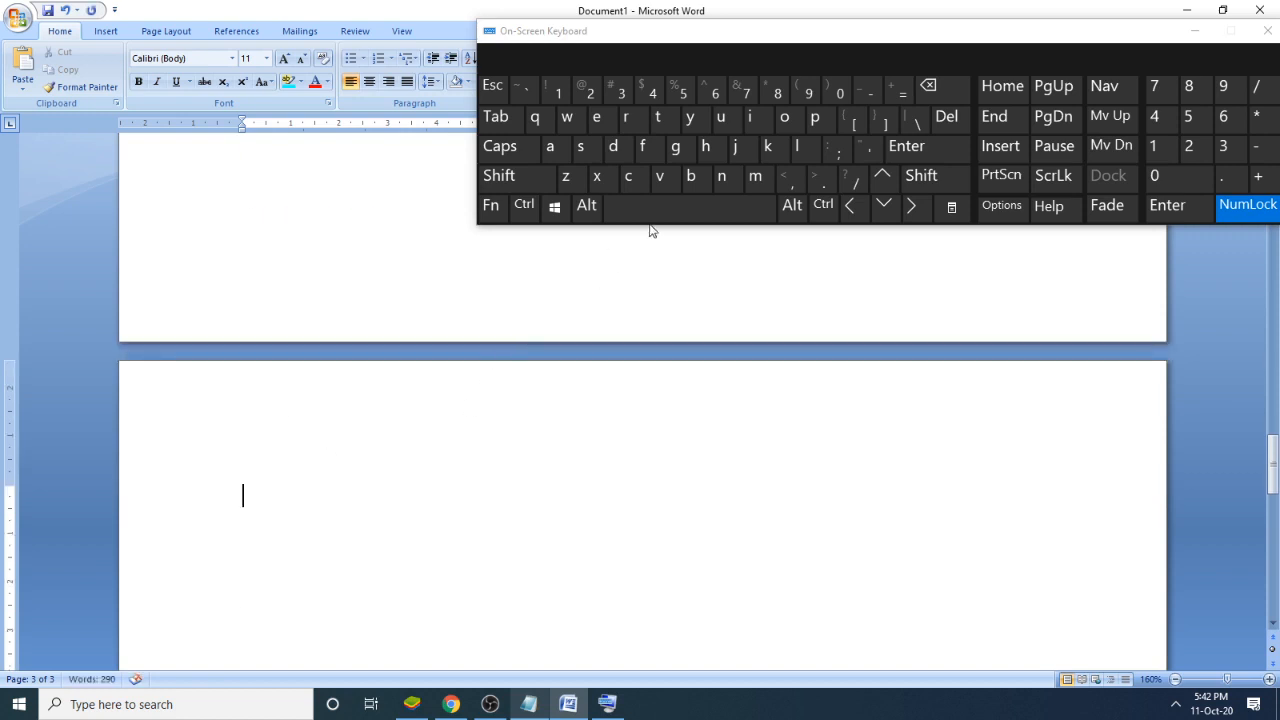
- Paste the copied paragraphs onto the third page with the On-Screen Keyboard
{"action": "key", "text": "ctrl"}
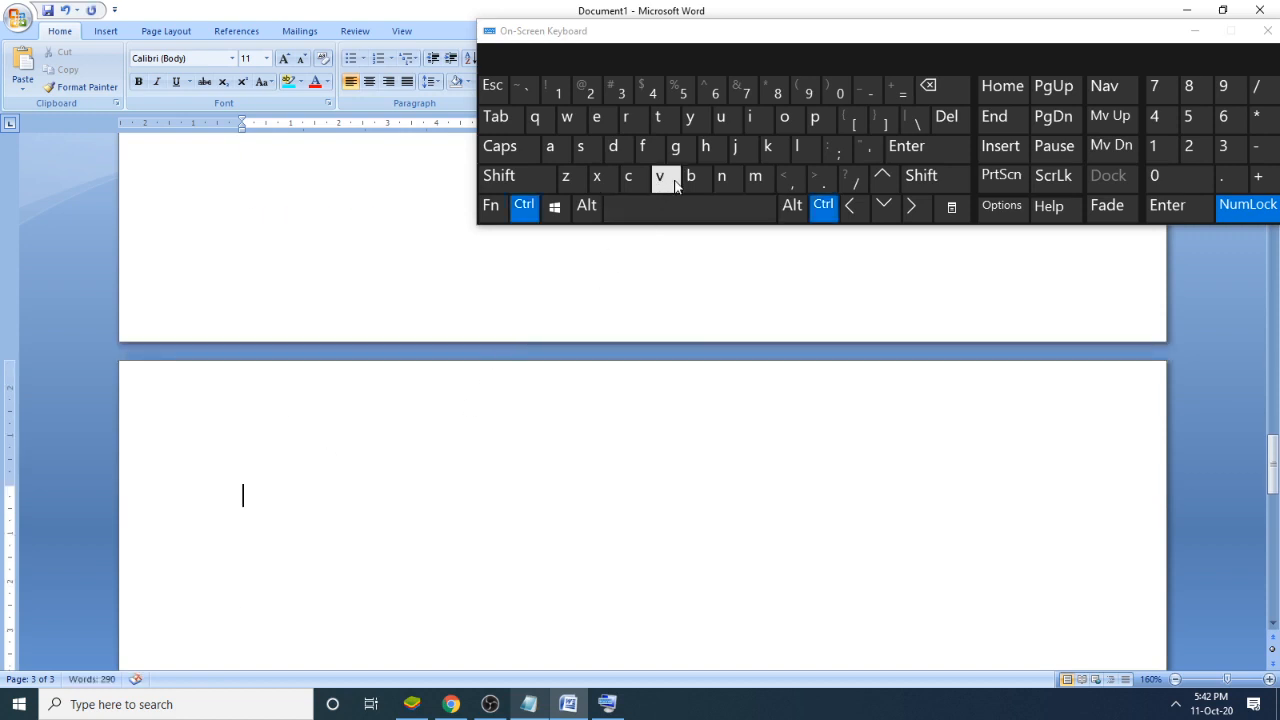
{"action": "left_click", "coordinate": [662, 178]}
{"action": "scroll", "coordinate": [597, 363], "scroll_direction": "up", "scroll_amount": 6}
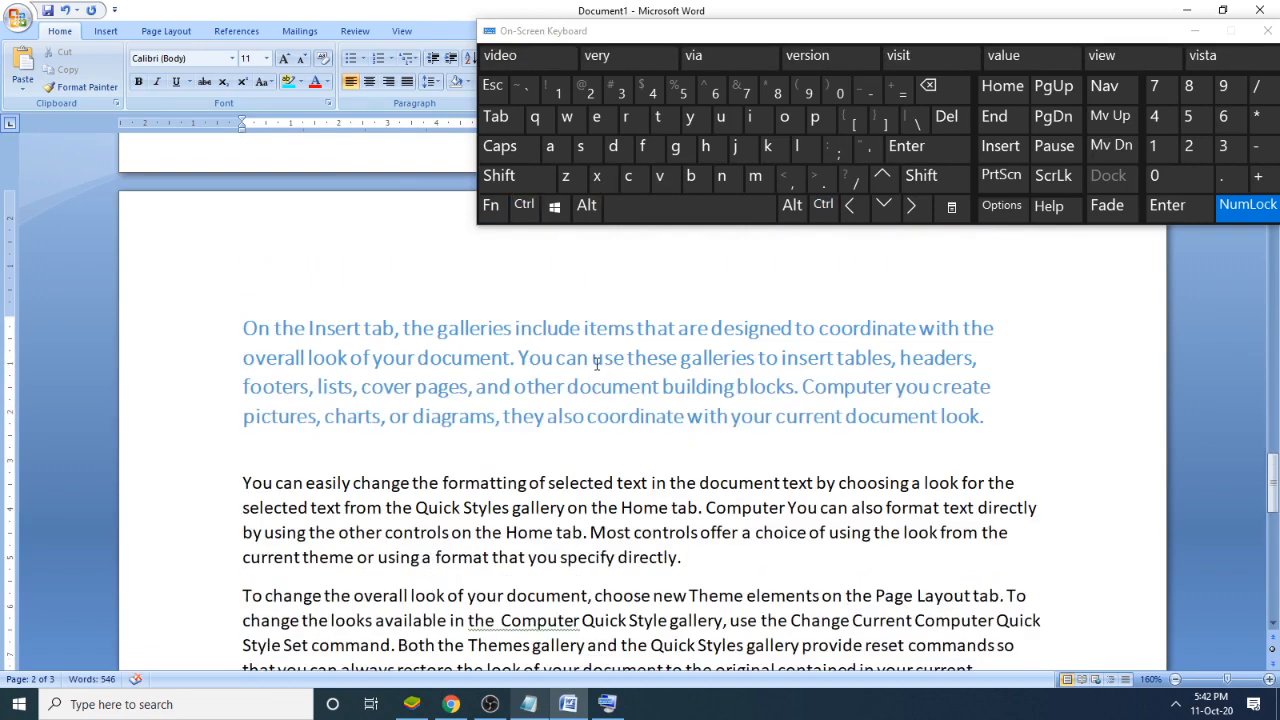
{"action": "scroll", "coordinate": [595, 372], "scroll_direction": "down", "scroll_amount": 5}
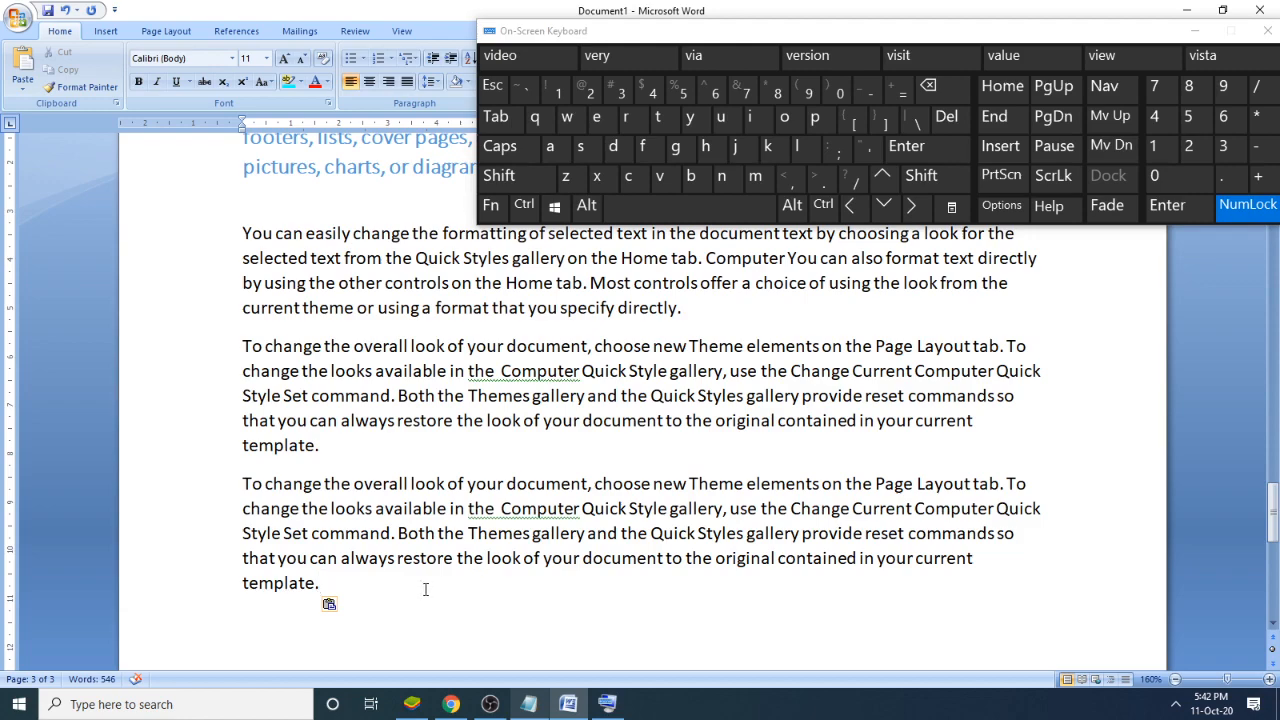
- Add empty lines below the pasted text on the third page until the insertion point moves onto a new fourth page
{"action": "left_click_drag", "start_coordinate": [423, 588], "coordinate": [231, 508]}
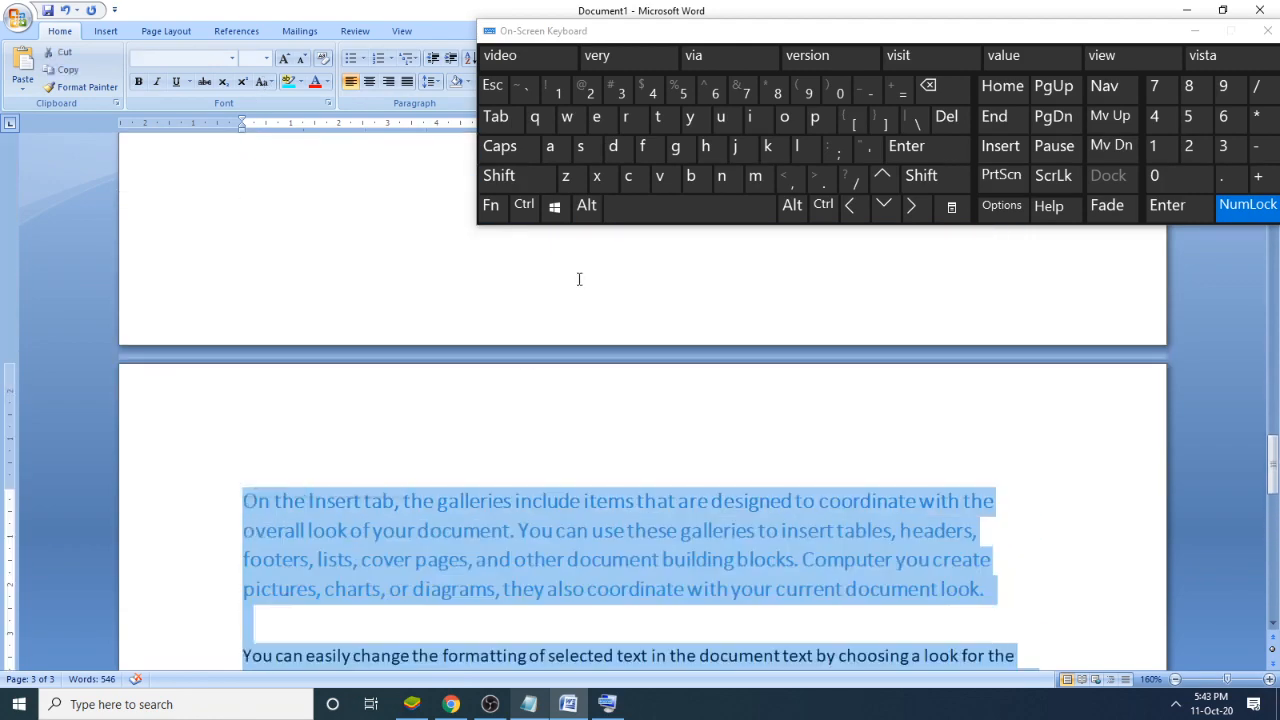
{"action": "scroll", "coordinate": [530, 475], "scroll_direction": "down", "scroll_amount": 6}
{"action": "left_click", "coordinate": [520, 484]}
{"action": "scroll", "coordinate": [520, 484], "scroll_direction": "down", "scroll_amount": 1}
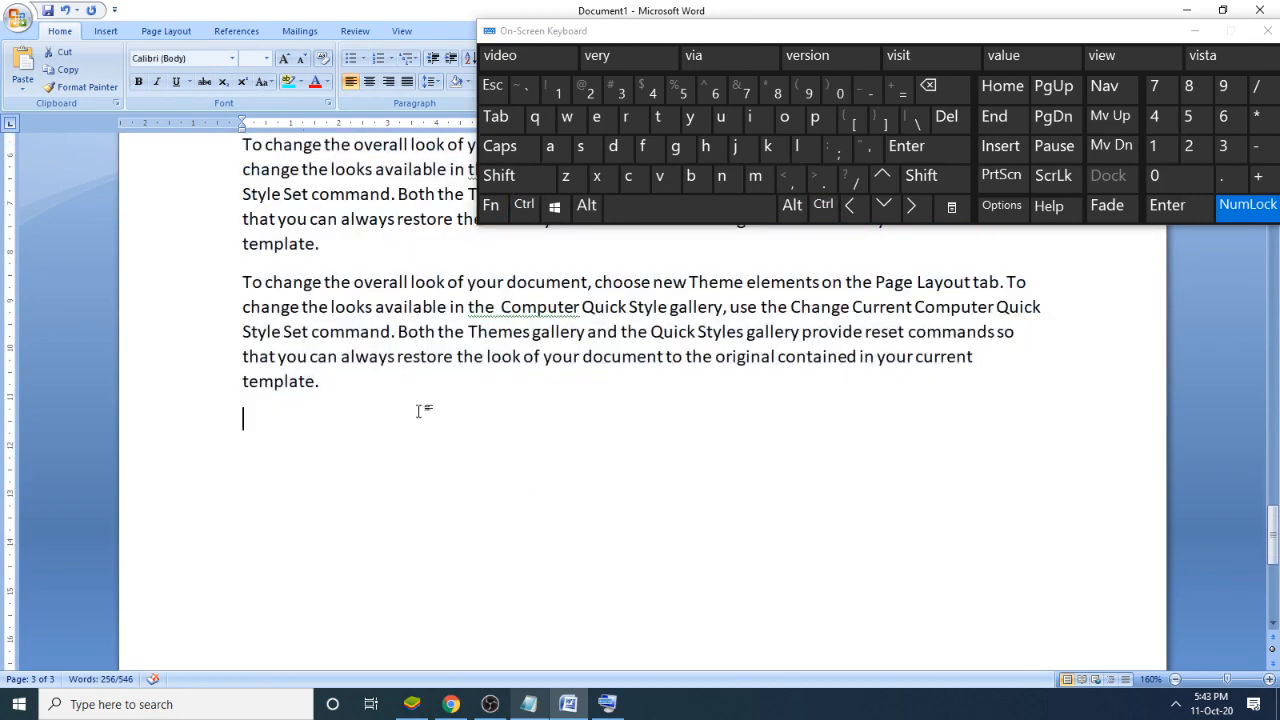
{"action": "left_click", "coordinate": [943, 157]}
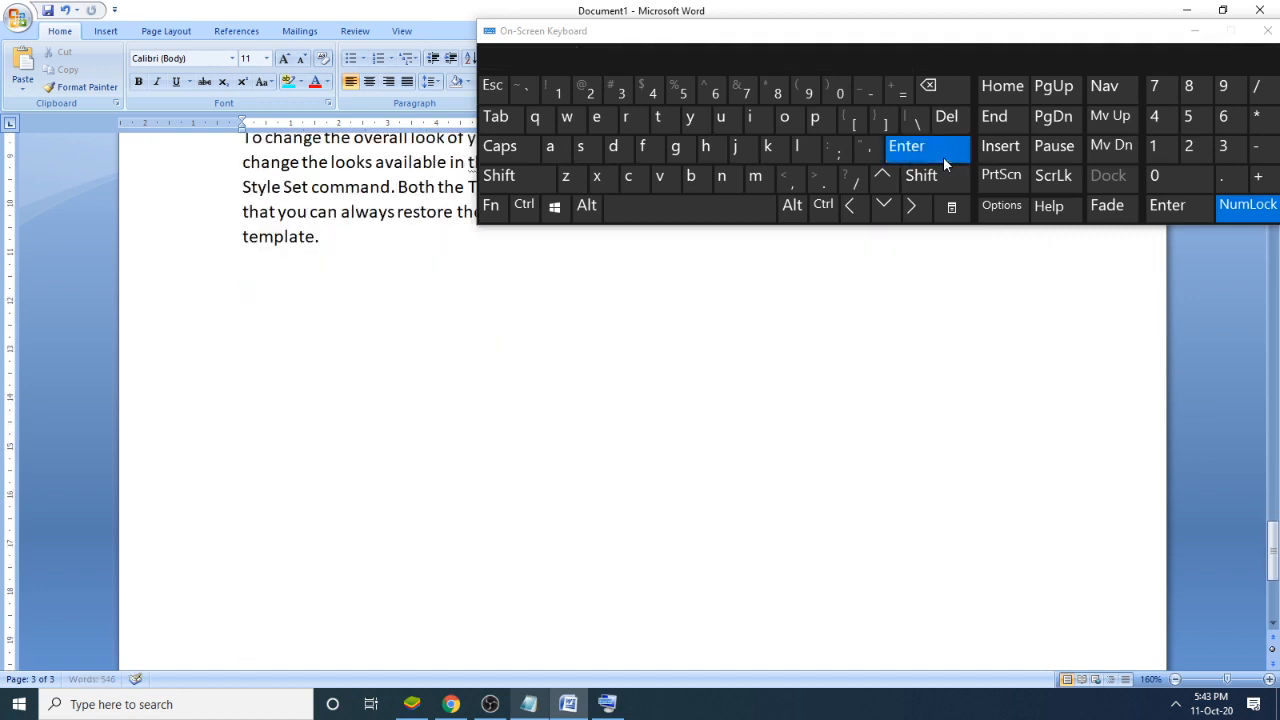
{"action": "left_click", "coordinate": [943, 157]}
{"action": "left_click", "coordinate": [943, 157]}
{"action": "left_click", "coordinate": [943, 157]}
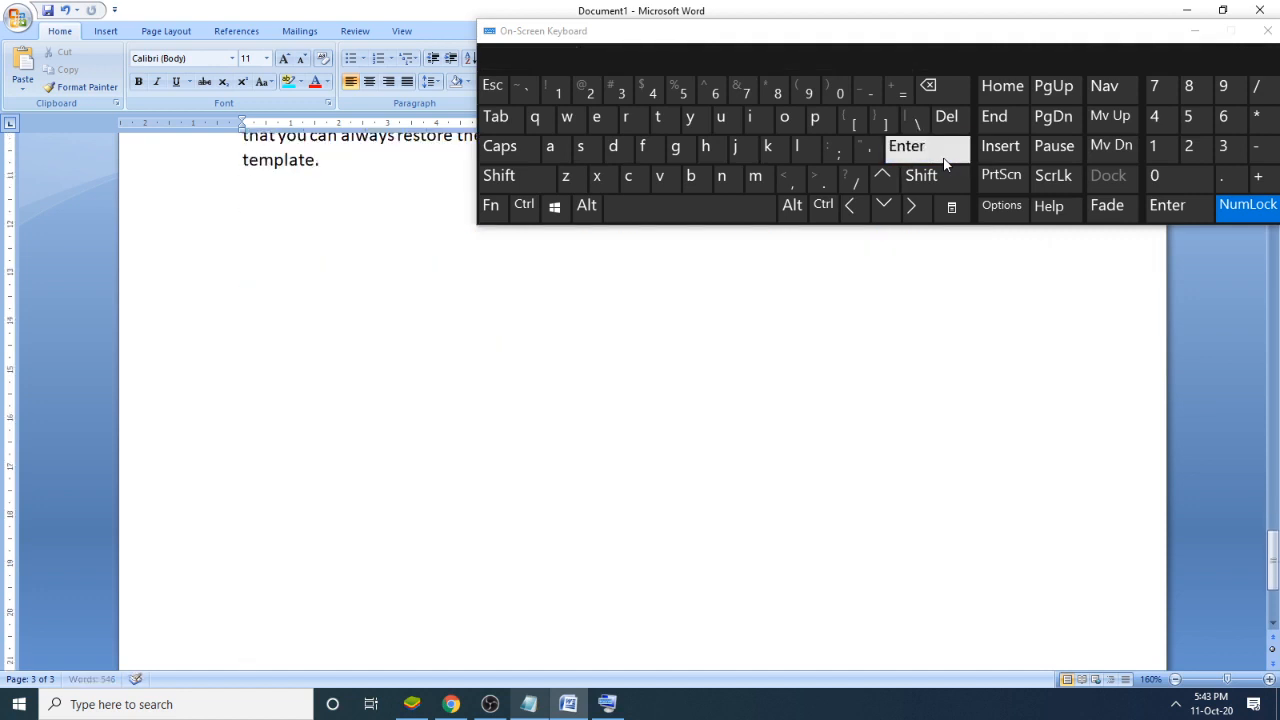
{"action": "left_click", "coordinate": [943, 157]}
{"action": "left_click", "coordinate": [943, 157]}
{"action": "left_click", "coordinate": [943, 157]}
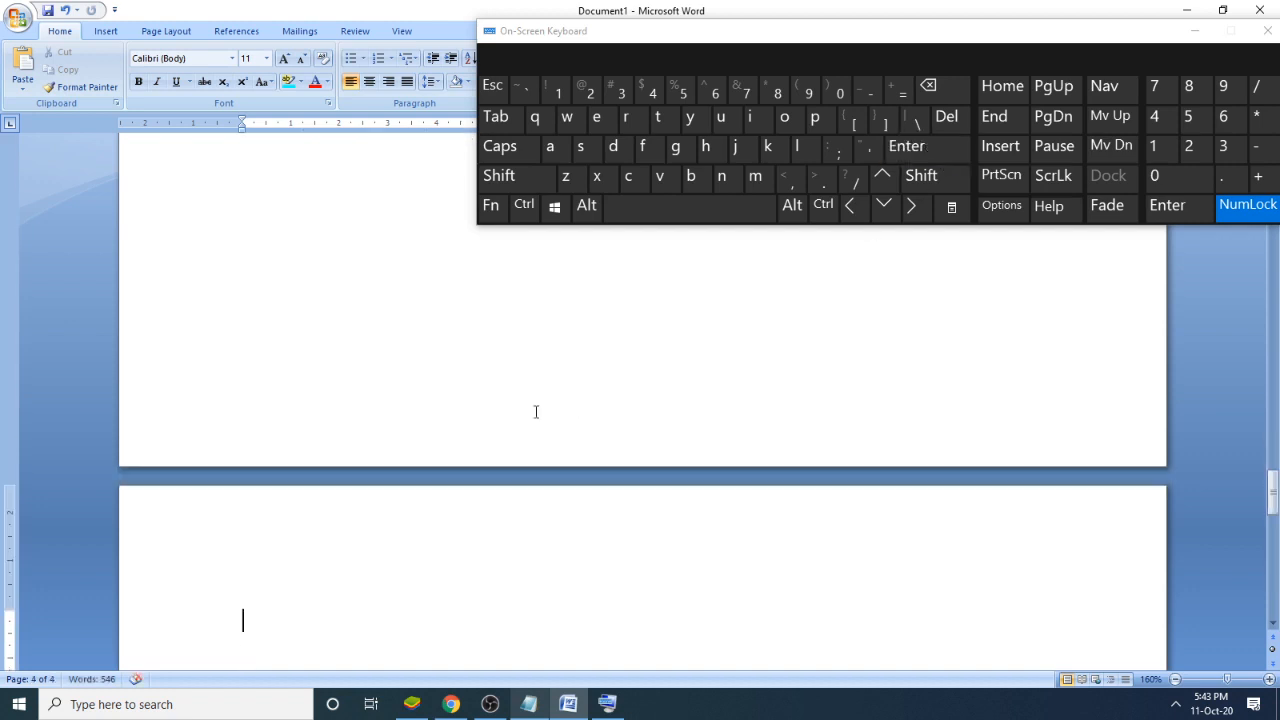
{"action": "scroll", "coordinate": [417, 466], "scroll_direction": "down", "scroll_amount": 4}
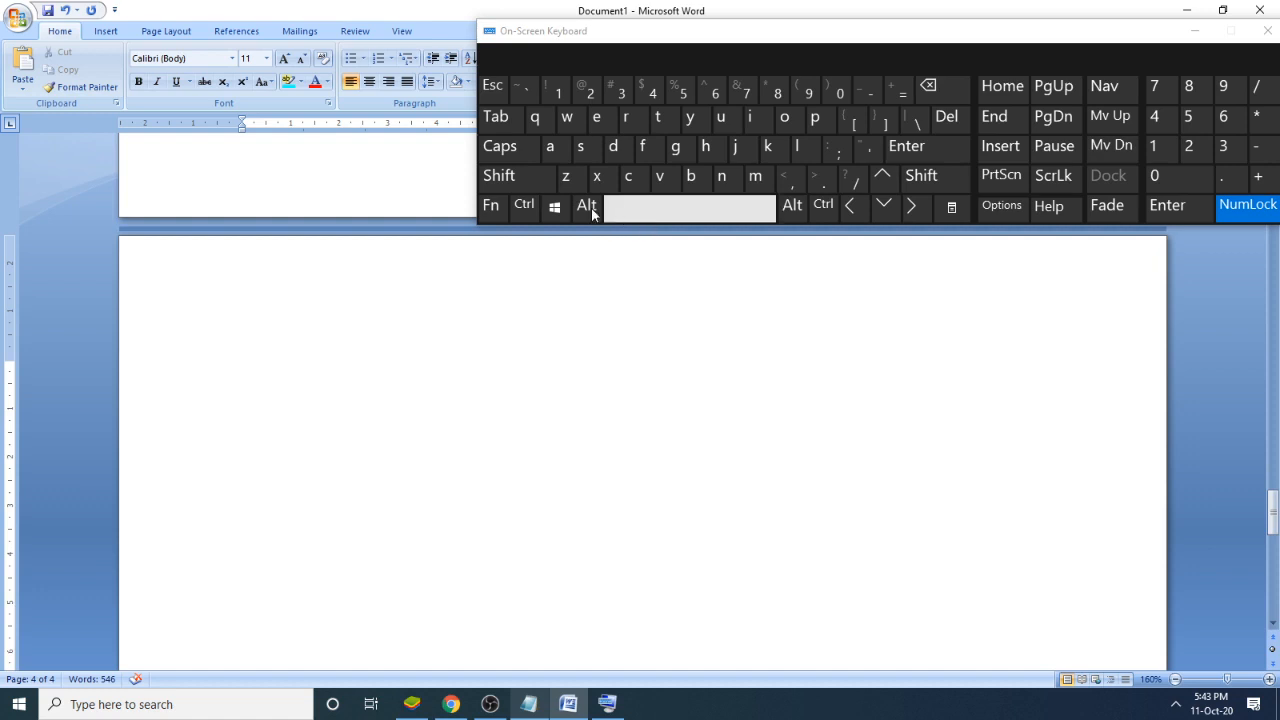
- Paste the copied paragraphs onto the fourth page and place the insertion point at the end of the pasted text
{"action": "left_click", "coordinate": [524, 205]}
{"action": "left_click", "coordinate": [660, 177]}
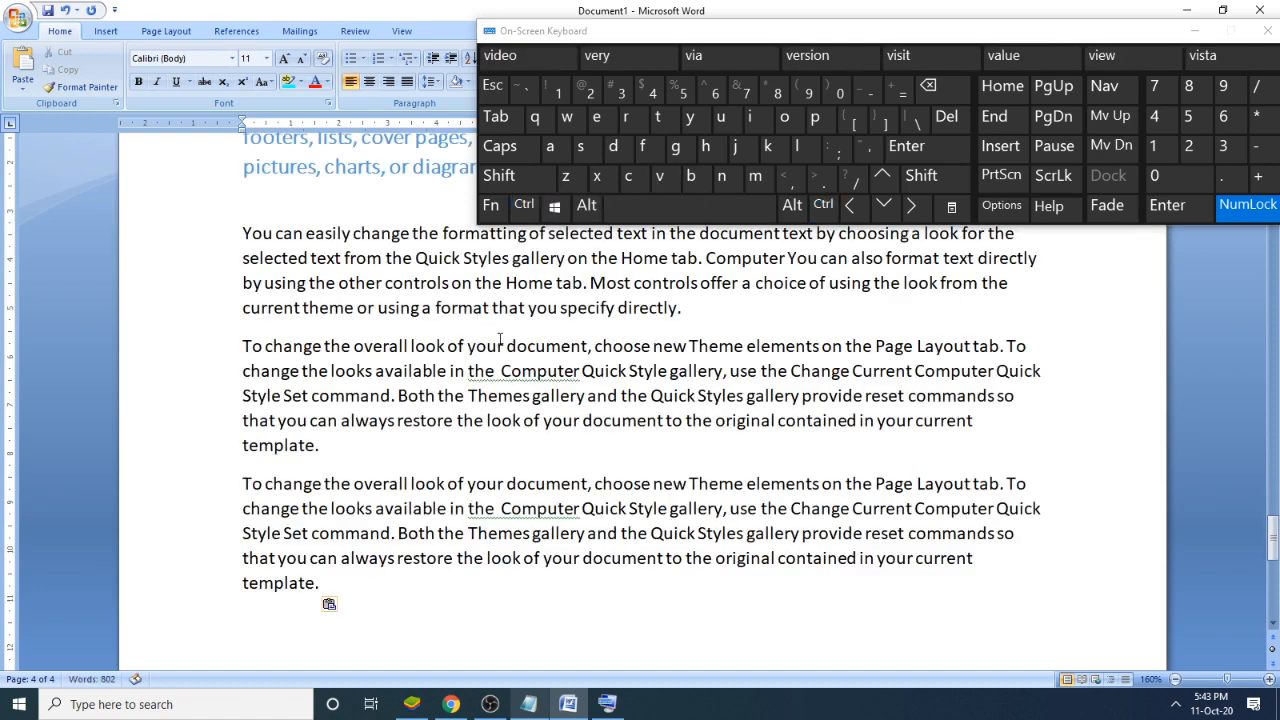
{"action": "left_click", "coordinate": [481, 590]}
- Delete the pasted text from the fourth page, first backward from its end and then by selecting everything that remains
{"action": "scroll", "coordinate": [560, 485], "scroll_direction": "up", "scroll_amount": 1}
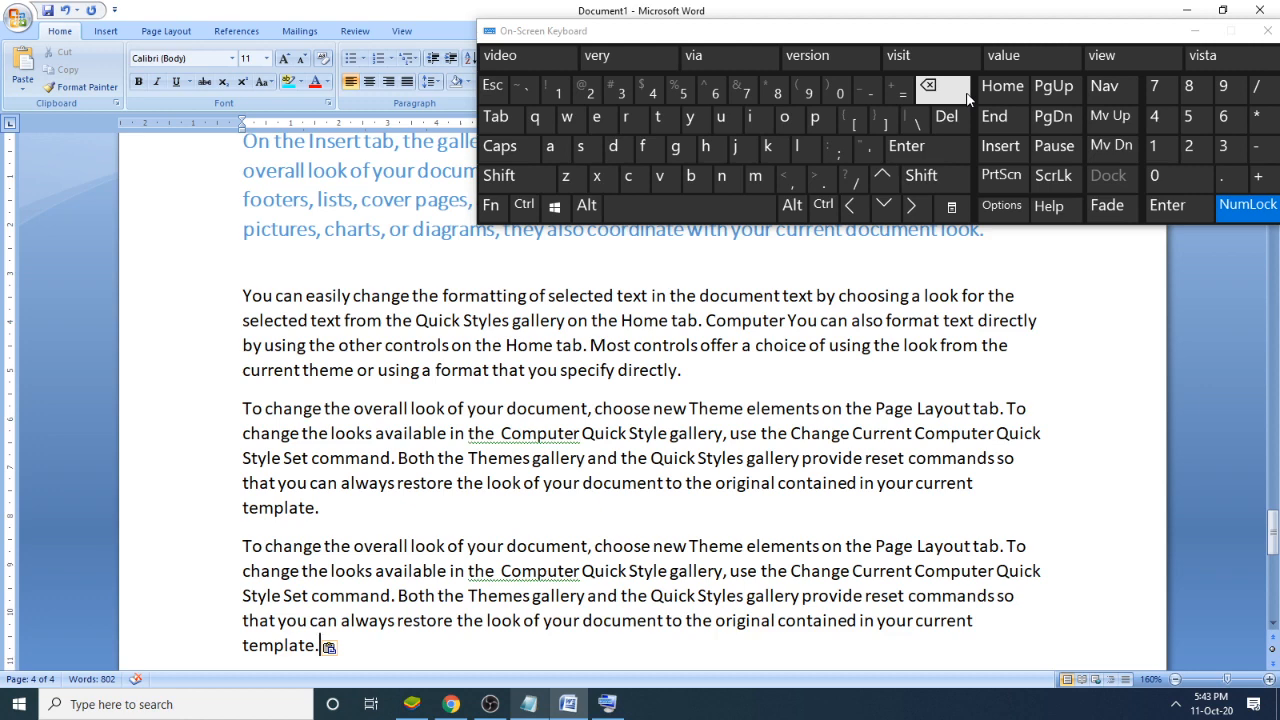
{"action": "left_click_drag", "start_coordinate": [964, 93], "coordinate": [964, 96]}
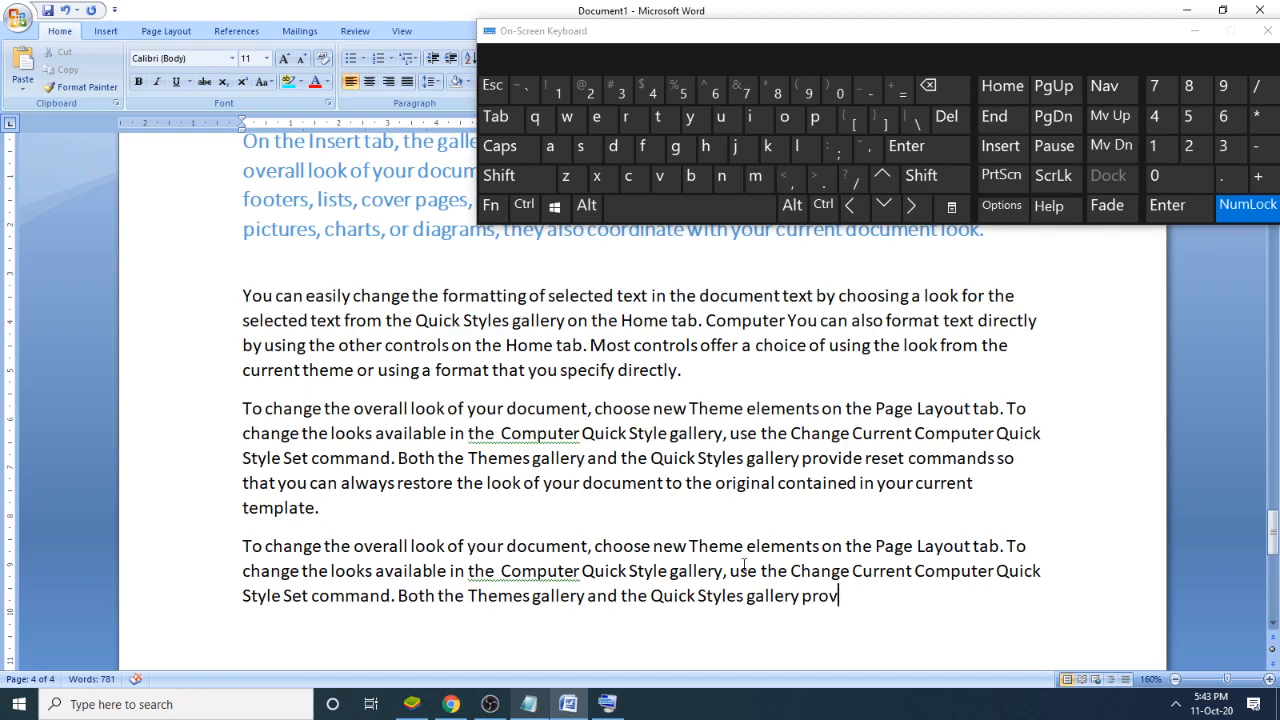
{"action": "left_click_drag", "start_coordinate": [841, 594], "coordinate": [253, 228]}
{"action": "left_click_drag", "start_coordinate": [231, 274], "coordinate": [231, 274]}
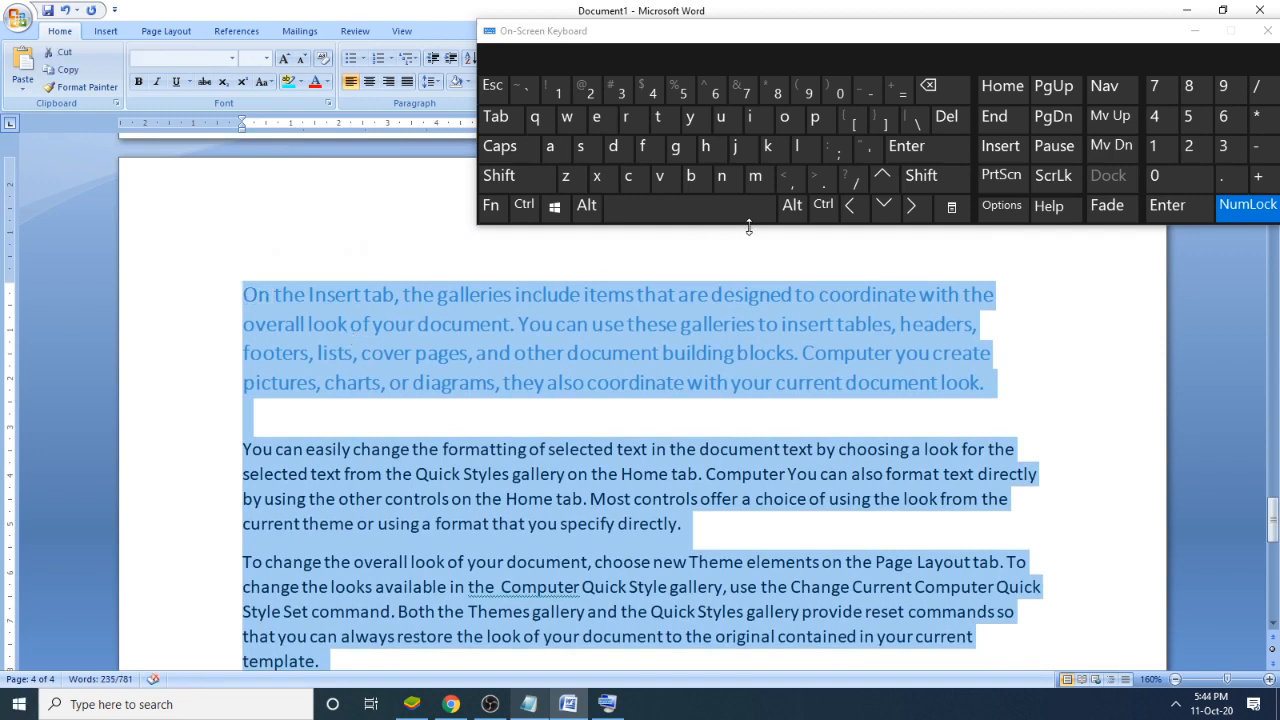
{"action": "left_click", "coordinate": [945, 88]}
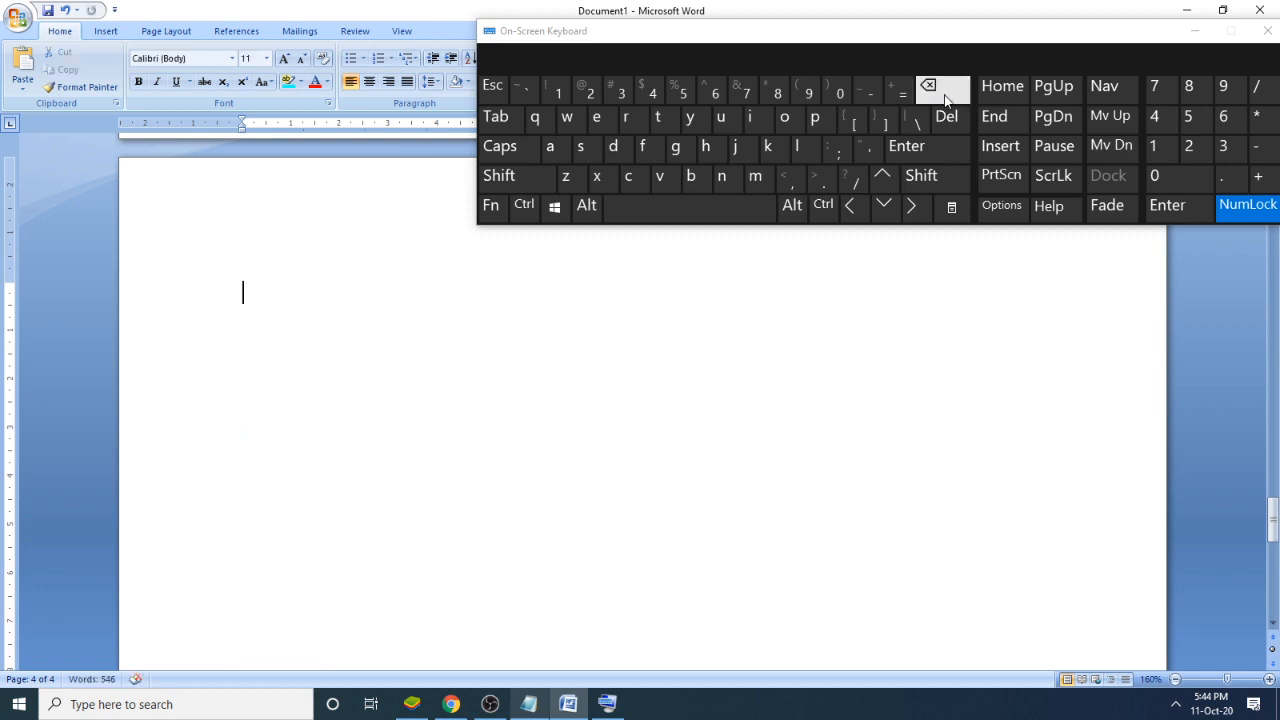
{"action": "scroll", "coordinate": [483, 443], "scroll_direction": "up", "scroll_amount": 1}
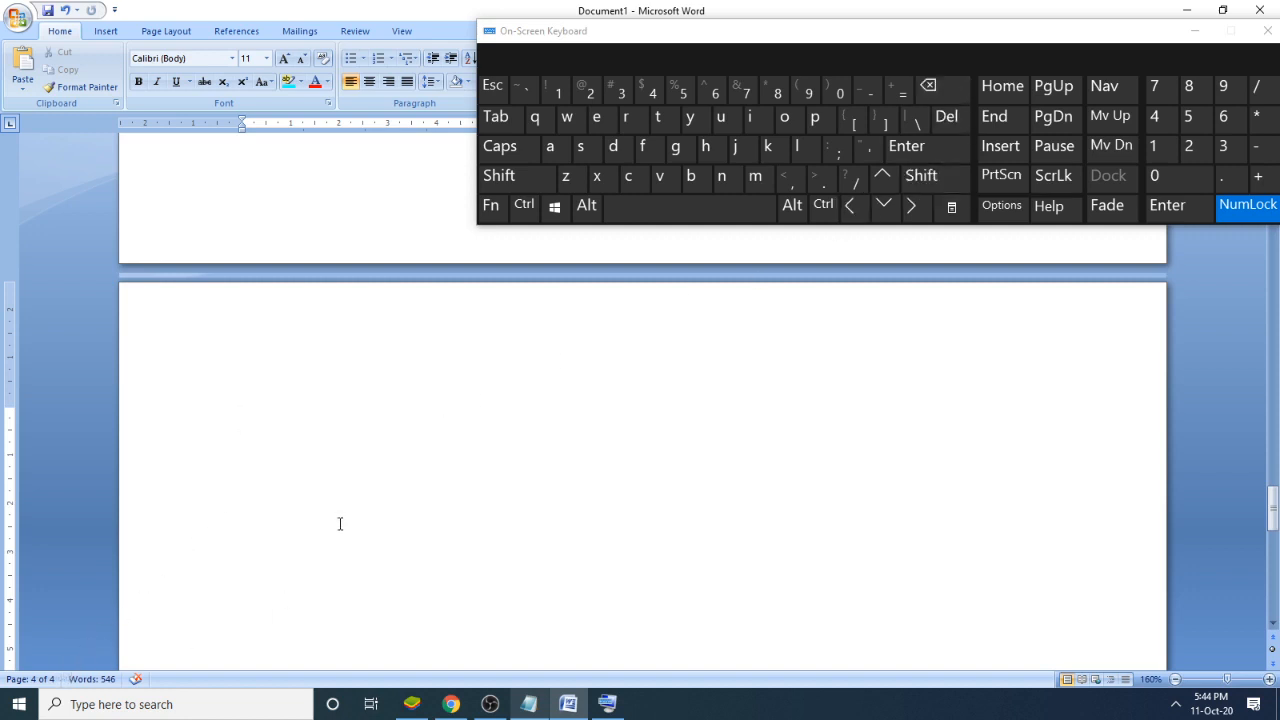
- Remove the empty fourth page by deleting its blank lines backward until the insertion point is on the third page
{"action": "scroll", "coordinate": [534, 443], "scroll_direction": "up", "scroll_amount": 1}
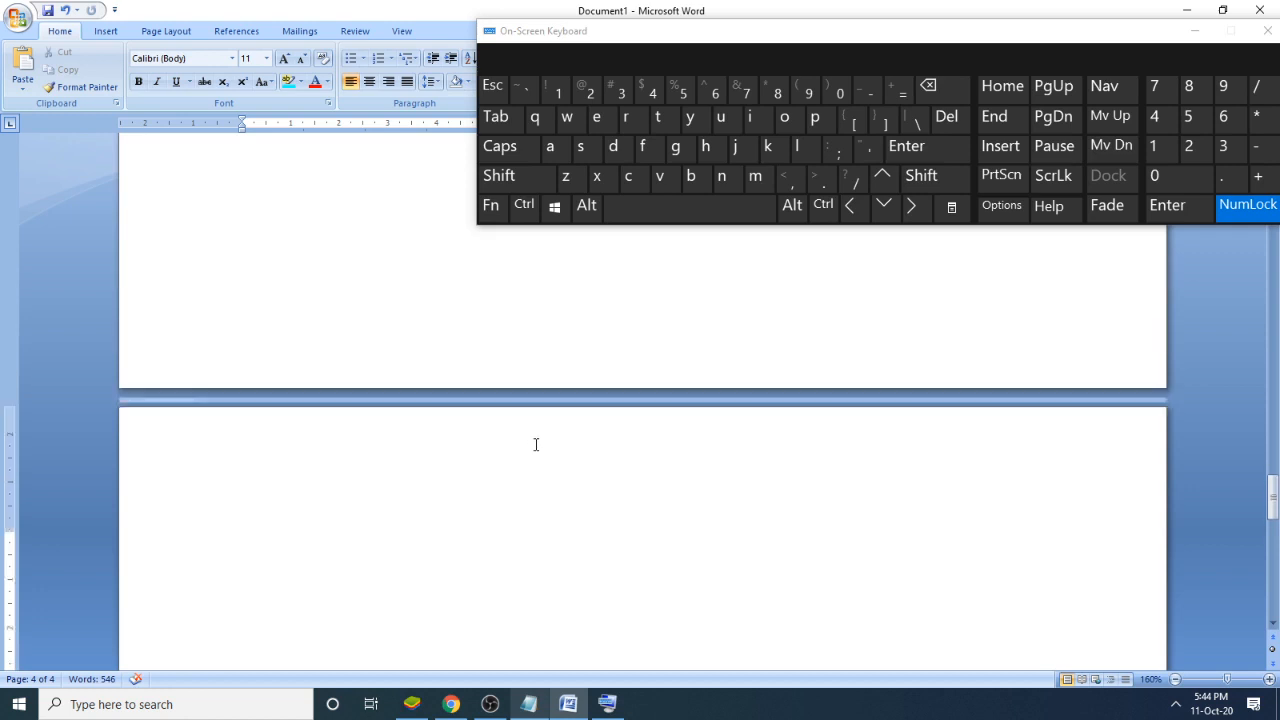
{"action": "left_click", "coordinate": [946, 93]}
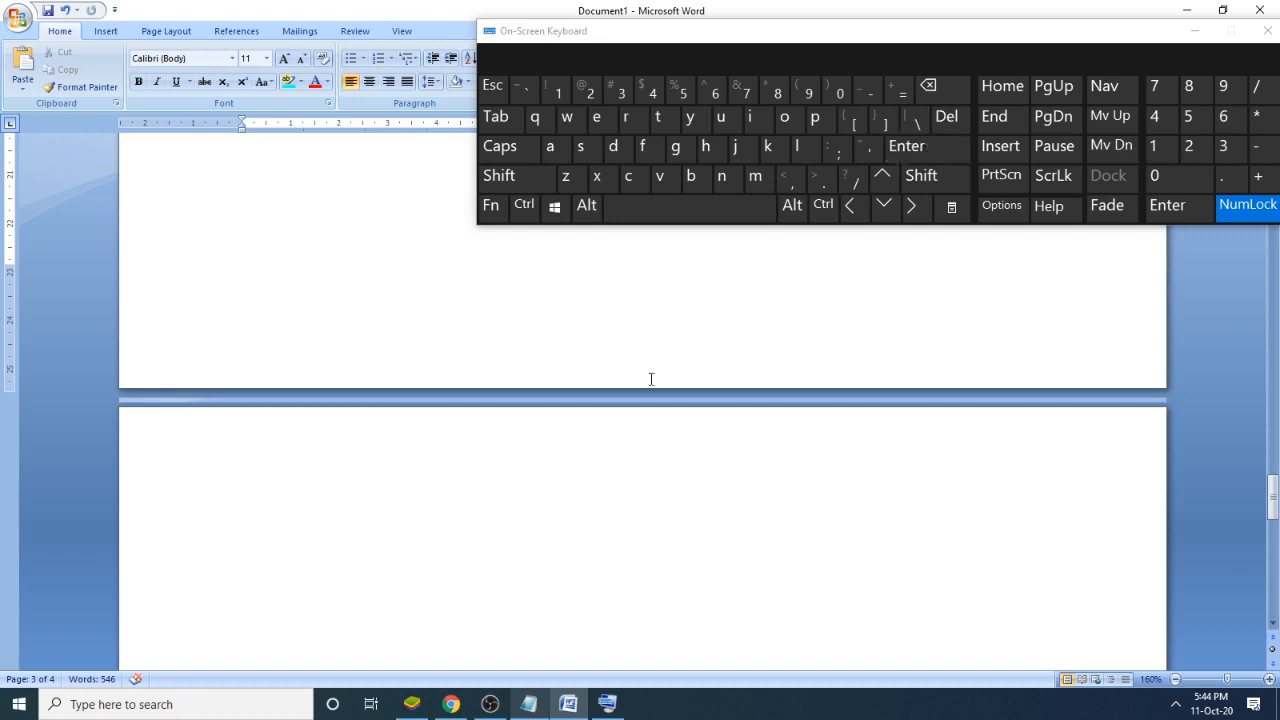
{"action": "left_click", "coordinate": [397, 535]}
{"action": "scroll", "coordinate": [397, 535], "scroll_direction": "down", "scroll_amount": 1}
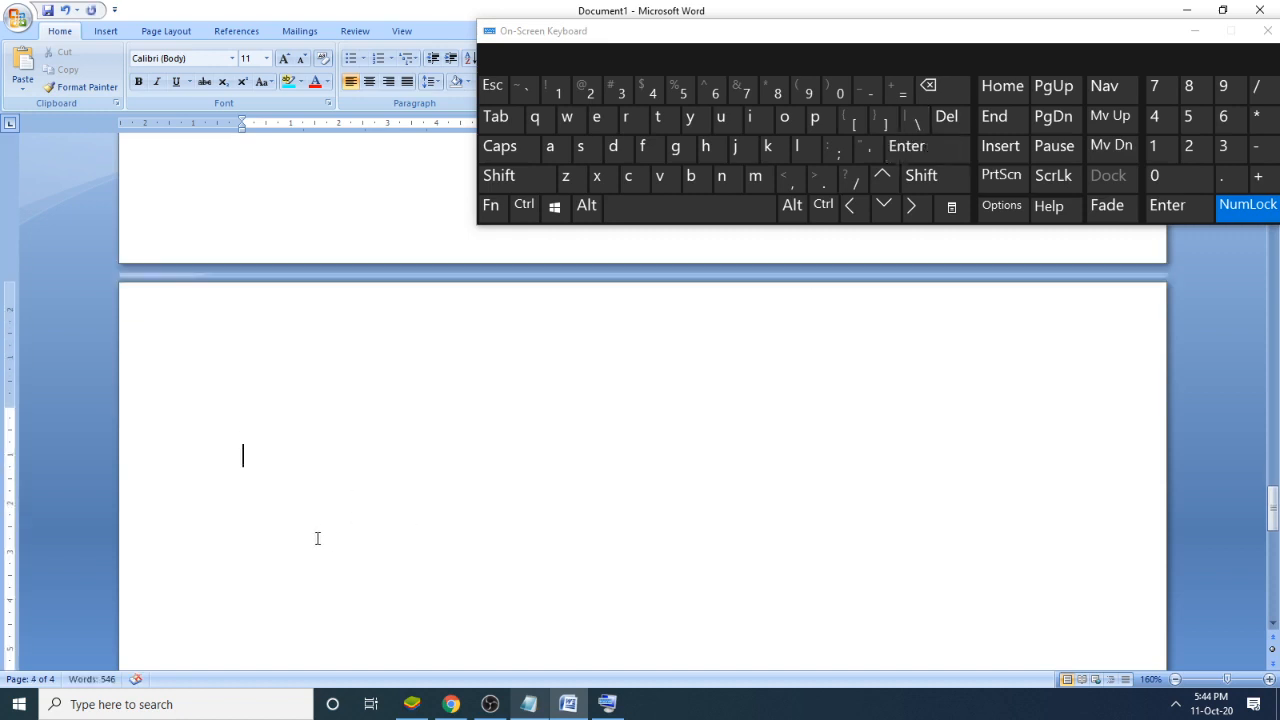
{"action": "left_click", "coordinate": [952, 86]}
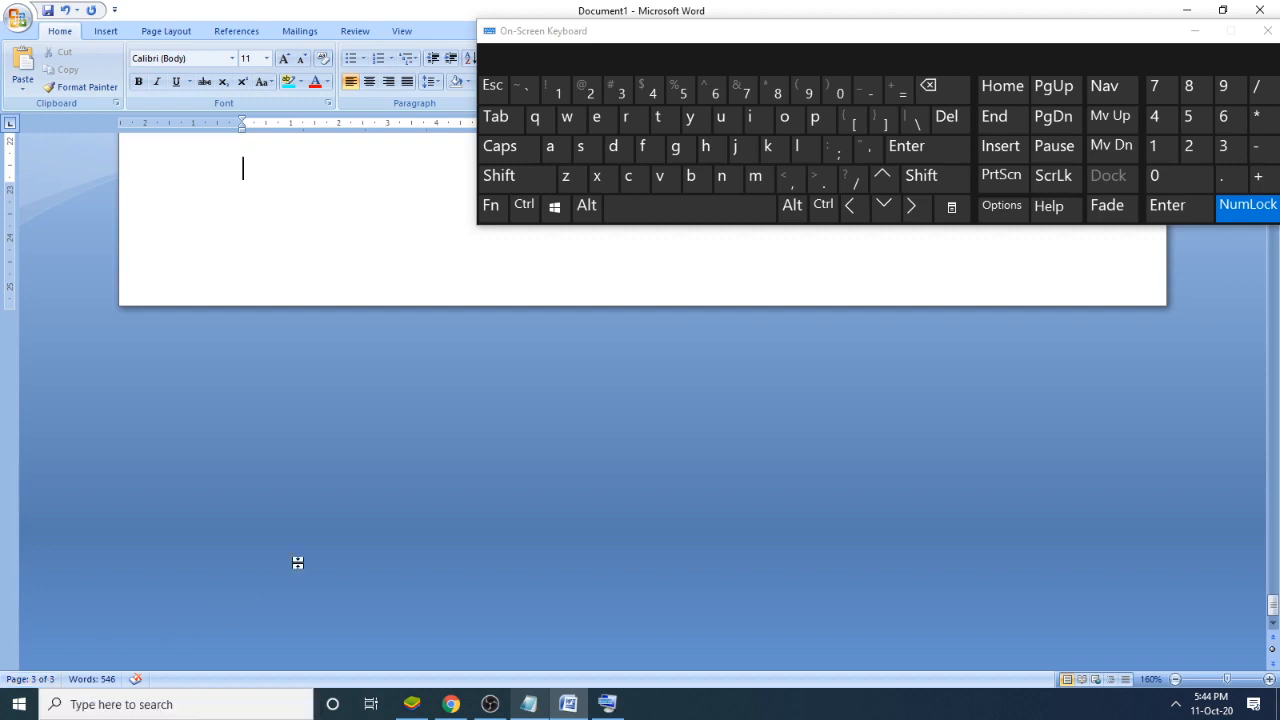
- Delete the third page's pasted text backward from its end up to "Quick St" in the last paragraph
{"action": "scroll", "coordinate": [320, 543], "scroll_direction": "up", "scroll_amount": 5}
{"action": "scroll", "coordinate": [328, 544], "scroll_direction": "up", "scroll_amount": 4}
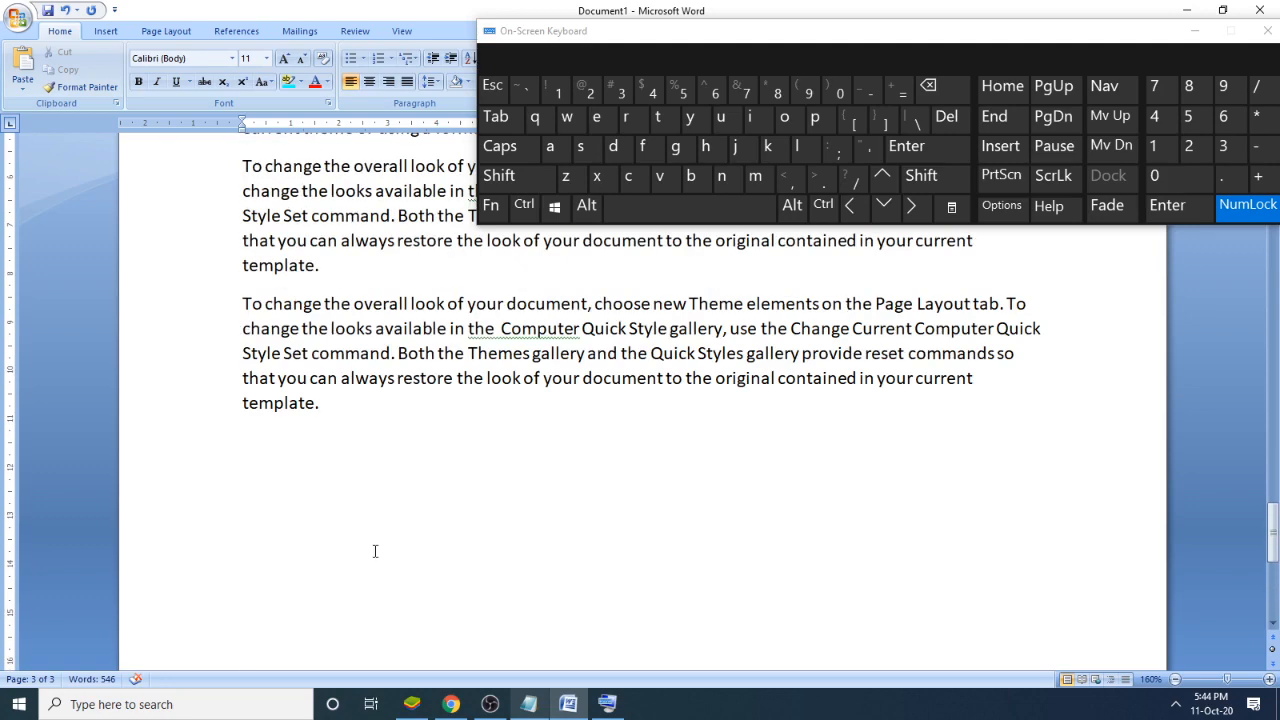
{"action": "scroll", "coordinate": [393, 544], "scroll_direction": "up", "scroll_amount": 2}
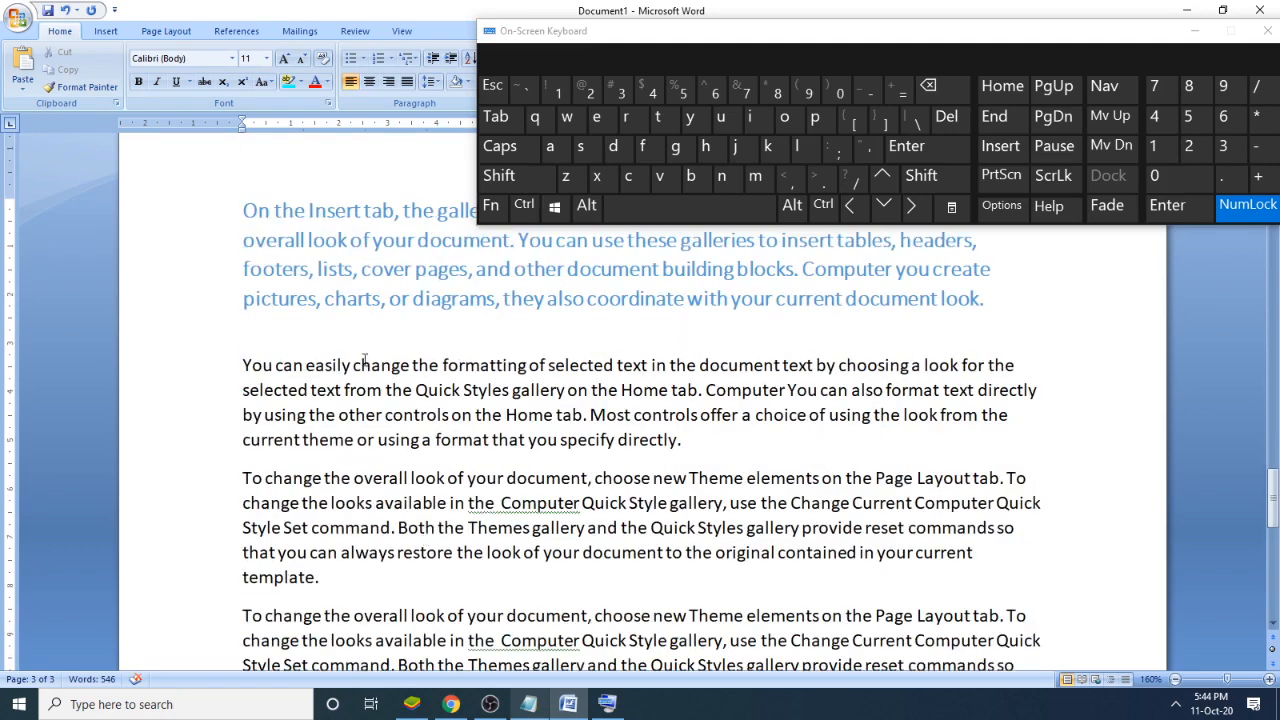
{"action": "scroll", "coordinate": [365, 360], "scroll_direction": "down", "scroll_amount": 2}
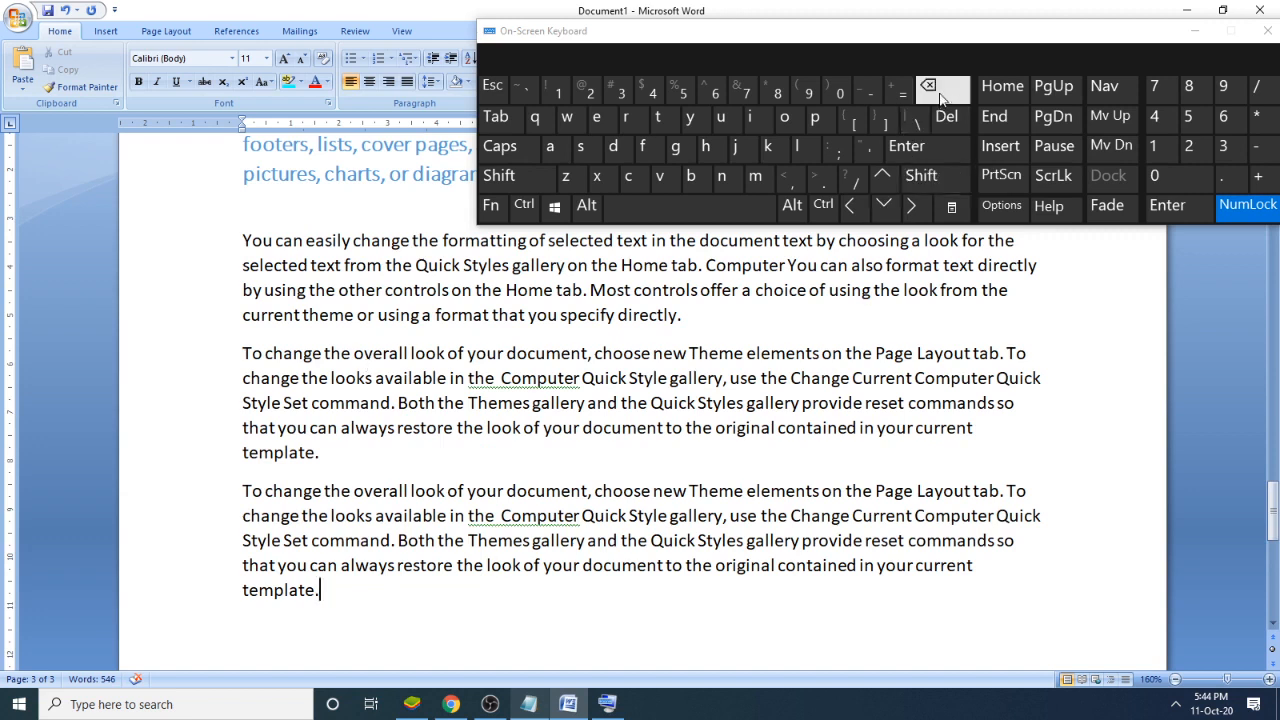
{"action": "left_click_drag", "start_coordinate": [939, 91], "coordinate": [939, 91]}
- Select all the remaining pasted text on the third page, up to the blue "On the Insert tab" paragraph, and delete it
{"action": "scroll", "coordinate": [757, 557], "scroll_direction": "up", "scroll_amount": 1}
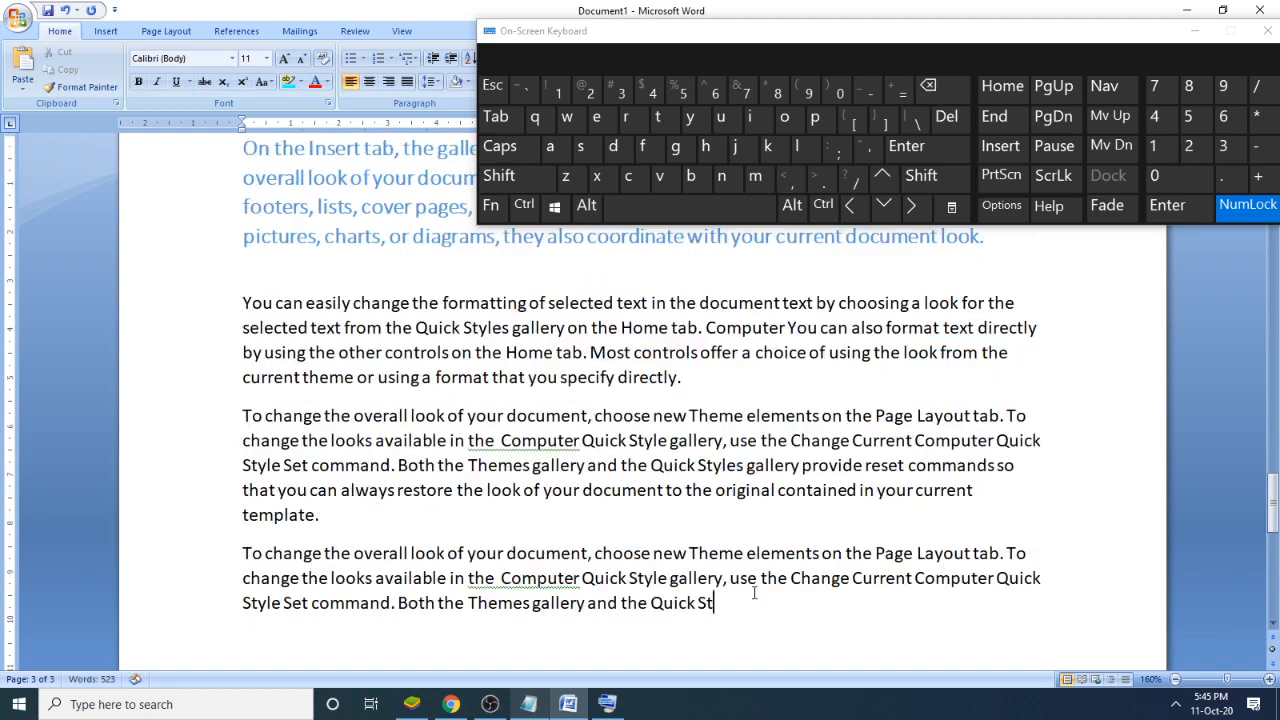
{"action": "left_click_drag", "start_coordinate": [754, 593], "coordinate": [540, 466]}
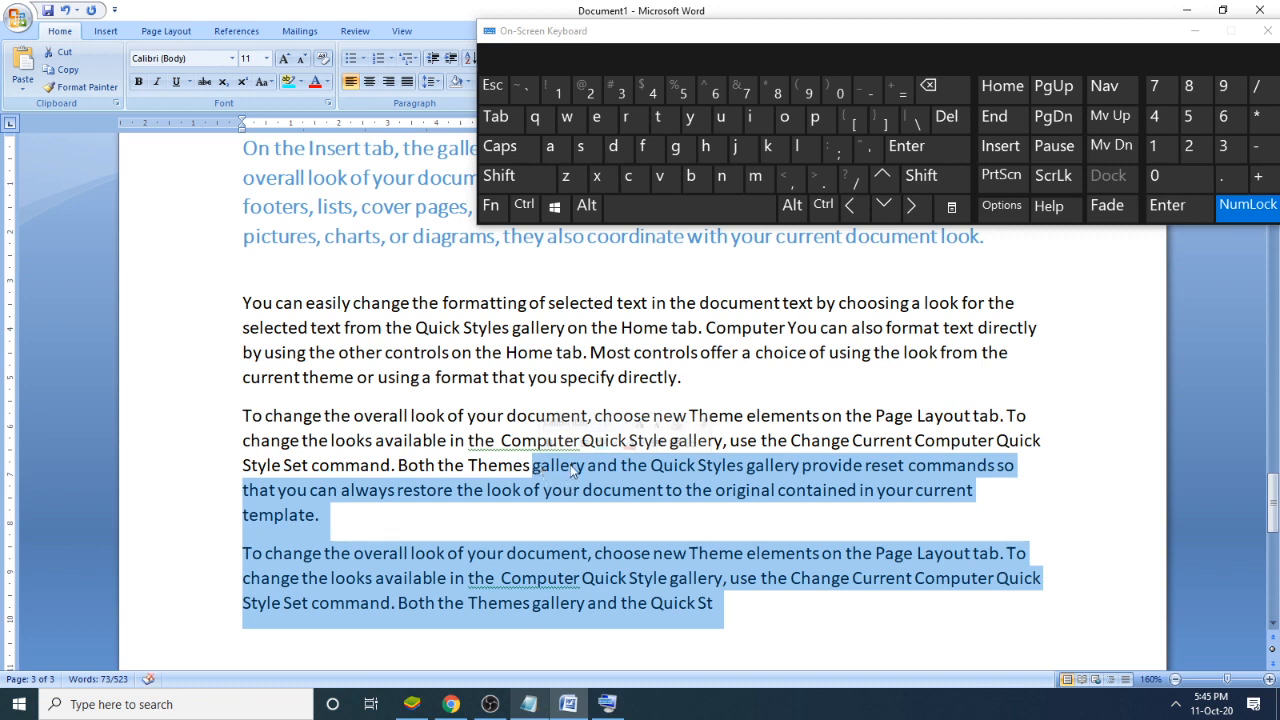
{"action": "left_click", "coordinate": [697, 578]}
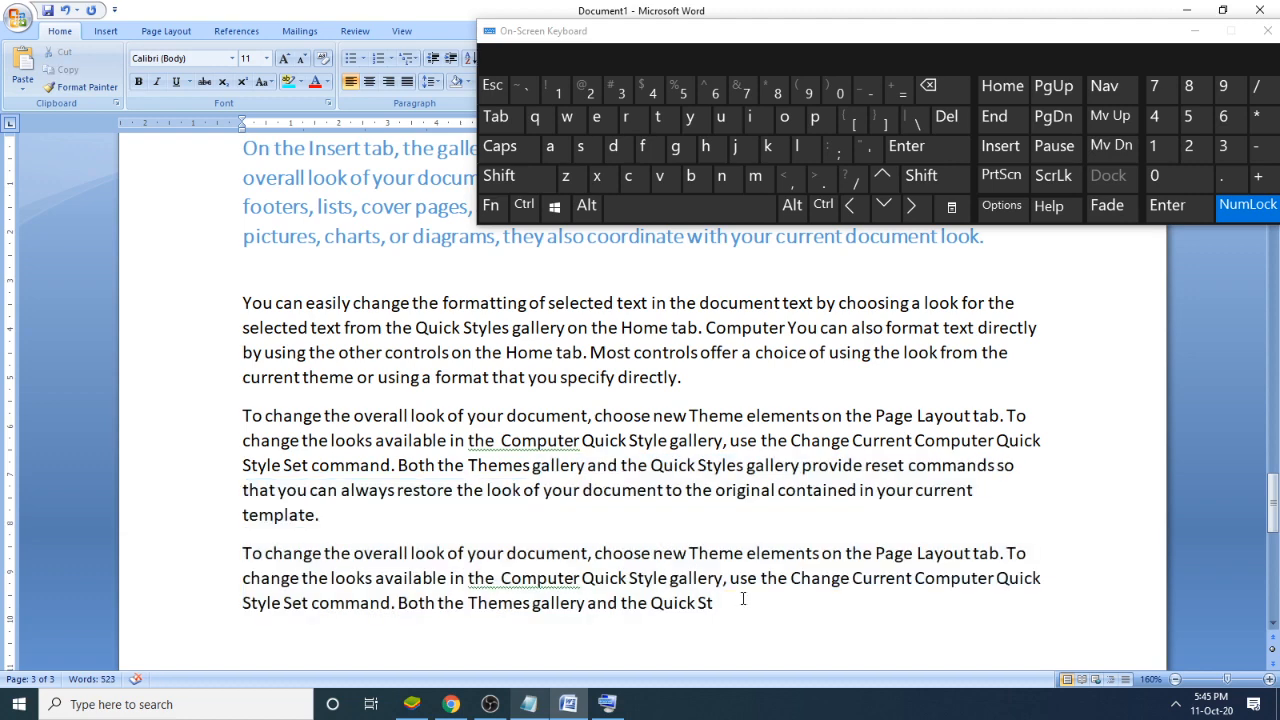
{"action": "left_click_drag", "start_coordinate": [743, 602], "coordinate": [267, 136]}
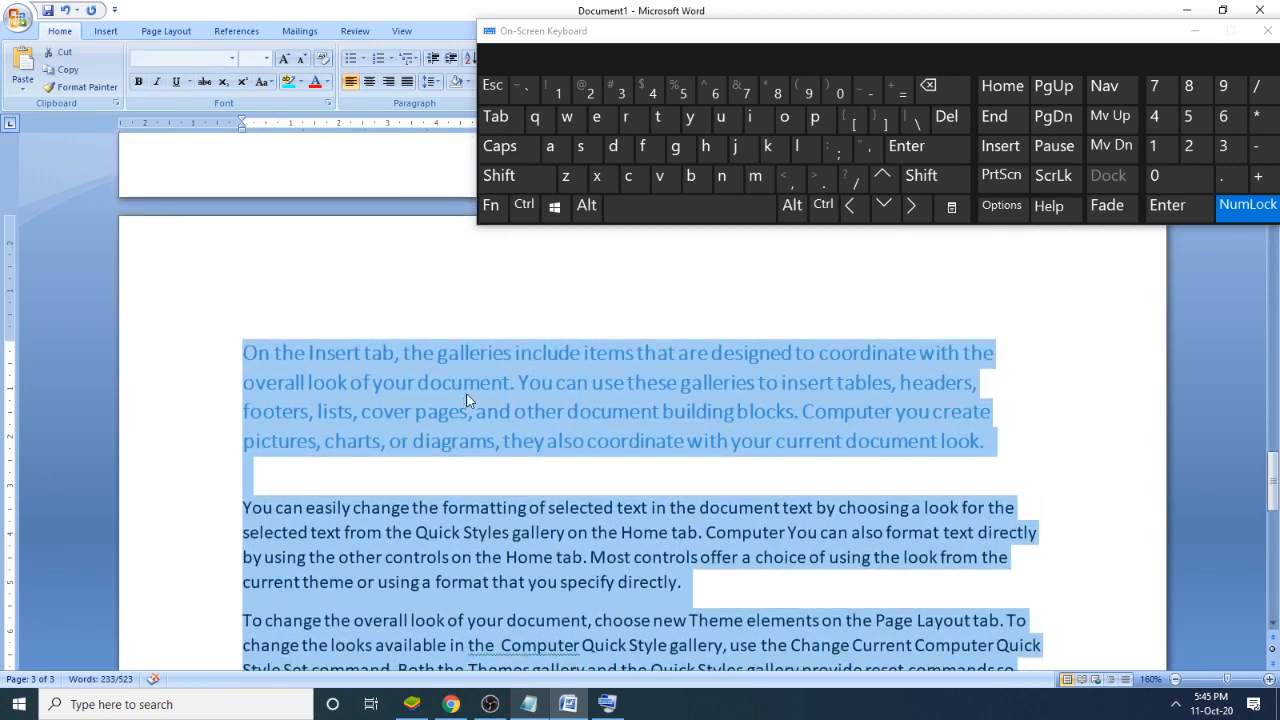
{"action": "left_click", "coordinate": [953, 95]}
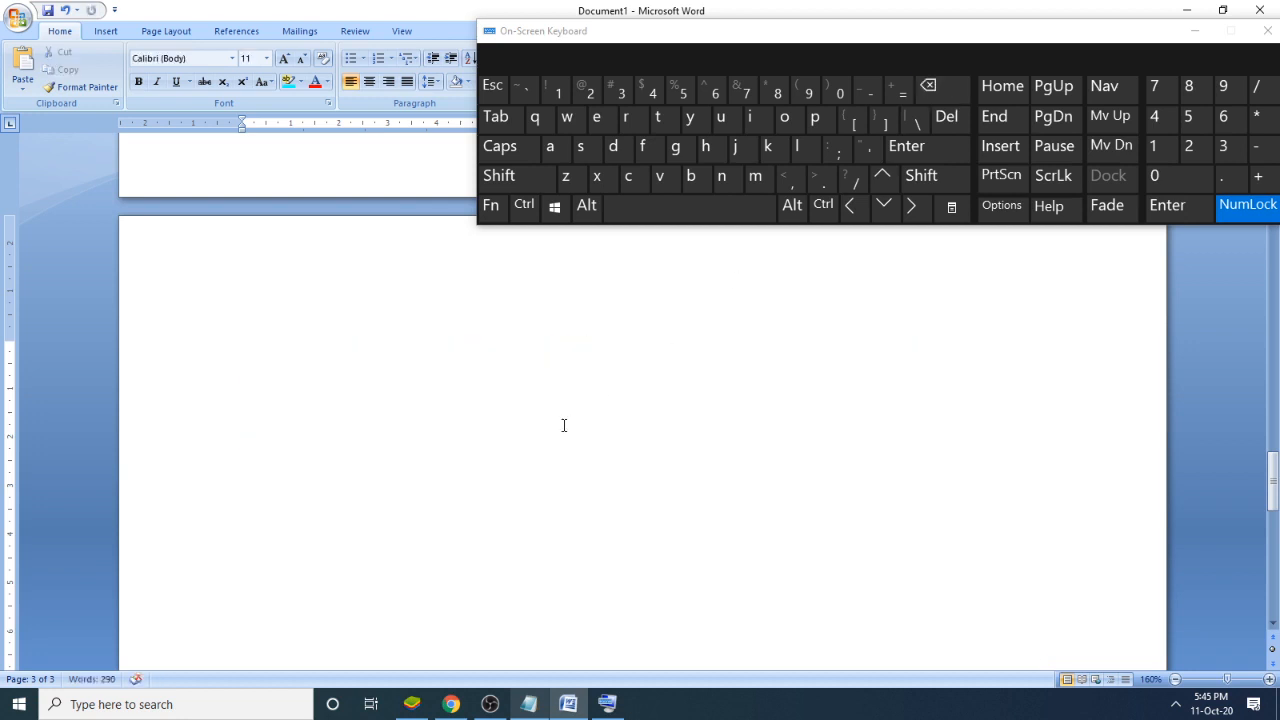
- Delete the blank lines backward from the third page to just below "He is a Good Boy." on the second page
{"action": "scroll", "coordinate": [570, 420], "scroll_direction": "up", "scroll_amount": 1}
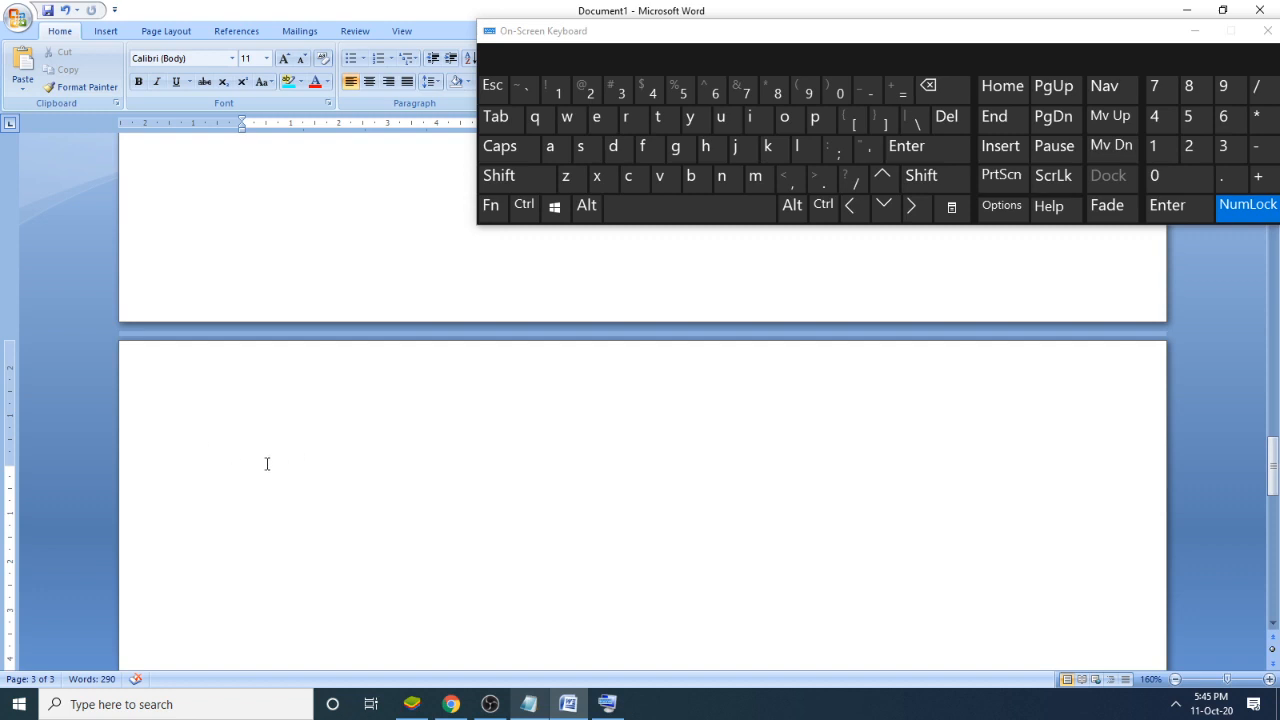
{"action": "left_click", "coordinate": [930, 100]}
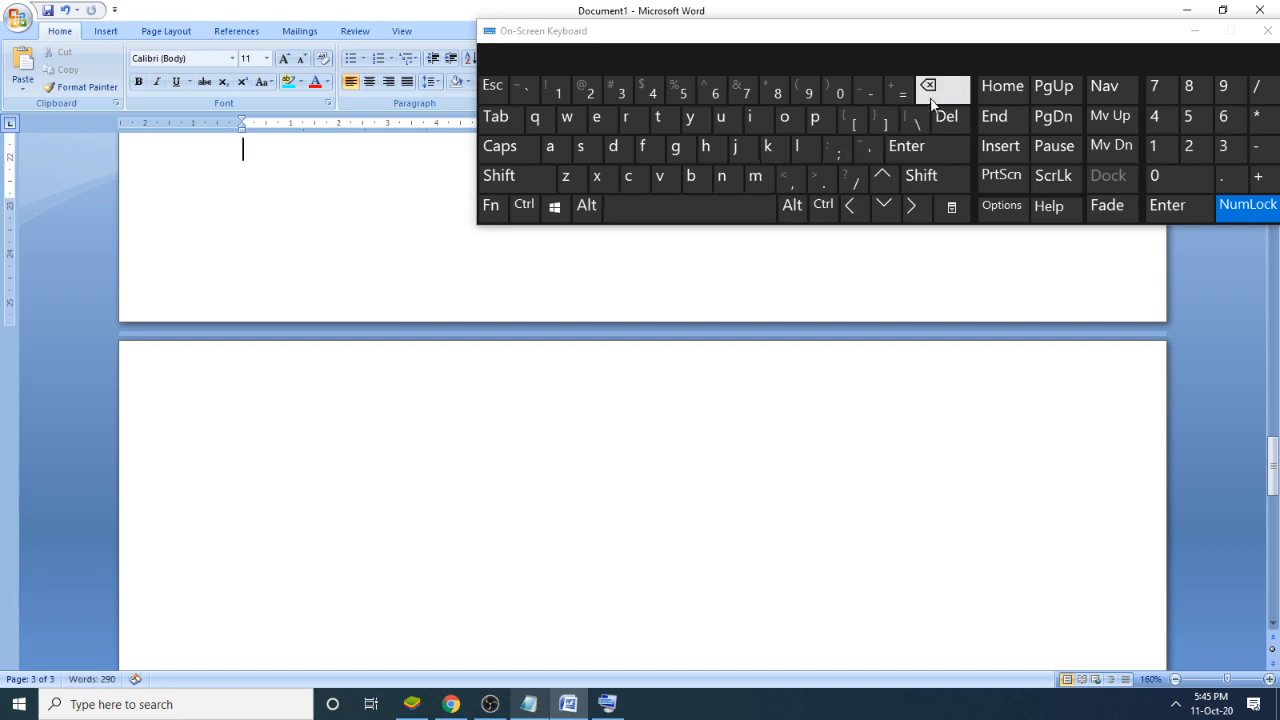
{"action": "scroll", "coordinate": [360, 365], "scroll_direction": "up", "scroll_amount": 1}
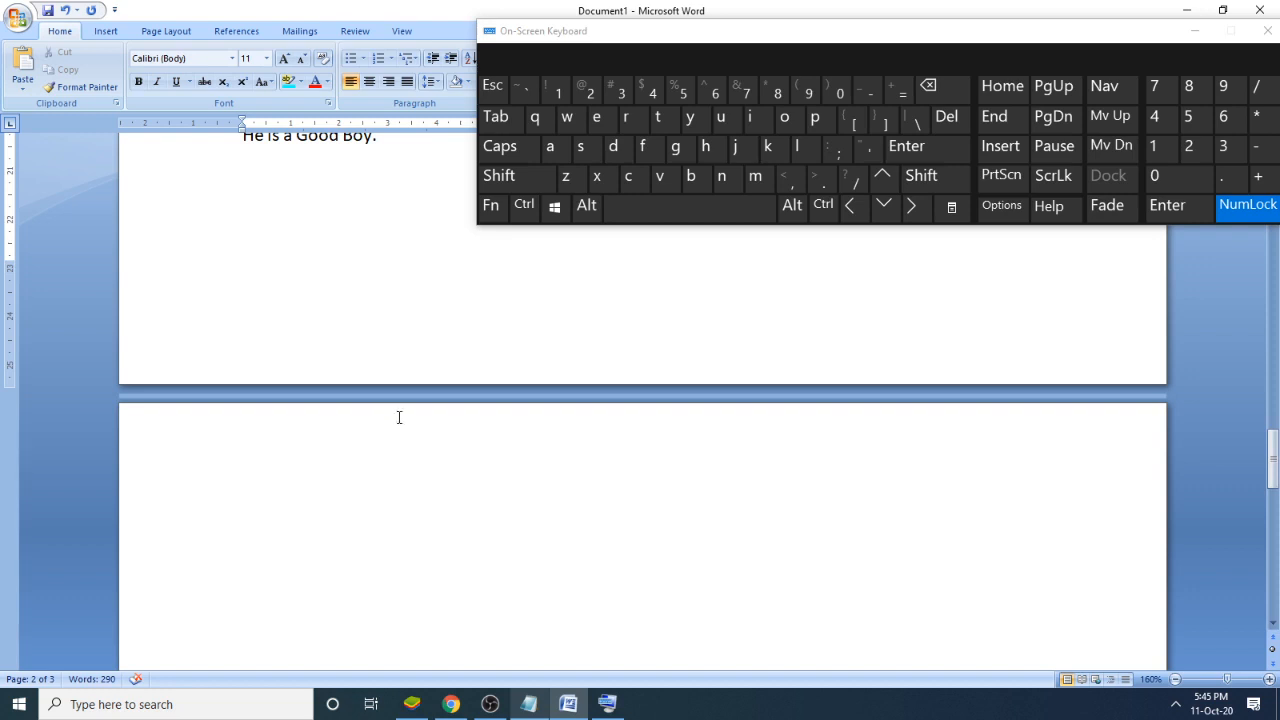
{"action": "scroll", "coordinate": [400, 420], "scroll_direction": "down", "scroll_amount": 3}
{"action": "left_click", "coordinate": [418, 447]}
{"action": "scroll", "coordinate": [470, 490], "scroll_direction": "down", "scroll_amount": 2}
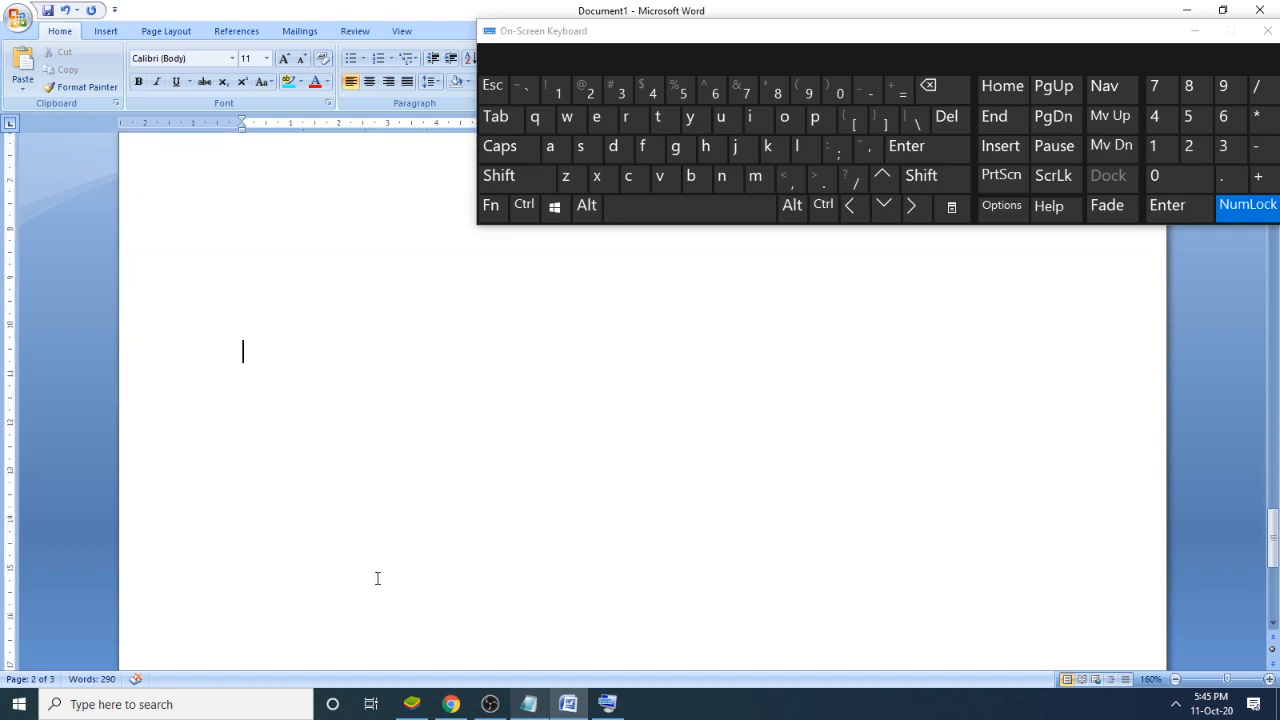
{"action": "scroll", "coordinate": [400, 565], "scroll_direction": "down", "scroll_amount": 3}
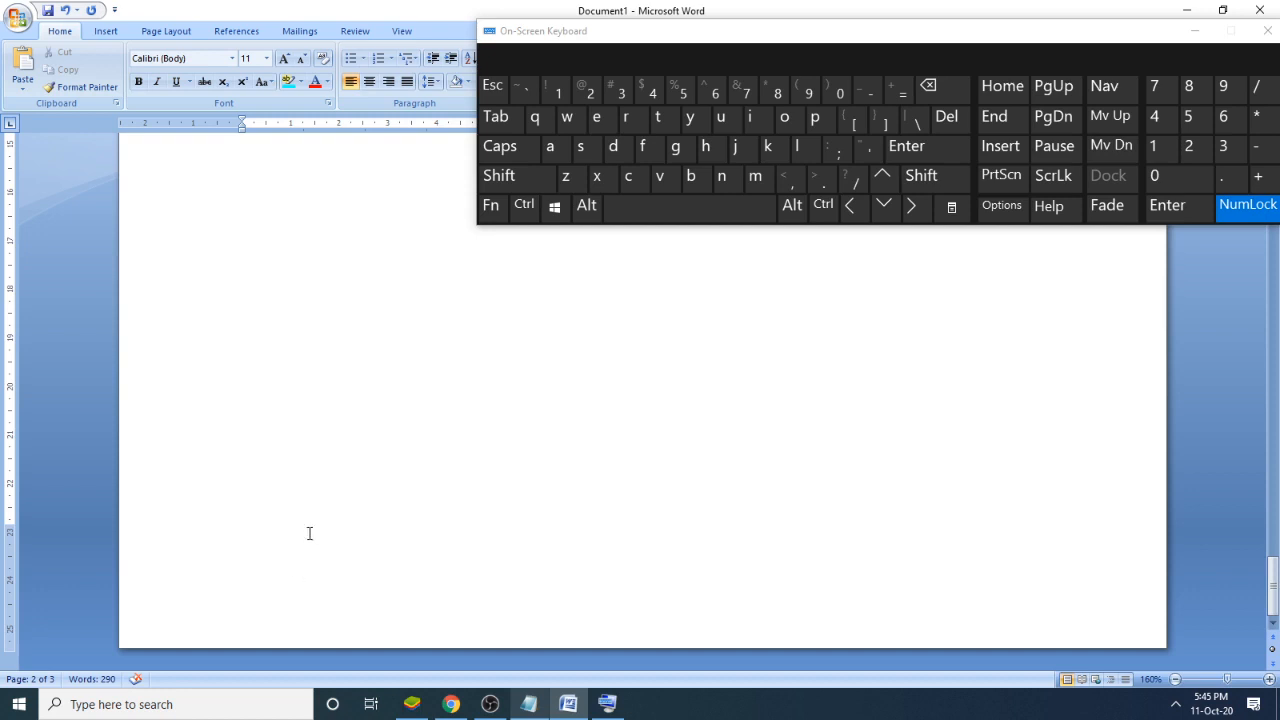
{"action": "scroll", "coordinate": [437, 491], "scroll_direction": "up", "scroll_amount": 10}
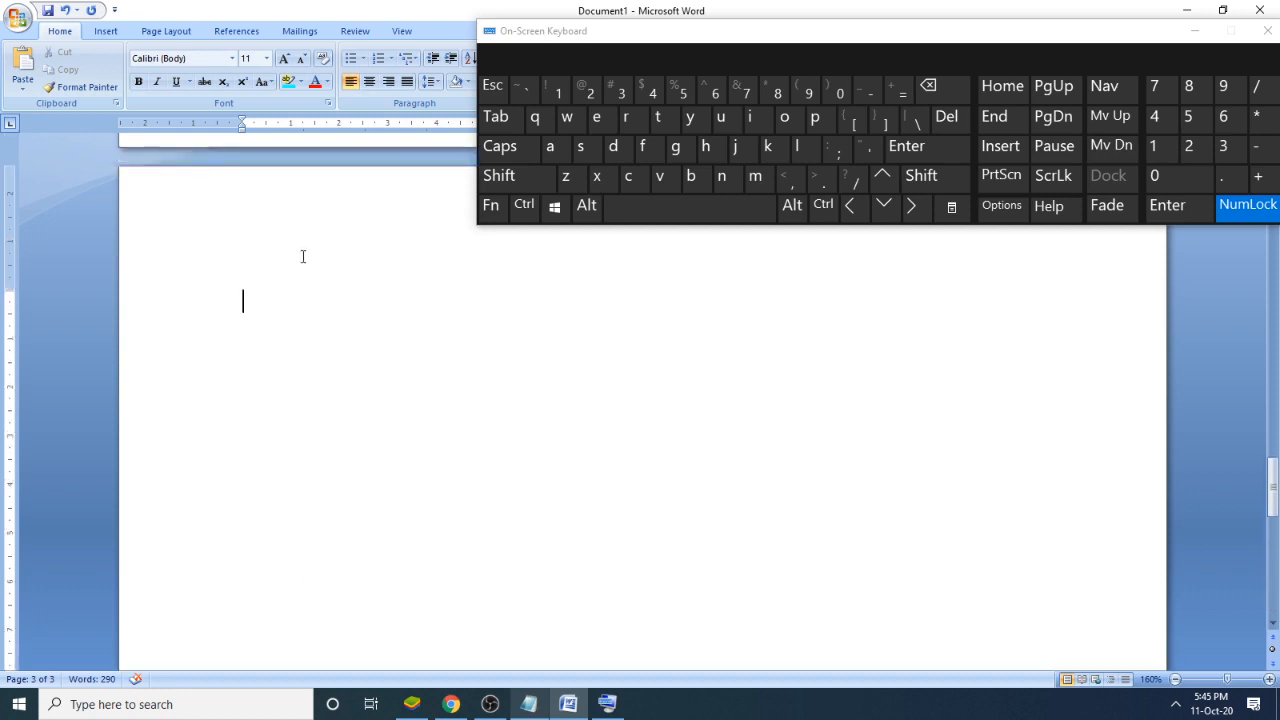
{"action": "left_click", "coordinate": [952, 89]}
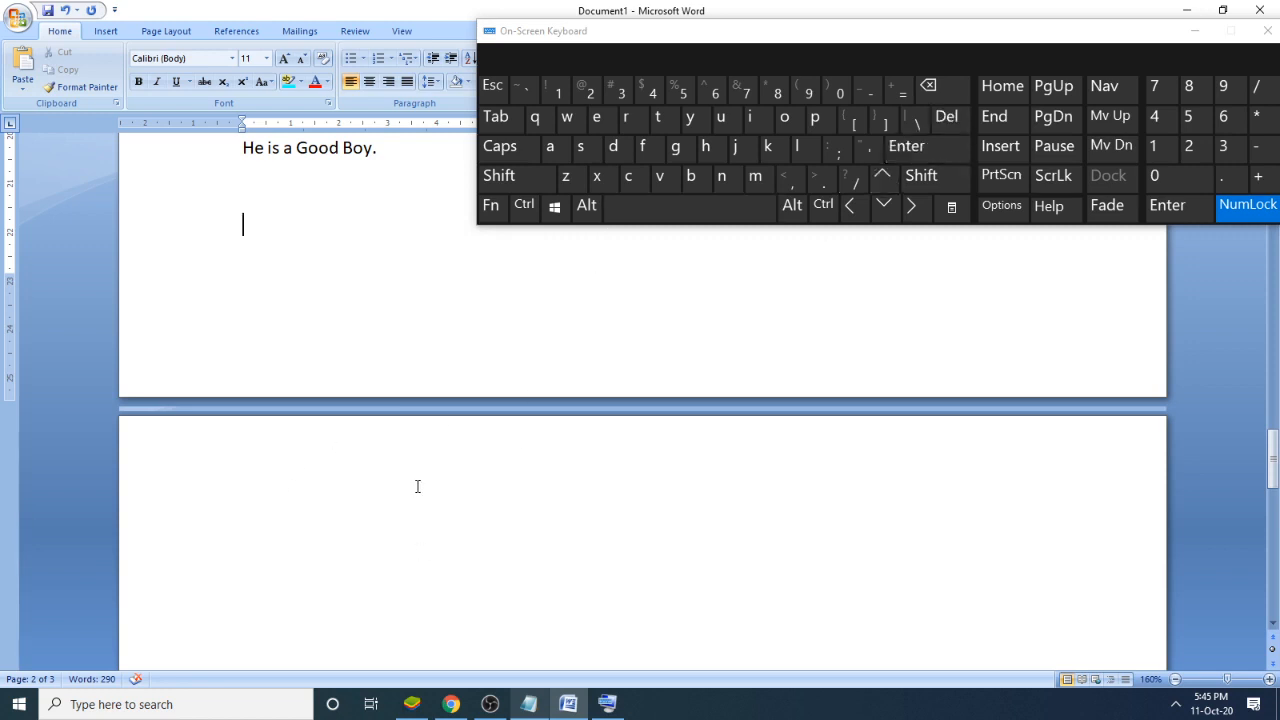
- Remove the empty third page by deleting the blank lines that follow the insertion point
{"action": "left_click", "coordinate": [943, 119]}
{"action": "left_click", "coordinate": [943, 119]}
{"action": "left_click", "coordinate": [943, 122]}
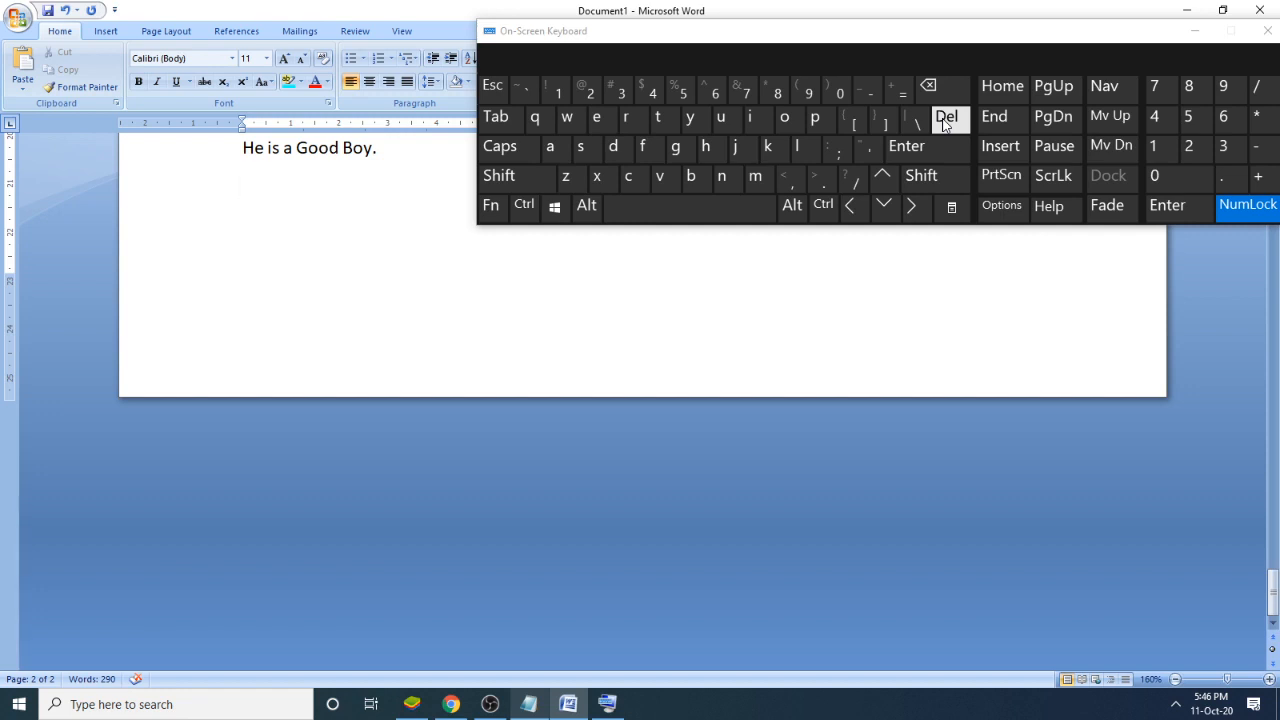
- In Notepad, complete note 9 as "Remove Page:" with the indented lines "Backspace" and "Delete" below it
{"action": "left_click", "coordinate": [541, 708]}
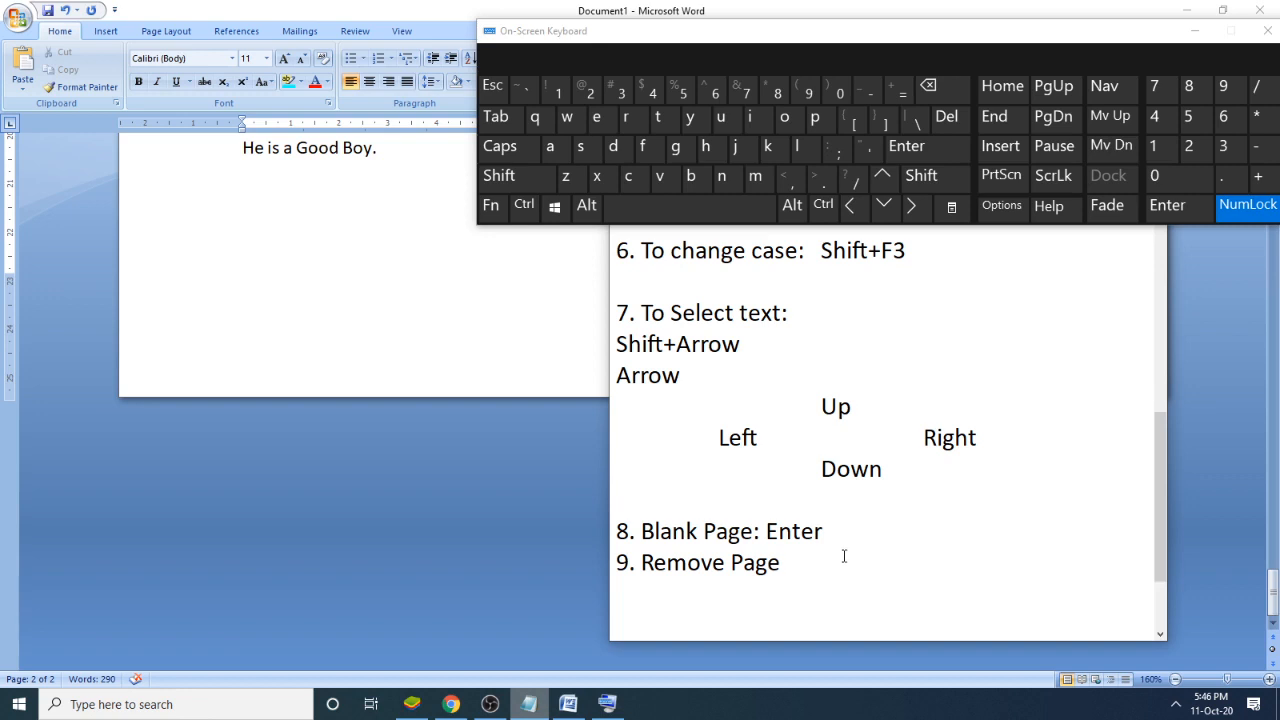
{"action": "key", "text": "shift"}
{"action": "type", "text": ":"}
{"action": "key", "text": "Return"}
{"action": "key", "text": "Tab"}
{"action": "type", "text": "Backspace"}
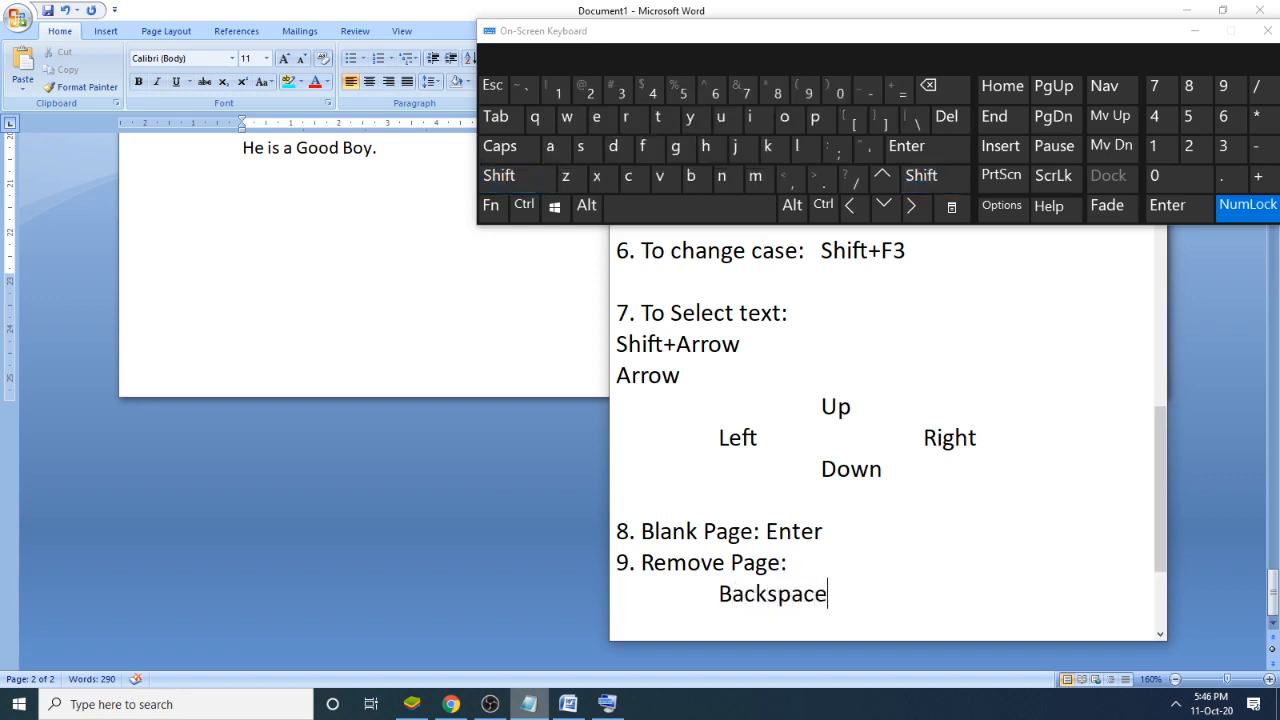
{"action": "key", "text": "Return"}
{"action": "key", "text": "Tab"}
{"action": "type", "text": "Delete"}
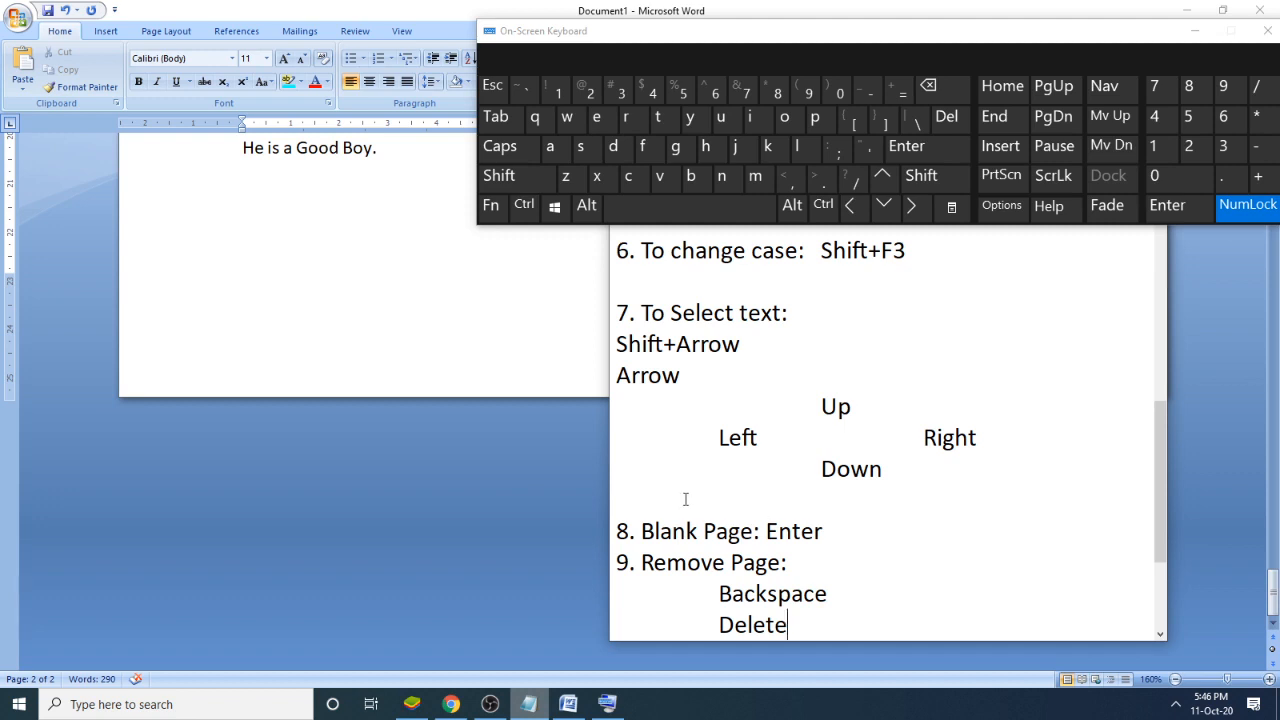
- Return to the Word document, put away the On-Screen Keyboard and zoom out to 90% to view both pages side by side
{"action": "left_click", "coordinate": [494, 406]}
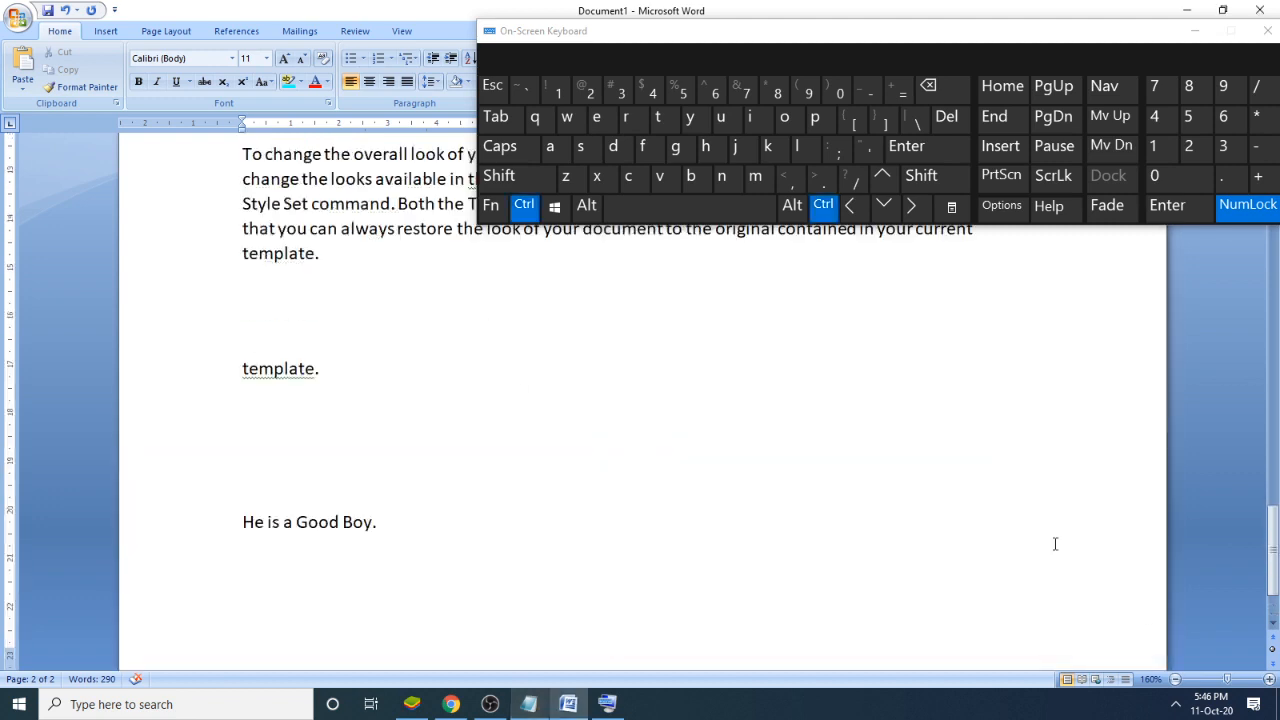
{"action": "left_click", "coordinate": [1195, 31]}
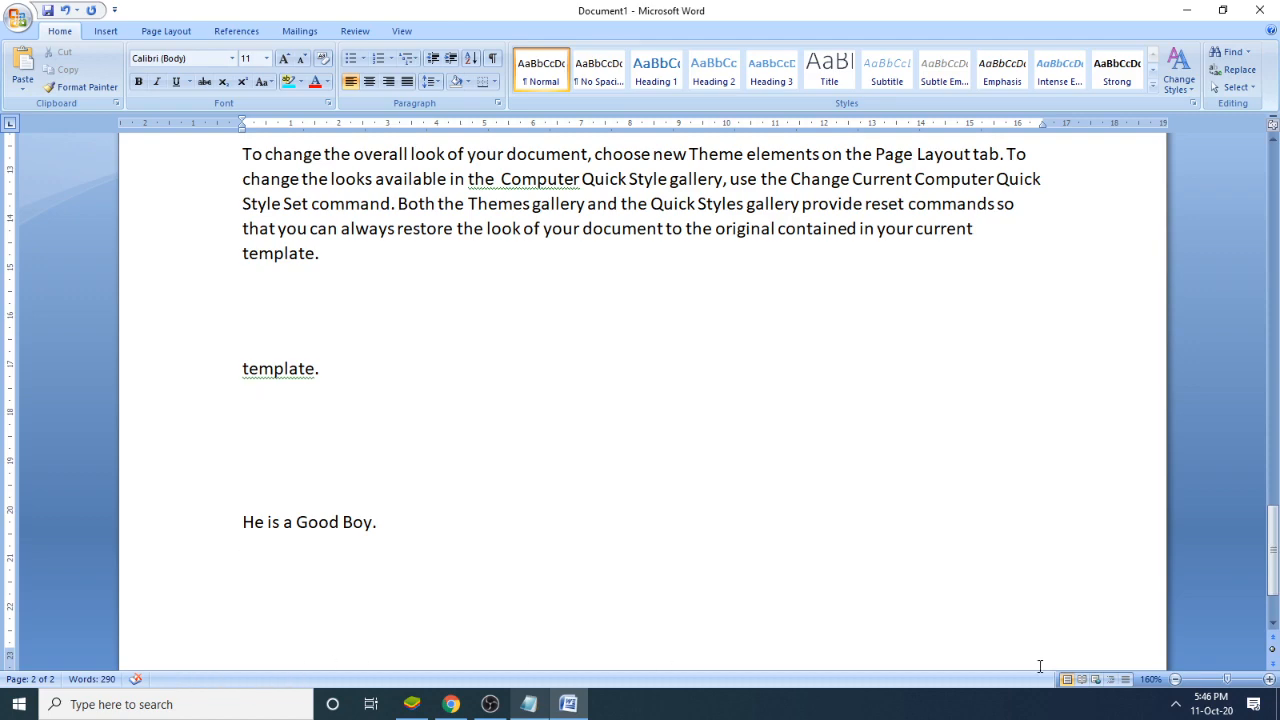
{"action": "left_click", "coordinate": [1176, 680]}
{"action": "left_click", "coordinate": [1176, 680]}
{"action": "left_click", "coordinate": [1176, 680]}
{"action": "left_click", "coordinate": [1176, 680]}
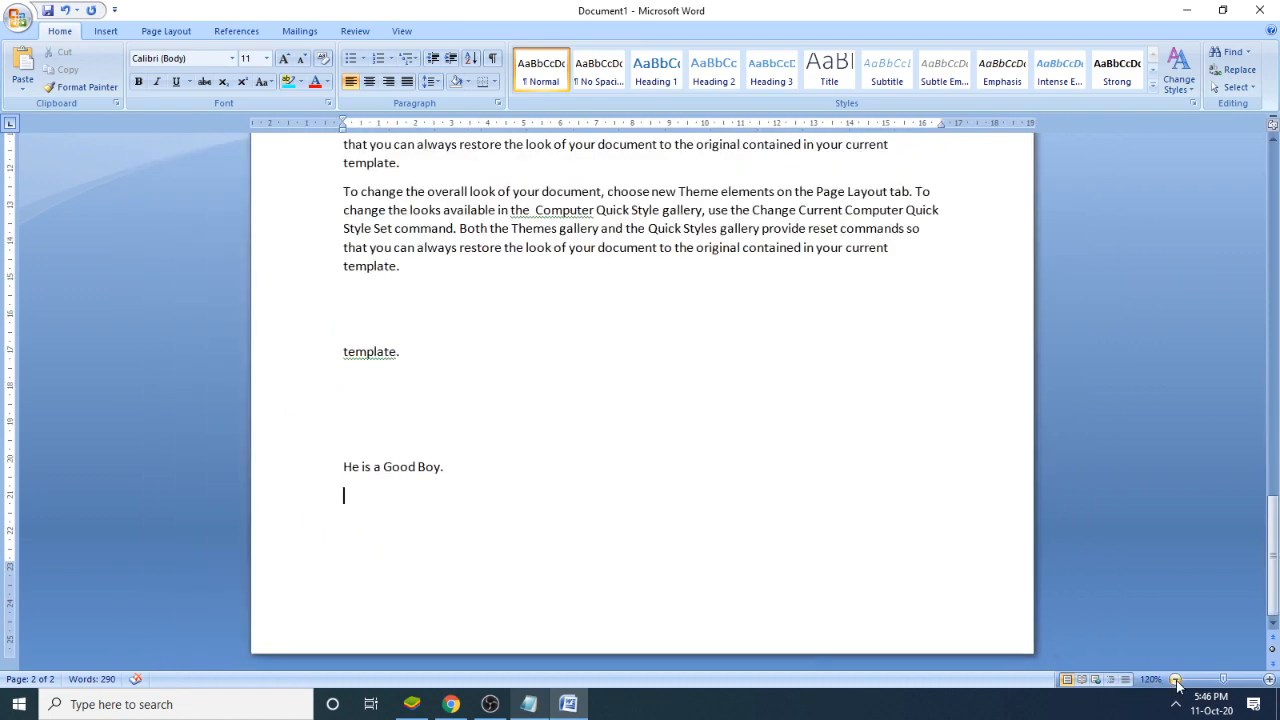
{"action": "left_click", "coordinate": [1176, 680]}
{"action": "left_click", "coordinate": [1176, 680]}
{"action": "left_click", "coordinate": [1176, 680]}
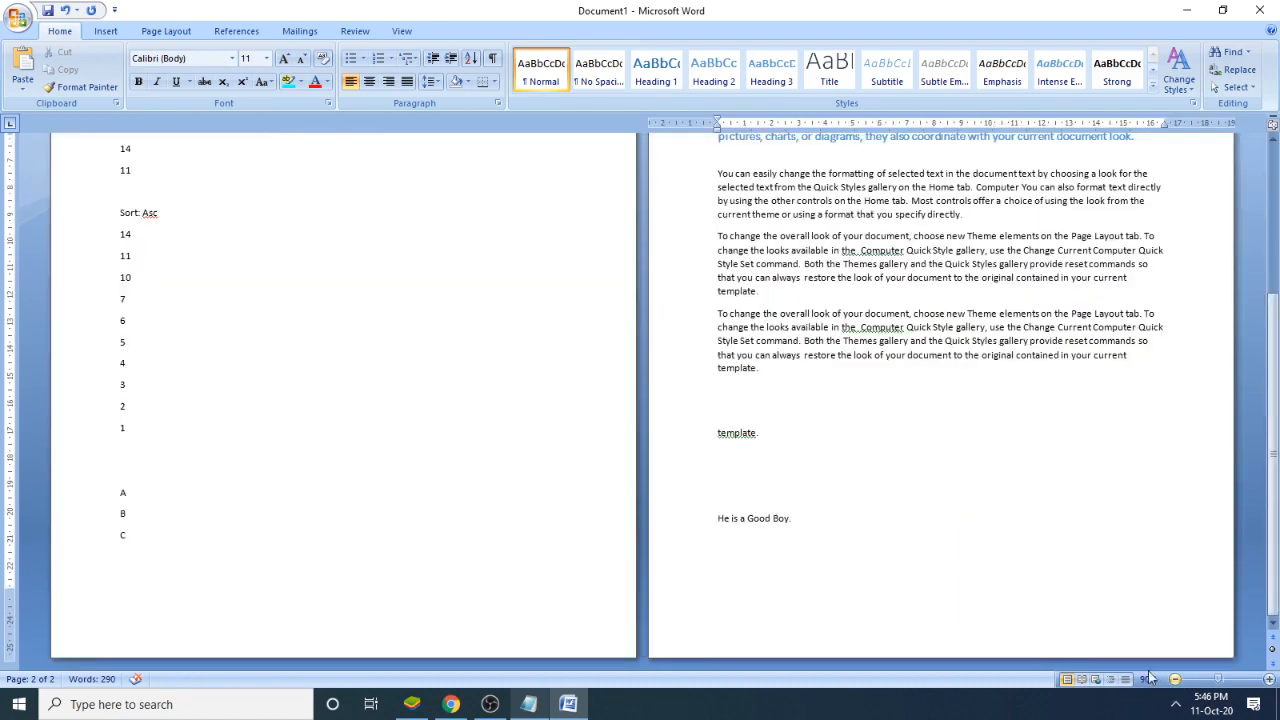
{"action": "left_click", "coordinate": [202, 330]}
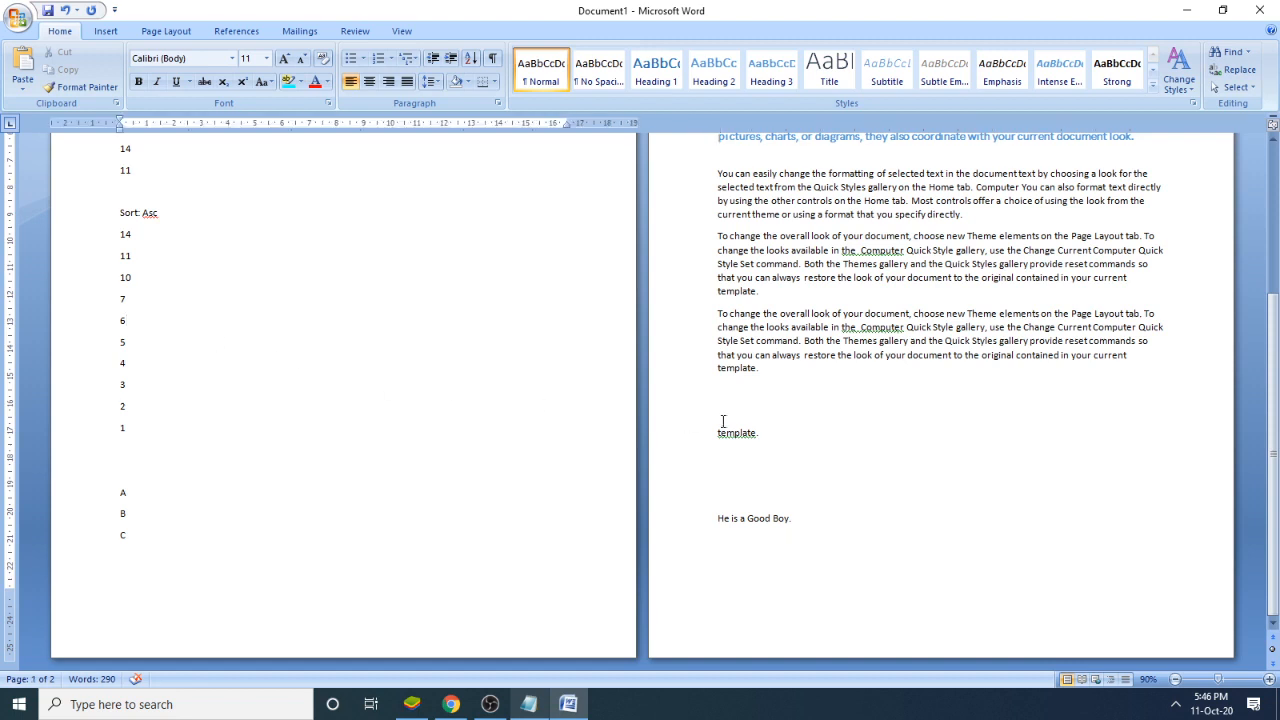
{"action": "left_click", "coordinate": [852, 488]}
{"action": "scroll", "coordinate": [700, 457], "scroll_direction": "up", "scroll_amount": 2}
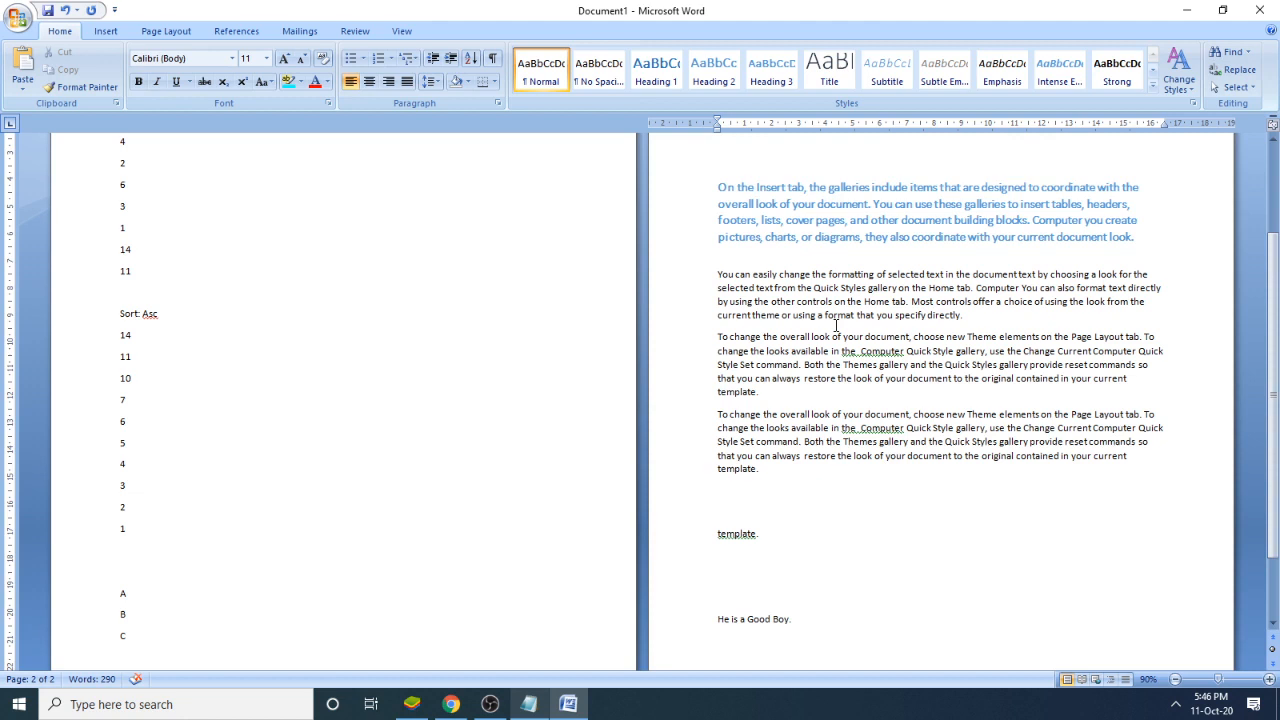
- Delete all second-page content backward from the end of "He is a Good Boy." to the blank line below "C" on the first page
{"action": "left_click", "coordinate": [806, 620]}
{"action": "key", "text": "BackSpace"}
{"action": "key", "text": "BackSpace"}
{"action": "key", "text": "BackSpace"}
{"action": "key", "text": "BackSpace"}
{"action": "key", "text": "BackSpace"}
{"action": "key", "text": "BackSpace"}
{"action": "key", "text": "BackSpace"}
{"action": "key", "text": "BackSpace"}
{"action": "key", "text": "BackSpace"}
{"action": "key", "text": "BackSpace"}
{"action": "key", "text": "BackSpace"}
{"action": "key", "text": "BackSpace"}
{"action": "key", "text": "BackSpace"}
{"action": "key", "text": "BackSpace"}
{"action": "key", "text": "BackSpace"}
{"action": "key", "text": "BackSpace"}
{"action": "key", "text": "BackSpace"}
{"action": "key", "text": "BackSpace"}
{"action": "key", "text": "BackSpace"}
{"action": "key", "text": "BackSpace"}
{"action": "key", "text": "BackSpace"}
{"action": "key", "text": "BackSpace"}
{"action": "key", "text": "BackSpace"}
{"action": "key", "text": "BackSpace"}
{"action": "key", "text": "BackSpace"}
{"action": "key", "text": "BackSpace"}
{"action": "key", "text": "BackSpace"}
{"action": "key", "text": "BackSpace"}
{"action": "key", "text": "BackSpace"}
{"action": "key", "text": "BackSpace"}
{"action": "key", "text": "BackSpace"}
{"action": "key", "text": "BackSpace"}
{"action": "key", "text": "BackSpace"}
{"action": "key", "text": "BackSpace"}
{"action": "key", "text": "BackSpace"}
{"action": "key", "text": "BackSpace"}
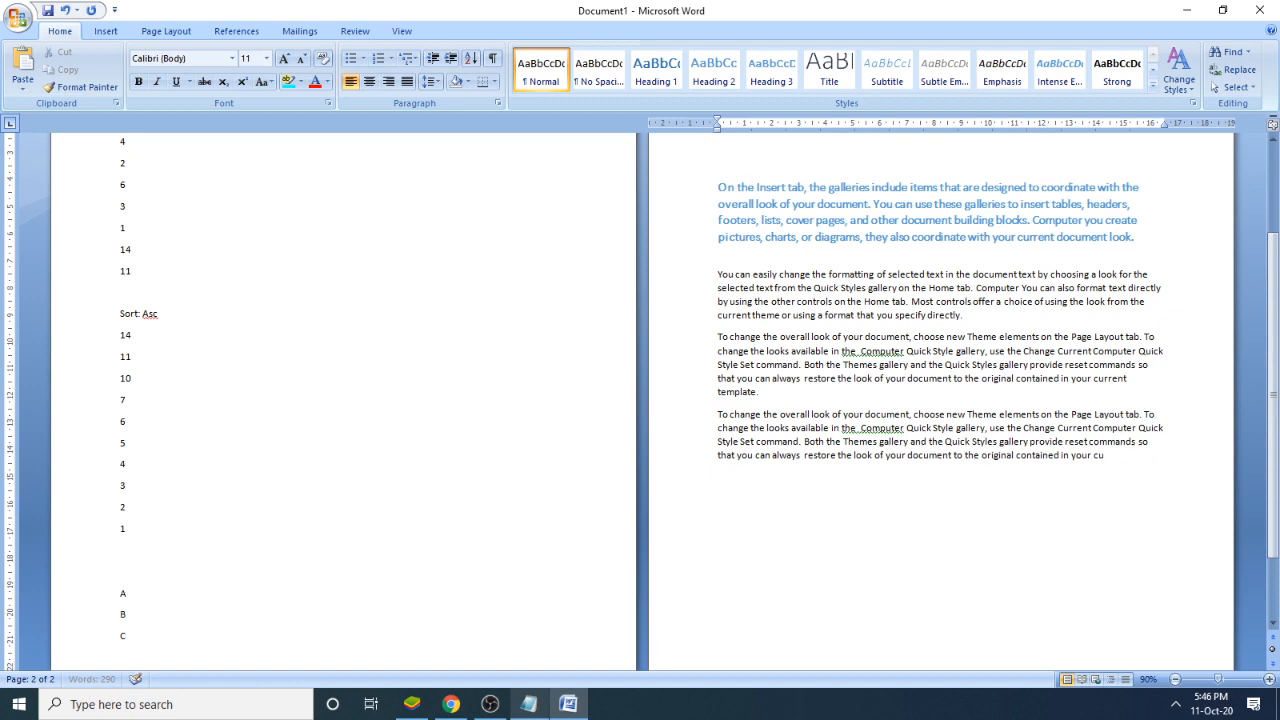
{"action": "key", "text": "BackSpace"}
{"action": "key", "text": "BackSpace"}
{"action": "key", "text": "BackSpace"}
{"action": "key", "text": "BackSpace"}
{"action": "key", "text": "BackSpace"}
{"action": "key", "text": "BackSpace"}
{"action": "key", "text": "BackSpace"}
{"action": "key", "text": "BackSpace"}
{"action": "key", "text": "BackSpace"}
{"action": "key", "text": "BackSpace"}
{"action": "key", "text": "BackSpace"}
{"action": "key", "text": "BackSpace"}
{"action": "key", "text": "BackSpace"}
{"action": "key", "text": "BackSpace"}
{"action": "key", "text": "BackSpace"}
{"action": "key", "text": "BackSpace"}
{"action": "key", "text": "BackSpace"}
{"action": "key", "text": "BackSpace"}
{"action": "key", "text": "BackSpace"}
{"action": "key", "text": "BackSpace"}
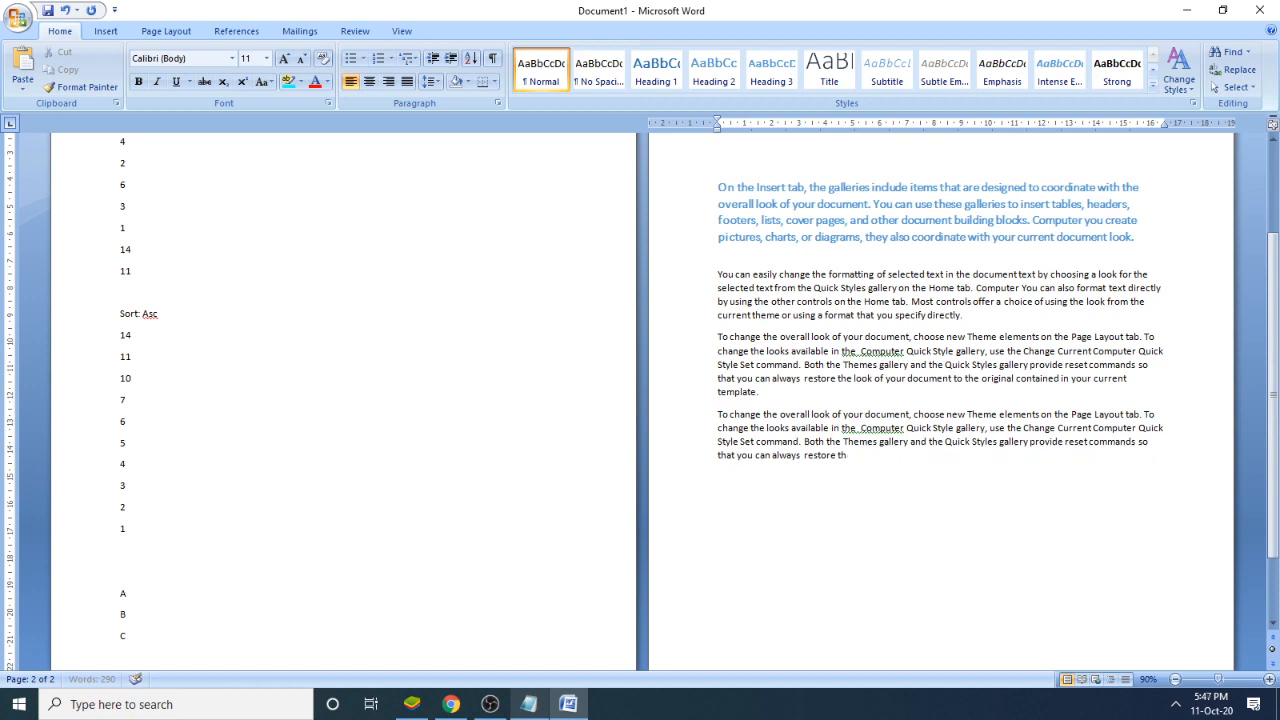
{"action": "key", "text": "BackSpace"}
{"action": "key", "text": "BackSpace"}
{"action": "key", "text": "BackSpace"}
{"action": "key", "text": "BackSpace"}
{"action": "key", "text": "BackSpace"}
{"action": "key", "text": "BackSpace"}
{"action": "key", "text": "BackSpace"}
{"action": "key", "text": "BackSpace"}
{"action": "key", "text": "BackSpace"}
{"action": "key", "text": "BackSpace"}
{"action": "key", "text": "BackSpace"}
{"action": "key", "text": "BackSpace"}
{"action": "key", "text": "BackSpace"}
{"action": "key", "text": "BackSpace"}
{"action": "key", "text": "BackSpace"}
{"action": "key", "text": "BackSpace"}
{"action": "key", "text": "BackSpace"}
{"action": "key", "text": "BackSpace"}
{"action": "key", "text": "BackSpace"}
{"action": "key", "text": "BackSpace"}
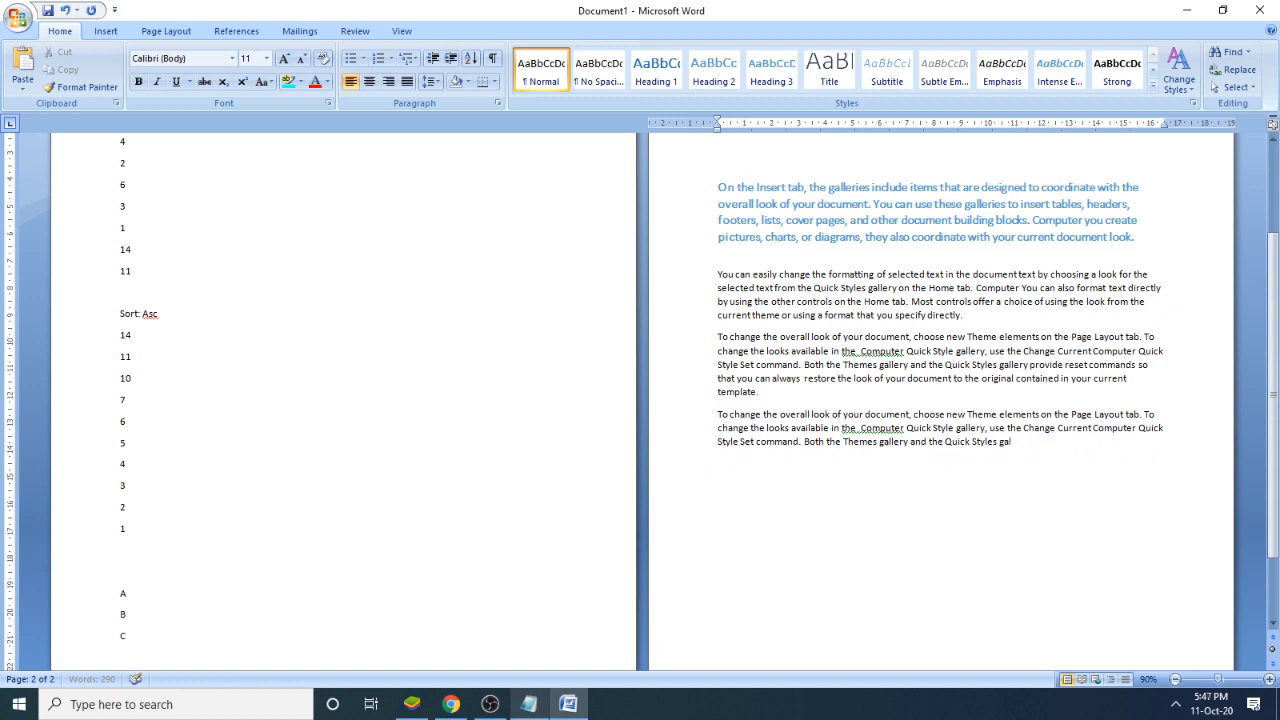
{"action": "key", "text": "BackSpace"}
{"action": "key", "text": "BackSpace"}
{"action": "key", "text": "BackSpace"}
{"action": "key", "text": "BackSpace"}
{"action": "key", "text": "BackSpace"}
{"action": "key", "text": "BackSpace"}
{"action": "key", "text": "BackSpace"}
{"action": "key", "text": "BackSpace"}
{"action": "key", "text": "BackSpace"}
{"action": "key", "text": "BackSpace"}
{"action": "key", "text": "BackSpace"}
{"action": "key", "text": "BackSpace"}
{"action": "key", "text": "BackSpace"}
{"action": "key", "text": "BackSpace"}
{"action": "key", "text": "BackSpace"}
{"action": "key", "text": "BackSpace"}
{"action": "key", "text": "BackSpace"}
{"action": "key", "text": "BackSpace"}
{"action": "key", "text": "BackSpace"}
{"action": "key", "text": "BackSpace"}
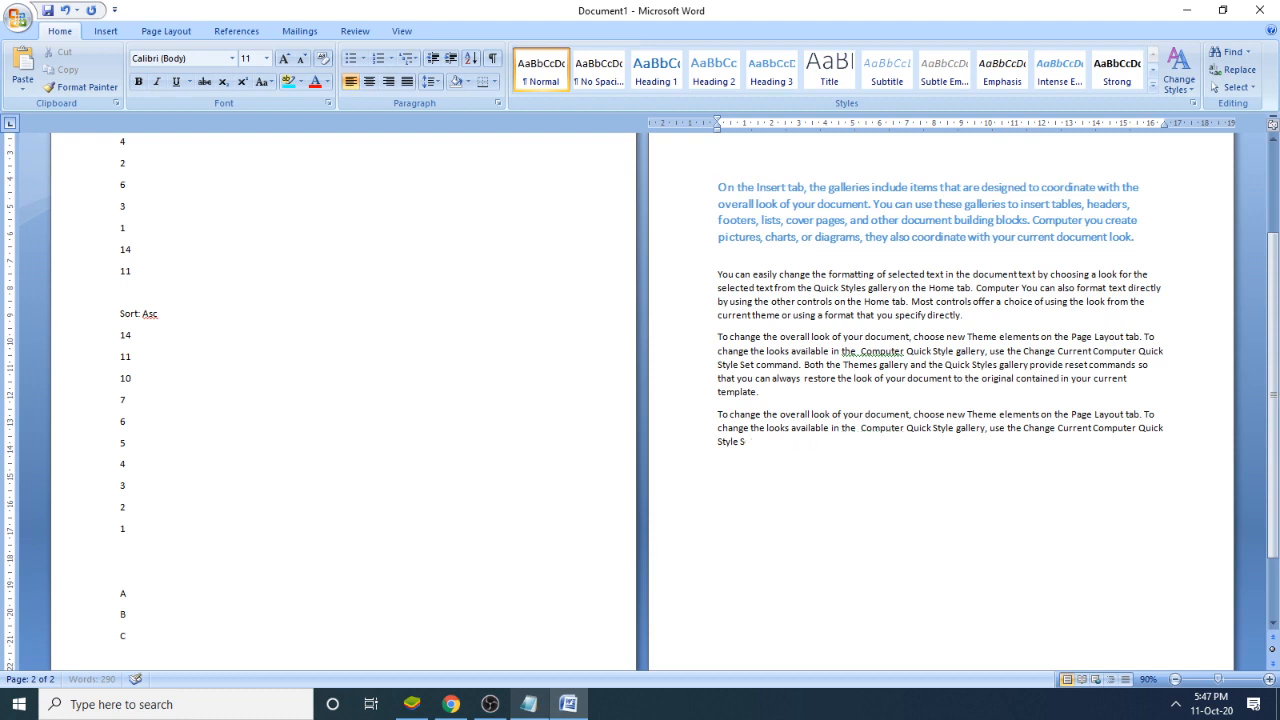
{"action": "key", "text": "BackSpace"}
{"action": "key", "text": "BackSpace"}
{"action": "key", "text": "BackSpace"}
{"action": "key", "text": "BackSpace"}
{"action": "key", "text": "BackSpace"}
{"action": "key", "text": "BackSpace"}
{"action": "key", "text": "BackSpace"}
{"action": "key", "text": "BackSpace"}
{"action": "key", "text": "BackSpace"}
{"action": "key", "text": "BackSpace"}
{"action": "key", "text": "BackSpace"}
{"action": "key", "text": "BackSpace"}
{"action": "key", "text": "BackSpace"}
{"action": "key", "text": "BackSpace"}
{"action": "key", "text": "BackSpace"}
{"action": "key", "text": "BackSpace"}
{"action": "key", "text": "BackSpace"}
{"action": "key", "text": "BackSpace"}
{"action": "key", "text": "BackSpace"}
{"action": "key", "text": "BackSpace"}
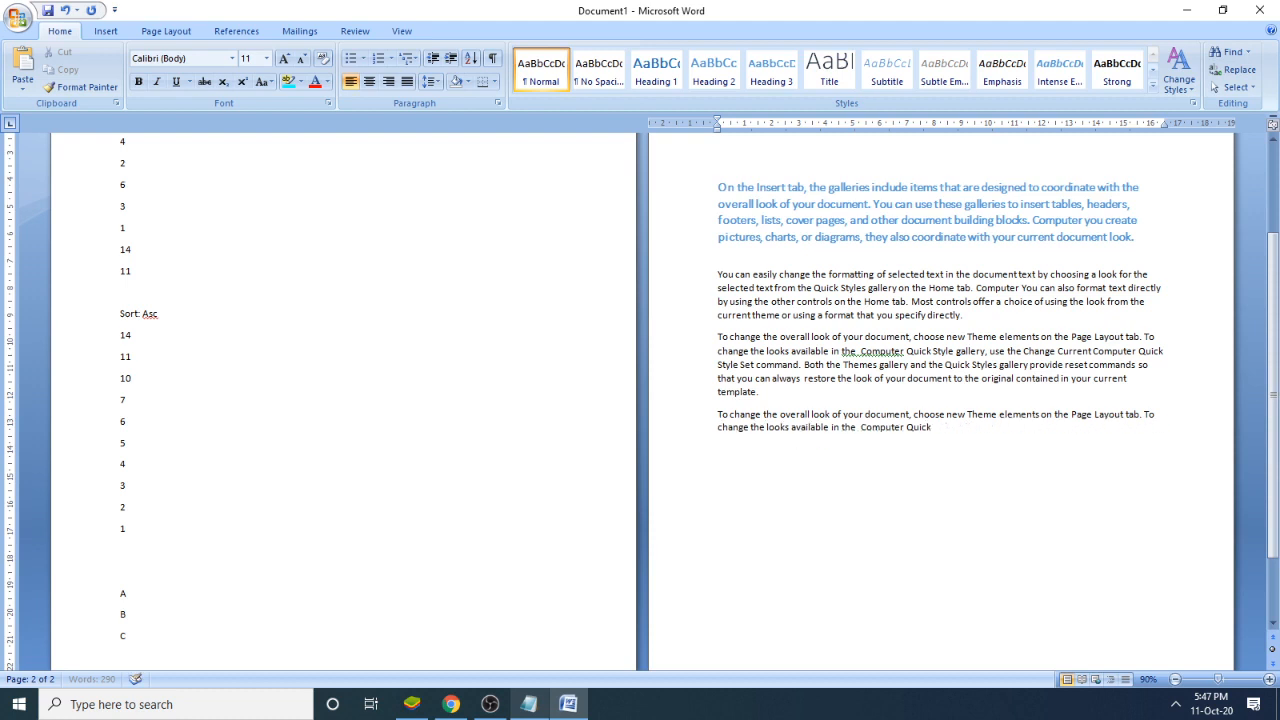
{"action": "key", "text": "BackSpace"}
{"action": "key", "text": "BackSpace"}
{"action": "key", "text": "BackSpace"}
{"action": "key", "text": "BackSpace"}
{"action": "key", "text": "BackSpace"}
{"action": "key", "text": "BackSpace"}
{"action": "key", "text": "BackSpace"}
{"action": "key", "text": "BackSpace"}
{"action": "key", "text": "BackSpace"}
{"action": "key", "text": "BackSpace"}
{"action": "key", "text": "BackSpace"}
{"action": "key", "text": "BackSpace"}
{"action": "key", "text": "BackSpace"}
{"action": "key", "text": "BackSpace"}
{"action": "key", "text": "BackSpace"}
{"action": "key", "text": "BackSpace"}
{"action": "key", "text": "BackSpace"}
{"action": "key", "text": "BackSpace"}
{"action": "key", "text": "BackSpace"}
{"action": "key", "text": "BackSpace"}
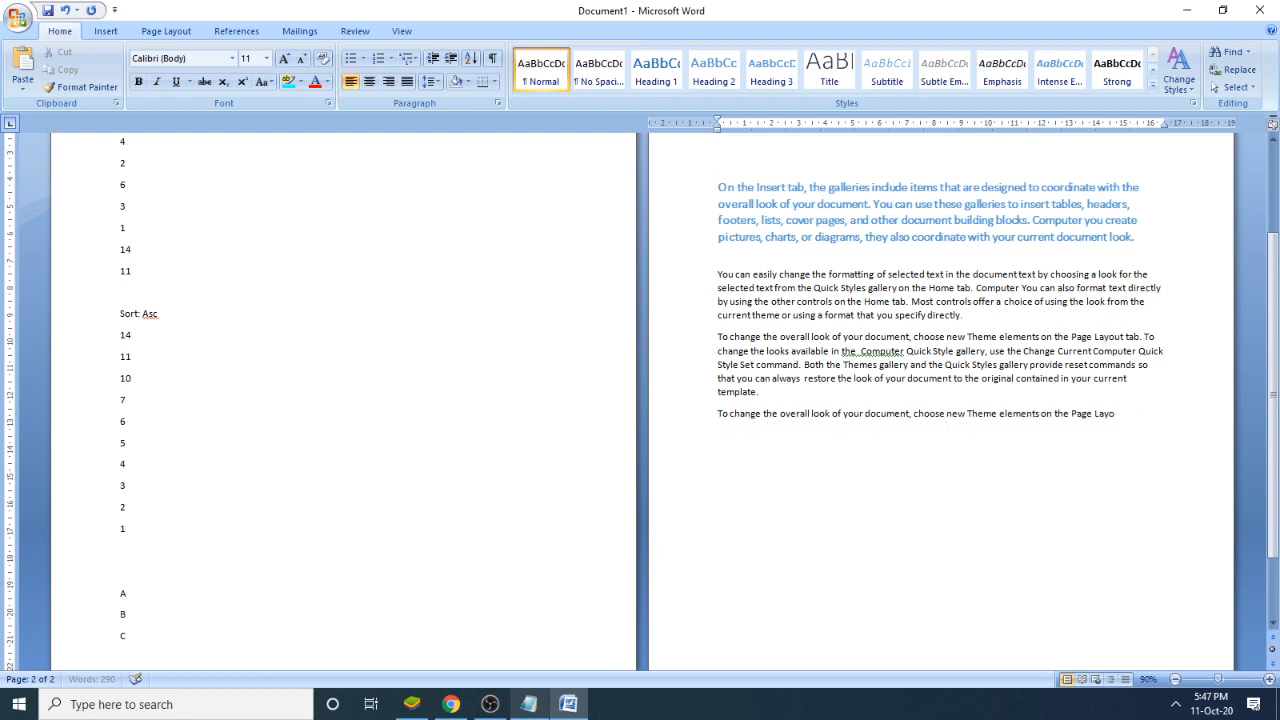
{"action": "key", "text": "BackSpace"}
{"action": "key", "text": "BackSpace"}
{"action": "key", "text": "BackSpace"}
{"action": "key", "text": "BackSpace"}
{"action": "key", "text": "BackSpace"}
{"action": "key", "text": "BackSpace"}
{"action": "key", "text": "BackSpace"}
{"action": "key", "text": "BackSpace"}
{"action": "key", "text": "BackSpace"}
{"action": "key", "text": "BackSpace"}
{"action": "key", "text": "BackSpace"}
{"action": "key", "text": "BackSpace"}
{"action": "key", "text": "BackSpace"}
{"action": "key", "text": "BackSpace"}
{"action": "key", "text": "BackSpace"}
{"action": "key", "text": "BackSpace"}
{"action": "key", "text": "BackSpace"}
{"action": "key", "text": "BackSpace"}
{"action": "key", "text": "BackSpace"}
{"action": "key", "text": "BackSpace"}
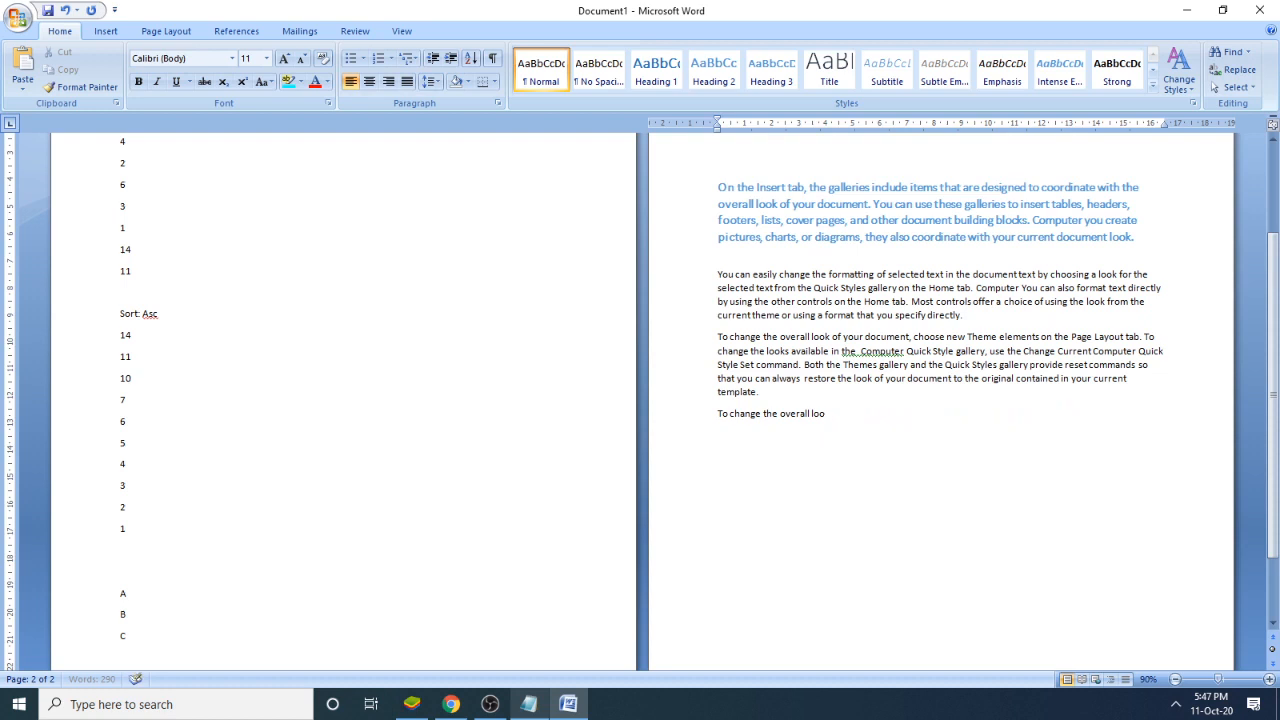
{"action": "key", "text": "BackSpace"}
{"action": "key", "text": "BackSpace"}
{"action": "key", "text": "BackSpace"}
{"action": "key", "text": "BackSpace"}
{"action": "key", "text": "BackSpace"}
{"action": "key", "text": "BackSpace"}
{"action": "key", "text": "BackSpace"}
{"action": "key", "text": "BackSpace"}
{"action": "key", "text": "BackSpace"}
{"action": "key", "text": "BackSpace"}
{"action": "key", "text": "BackSpace"}
{"action": "key", "text": "BackSpace"}
{"action": "key", "text": "BackSpace"}
{"action": "key", "text": "BackSpace"}
{"action": "key", "text": "BackSpace"}
{"action": "key", "text": "BackSpace"}
{"action": "key", "text": "BackSpace"}
{"action": "key", "text": "BackSpace"}
{"action": "key", "text": "BackSpace"}
{"action": "key", "text": "BackSpace"}
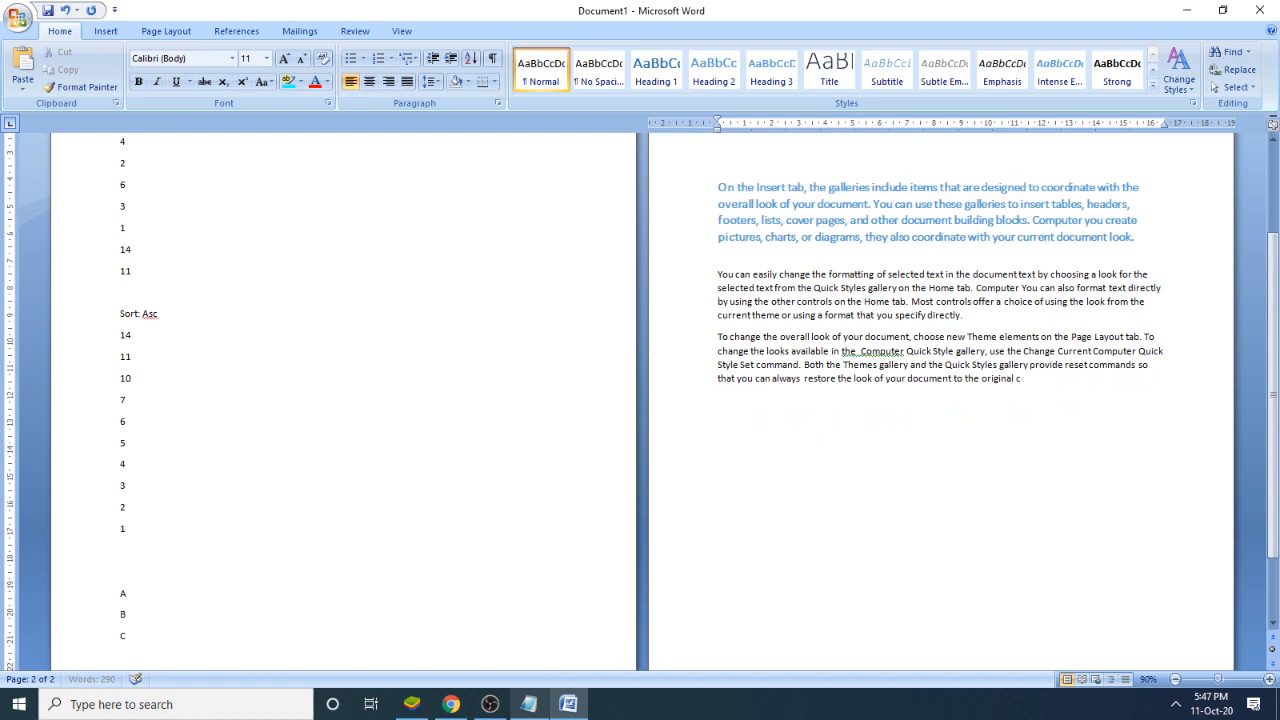
{"action": "key", "text": "BackSpace"}
{"action": "key", "text": "BackSpace"}
{"action": "key", "text": "BackSpace"}
{"action": "key", "text": "BackSpace"}
{"action": "key", "text": "BackSpace"}
{"action": "key", "text": "BackSpace"}
{"action": "key", "text": "BackSpace"}
{"action": "key", "text": "BackSpace"}
{"action": "key", "text": "BackSpace"}
{"action": "key", "text": "BackSpace"}
{"action": "key", "text": "BackSpace"}
{"action": "key", "text": "BackSpace"}
{"action": "key", "text": "BackSpace"}
{"action": "key", "text": "BackSpace"}
{"action": "key", "text": "BackSpace"}
{"action": "key", "text": "BackSpace"}
{"action": "key", "text": "BackSpace"}
{"action": "key", "text": "BackSpace"}
{"action": "key", "text": "BackSpace"}
{"action": "key", "text": "BackSpace"}
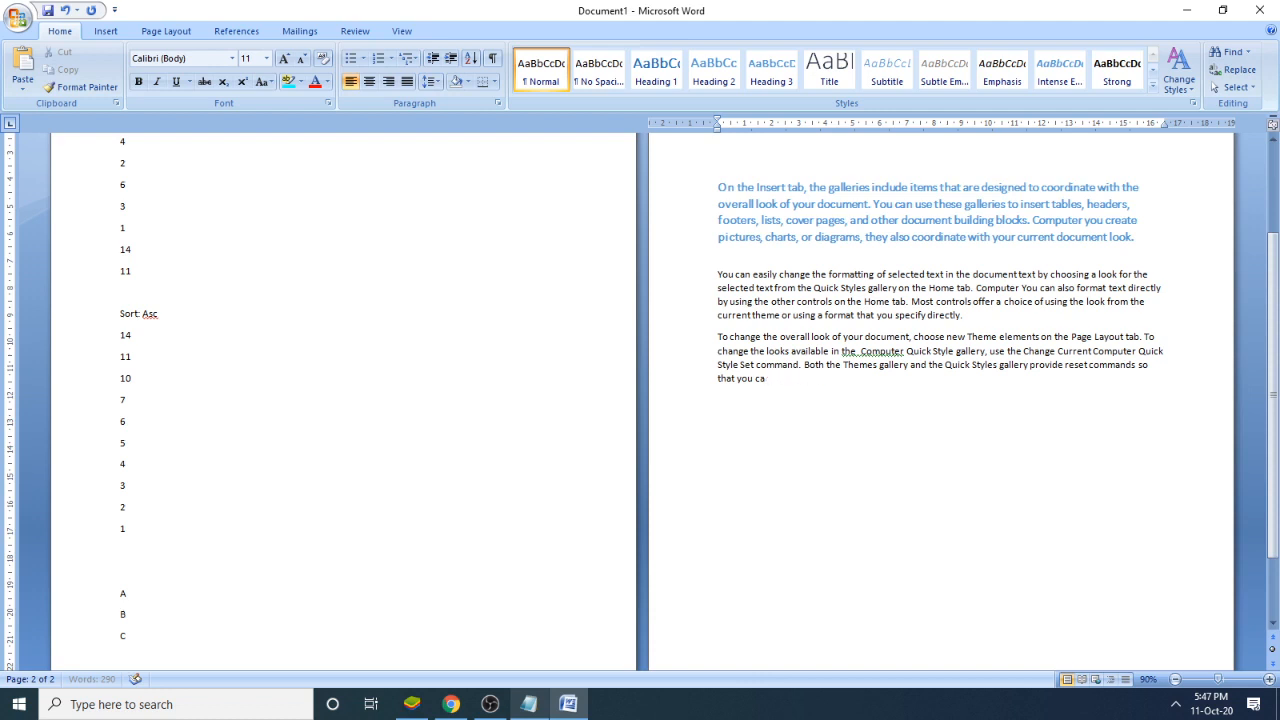
{"action": "key", "text": "BackSpace"}
{"action": "key", "text": "BackSpace"}
{"action": "key", "text": "BackSpace"}
{"action": "key", "text": "BackSpace"}
{"action": "key", "text": "BackSpace"}
{"action": "key", "text": "BackSpace"}
{"action": "key", "text": "BackSpace"}
{"action": "key", "text": "BackSpace"}
{"action": "key", "text": "BackSpace"}
{"action": "key", "text": "BackSpace"}
{"action": "key", "text": "BackSpace"}
{"action": "key", "text": "BackSpace"}
{"action": "key", "text": "BackSpace"}
{"action": "key", "text": "BackSpace"}
{"action": "key", "text": "BackSpace"}
{"action": "key", "text": "BackSpace"}
{"action": "key", "text": "BackSpace"}
{"action": "key", "text": "BackSpace"}
{"action": "key", "text": "BackSpace"}
{"action": "key", "text": "BackSpace"}
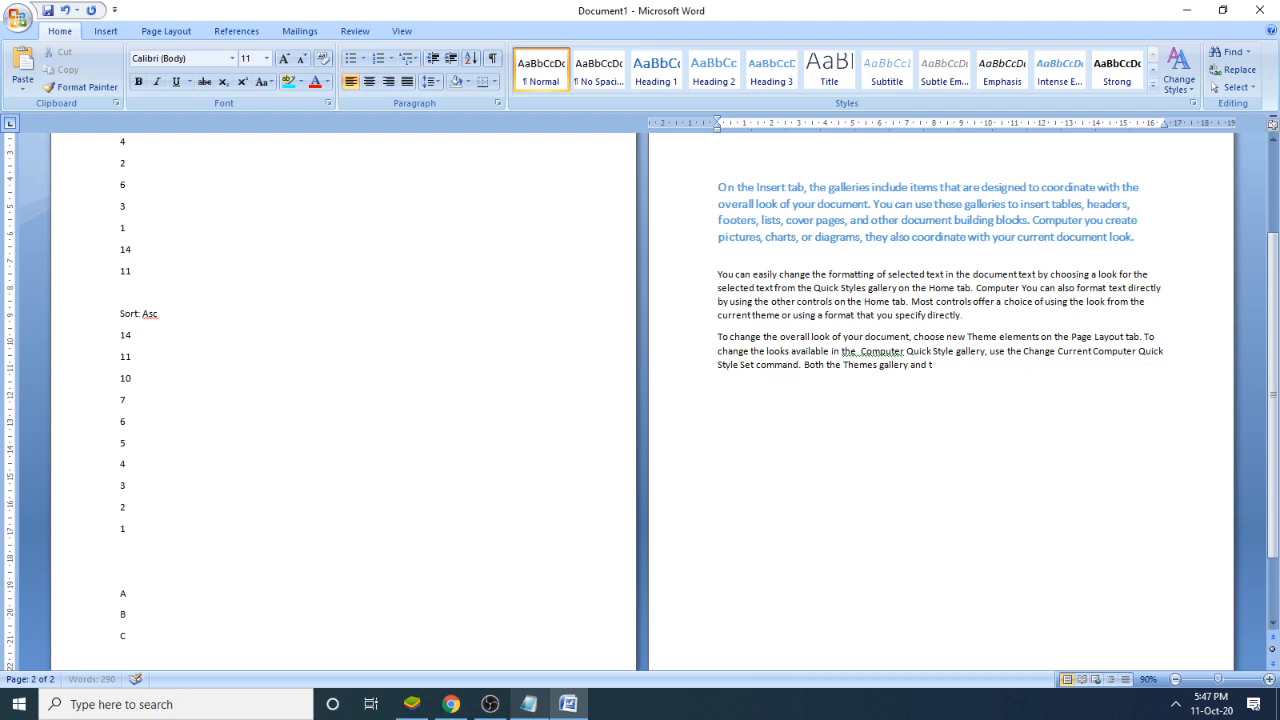
{"action": "key", "text": "BackSpace"}
{"action": "key", "text": "BackSpace"}
{"action": "key", "text": "BackSpace"}
{"action": "key", "text": "BackSpace"}
{"action": "key", "text": "BackSpace"}
{"action": "key", "text": "BackSpace"}
{"action": "key", "text": "BackSpace"}
{"action": "key", "text": "BackSpace"}
{"action": "key", "text": "BackSpace"}
{"action": "key", "text": "BackSpace"}
{"action": "key", "text": "BackSpace"}
{"action": "key", "text": "BackSpace"}
{"action": "key", "text": "BackSpace"}
{"action": "key", "text": "BackSpace"}
{"action": "key", "text": "BackSpace"}
{"action": "key", "text": "BackSpace"}
{"action": "key", "text": "BackSpace"}
{"action": "key", "text": "BackSpace"}
{"action": "key", "text": "BackSpace"}
{"action": "key", "text": "BackSpace"}
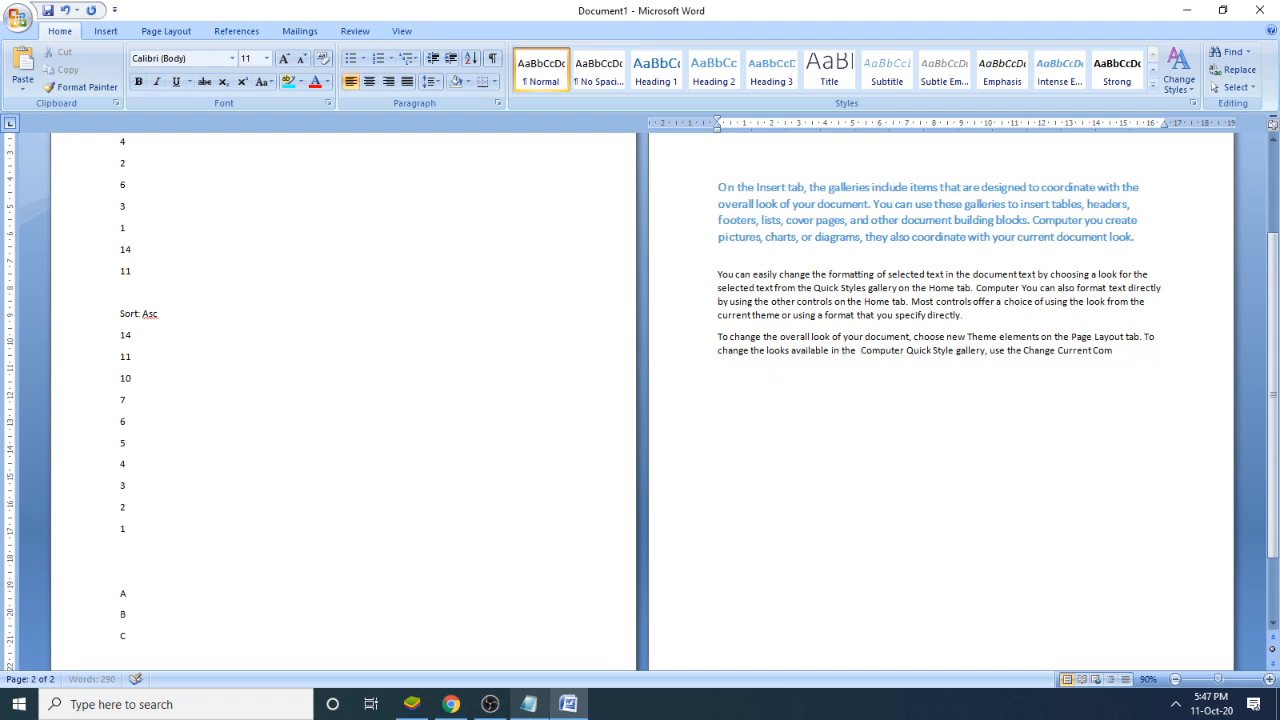
{"action": "key", "text": "BackSpace"}
{"action": "key", "text": "BackSpace"}
{"action": "key", "text": "BackSpace"}
{"action": "key", "text": "BackSpace"}
{"action": "key", "text": "BackSpace"}
{"action": "key", "text": "BackSpace"}
{"action": "key", "text": "BackSpace"}
{"action": "key", "text": "BackSpace"}
{"action": "key", "text": "BackSpace"}
{"action": "key", "text": "BackSpace"}
{"action": "key", "text": "BackSpace"}
{"action": "key", "text": "BackSpace"}
{"action": "key", "text": "BackSpace"}
{"action": "key", "text": "BackSpace"}
{"action": "key", "text": "BackSpace"}
{"action": "key", "text": "BackSpace"}
{"action": "key", "text": "BackSpace"}
{"action": "key", "text": "BackSpace"}
{"action": "key", "text": "BackSpace"}
{"action": "key", "text": "BackSpace"}
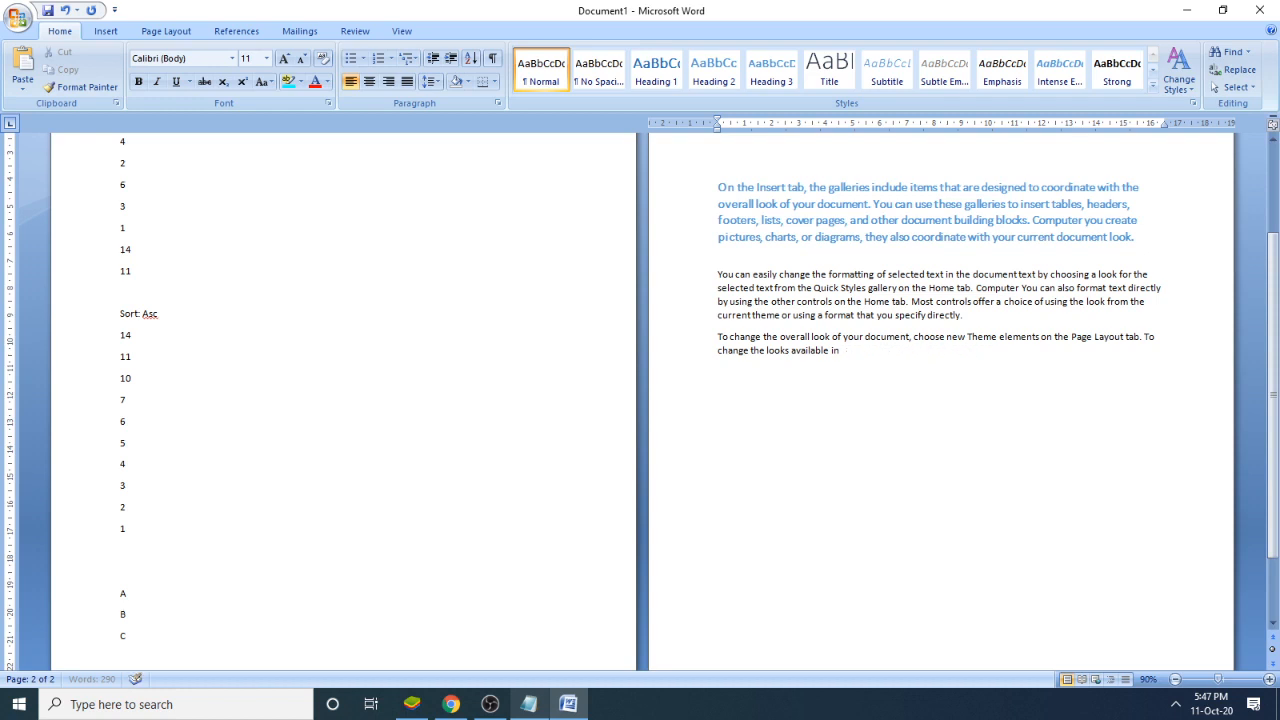
{"action": "key", "text": "BackSpace"}
{"action": "key", "text": "BackSpace"}
{"action": "key", "text": "BackSpace"}
{"action": "key", "text": "BackSpace"}
{"action": "key", "text": "BackSpace"}
{"action": "key", "text": "BackSpace"}
{"action": "key", "text": "BackSpace"}
{"action": "key", "text": "BackSpace"}
{"action": "key", "text": "BackSpace"}
{"action": "key", "text": "BackSpace"}
{"action": "key", "text": "BackSpace"}
{"action": "key", "text": "BackSpace"}
{"action": "key", "text": "BackSpace"}
{"action": "key", "text": "BackSpace"}
{"action": "key", "text": "BackSpace"}
{"action": "key", "text": "BackSpace"}
{"action": "key", "text": "BackSpace"}
{"action": "key", "text": "BackSpace"}
{"action": "key", "text": "BackSpace"}
{"action": "key", "text": "BackSpace"}
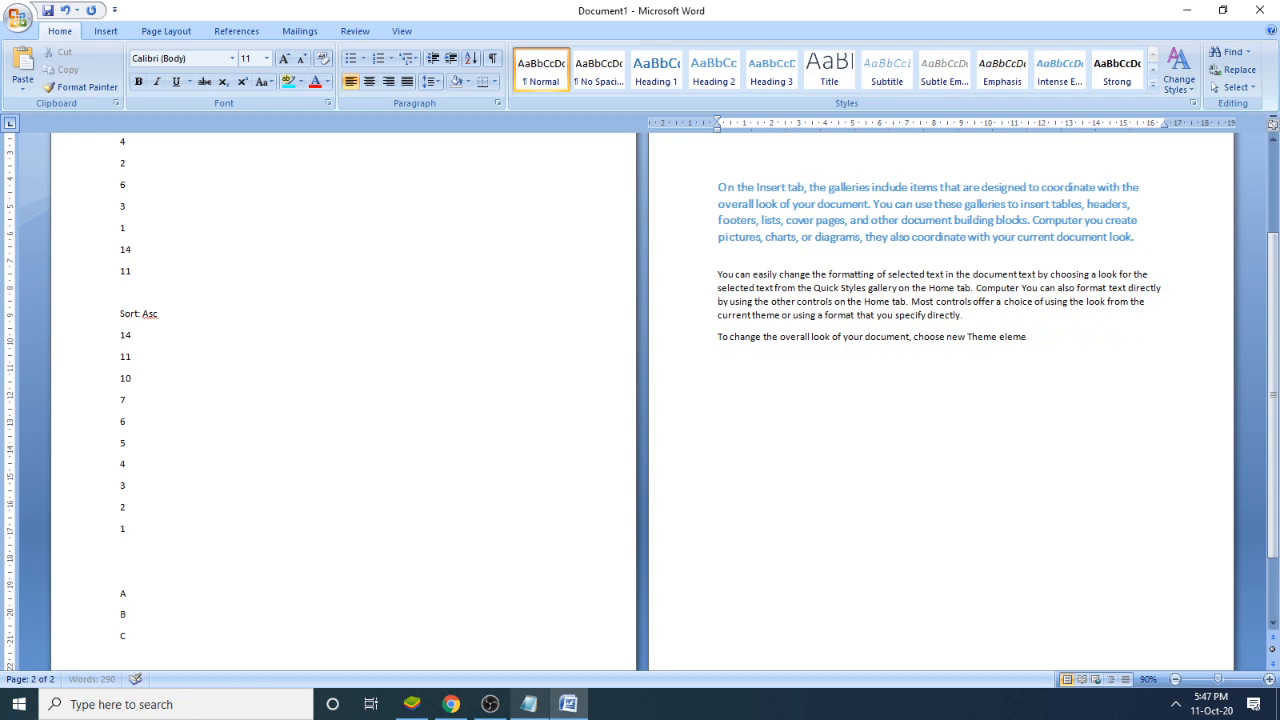
{"action": "key", "text": "BackSpace"}
{"action": "key", "text": "BackSpace"}
{"action": "key", "text": "BackSpace"}
{"action": "key", "text": "BackSpace"}
{"action": "key", "text": "BackSpace"}
{"action": "key", "text": "BackSpace"}
{"action": "key", "text": "BackSpace"}
{"action": "key", "text": "BackSpace"}
{"action": "key", "text": "BackSpace"}
{"action": "key", "text": "BackSpace"}
{"action": "key", "text": "BackSpace"}
{"action": "key", "text": "BackSpace"}
{"action": "key", "text": "BackSpace"}
{"action": "key", "text": "BackSpace"}
{"action": "key", "text": "BackSpace"}
{"action": "key", "text": "BackSpace"}
{"action": "key", "text": "BackSpace"}
{"action": "key", "text": "BackSpace"}
{"action": "key", "text": "BackSpace"}
{"action": "key", "text": "BackSpace"}
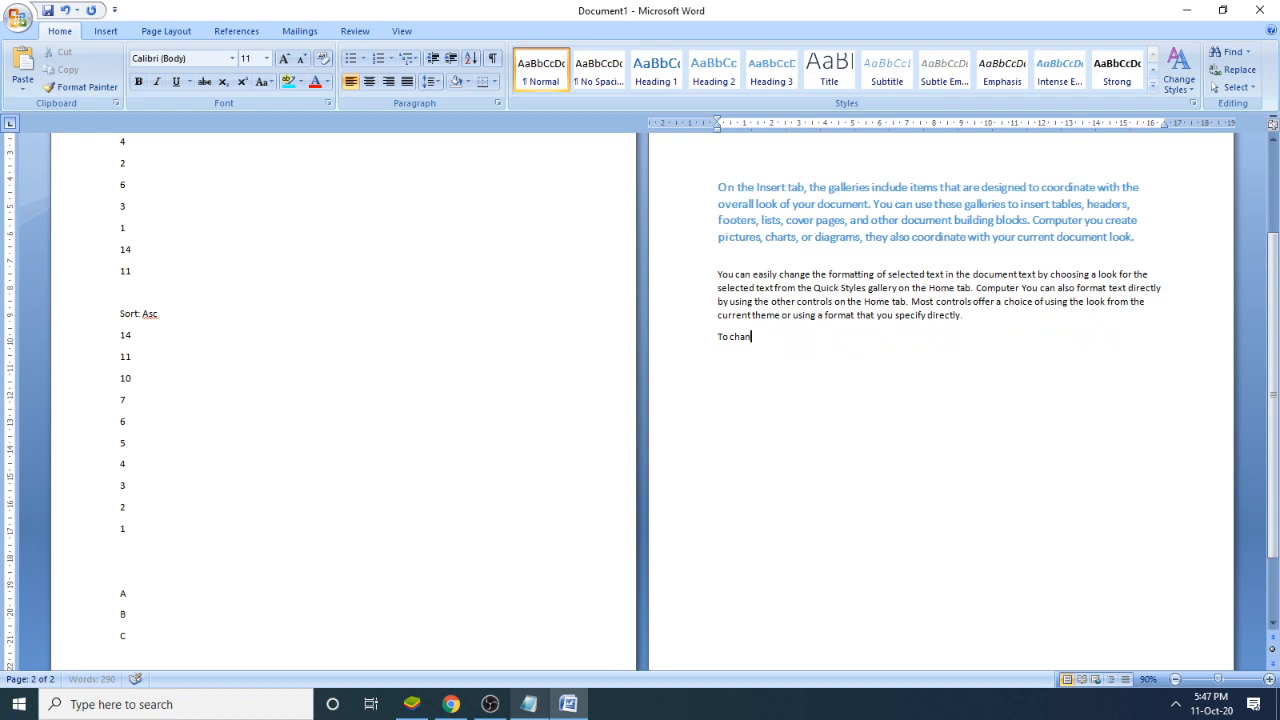
{"action": "key", "text": "BackSpace"}
{"action": "key", "text": "BackSpace"}
{"action": "key", "text": "BackSpace"}
{"action": "key", "text": "BackSpace"}
{"action": "key", "text": "BackSpace"}
{"action": "key", "text": "BackSpace"}
{"action": "key", "text": "BackSpace"}
{"action": "key", "text": "BackSpace"}
{"action": "key", "text": "BackSpace"}
{"action": "key", "text": "BackSpace"}
{"action": "key", "text": "BackSpace"}
{"action": "key", "text": "BackSpace"}
{"action": "key", "text": "BackSpace"}
{"action": "key", "text": "BackSpace"}
{"action": "key", "text": "BackSpace"}
{"action": "key", "text": "BackSpace"}
{"action": "key", "text": "BackSpace"}
{"action": "key", "text": "BackSpace"}
{"action": "key", "text": "BackSpace"}
{"action": "key", "text": "BackSpace"}
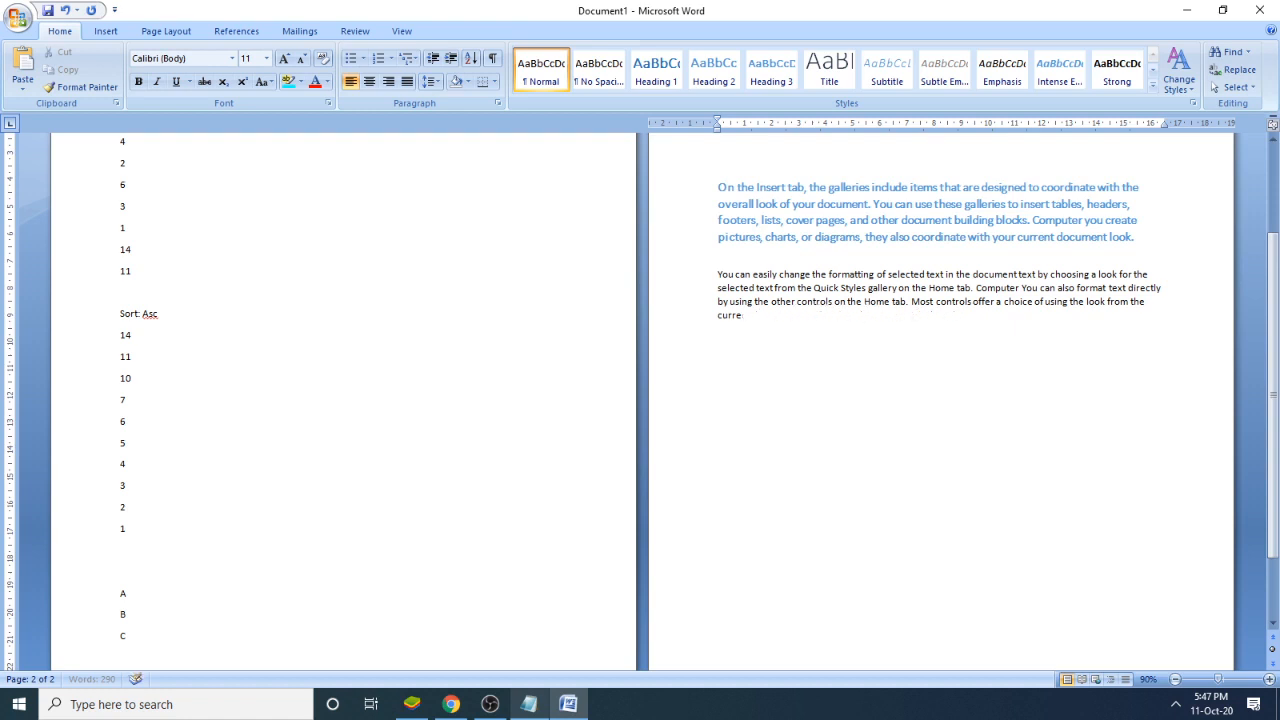
{"action": "key", "text": "BackSpace"}
{"action": "key", "text": "BackSpace"}
{"action": "key", "text": "BackSpace"}
{"action": "key", "text": "BackSpace"}
{"action": "key", "text": "BackSpace"}
{"action": "key", "text": "BackSpace"}
{"action": "key", "text": "BackSpace"}
{"action": "key", "text": "BackSpace"}
{"action": "key", "text": "BackSpace"}
{"action": "key", "text": "BackSpace"}
{"action": "key", "text": "BackSpace"}
{"action": "key", "text": "BackSpace"}
{"action": "key", "text": "BackSpace"}
{"action": "key", "text": "BackSpace"}
{"action": "key", "text": "BackSpace"}
{"action": "key", "text": "BackSpace"}
{"action": "key", "text": "BackSpace"}
{"action": "key", "text": "BackSpace"}
{"action": "key", "text": "BackSpace"}
{"action": "key", "text": "BackSpace"}
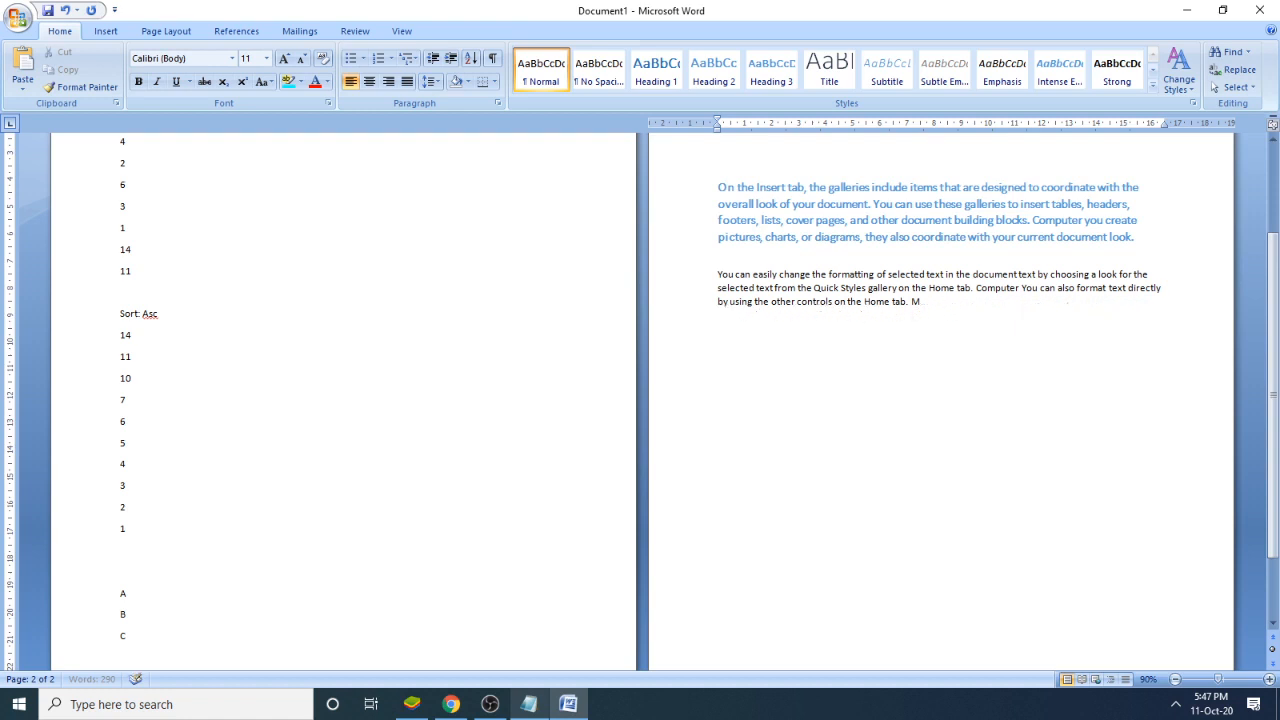
{"action": "key", "text": "BackSpace"}
{"action": "key", "text": "BackSpace"}
{"action": "key", "text": "BackSpace"}
{"action": "key", "text": "BackSpace"}
{"action": "key", "text": "BackSpace"}
{"action": "key", "text": "BackSpace"}
{"action": "key", "text": "BackSpace"}
{"action": "key", "text": "BackSpace"}
{"action": "key", "text": "BackSpace"}
{"action": "key", "text": "BackSpace"}
{"action": "key", "text": "BackSpace"}
{"action": "key", "text": "BackSpace"}
{"action": "key", "text": "BackSpace"}
{"action": "key", "text": "BackSpace"}
{"action": "key", "text": "BackSpace"}
{"action": "key", "text": "BackSpace"}
{"action": "key", "text": "BackSpace"}
{"action": "key", "text": "BackSpace"}
{"action": "key", "text": "BackSpace"}
{"action": "key", "text": "BackSpace"}
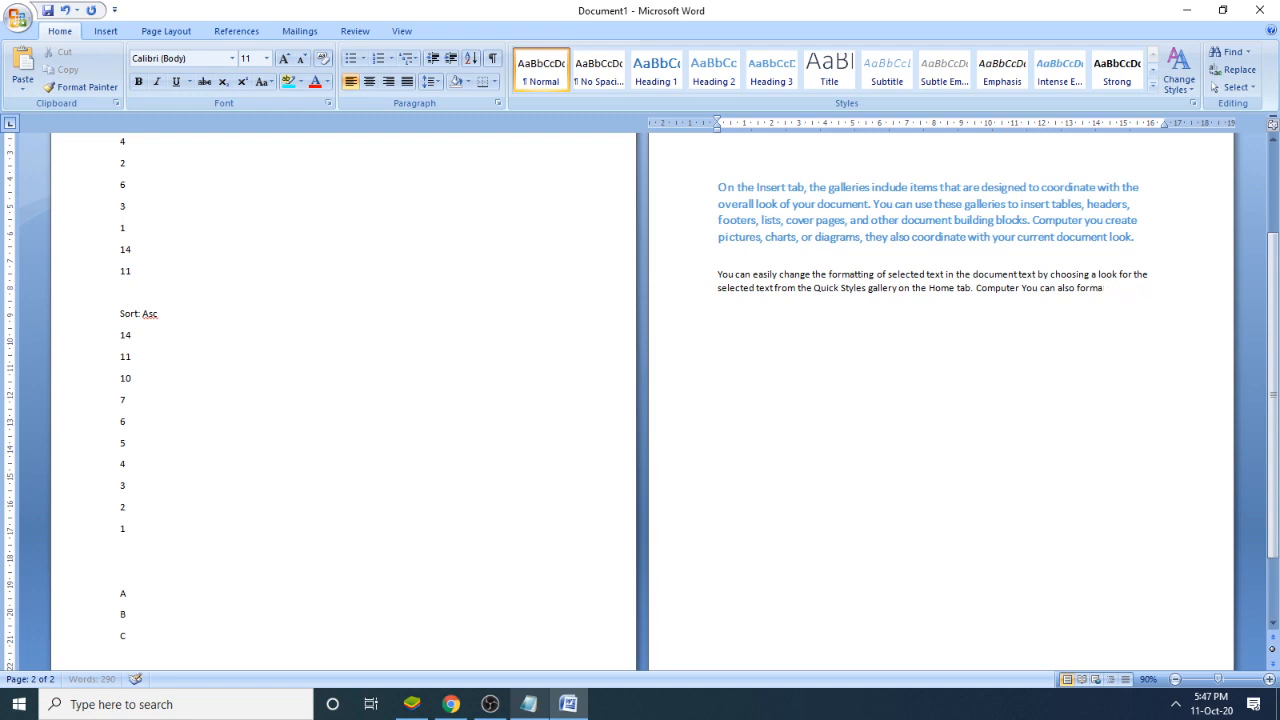
{"action": "key", "text": "BackSpace"}
{"action": "key", "text": "BackSpace"}
{"action": "key", "text": "BackSpace"}
{"action": "key", "text": "BackSpace"}
{"action": "key", "text": "BackSpace"}
{"action": "key", "text": "BackSpace"}
{"action": "key", "text": "BackSpace"}
{"action": "key", "text": "BackSpace"}
{"action": "key", "text": "BackSpace"}
{"action": "key", "text": "BackSpace"}
{"action": "key", "text": "BackSpace"}
{"action": "key", "text": "BackSpace"}
{"action": "key", "text": "BackSpace"}
{"action": "key", "text": "BackSpace"}
{"action": "key", "text": "BackSpace"}
{"action": "key", "text": "BackSpace"}
{"action": "key", "text": "BackSpace"}
{"action": "key", "text": "BackSpace"}
{"action": "key", "text": "BackSpace"}
{"action": "key", "text": "BackSpace"}
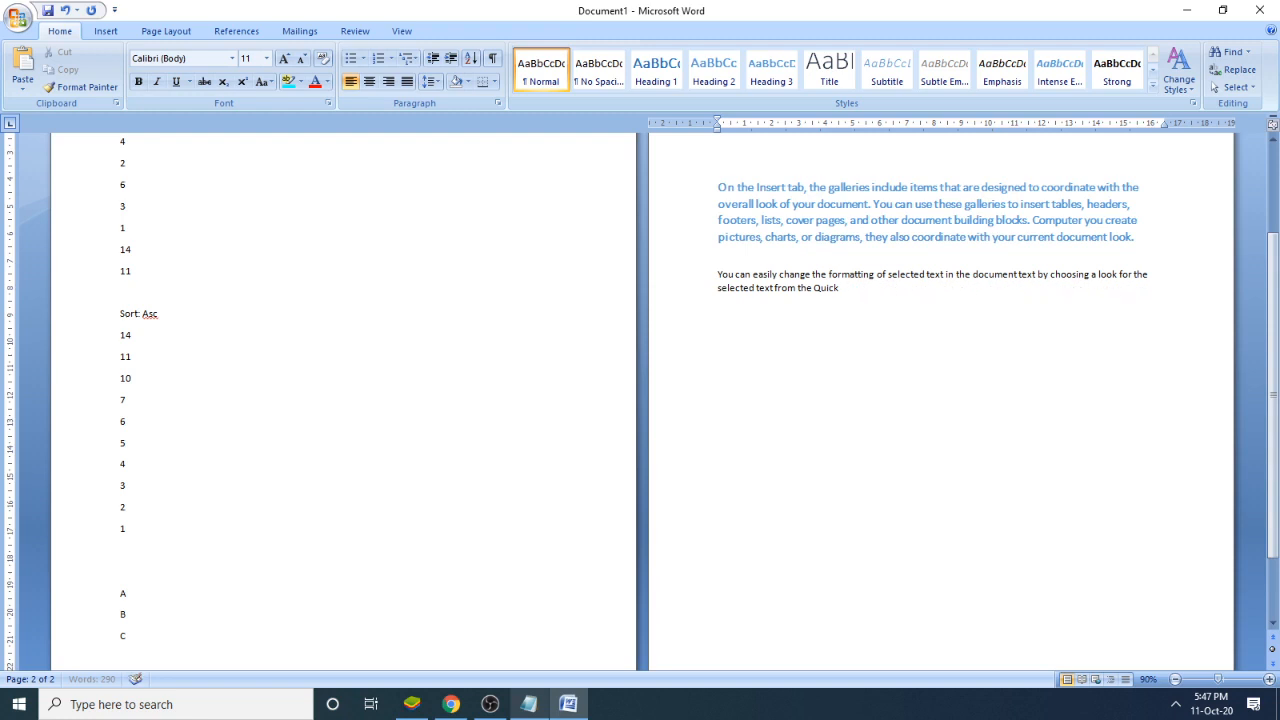
{"action": "key", "text": "BackSpace"}
{"action": "key", "text": "BackSpace"}
{"action": "key", "text": "BackSpace"}
{"action": "key", "text": "BackSpace"}
{"action": "key", "text": "BackSpace"}
{"action": "key", "text": "BackSpace"}
{"action": "key", "text": "BackSpace"}
{"action": "key", "text": "BackSpace"}
{"action": "key", "text": "BackSpace"}
{"action": "key", "text": "BackSpace"}
{"action": "key", "text": "BackSpace"}
{"action": "key", "text": "BackSpace"}
{"action": "key", "text": "BackSpace"}
{"action": "key", "text": "BackSpace"}
{"action": "key", "text": "BackSpace"}
{"action": "key", "text": "BackSpace"}
{"action": "key", "text": "BackSpace"}
{"action": "key", "text": "BackSpace"}
{"action": "key", "text": "BackSpace"}
{"action": "key", "text": "BackSpace"}
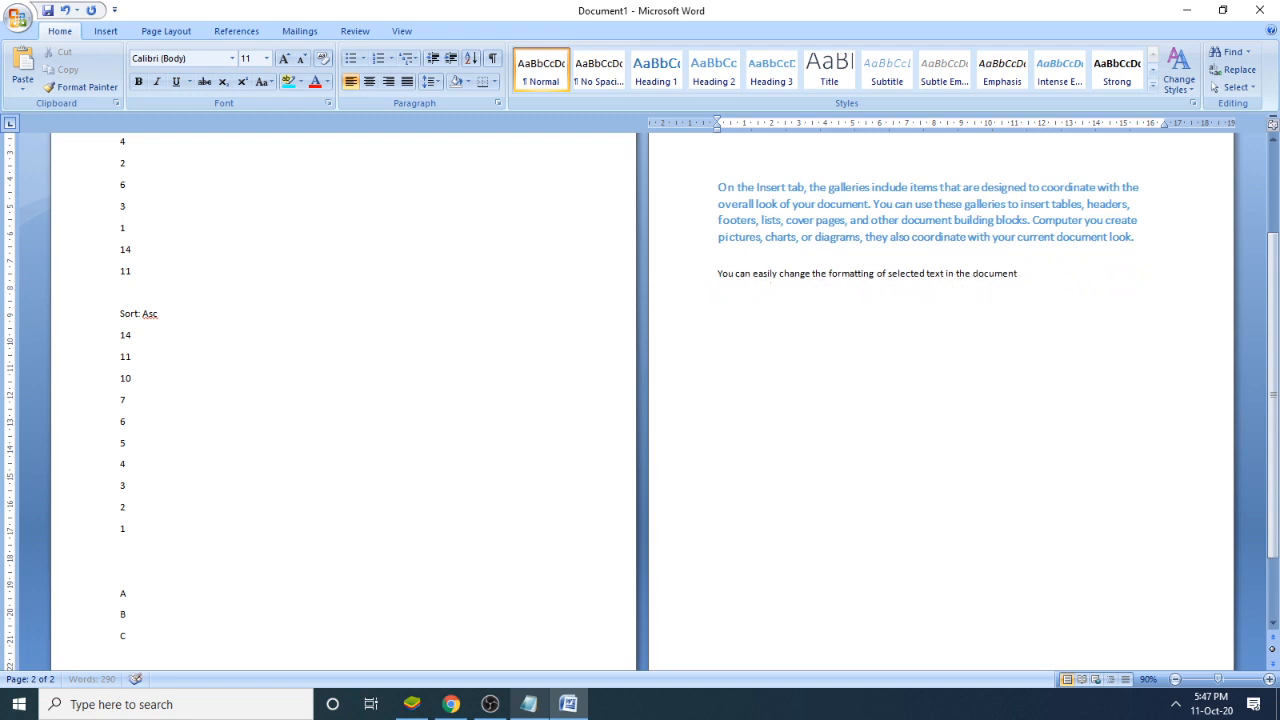
{"action": "key", "text": "BackSpace"}
{"action": "key", "text": "BackSpace"}
{"action": "key", "text": "BackSpace"}
{"action": "key", "text": "BackSpace"}
{"action": "key", "text": "BackSpace"}
{"action": "key", "text": "BackSpace"}
{"action": "key", "text": "BackSpace"}
{"action": "key", "text": "BackSpace"}
{"action": "key", "text": "BackSpace"}
{"action": "key", "text": "BackSpace"}
{"action": "key", "text": "BackSpace"}
{"action": "key", "text": "BackSpace"}
{"action": "key", "text": "BackSpace"}
{"action": "key", "text": "BackSpace"}
{"action": "key", "text": "BackSpace"}
{"action": "key", "text": "BackSpace"}
{"action": "key", "text": "BackSpace"}
{"action": "key", "text": "BackSpace"}
{"action": "key", "text": "BackSpace"}
{"action": "key", "text": "BackSpace"}
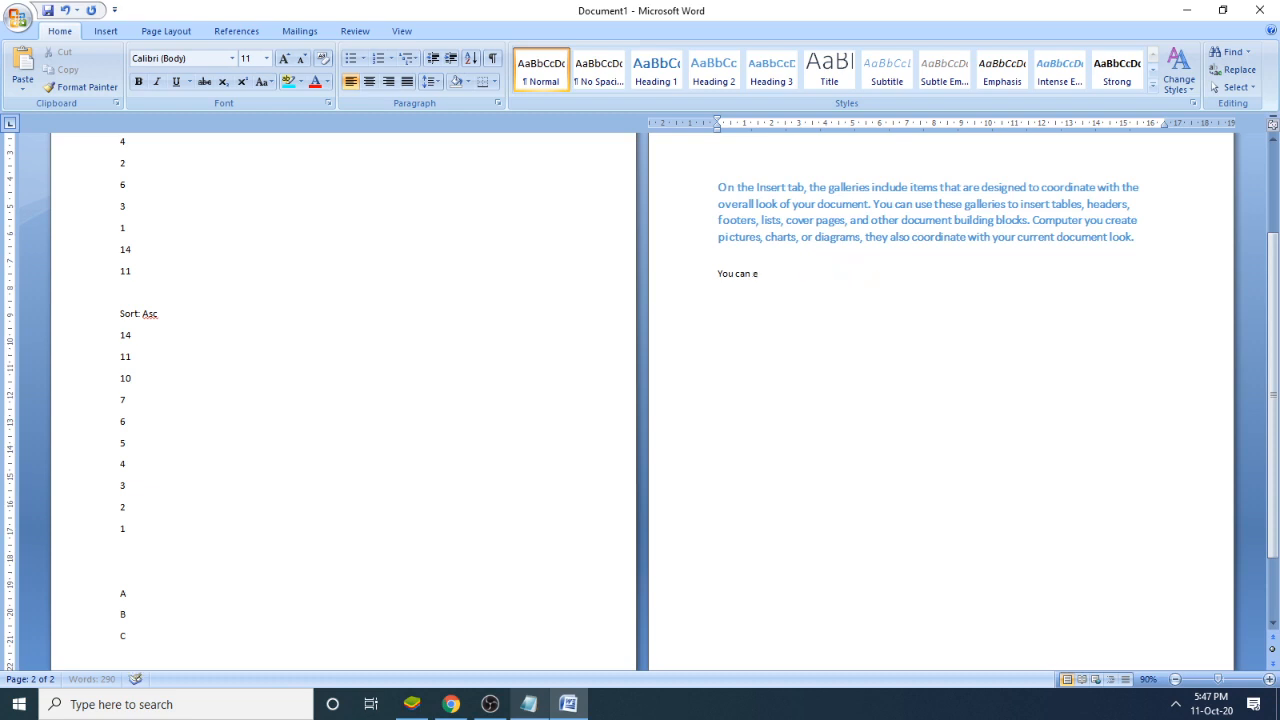
{"action": "key", "text": "BackSpace"}
{"action": "key", "text": "BackSpace"}
{"action": "key", "text": "BackSpace"}
{"action": "key", "text": "BackSpace"}
{"action": "key", "text": "BackSpace"}
{"action": "key", "text": "BackSpace"}
{"action": "key", "text": "BackSpace"}
{"action": "key", "text": "BackSpace"}
{"action": "key", "text": "BackSpace"}
{"action": "key", "text": "BackSpace"}
{"action": "key", "text": "BackSpace"}
{"action": "key", "text": "BackSpace"}
{"action": "key", "text": "BackSpace"}
{"action": "key", "text": "BackSpace"}
{"action": "key", "text": "BackSpace"}
{"action": "key", "text": "BackSpace"}
{"action": "key", "text": "BackSpace"}
{"action": "key", "text": "BackSpace"}
{"action": "key", "text": "BackSpace"}
{"action": "key", "text": "BackSpace"}
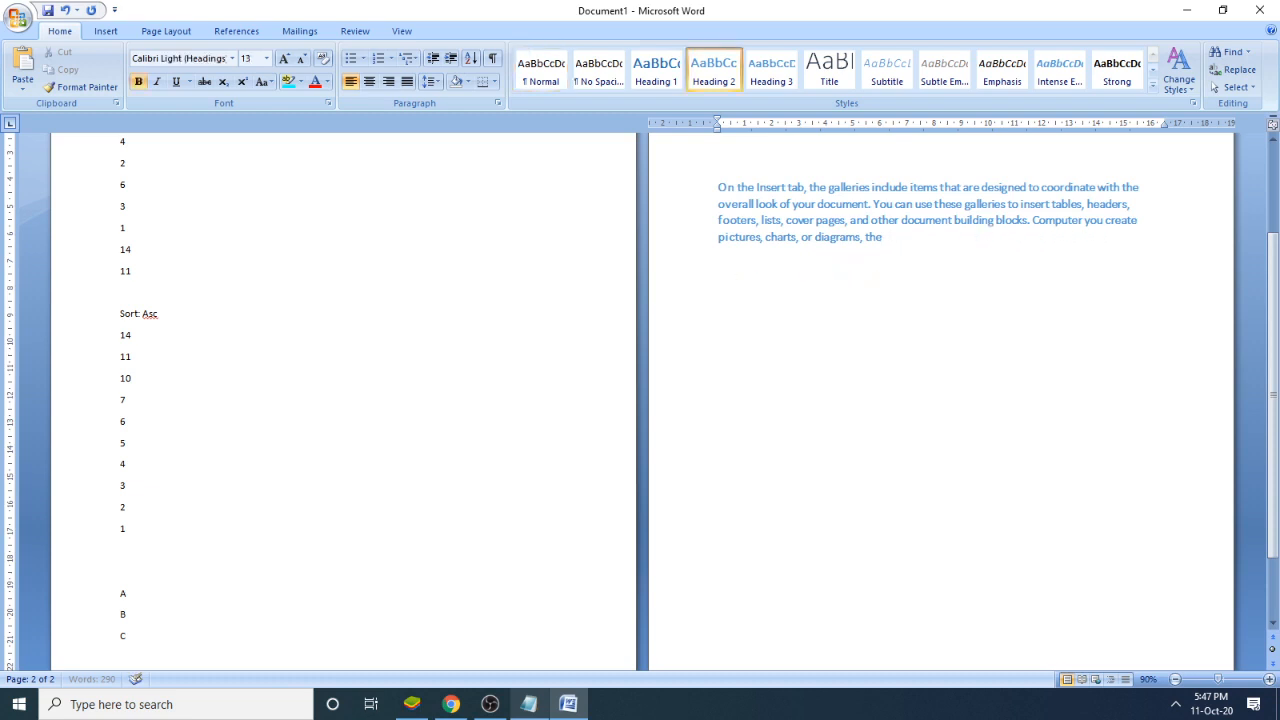
{"action": "key", "text": "BackSpace"}
{"action": "key", "text": "BackSpace"}
{"action": "key", "text": "BackSpace"}
{"action": "key", "text": "BackSpace"}
{"action": "key", "text": "BackSpace"}
{"action": "key", "text": "BackSpace"}
{"action": "key", "text": "BackSpace"}
{"action": "key", "text": "BackSpace"}
{"action": "key", "text": "BackSpace"}
{"action": "key", "text": "BackSpace"}
{"action": "key", "text": "BackSpace"}
{"action": "key", "text": "BackSpace"}
{"action": "key", "text": "BackSpace"}
{"action": "key", "text": "BackSpace"}
{"action": "key", "text": "BackSpace"}
{"action": "key", "text": "BackSpace"}
{"action": "key", "text": "BackSpace"}
{"action": "key", "text": "BackSpace"}
{"action": "key", "text": "BackSpace"}
{"action": "key", "text": "BackSpace"}
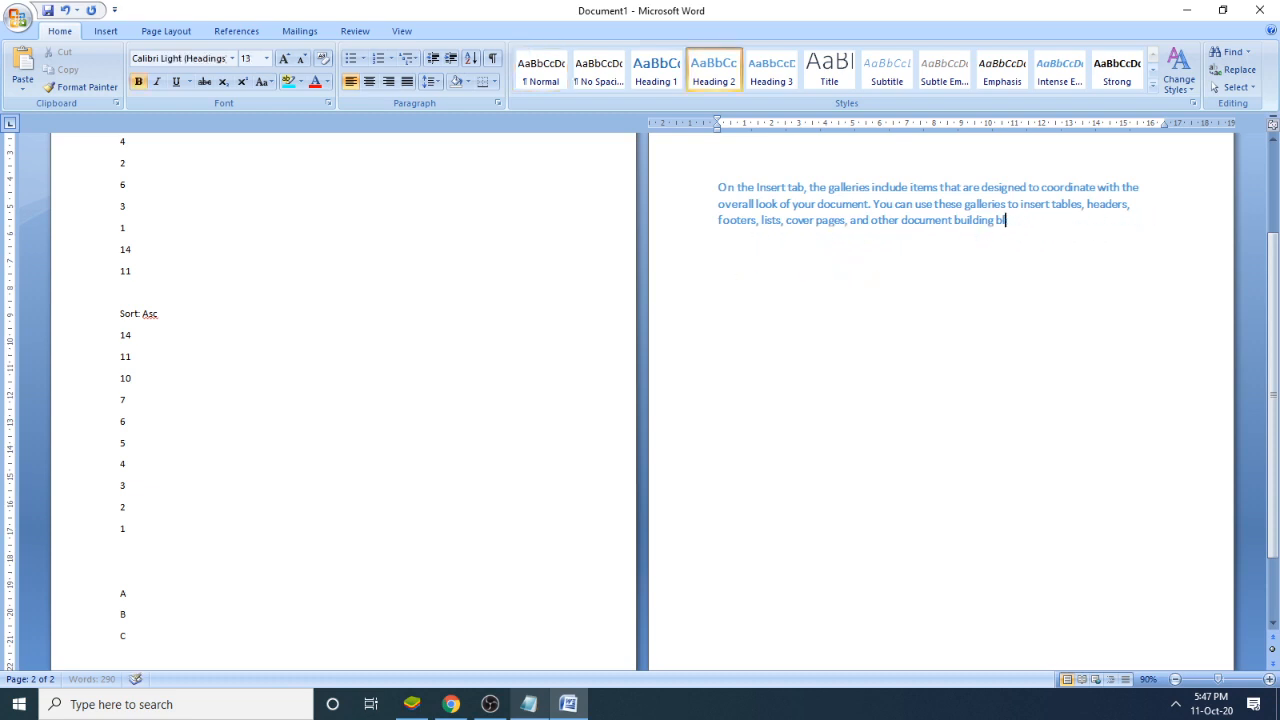
{"action": "key", "text": "BackSpace"}
{"action": "key", "text": "BackSpace"}
{"action": "key", "text": "BackSpace"}
{"action": "key", "text": "BackSpace"}
{"action": "key", "text": "BackSpace"}
{"action": "key", "text": "BackSpace"}
{"action": "key", "text": "BackSpace"}
{"action": "key", "text": "BackSpace"}
{"action": "key", "text": "BackSpace"}
{"action": "key", "text": "BackSpace"}
{"action": "key", "text": "BackSpace"}
{"action": "key", "text": "BackSpace"}
{"action": "key", "text": "BackSpace"}
{"action": "key", "text": "BackSpace"}
{"action": "key", "text": "BackSpace"}
{"action": "key", "text": "BackSpace"}
{"action": "key", "text": "BackSpace"}
{"action": "key", "text": "BackSpace"}
{"action": "key", "text": "BackSpace"}
{"action": "key", "text": "BackSpace"}
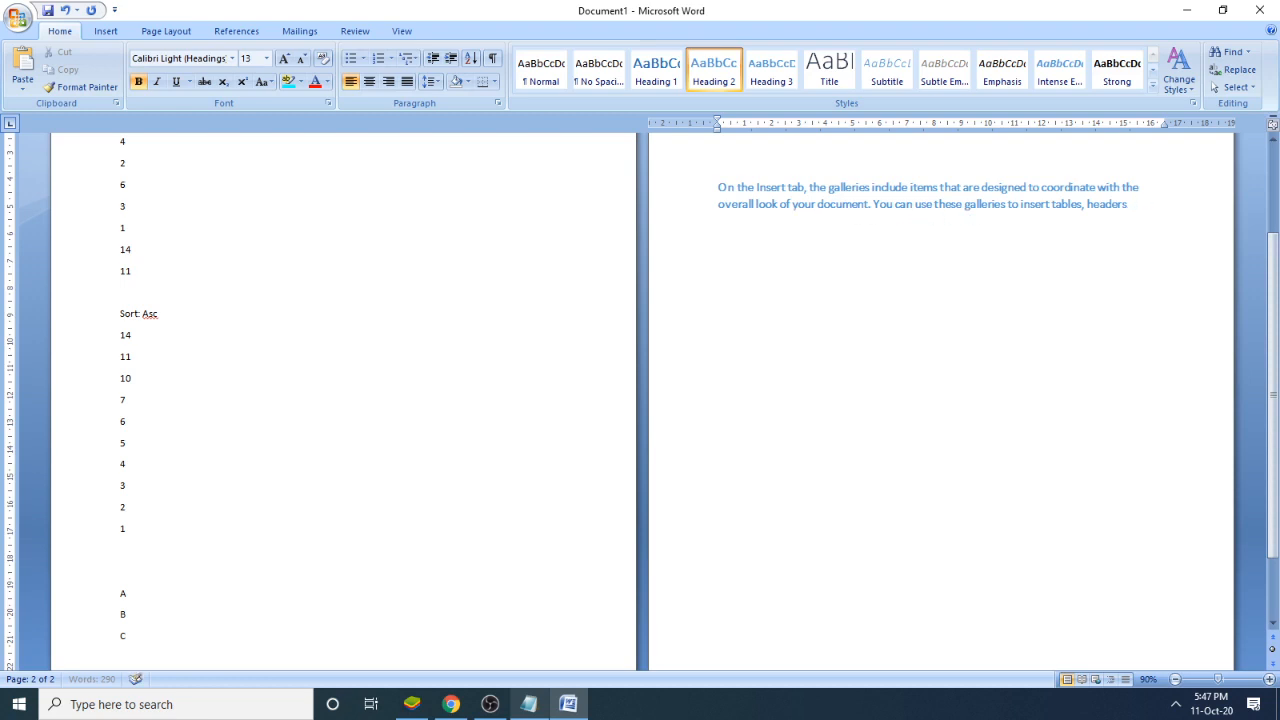
{"action": "key", "text": "BackSpace"}
{"action": "key", "text": "BackSpace"}
{"action": "key", "text": "BackSpace"}
{"action": "key", "text": "BackSpace"}
{"action": "key", "text": "BackSpace"}
{"action": "key", "text": "BackSpace"}
{"action": "key", "text": "BackSpace"}
{"action": "key", "text": "BackSpace"}
{"action": "key", "text": "BackSpace"}
{"action": "key", "text": "BackSpace"}
{"action": "key", "text": "BackSpace"}
{"action": "key", "text": "BackSpace"}
{"action": "key", "text": "BackSpace"}
{"action": "key", "text": "BackSpace"}
{"action": "key", "text": "BackSpace"}
{"action": "key", "text": "BackSpace"}
{"action": "key", "text": "BackSpace"}
{"action": "key", "text": "BackSpace"}
{"action": "key", "text": "BackSpace"}
{"action": "key", "text": "BackSpace"}
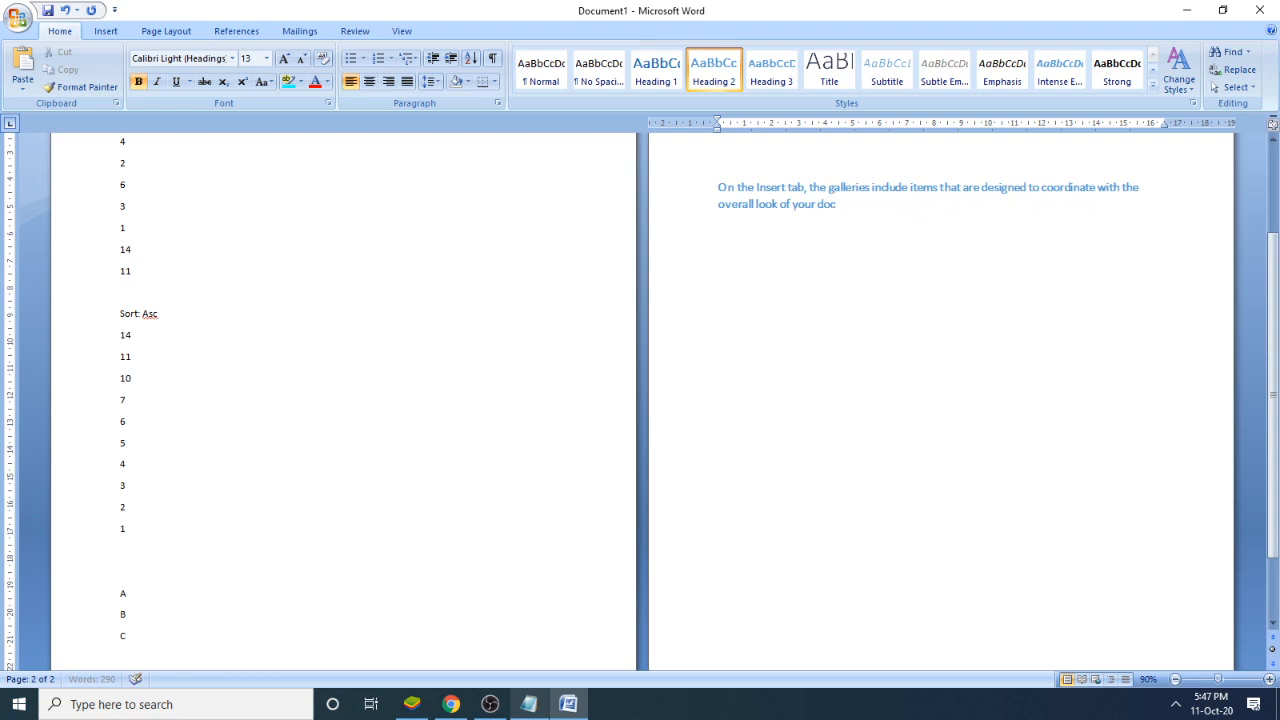
{"action": "key", "text": "BackSpace"}
{"action": "key", "text": "BackSpace"}
{"action": "key", "text": "BackSpace"}
{"action": "key", "text": "BackSpace"}
{"action": "key", "text": "BackSpace"}
{"action": "key", "text": "BackSpace"}
{"action": "key", "text": "BackSpace"}
{"action": "key", "text": "BackSpace"}
{"action": "key", "text": "BackSpace"}
{"action": "key", "text": "BackSpace"}
{"action": "key", "text": "BackSpace"}
{"action": "key", "text": "BackSpace"}
{"action": "key", "text": "BackSpace"}
{"action": "key", "text": "BackSpace"}
{"action": "key", "text": "BackSpace"}
{"action": "key", "text": "BackSpace"}
{"action": "key", "text": "BackSpace"}
{"action": "key", "text": "BackSpace"}
{"action": "key", "text": "BackSpace"}
{"action": "key", "text": "BackSpace"}
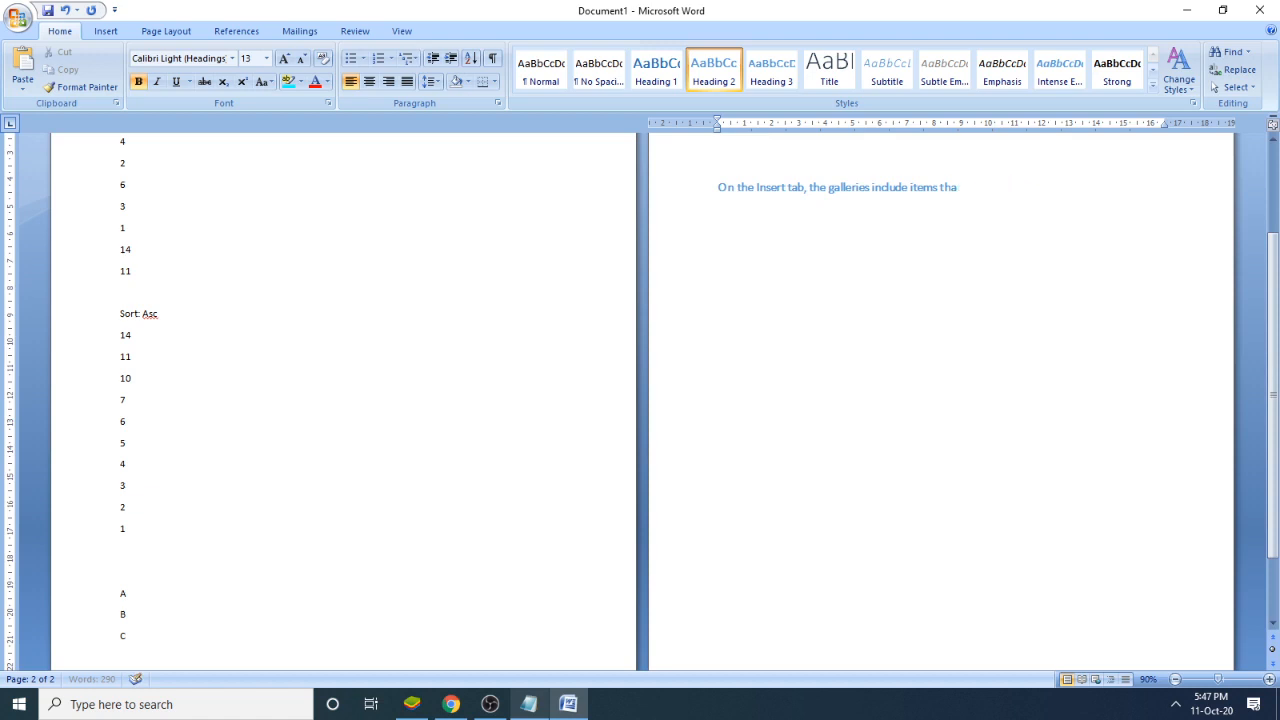
{"action": "key", "text": "BackSpace"}
{"action": "key", "text": "BackSpace"}
{"action": "key", "text": "BackSpace"}
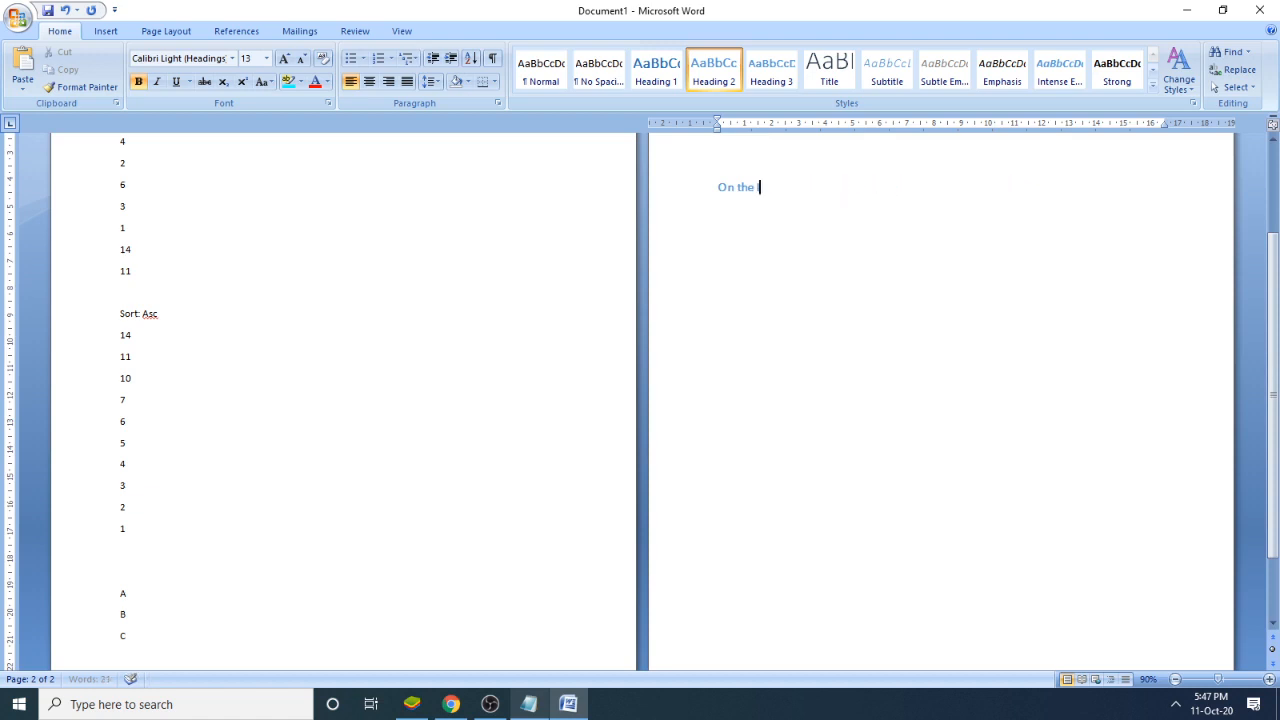
{"action": "key", "text": "BackSpace"}
{"action": "key", "text": "BackSpace"}
{"action": "key", "text": "BackSpace"}
{"action": "key", "text": "BackSpace"}
{"action": "key", "text": "BackSpace"}
{"action": "key", "text": "BackSpace"}
{"action": "key", "text": "BackSpace"}
{"action": "key", "text": "BackSpace"}
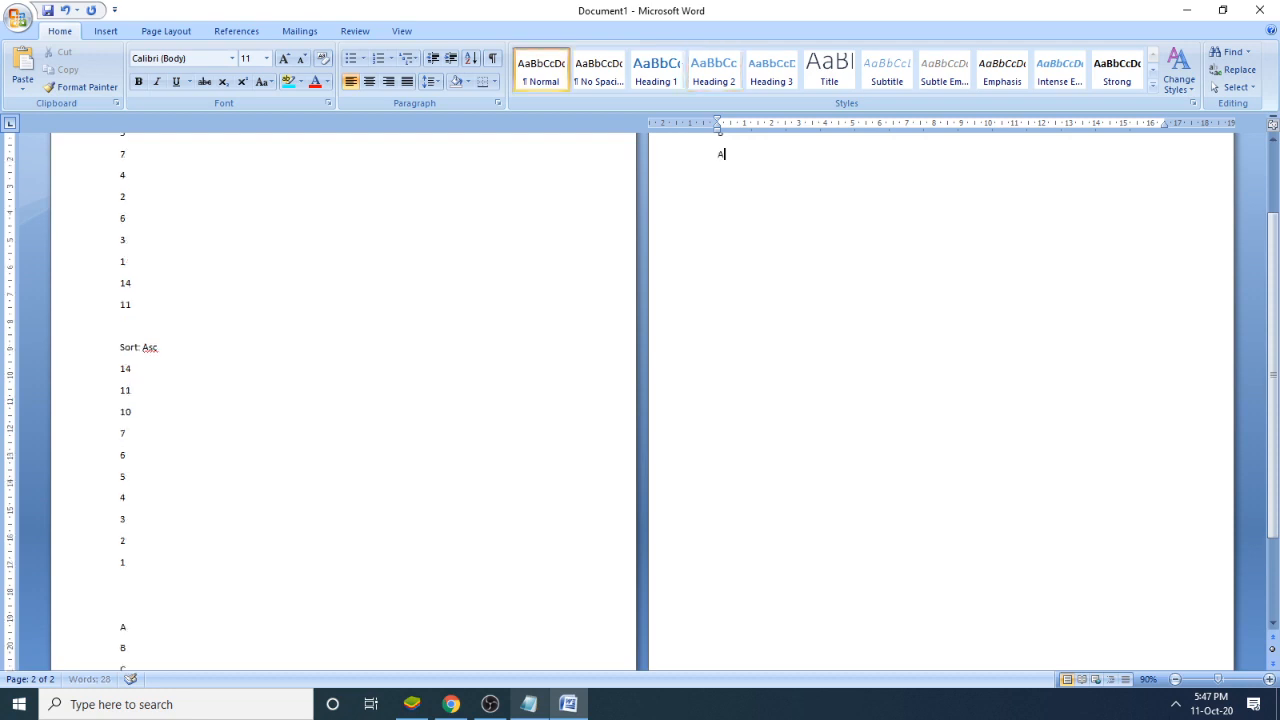
{"action": "key", "text": "BackSpace"}
{"action": "key", "text": "BackSpace"}
{"action": "key", "text": "BackSpace"}
{"action": "key", "text": "BackSpace"}
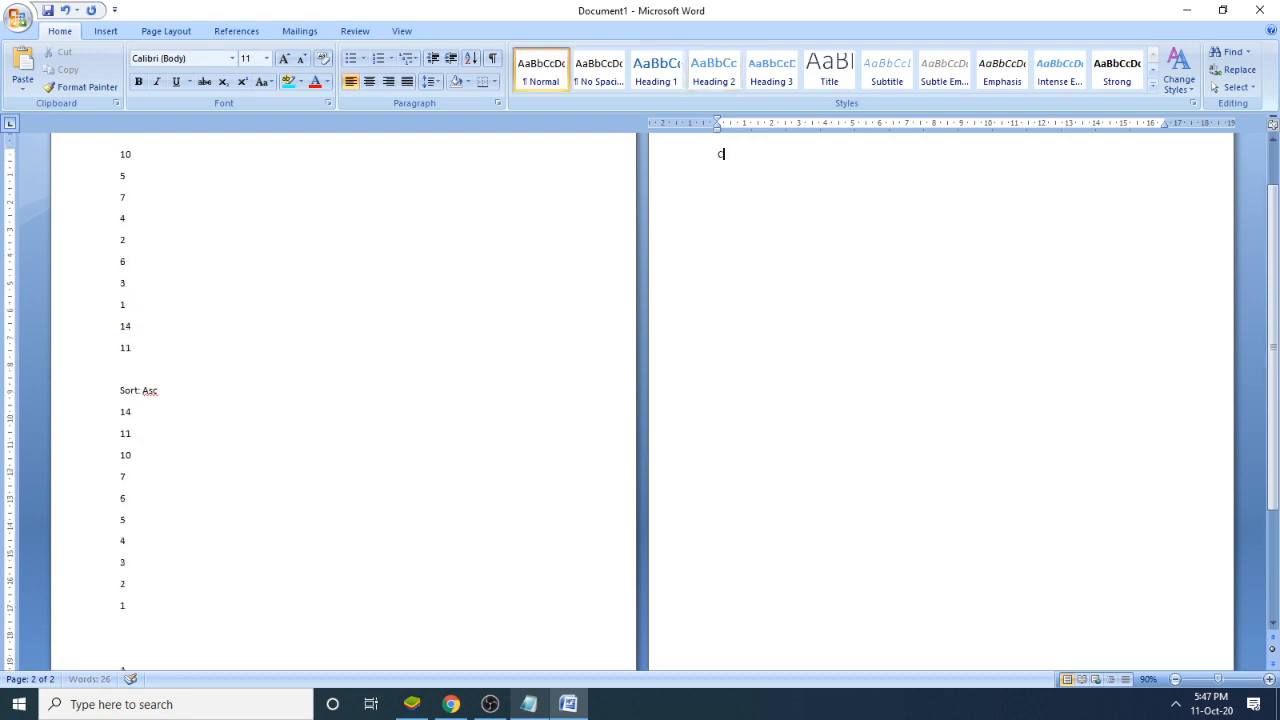
{"action": "key", "text": "BackSpace"}
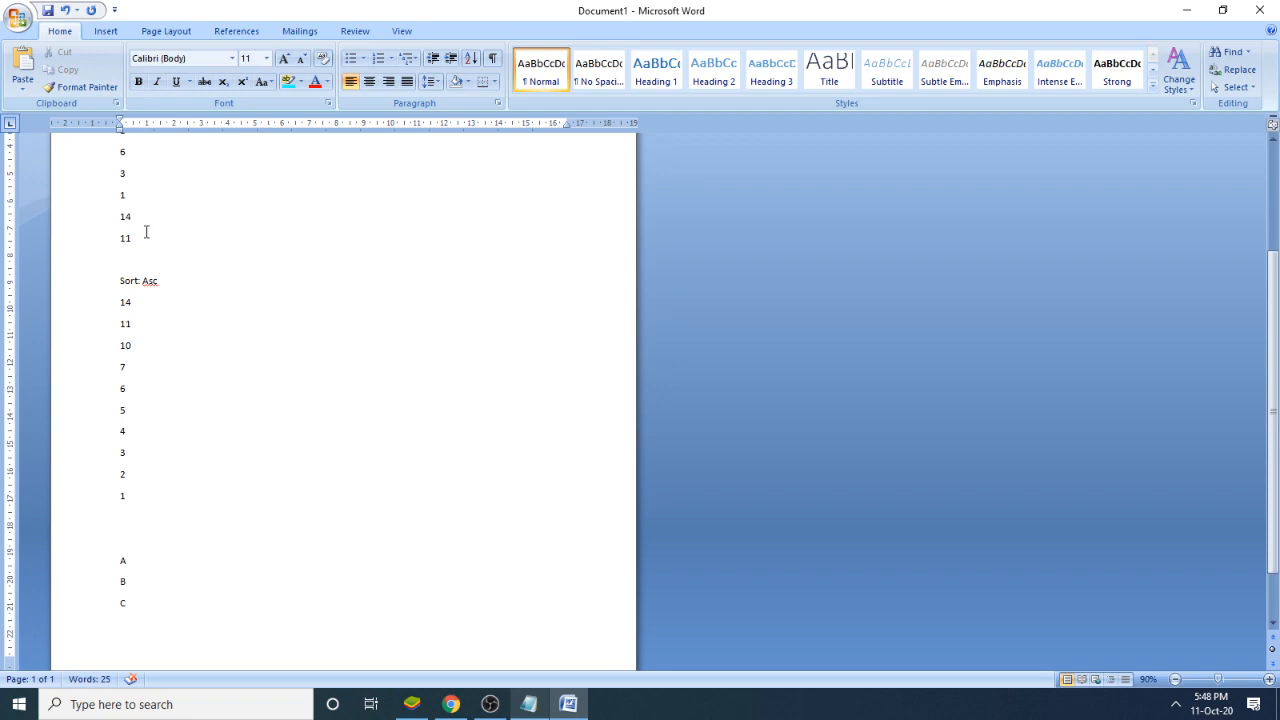
- Undo the backward deletions to restore the second page's letters, heading, paragraphs and "He is a Good Boy."
{"action": "left_click", "coordinate": [66, 11]}
{"action": "left_click", "coordinate": [66, 11]}
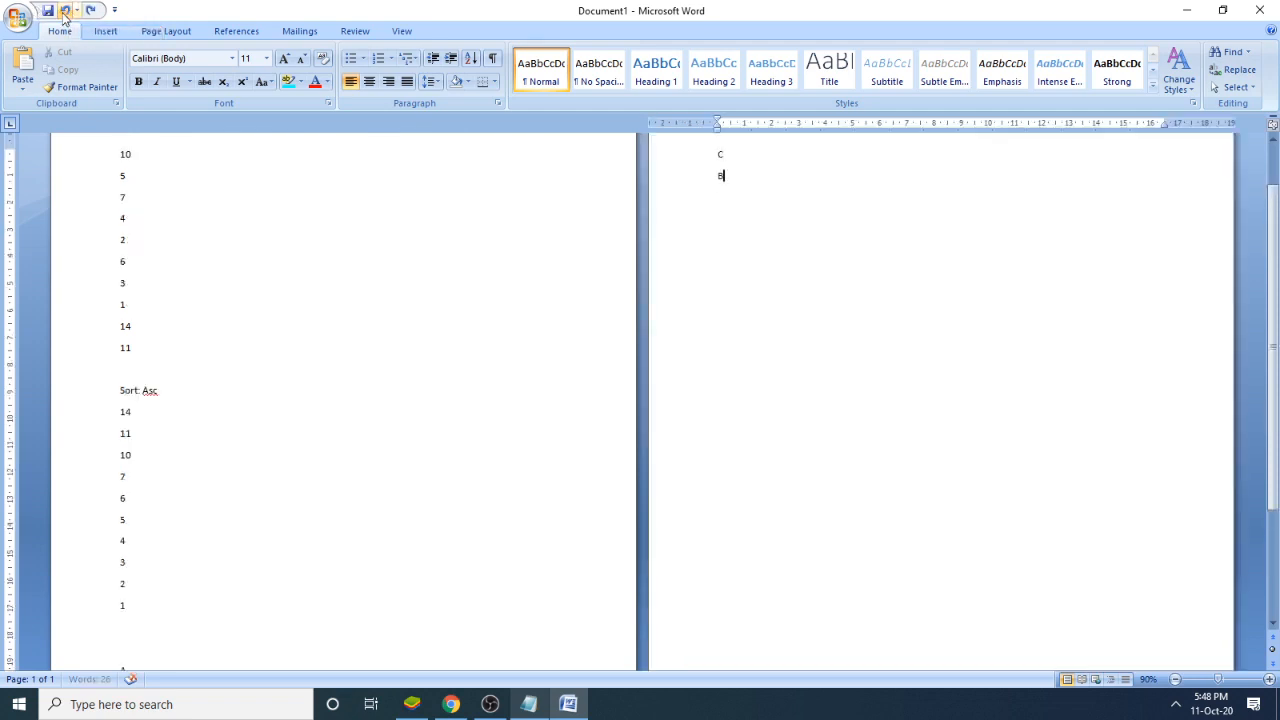
{"action": "left_click", "coordinate": [66, 11]}
{"action": "left_click", "coordinate": [66, 11]}
{"action": "left_click", "coordinate": [66, 11]}
{"action": "left_click", "coordinate": [65, 15]}
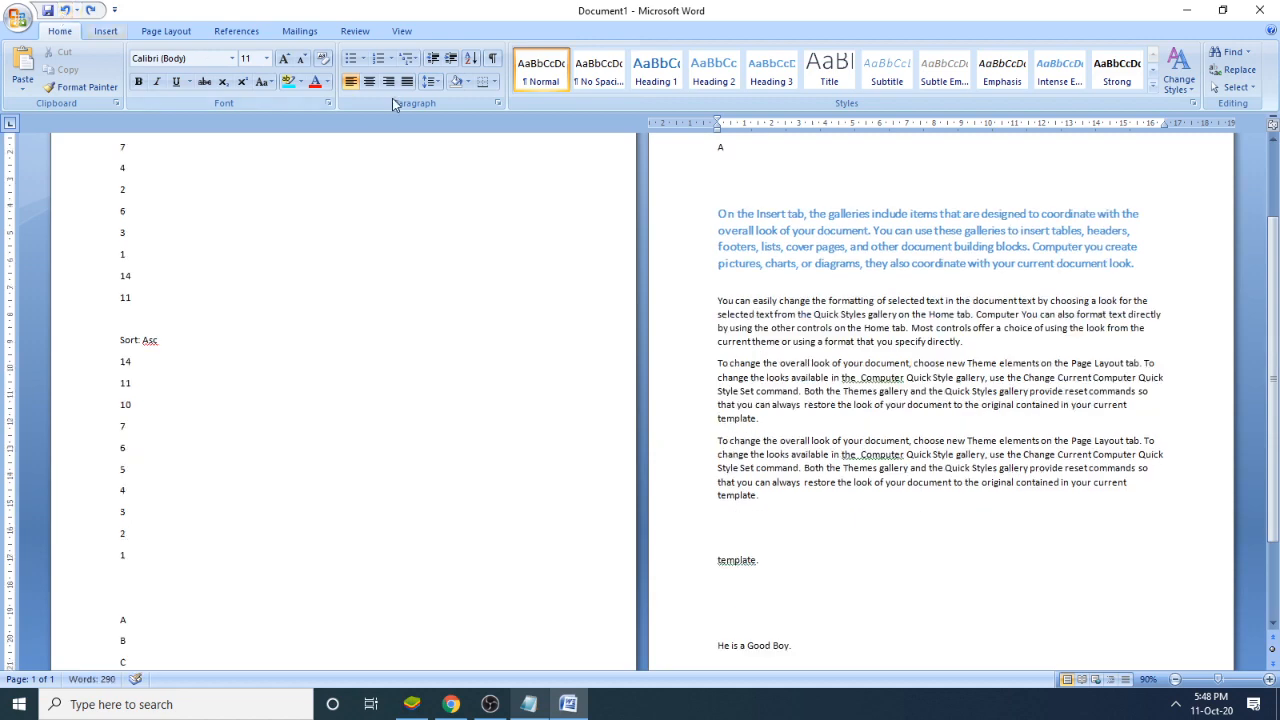
{"action": "scroll", "coordinate": [788, 292], "scroll_direction": "up", "scroll_amount": 2}
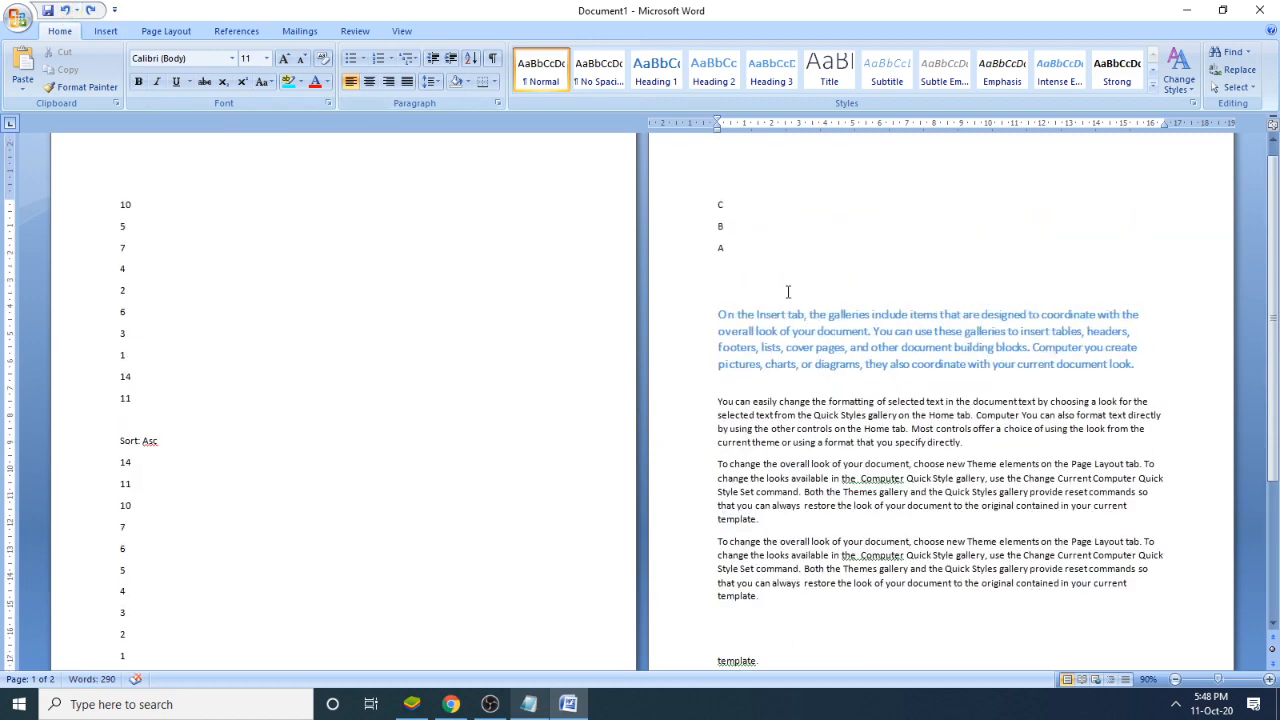
- Place the cursor on the blank line below "C" on the first page and bring up the On-Screen Keyboard above it
{"action": "scroll", "coordinate": [715, 330], "scroll_direction": "down", "scroll_amount": 5}
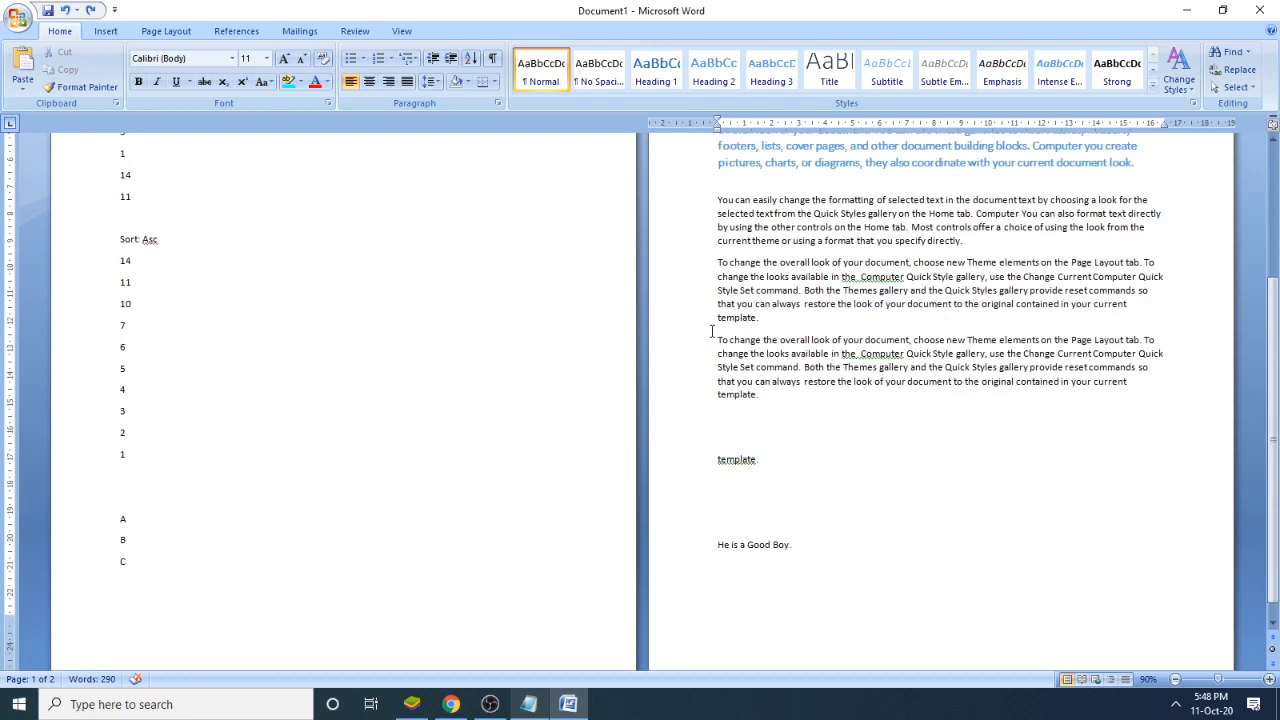
{"action": "left_click", "coordinate": [258, 589]}
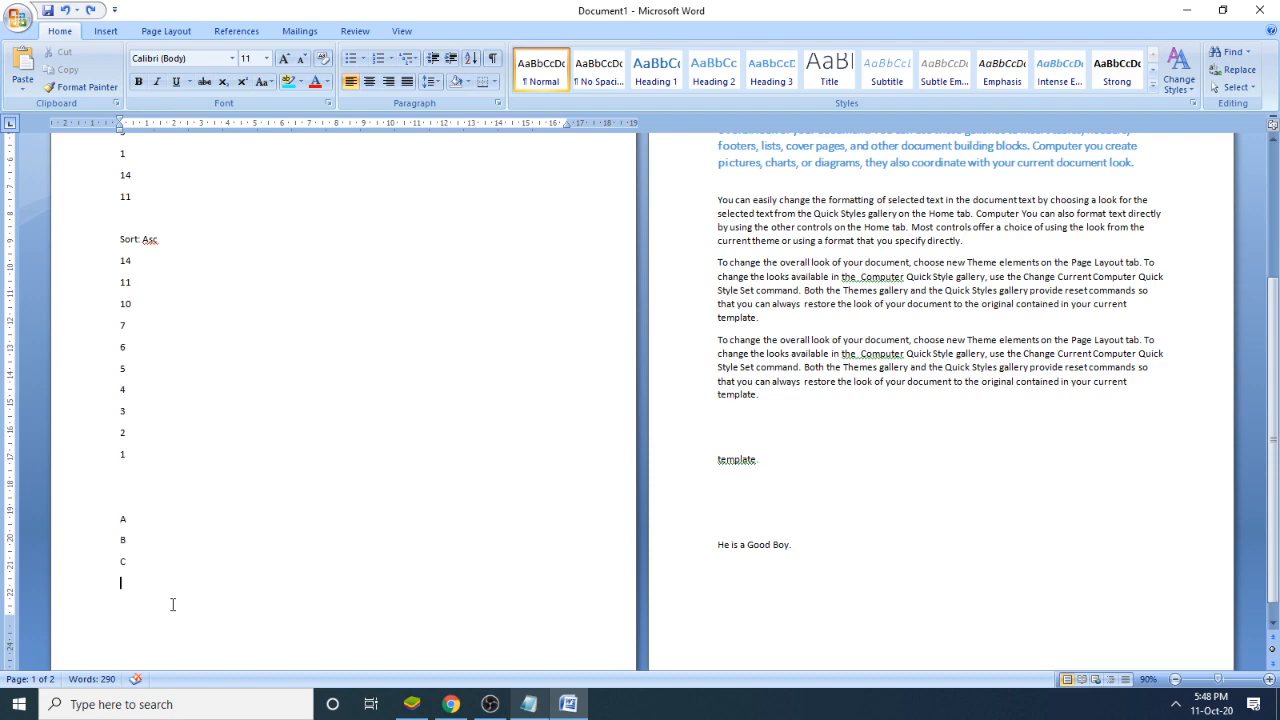
{"action": "key", "text": "super"}
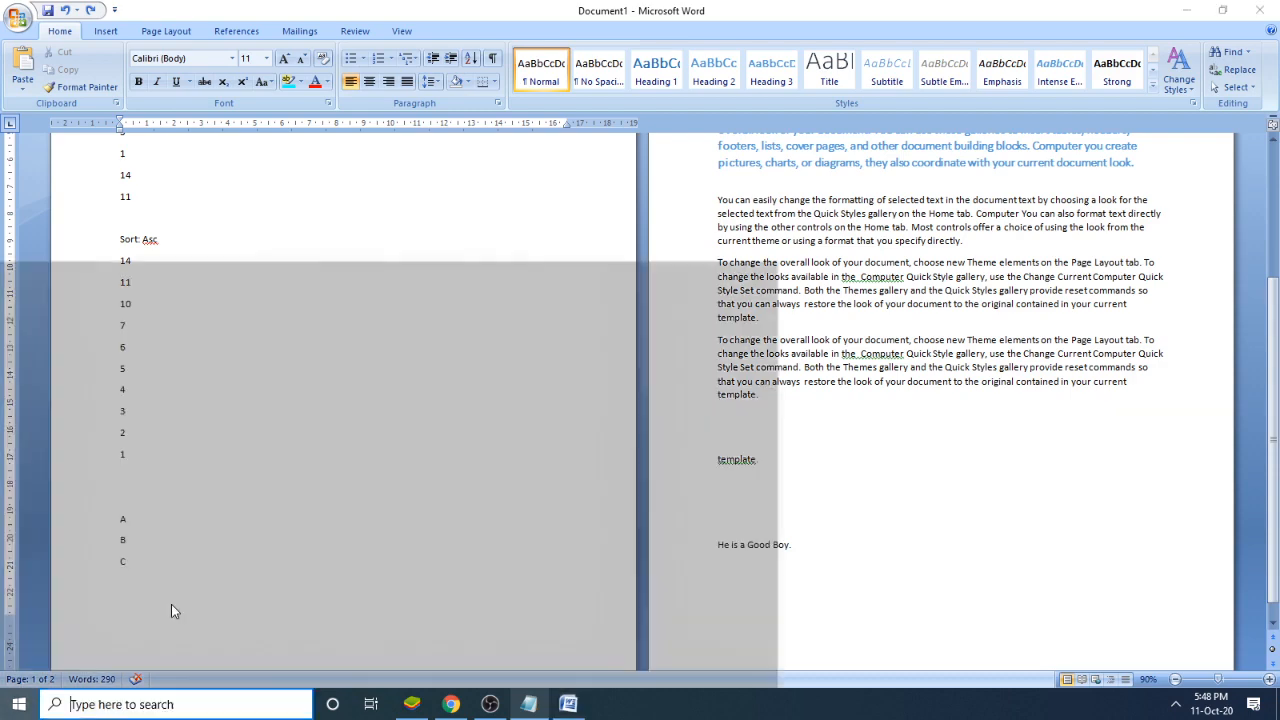
{"action": "type", "text": "key"}
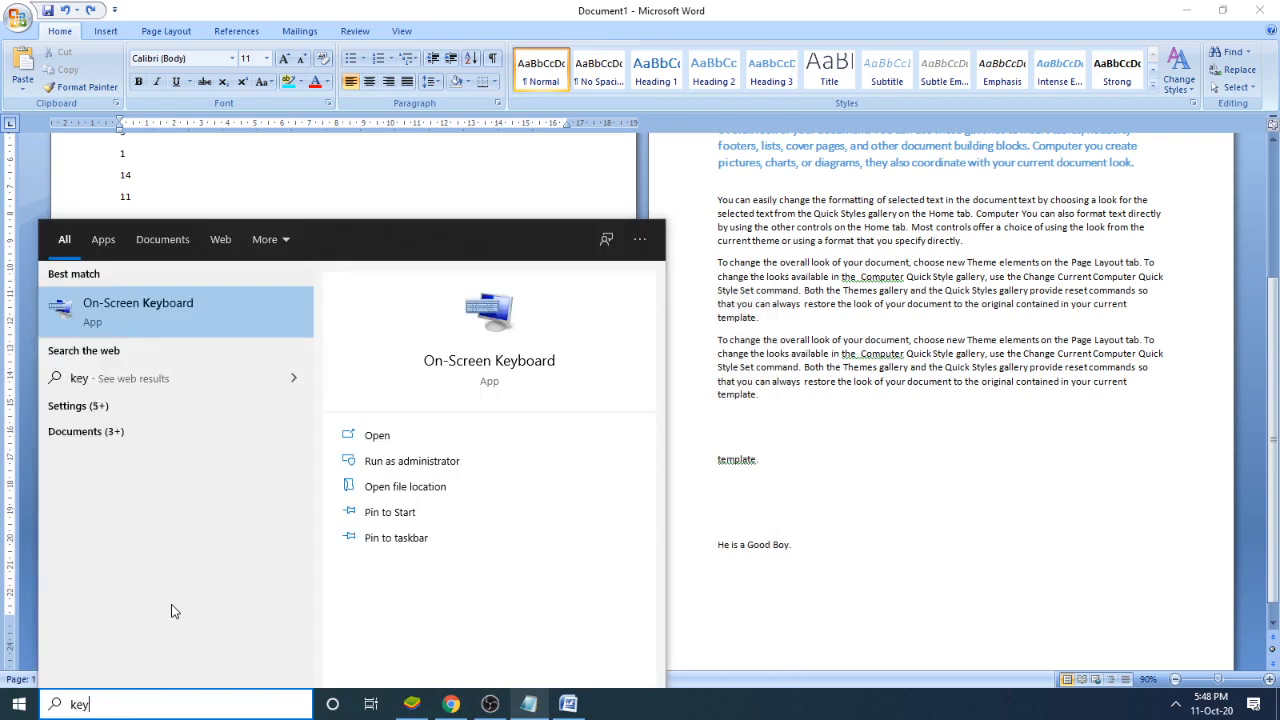
{"action": "left_click", "coordinate": [188, 323]}
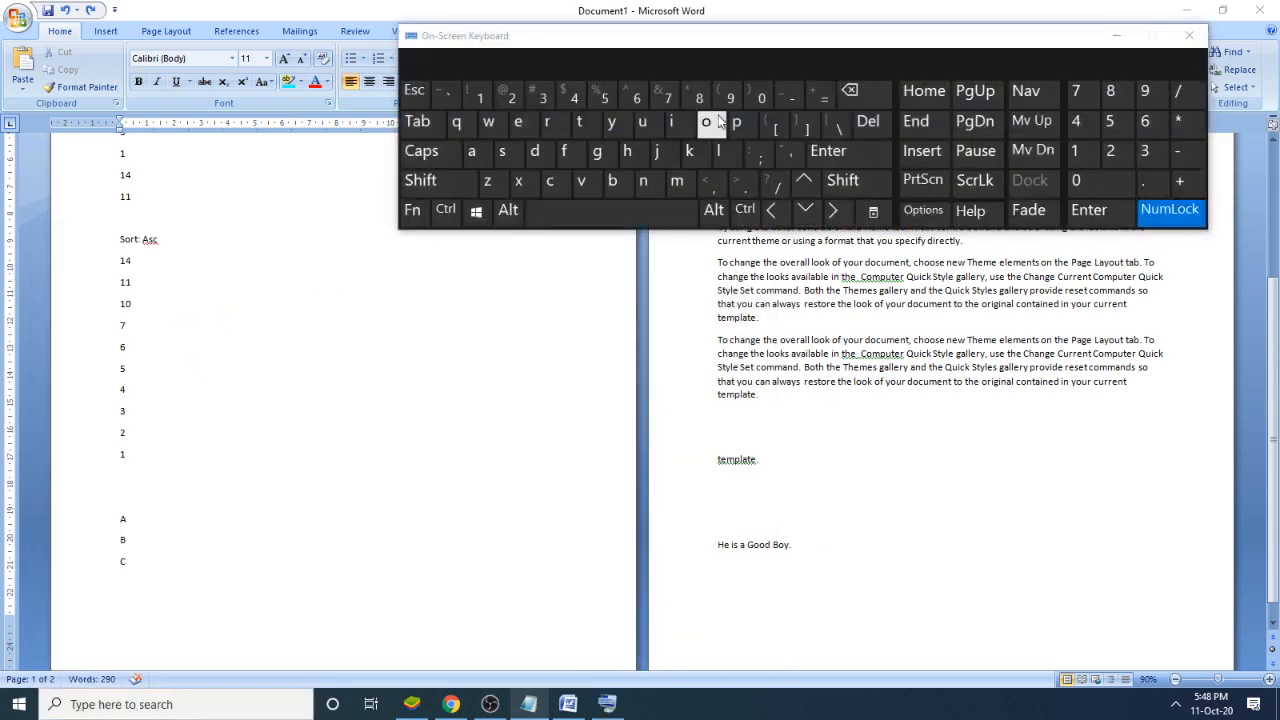
{"action": "left_click_drag", "start_coordinate": [757, 36], "coordinate": [381, 164]}
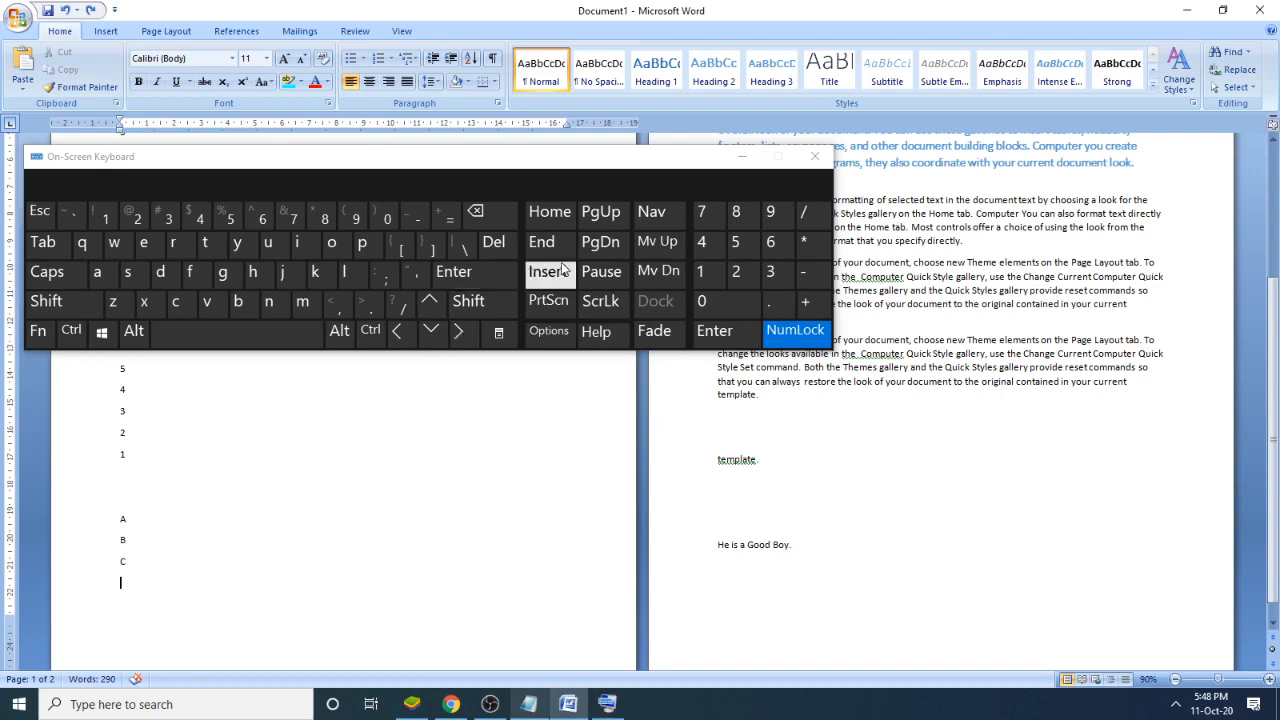
- Delete the text forward from below "C" and from below the sorted list's final "1", leaving only the number lists on the first page
{"action": "left_click", "coordinate": [494, 245]}
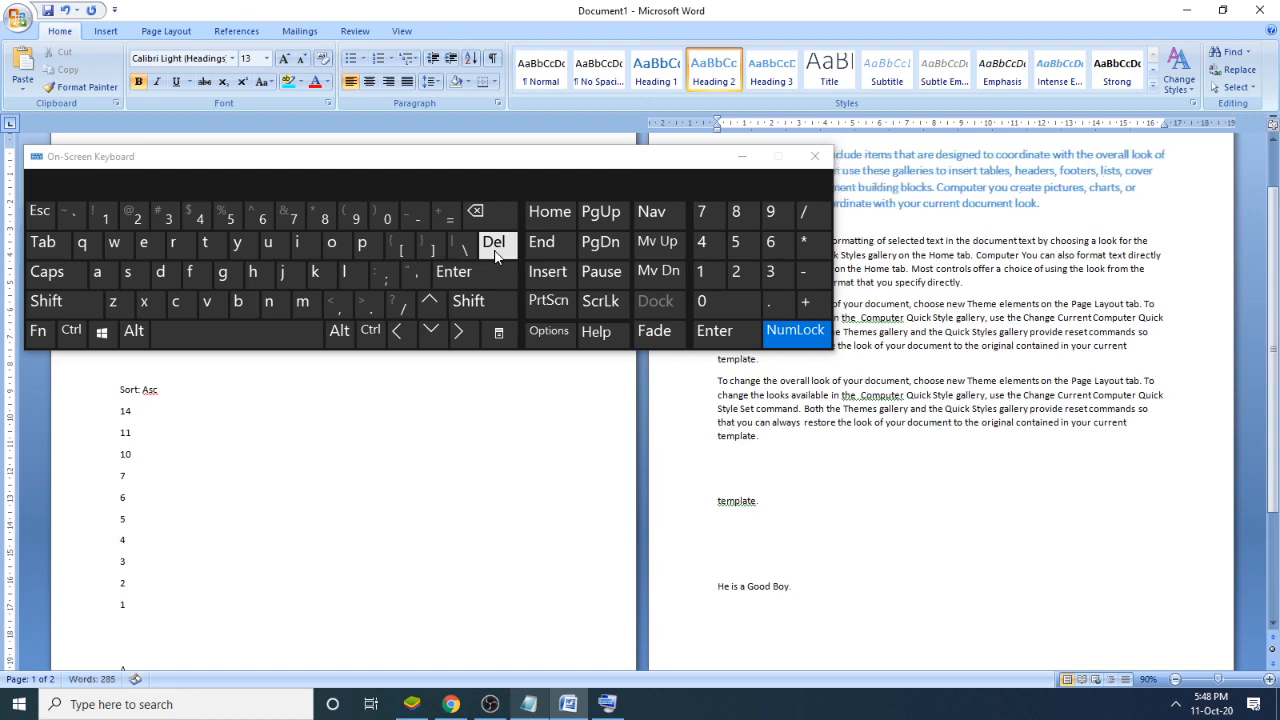
{"action": "left_click_drag", "start_coordinate": [628, 165], "coordinate": [404, 108]}
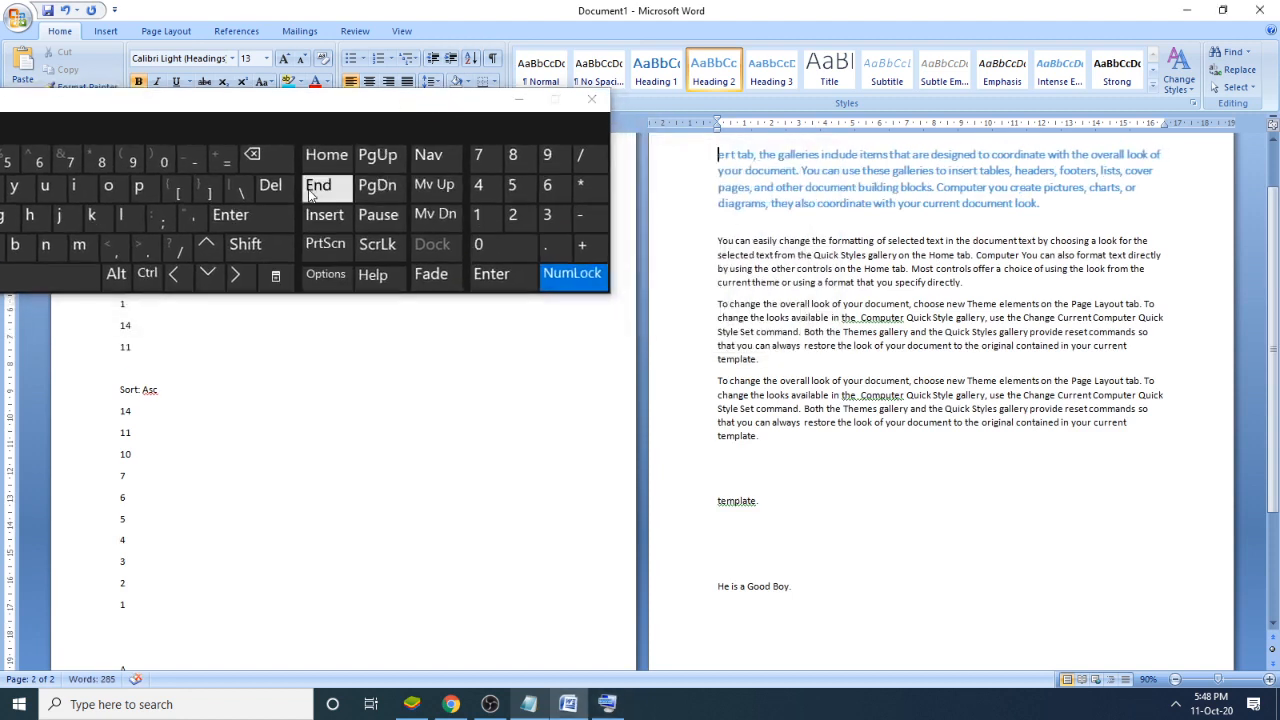
{"action": "left_click", "coordinate": [190, 617]}
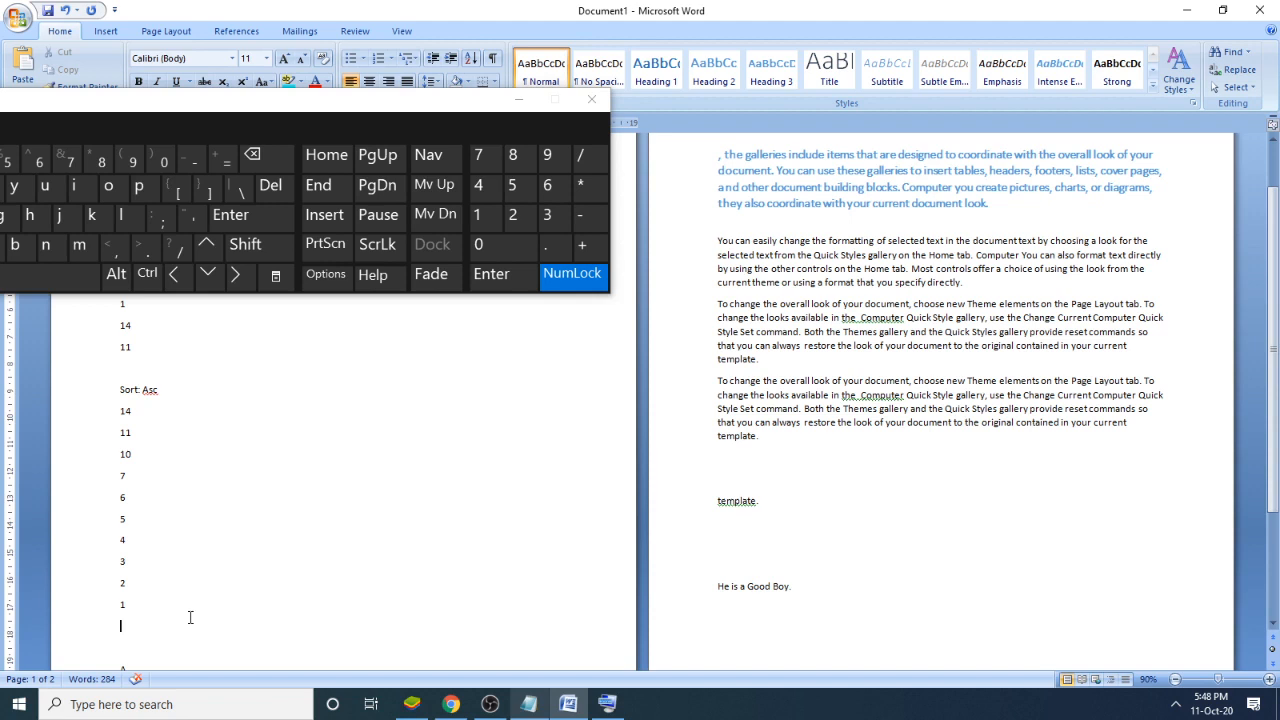
{"action": "key", "text": "Delete"}
{"action": "key", "text": "Delete"}
{"action": "key", "text": "Delete"}
{"action": "key", "text": "Delete"}
{"action": "key", "text": "Delete"}
{"action": "key", "text": "Delete"}
{"action": "key", "text": "Delete"}
{"action": "key", "text": "Delete"}
{"action": "key", "text": "Delete"}
{"action": "key", "text": "Delete"}
{"action": "key", "text": "Delete"}
{"action": "key", "text": "Delete"}
{"action": "key", "text": "Delete"}
{"action": "key", "text": "Delete"}
{"action": "key", "text": "Delete"}
{"action": "key", "text": "Delete"}
{"action": "key", "text": "Delete"}
{"action": "key", "text": "Delete"}
{"action": "key", "text": "Delete"}
{"action": "key", "text": "Delete"}
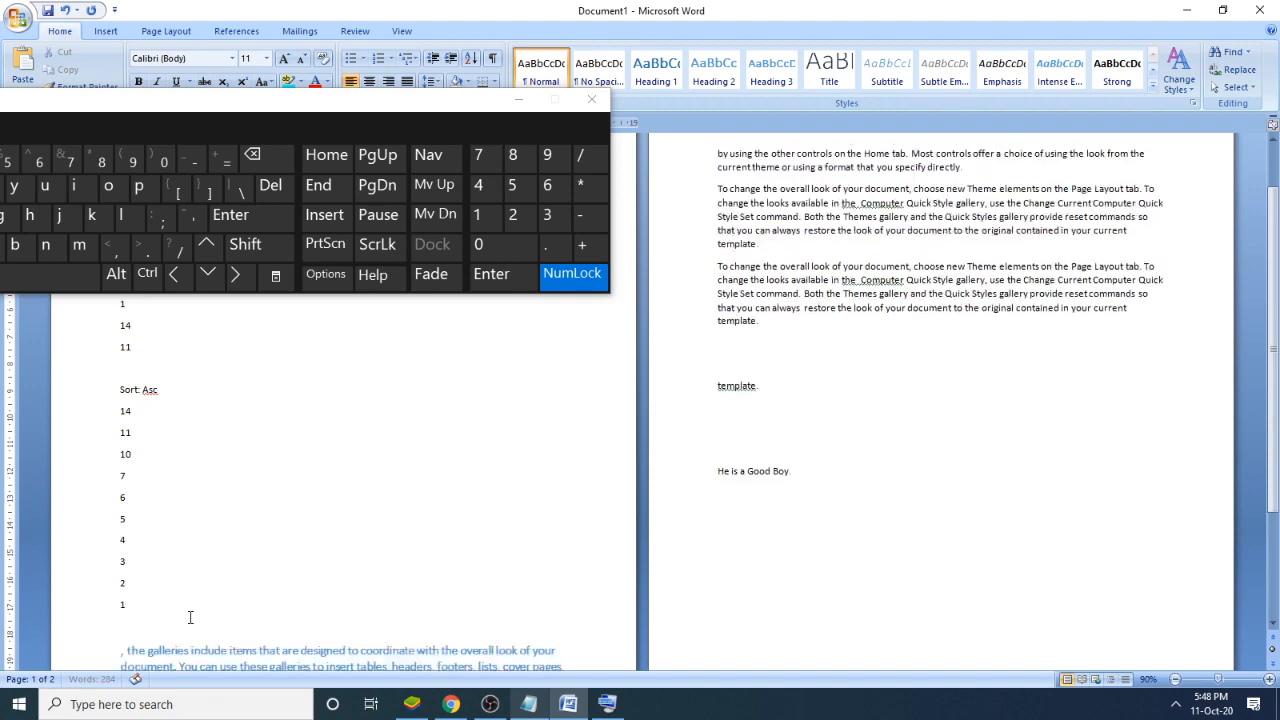
{"action": "key", "text": "Delete"}
{"action": "key", "text": "Delete"}
{"action": "key", "text": "Delete"}
{"action": "key", "text": "Delete"}
{"action": "key", "text": "Delete"}
{"action": "key", "text": "Delete"}
{"action": "key", "text": "Delete"}
{"action": "key", "text": "Delete"}
{"action": "key", "text": "Delete"}
{"action": "key", "text": "Delete"}
{"action": "key", "text": "Delete"}
{"action": "key", "text": "Delete"}
{"action": "key", "text": "Delete"}
{"action": "key", "text": "Delete"}
{"action": "key", "text": "Delete"}
{"action": "key", "text": "Delete"}
{"action": "key", "text": "Delete"}
{"action": "key", "text": "Delete"}
{"action": "key", "text": "Delete"}
{"action": "key", "text": "Delete"}
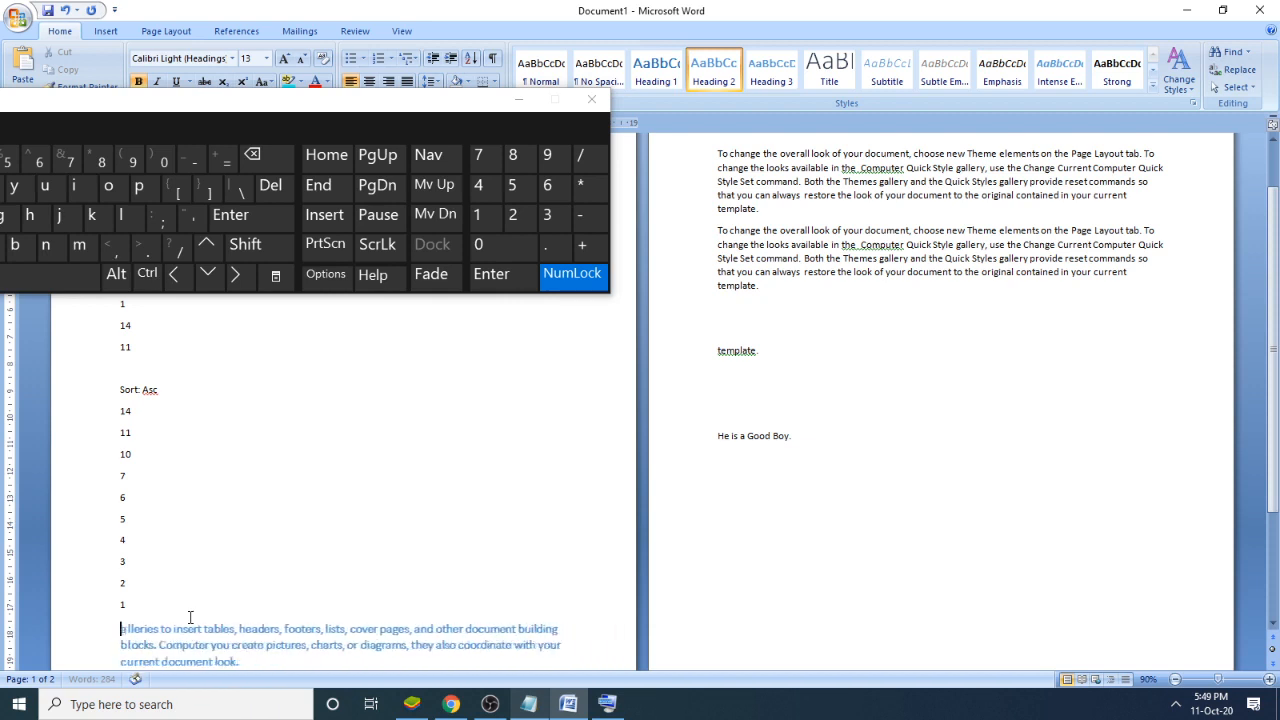
{"action": "key", "text": "Delete"}
{"action": "key", "text": "Delete"}
{"action": "key", "text": "Delete"}
{"action": "key", "text": "Delete"}
{"action": "key", "text": "Delete"}
{"action": "key", "text": "Delete"}
{"action": "key", "text": "Delete"}
{"action": "key", "text": "Delete"}
{"action": "key", "text": "Delete"}
{"action": "key", "text": "Delete"}
{"action": "key", "text": "Delete"}
{"action": "key", "text": "Delete"}
{"action": "key", "text": "Delete"}
{"action": "key", "text": "Delete"}
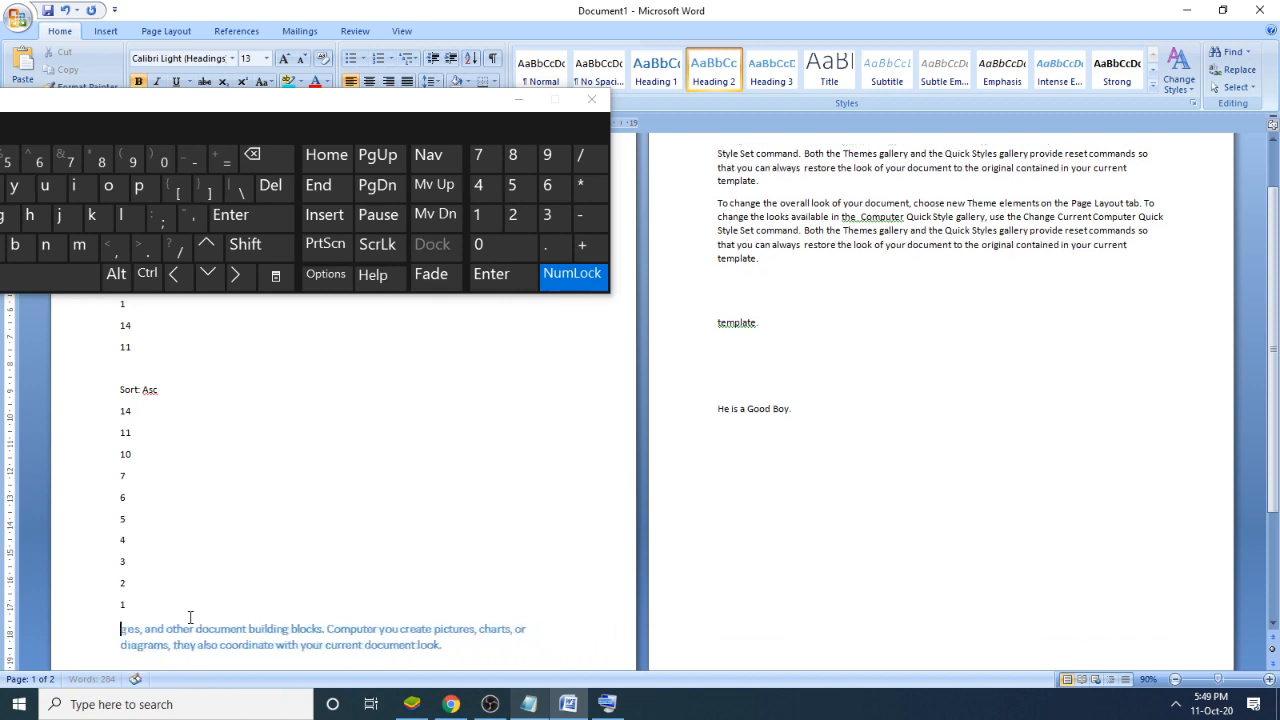
{"action": "key", "text": "Delete"}
{"action": "key", "text": "Delete"}
{"action": "key", "text": "Delete"}
{"action": "key", "text": "Delete"}
{"action": "key", "text": "Delete"}
{"action": "key", "text": "Delete"}
{"action": "key", "text": "Delete"}
{"action": "key", "text": "Delete"}
{"action": "key", "text": "Delete"}
{"action": "key", "text": "Delete"}
{"action": "key", "text": "Delete"}
{"action": "key", "text": "Delete"}
{"action": "key", "text": "Delete"}
{"action": "key", "text": "Delete"}
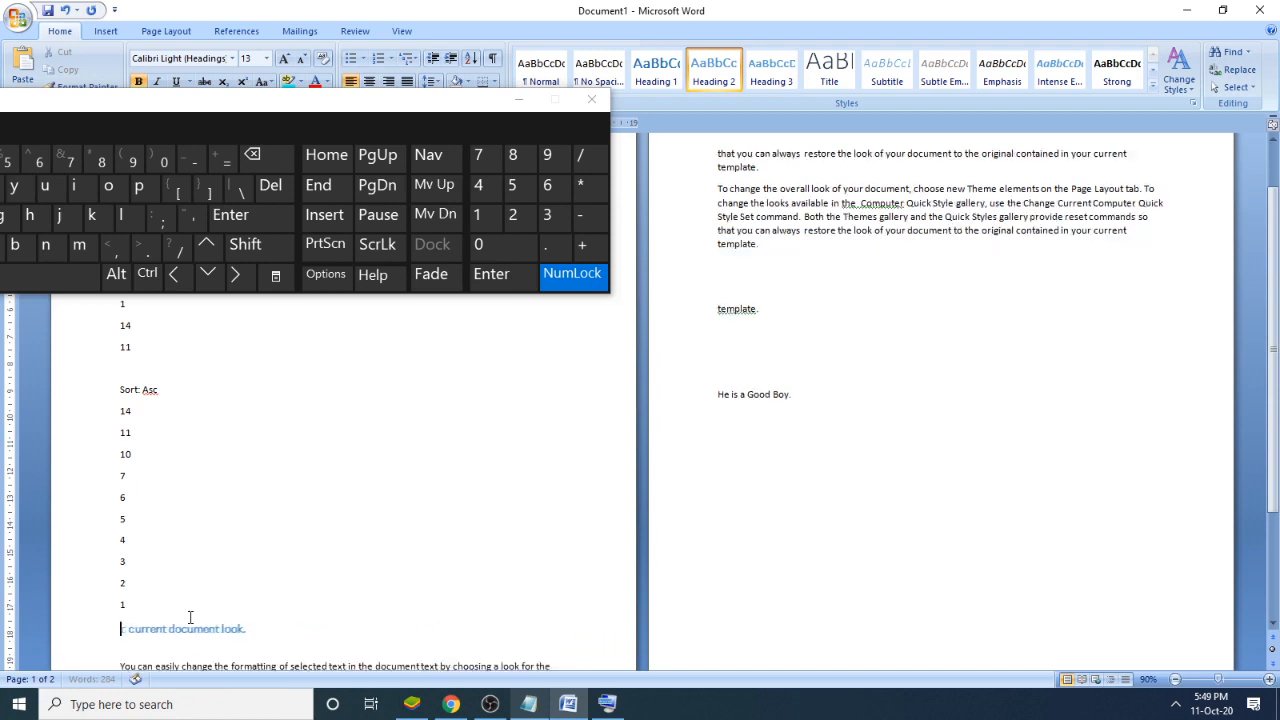
{"action": "key", "text": "Delete"}
{"action": "key", "text": "Delete"}
{"action": "key", "text": "Delete"}
{"action": "key", "text": "Delete"}
{"action": "key", "text": "Delete"}
{"action": "key", "text": "Delete"}
{"action": "key", "text": "Delete"}
{"action": "key", "text": "Delete"}
{"action": "key", "text": "Delete"}
{"action": "key", "text": "Delete"}
{"action": "key", "text": "Delete"}
{"action": "key", "text": "Delete"}
{"action": "key", "text": "Delete"}
{"action": "key", "text": "Delete"}
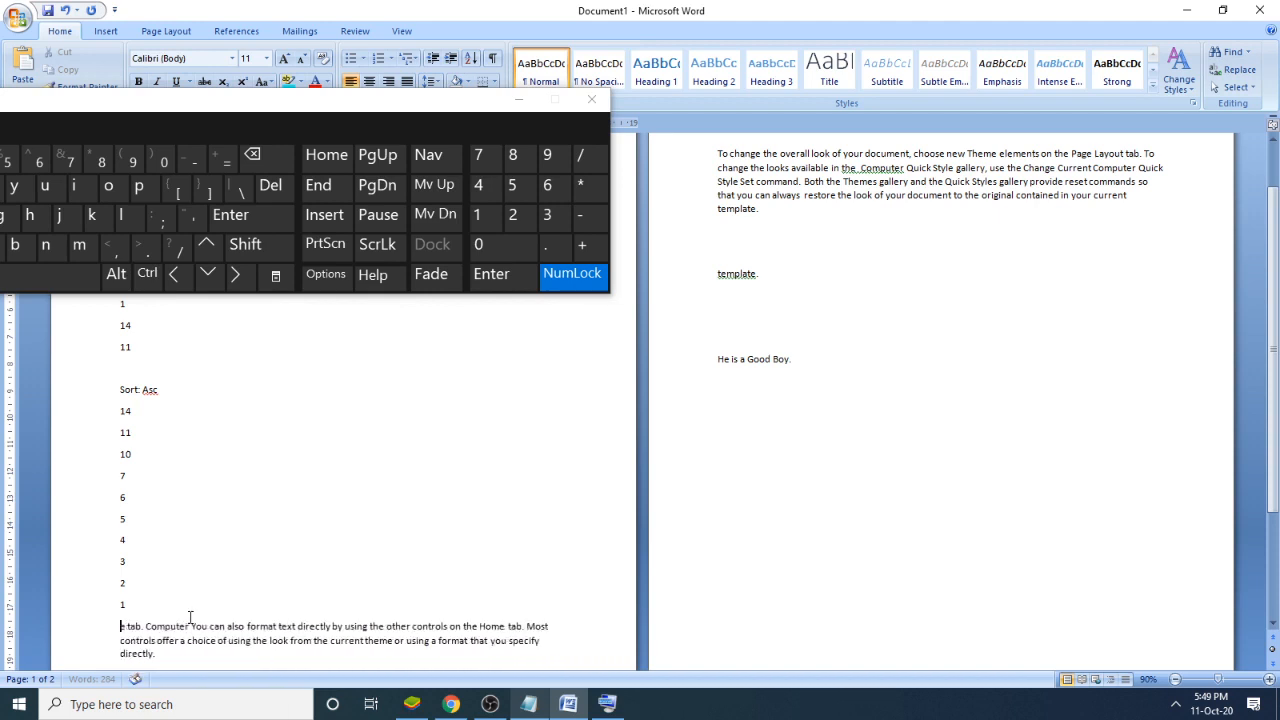
{"action": "key", "text": "Delete"}
{"action": "key", "text": "Delete"}
{"action": "key", "text": "Delete"}
{"action": "key", "text": "Delete"}
{"action": "key", "text": "Delete"}
{"action": "key", "text": "Delete"}
{"action": "key", "text": "Delete"}
{"action": "key", "text": "Delete"}
{"action": "key", "text": "Delete"}
{"action": "key", "text": "Delete"}
{"action": "key", "text": "Delete"}
{"action": "key", "text": "Delete"}
{"action": "key", "text": "Delete"}
{"action": "key", "text": "Delete"}
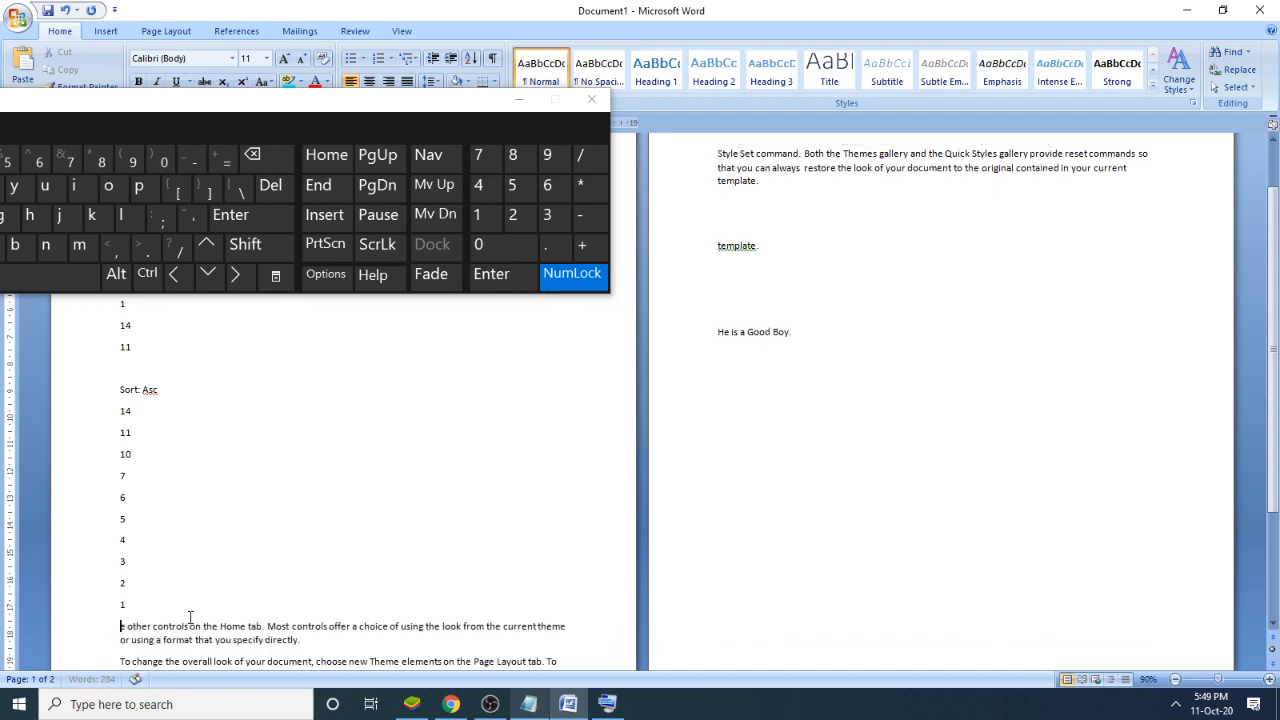
{"action": "key", "text": "Delete"}
{"action": "key", "text": "Delete"}
{"action": "key", "text": "Delete"}
{"action": "key", "text": "Delete"}
{"action": "key", "text": "Delete"}
{"action": "key", "text": "Delete"}
{"action": "key", "text": "Delete"}
{"action": "key", "text": "Delete"}
{"action": "key", "text": "Delete"}
{"action": "key", "text": "Delete"}
{"action": "key", "text": "Delete"}
{"action": "key", "text": "Delete"}
{"action": "key", "text": "Delete"}
{"action": "key", "text": "Delete"}
{"action": "key", "text": "Delete"}
{"action": "key", "text": "Delete"}
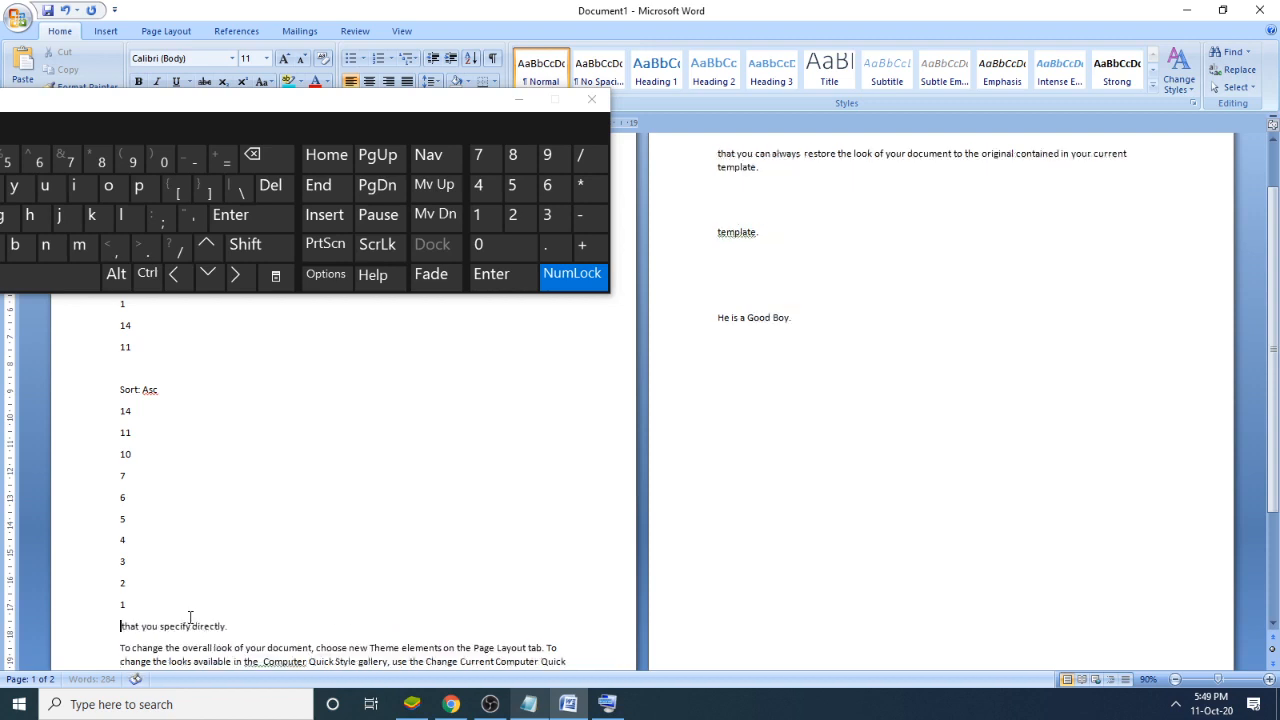
{"action": "key", "text": "Delete"}
{"action": "key", "text": "Delete"}
{"action": "key", "text": "Delete"}
{"action": "key", "text": "Delete"}
{"action": "key", "text": "Delete"}
{"action": "key", "text": "Delete"}
{"action": "key", "text": "Delete"}
{"action": "key", "text": "Delete"}
{"action": "key", "text": "Delete"}
{"action": "key", "text": "Delete"}
{"action": "key", "text": "Delete"}
{"action": "key", "text": "Delete"}
{"action": "key", "text": "Delete"}
{"action": "key", "text": "Delete"}
{"action": "key", "text": "Delete"}
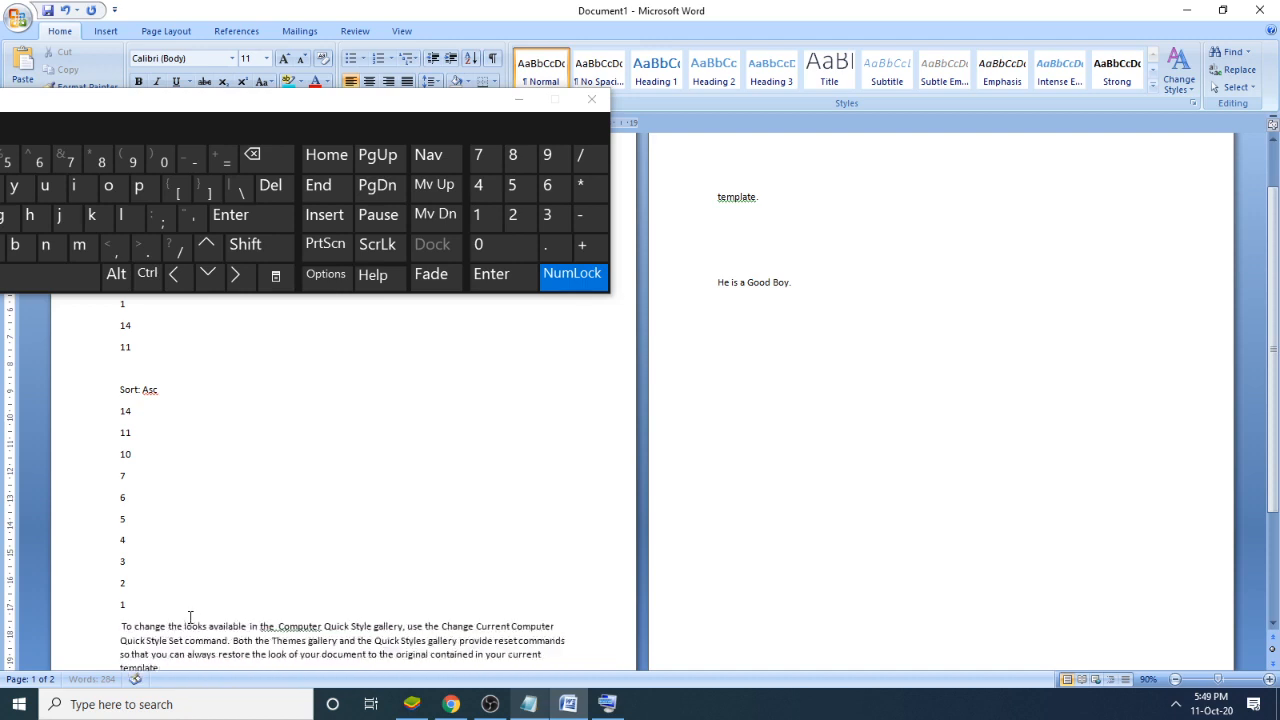
{"action": "key", "text": "Delete"}
{"action": "key", "text": "Delete"}
{"action": "key", "text": "Delete"}
{"action": "key", "text": "Delete"}
{"action": "key", "text": "Delete"}
{"action": "key", "text": "Delete"}
{"action": "key", "text": "Delete"}
{"action": "key", "text": "Delete"}
{"action": "key", "text": "Delete"}
{"action": "key", "text": "Delete"}
{"action": "key", "text": "Delete"}
{"action": "key", "text": "Delete"}
{"action": "key", "text": "Delete"}
{"action": "key", "text": "Delete"}
{"action": "key", "text": "Delete"}
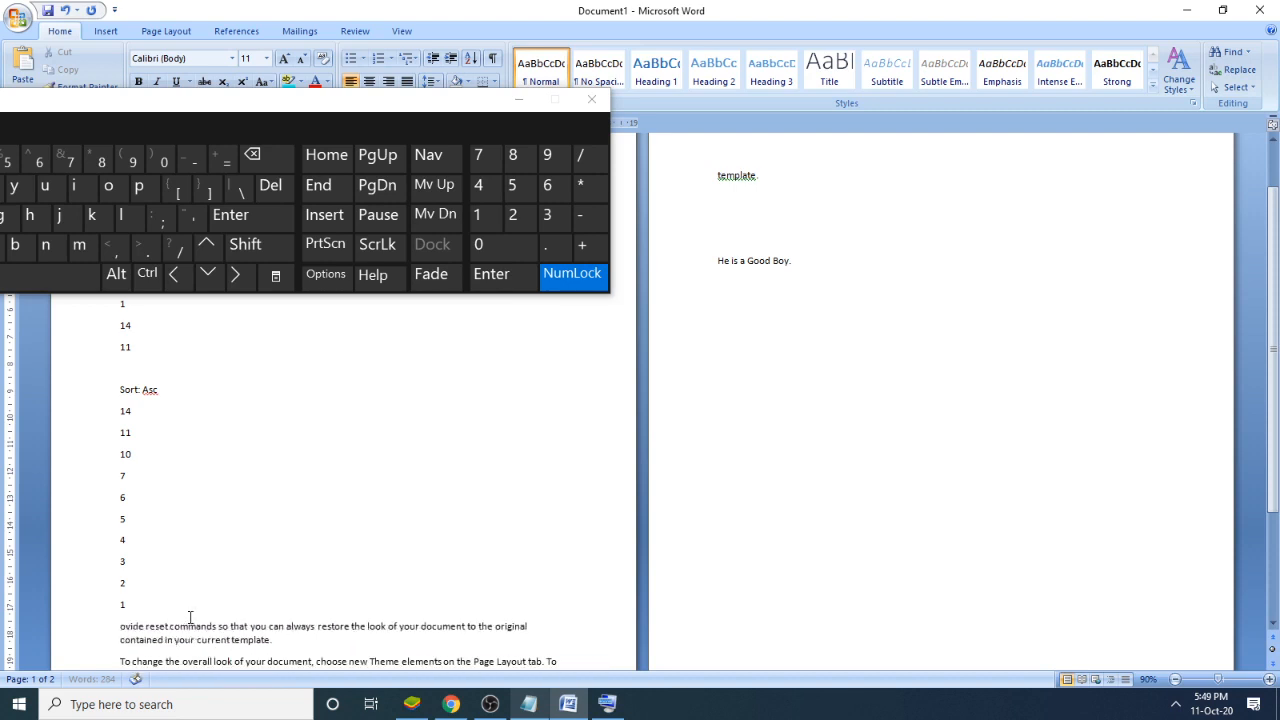
{"action": "key", "text": "Delete"}
{"action": "key", "text": "Delete"}
{"action": "key", "text": "Delete"}
{"action": "key", "text": "Delete"}
{"action": "key", "text": "Delete"}
{"action": "key", "text": "Delete"}
{"action": "key", "text": "Delete"}
{"action": "key", "text": "Delete"}
{"action": "key", "text": "Delete"}
{"action": "key", "text": "Delete"}
{"action": "key", "text": "Delete"}
{"action": "key", "text": "Delete"}
{"action": "key", "text": "Delete"}
{"action": "key", "text": "Delete"}
{"action": "key", "text": "Delete"}
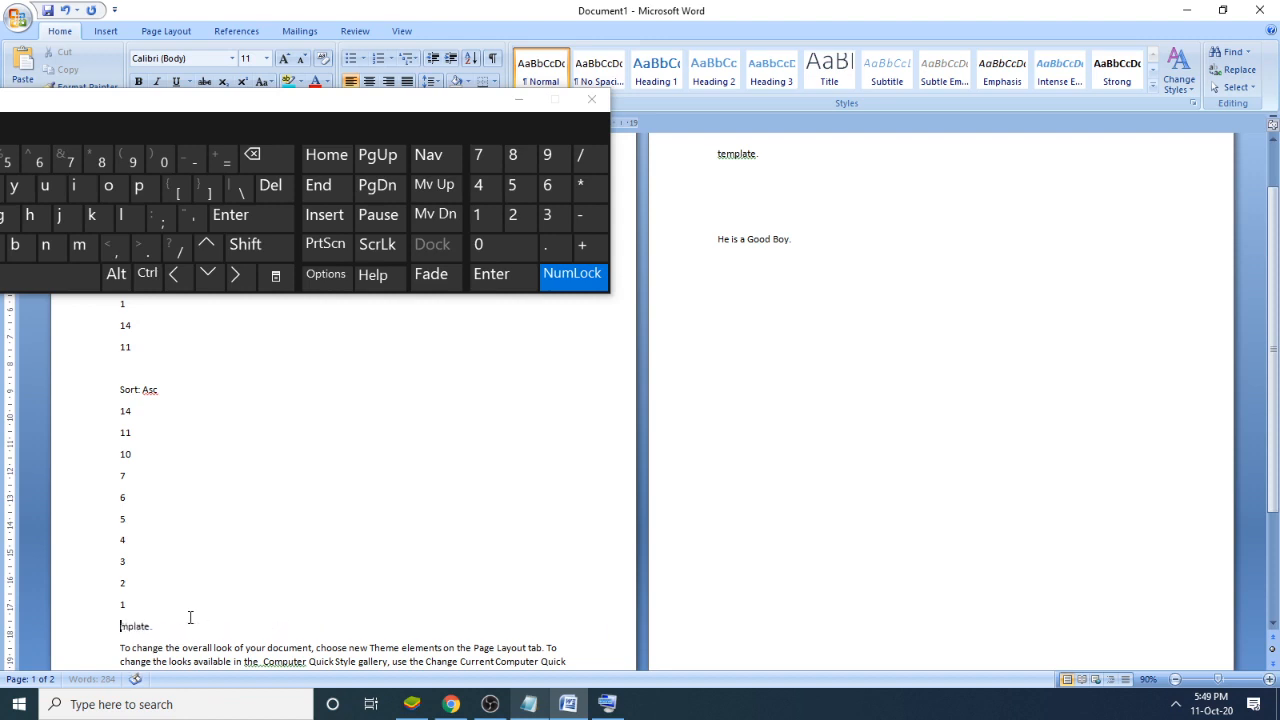
{"action": "key", "text": "Delete"}
{"action": "key", "text": "Delete"}
{"action": "key", "text": "Delete"}
{"action": "key", "text": "Delete"}
{"action": "key", "text": "Delete"}
{"action": "key", "text": "Delete"}
{"action": "key", "text": "Delete"}
{"action": "key", "text": "Delete"}
{"action": "key", "text": "Delete"}
{"action": "key", "text": "Delete"}
{"action": "key", "text": "Delete"}
{"action": "key", "text": "Delete"}
{"action": "key", "text": "Delete"}
{"action": "key", "text": "Delete"}
{"action": "key", "text": "Delete"}
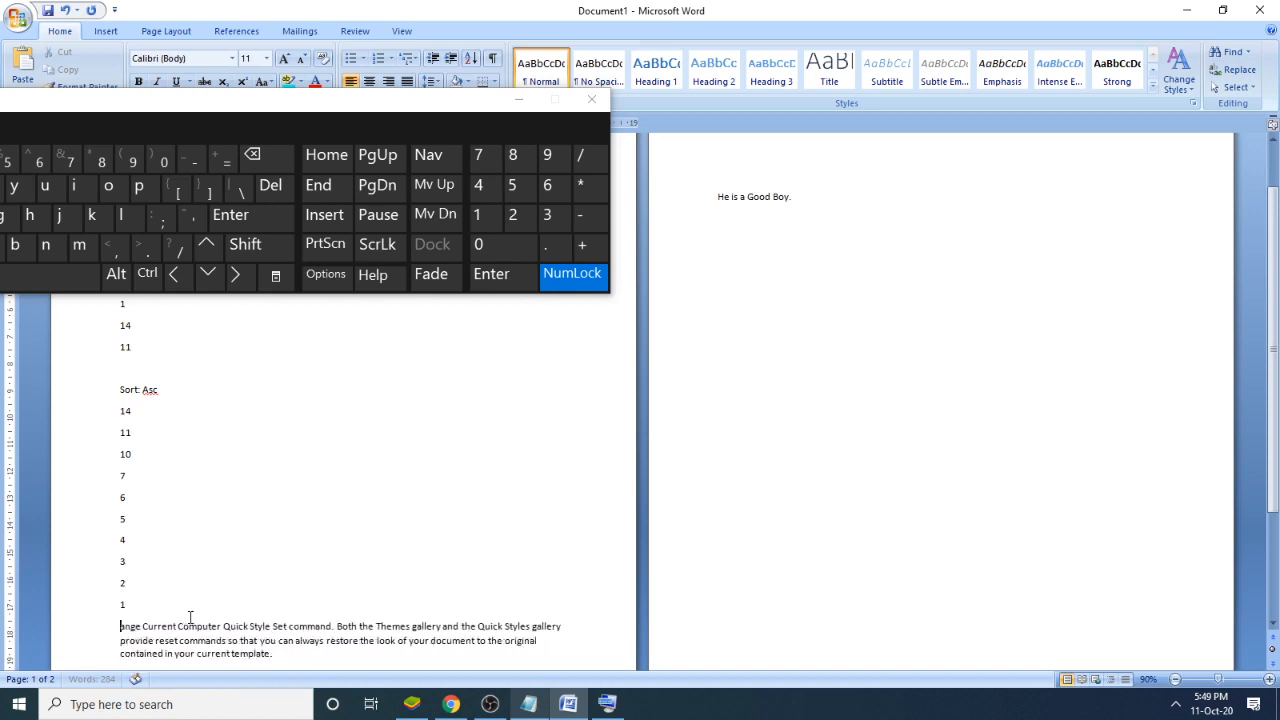
{"action": "key", "text": "Delete"}
{"action": "key", "text": "Delete"}
{"action": "key", "text": "Delete"}
{"action": "key", "text": "Delete"}
{"action": "key", "text": "Delete"}
{"action": "key", "text": "Delete"}
{"action": "key", "text": "Delete"}
{"action": "key", "text": "Delete"}
{"action": "key", "text": "Delete"}
{"action": "key", "text": "Delete"}
{"action": "key", "text": "Delete"}
{"action": "key", "text": "Delete"}
{"action": "key", "text": "Delete"}
{"action": "key", "text": "Delete"}
{"action": "key", "text": "Delete"}
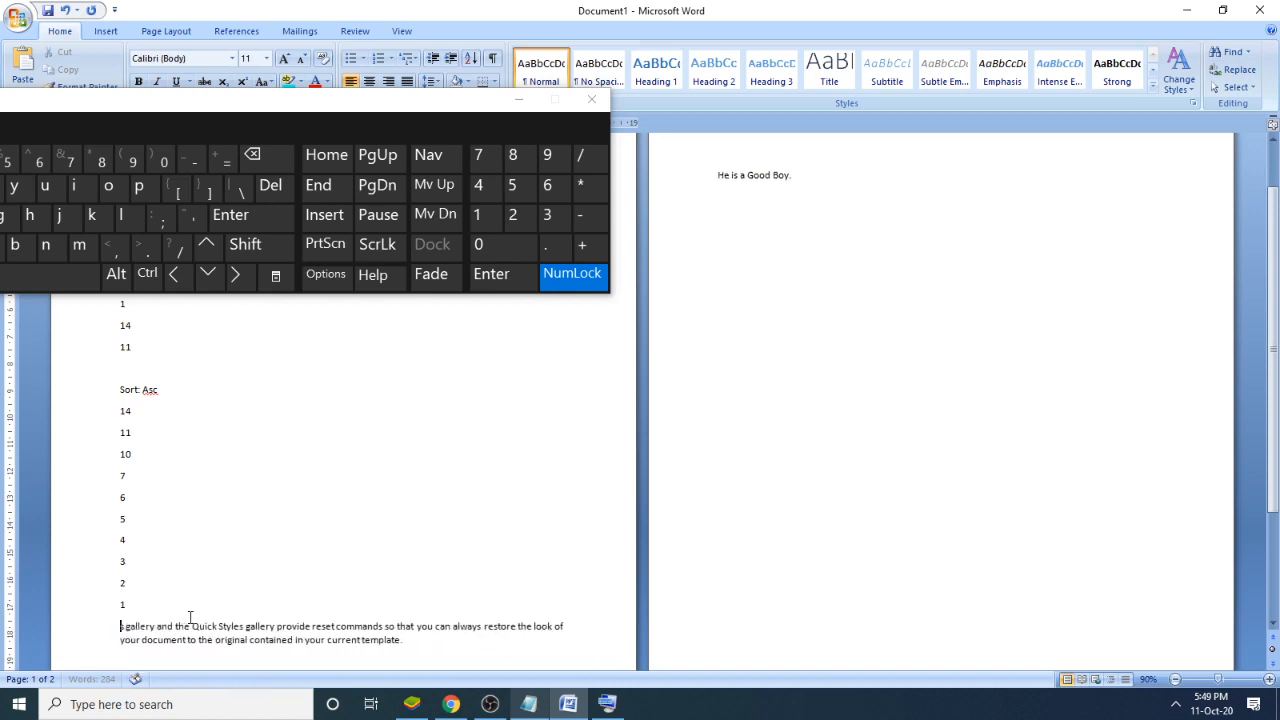
{"action": "key", "text": "Delete"}
{"action": "key", "text": "Delete"}
{"action": "key", "text": "Delete"}
{"action": "key", "text": "Delete"}
{"action": "key", "text": "Delete"}
{"action": "key", "text": "Delete"}
{"action": "key", "text": "Delete"}
{"action": "key", "text": "Delete"}
{"action": "key", "text": "Delete"}
{"action": "key", "text": "Delete"}
{"action": "key", "text": "Delete"}
{"action": "key", "text": "Delete"}
{"action": "key", "text": "Delete"}
{"action": "key", "text": "Delete"}
{"action": "key", "text": "Delete"}
{"action": "key", "text": "Delete"}
{"action": "key", "text": "Delete"}
{"action": "key", "text": "Delete"}
{"action": "key", "text": "Delete"}
{"action": "key", "text": "Delete"}
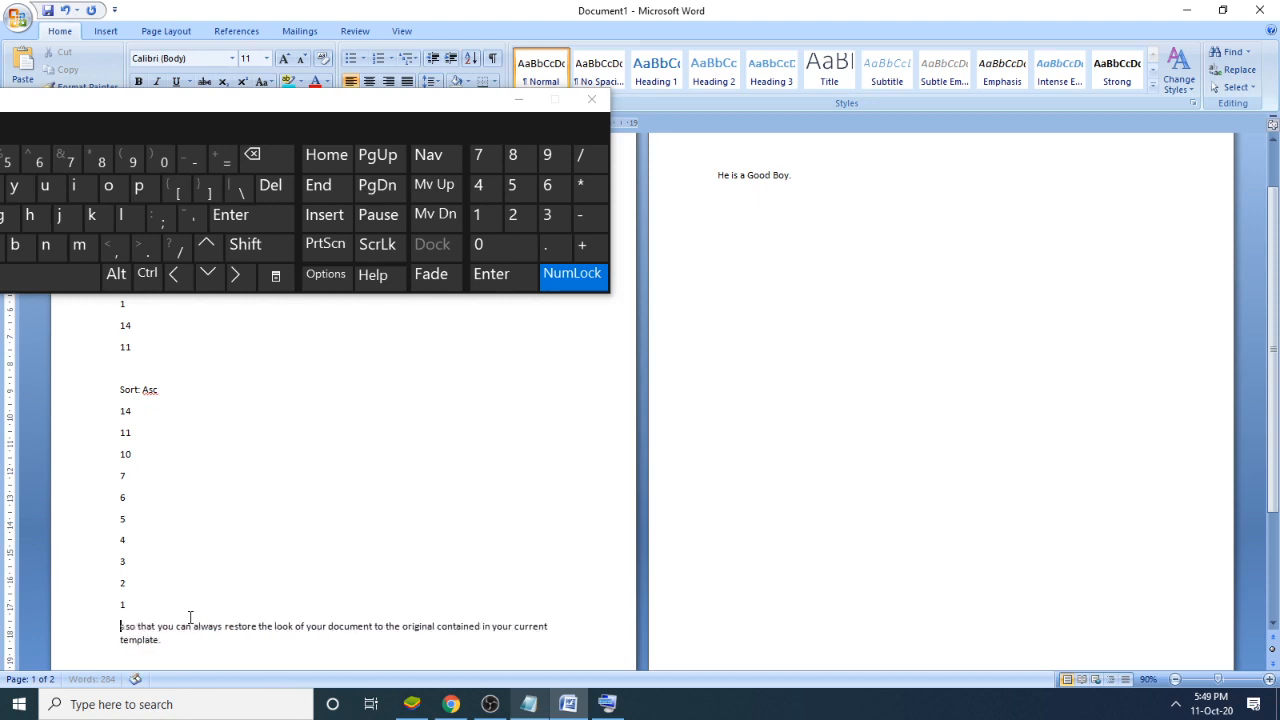
{"action": "key", "text": "Delete"}
{"action": "key", "text": "Delete"}
{"action": "key", "text": "Delete"}
{"action": "key", "text": "Delete"}
{"action": "key", "text": "Delete"}
{"action": "key", "text": "Delete"}
{"action": "key", "text": "Delete"}
{"action": "key", "text": "Delete"}
{"action": "key", "text": "Delete"}
{"action": "key", "text": "Delete"}
{"action": "key", "text": "Delete"}
{"action": "key", "text": "Delete"}
{"action": "key", "text": "Delete"}
{"action": "key", "text": "Delete"}
{"action": "key", "text": "Delete"}
{"action": "key", "text": "Delete"}
{"action": "key", "text": "Delete"}
{"action": "key", "text": "Delete"}
{"action": "key", "text": "Delete"}
{"action": "key", "text": "Delete"}
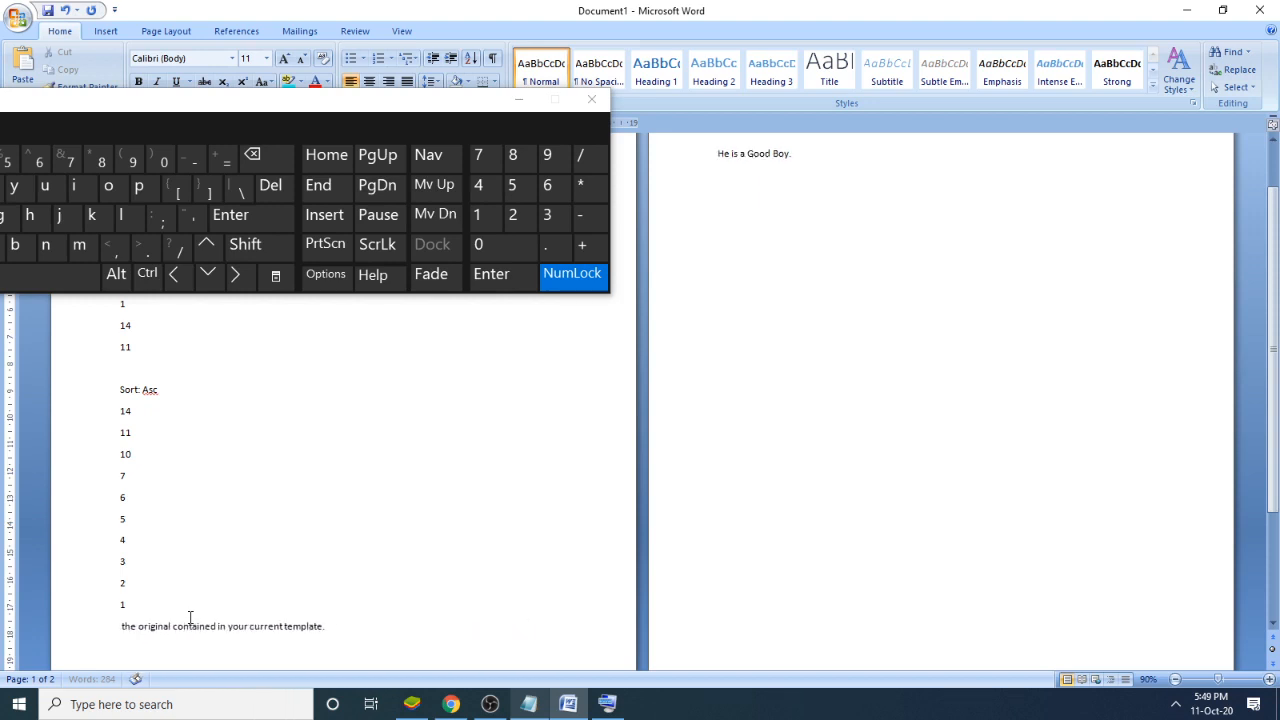
{"action": "key", "text": "Delete"}
{"action": "key", "text": "Delete"}
{"action": "key", "text": "Delete"}
{"action": "key", "text": "Delete"}
{"action": "key", "text": "Delete"}
{"action": "key", "text": "Delete"}
{"action": "key", "text": "Delete"}
{"action": "key", "text": "Delete"}
{"action": "key", "text": "Delete"}
{"action": "key", "text": "Delete"}
{"action": "key", "text": "Delete"}
{"action": "key", "text": "Delete"}
{"action": "key", "text": "Delete"}
{"action": "key", "text": "Delete"}
{"action": "key", "text": "Delete"}
{"action": "key", "text": "Delete"}
{"action": "key", "text": "Delete"}
{"action": "key", "text": "Delete"}
{"action": "key", "text": "Delete"}
{"action": "key", "text": "Delete"}
{"action": "key", "text": "Delete"}
{"action": "key", "text": "Delete"}
{"action": "key", "text": "Delete"}
{"action": "key", "text": "Delete"}
{"action": "key", "text": "Delete"}
{"action": "key", "text": "Delete"}
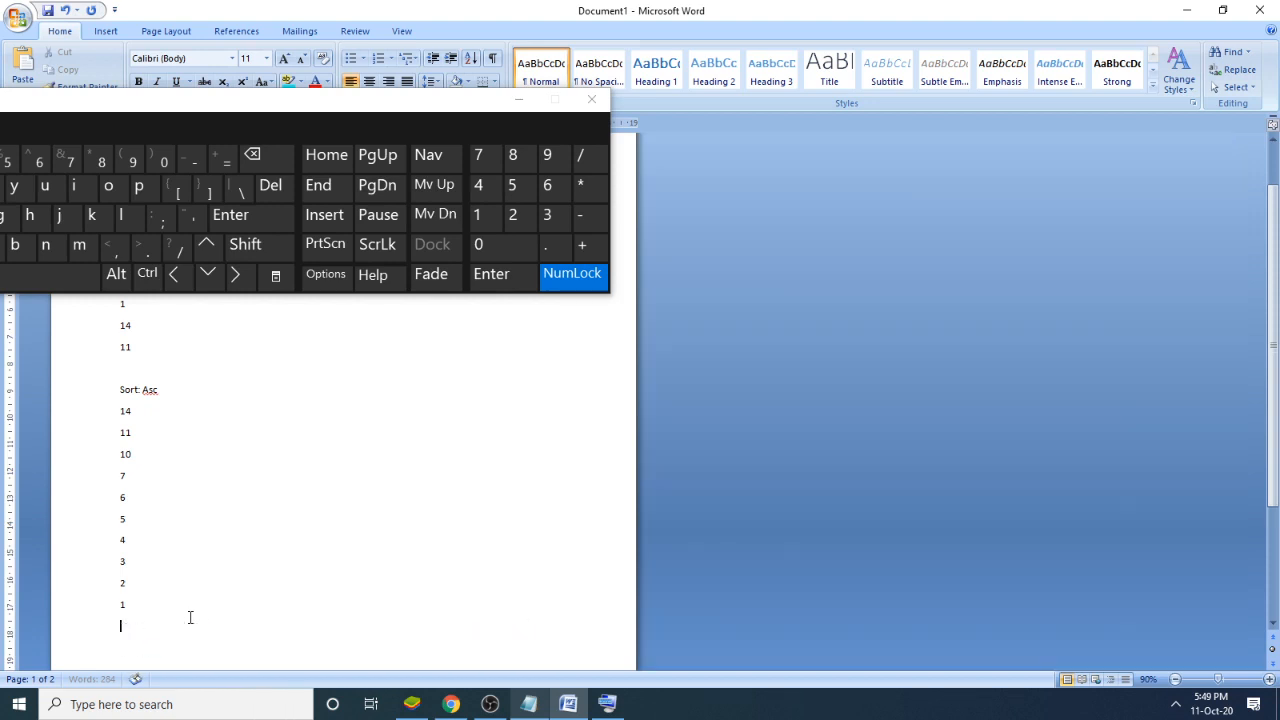
{"action": "key", "text": "Delete"}
{"action": "key", "text": "Delete"}
{"action": "key", "text": "Delete"}
{"action": "key", "text": "Delete"}
{"action": "key", "text": "Delete"}
{"action": "key", "text": "Delete"}
{"action": "key", "text": "Delete"}
{"action": "key", "text": "BackSpace"}
- In the Notepad notes under "Remove Page:", add ": Prev" after "Backspace" and ": Next" after "Delete", aligned with tabs
{"action": "left_click", "coordinate": [528, 703]}
{"action": "scroll", "coordinate": [760, 560], "scroll_direction": "down", "scroll_amount": 2}
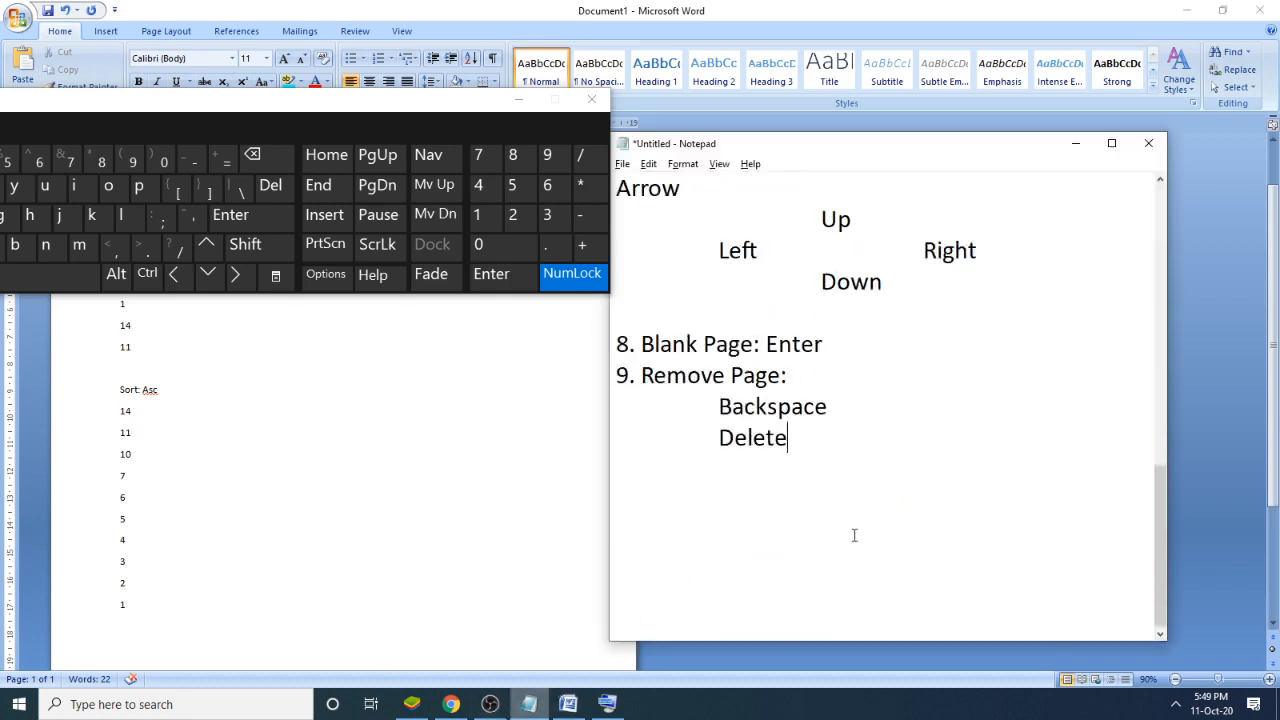
{"action": "left_click_drag", "start_coordinate": [856, 400], "coordinate": [684, 400]}
{"action": "left_click", "coordinate": [903, 415]}
{"action": "type", "text": ":\tPrev"}
{"action": "key", "text": "Down"}
{"action": "key", "text": "Tab"}
{"action": "type", "text": ":"}
{"action": "key", "text": "Tab"}
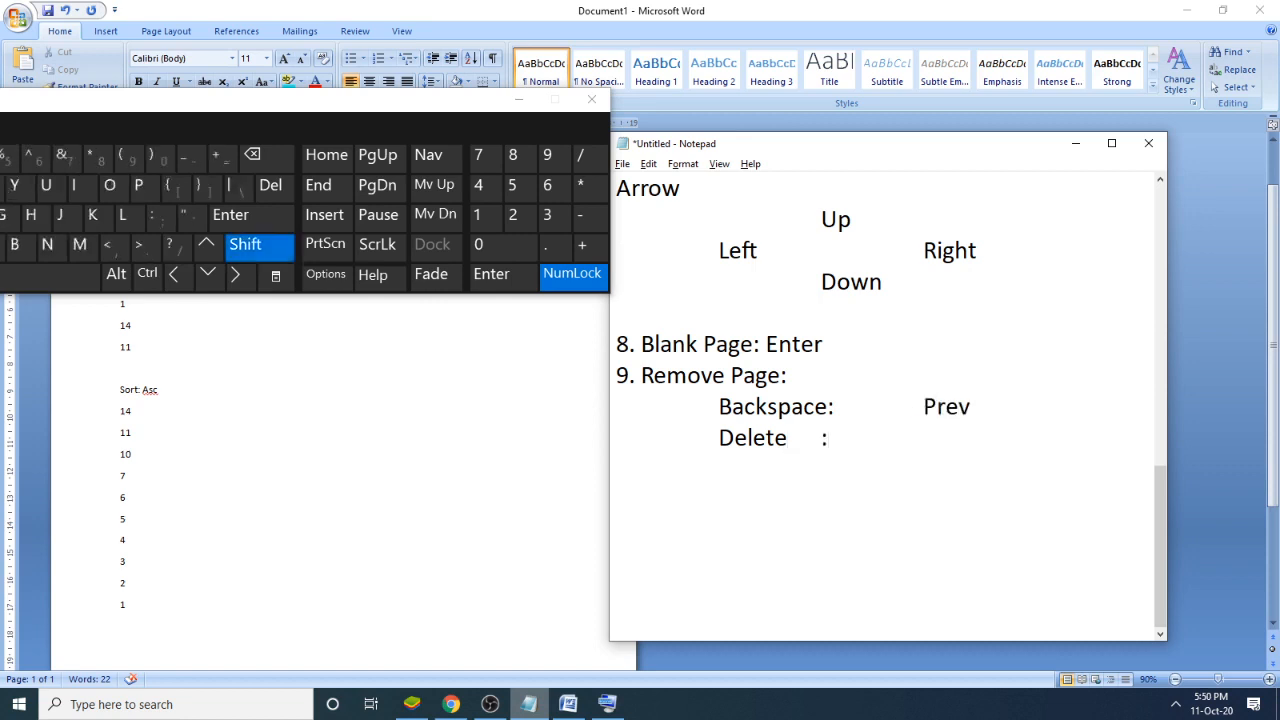
{"action": "type", "text": "Next"}
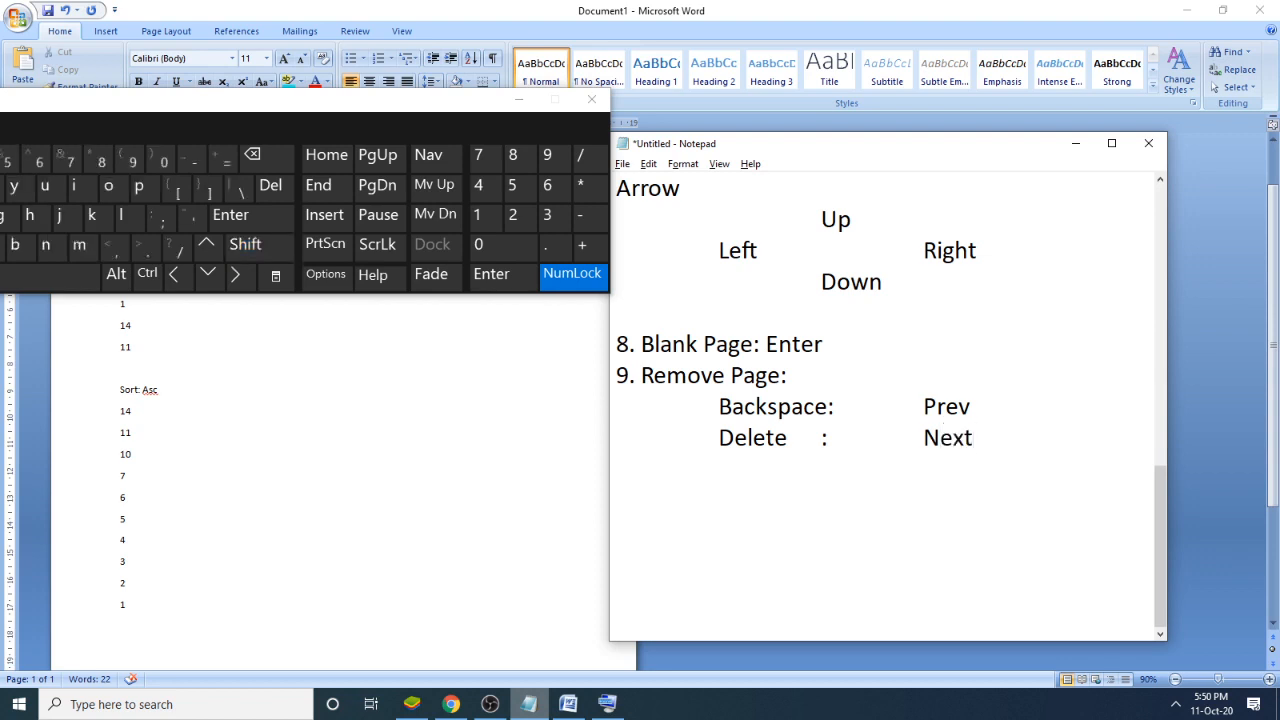
- Close the On-Screen Keyboard and clear all remaining content from the Word document
{"action": "left_click", "coordinate": [602, 103]}
{"action": "left_click", "coordinate": [494, 265]}
{"action": "left_click", "coordinate": [460, 253]}
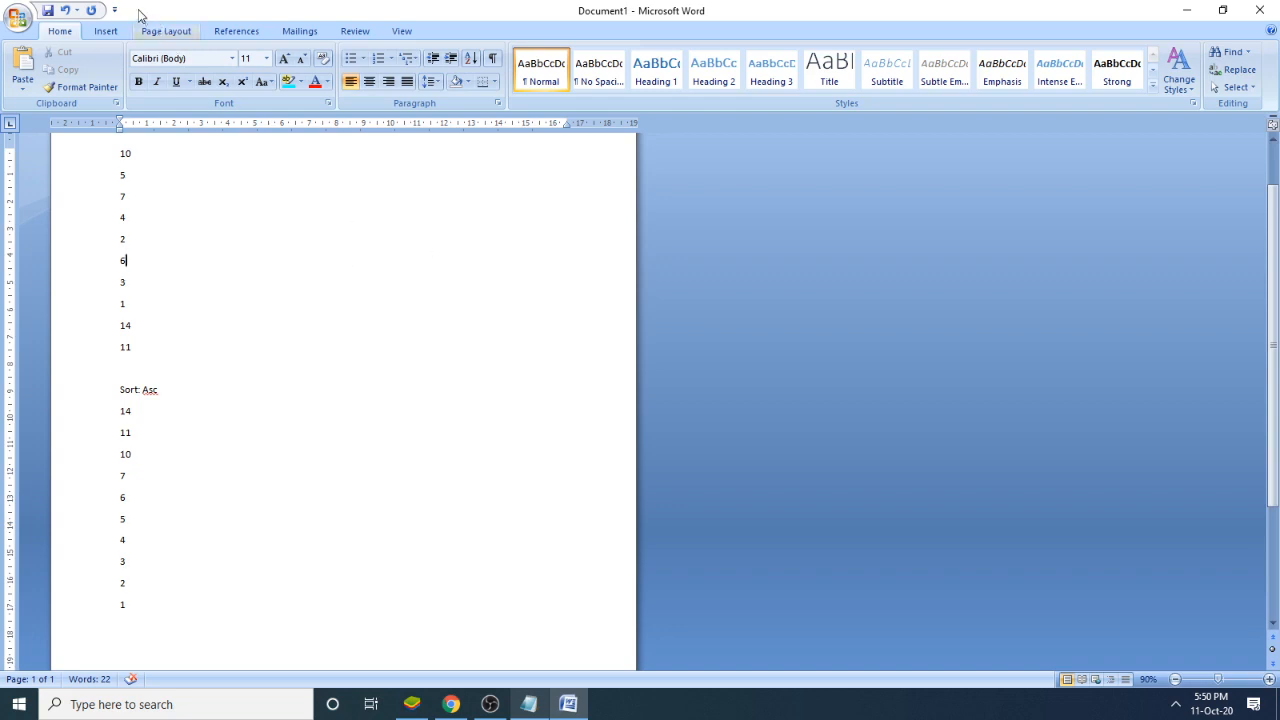
{"action": "left_click", "coordinate": [107, 32]}
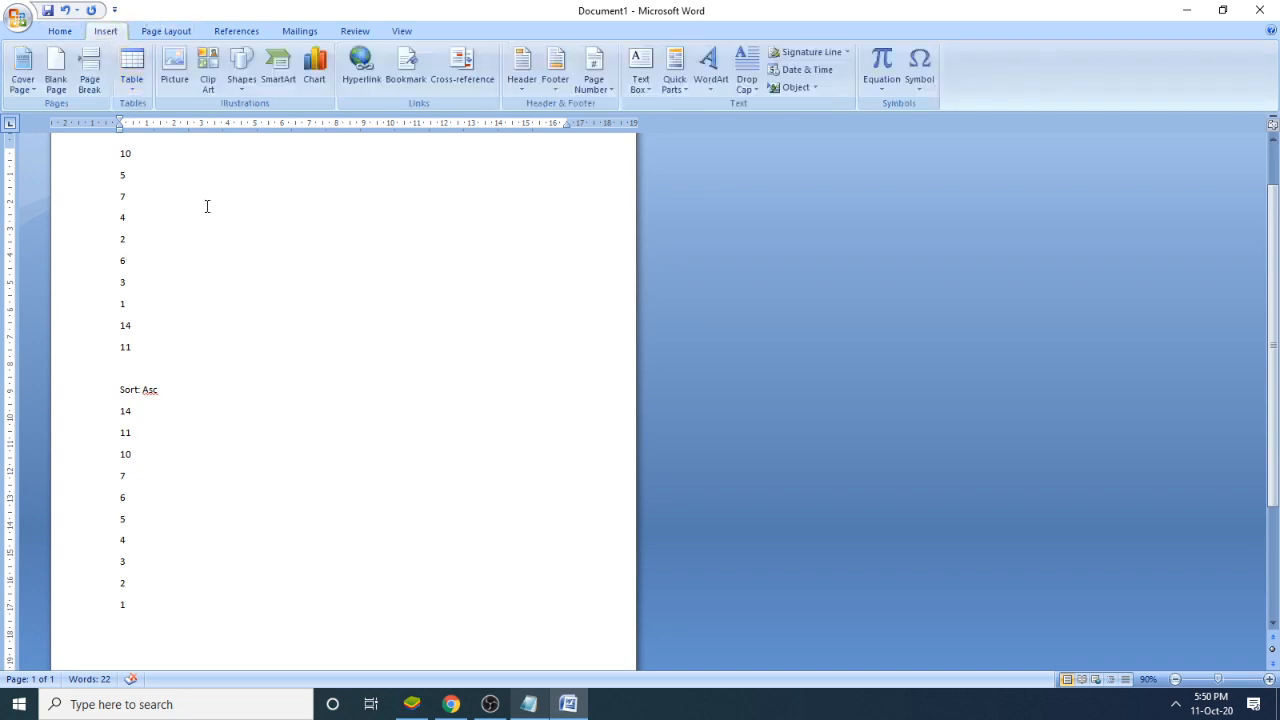
{"action": "left_click", "coordinate": [223, 237]}
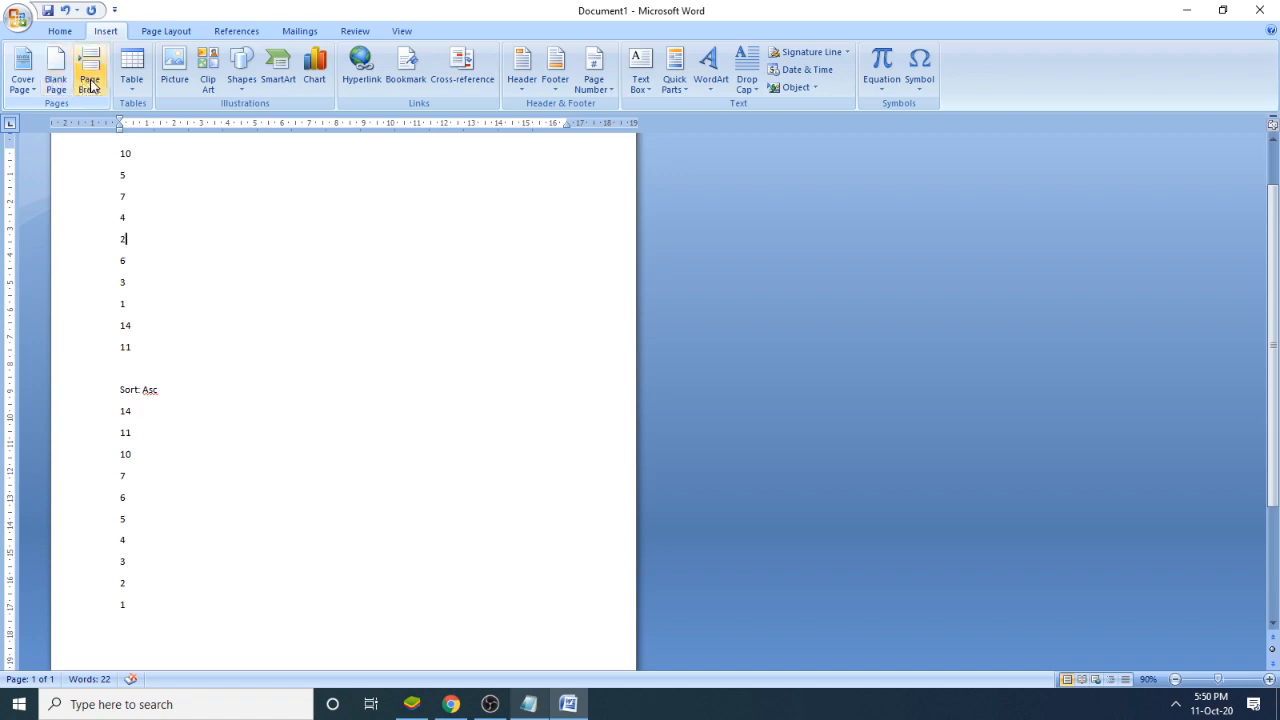
{"action": "key", "text": "ctrl+a"}
{"action": "key", "text": "Delete"}
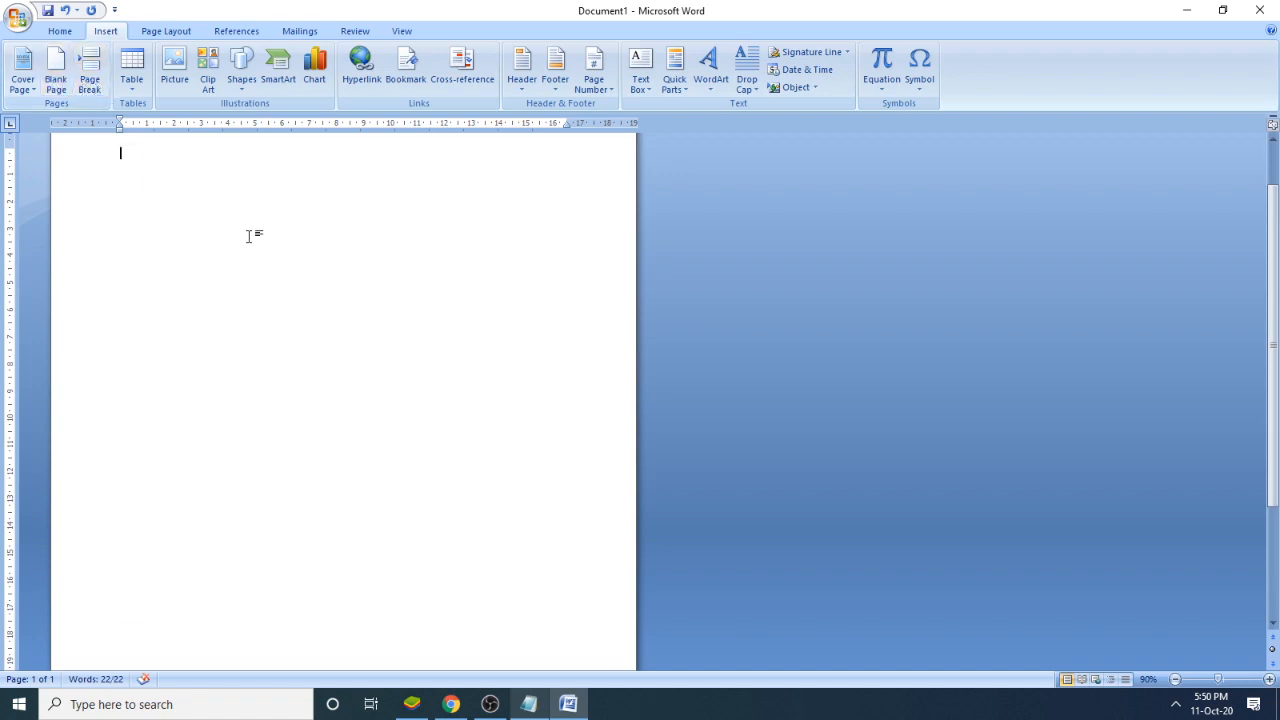
- Insert blank pages one after another at the cursor until the empty document has 39 pages
{"action": "scroll", "coordinate": [300, 255], "scroll_direction": "down", "scroll_amount": 6, "text": "ctrl"}
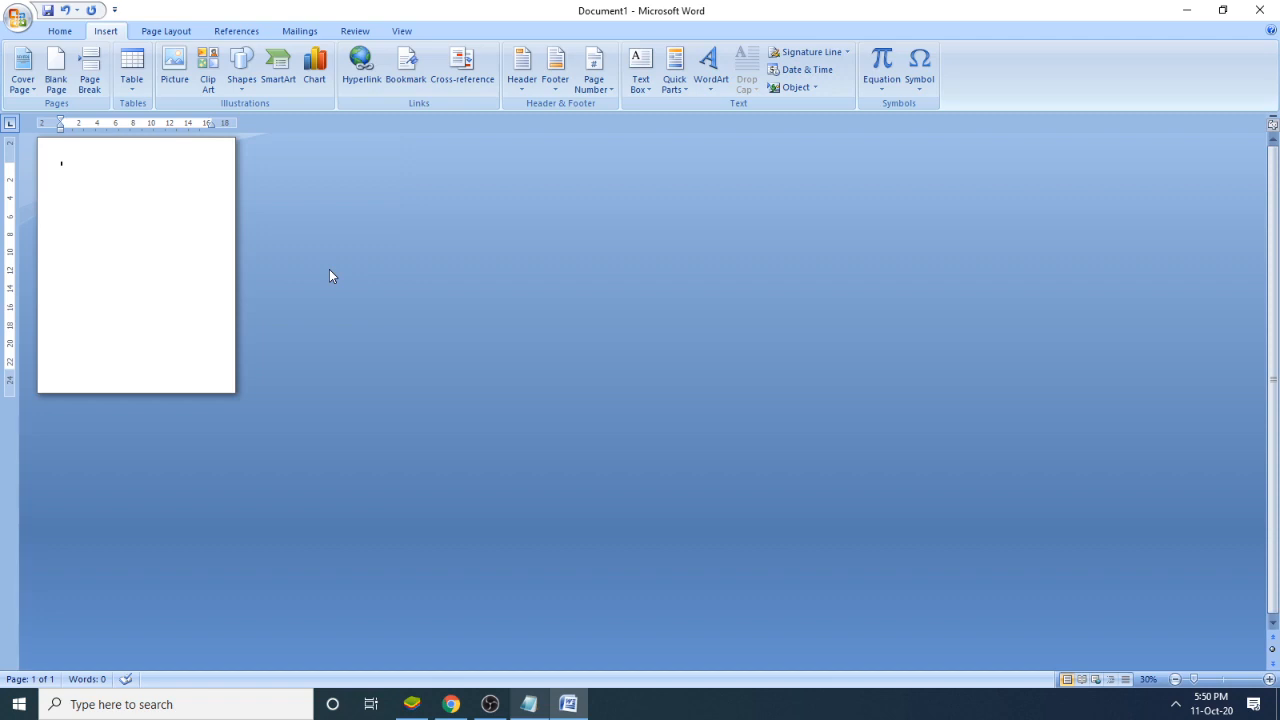
{"action": "left_click", "coordinate": [1175, 680]}
{"action": "left_click", "coordinate": [1175, 680]}
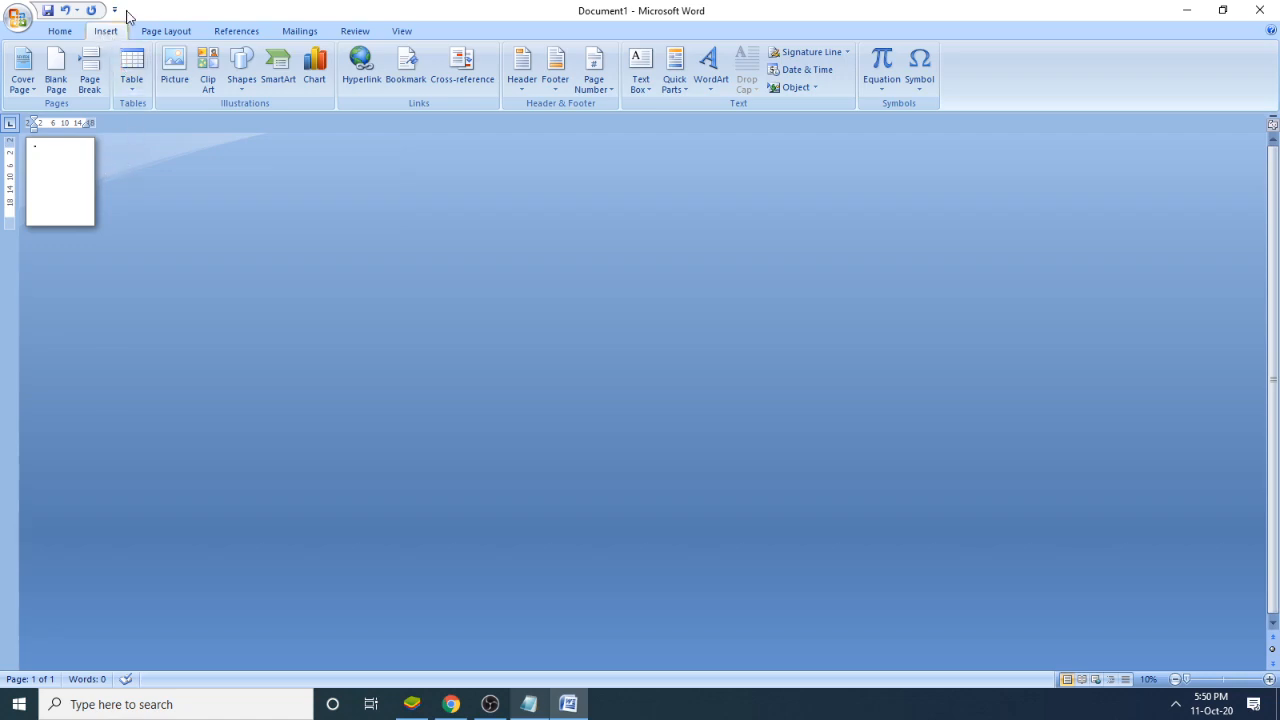
{"action": "left_click", "coordinate": [57, 73]}
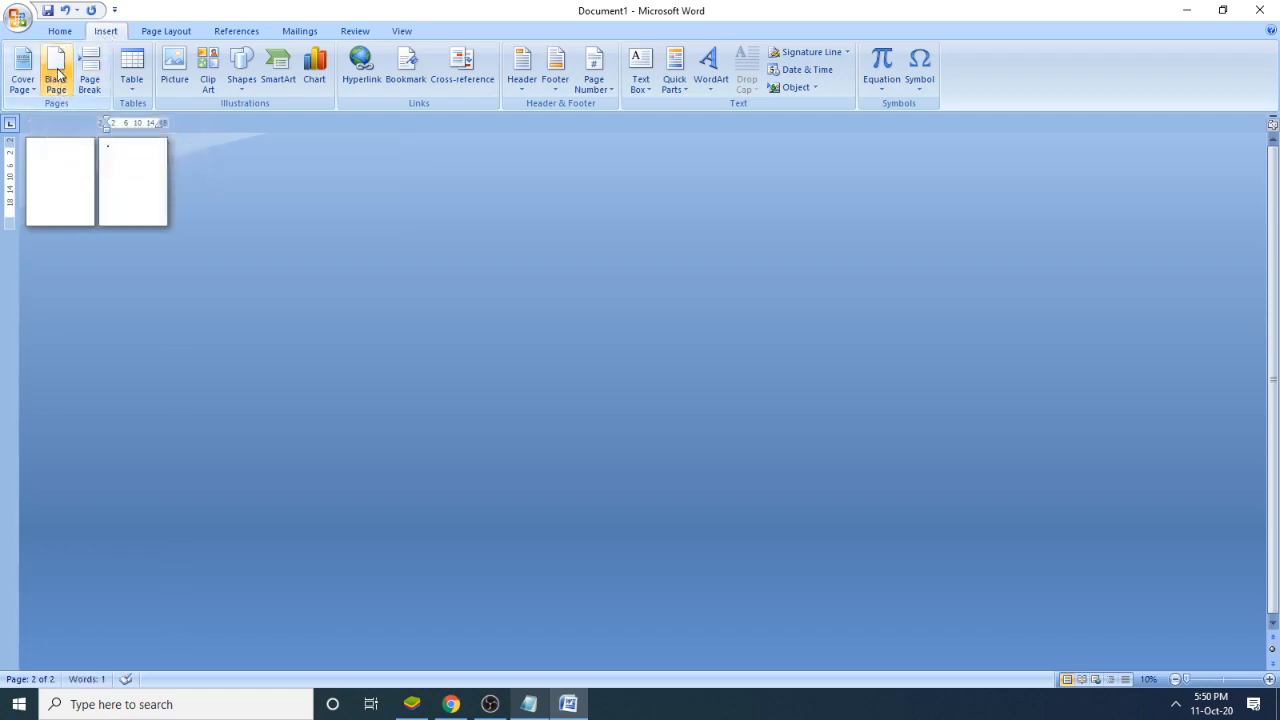
{"action": "left_click", "coordinate": [57, 73]}
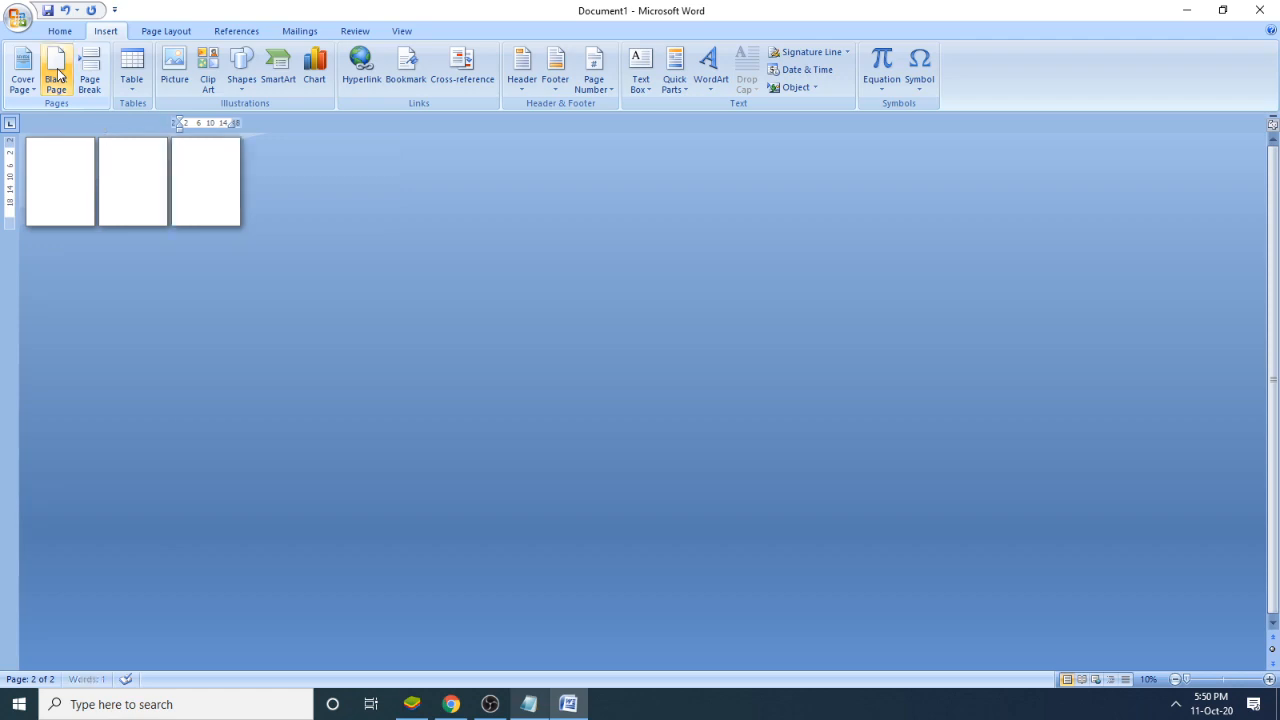
{"action": "left_click", "coordinate": [57, 73]}
{"action": "left_click", "coordinate": [57, 73]}
{"action": "left_click", "coordinate": [57, 73]}
{"action": "left_click", "coordinate": [57, 73]}
{"action": "left_click", "coordinate": [57, 73]}
{"action": "left_click", "coordinate": [57, 73]}
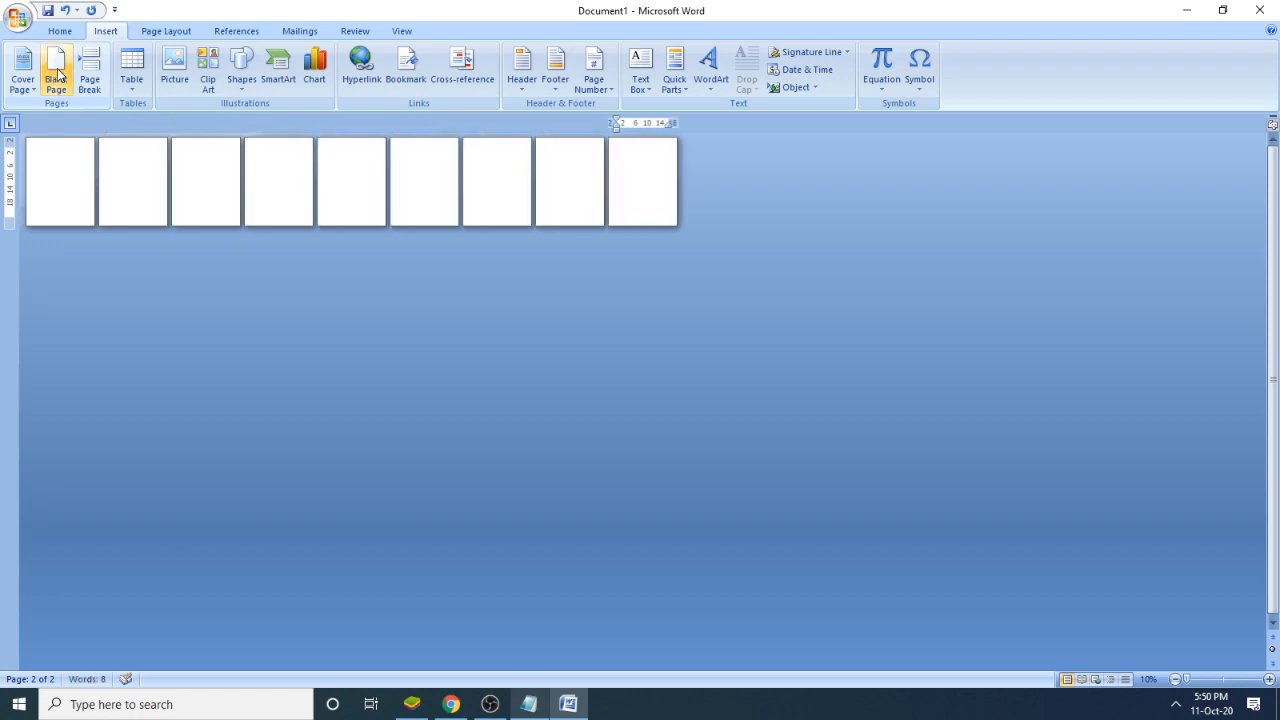
{"action": "left_click", "coordinate": [57, 73]}
{"action": "left_click", "coordinate": [57, 73]}
{"action": "left_click", "coordinate": [57, 73]}
{"action": "left_click", "coordinate": [57, 73]}
{"action": "left_click", "coordinate": [57, 73]}
{"action": "left_click", "coordinate": [57, 73]}
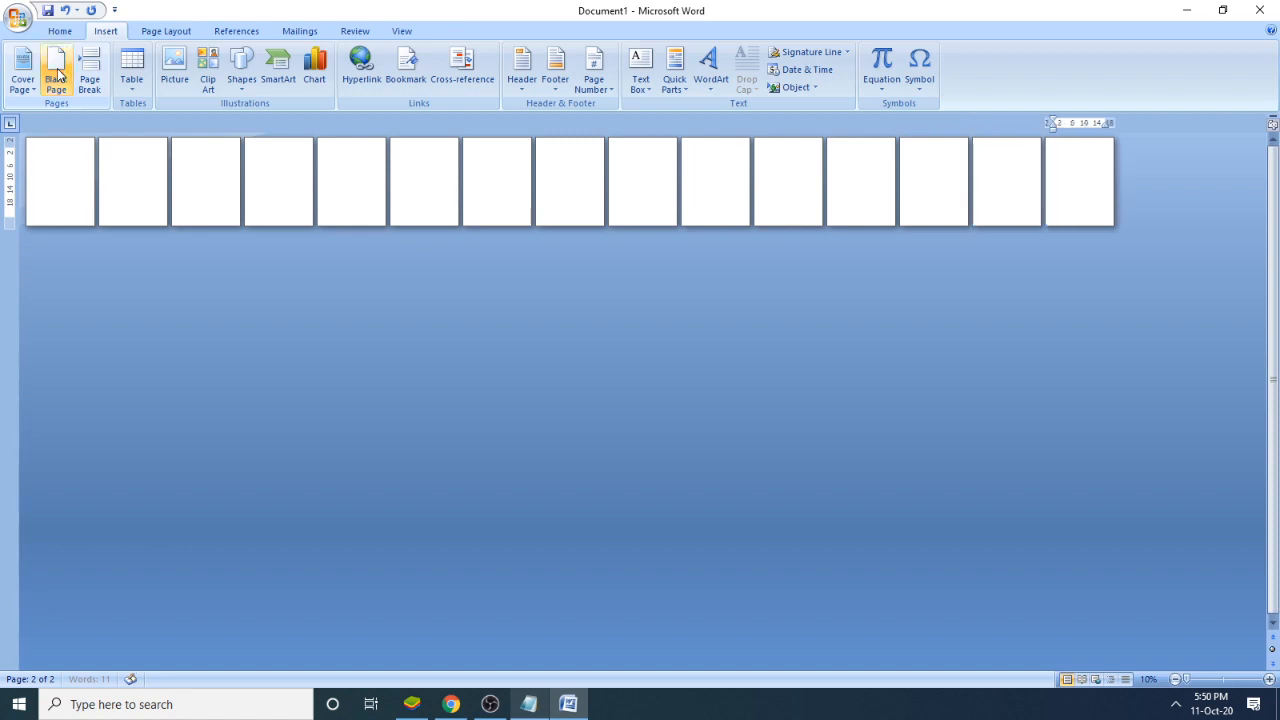
{"action": "left_click", "coordinate": [57, 73]}
{"action": "left_click", "coordinate": [57, 73]}
{"action": "left_click", "coordinate": [57, 73]}
{"action": "double_click", "coordinate": [57, 73]}
{"action": "left_click", "coordinate": [57, 73]}
{"action": "left_click", "coordinate": [57, 73]}
{"action": "left_click", "coordinate": [57, 73]}
{"action": "left_click", "coordinate": [57, 73]}
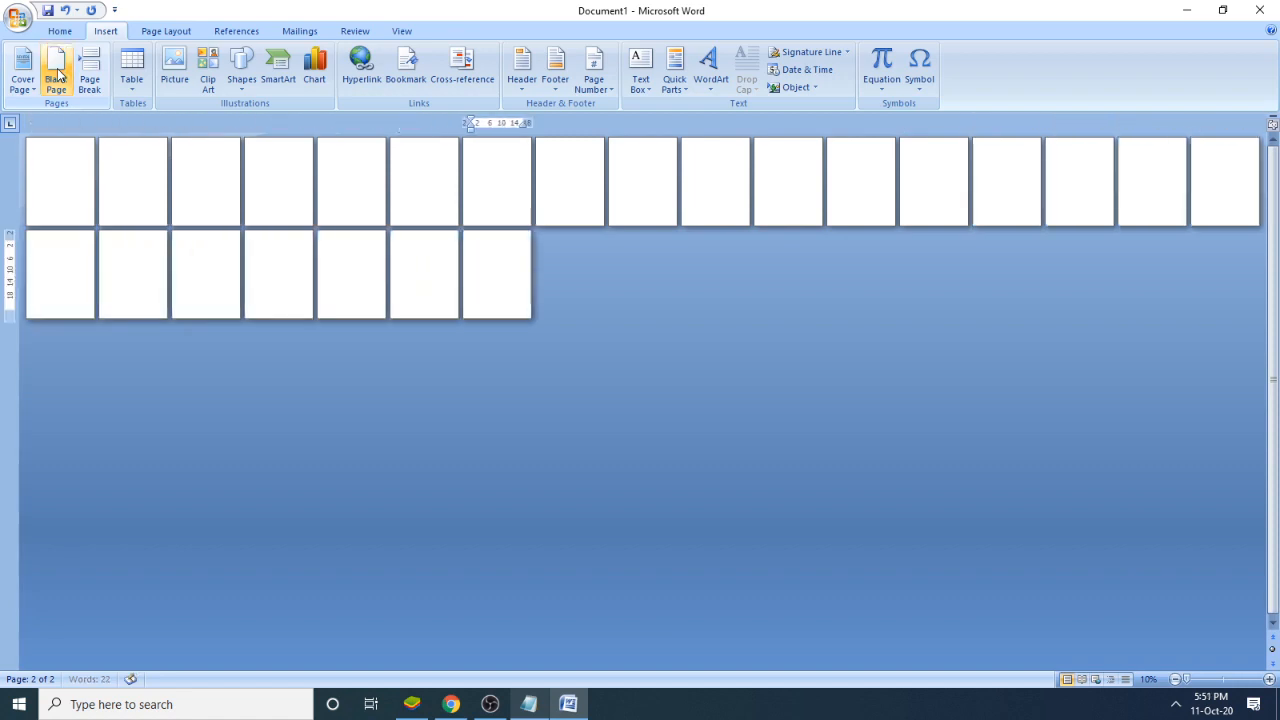
{"action": "left_click", "coordinate": [57, 73]}
{"action": "left_click", "coordinate": [57, 73]}
{"action": "left_click", "coordinate": [57, 73]}
{"action": "double_click", "coordinate": [57, 73]}
{"action": "left_click", "coordinate": [57, 73]}
{"action": "left_click", "coordinate": [57, 73]}
{"action": "left_click", "coordinate": [57, 73]}
{"action": "left_click", "coordinate": [57, 73]}
{"action": "left_click", "coordinate": [57, 73]}
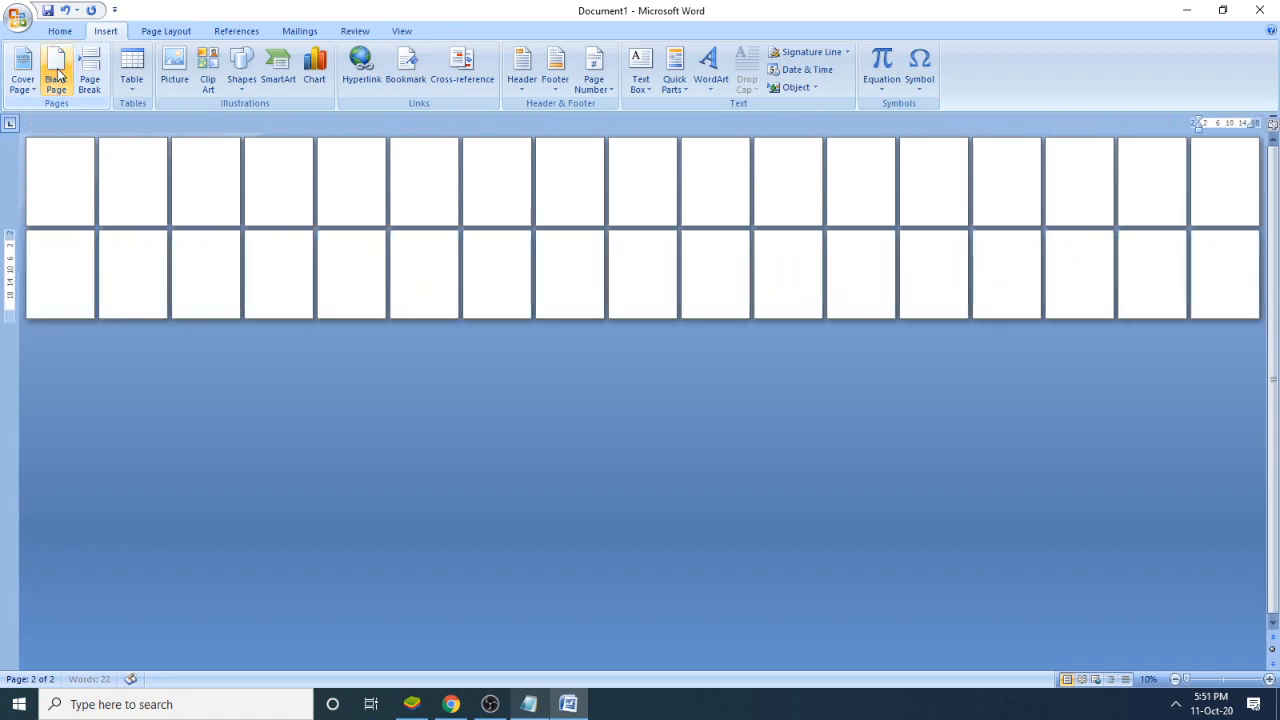
{"action": "left_click", "coordinate": [57, 73]}
{"action": "left_click", "coordinate": [57, 73]}
{"action": "left_click", "coordinate": [57, 73]}
{"action": "left_click", "coordinate": [57, 73]}
{"action": "left_click", "coordinate": [57, 73]}
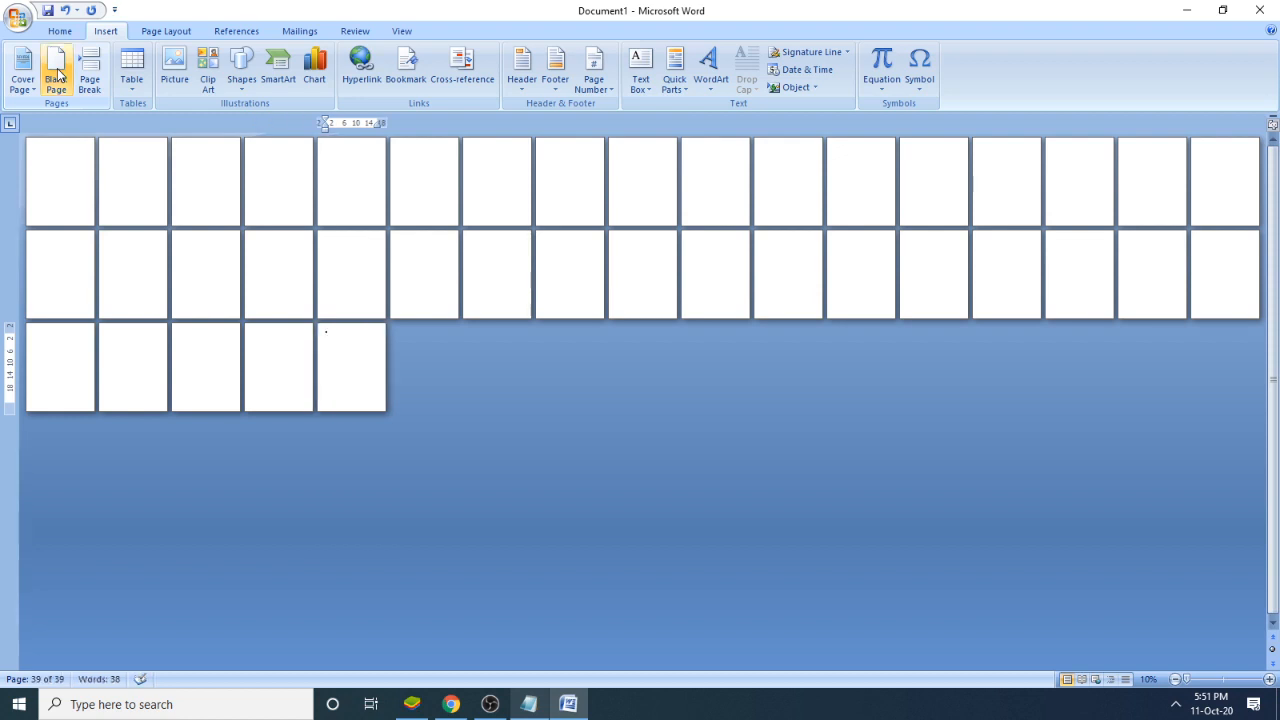
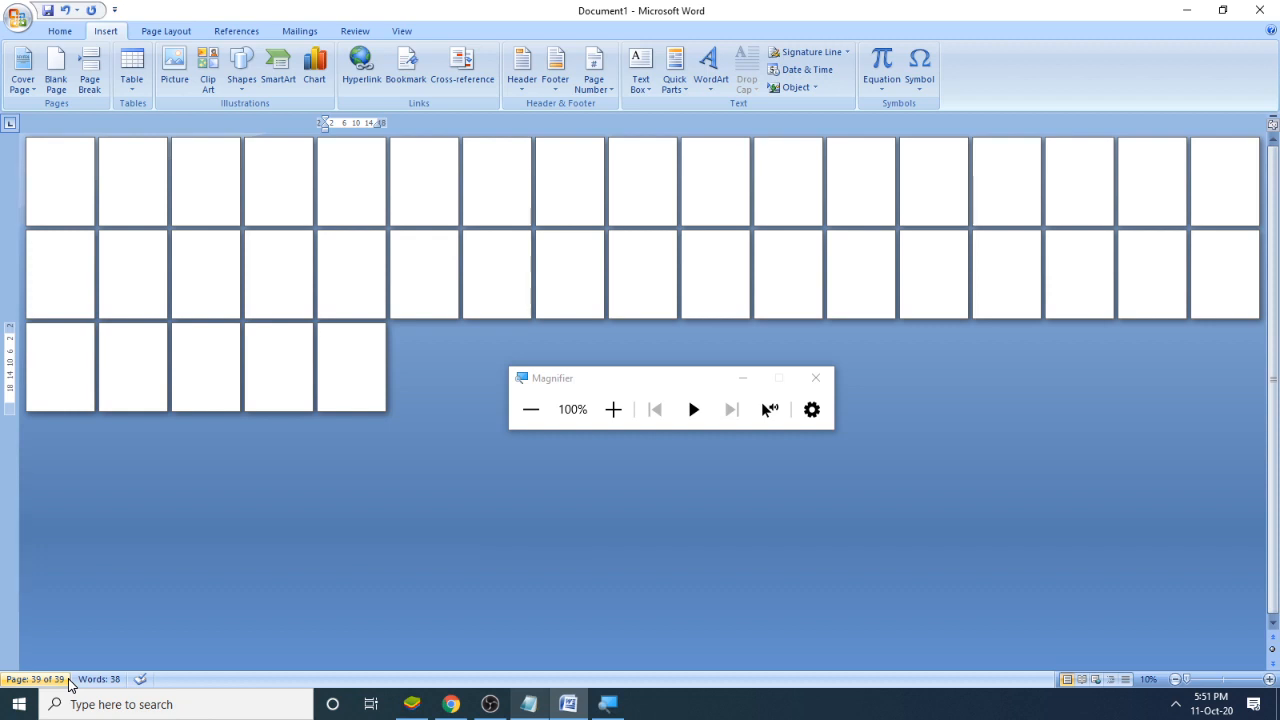
- Remove the last two blank pages one at a time from the end of the document
{"action": "key", "text": "BackSpace"}
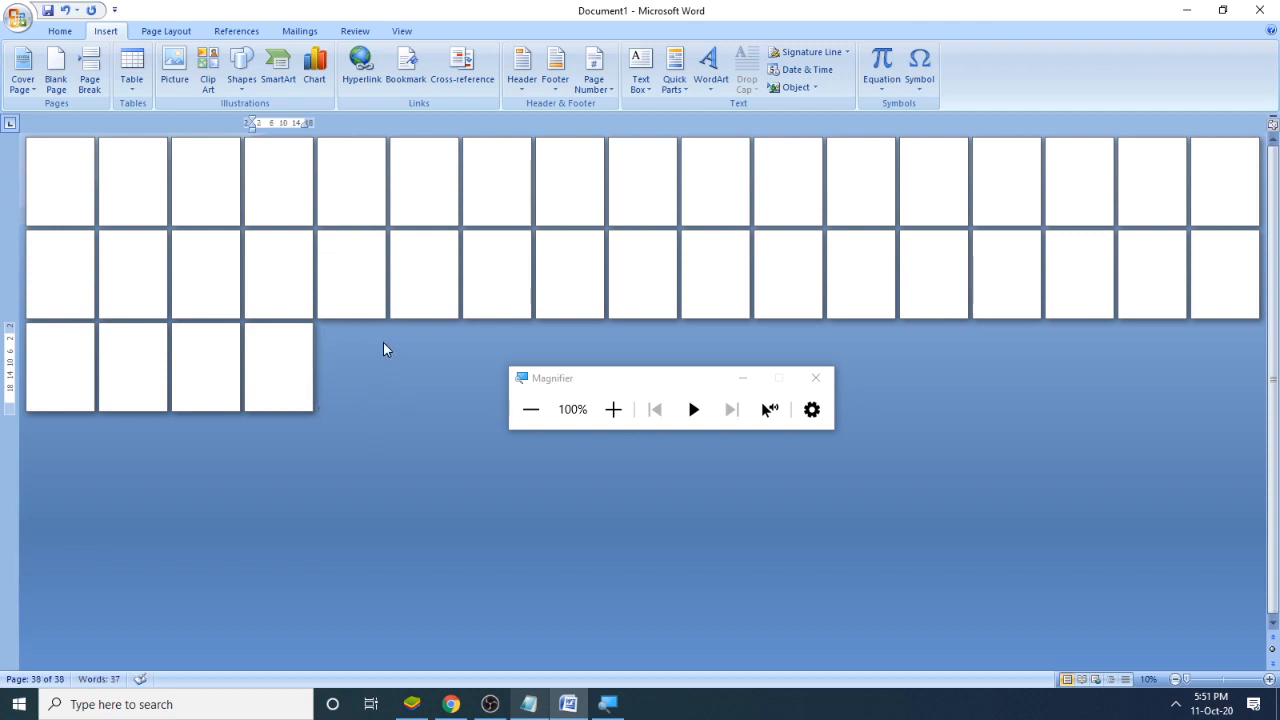
{"action": "key", "text": "BackSpace"}
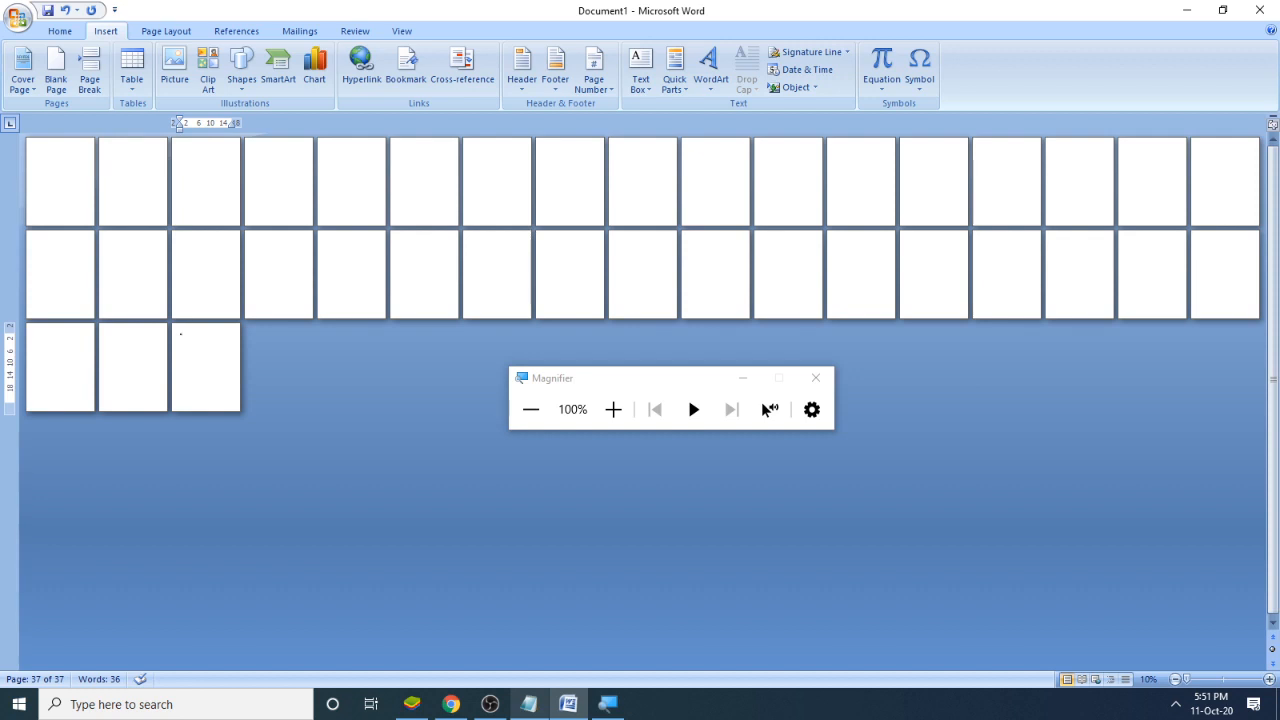
- Delete all of the document's pages at once and undo that deletion
{"action": "key", "text": "ctrl+a"}
{"action": "key", "text": "BackSpace"}
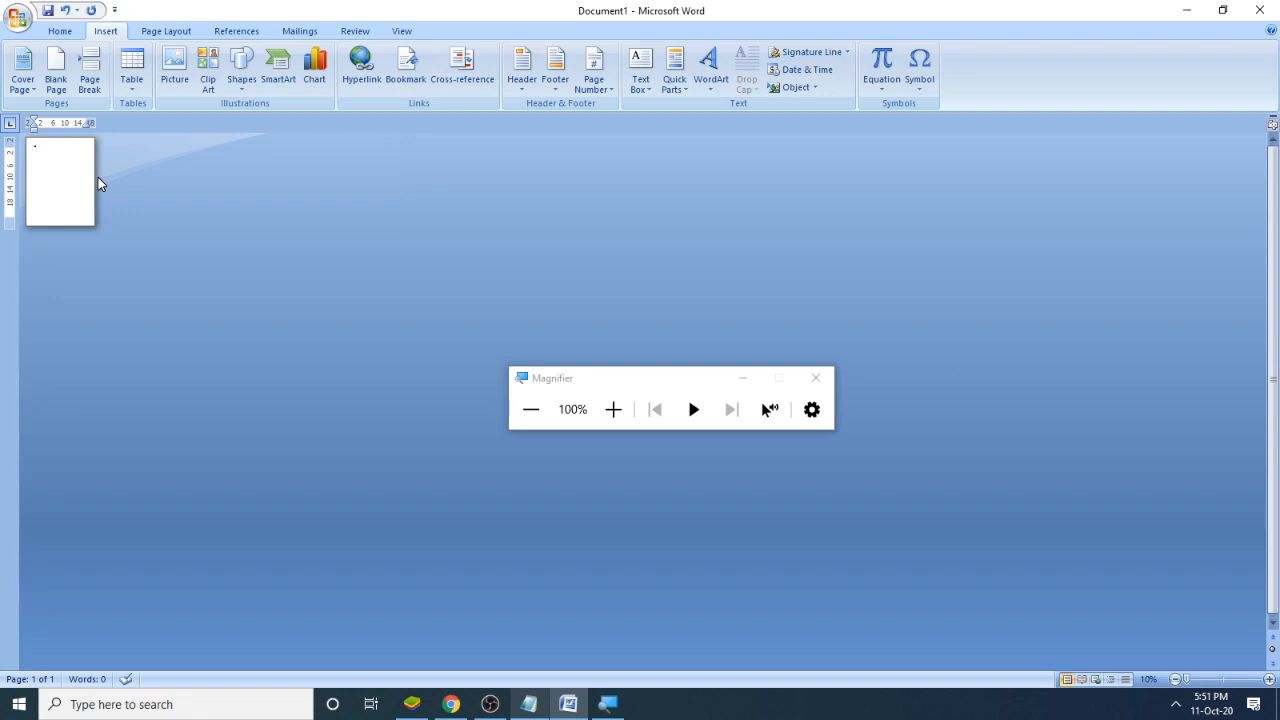
{"action": "key", "text": "ctrl+z"}
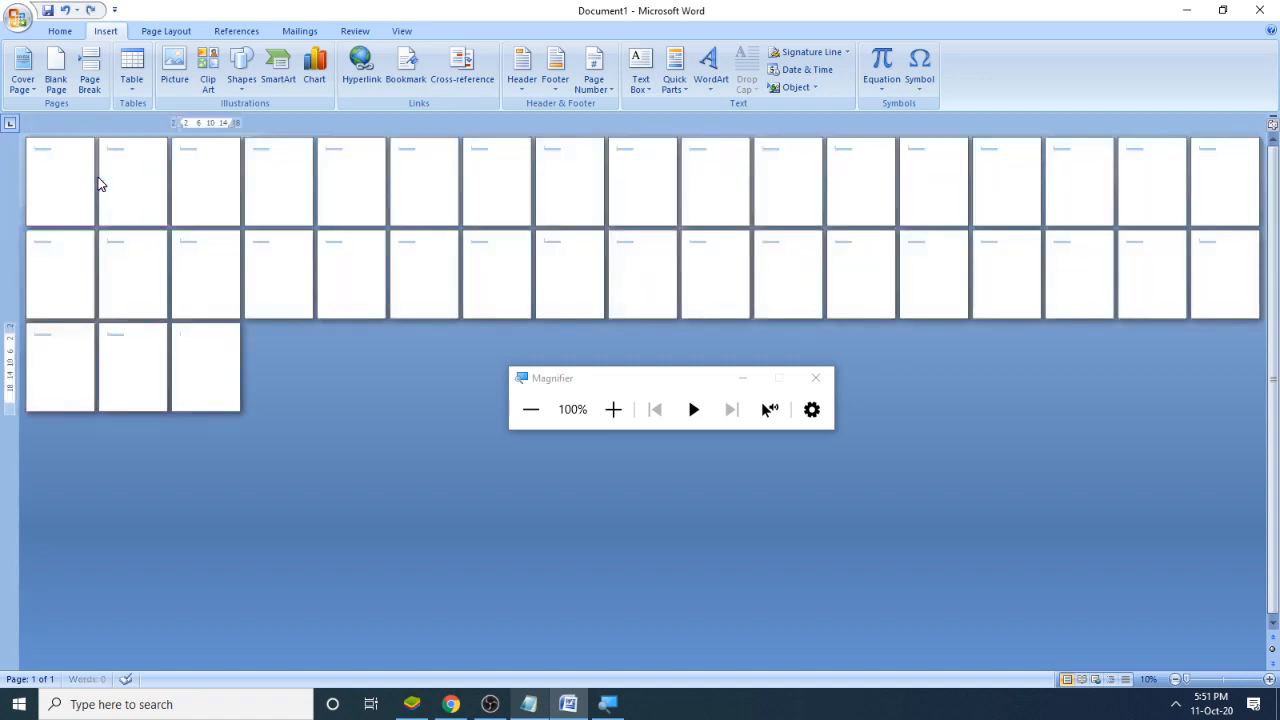
- Switch to the Notepad notes, move the Magnifier off the text, and add "10. Doc: 50 Page" a few lines below the "Remove Page:" entry
{"action": "left_click", "coordinate": [528, 704]}
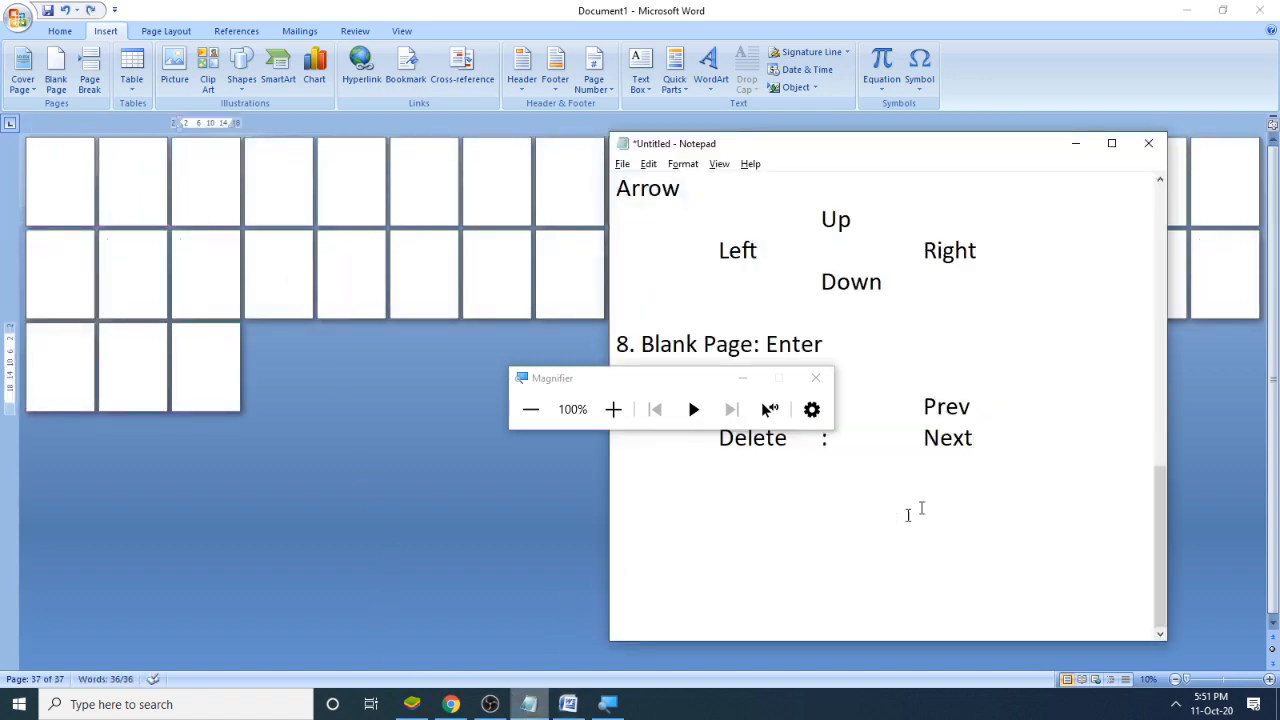
{"action": "key", "text": "Return"}
{"action": "key", "text": "Return"}
{"action": "key", "text": "Return"}
{"action": "left_click_drag", "start_coordinate": [588, 372], "coordinate": [146, 372]}
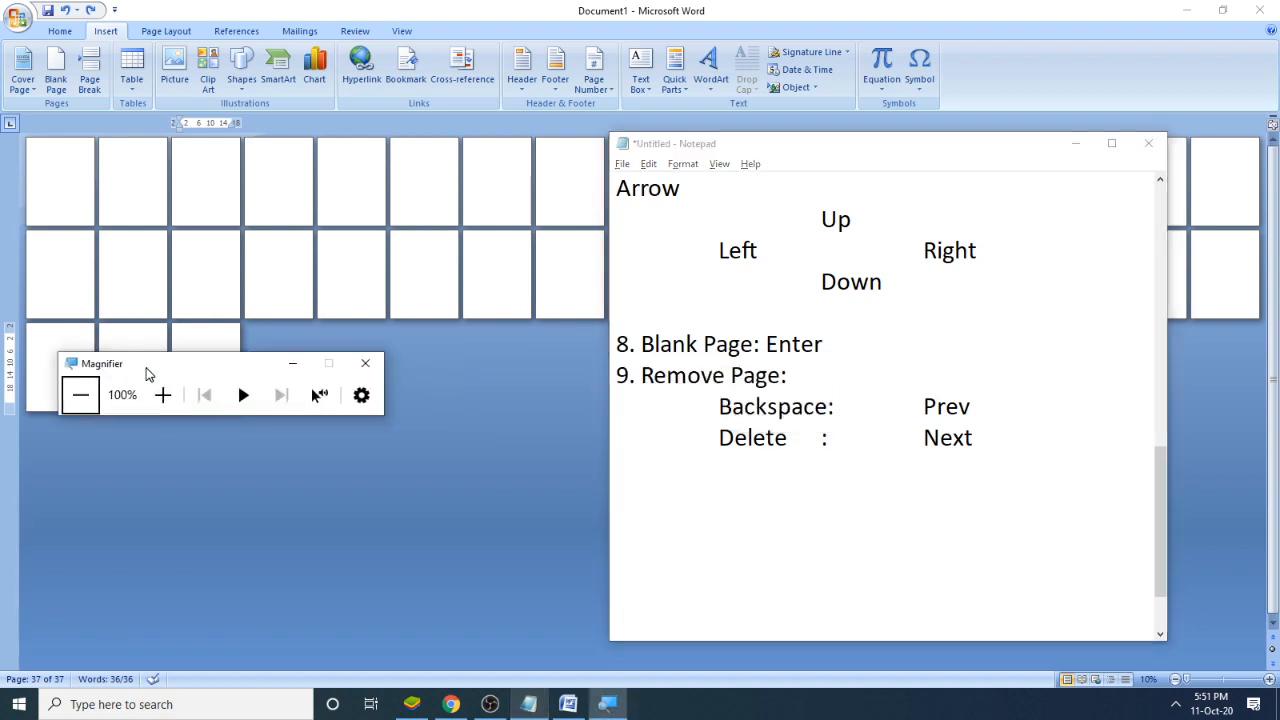
{"action": "left_click", "coordinate": [669, 541]}
{"action": "type", "text": "10."}
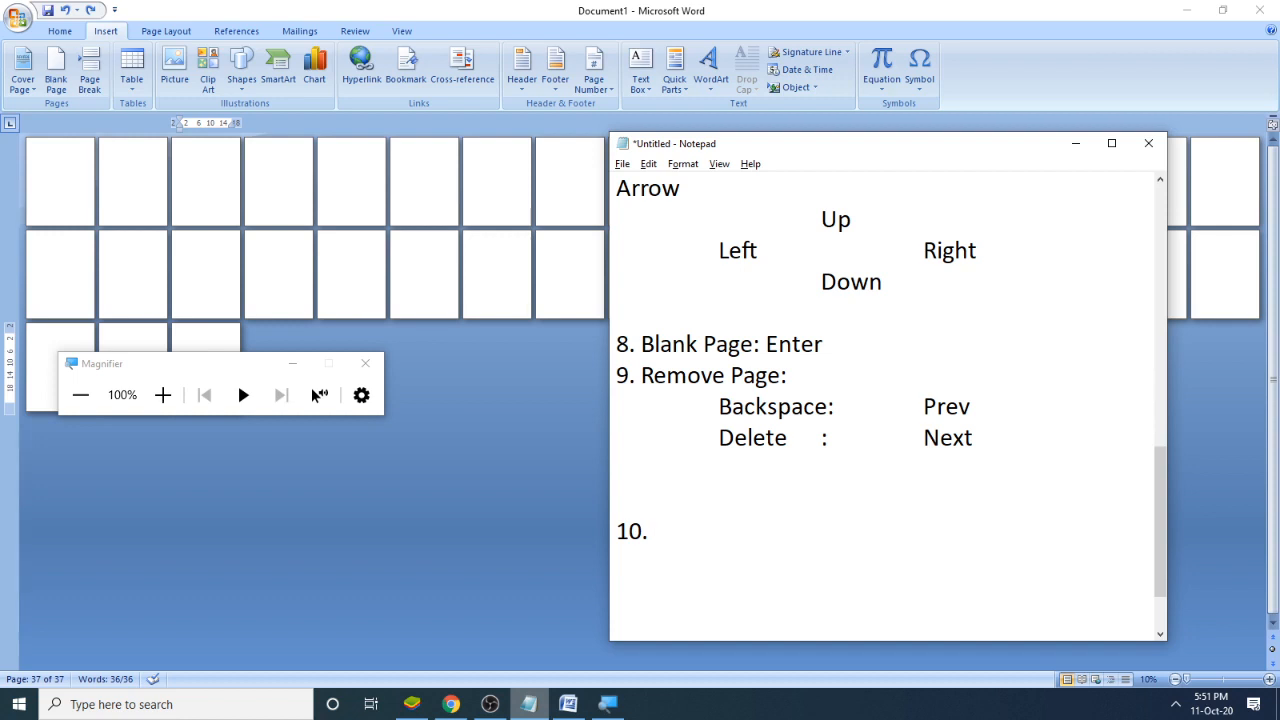
{"action": "type", "text": " Doc: \t50 Page"}
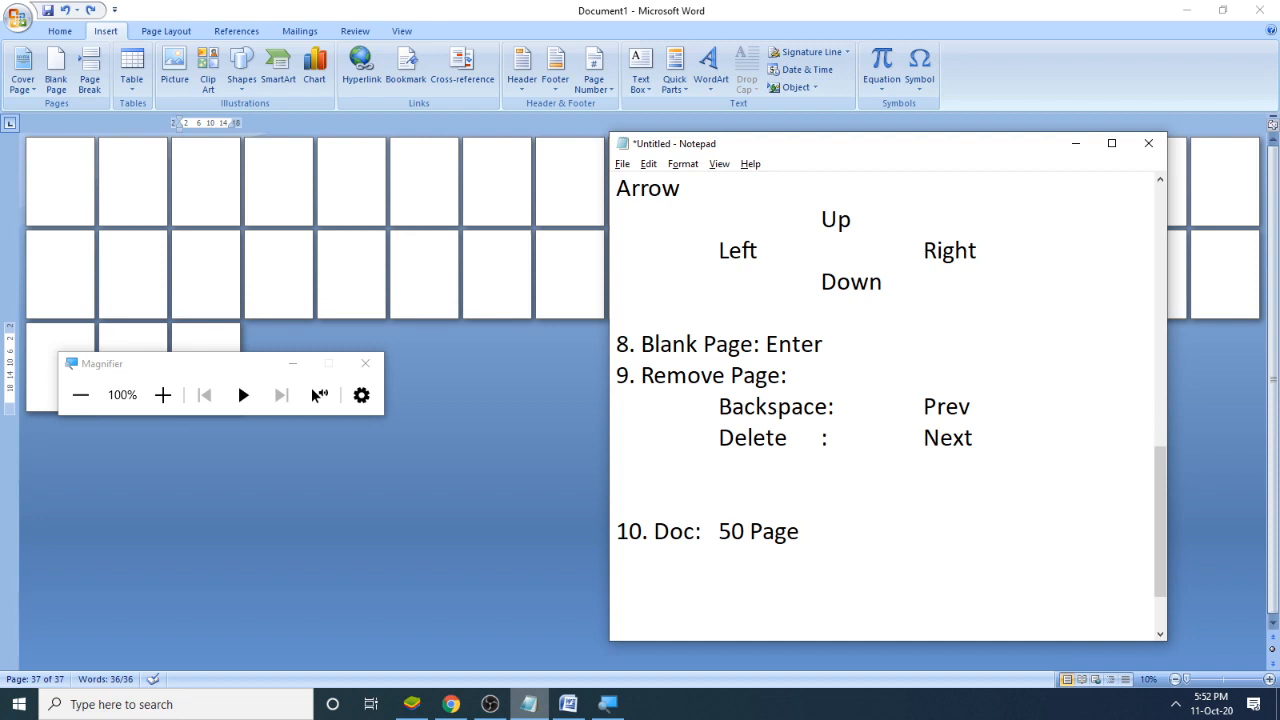
- Add the tab-indented line "Delete all pages" under "50 Page" in note 10
{"action": "key", "text": "Return"}
{"action": "key", "text": "Tab"}
{"action": "type", "text": "Delete all pages"}
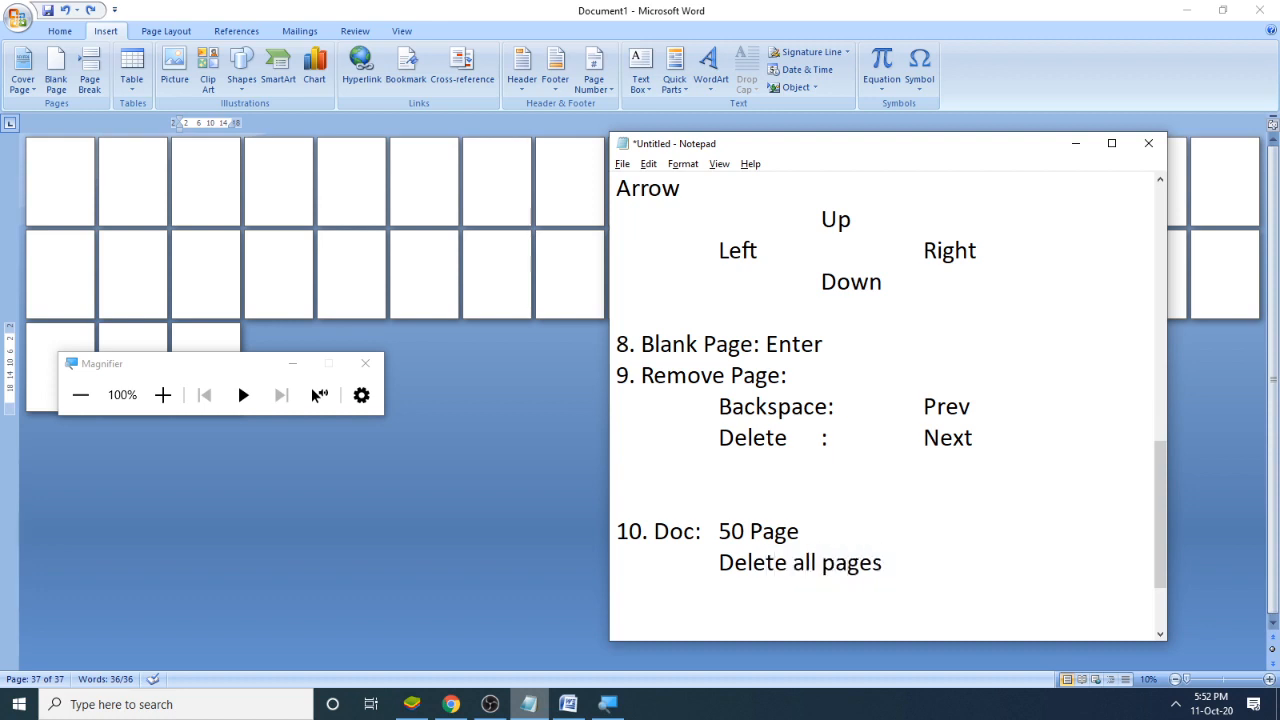
{"action": "key", "text": "BackSpace"}
{"action": "type", "text": "s"}
- Add the line "Ctrl+A: Select All" under "Delete all pages", with a tab after the colon
{"action": "key", "text": "Return"}
{"action": "type", "text": "S"}
{"action": "key", "text": "BackSpace"}
{"action": "type", "text": "Ctrl+A:"}
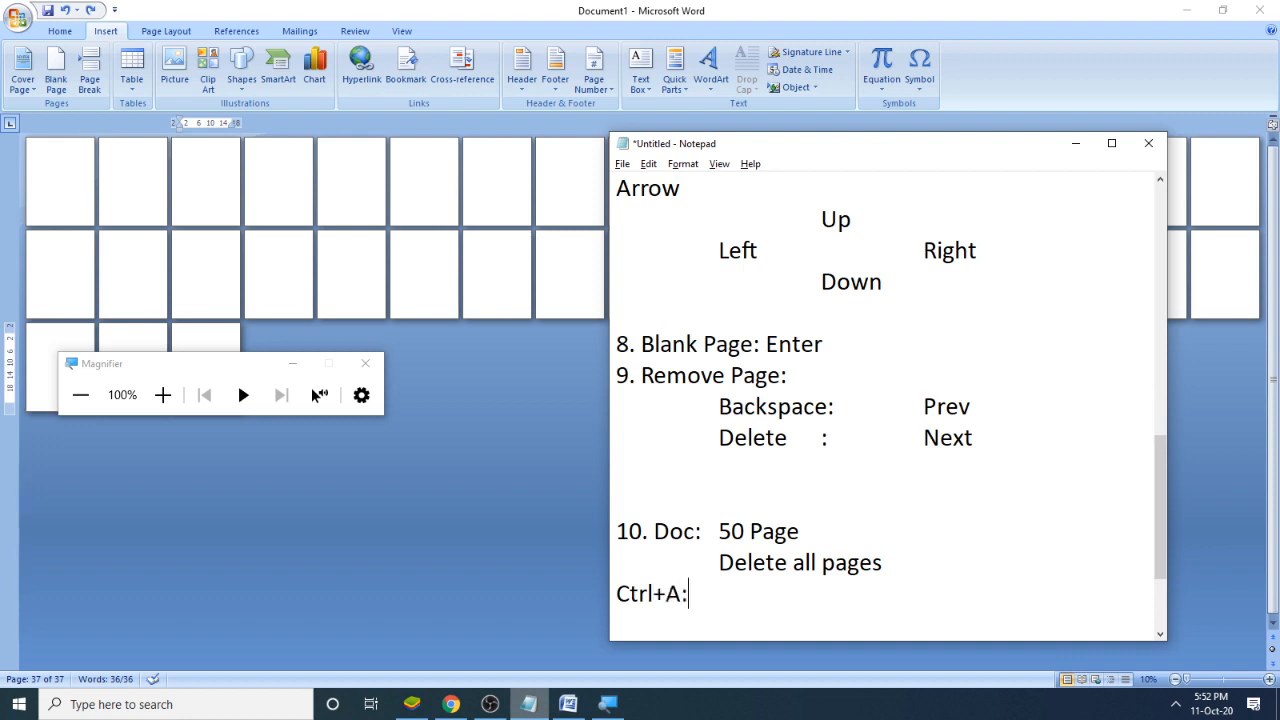
{"action": "key", "text": "Tab"}
{"action": "type", "text": "Select All"}
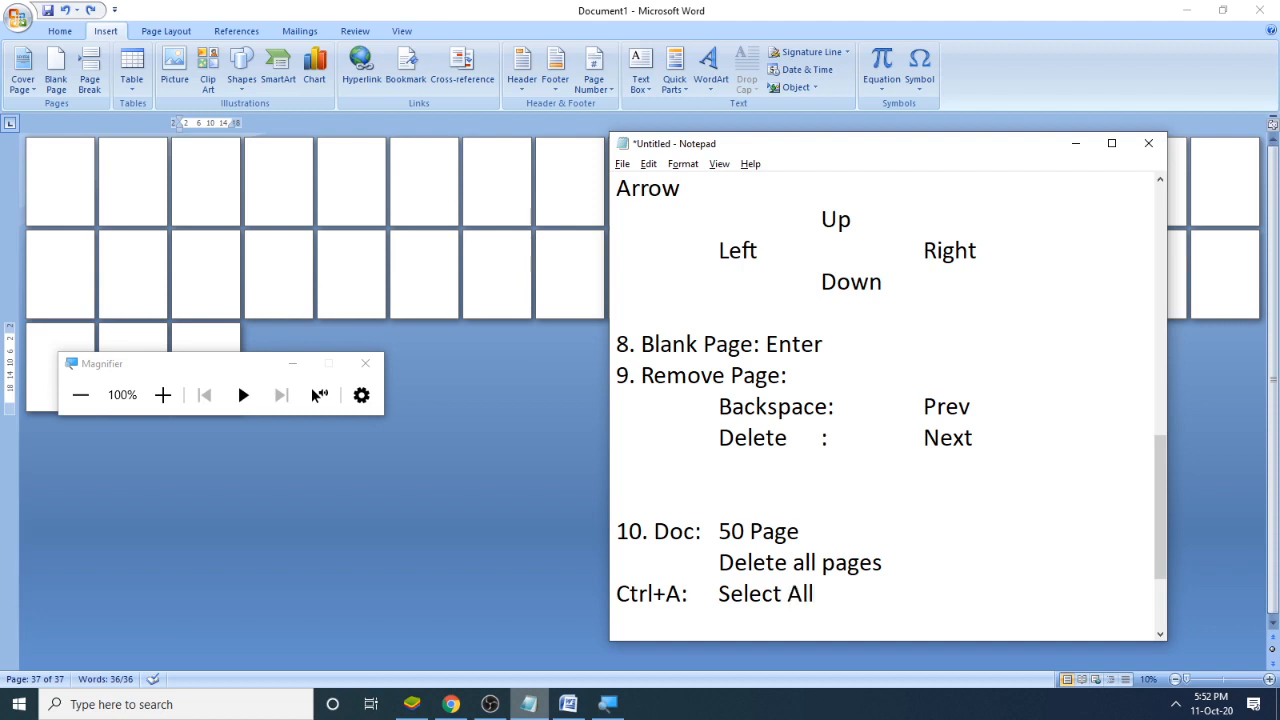
- Add the line "Press : Backspace" under the "Select All" line
{"action": "key", "text": "Return"}
{"action": "type", "text": "Press : Backs"}
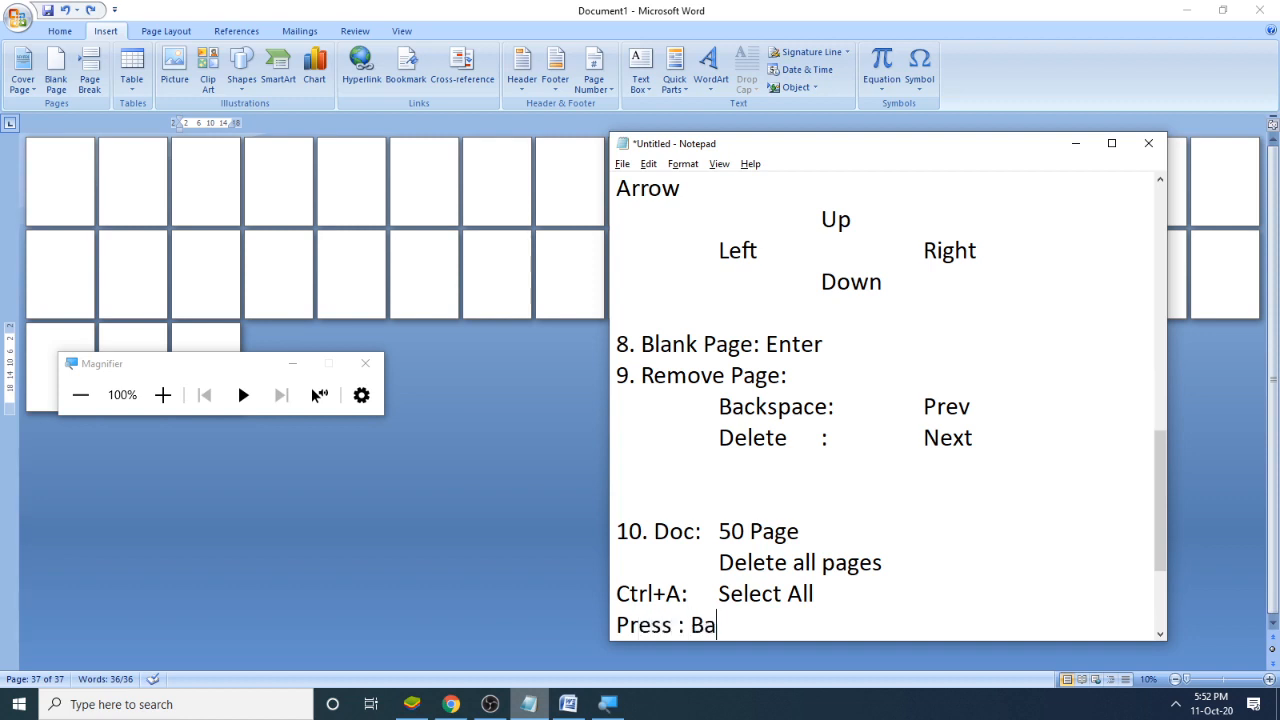
{"action": "type", "text": "pace"}
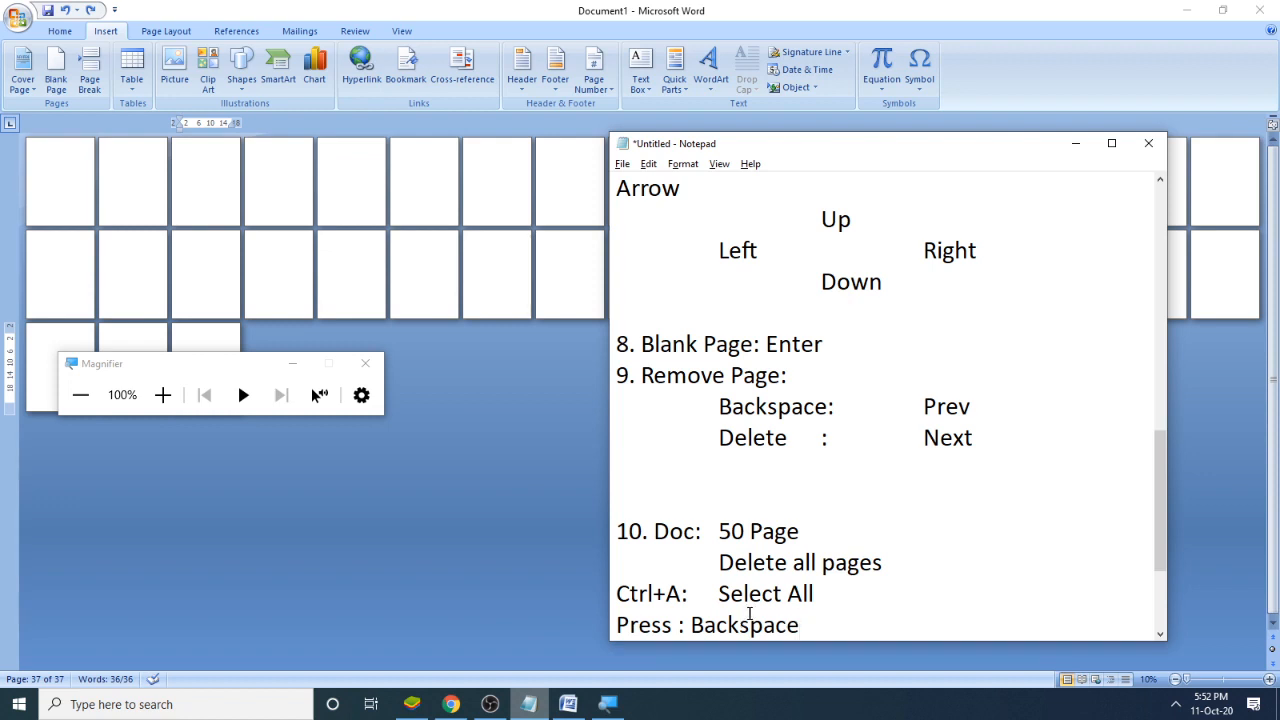
- Return to Word, open the On-Screen Keyboard and place it below the rows of pages
{"action": "left_click", "coordinate": [845, 8]}
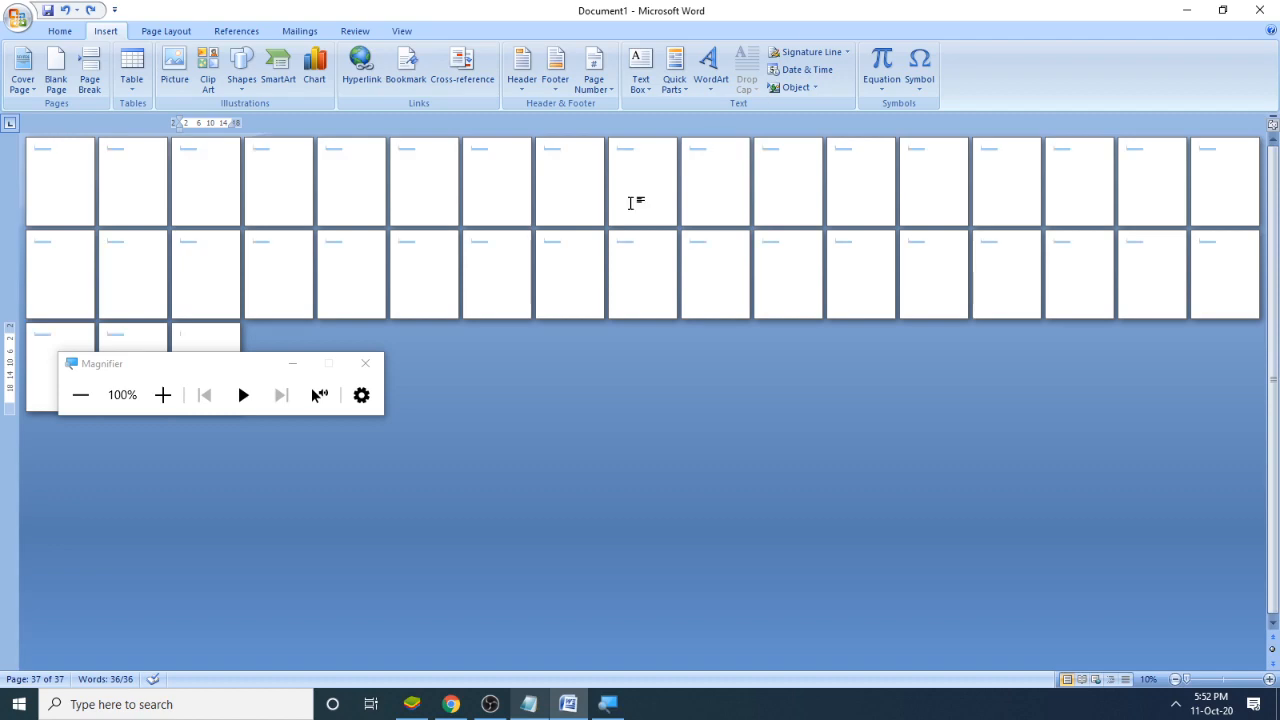
{"action": "key", "text": "super"}
{"action": "type", "text": "key"}
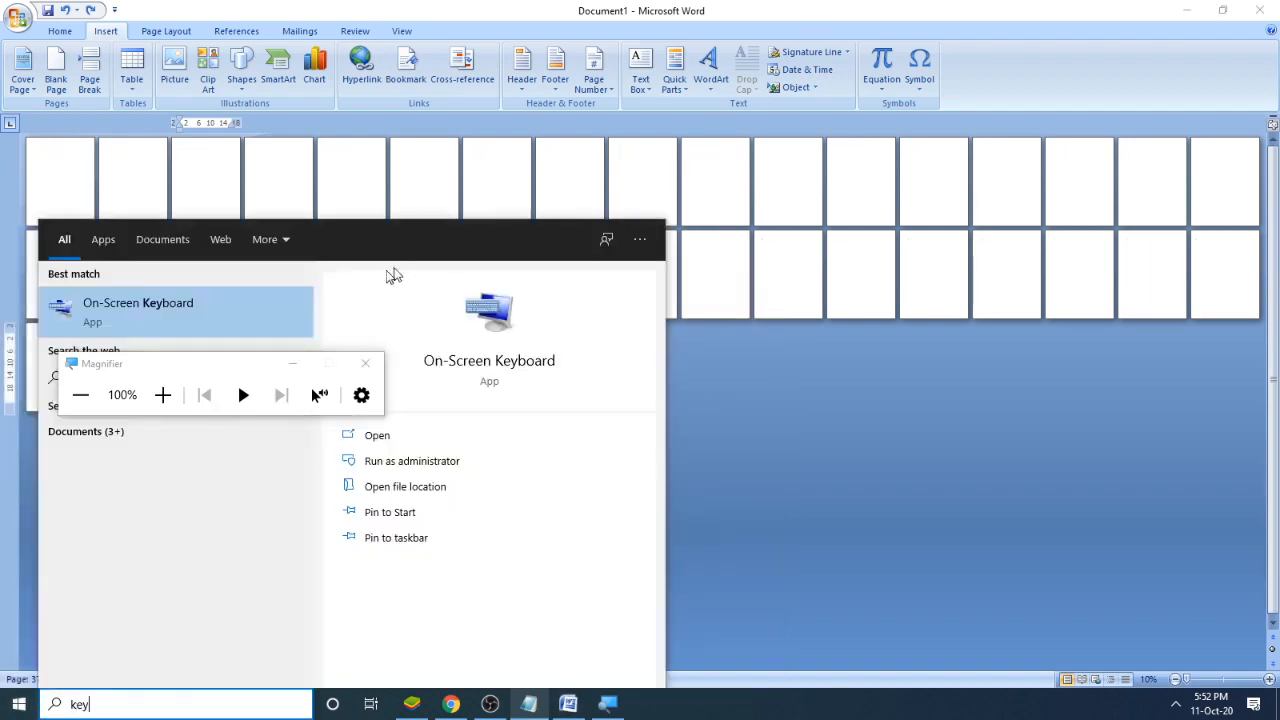
{"action": "left_click", "coordinate": [189, 304]}
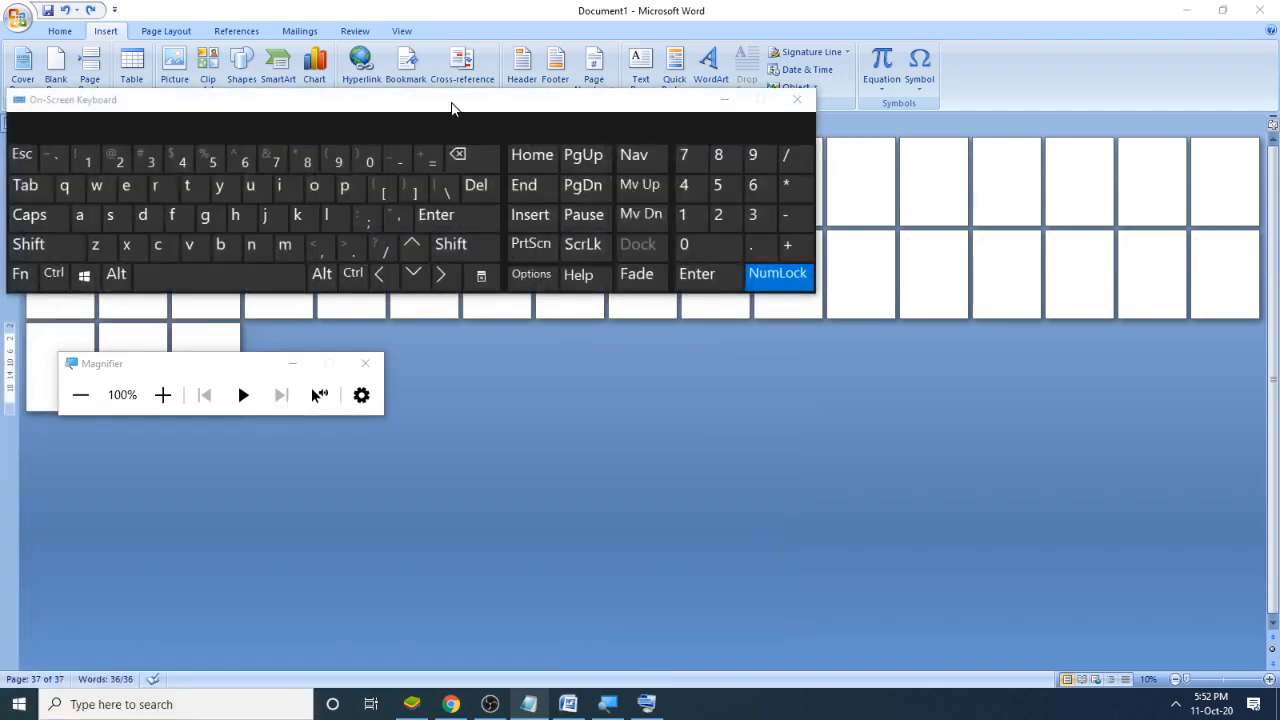
{"action": "left_click_drag", "start_coordinate": [457, 100], "coordinate": [884, 416]}
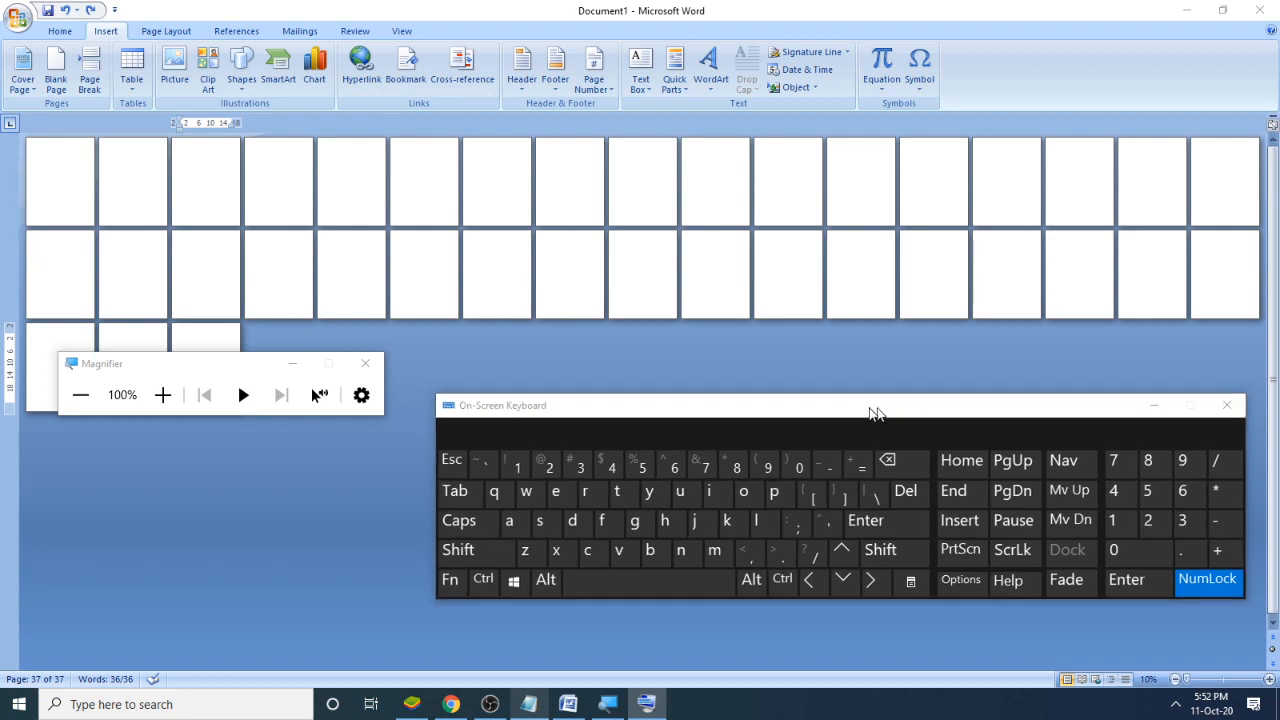
- Select the entire document with the On-Screen Keyboard and delete all of its pages
{"action": "left_click", "coordinate": [578, 279]}
{"action": "left_click", "coordinate": [483, 580]}
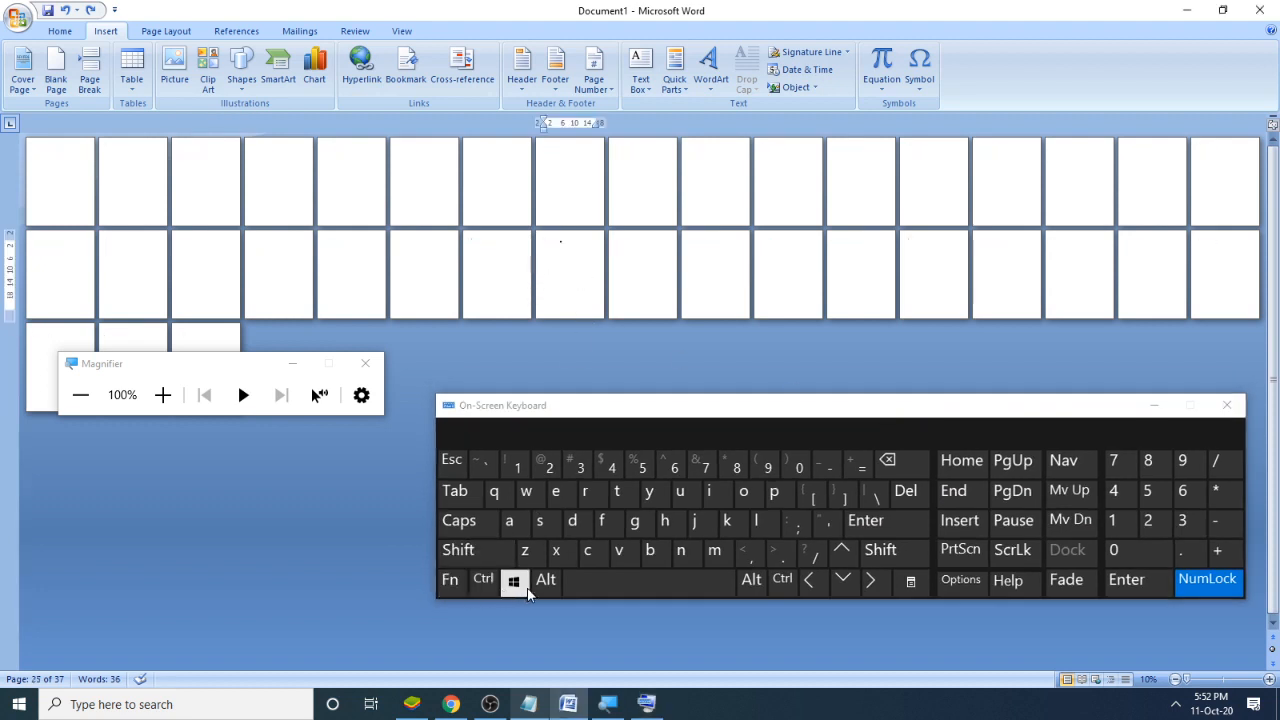
{"action": "left_click", "coordinate": [509, 521]}
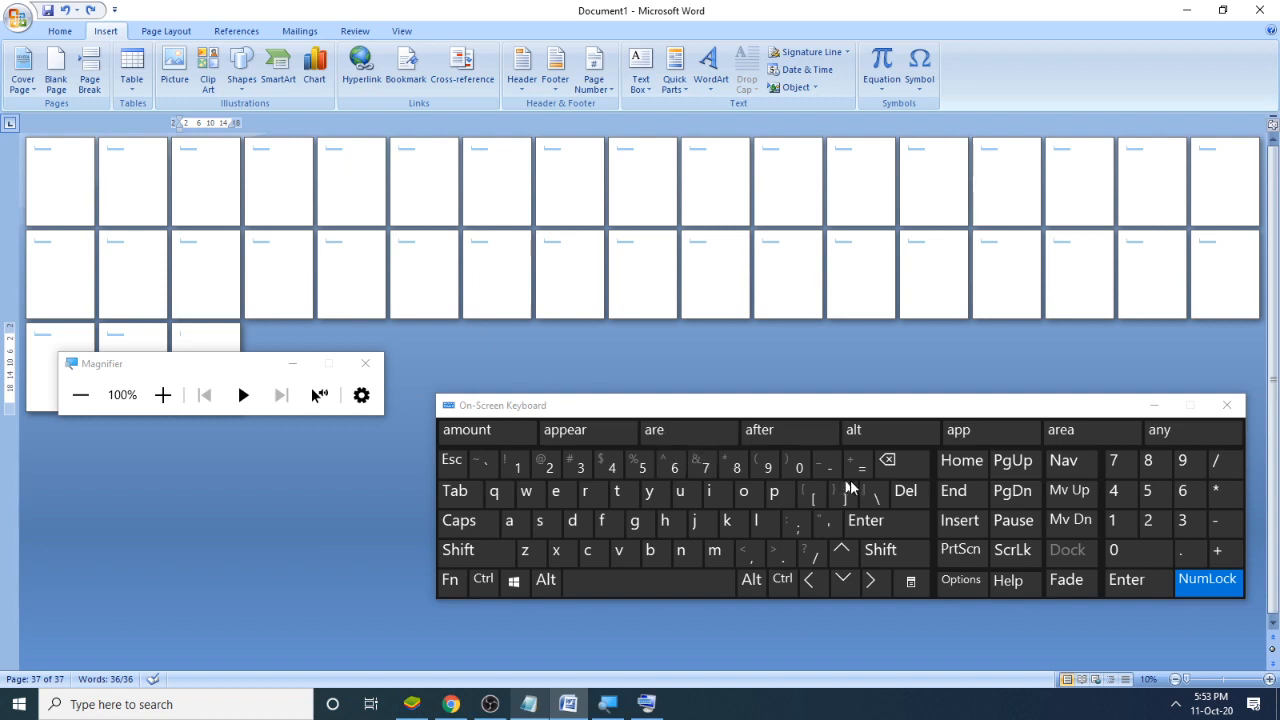
{"action": "left_click", "coordinate": [912, 478]}
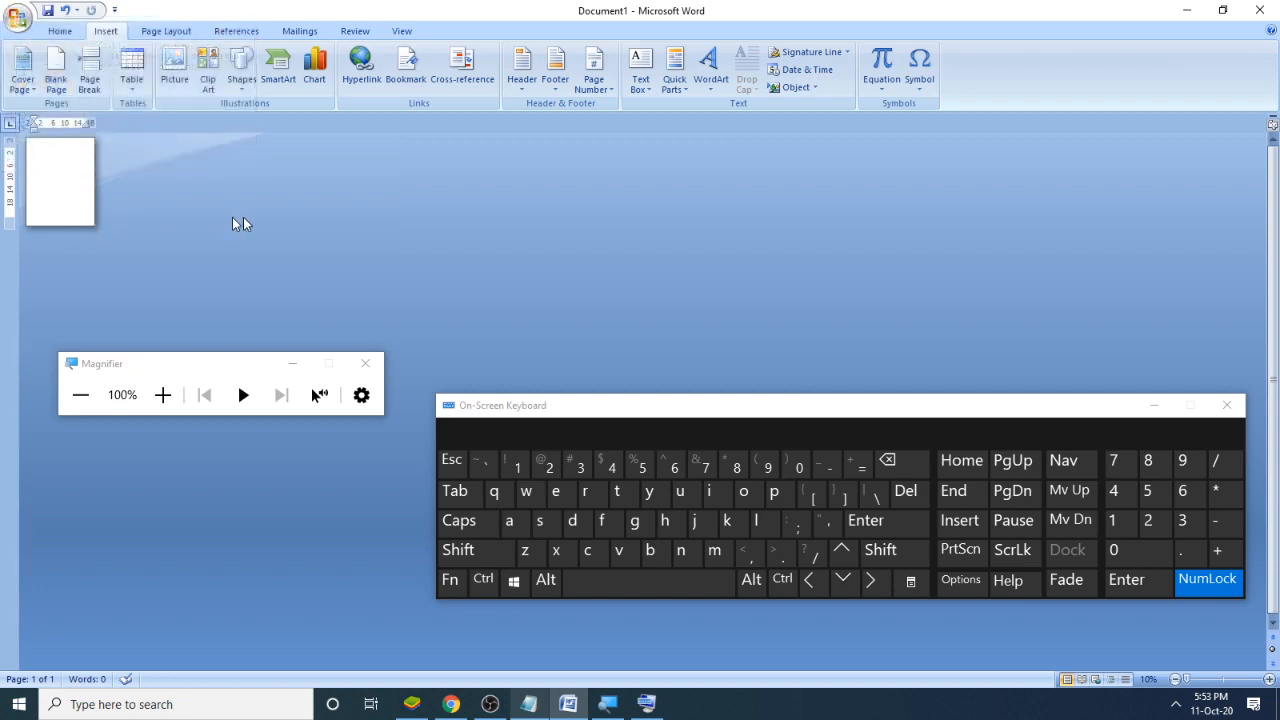
- Zoom the empty document to 90% and close the Magnifier and the On-Screen Keyboard
{"action": "left_click", "coordinate": [1269, 680]}
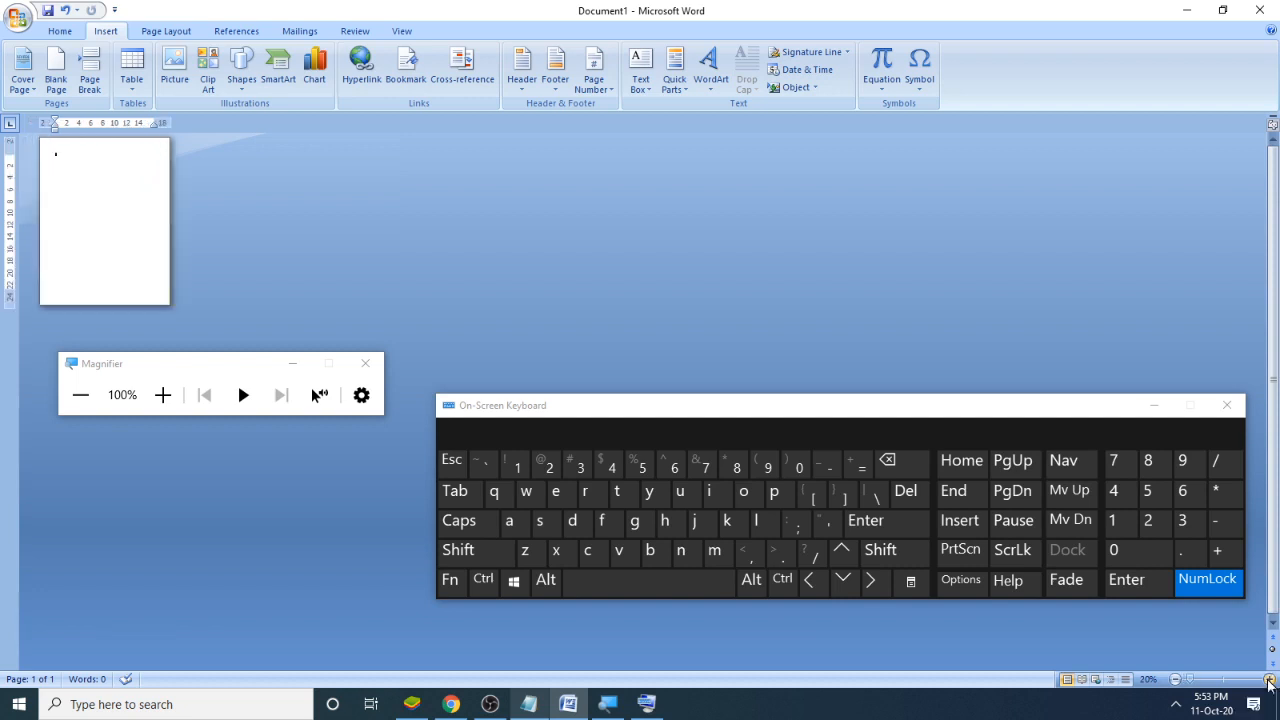
{"action": "left_click", "coordinate": [1269, 680]}
{"action": "left_click", "coordinate": [1269, 680]}
{"action": "left_click", "coordinate": [1269, 680]}
{"action": "left_click", "coordinate": [1269, 680]}
{"action": "left_click", "coordinate": [1269, 680]}
{"action": "left_click", "coordinate": [1269, 680]}
{"action": "left_click", "coordinate": [1269, 680]}
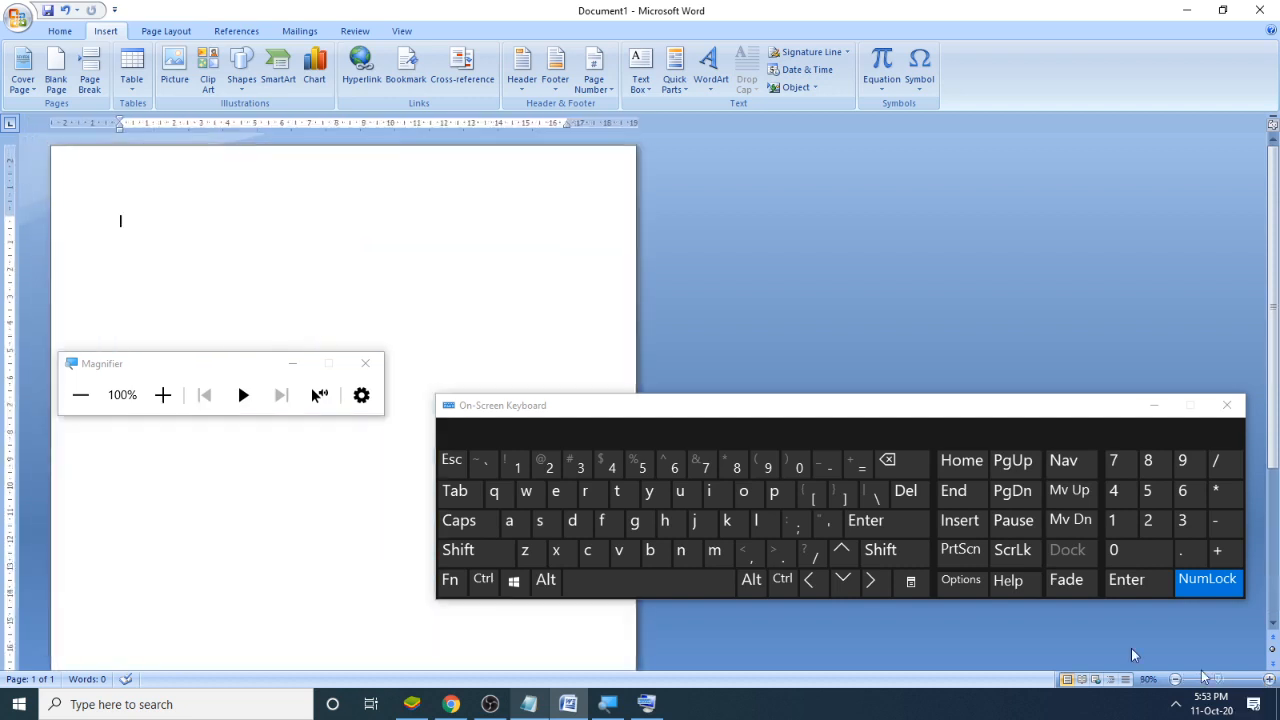
{"action": "left_click", "coordinate": [365, 363]}
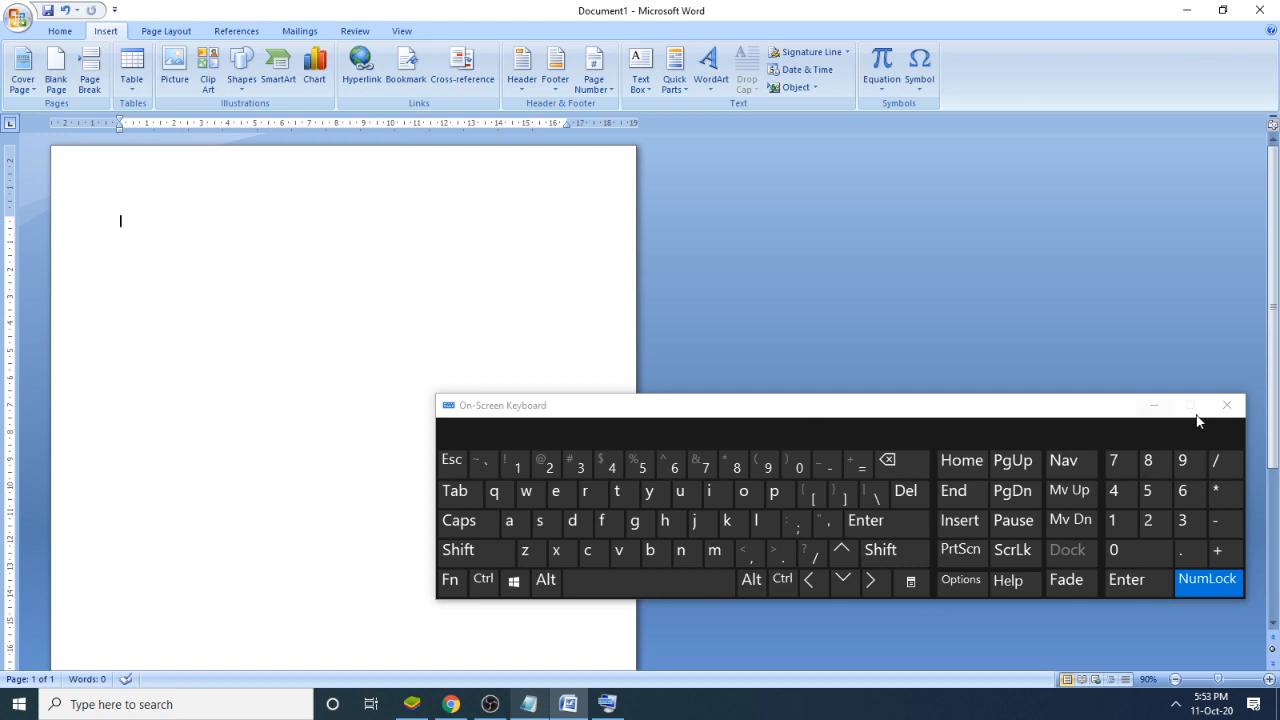
{"action": "left_click", "coordinate": [1228, 411]}
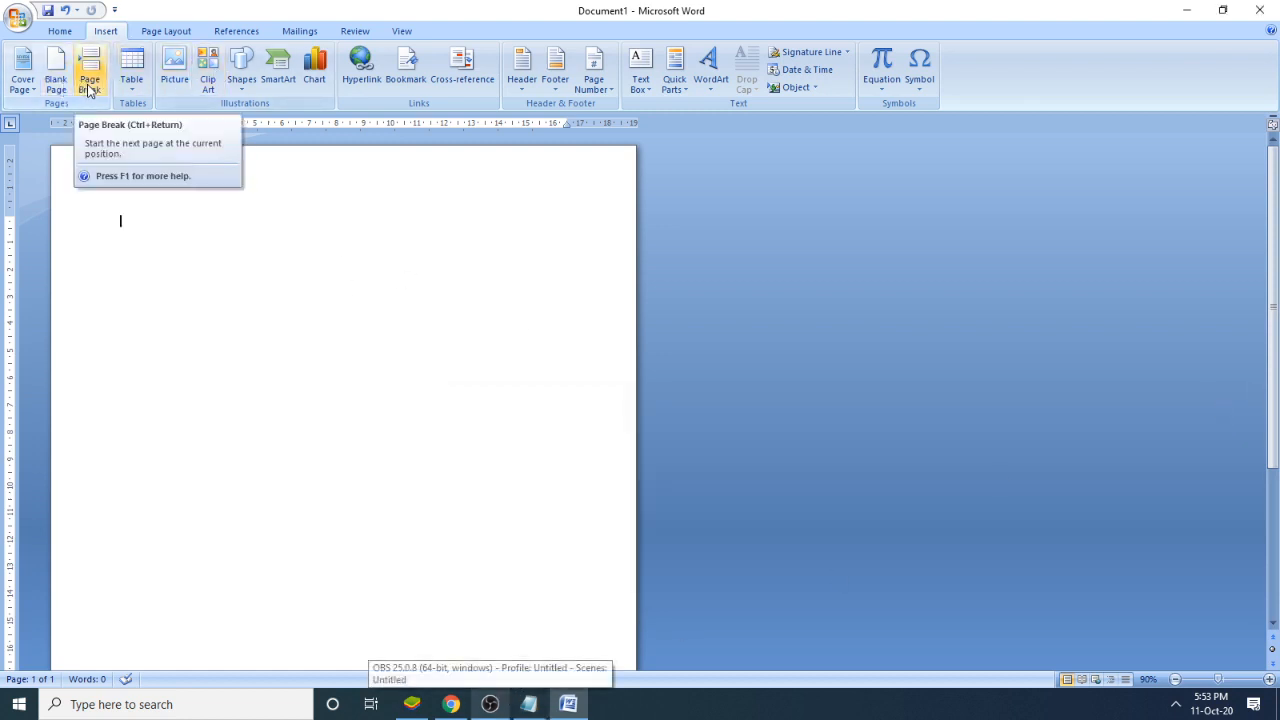
- In the Notepad notes, add "11. Blank Page" below "Press : Backspace", leaving one empty line between them
{"action": "left_click", "coordinate": [529, 704]}
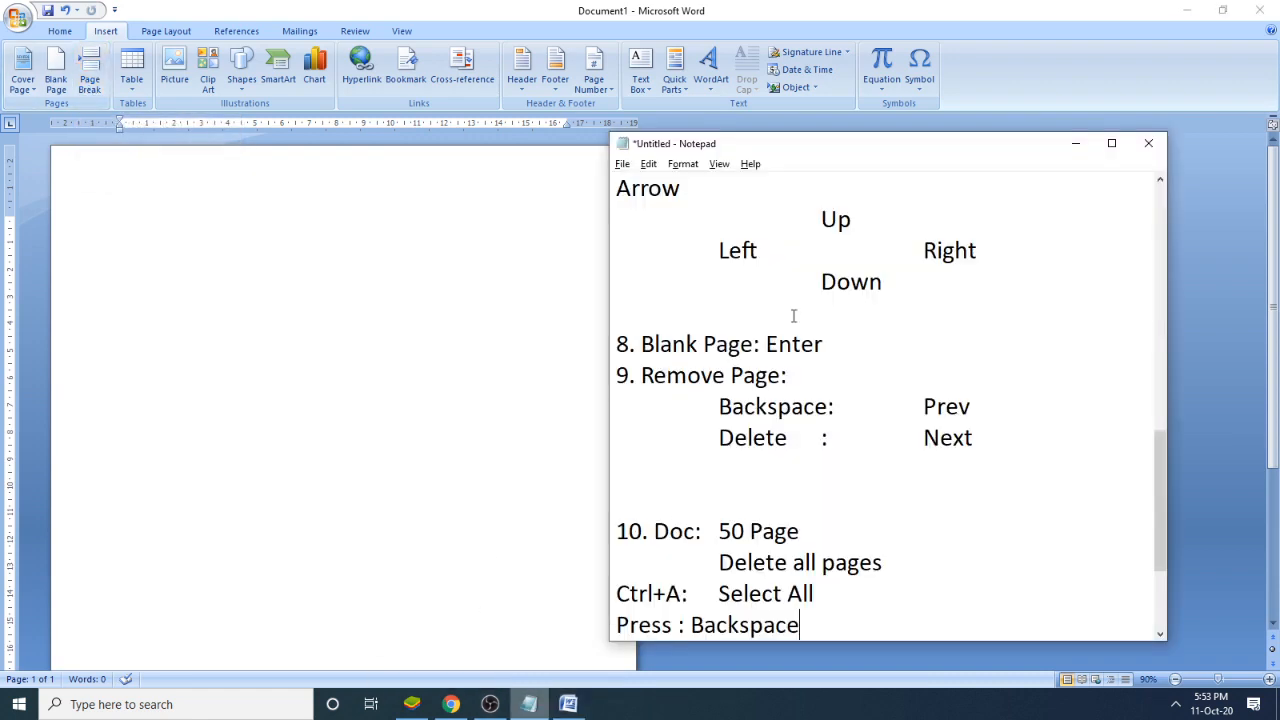
{"action": "scroll", "coordinate": [845, 557], "scroll_direction": "down", "scroll_amount": 2}
{"action": "key", "text": "Return"}
{"action": "key", "text": "Return"}
{"action": "type", "text": "11."}
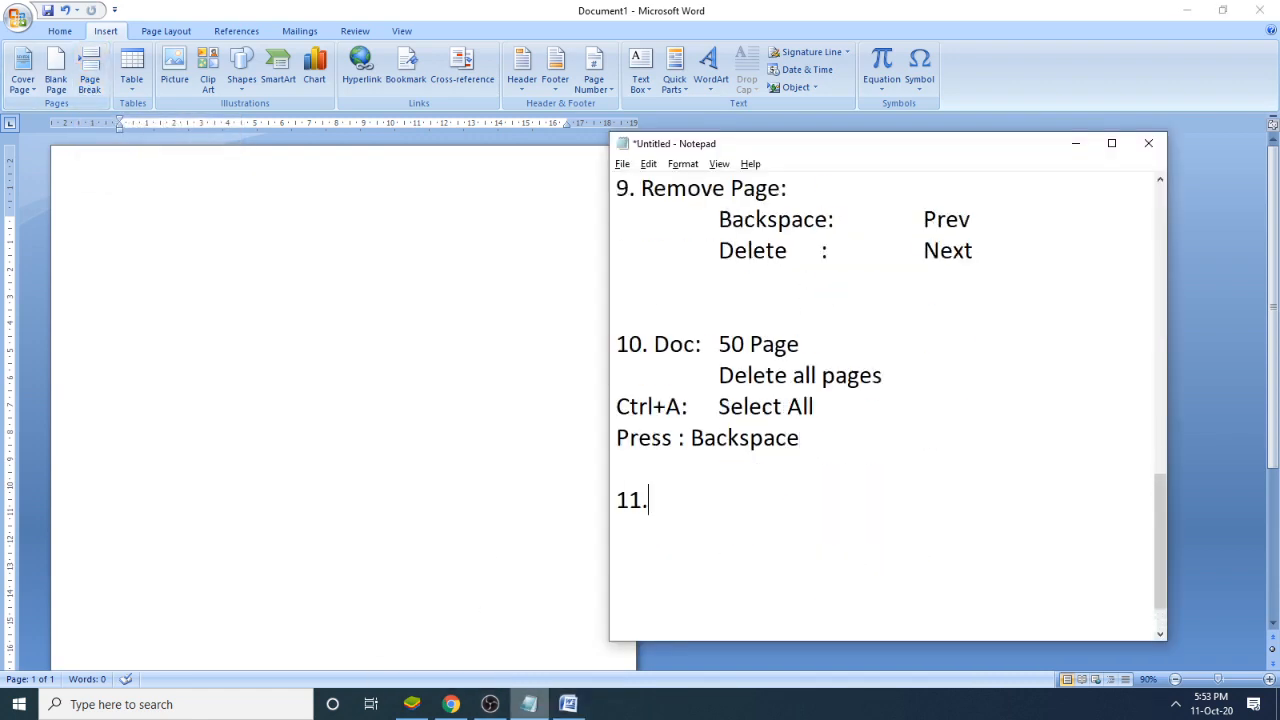
{"action": "type", "text": "m"}
{"action": "key", "text": "BackSpace"}
{"action": "type", "text": "nk Page"}
- Add "12. Page Break" as the next note, leaving an empty line after note 11
{"action": "key", "text": "Return"}
{"action": "key", "text": "Return"}
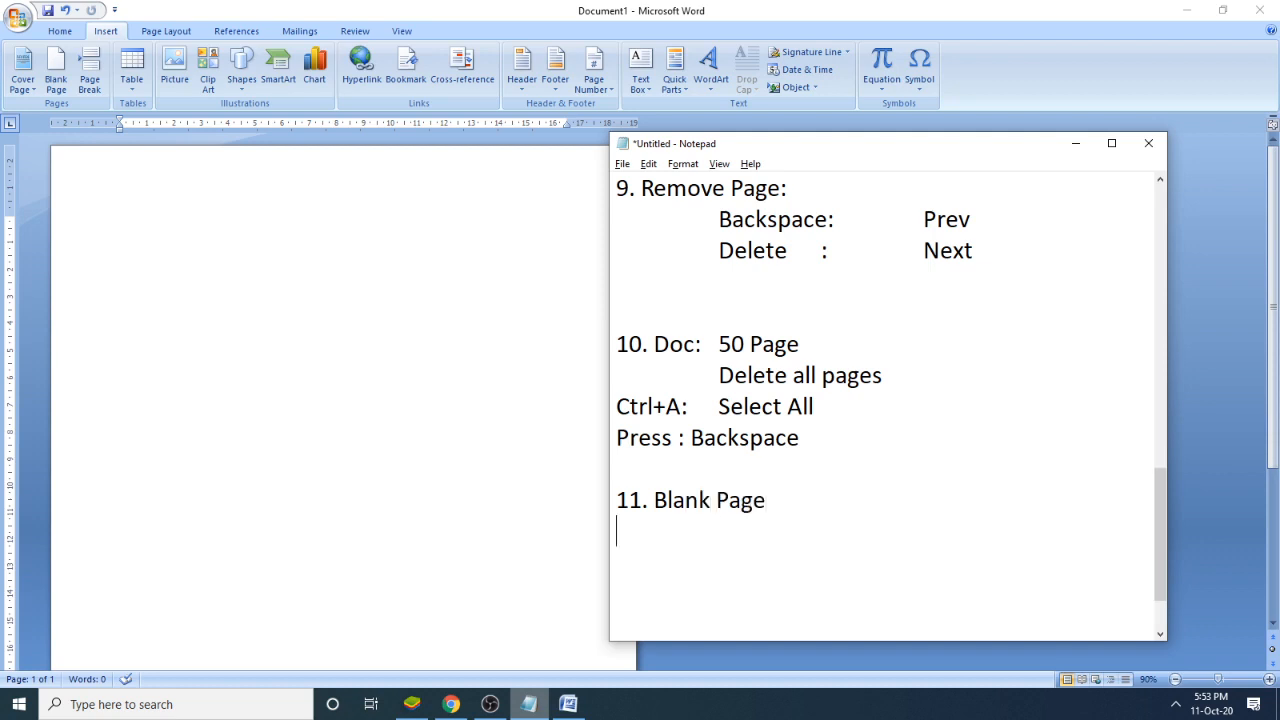
{"action": "type", "text": "12. Page Brak"}
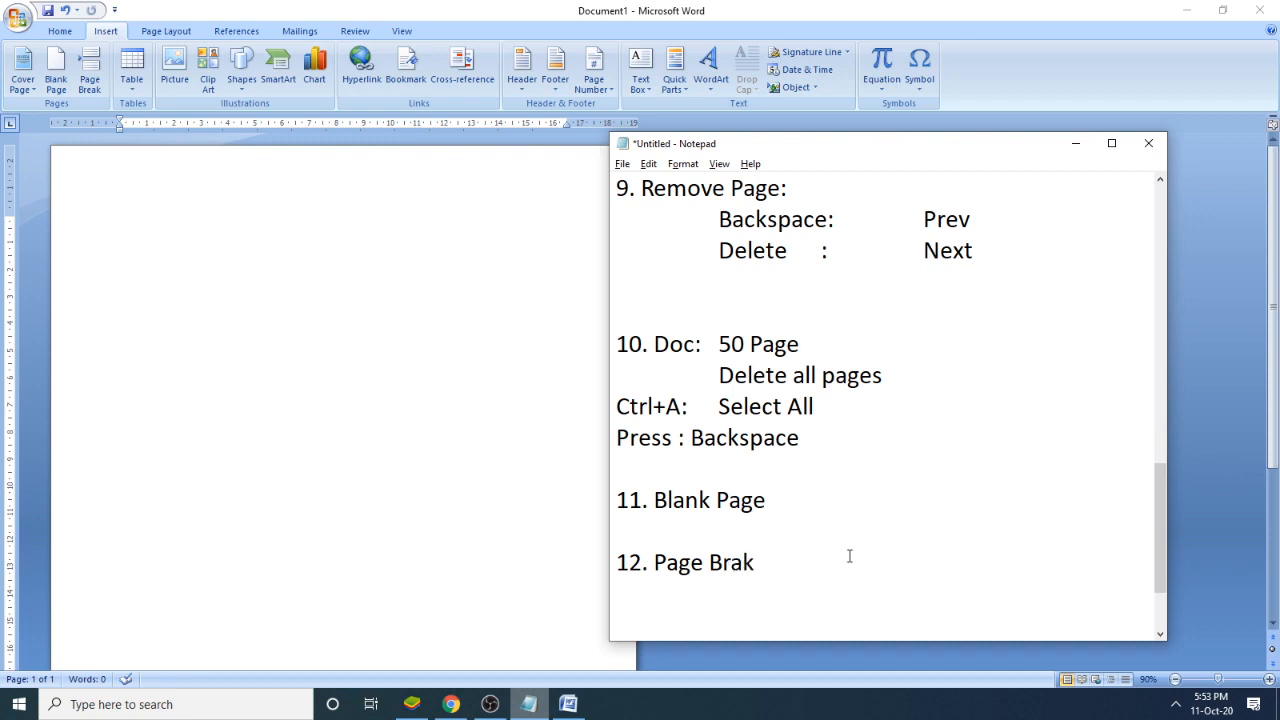
{"action": "left_click_drag", "start_coordinate": [808, 500], "coordinate": [680, 483]}
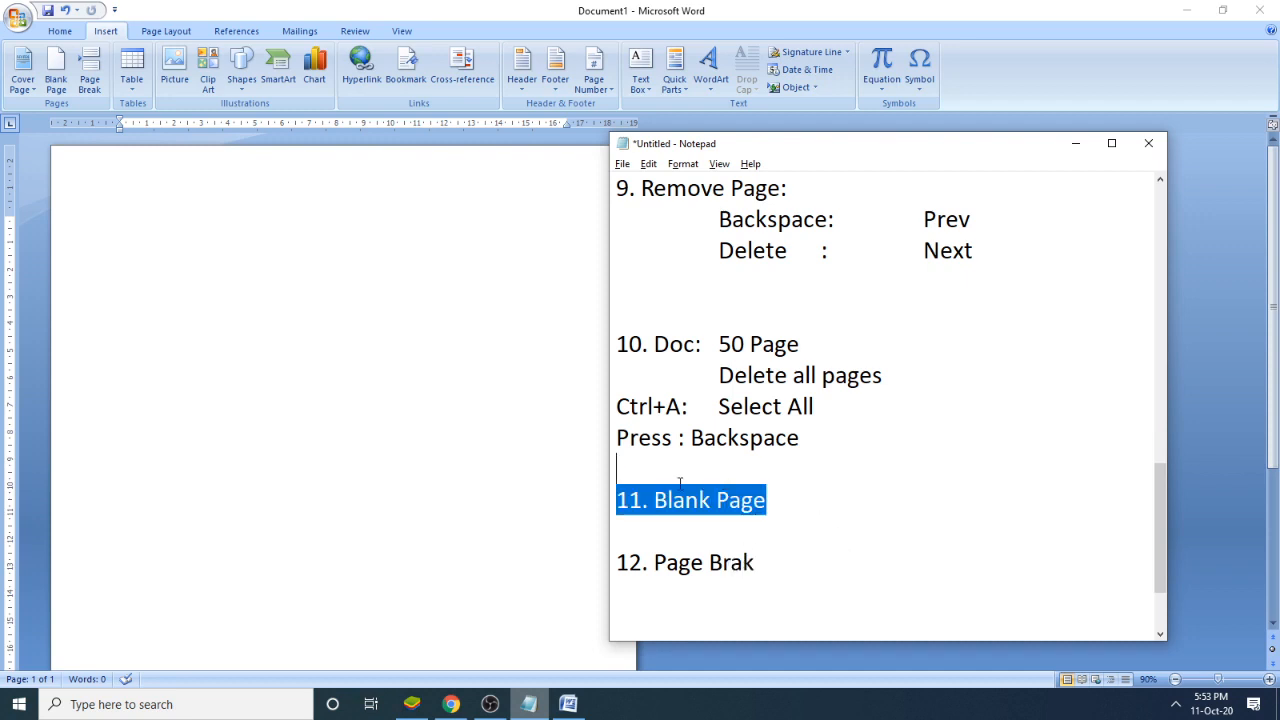
{"action": "left_click", "coordinate": [768, 566]}
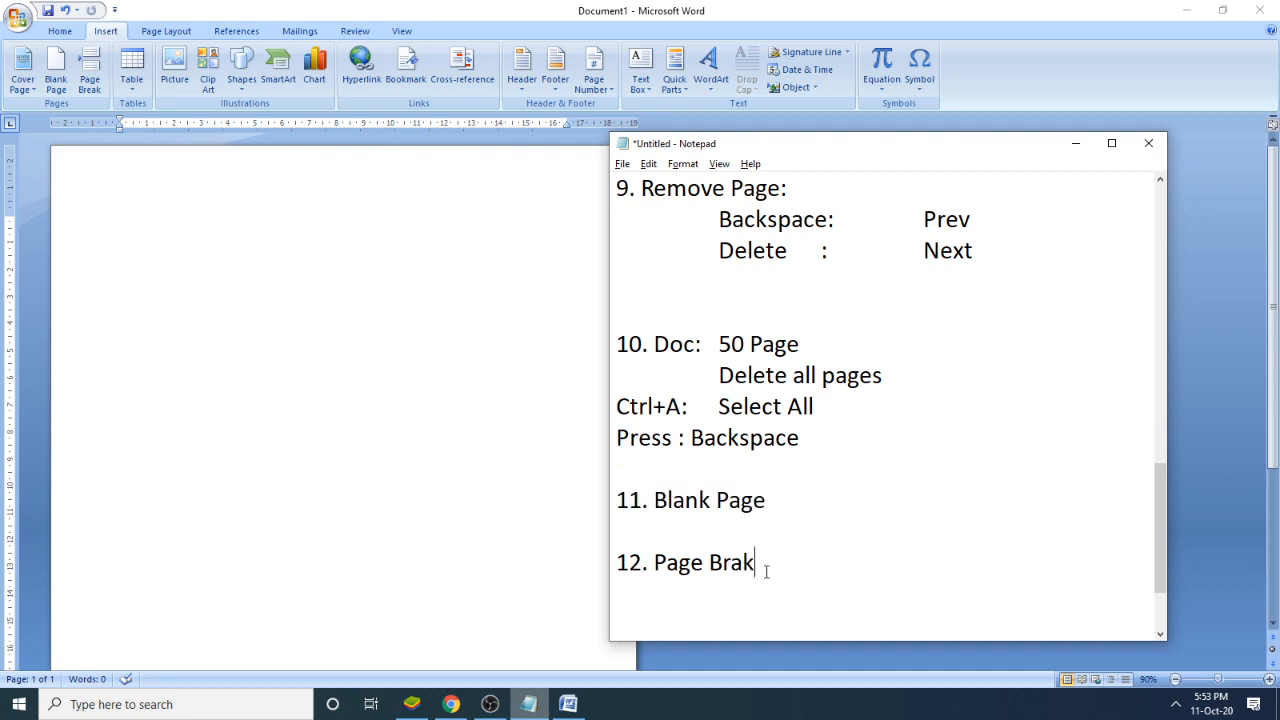
{"action": "key", "text": "BackSpace"}
{"action": "key", "text": "BackSpace"}
{"action": "type", "text": "eak"}
- Switch back to Word and fill the empty page with sample paragraphs using =rand()
{"action": "left_click", "coordinate": [308, 428]}
{"action": "type", "text": "=ra"}
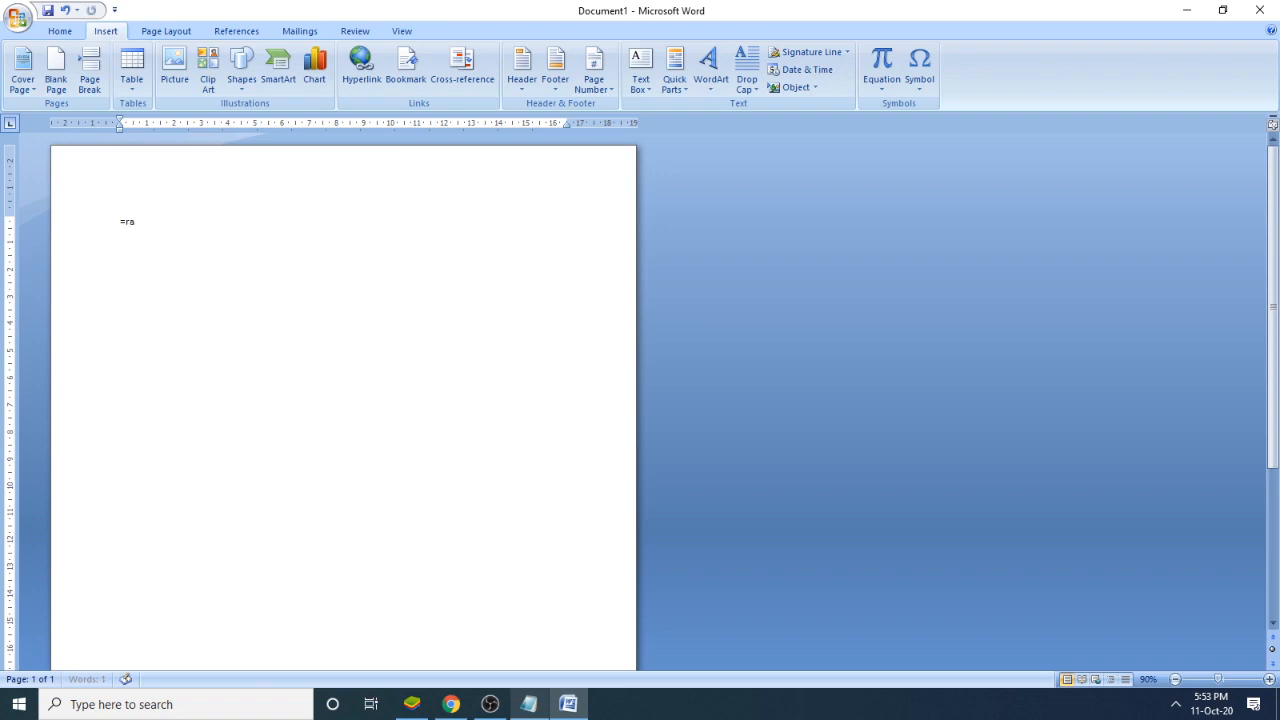
{"action": "type", "text": "nd()"}
{"action": "key", "text": "Return"}
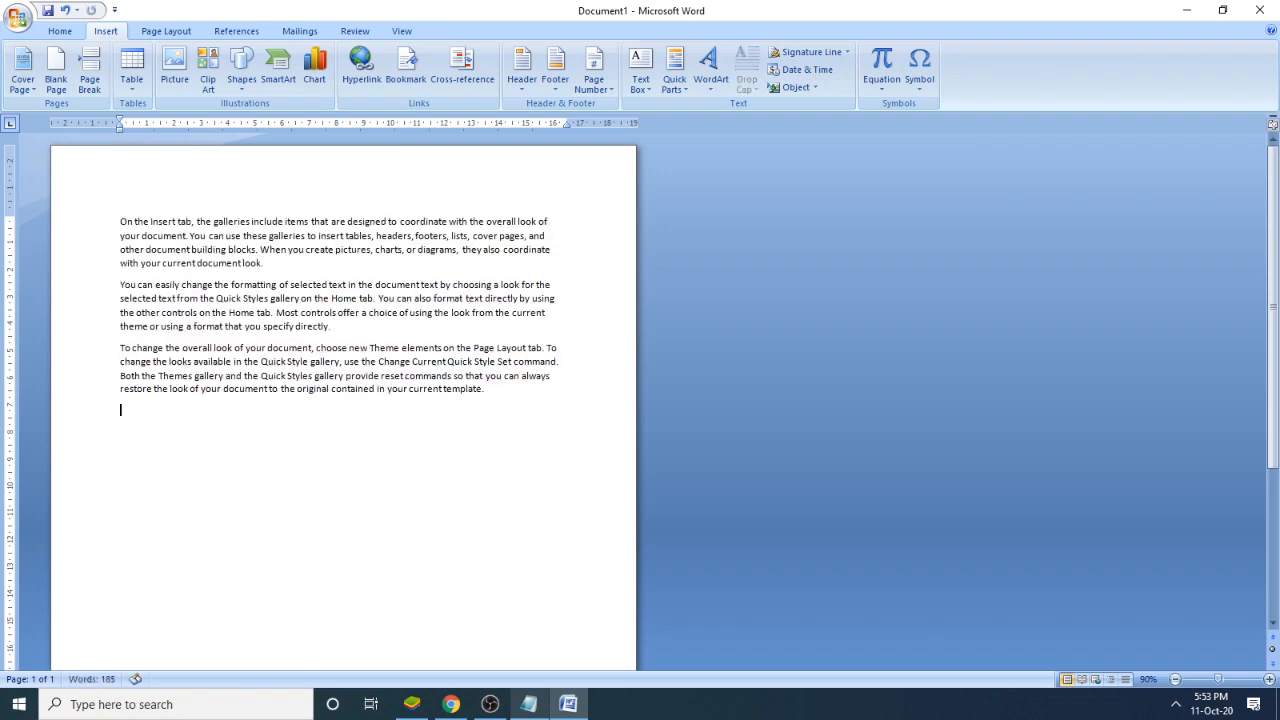
- Push the third paragraph, starting "To change the overall look", down the page by inserting empty lines before it
{"action": "scroll", "coordinate": [365, 350], "scroll_direction": "down", "scroll_amount": 2}
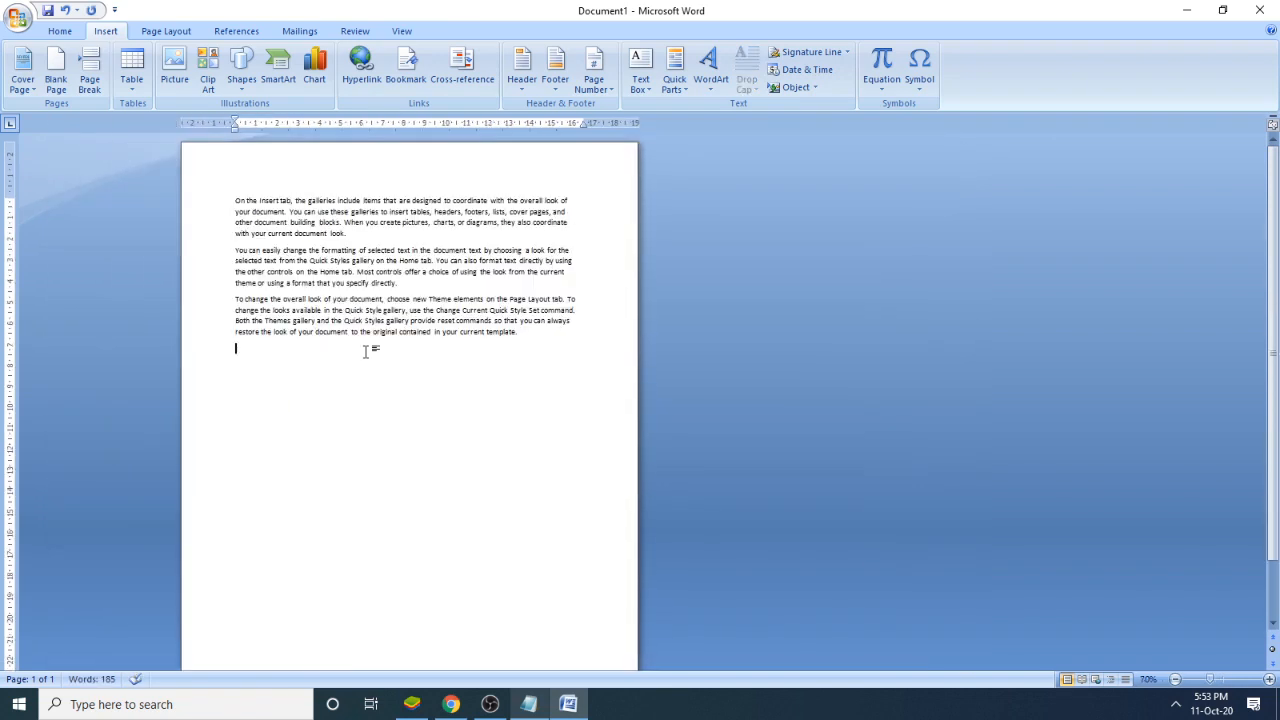
{"action": "scroll", "coordinate": [367, 352], "scroll_direction": "up", "scroll_amount": 1}
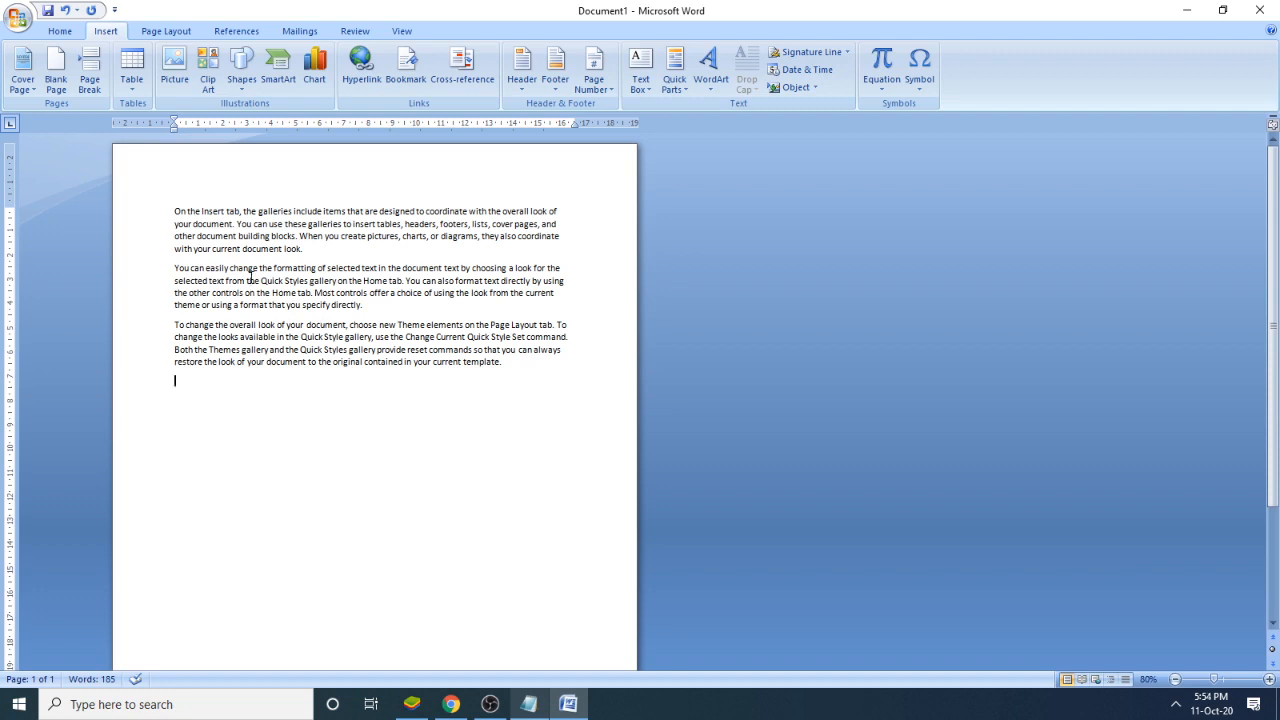
{"action": "left_click", "coordinate": [174, 327]}
{"action": "key", "text": "Return"}
{"action": "key", "text": "Return"}
{"action": "key", "text": "Return"}
{"action": "key", "text": "Return"}
{"action": "key", "text": "Return"}
{"action": "key", "text": "Return"}
{"action": "key", "text": "Return"}
{"action": "key", "text": "Return"}
{"action": "key", "text": "Return"}
{"action": "key", "text": "Return"}
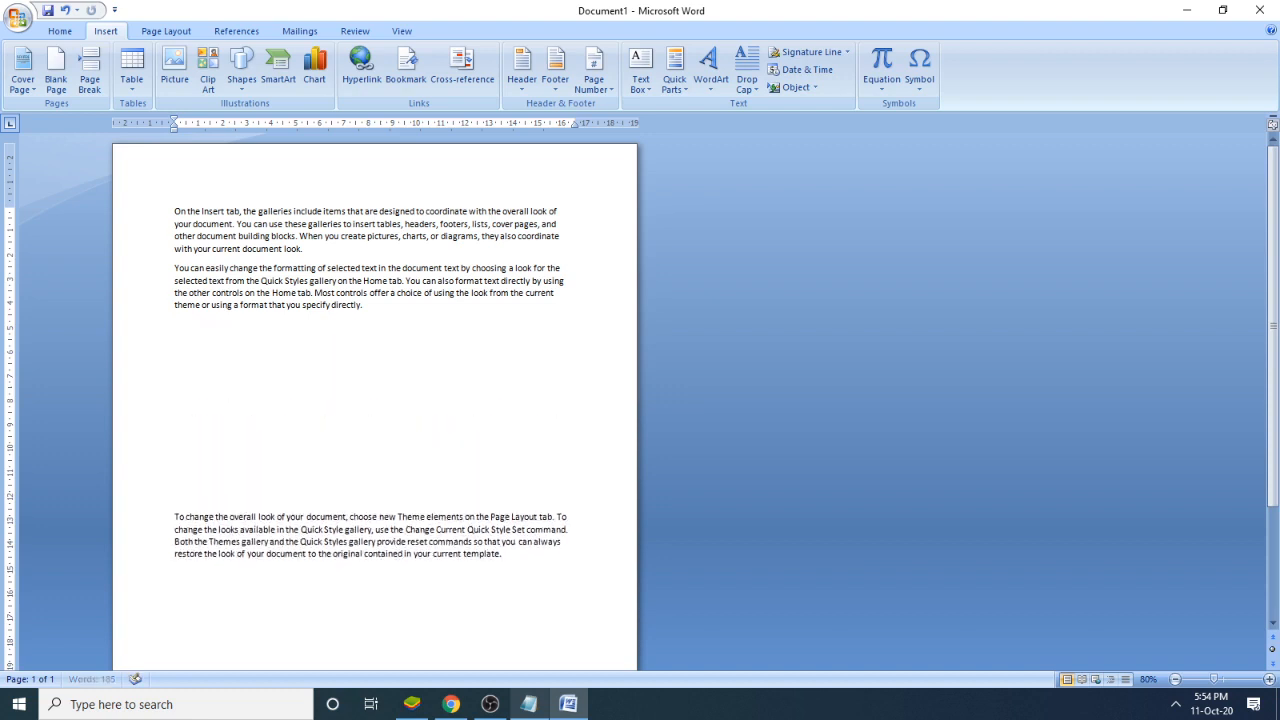
- Push the third paragraph, starting "To change the overall look", onto the second page by inserting more empty lines before it
{"action": "key", "text": "Return"}
{"action": "key", "text": "Return"}
{"action": "key", "text": "Return"}
{"action": "key", "text": "Return"}
{"action": "key", "text": "Return"}
{"action": "key", "text": "Return"}
{"action": "key", "text": "Return"}
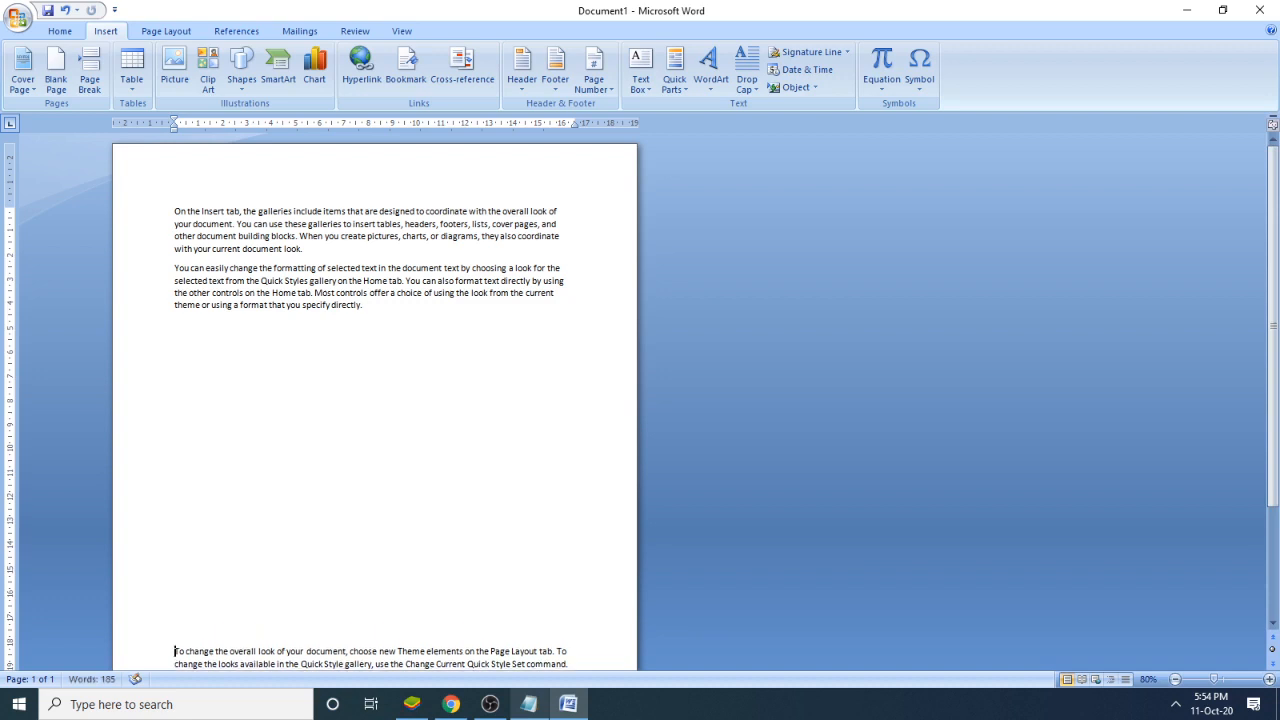
{"action": "key", "text": "Return"}
{"action": "key", "text": "Return"}
{"action": "key", "text": "Return"}
{"action": "key", "text": "Return"}
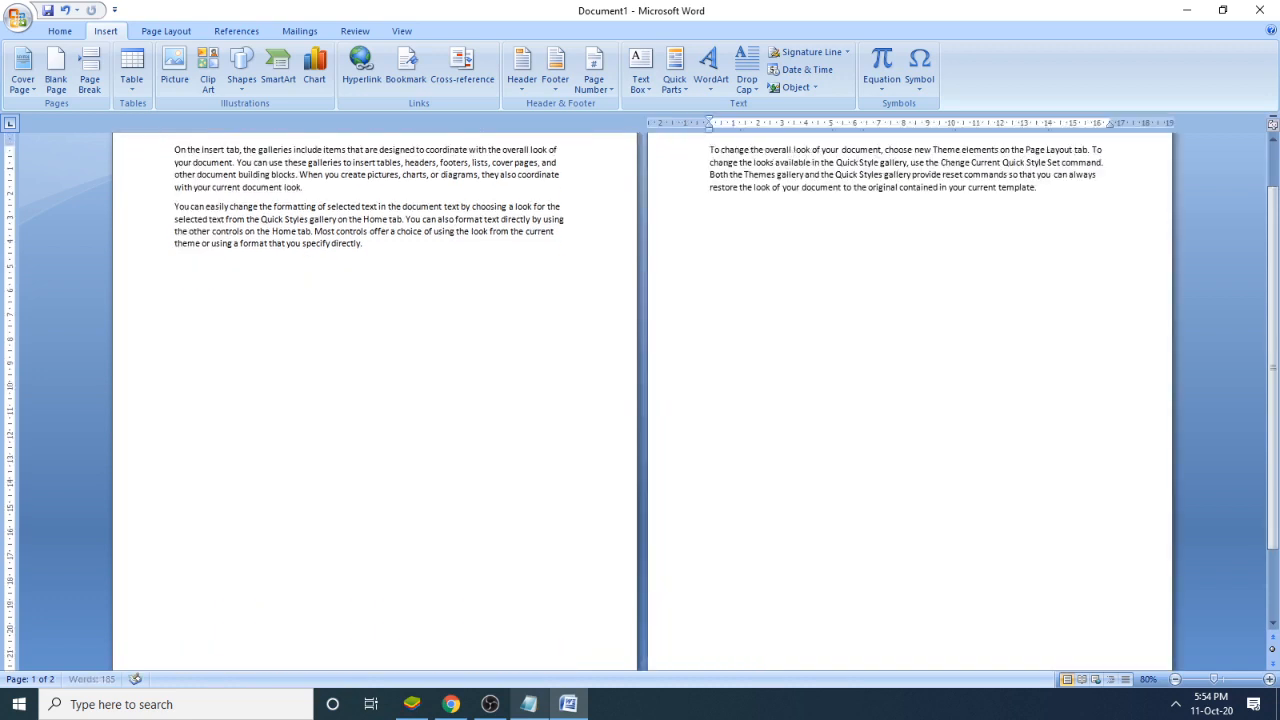
{"action": "key", "text": "Return"}
{"action": "key", "text": "Return"}
{"action": "key", "text": "Return"}
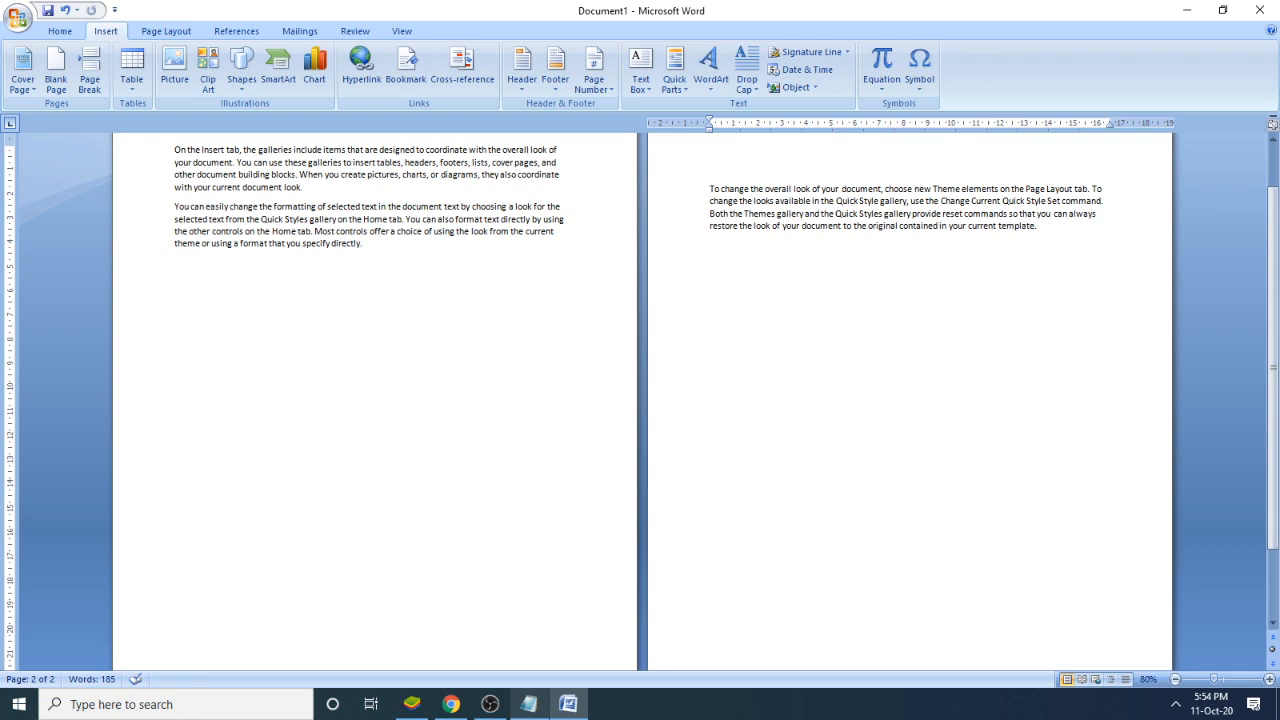
- Remove all the empty lines before the third paragraph so it directly follows the second paragraph on the first page
{"action": "key", "text": "BackSpace"}
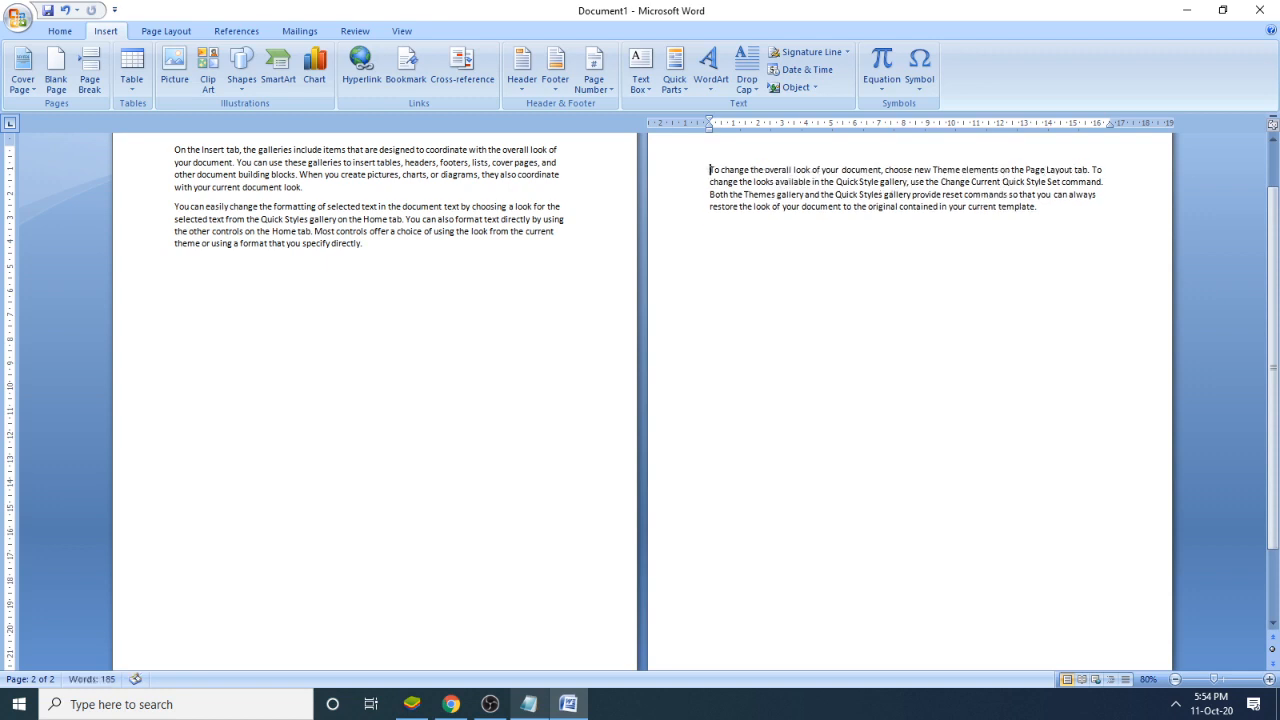
{"action": "key", "text": "BackSpace"}
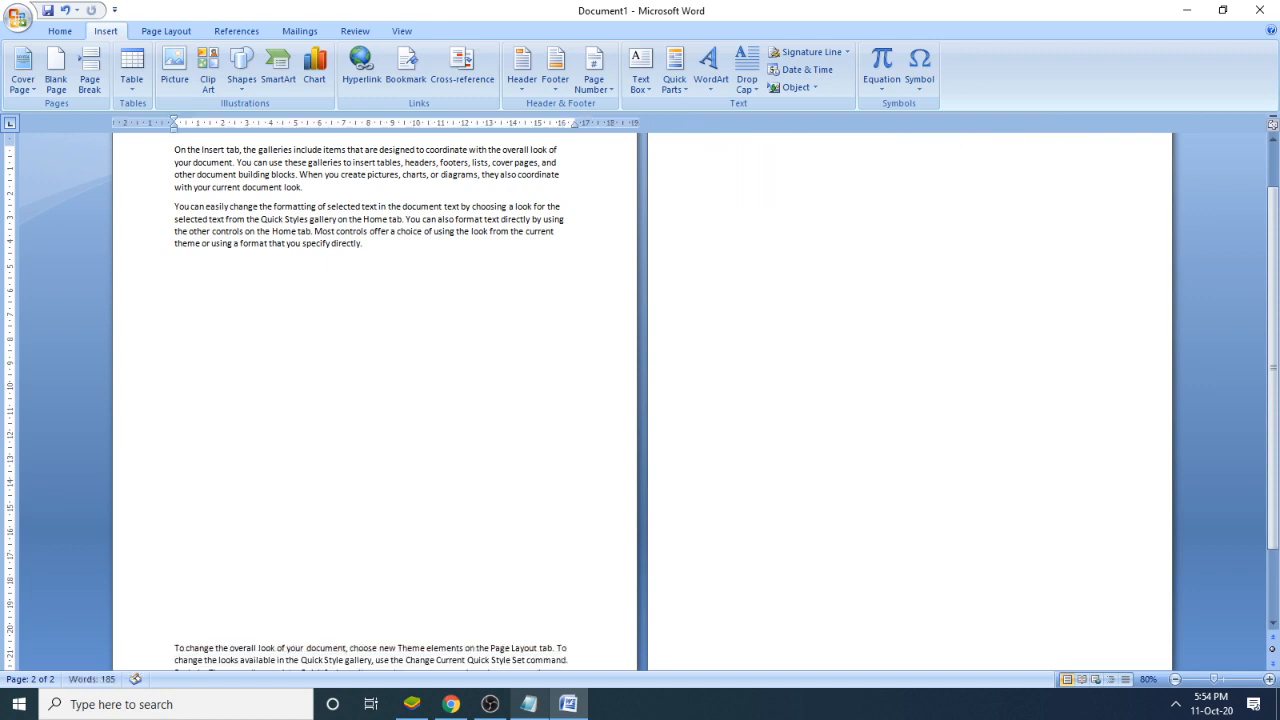
{"action": "key", "text": "BackSpace"}
{"action": "key", "text": "BackSpace"}
{"action": "key", "text": "BackSpace"}
{"action": "key", "text": "BackSpace"}
{"action": "key", "text": "BackSpace"}
{"action": "key", "text": "BackSpace"}
{"action": "key", "text": "BackSpace"}
{"action": "key", "text": "BackSpace"}
{"action": "key", "text": "BackSpace"}
{"action": "key", "text": "BackSpace"}
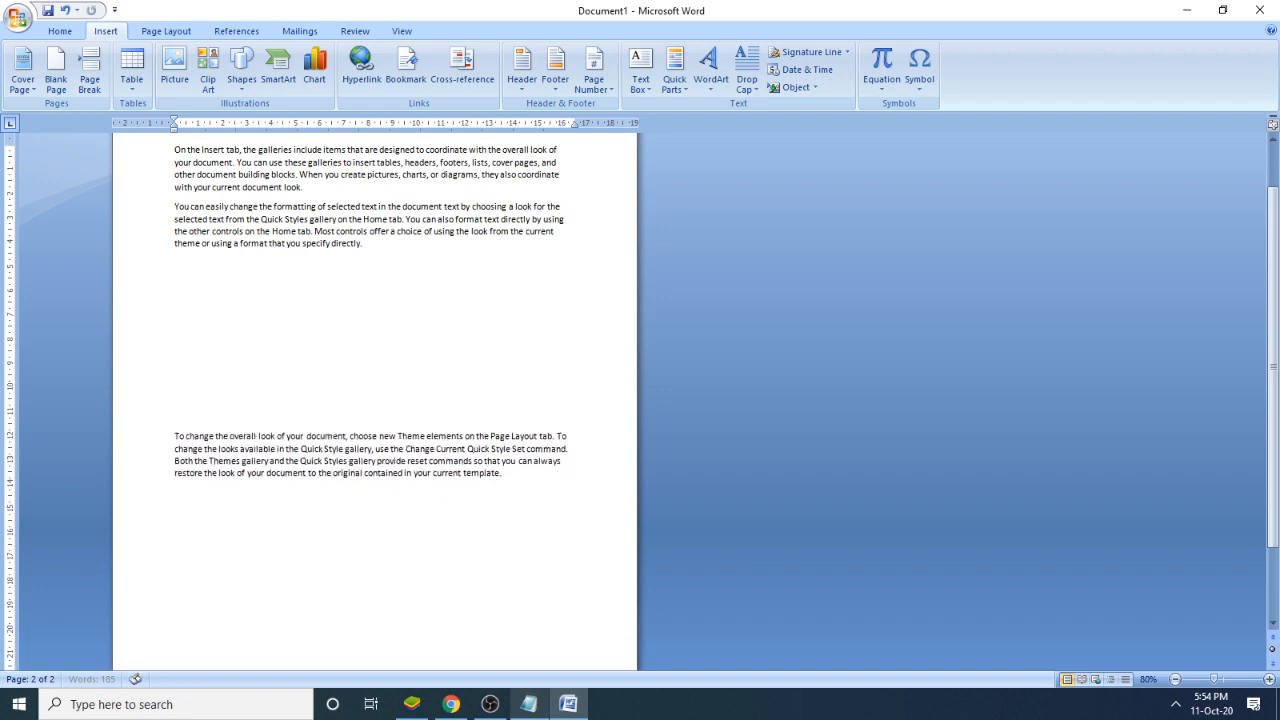
{"action": "key", "text": "BackSpace"}
{"action": "key", "text": "BackSpace"}
{"action": "key", "text": "BackSpace"}
{"action": "key", "text": "BackSpace"}
{"action": "key", "text": "BackSpace"}
{"action": "key", "text": "BackSpace"}
{"action": "key", "text": "BackSpace"}
{"action": "key", "text": "BackSpace"}
{"action": "key", "text": "BackSpace"}
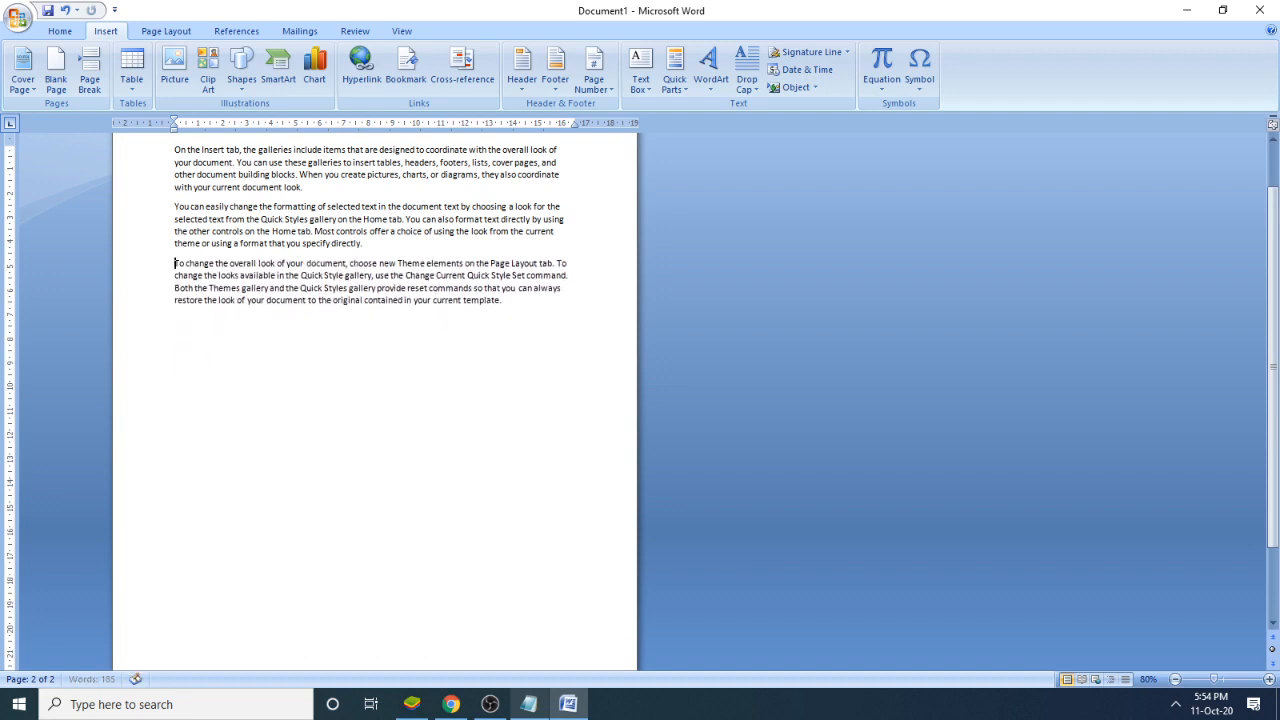
- Insert a page break before the third paragraph, "To change the overall look", to start it on a new page
{"action": "scroll", "coordinate": [270, 345], "scroll_direction": "up", "scroll_amount": 2}
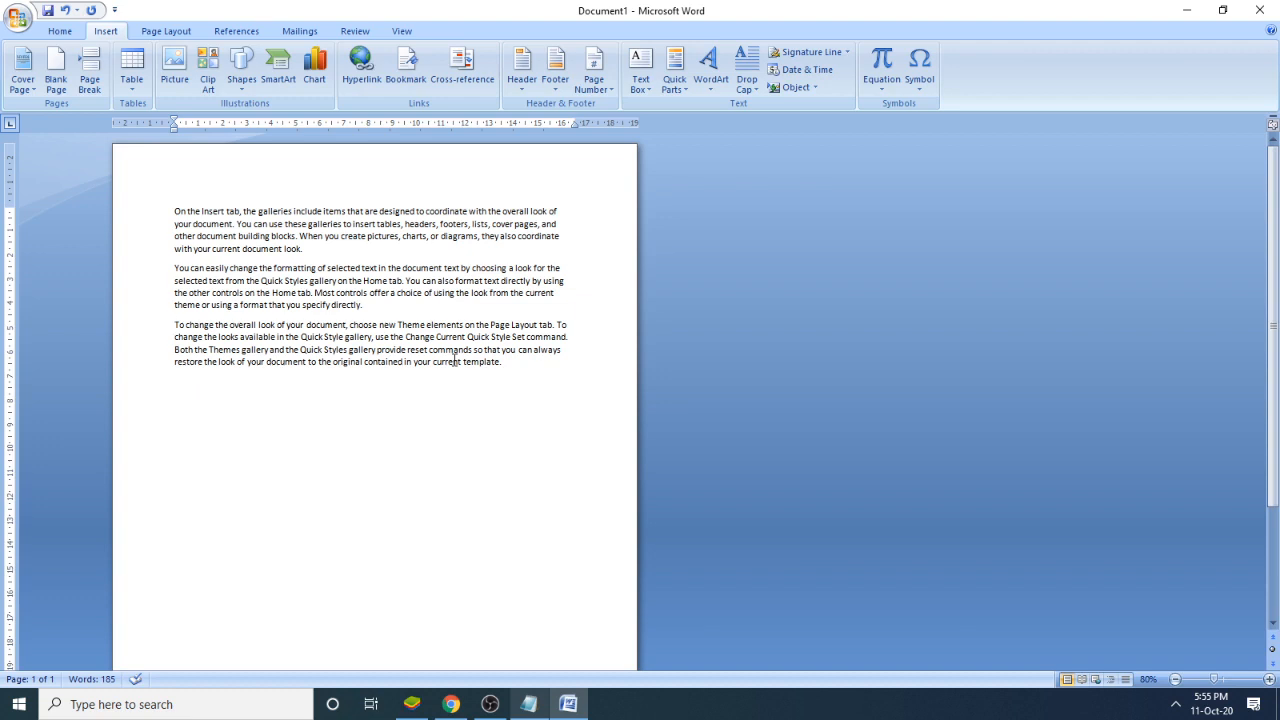
{"action": "left_click", "coordinate": [88, 80]}
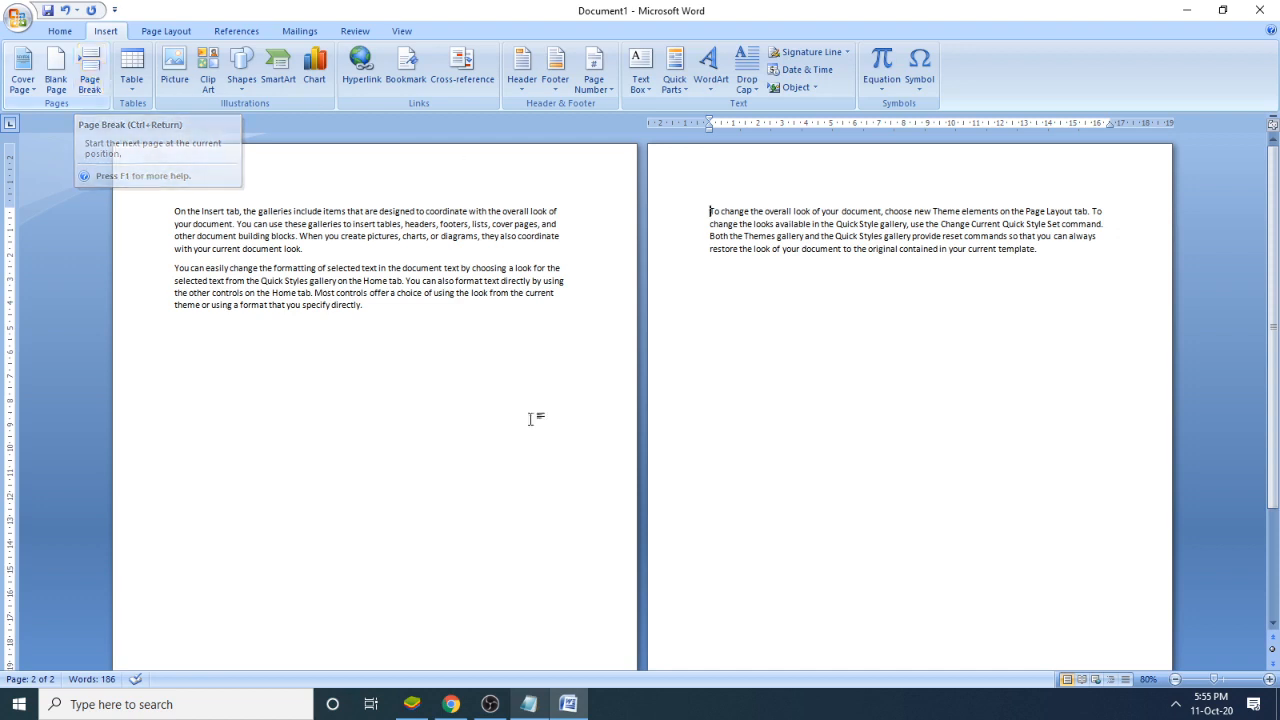
- Switch to the Notepad notes containing the "12. Page Break" entry
{"action": "left_click", "coordinate": [529, 704]}
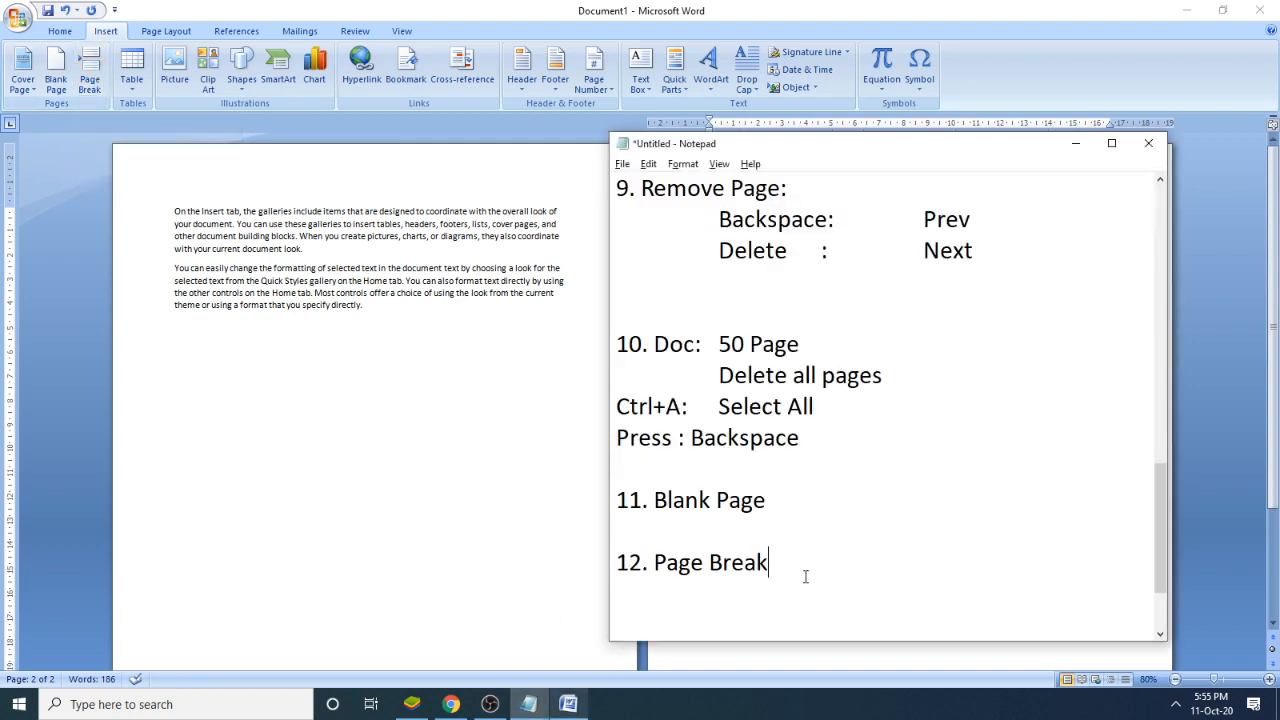